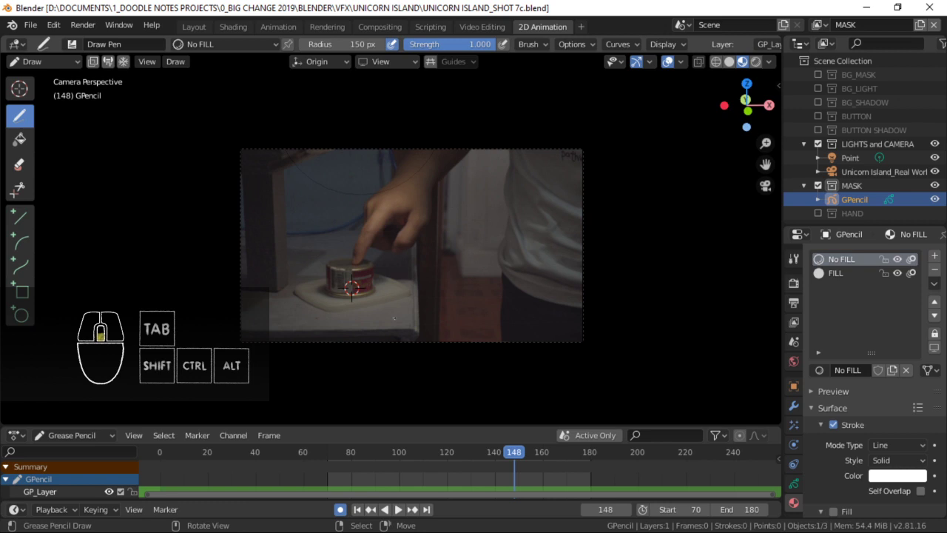
{"action": "scroll", "coordinate": [415, 237], "scroll_direction": "up", "scroll_amount": 2}
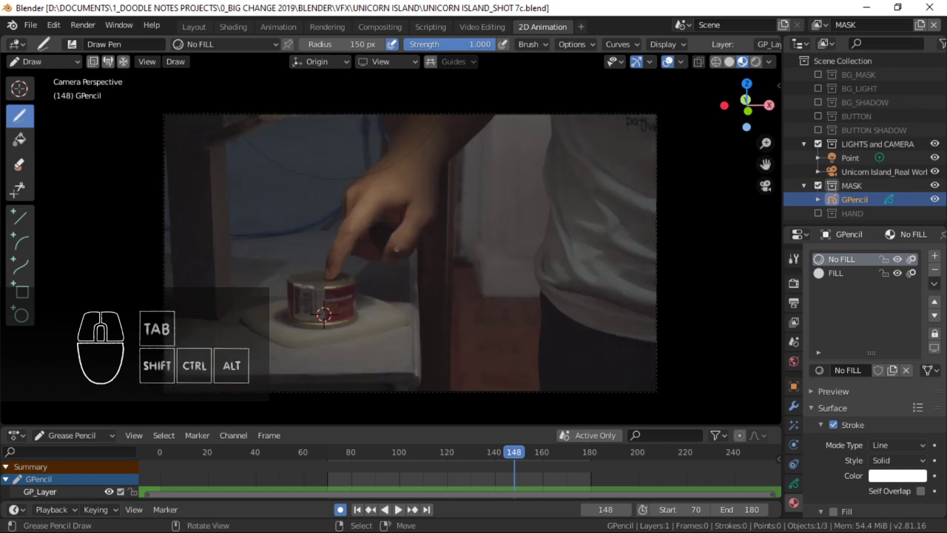
{"action": "scroll", "coordinate": [432, 256], "scroll_direction": "up", "scroll_amount": 1}
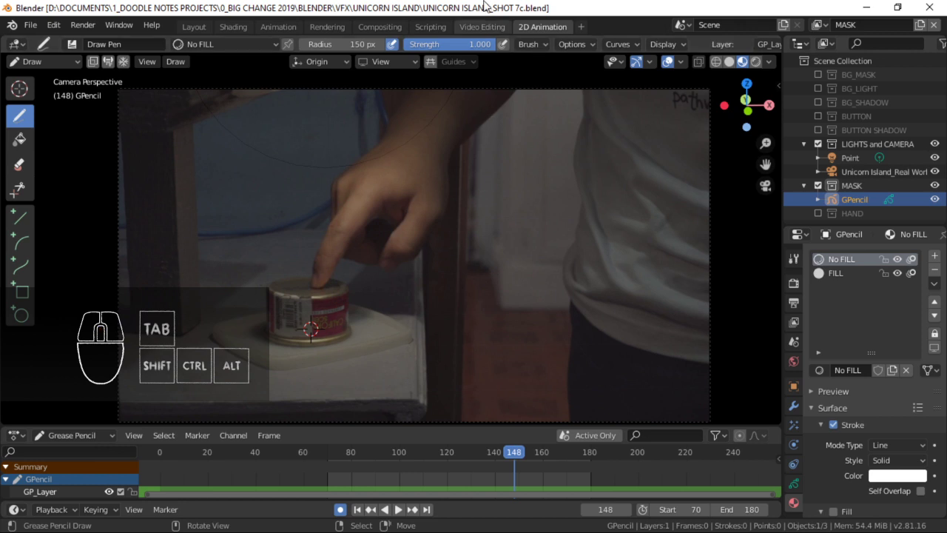
{"action": "left_click", "coordinate": [471, 16]}
{"action": "scroll", "coordinate": [470, 230], "scroll_direction": "up", "scroll_amount": 1}
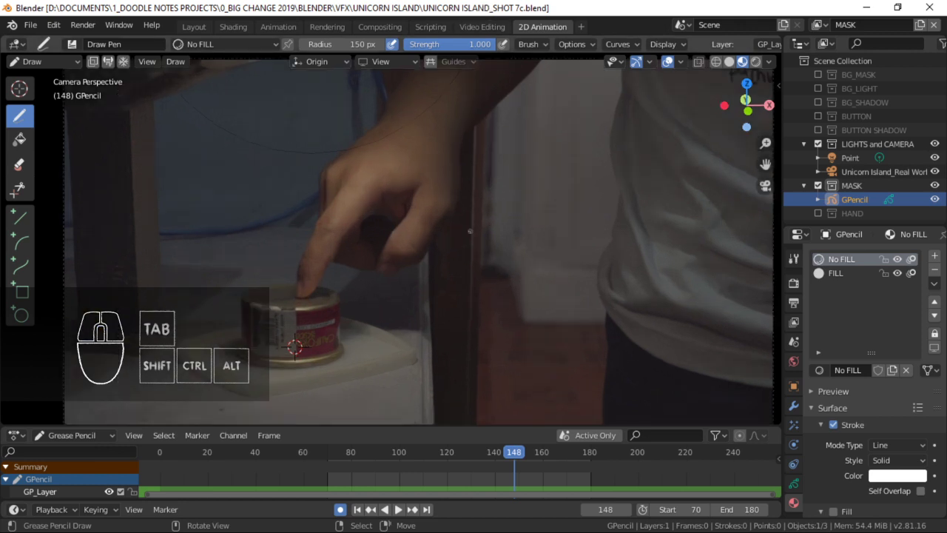
{"action": "middle_click_drag", "start_coordinate": [390, 256], "coordinate": [394, 312], "text": "ctrl"}
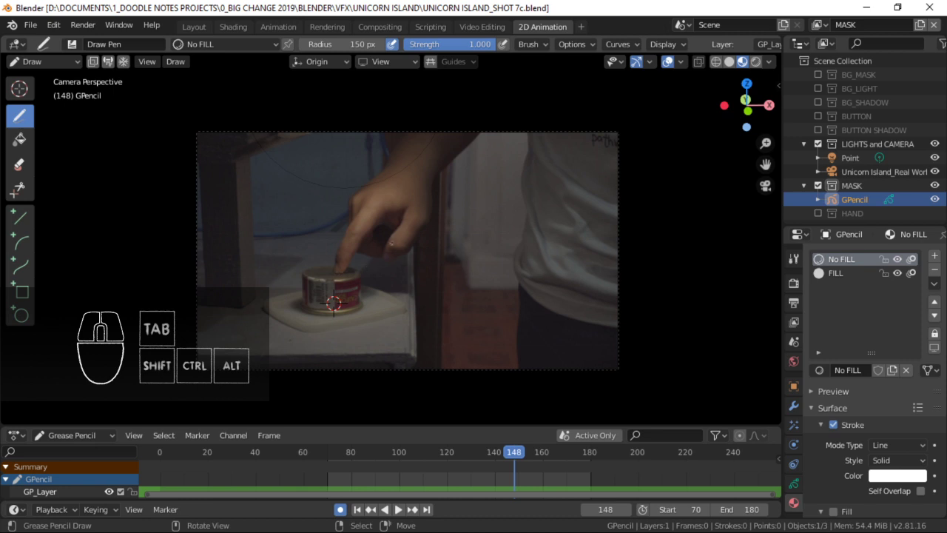
{"action": "mouse_move", "coordinate": [334, 303]}
{"action": "middle_mouse_down", "text": "ctrl"}
{"action": "mouse_move", "coordinate": [317, 321]}
{"action": "mouse_move", "coordinate": [331, 318]}
{"action": "middle_mouse_up", "text": "ctrl"}
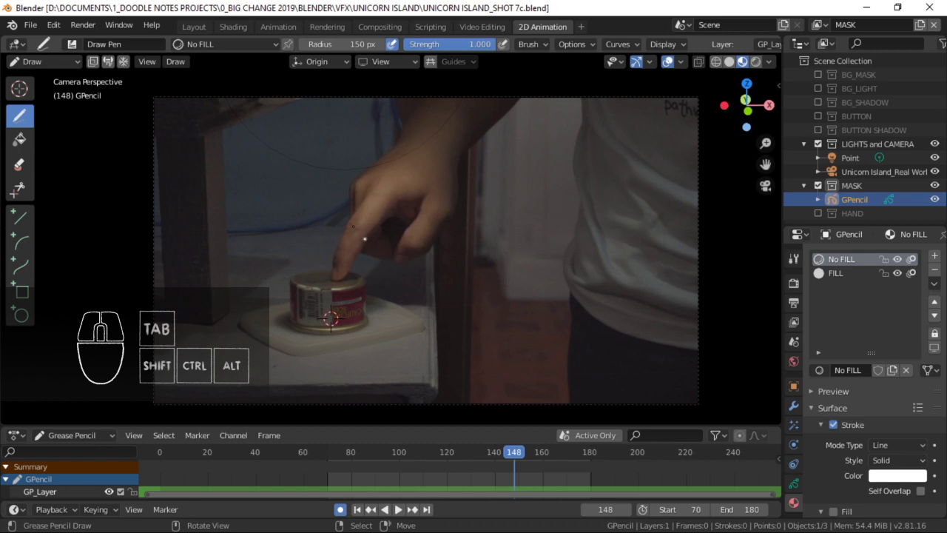
{"action": "middle_click_drag", "start_coordinate": [331, 318], "coordinate": [332, 316], "text": "shift"}
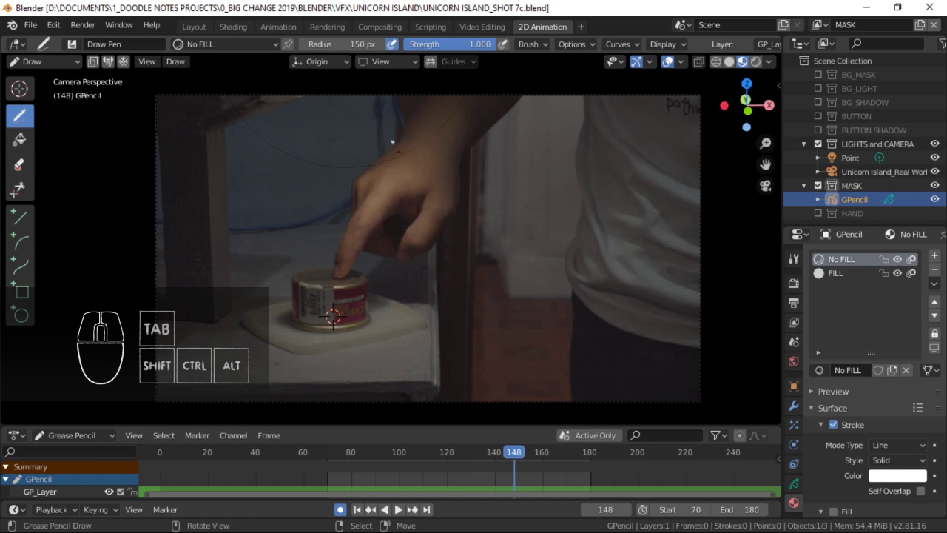
{"action": "mouse_move", "coordinate": [399, 152]}
{"action": "middle_mouse_down", "text": "ctrl"}
{"action": "mouse_move", "coordinate": [403, 181]}
{"action": "mouse_move", "coordinate": [406, 155]}
{"action": "mouse_move", "coordinate": [412, 165]}
{"action": "middle_mouse_up", "text": "ctrl"}
{"action": "middle_click_drag", "start_coordinate": [411, 200], "coordinate": [398, 162], "text": "ctrl"}
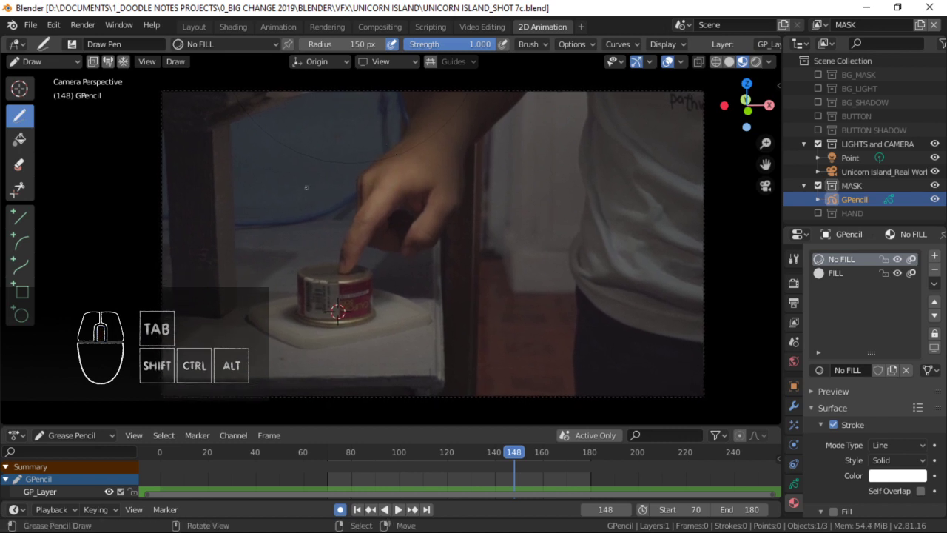
{"action": "left_click", "coordinate": [320, 170]}
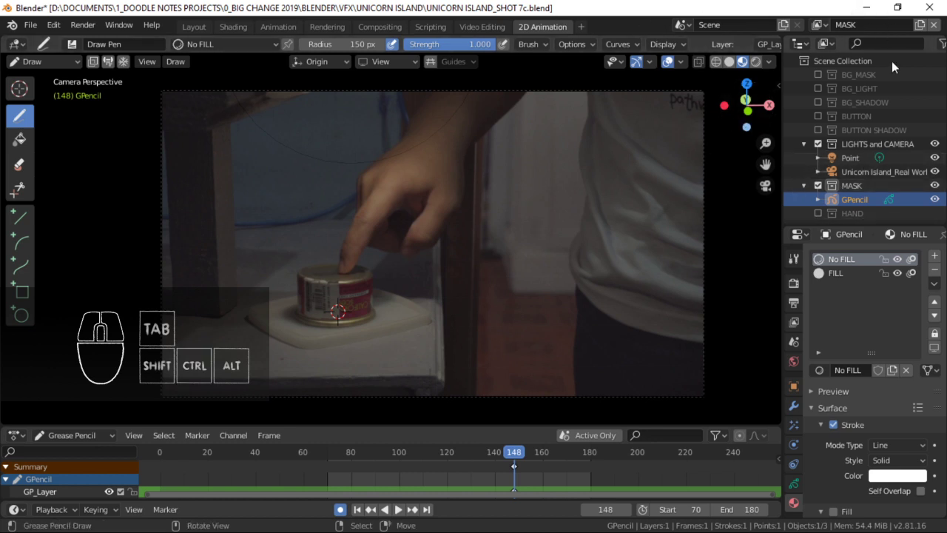
{"action": "left_click", "coordinate": [819, 28]}
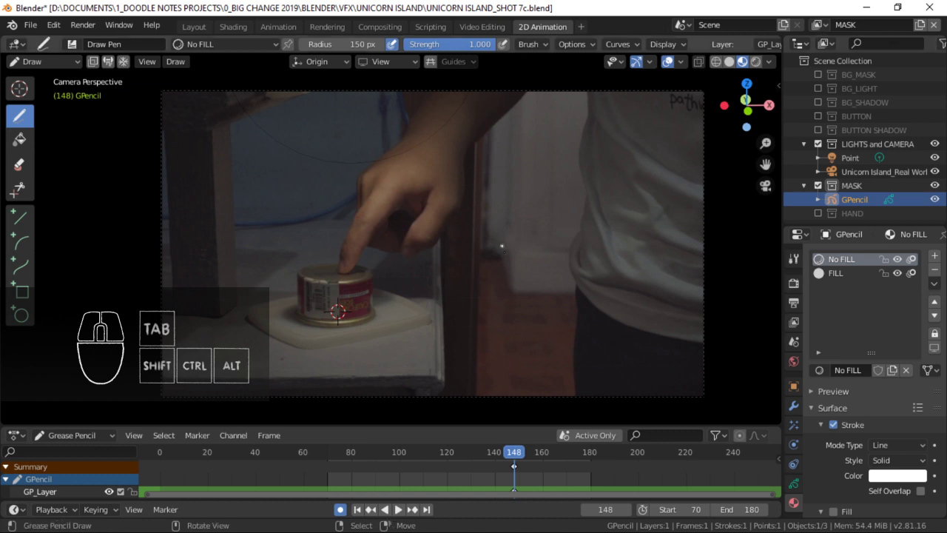
{"action": "middle_click_drag", "start_coordinate": [502, 248], "coordinate": [494, 204], "text": "shift"}
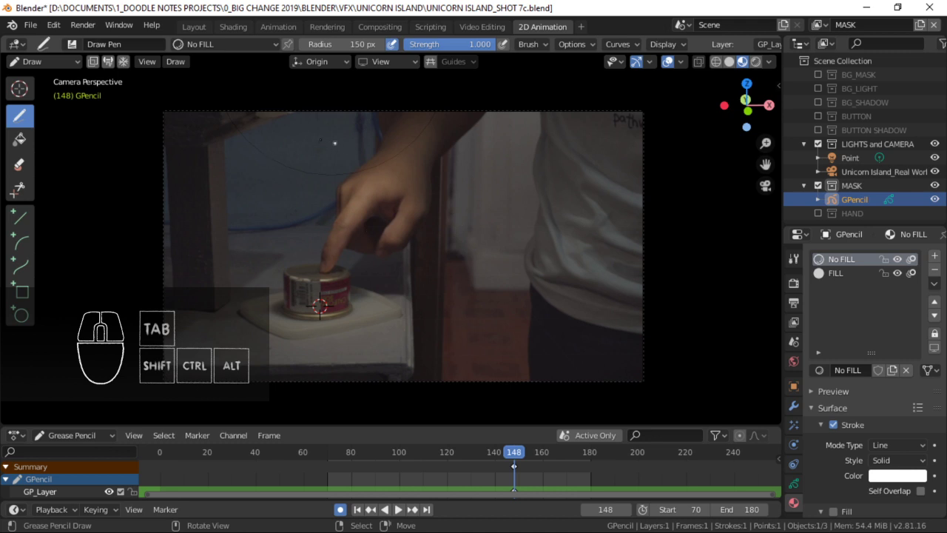
{"action": "mouse_move", "coordinate": [448, 219]}
{"action": "middle_mouse_down", "text": "ctrl"}
{"action": "mouse_move", "coordinate": [446, 229]}
{"action": "mouse_move", "coordinate": [438, 214]}
{"action": "middle_mouse_up", "text": "ctrl"}
{"action": "middle_click_drag", "start_coordinate": [413, 266], "coordinate": [459, 226], "text": "ctrl"}
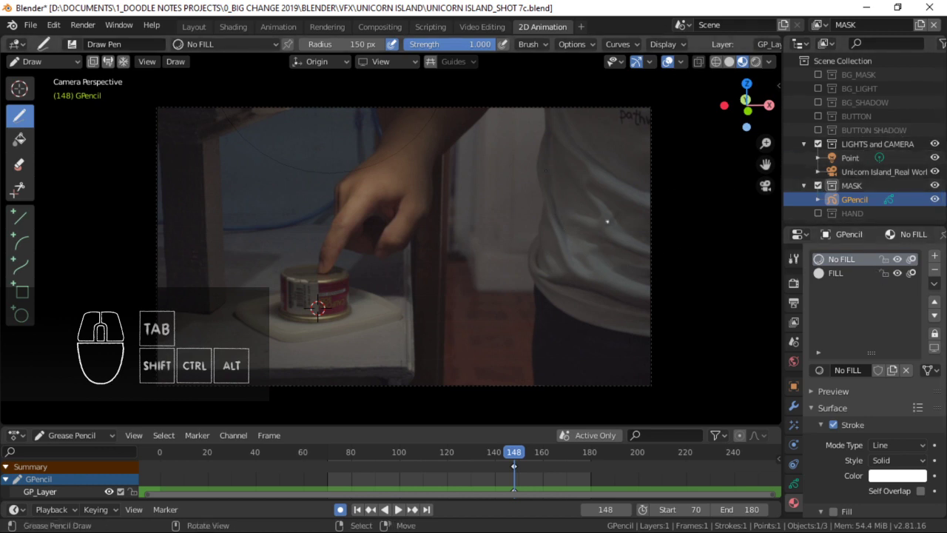
{"action": "middle_click_drag", "start_coordinate": [592, 200], "coordinate": [457, 205], "text": "ctrl"}
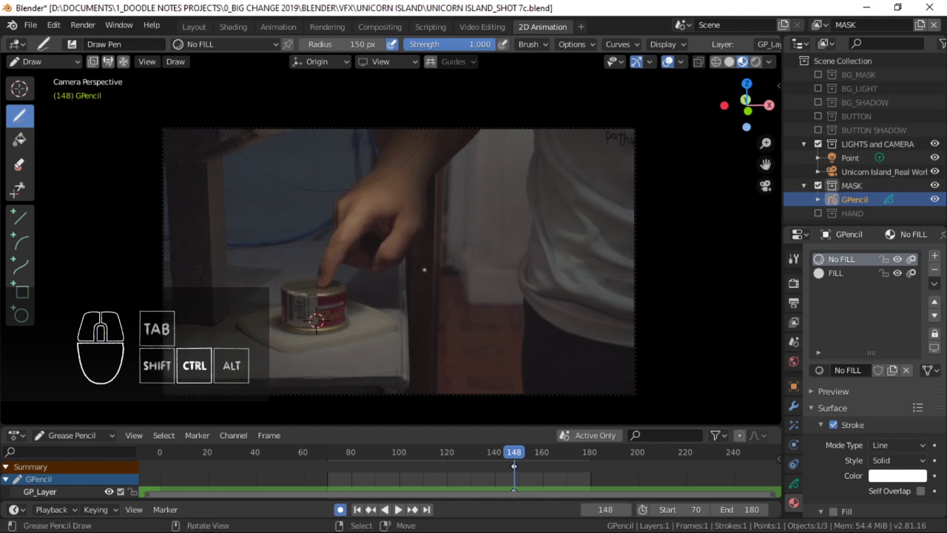
{"action": "middle_click_drag", "start_coordinate": [506, 215], "coordinate": [521, 244], "text": "ctrl"}
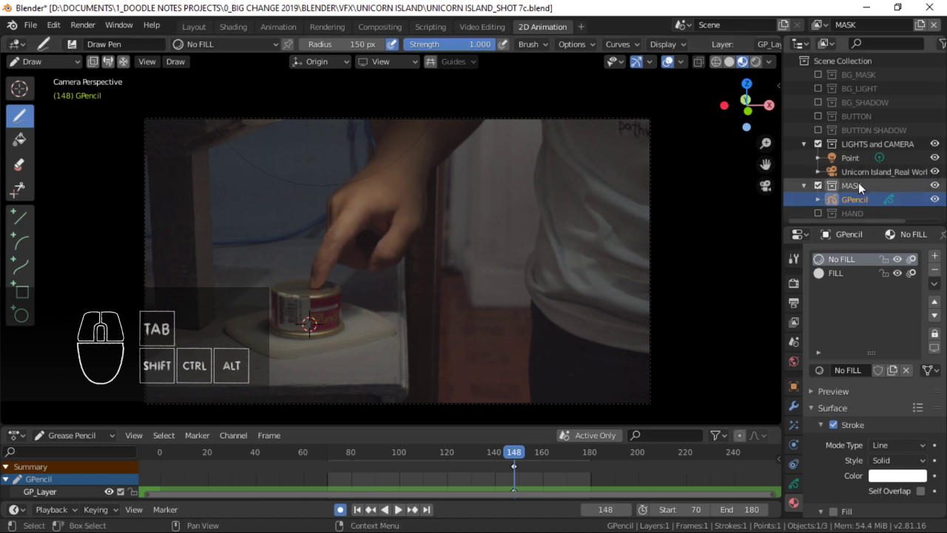
{"action": "middle_click_drag", "start_coordinate": [403, 238], "coordinate": [408, 262], "text": "ctrl"}
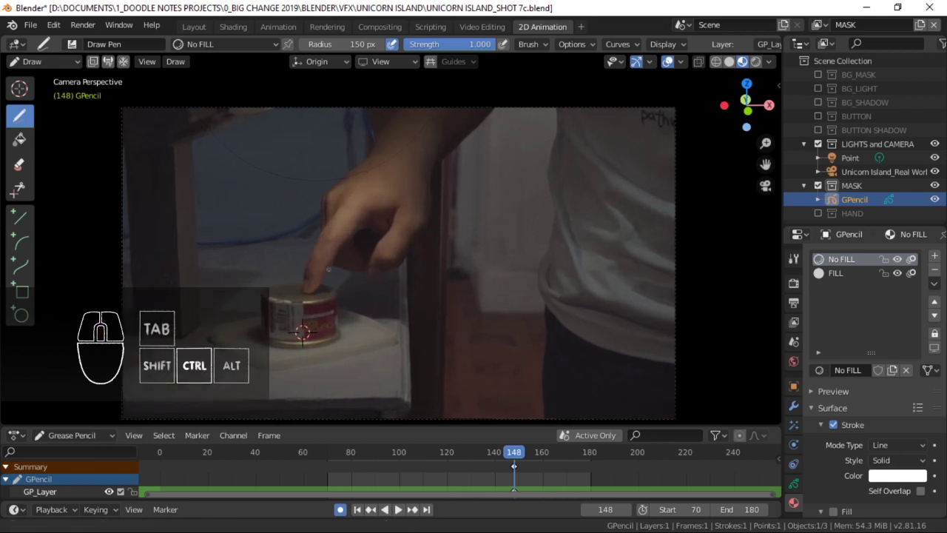
{"action": "middle_click_drag", "start_coordinate": [326, 274], "coordinate": [403, 182], "text": "ctrl"}
{"action": "middle_click_drag", "start_coordinate": [360, 301], "coordinate": [370, 285], "text": "ctrl"}
{"action": "middle_click_drag", "start_coordinate": [505, 219], "coordinate": [490, 223], "text": "shift"}
{"action": "middle_click_drag", "start_coordinate": [491, 223], "coordinate": [491, 243], "text": "ctrl"}
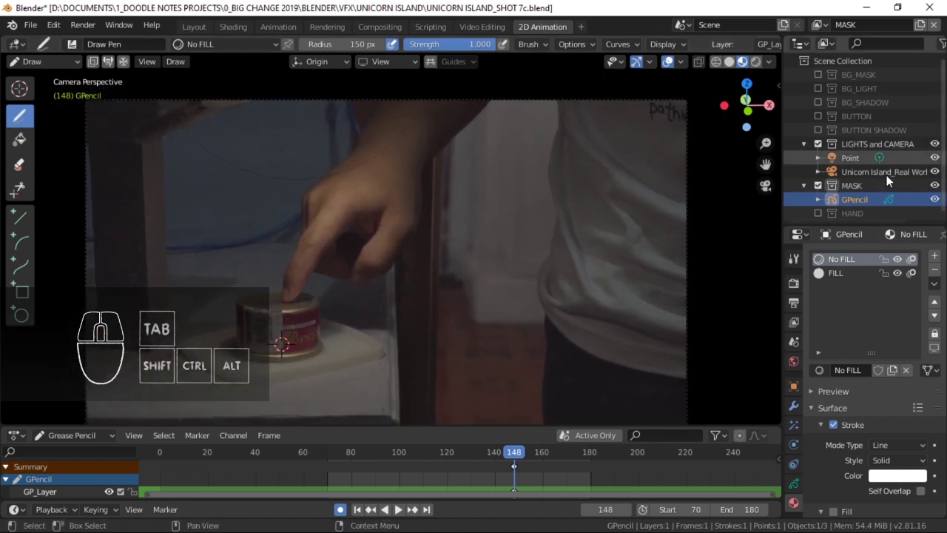
In Object Mode, remove the empty Not Set background image slot from the Unicorn Island_Real World.fspy camera.
{"action": "middle_click_drag", "start_coordinate": [596, 223], "coordinate": [593, 209], "text": "shift"}
{"action": "key", "text": "ctrl+Tab"}
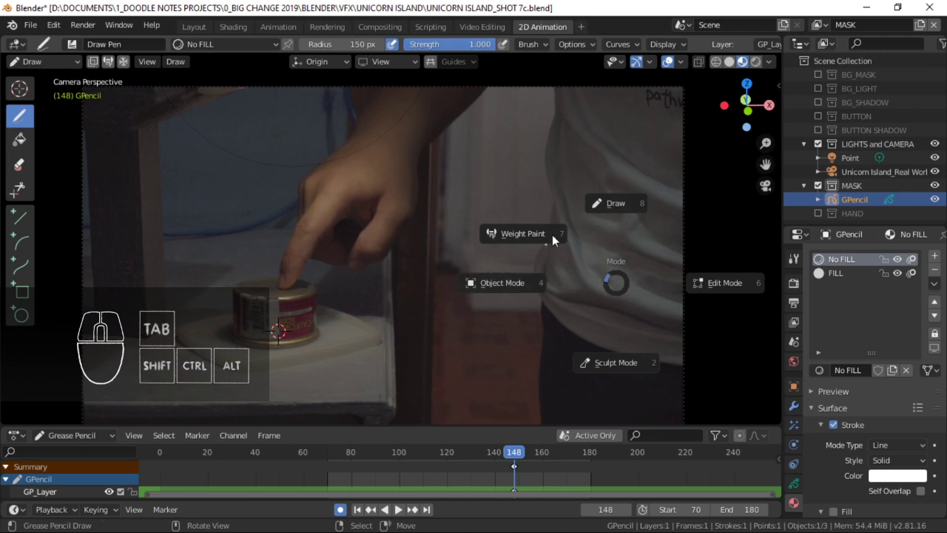
{"action": "right_click", "coordinate": [683, 225]}
{"action": "middle_click_drag", "start_coordinate": [603, 248], "coordinate": [605, 236], "text": "shift"}
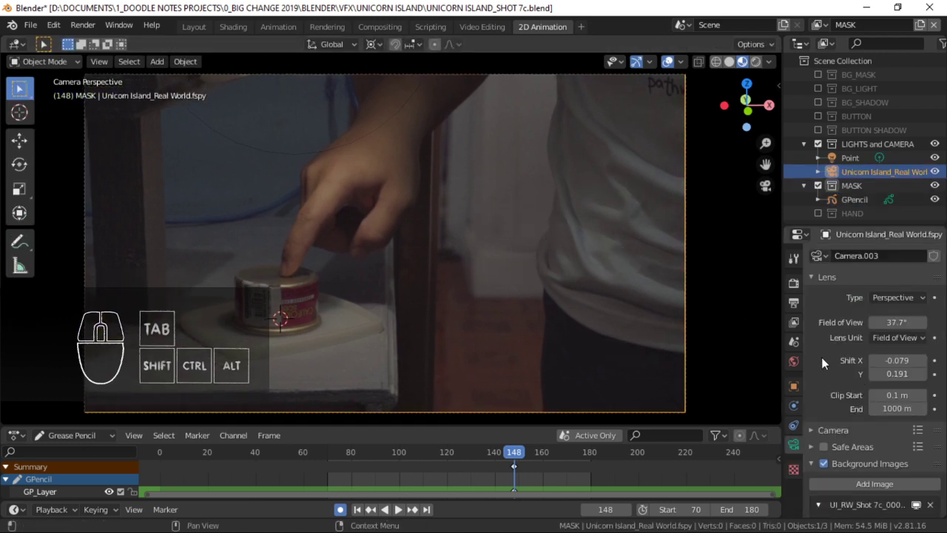
{"action": "scroll", "coordinate": [848, 259], "scroll_direction": "down", "scroll_amount": 6}
{"action": "scroll", "coordinate": [881, 298], "scroll_direction": "down", "scroll_amount": 1}
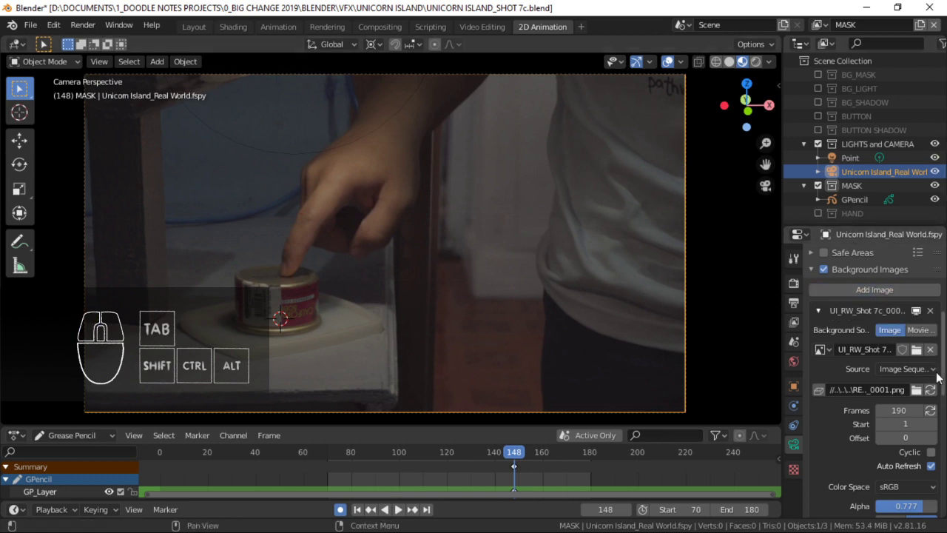
{"action": "scroll", "coordinate": [924, 401], "scroll_direction": "down", "scroll_amount": 8}
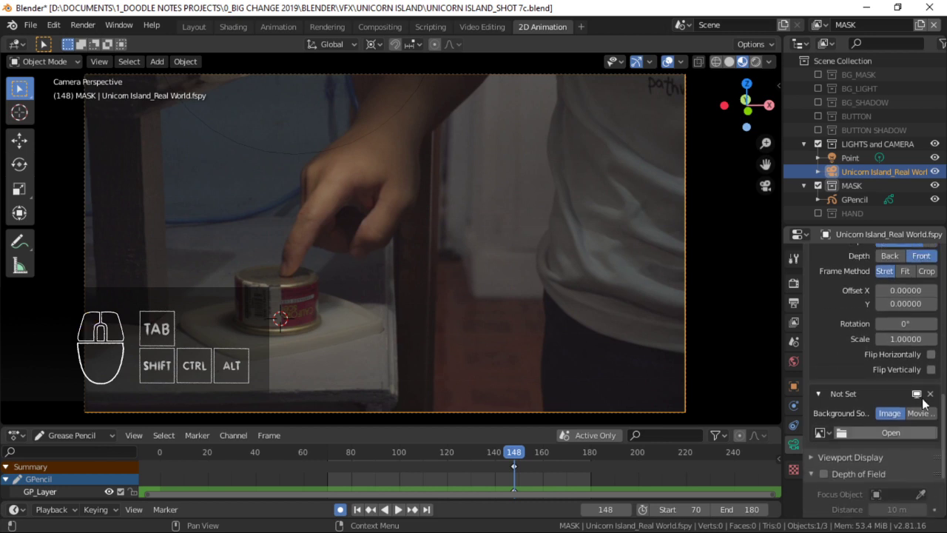
{"action": "left_click", "coordinate": [930, 394]}
{"action": "left_click_drag", "start_coordinate": [944, 423], "coordinate": [944, 344]}
{"action": "middle_click_drag", "start_coordinate": [464, 166], "coordinate": [412, 180], "text": "ctrl"}
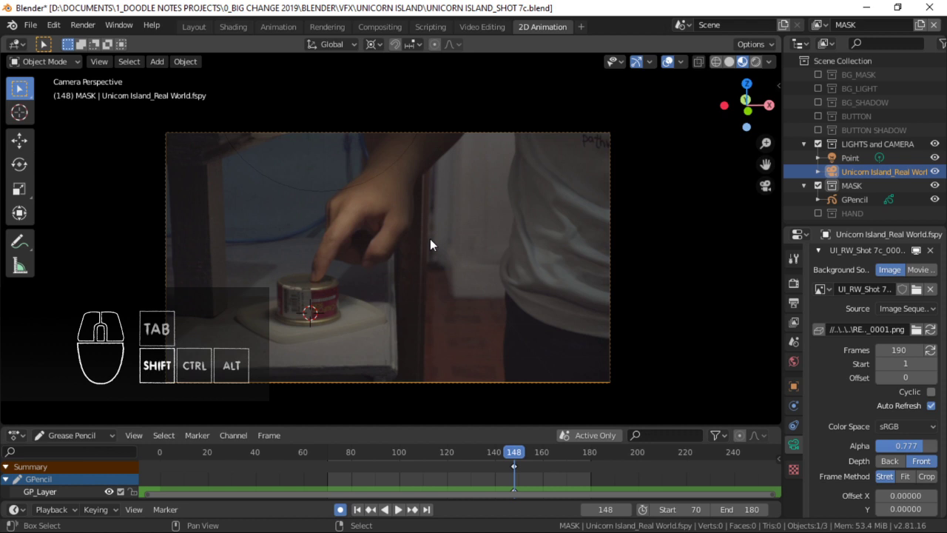
{"action": "middle_click_drag", "start_coordinate": [403, 292], "coordinate": [426, 273], "text": "ctrl"}
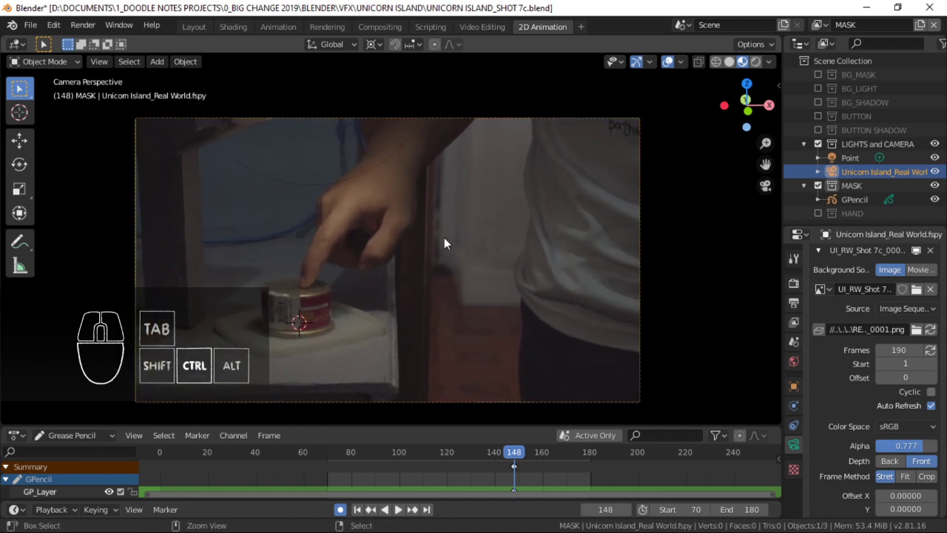
{"action": "middle_click_drag", "start_coordinate": [457, 246], "coordinate": [414, 256], "text": "ctrl"}
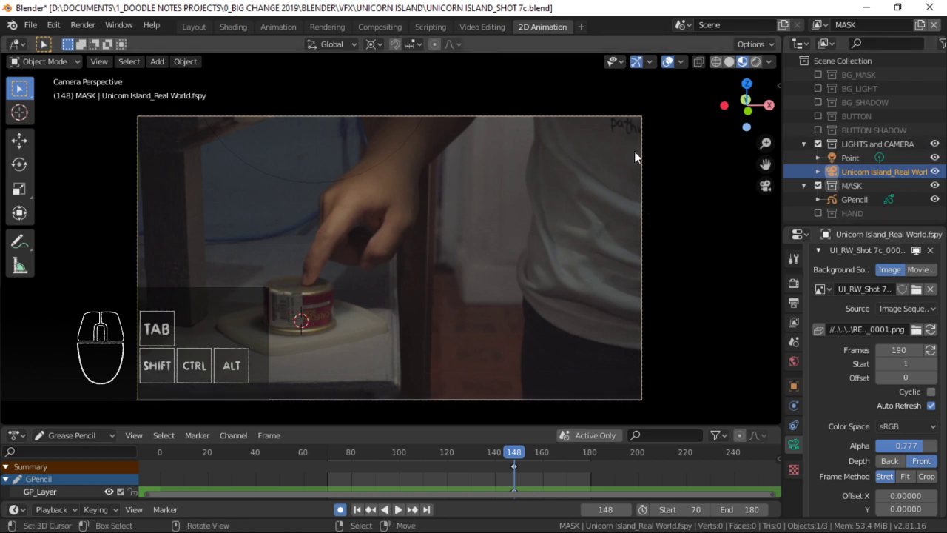
{"action": "middle_click_drag", "start_coordinate": [638, 152], "coordinate": [560, 262], "text": "shift"}
{"action": "middle_click_drag", "start_coordinate": [762, 219], "coordinate": [434, 257], "text": "shift"}
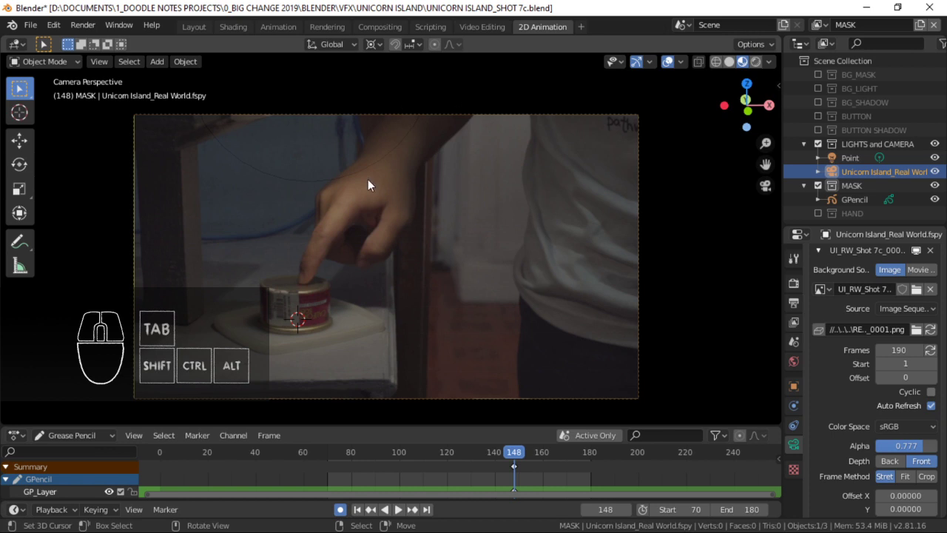
{"action": "middle_click_drag", "start_coordinate": [497, 178], "coordinate": [462, 210], "text": "ctrl"}
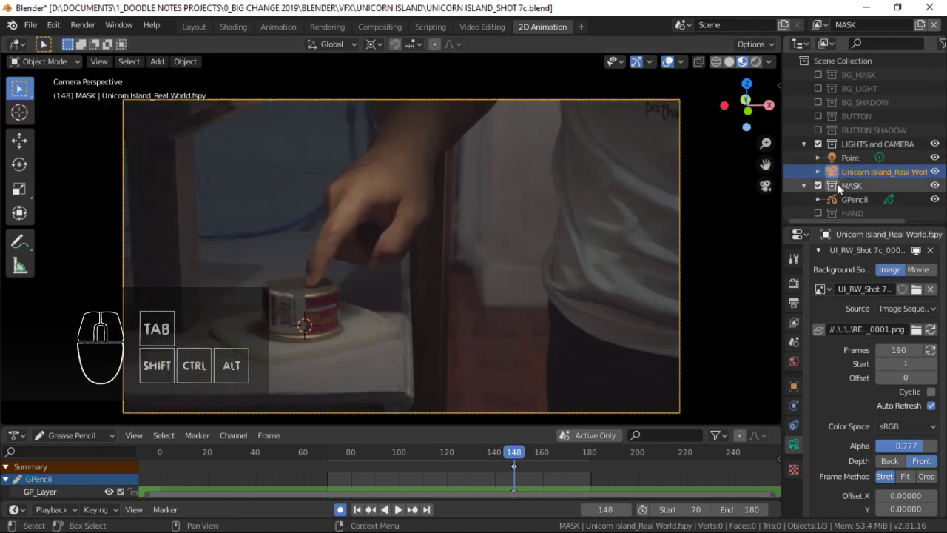
Delete the existing GPencil object from the MASK collection.
{"action": "left_click", "coordinate": [853, 186]}
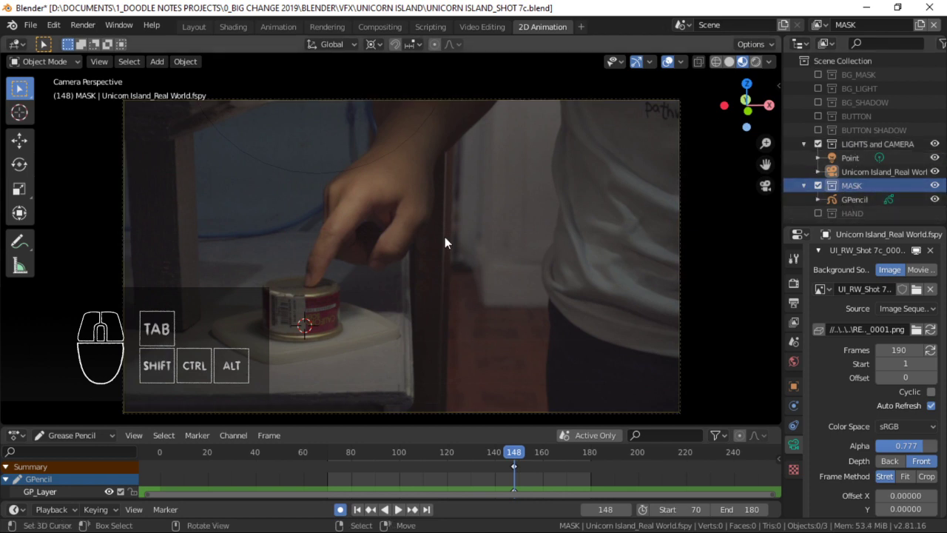
{"action": "left_click", "coordinate": [845, 199]}
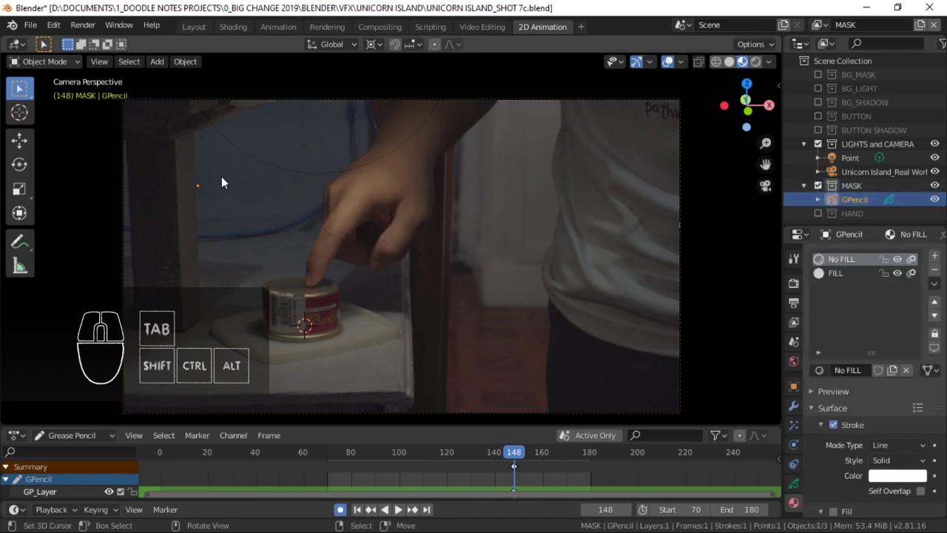
{"action": "key", "text": "x"}
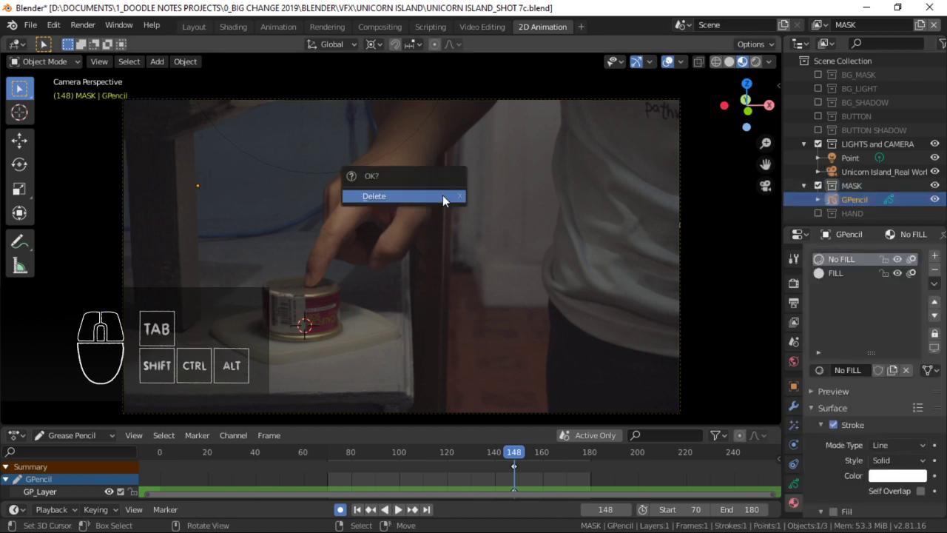
{"action": "left_click", "coordinate": [442, 195]}
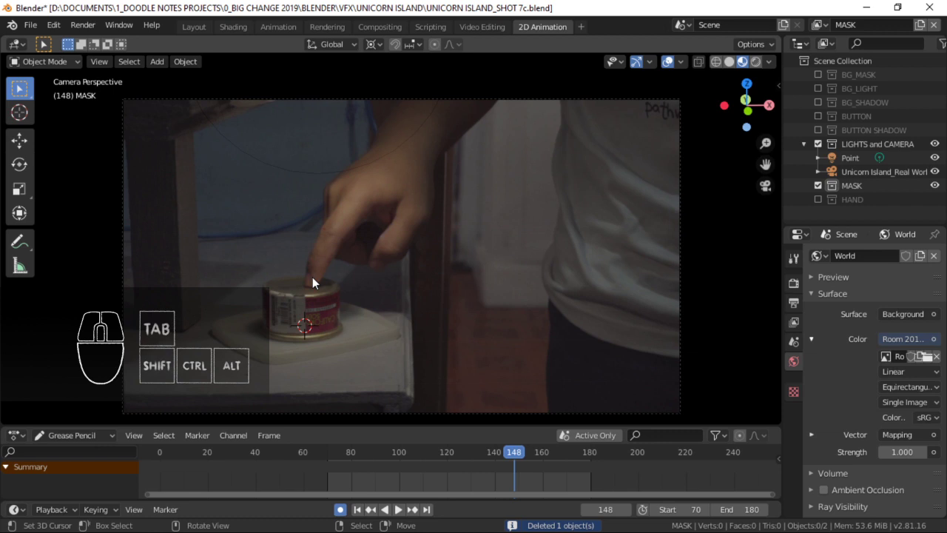
Place the 3D cursor at the fingertip on top of the can and add a blank Grease Pencil object there.
{"action": "left_click", "coordinate": [313, 278]}
{"action": "key", "text": "shift+a"}
{"action": "mouse_move", "coordinate": [416, 279]}
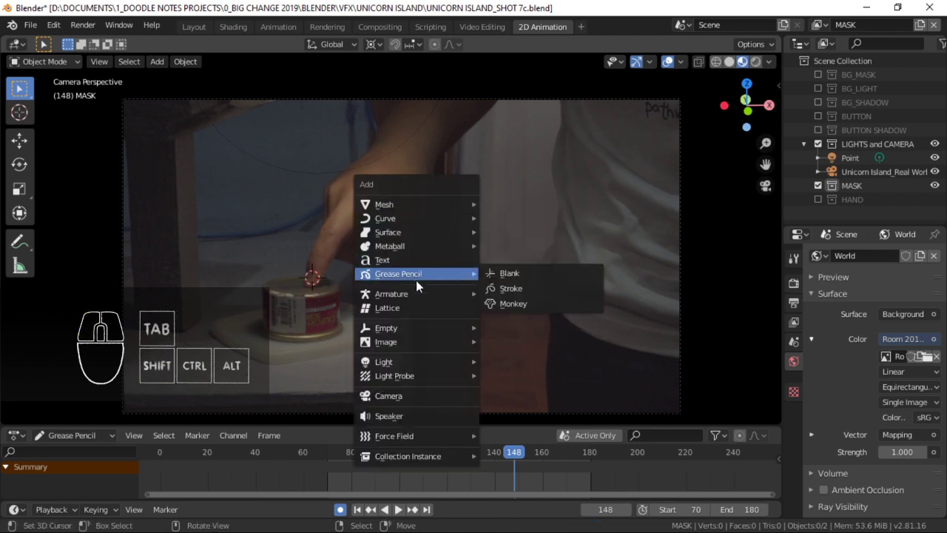
{"action": "left_click", "coordinate": [551, 272]}
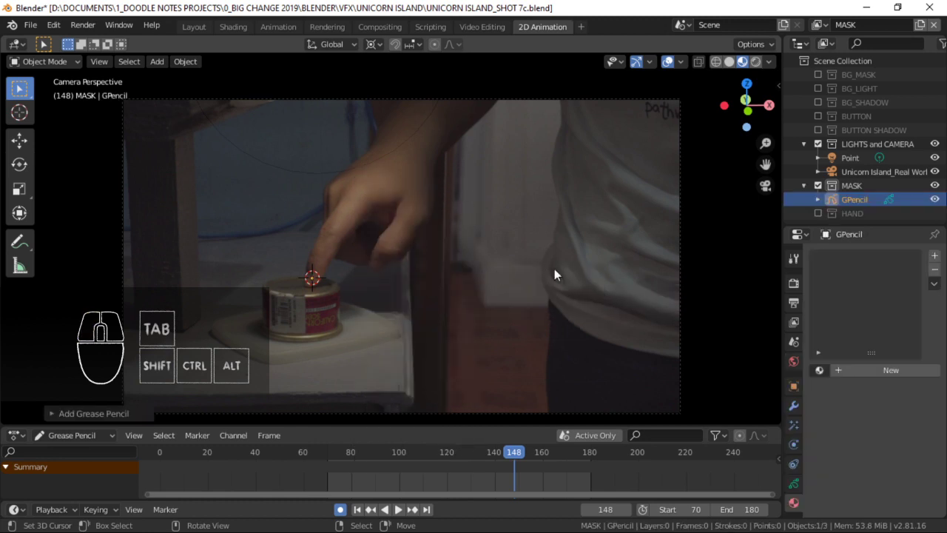
Switch the new GPencil object in the MASK collection to Draw mode and save the file.
{"action": "left_click", "coordinate": [851, 186]}
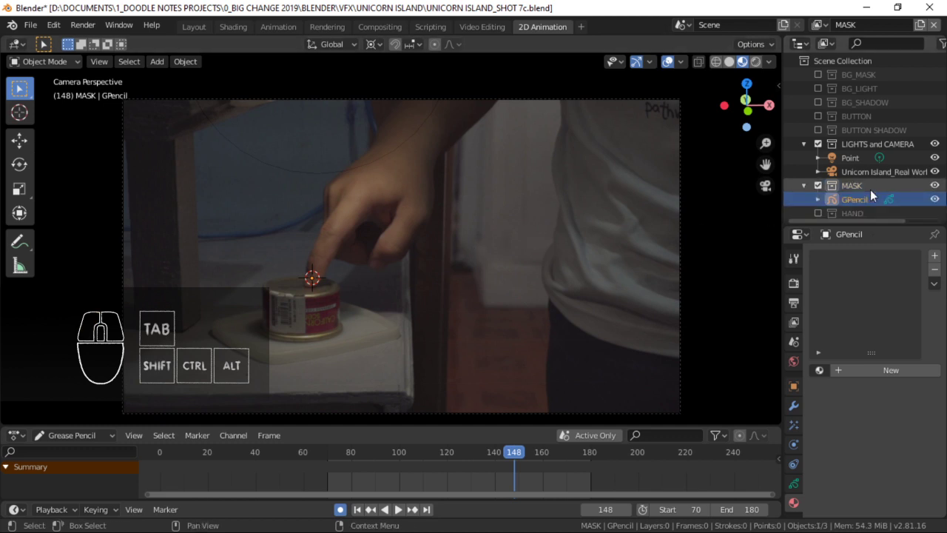
{"action": "left_click", "coordinate": [857, 200]}
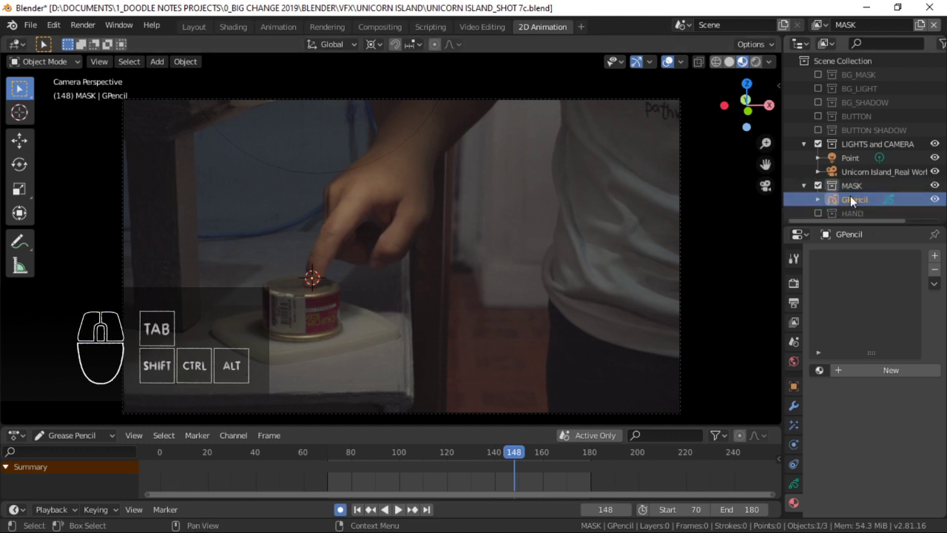
{"action": "mouse_move", "coordinate": [482, 220]}
{"action": "middle_mouse_down", "text": "shift"}
{"action": "mouse_move", "coordinate": [468, 231]}
{"action": "mouse_move", "coordinate": [456, 225]}
{"action": "middle_mouse_up", "text": "shift"}
{"action": "key", "text": "ctrl+Tab"}
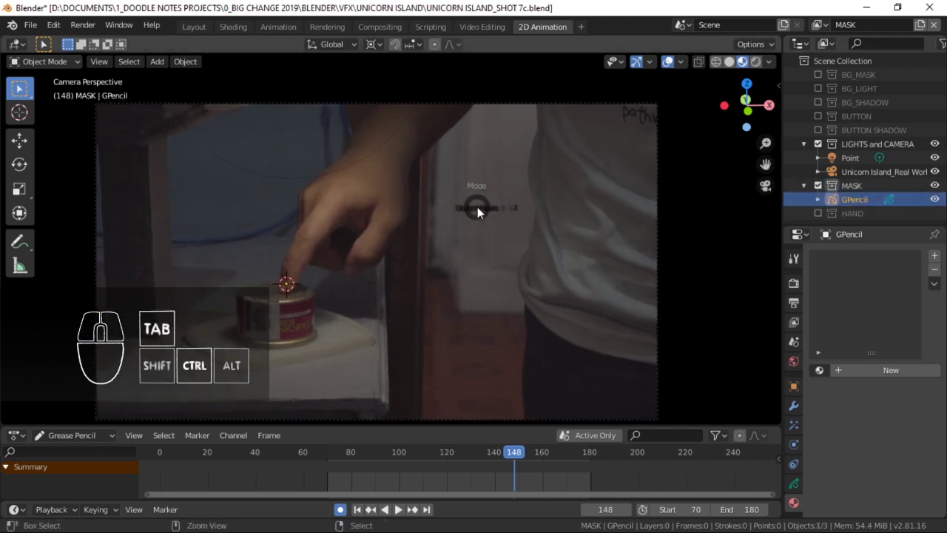
{"action": "left_click", "coordinate": [496, 134]}
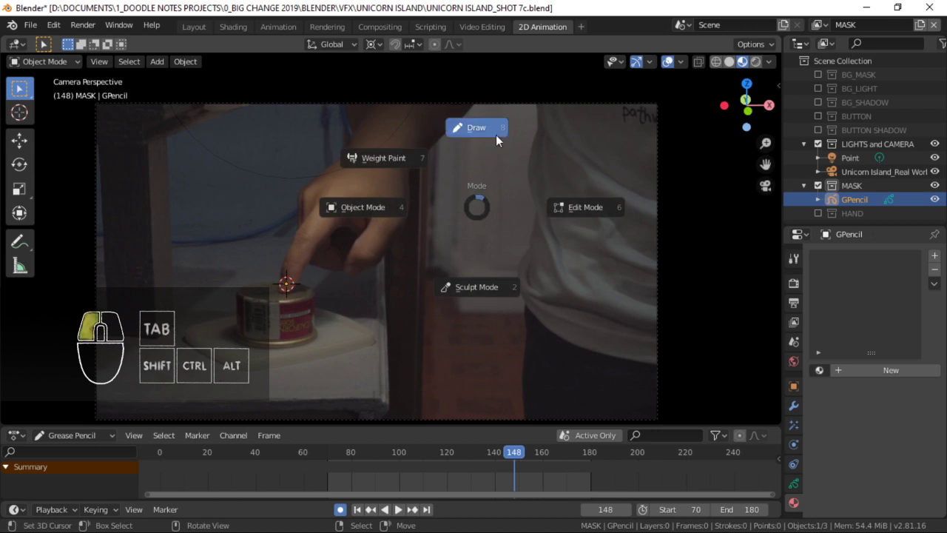
{"action": "middle_click_drag", "start_coordinate": [496, 135], "coordinate": [380, 237], "text": "shift"}
{"action": "key", "text": "ctrl+s"}
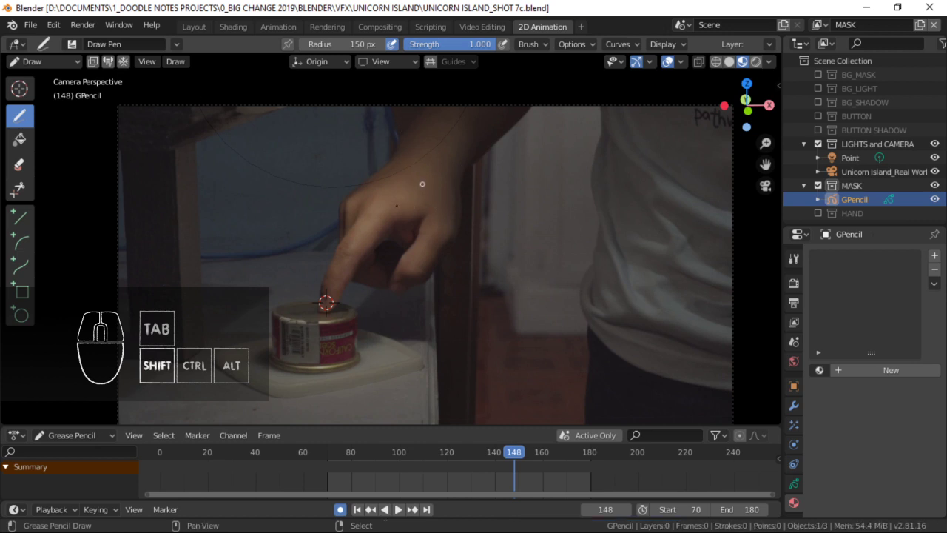
Move the 3D cursor off the fingertip to the dark area beside and below the can, and reactivate the Draw tool.
{"action": "middle_click_drag", "start_coordinate": [385, 205], "coordinate": [337, 180], "text": "shift"}
{"action": "middle_click_drag", "start_coordinate": [336, 223], "coordinate": [338, 212], "text": "shift"}
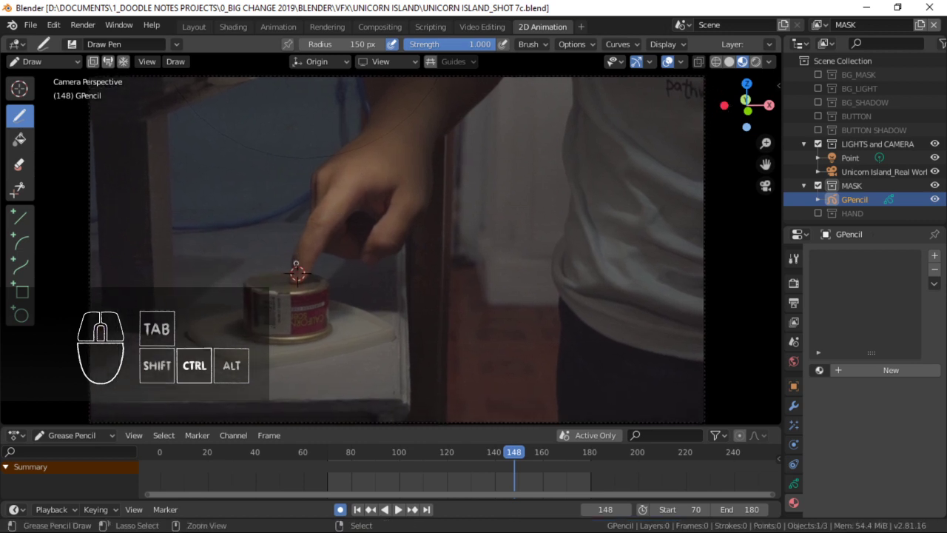
{"action": "middle_click_drag", "start_coordinate": [298, 271], "coordinate": [345, 241], "text": "ctrl"}
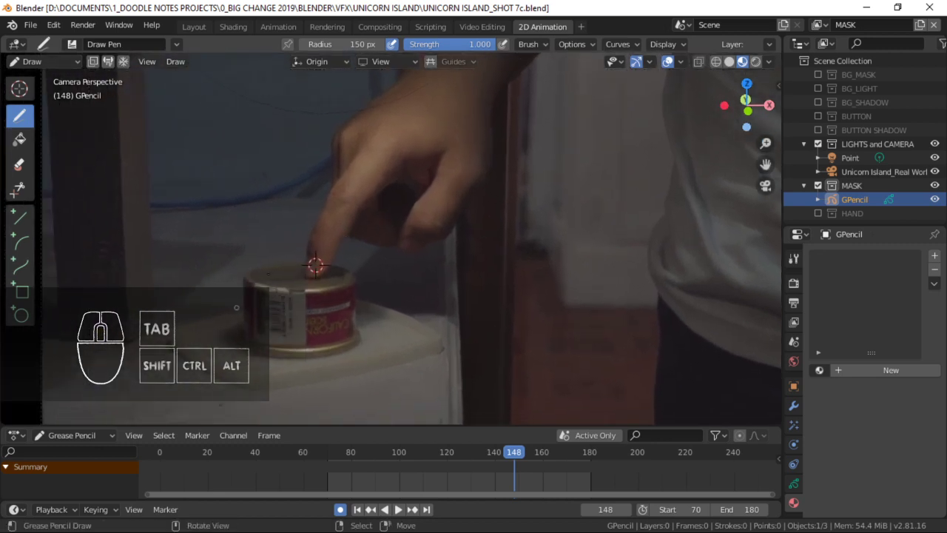
{"action": "left_click", "coordinate": [28, 85]}
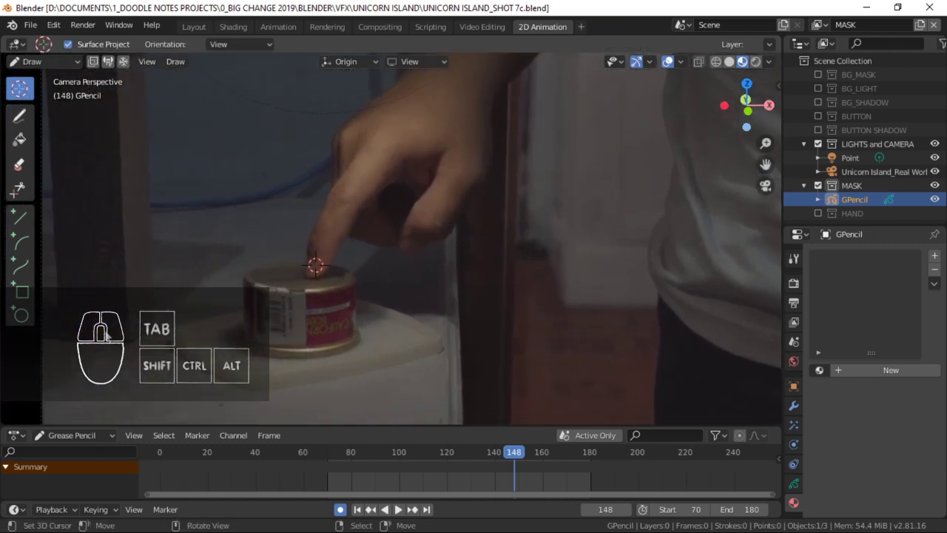
{"action": "left_click", "coordinate": [23, 123]}
{"action": "mouse_move", "coordinate": [340, 305]}
{"action": "middle_mouse_down", "text": "ctrl"}
{"action": "mouse_move", "coordinate": [322, 259]}
{"action": "mouse_move", "coordinate": [327, 275]}
{"action": "middle_mouse_up", "text": "ctrl"}
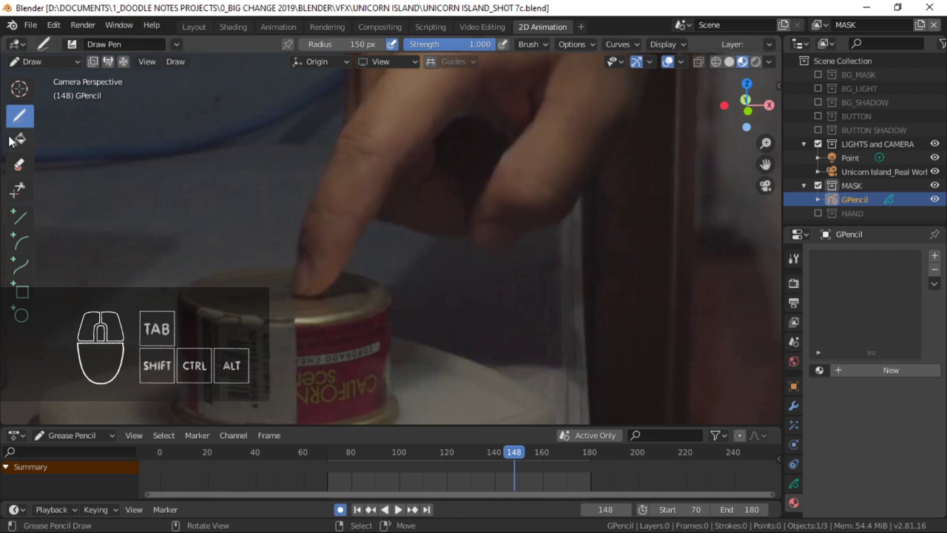
Activate the Cursor tool, return the GPencil object to Object Mode, restore the camera view and save the file.
{"action": "left_click", "coordinate": [19, 89]}
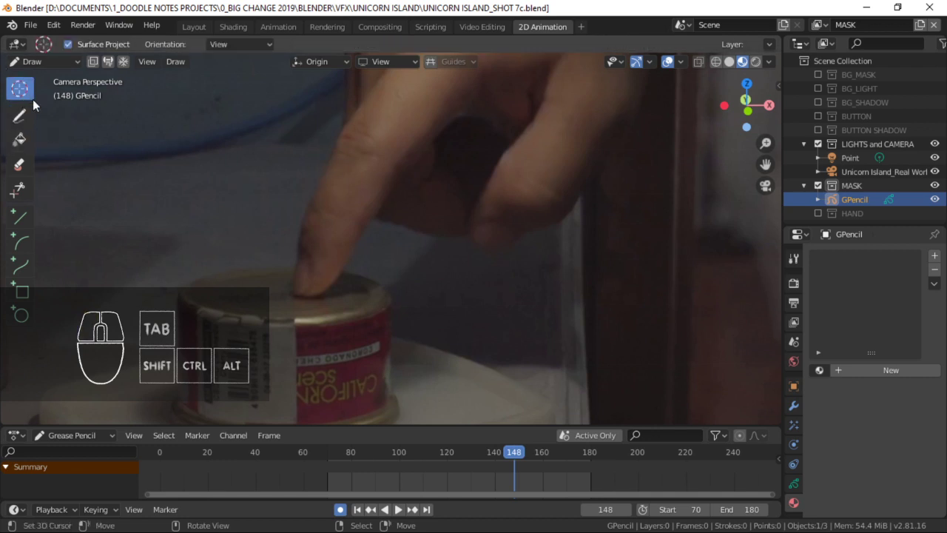
{"action": "key", "text": "ctrl+Tab"}
{"action": "left_click", "coordinate": [412, 212]}
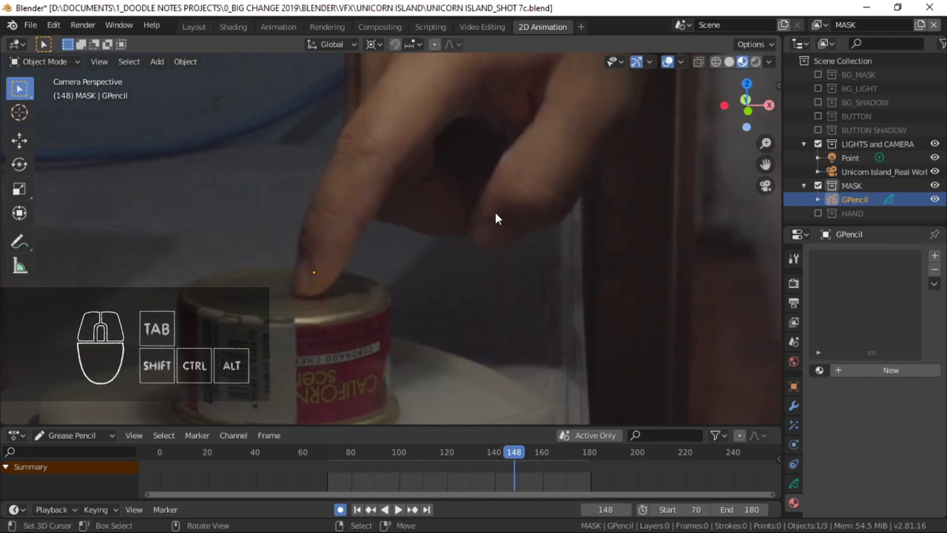
{"action": "middle_click_drag", "start_coordinate": [556, 185], "coordinate": [498, 290], "text": "ctrl"}
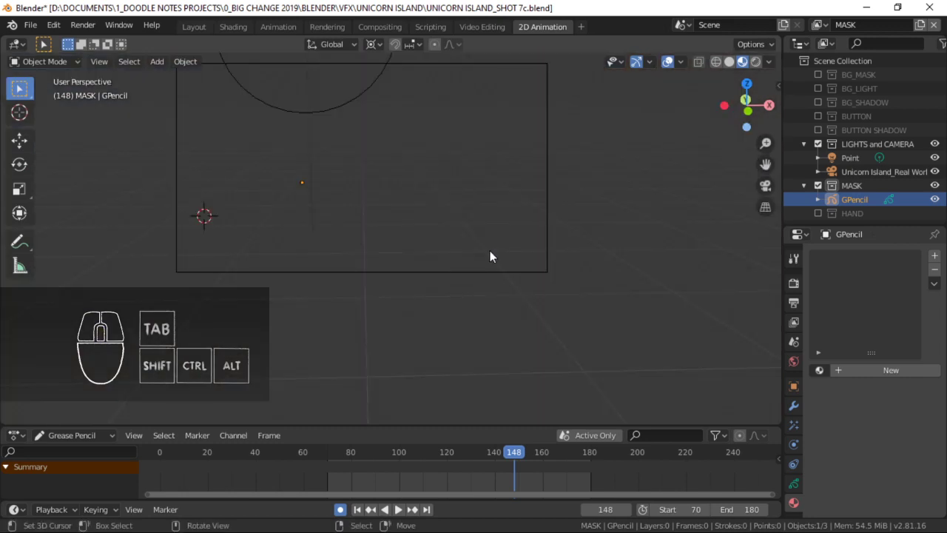
{"action": "key", "text": "KP_0"}
{"action": "key", "text": "ctrl+s"}
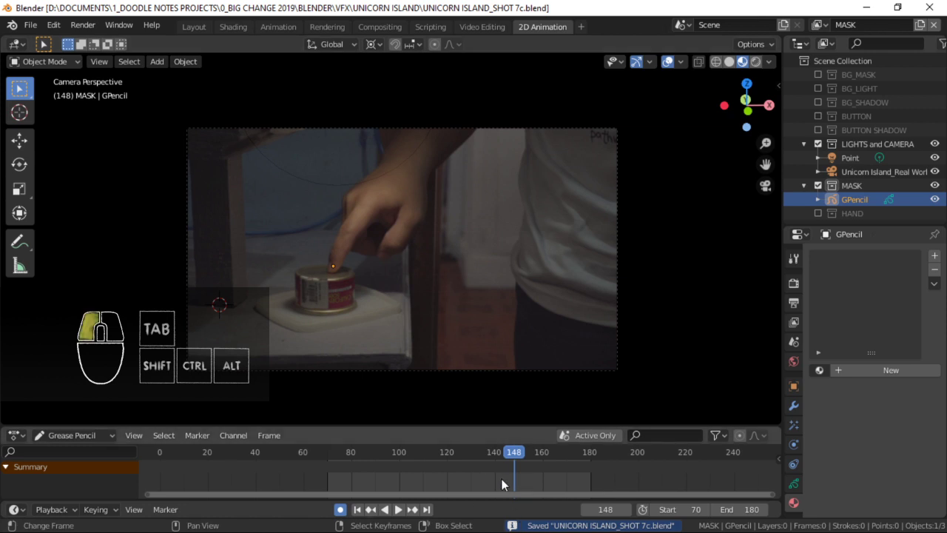
Scrub back to frame 146 and step forward through the footage to examine the finger pressing the can.
{"action": "mouse_move", "coordinate": [501, 479]}
{"action": "left_mouse_down"}
{"action": "mouse_move", "coordinate": [486, 478]}
{"action": "mouse_move", "coordinate": [507, 477]}
{"action": "left_mouse_up"}
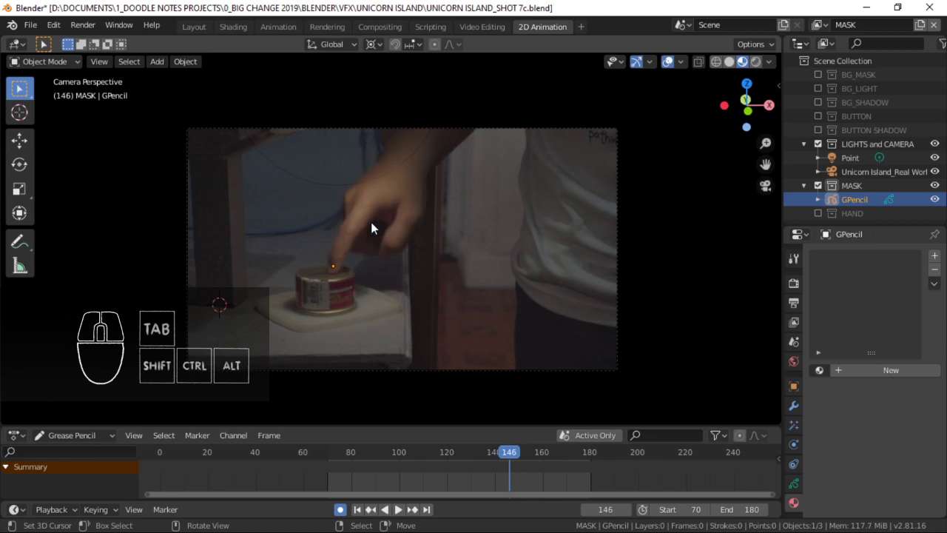
{"action": "key", "text": "Right"}
{"action": "key", "text": "Right"}
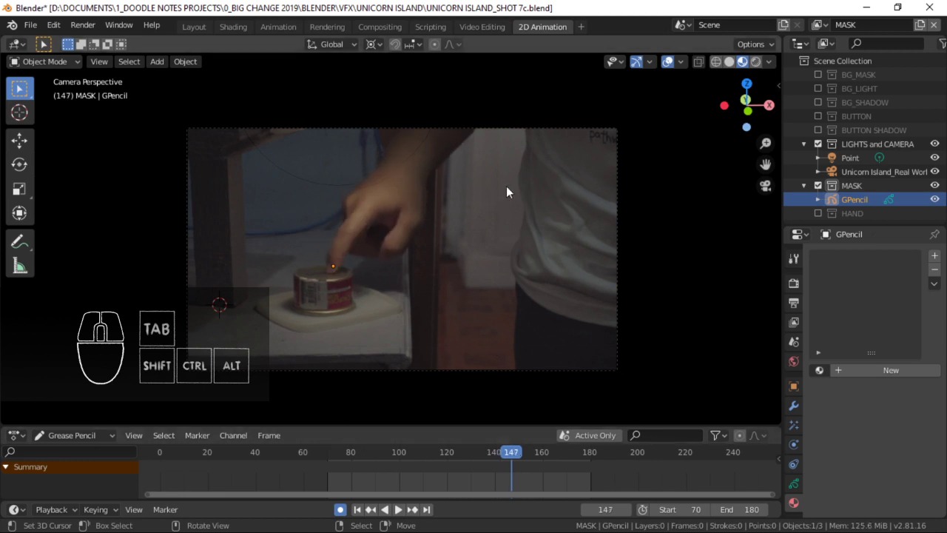
Switch to File Explorer, browse to 0_BIG CHANGE 2019\RENDER\FINAL\UNICORN ISLAND\FINAL and open SHOT 7b_0001-0180.mp4.
{"action": "right_click", "coordinate": [517, 529]}
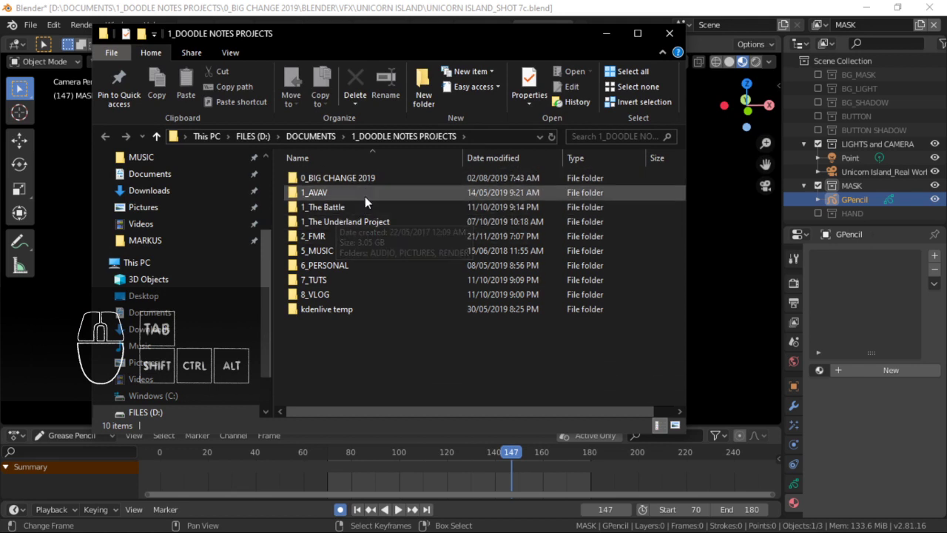
{"action": "double_click", "coordinate": [363, 178]}
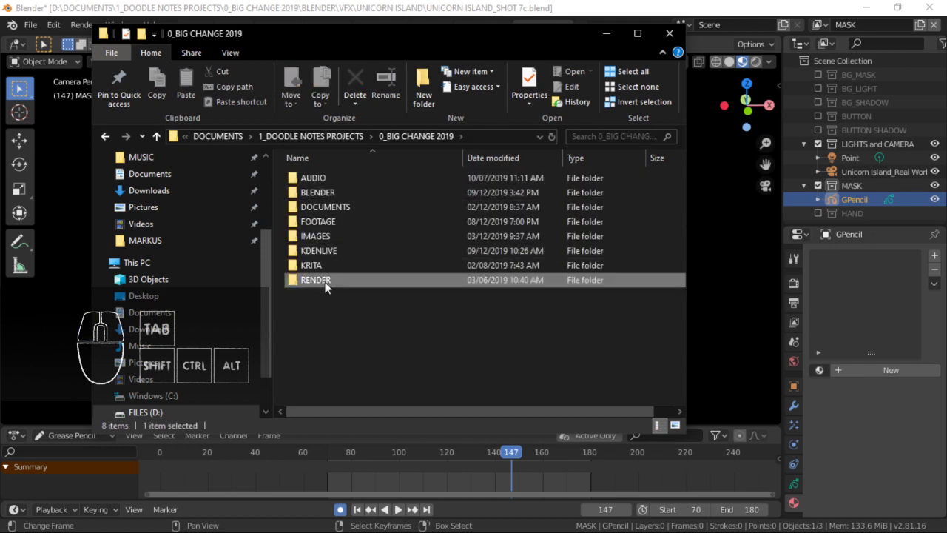
{"action": "double_click", "coordinate": [330, 280]}
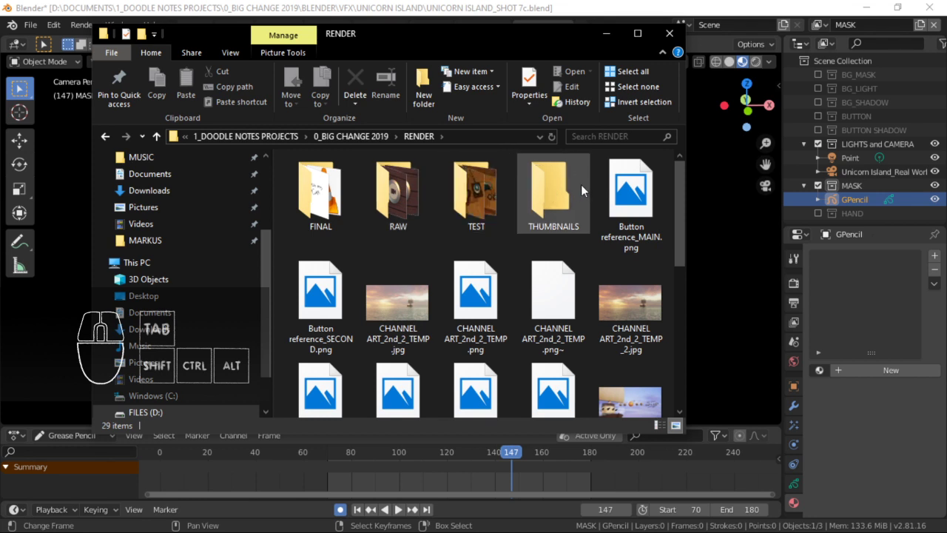
{"action": "double_click", "coordinate": [348, 169]}
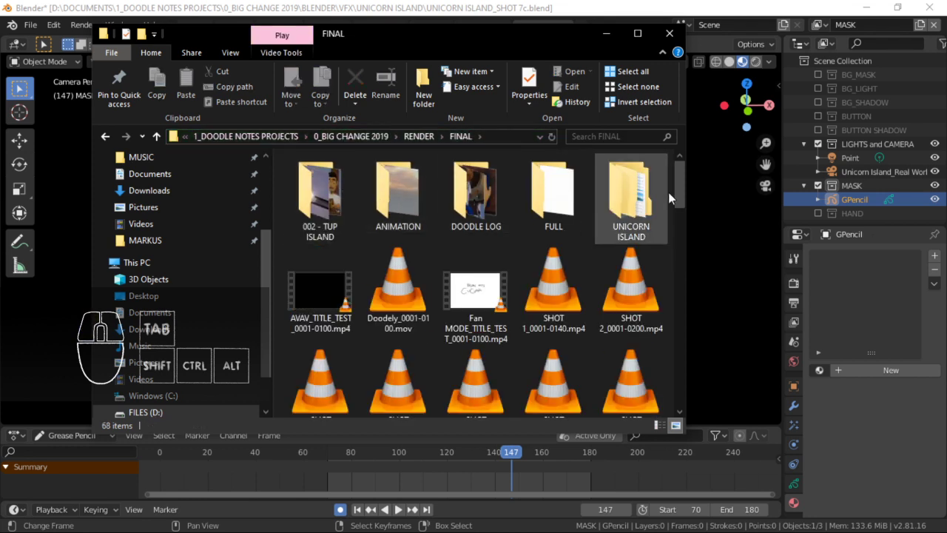
{"action": "left_click", "coordinate": [614, 202]}
{"action": "double_click", "coordinate": [614, 202]}
{"action": "double_click", "coordinate": [306, 177]}
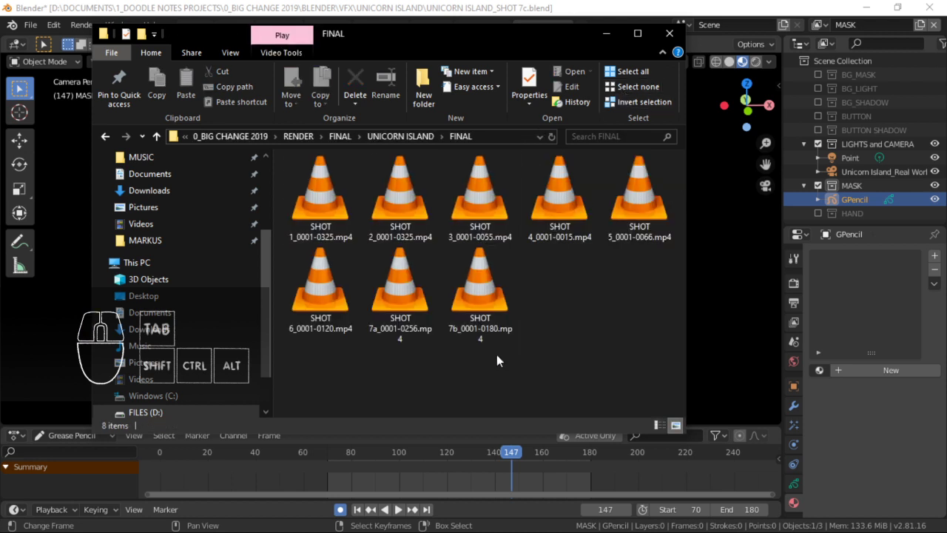
{"action": "double_click", "coordinate": [482, 283]}
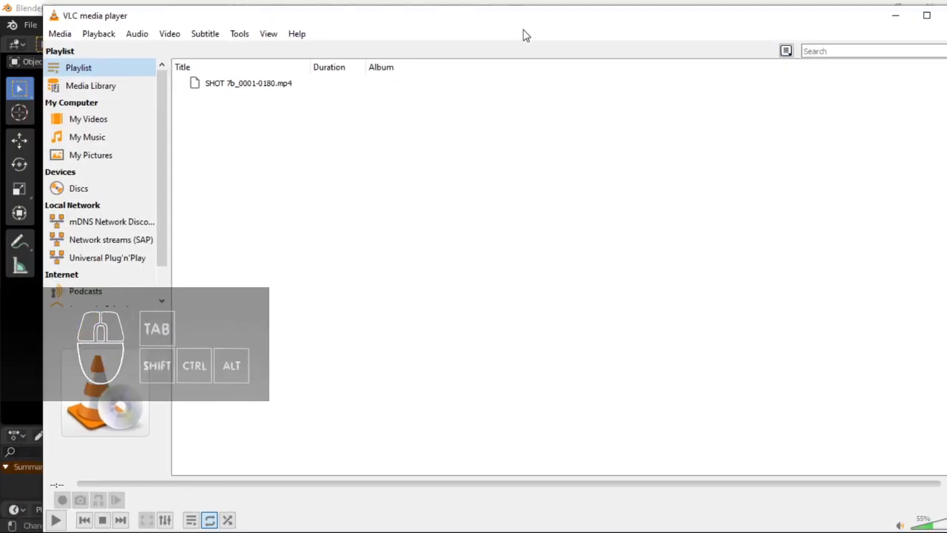
Maximize the VLC window, play the SHOT 7b render and pause it after the hand presses the button.
{"action": "left_click", "coordinate": [506, 37]}
{"action": "double_click", "coordinate": [516, 25]}
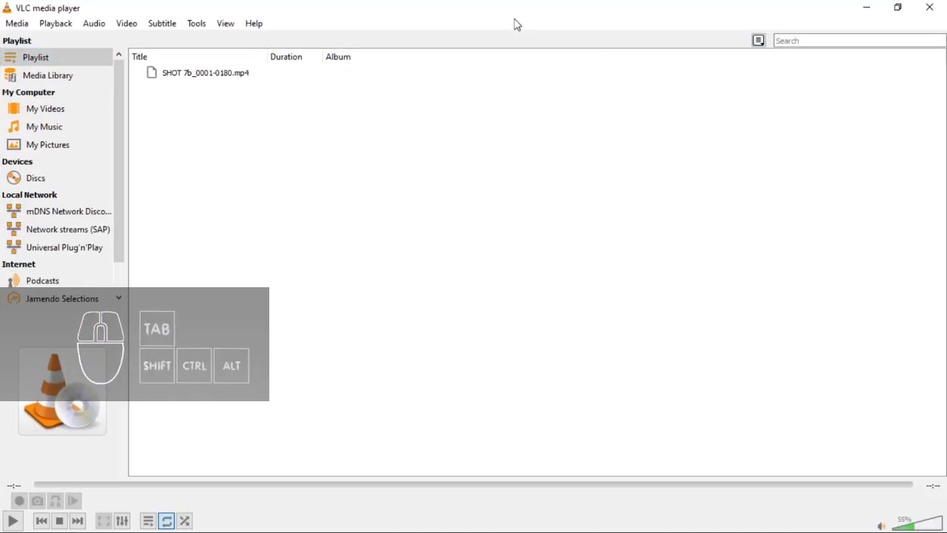
{"action": "left_click", "coordinate": [201, 75]}
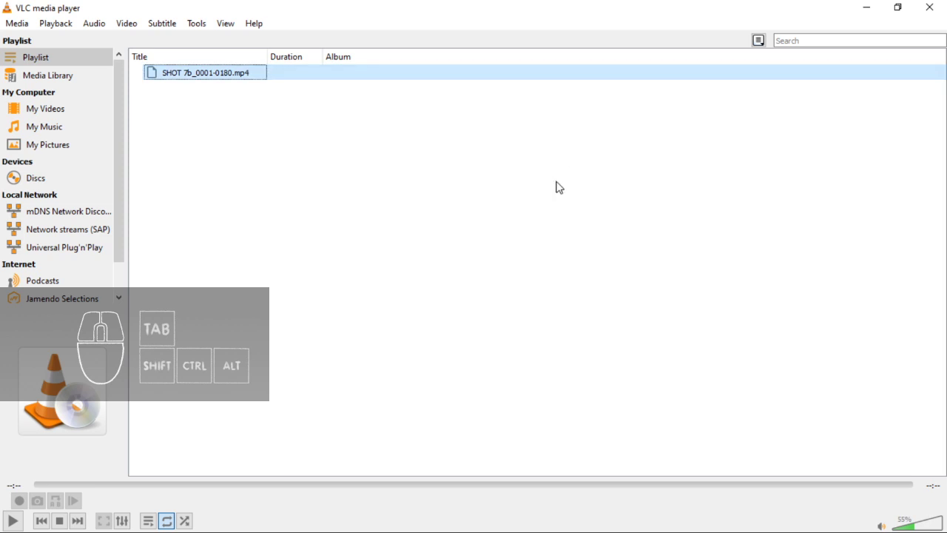
{"action": "double_click", "coordinate": [397, 68]}
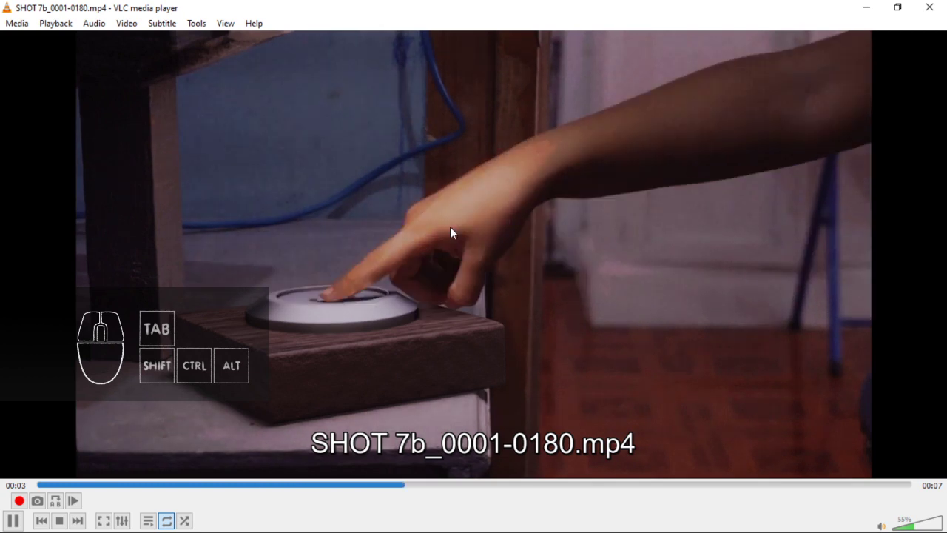
{"action": "key", "text": "space"}
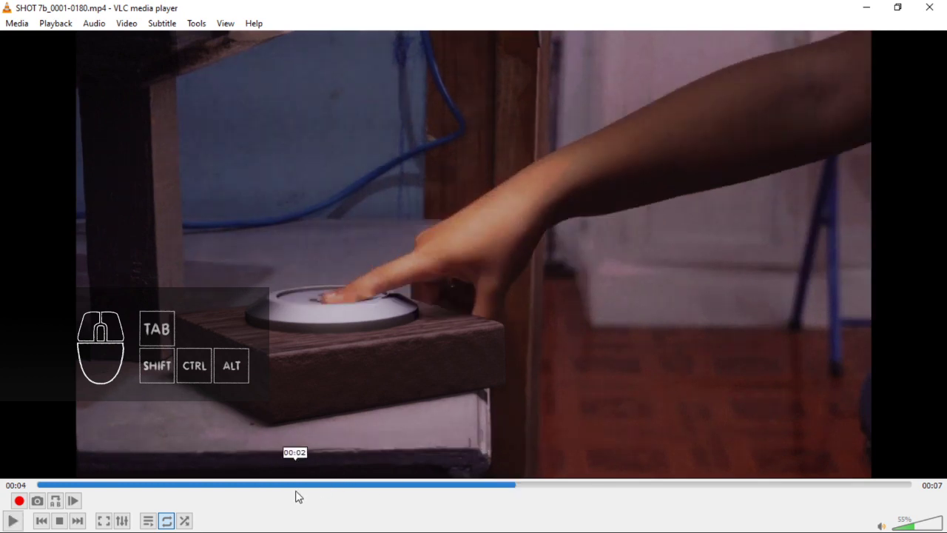
Replay the part around the button press several times to examine how the hand overlaps the button.
{"action": "left_click", "coordinate": [517, 484]}
{"action": "left_click", "coordinate": [432, 484]}
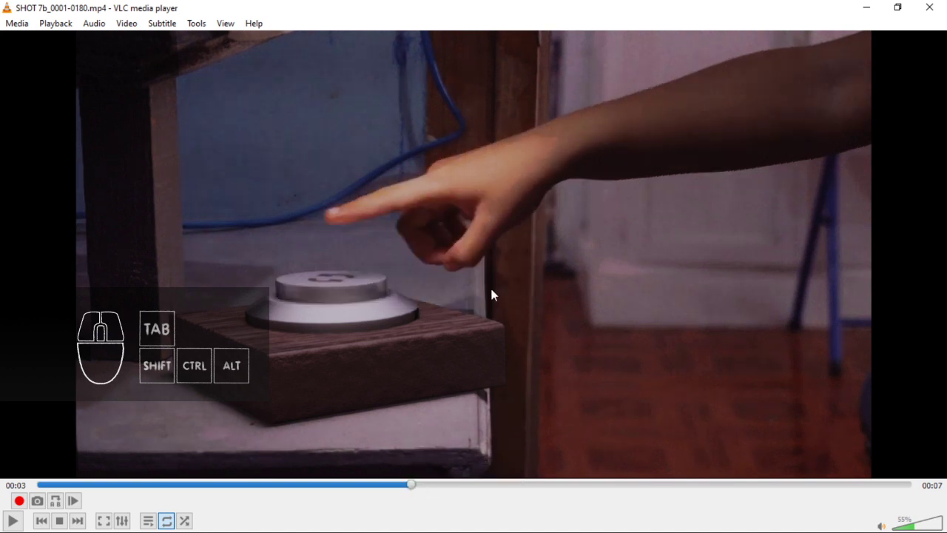
{"action": "key", "text": "space"}
{"action": "key", "text": "space"}
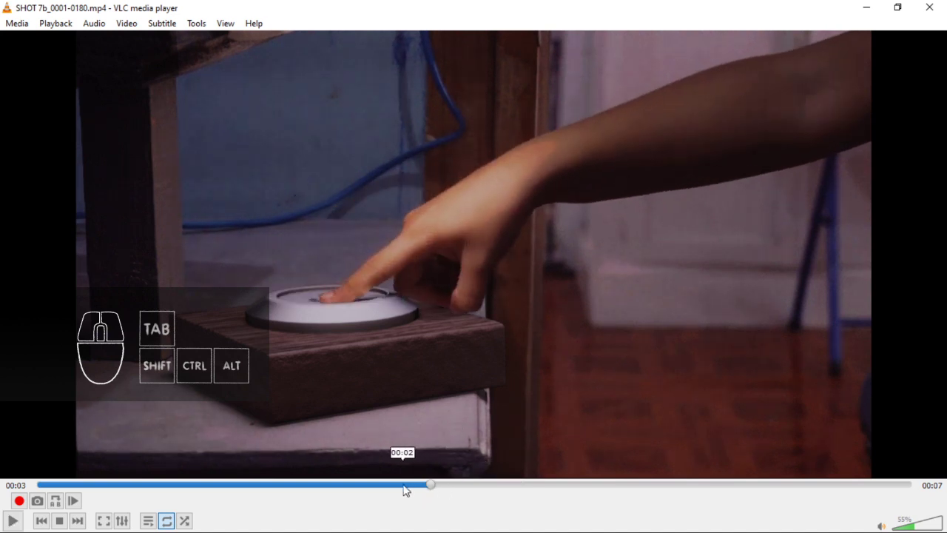
{"action": "left_click", "coordinate": [391, 485]}
{"action": "key", "text": "space"}
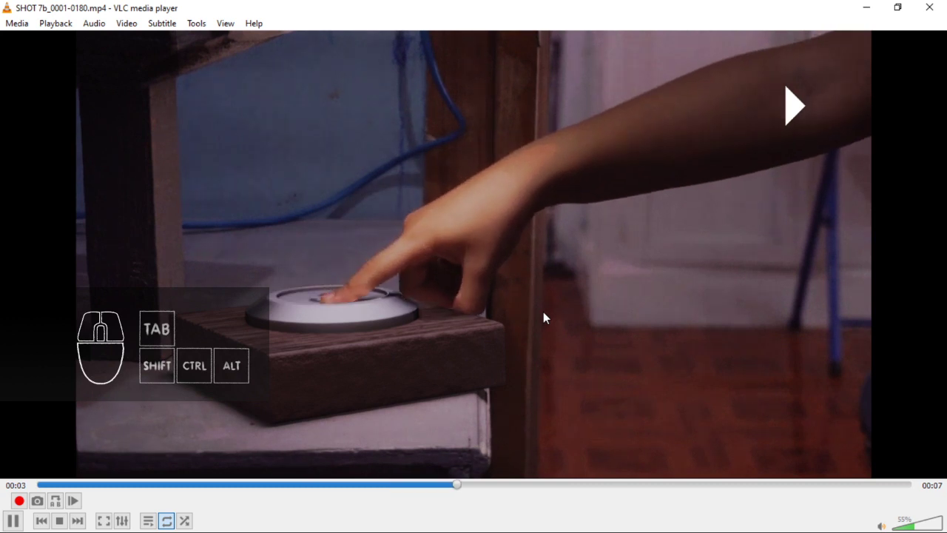
{"action": "key", "text": "space"}
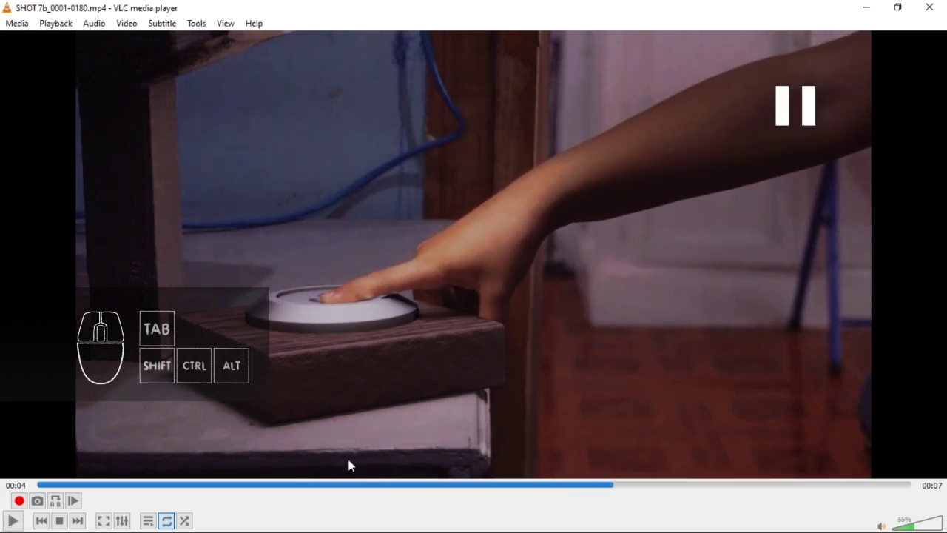
{"action": "left_click", "coordinate": [281, 485]}
{"action": "key", "text": "space"}
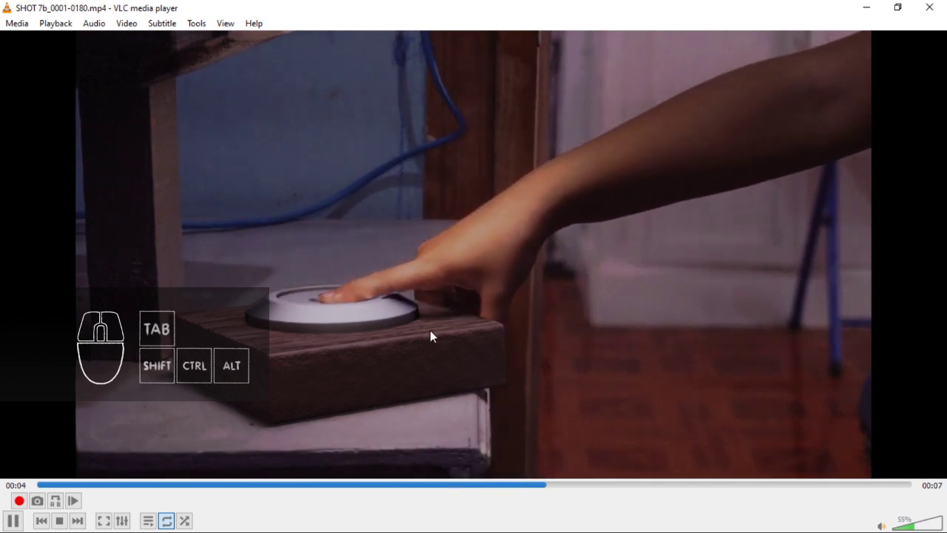
{"action": "key", "text": "space"}
Close the video player and the render folder window to return to Blender.
{"action": "left_click", "coordinate": [902, 7]}
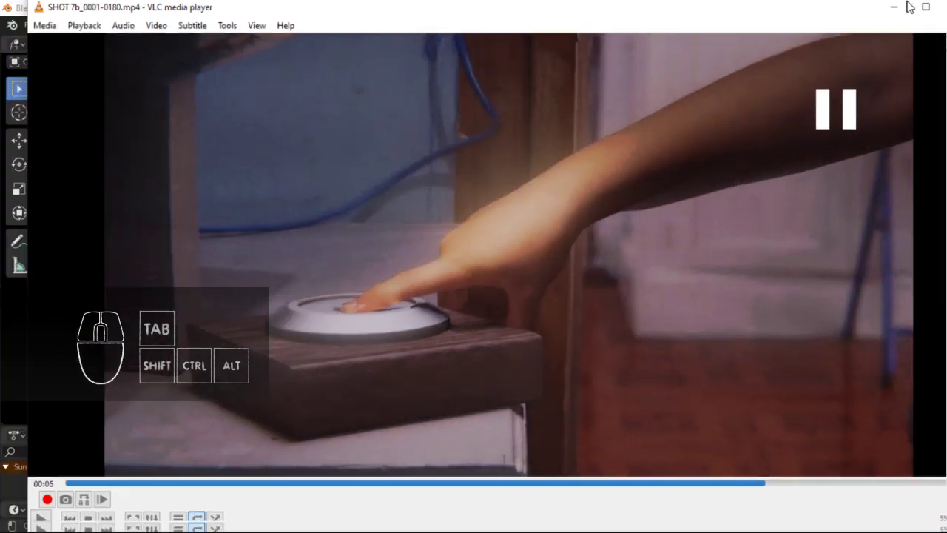
{"action": "left_click_drag", "start_coordinate": [836, 16], "coordinate": [725, 42]}
{"action": "left_click", "coordinate": [854, 33]}
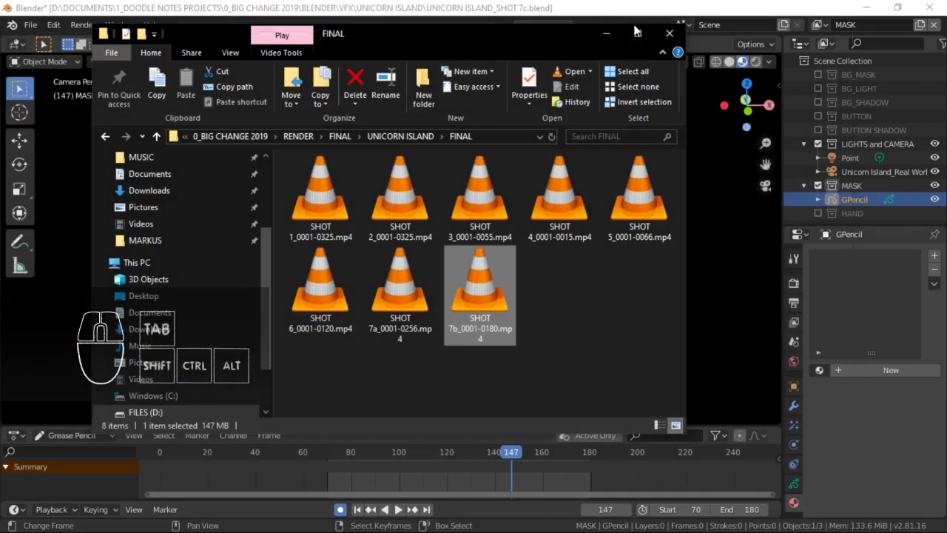
{"action": "left_click", "coordinate": [670, 33]}
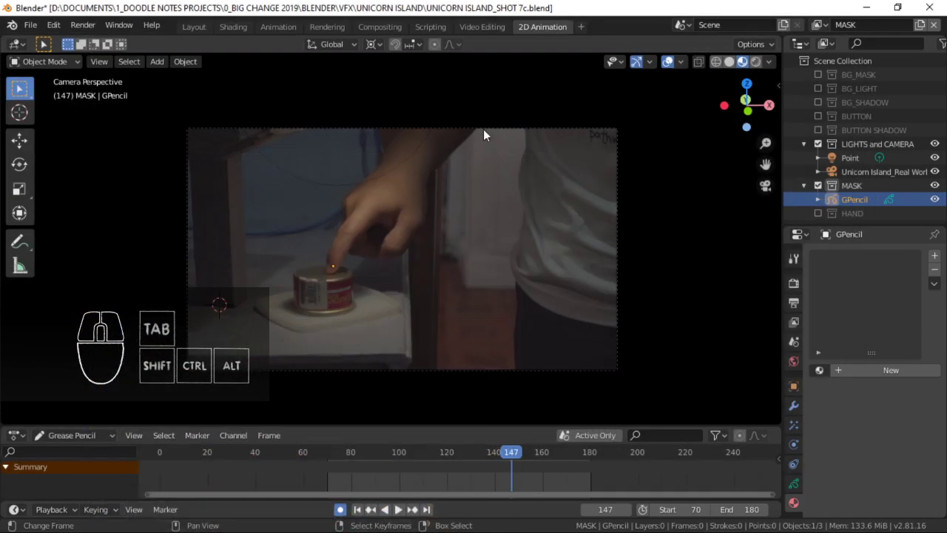
Check the footage around the finger press and set the timeline to frame 148.
{"action": "middle_click_drag", "start_coordinate": [351, 284], "coordinate": [382, 235], "text": "ctrl"}
{"action": "middle_click_drag", "start_coordinate": [422, 291], "coordinate": [462, 282], "text": "shift"}
{"action": "mouse_move", "coordinate": [511, 454]}
{"action": "left_mouse_down"}
{"action": "mouse_move", "coordinate": [493, 479]}
{"action": "mouse_move", "coordinate": [501, 469]}
{"action": "left_mouse_up"}
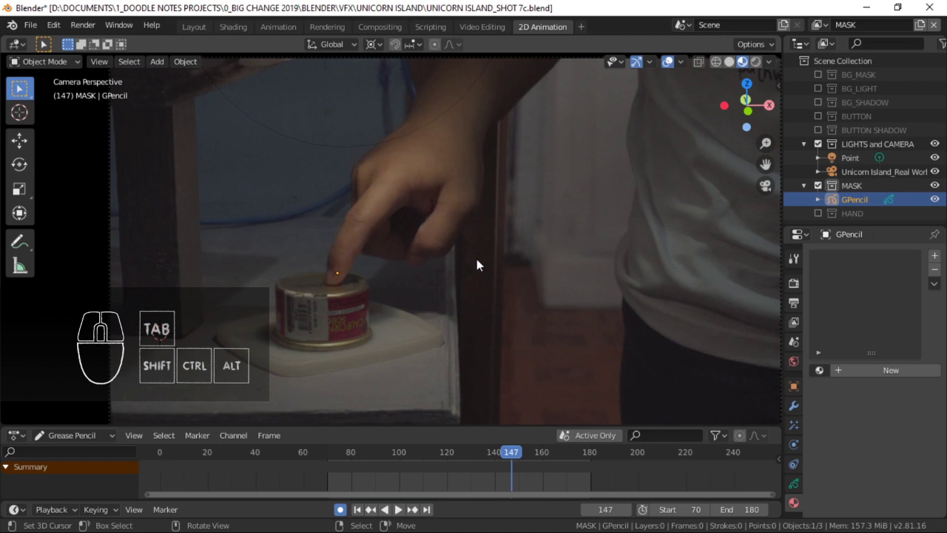
{"action": "key", "text": "Right"}
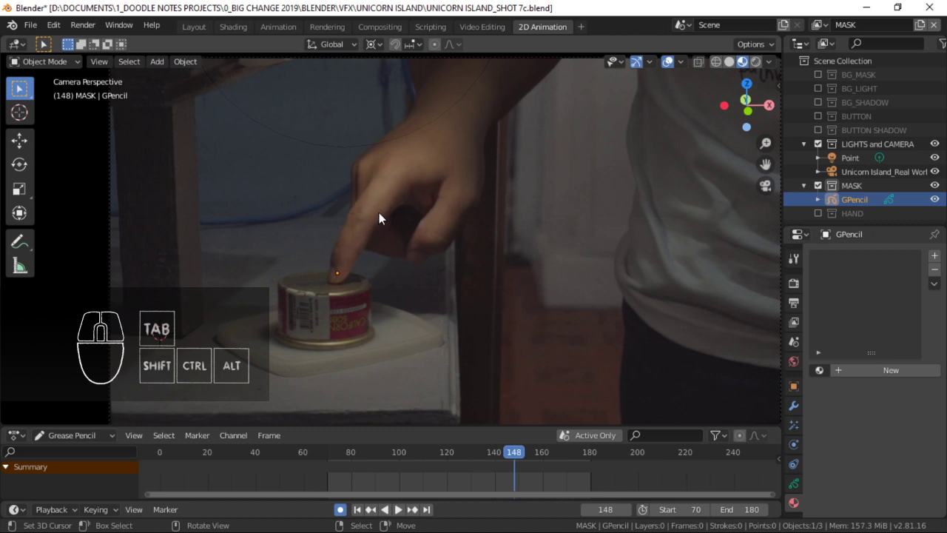
Switch the GPencil object in the MASK collection to Draw mode and activate the Draw tool for the hand.
{"action": "left_click", "coordinate": [855, 199]}
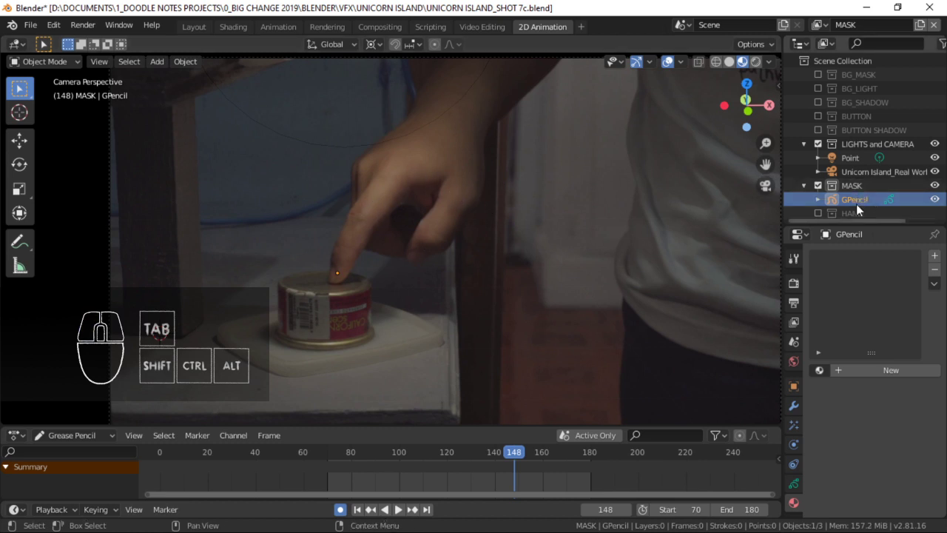
{"action": "key", "text": "ctrl+Tab"}
{"action": "left_click", "coordinate": [338, 164]}
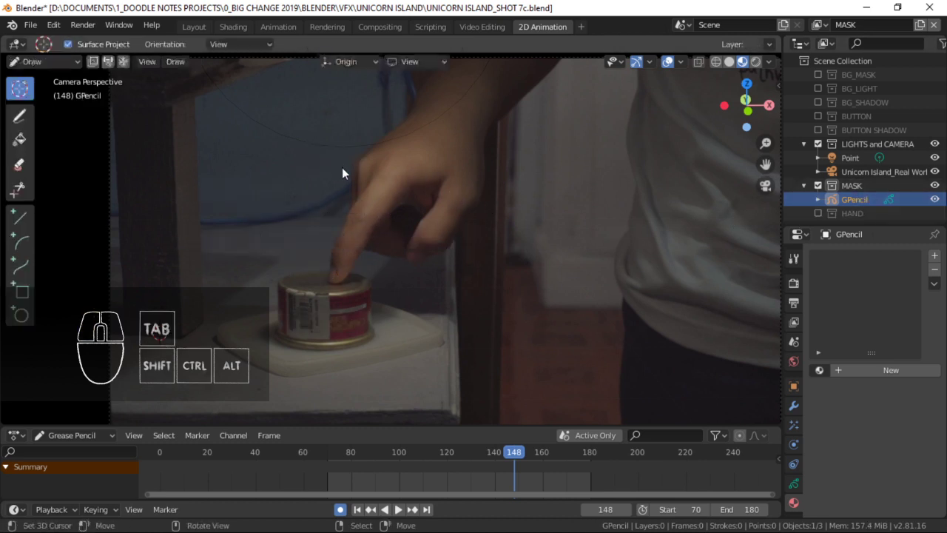
{"action": "mouse_move", "coordinate": [342, 234]}
{"action": "middle_mouse_down", "text": "shift"}
{"action": "mouse_move", "coordinate": [349, 252]}
{"action": "mouse_move", "coordinate": [103, 150]}
{"action": "middle_mouse_up", "text": "shift"}
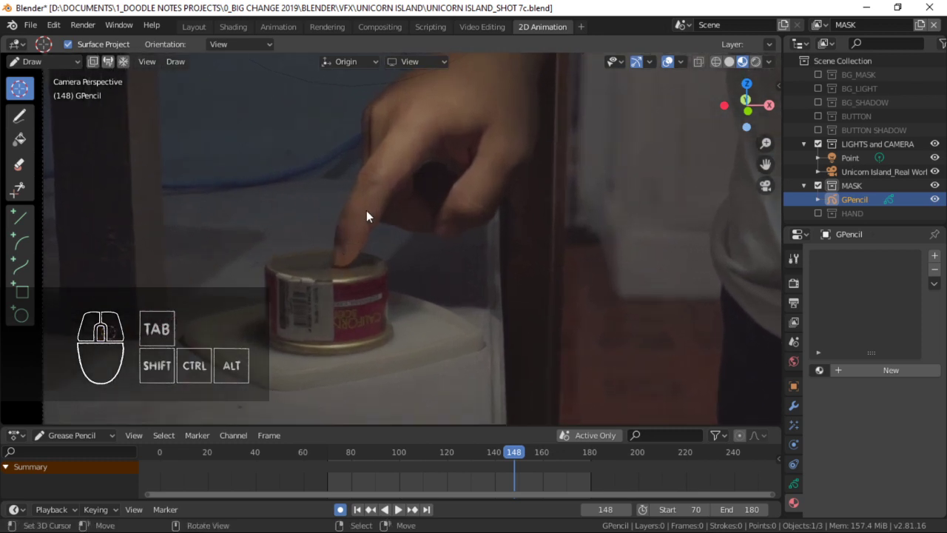
{"action": "key", "text": "ctrl+Tab"}
{"action": "left_click", "coordinate": [380, 130]}
{"action": "left_click", "coordinate": [19, 115]}
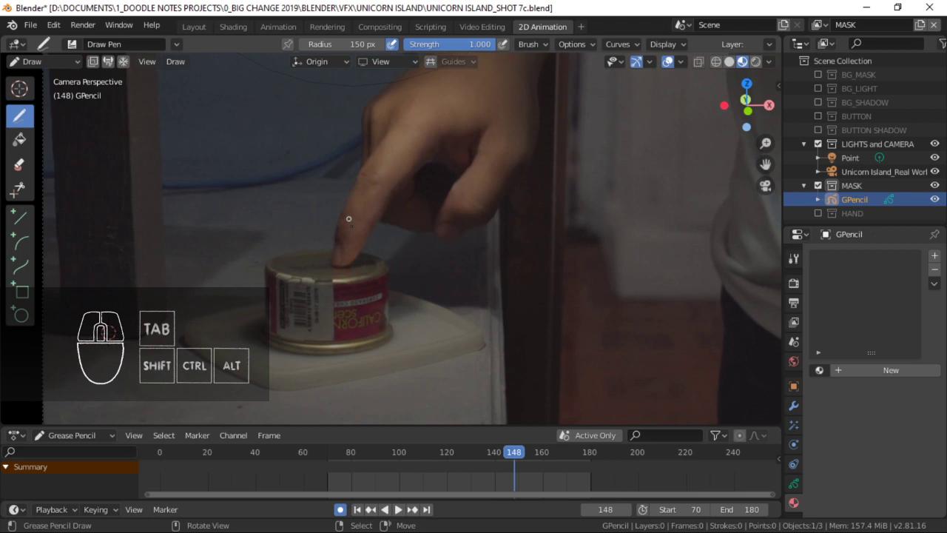
{"action": "middle_click_drag", "start_coordinate": [348, 219], "coordinate": [371, 205], "text": "ctrl"}
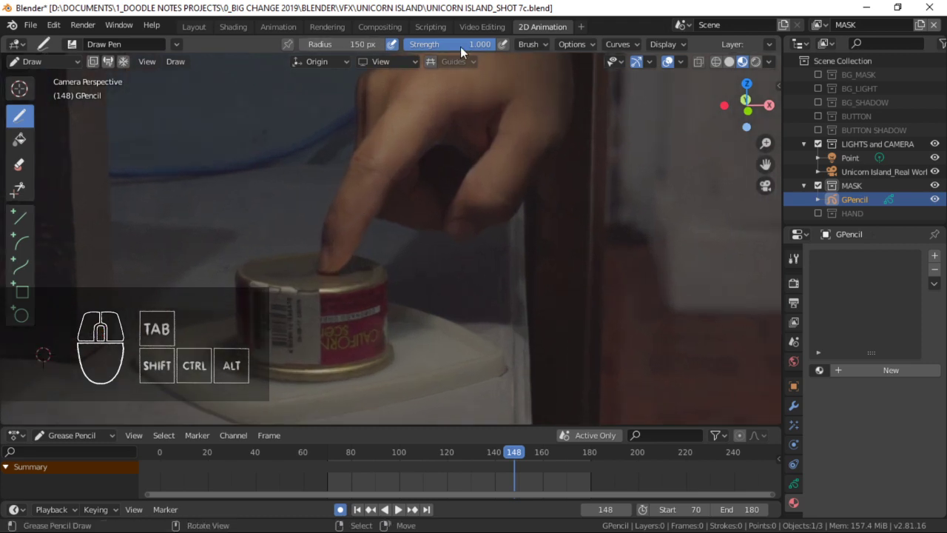
Try the brush's strength pressure setting with test strokes over the hand.
{"action": "left_click", "coordinate": [503, 45]}
{"action": "left_click", "coordinate": [503, 44]}
{"action": "left_click", "coordinate": [397, 141]}
{"action": "key", "text": "ctrl+z"}
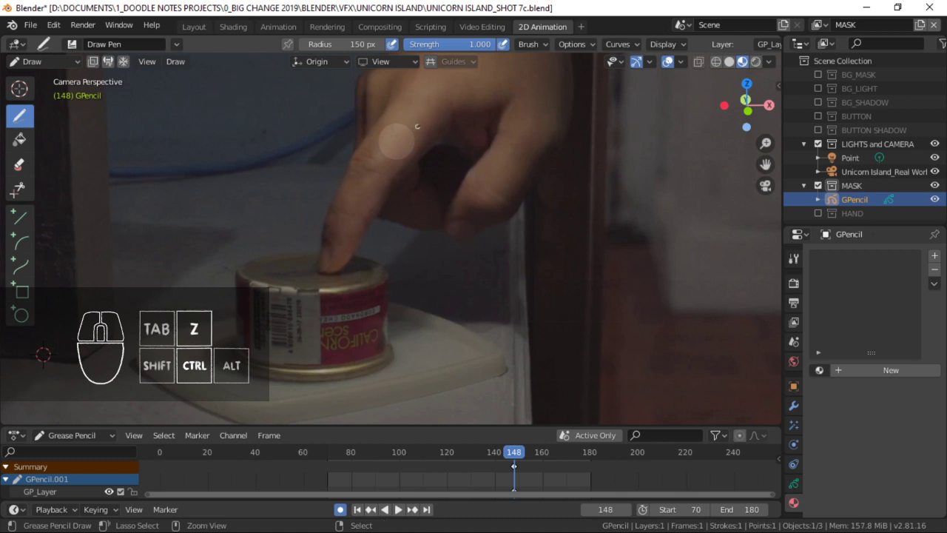
{"action": "left_click_drag", "start_coordinate": [412, 111], "coordinate": [345, 212]}
{"action": "key", "text": "ctrl+z"}
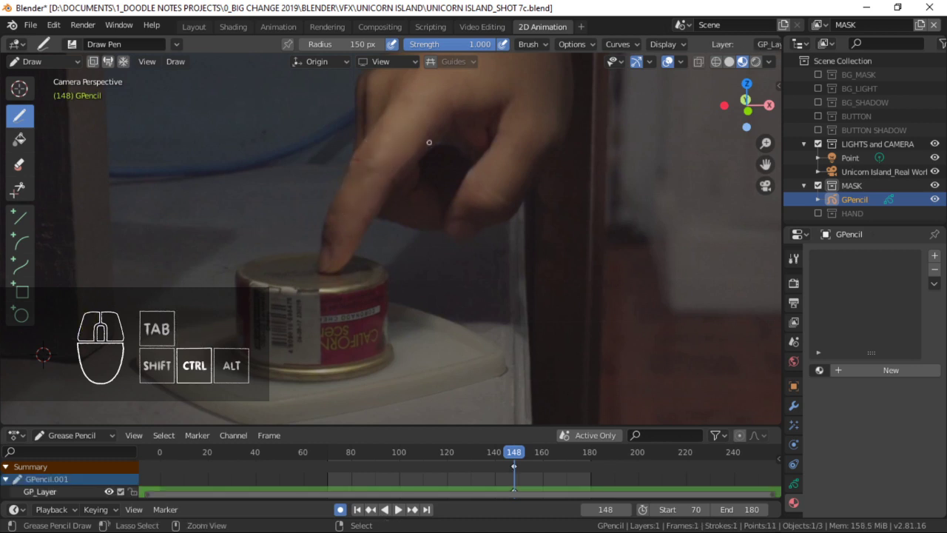
{"action": "key", "text": "ctrl+z"}
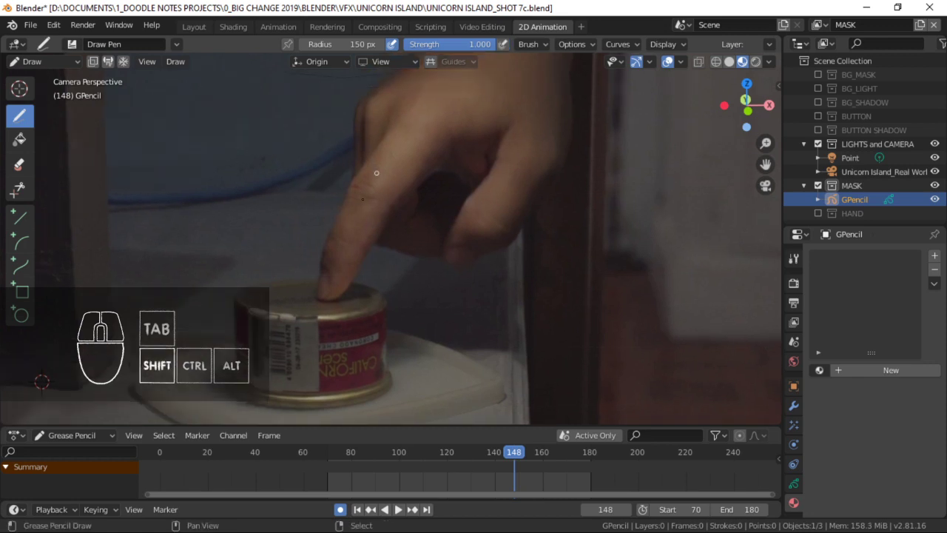
Save the file and paint the first mask stroke over the tip of the index finger on the can.
{"action": "key", "text": "ctrl+s"}
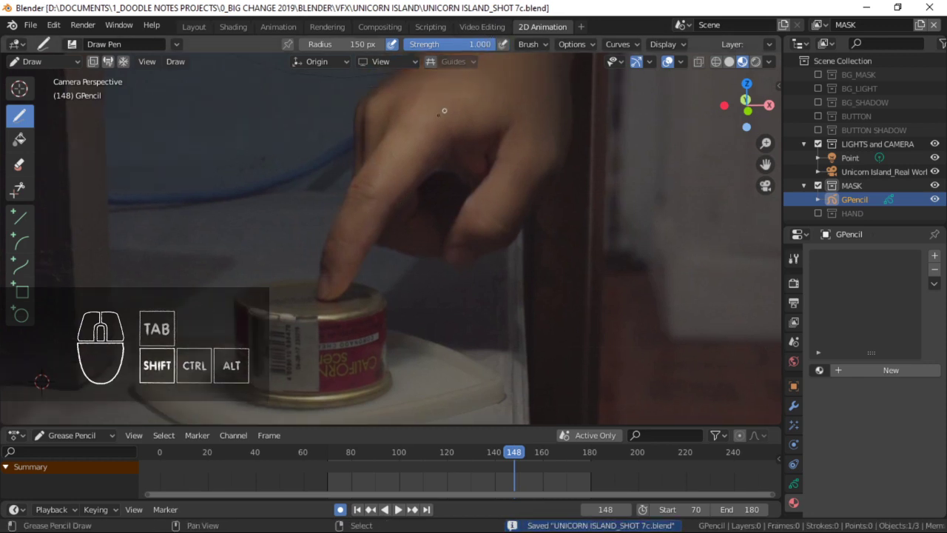
{"action": "middle_click_drag", "start_coordinate": [427, 126], "coordinate": [415, 156], "text": "shift"}
{"action": "middle_click_drag", "start_coordinate": [340, 169], "coordinate": [341, 178], "text": "shift"}
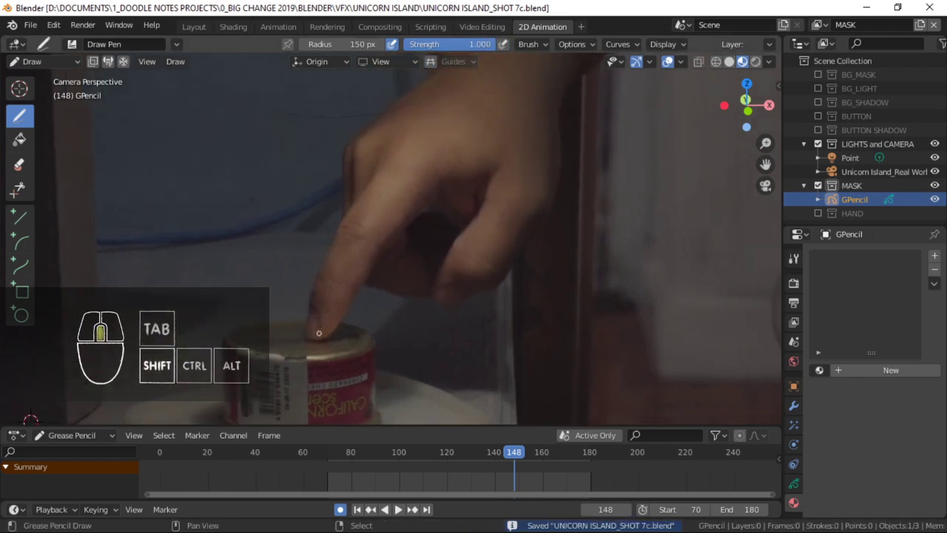
{"action": "middle_click_drag", "start_coordinate": [319, 320], "coordinate": [323, 317], "text": "shift"}
{"action": "left_click_drag", "start_coordinate": [315, 330], "coordinate": [345, 250]}
{"action": "key", "text": "ctrl+z"}
{"action": "key", "text": "ctrl+z"}
{"action": "key", "text": "ctrl+z"}
{"action": "key", "text": "ctrl+z"}
{"action": "left_click_drag", "start_coordinate": [323, 300], "coordinate": [318, 306]}
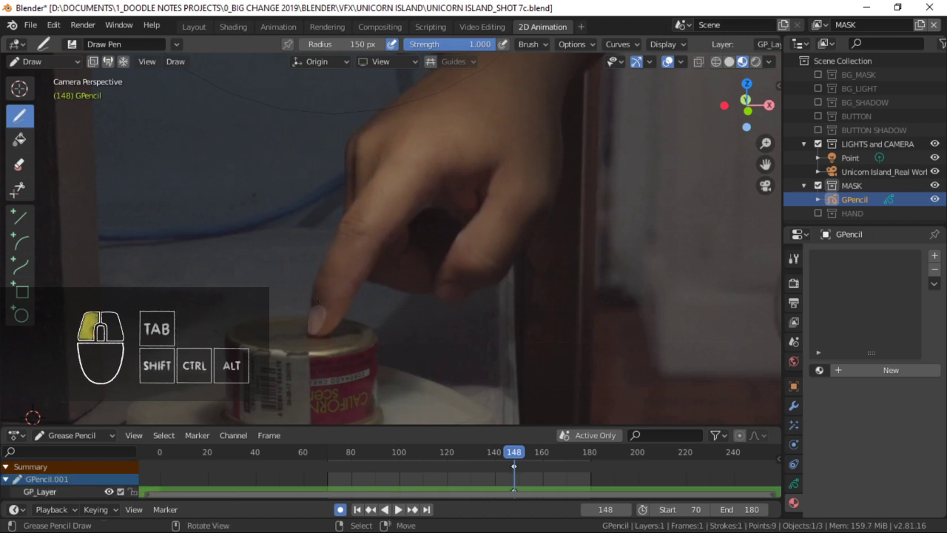
{"action": "left_click_drag", "start_coordinate": [355, 217], "coordinate": [404, 148]}
{"action": "middle_click_drag", "start_coordinate": [355, 254], "coordinate": [350, 215], "text": "shift"}
{"action": "middle_click_drag", "start_coordinate": [338, 274], "coordinate": [325, 236], "text": "ctrl"}
{"action": "middle_click_drag", "start_coordinate": [308, 261], "coordinate": [339, 265], "text": "shift"}
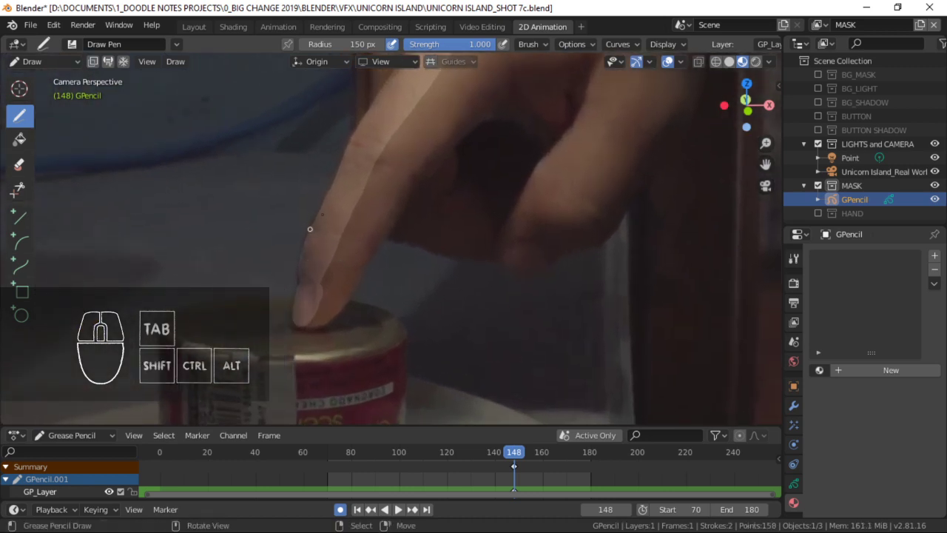
{"action": "mouse_move", "coordinate": [317, 222]}
{"action": "middle_mouse_down", "text": "ctrl"}
{"action": "mouse_move", "coordinate": [325, 256]}
{"action": "mouse_move", "coordinate": [317, 309]}
{"action": "middle_mouse_up", "text": "ctrl"}
{"action": "key", "text": "ctrl+z"}
{"action": "mouse_move", "coordinate": [316, 328]}
{"action": "left_mouse_down"}
{"action": "mouse_move", "coordinate": [300, 339]}
{"action": "mouse_move", "coordinate": [337, 299]}
{"action": "left_mouse_up"}
{"action": "key", "text": "ctrl+z"}
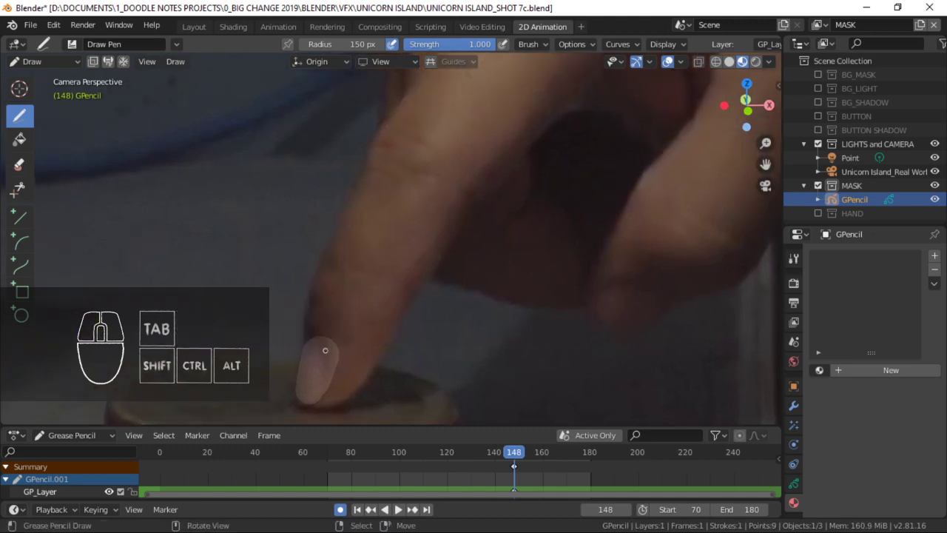
{"action": "left_click_drag", "start_coordinate": [315, 341], "coordinate": [404, 144]}
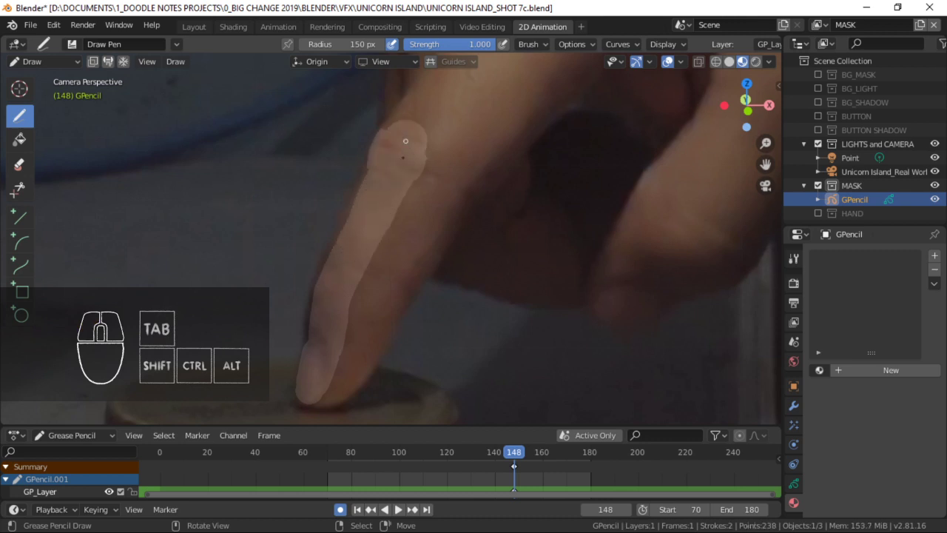
{"action": "key", "text": "ctrl+z"}
{"action": "left_click_drag", "start_coordinate": [322, 361], "coordinate": [342, 277]}
{"action": "key", "text": "ctrl+z"}
Paint mask strokes along the index finger from the fingertip up past the middle joint, filling its width.
{"action": "mouse_move", "coordinate": [321, 338]}
{"action": "left_mouse_down"}
{"action": "mouse_move", "coordinate": [355, 244]}
{"action": "mouse_move", "coordinate": [403, 161]}
{"action": "mouse_move", "coordinate": [476, 77]}
{"action": "left_mouse_up"}
{"action": "key", "text": "ctrl+z"}
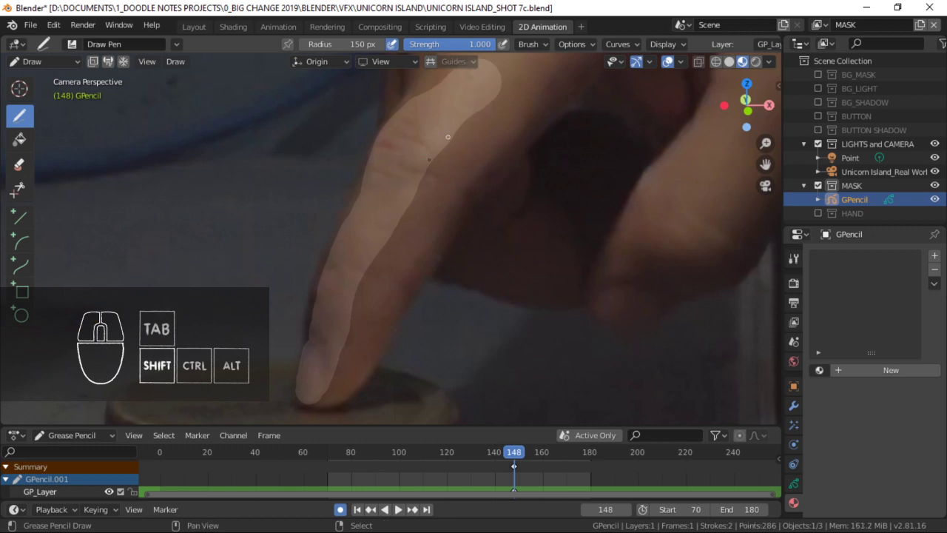
{"action": "mouse_move", "coordinate": [448, 139]}
{"action": "middle_mouse_down", "text": "shift"}
{"action": "mouse_move", "coordinate": [327, 264]}
{"action": "mouse_move", "coordinate": [337, 194]}
{"action": "middle_mouse_up", "text": "shift"}
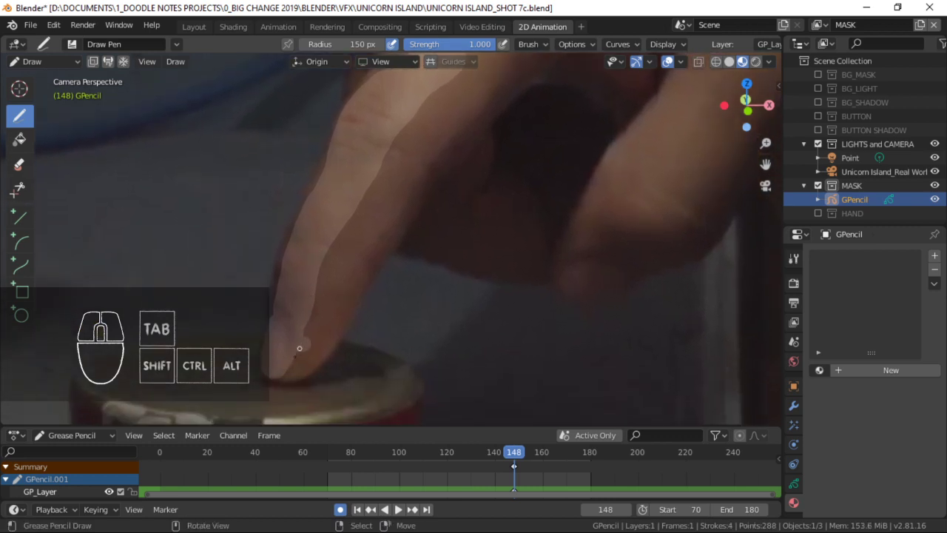
{"action": "mouse_move", "coordinate": [287, 368]}
{"action": "left_mouse_down"}
{"action": "mouse_move", "coordinate": [325, 344]}
{"action": "mouse_move", "coordinate": [361, 255]}
{"action": "left_mouse_up"}
{"action": "key", "text": "ctrl+z"}
{"action": "mouse_move", "coordinate": [281, 366]}
{"action": "left_mouse_down"}
{"action": "mouse_move", "coordinate": [317, 349]}
{"action": "mouse_move", "coordinate": [443, 117]}
{"action": "left_mouse_up"}
{"action": "mouse_move", "coordinate": [405, 150]}
{"action": "middle_mouse_down", "text": "shift"}
{"action": "mouse_move", "coordinate": [296, 290]}
{"action": "mouse_move", "coordinate": [362, 168]}
{"action": "middle_mouse_up", "text": "shift"}
{"action": "left_click_drag", "start_coordinate": [257, 355], "coordinate": [270, 329]}
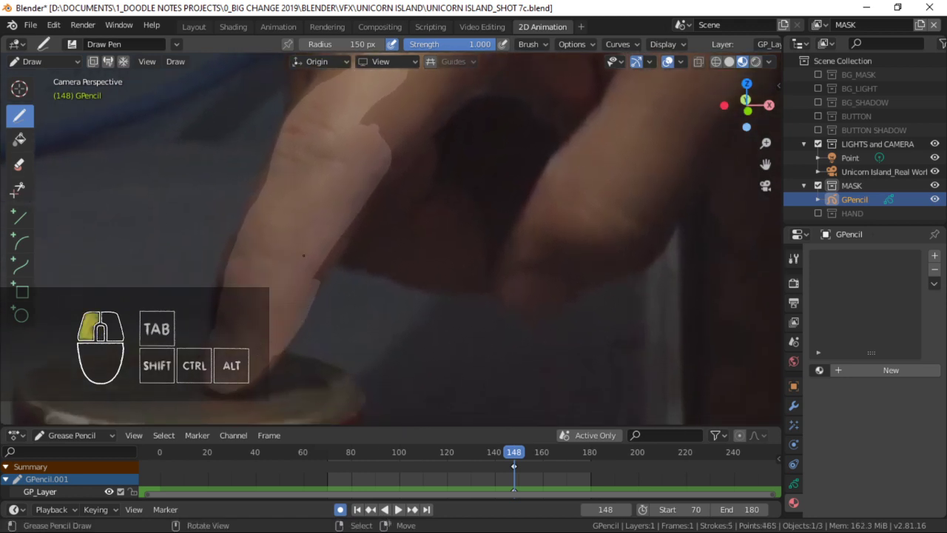
{"action": "left_click_drag", "start_coordinate": [304, 256], "coordinate": [305, 253]}
{"action": "key", "text": "ctrl+z"}
{"action": "left_click_drag", "start_coordinate": [289, 334], "coordinate": [325, 270]}
{"action": "key", "text": "ctrl+z"}
{"action": "left_click_drag", "start_coordinate": [267, 322], "coordinate": [275, 296]}
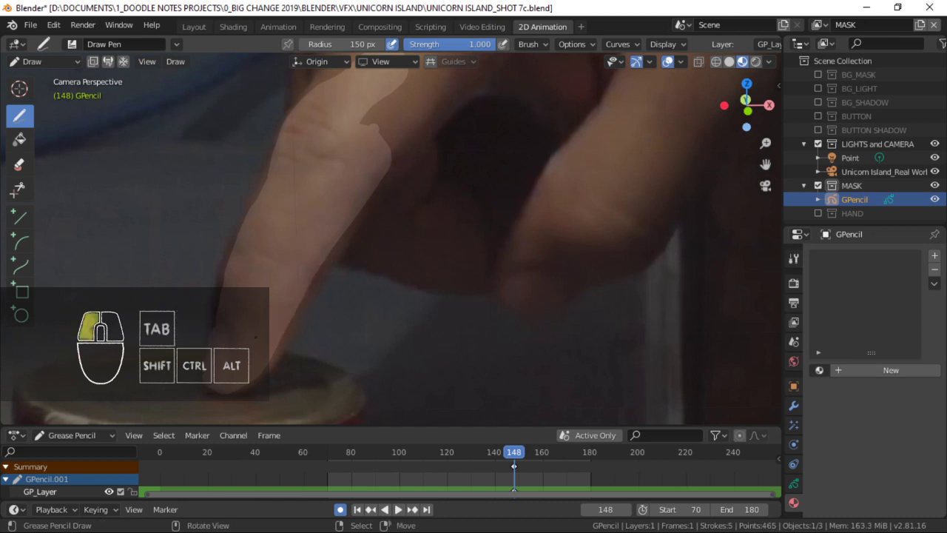
{"action": "left_click_drag", "start_coordinate": [332, 182], "coordinate": [332, 182]}
{"action": "key", "text": "ctrl+z"}
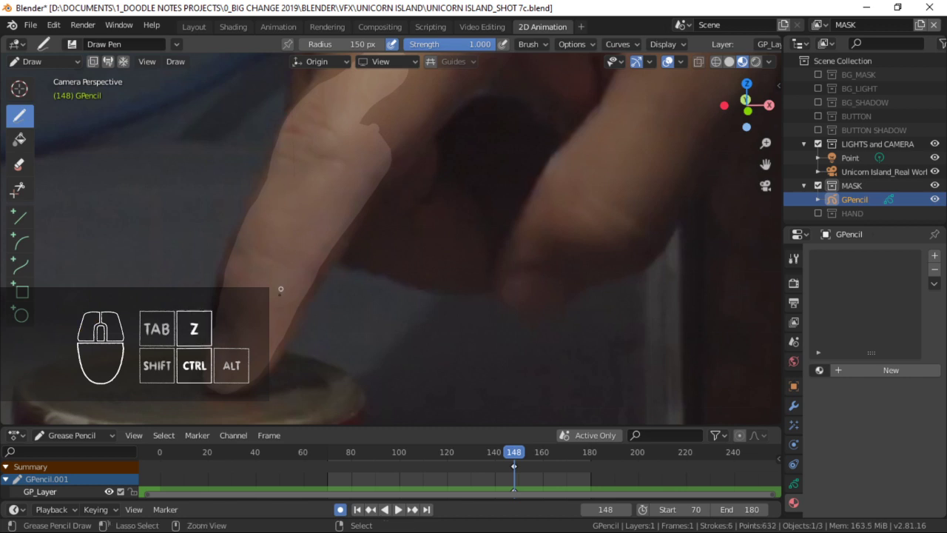
{"action": "left_click_drag", "start_coordinate": [265, 320], "coordinate": [265, 320]}
{"action": "left_click_drag", "start_coordinate": [347, 174], "coordinate": [369, 165]}
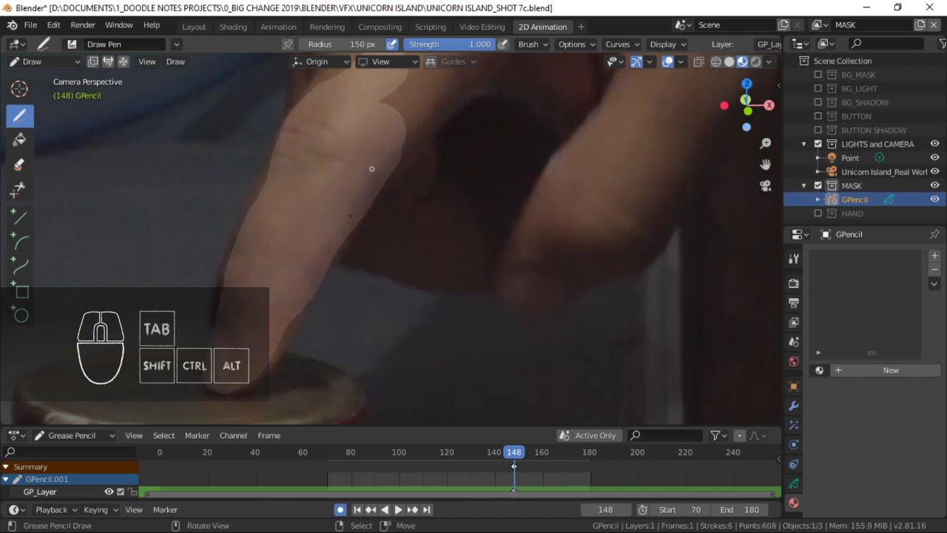
{"action": "key", "text": "ctrl+z"}
Set the brush radius to 20 px and touch up the mask along the underside edge of the index finger.
{"action": "left_click", "coordinate": [355, 43]}
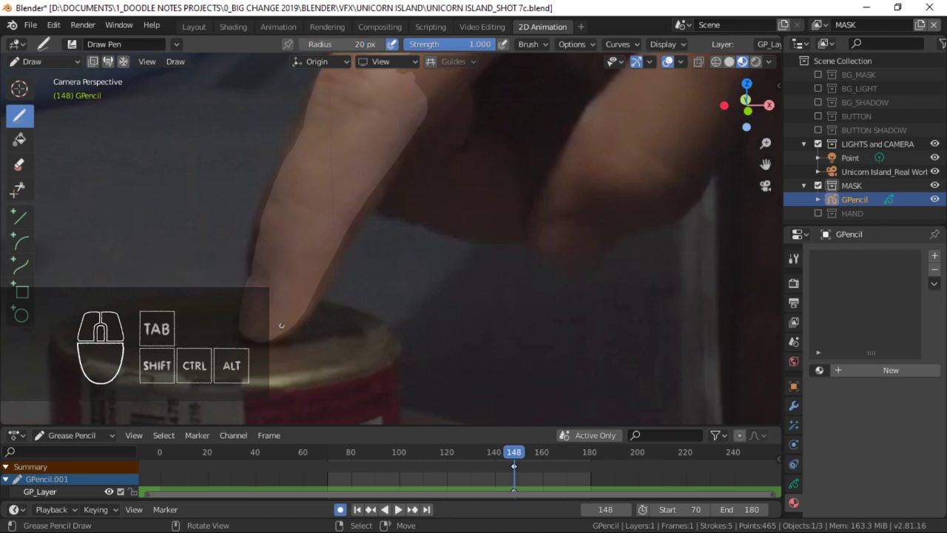
{"action": "left_click_drag", "start_coordinate": [327, 247], "coordinate": [315, 274]}
{"action": "key", "text": "ctrl+z"}
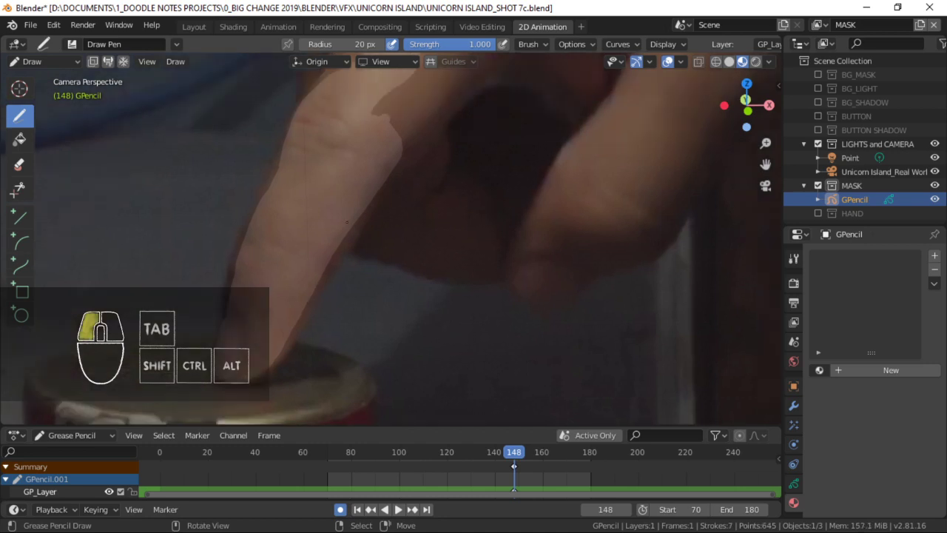
{"action": "left_click_drag", "start_coordinate": [326, 258], "coordinate": [369, 196]}
{"action": "middle_click_drag", "start_coordinate": [363, 190], "coordinate": [340, 247], "text": "shift"}
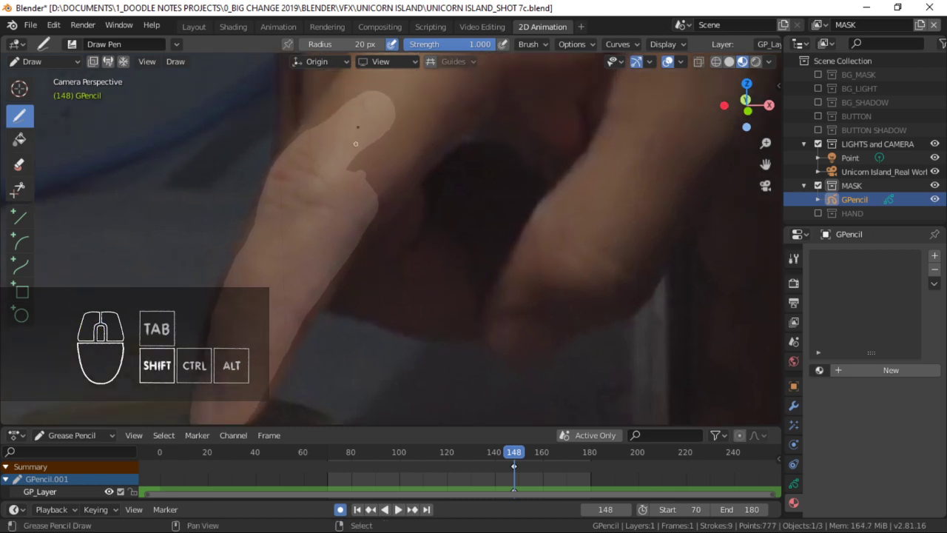
Set the brush radius to 150 px and save the file.
{"action": "left_click", "coordinate": [358, 41]}
{"action": "type", "text": "15"}
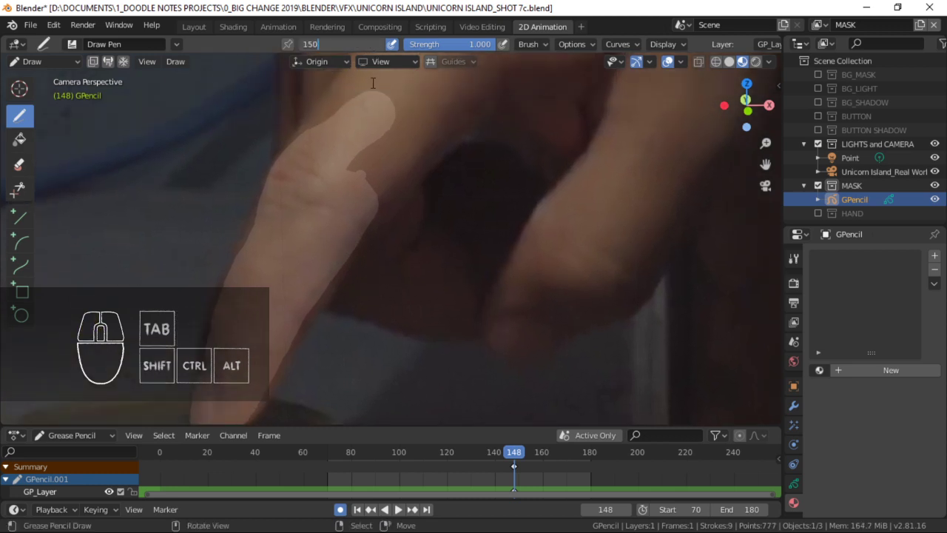
{"action": "key", "text": "ctrl+s"}
Paint the mask over the folded fingers, the thumb's inner edge and the index finger's upper section.
{"action": "mouse_move", "coordinate": [376, 169]}
{"action": "middle_mouse_down", "text": "shift"}
{"action": "mouse_move", "coordinate": [340, 195]}
{"action": "mouse_move", "coordinate": [361, 194]}
{"action": "mouse_move", "coordinate": [352, 202]}
{"action": "middle_mouse_up", "text": "shift"}
{"action": "left_click_drag", "start_coordinate": [259, 265], "coordinate": [444, 262], "text": "shift"}
{"action": "key", "text": "ctrl+z"}
{"action": "mouse_move", "coordinate": [258, 266]}
{"action": "left_mouse_down"}
{"action": "mouse_move", "coordinate": [449, 261]}
{"action": "mouse_move", "coordinate": [491, 206]}
{"action": "left_mouse_up"}
{"action": "left_click_drag", "start_coordinate": [283, 284], "coordinate": [407, 152]}
{"action": "left_click_drag", "start_coordinate": [342, 279], "coordinate": [490, 151]}
{"action": "middle_click_drag", "start_coordinate": [392, 145], "coordinate": [381, 236], "text": "ctrl"}
{"action": "mouse_move", "coordinate": [372, 168]}
{"action": "middle_mouse_down", "text": "shift"}
{"action": "mouse_move", "coordinate": [360, 226]}
{"action": "mouse_move", "coordinate": [353, 189]}
{"action": "middle_mouse_up", "text": "shift"}
{"action": "left_click_drag", "start_coordinate": [329, 276], "coordinate": [379, 178]}
Paint the mask over the outer knuckle area behind the index finger.
{"action": "middle_click_drag", "start_coordinate": [379, 255], "coordinate": [356, 200], "text": "ctrl"}
{"action": "middle_click_drag", "start_coordinate": [295, 250], "coordinate": [341, 290], "text": "shift"}
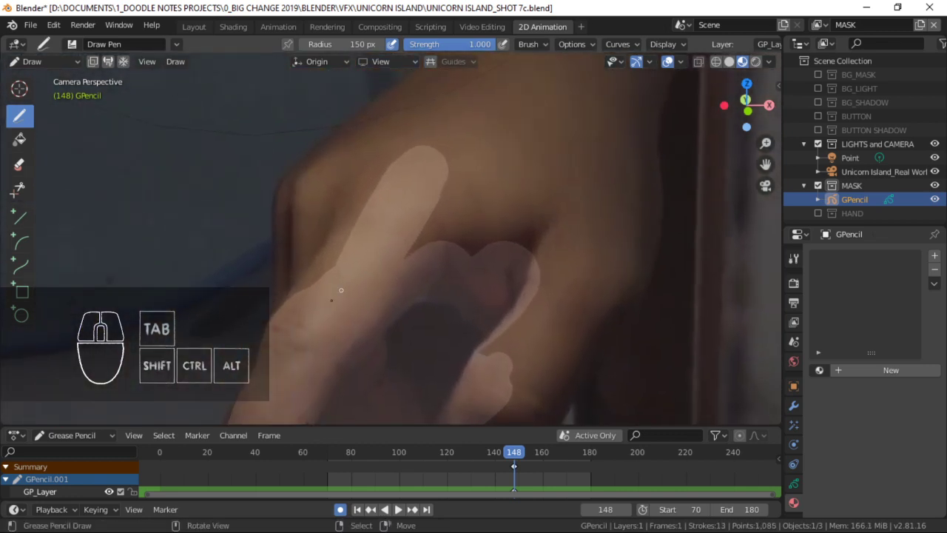
{"action": "mouse_move", "coordinate": [293, 328]}
{"action": "left_mouse_down"}
{"action": "mouse_move", "coordinate": [301, 239]}
{"action": "mouse_move", "coordinate": [282, 339]}
{"action": "mouse_move", "coordinate": [336, 240]}
{"action": "left_mouse_up"}
{"action": "key", "text": "ctrl+z"}
{"action": "middle_click_drag", "start_coordinate": [392, 157], "coordinate": [396, 204], "text": "ctrl"}
{"action": "mouse_move", "coordinate": [396, 203]}
{"action": "middle_mouse_down", "text": "shift"}
{"action": "mouse_move", "coordinate": [429, 193]}
{"action": "mouse_move", "coordinate": [418, 238]}
{"action": "middle_mouse_up", "text": "shift"}
{"action": "middle_click_drag", "start_coordinate": [490, 186], "coordinate": [508, 114], "text": "shift"}
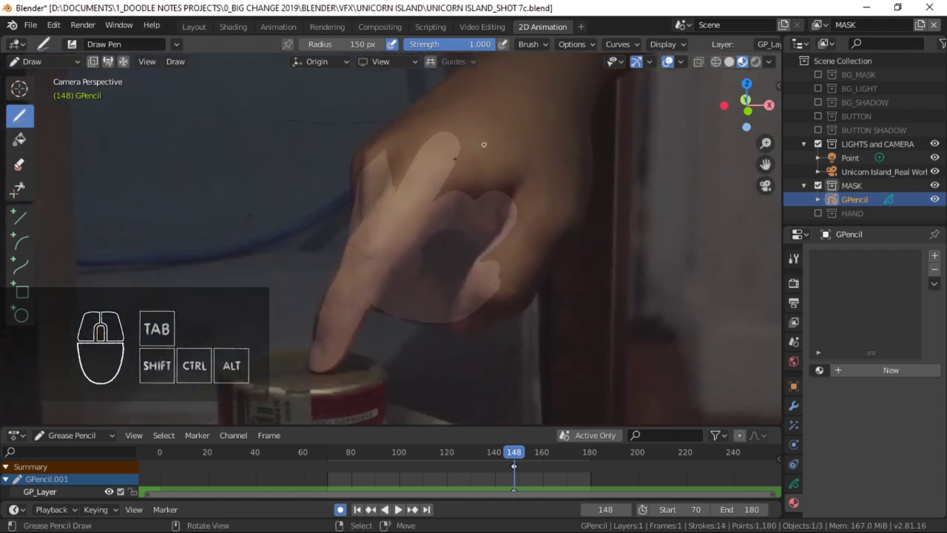
{"action": "middle_click_drag", "start_coordinate": [362, 329], "coordinate": [349, 313], "text": "shift"}
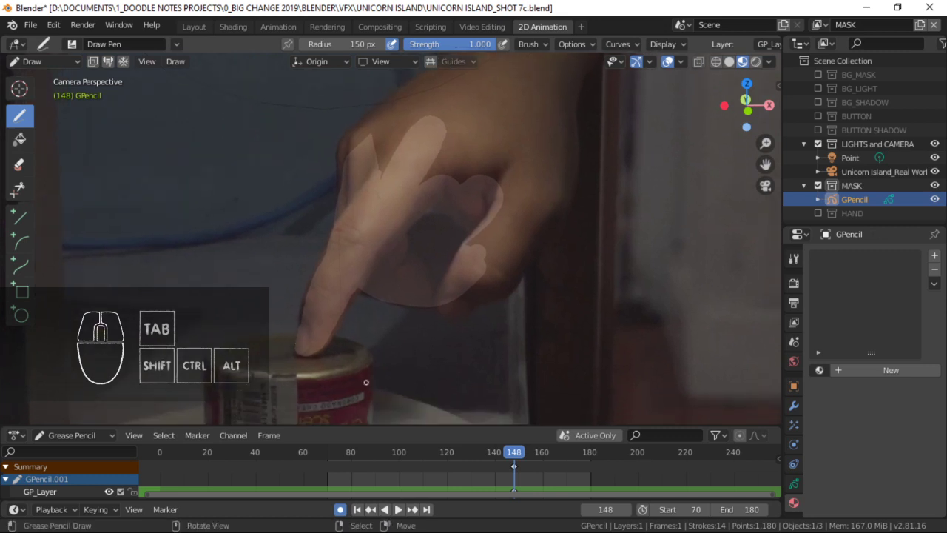
{"action": "middle_click_drag", "start_coordinate": [358, 213], "coordinate": [316, 276], "text": "shift"}
{"action": "middle_click_drag", "start_coordinate": [321, 239], "coordinate": [319, 262], "text": "shift"}
{"action": "mouse_move", "coordinate": [302, 292]}
{"action": "left_mouse_down"}
{"action": "mouse_move", "coordinate": [311, 244]}
{"action": "mouse_move", "coordinate": [308, 278]}
{"action": "left_mouse_up"}
{"action": "key", "text": "ctrl+z"}
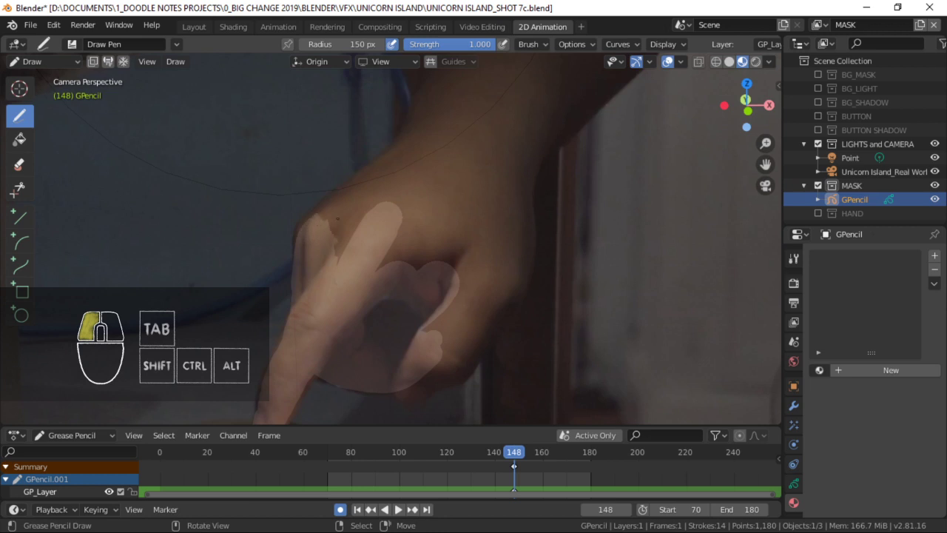
{"action": "left_click_drag", "start_coordinate": [338, 218], "coordinate": [470, 100]}
{"action": "key", "text": "ctrl+z"}
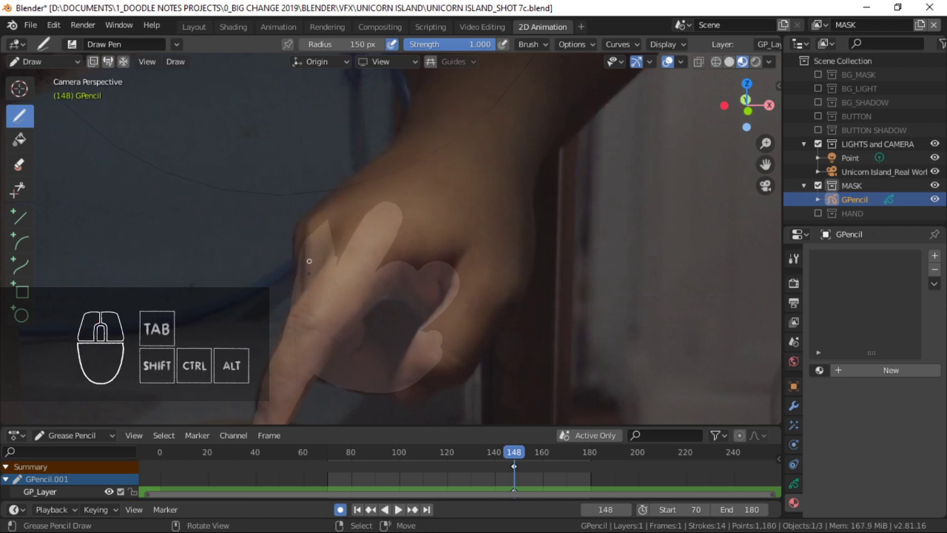
Paint the mask across the back of the hand from the outer knuckle toward the wrist and down the thumb's base.
{"action": "left_click_drag", "start_coordinate": [309, 260], "coordinate": [314, 264]}
{"action": "left_click_drag", "start_coordinate": [338, 216], "coordinate": [471, 97]}
{"action": "left_click_drag", "start_coordinate": [354, 206], "coordinate": [406, 173]}
{"action": "middle_click_drag", "start_coordinate": [407, 182], "coordinate": [408, 145], "text": "shift"}
{"action": "left_click_drag", "start_coordinate": [366, 231], "coordinate": [421, 148]}
{"action": "middle_click_drag", "start_coordinate": [382, 201], "coordinate": [384, 156], "text": "shift"}
{"action": "mouse_move", "coordinate": [383, 162]}
{"action": "left_mouse_down"}
{"action": "mouse_move", "coordinate": [426, 141]}
{"action": "mouse_move", "coordinate": [445, 114]}
{"action": "left_mouse_up"}
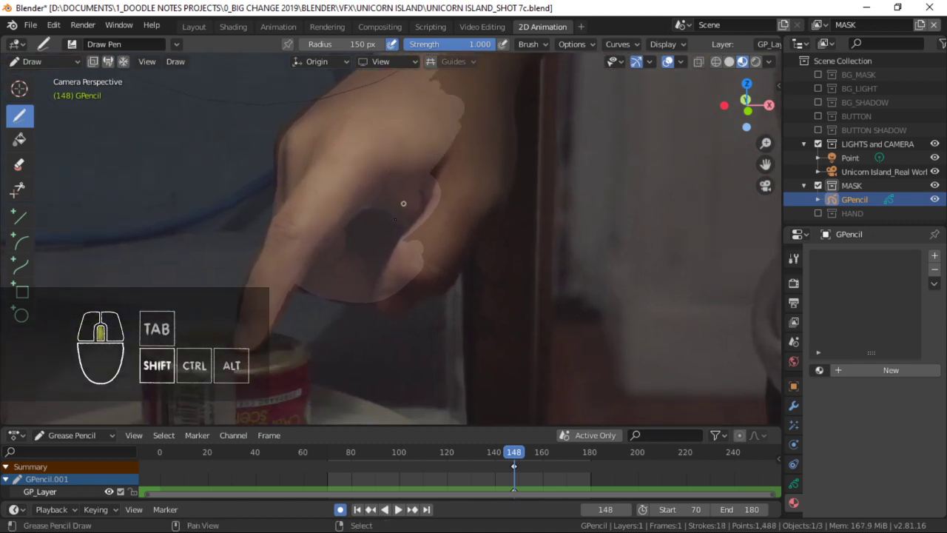
{"action": "middle_click_drag", "start_coordinate": [404, 203], "coordinate": [379, 232], "text": "shift"}
{"action": "mouse_move", "coordinate": [378, 262]}
{"action": "left_mouse_down"}
{"action": "mouse_move", "coordinate": [410, 230]}
{"action": "mouse_move", "coordinate": [446, 165]}
{"action": "left_mouse_up"}
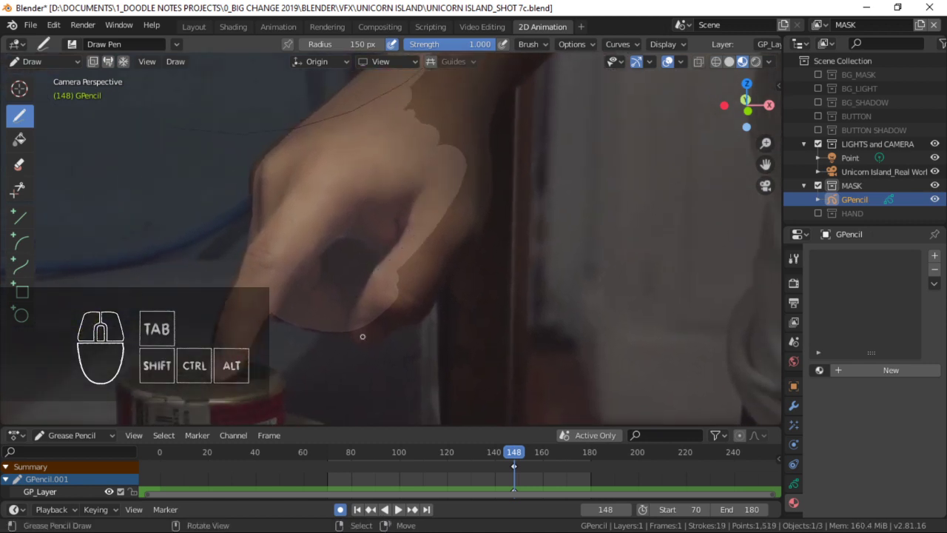
{"action": "left_click_drag", "start_coordinate": [362, 335], "coordinate": [431, 252]}
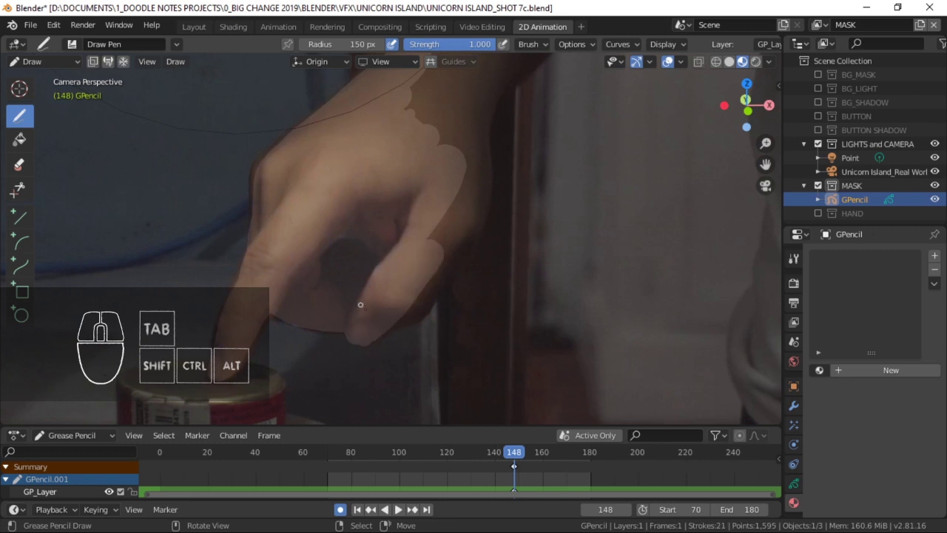
{"action": "key", "text": "ctrl+z"}
{"action": "mouse_move", "coordinate": [365, 336]}
{"action": "left_mouse_down"}
{"action": "mouse_move", "coordinate": [353, 305]}
{"action": "mouse_move", "coordinate": [403, 303]}
{"action": "mouse_move", "coordinate": [420, 290]}
{"action": "mouse_move", "coordinate": [403, 303]}
{"action": "mouse_move", "coordinate": [418, 274]}
{"action": "mouse_move", "coordinate": [391, 313]}
{"action": "left_mouse_up"}
{"action": "key", "text": "ctrl+z"}
{"action": "key", "text": "ctrl+z"}
{"action": "key", "text": "ctrl+z"}
{"action": "key", "text": "ctrl+z"}
{"action": "key", "text": "ctrl+z"}
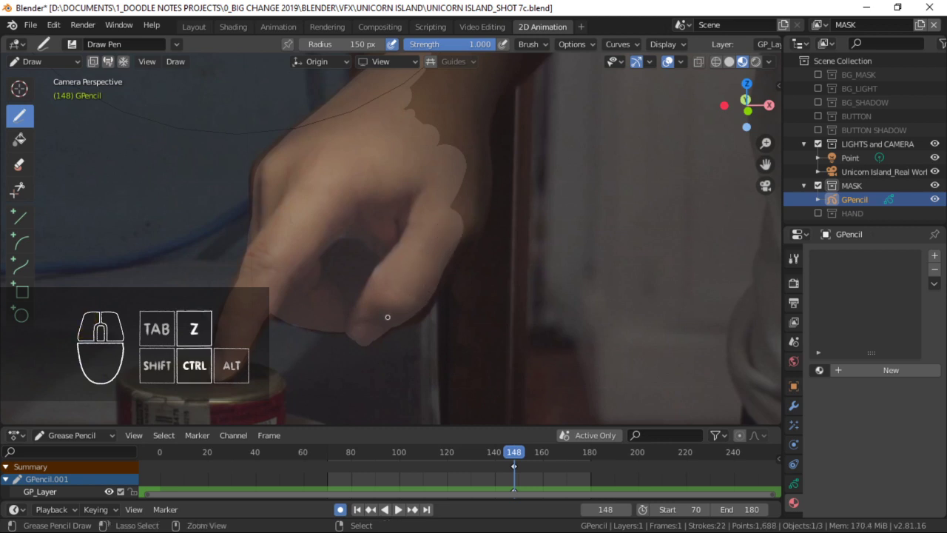
{"action": "key", "text": "ctrl+z"}
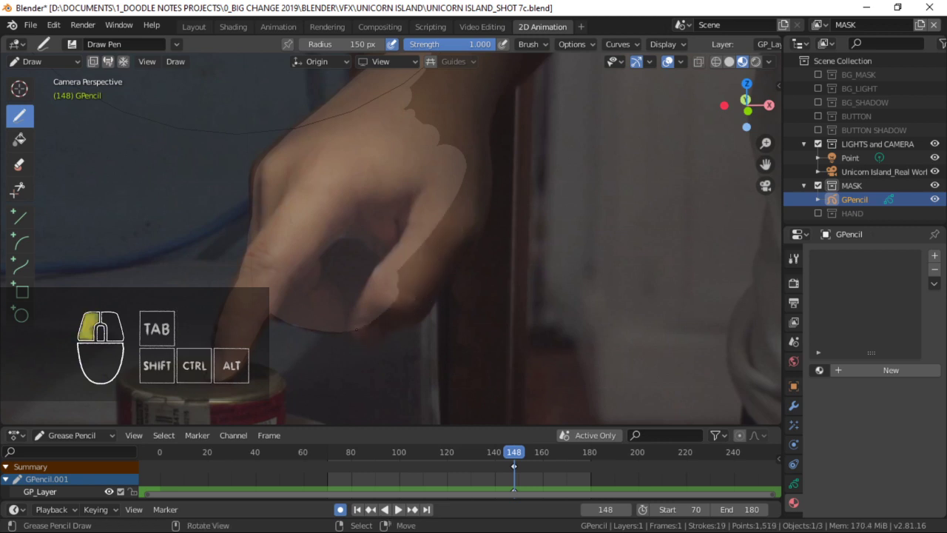
{"action": "key", "text": "ctrl+z"}
Paint the mask over the thumb from its tip up to its base.
{"action": "mouse_move", "coordinate": [372, 328]}
{"action": "left_mouse_down"}
{"action": "mouse_move", "coordinate": [357, 326]}
{"action": "mouse_move", "coordinate": [415, 295]}
{"action": "mouse_move", "coordinate": [457, 219]}
{"action": "mouse_move", "coordinate": [468, 168]}
{"action": "left_mouse_up"}
{"action": "middle_click_drag", "start_coordinate": [411, 222], "coordinate": [399, 184], "text": "shift"}
{"action": "left_click_drag", "start_coordinate": [388, 235], "coordinate": [394, 223]}
{"action": "left_click_drag", "start_coordinate": [376, 282], "coordinate": [388, 272]}
{"action": "key", "text": "ctrl+z"}
{"action": "key", "text": "ctrl+z"}
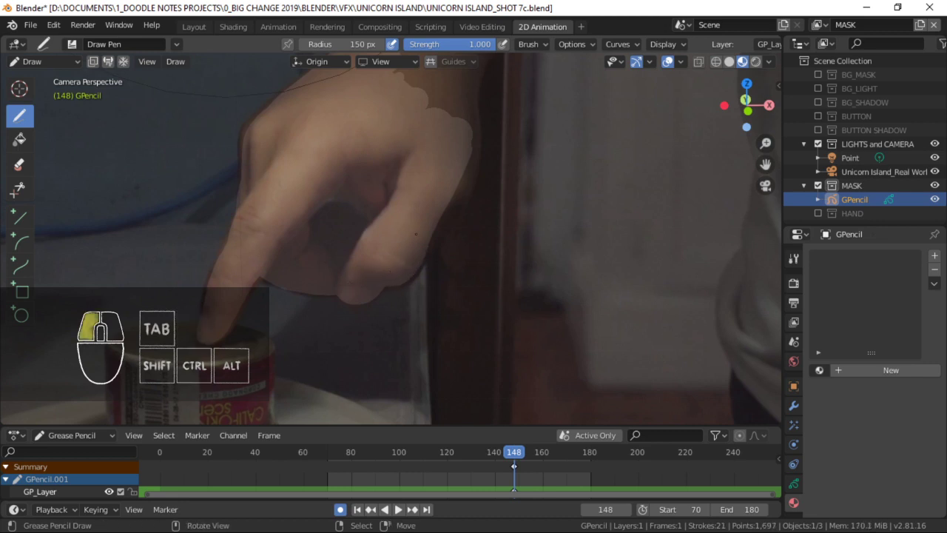
Extend the mask along the hand's outer edge from the thumb's base up toward the wrist.
{"action": "left_click_drag", "start_coordinate": [464, 137], "coordinate": [466, 120]}
{"action": "middle_click_drag", "start_coordinate": [466, 120], "coordinate": [431, 178], "text": "shift"}
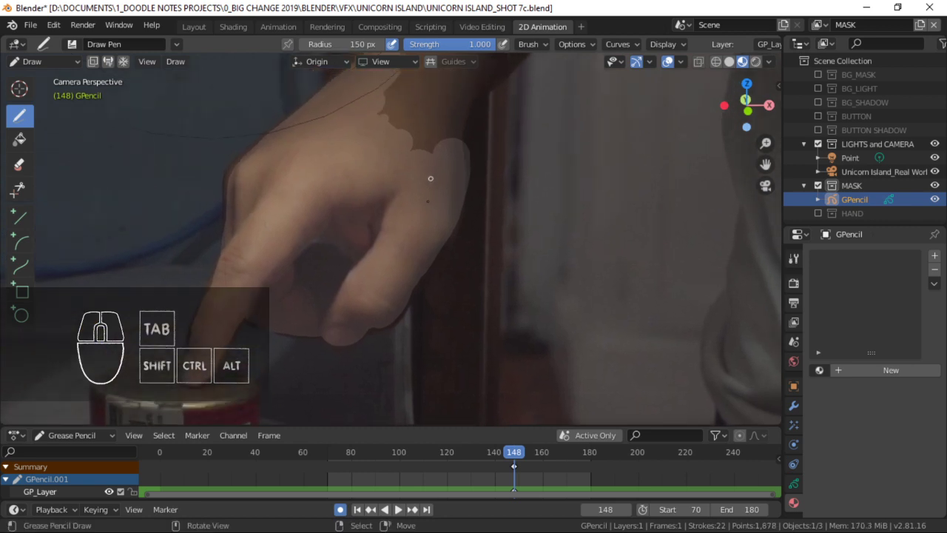
{"action": "key", "text": "ctrl+z"}
{"action": "left_click_drag", "start_coordinate": [442, 185], "coordinate": [443, 185]}
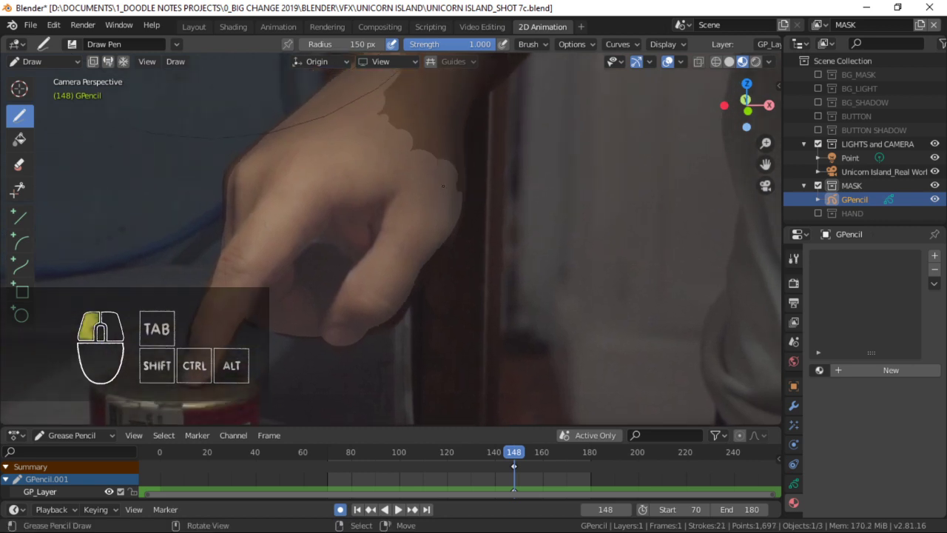
{"action": "left_click_drag", "start_coordinate": [442, 146], "coordinate": [429, 99]}
{"action": "mouse_move", "coordinate": [429, 99]}
{"action": "middle_mouse_down", "text": "shift"}
{"action": "mouse_move", "coordinate": [404, 220]}
{"action": "mouse_move", "coordinate": [362, 276]}
{"action": "middle_mouse_up", "text": "shift"}
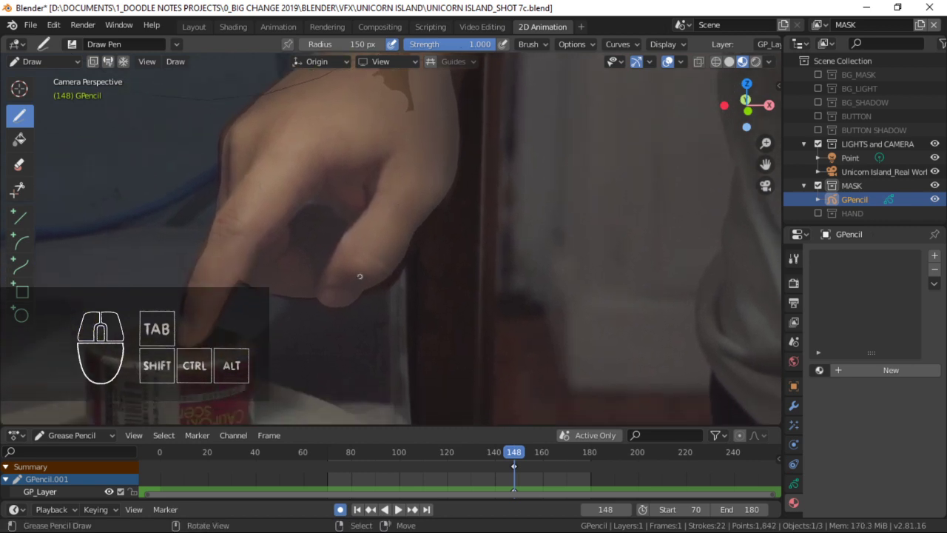
{"action": "left_click_drag", "start_coordinate": [362, 277], "coordinate": [370, 275]}
{"action": "left_click_drag", "start_coordinate": [393, 224], "coordinate": [406, 203]}
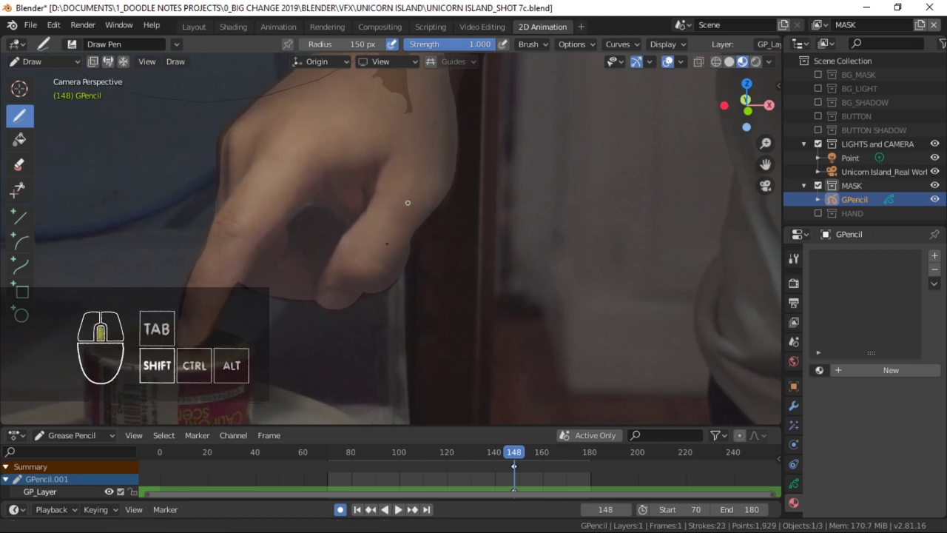
{"action": "middle_click_drag", "start_coordinate": [406, 203], "coordinate": [396, 251], "text": "shift"}
{"action": "key", "text": "ctrl+z"}
{"action": "middle_click_drag", "start_coordinate": [377, 311], "coordinate": [389, 304], "text": "shift"}
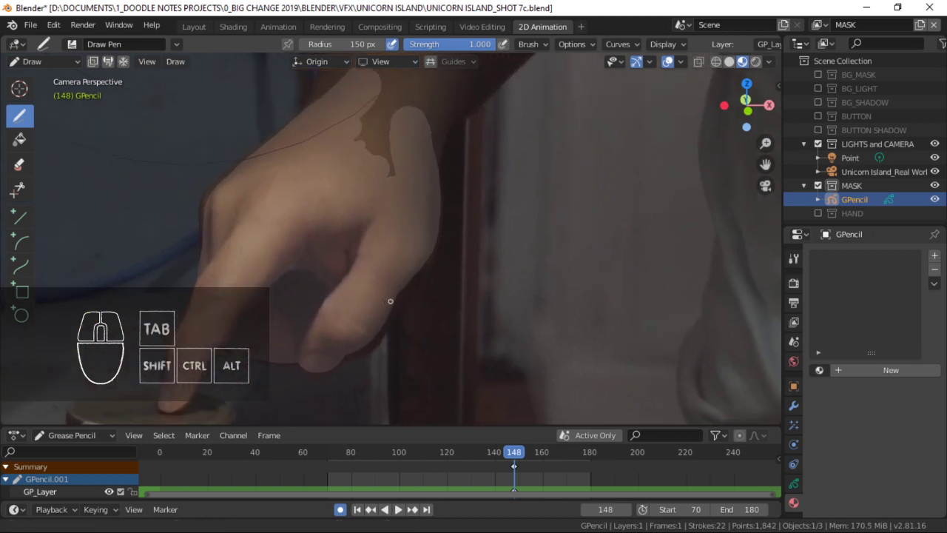
Paint the mask along the outer edge of the thumb down toward its tip.
{"action": "left_click_drag", "start_coordinate": [398, 279], "coordinate": [385, 297]}
{"action": "key", "text": "ctrl+z"}
{"action": "left_click_drag", "start_coordinate": [414, 250], "coordinate": [380, 302]}
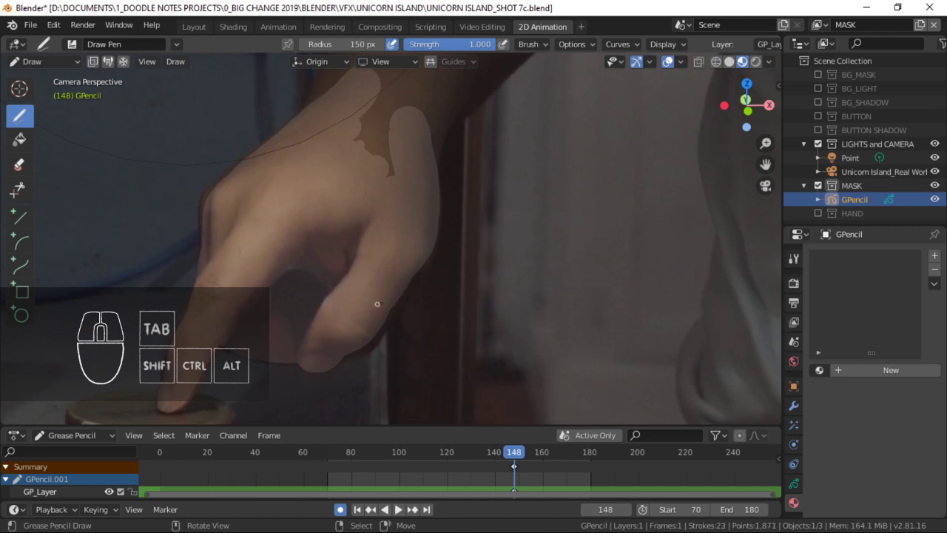
Fill the remaining unmasked gap across the wrist and smooth the mask's upper edge there.
{"action": "middle_click_drag", "start_coordinate": [379, 305], "coordinate": [382, 256], "text": "ctrl"}
{"action": "middle_click_drag", "start_coordinate": [378, 314], "coordinate": [389, 222], "text": "shift"}
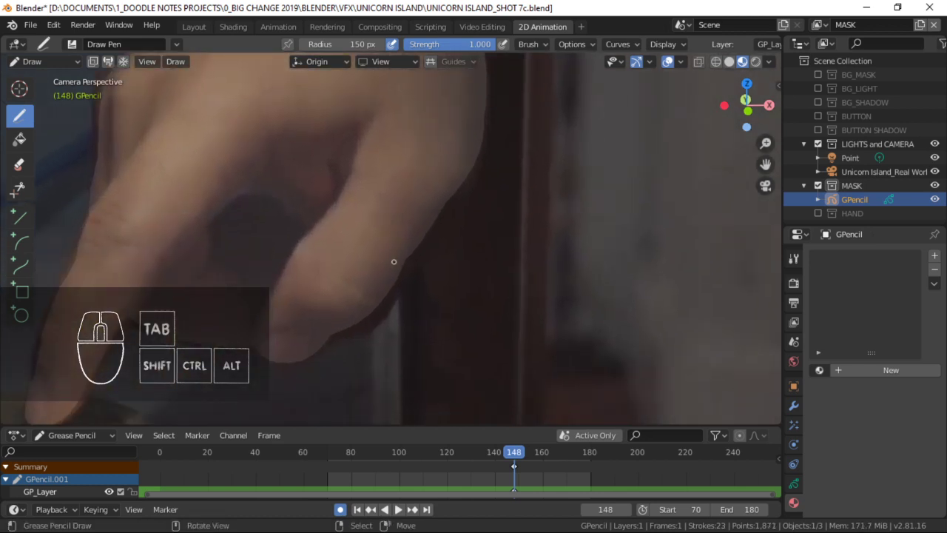
{"action": "middle_click_drag", "start_coordinate": [387, 275], "coordinate": [390, 224], "text": "shift"}
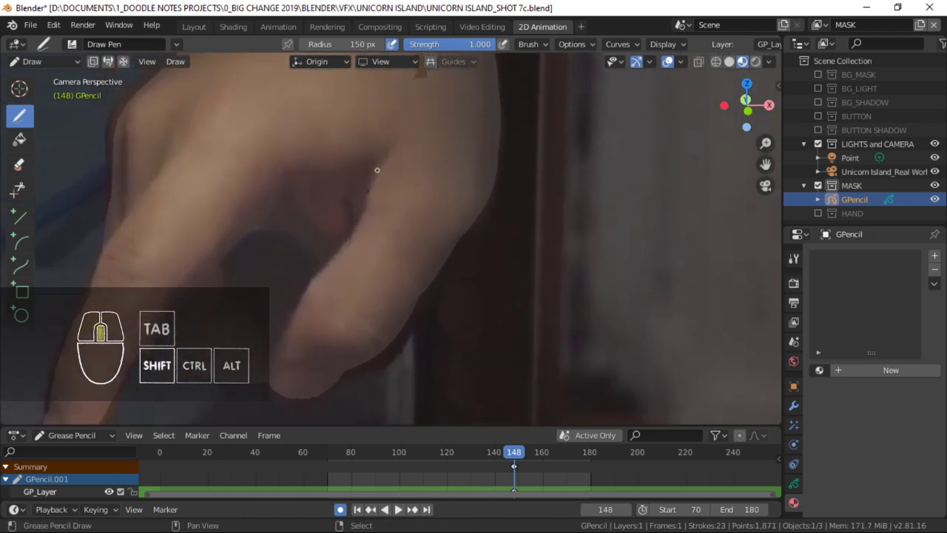
{"action": "middle_click_drag", "start_coordinate": [377, 170], "coordinate": [365, 205], "text": "shift"}
{"action": "middle_click_drag", "start_coordinate": [374, 88], "coordinate": [369, 189], "text": "shift"}
{"action": "mouse_move", "coordinate": [372, 159]}
{"action": "middle_mouse_down", "text": "ctrl"}
{"action": "mouse_move", "coordinate": [380, 210]}
{"action": "mouse_move", "coordinate": [372, 233]}
{"action": "mouse_move", "coordinate": [372, 203]}
{"action": "mouse_move", "coordinate": [373, 235]}
{"action": "middle_mouse_up", "text": "ctrl"}
{"action": "middle_click_drag", "start_coordinate": [373, 235], "coordinate": [374, 215], "text": "ctrl"}
{"action": "left_click_drag", "start_coordinate": [363, 253], "coordinate": [380, 208]}
{"action": "mouse_move", "coordinate": [381, 205]}
{"action": "left_mouse_down"}
{"action": "mouse_move", "coordinate": [391, 231]}
{"action": "mouse_move", "coordinate": [360, 209]}
{"action": "left_mouse_up"}
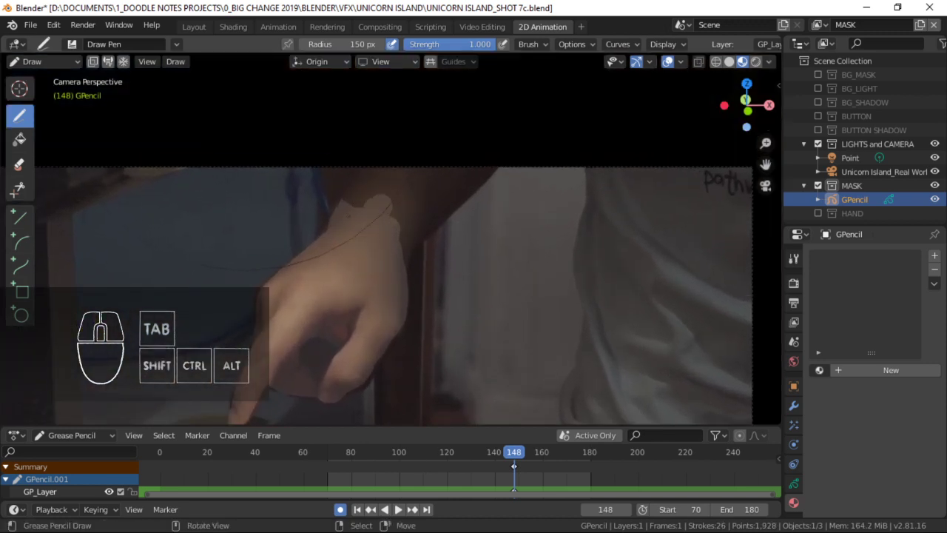
{"action": "key", "text": "ctrl+z"}
{"action": "left_click_drag", "start_coordinate": [329, 241], "coordinate": [340, 228]}
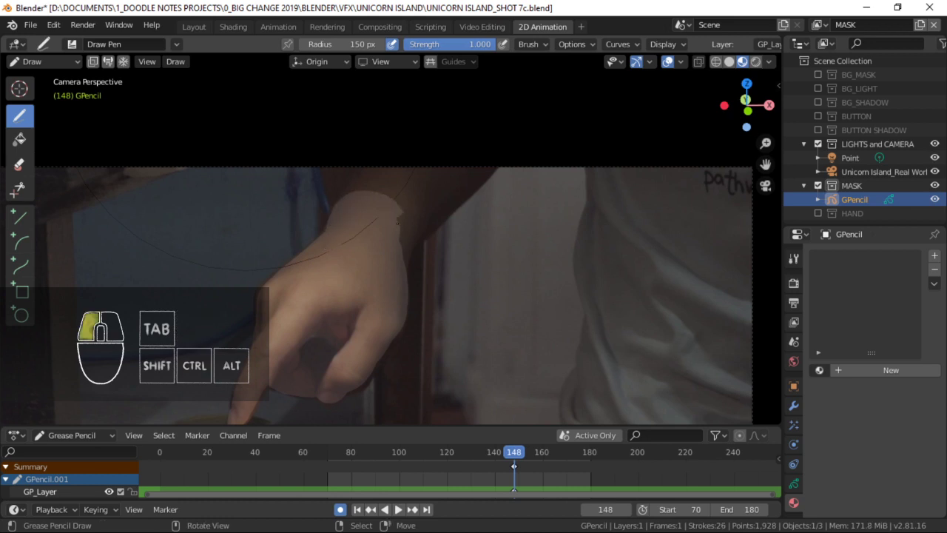
{"action": "left_click_drag", "start_coordinate": [398, 252], "coordinate": [397, 263]}
Check the mask over the whole hand, fingertip and wrist for gaps and save the file.
{"action": "middle_click_drag", "start_coordinate": [392, 280], "coordinate": [453, 199], "text": "shift"}
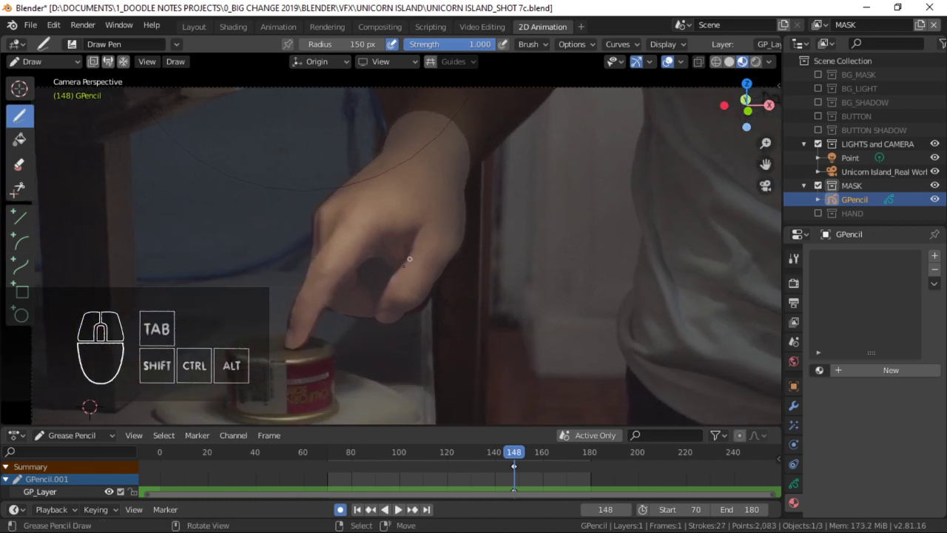
{"action": "mouse_move", "coordinate": [342, 317]}
{"action": "middle_mouse_down", "text": "shift"}
{"action": "mouse_move", "coordinate": [433, 214]}
{"action": "mouse_move", "coordinate": [412, 217]}
{"action": "middle_mouse_up", "text": "shift"}
{"action": "middle_click_drag", "start_coordinate": [365, 192], "coordinate": [399, 160], "text": "shift"}
{"action": "middle_click_drag", "start_coordinate": [365, 283], "coordinate": [400, 198], "text": "shift"}
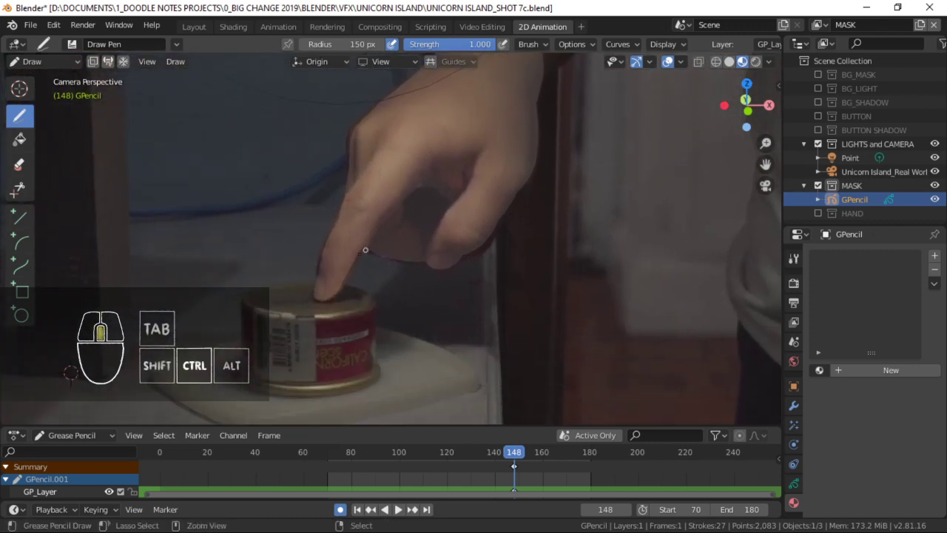
{"action": "middle_click_drag", "start_coordinate": [429, 249], "coordinate": [431, 204], "text": "ctrl"}
{"action": "middle_click_drag", "start_coordinate": [374, 225], "coordinate": [361, 285], "text": "shift"}
{"action": "middle_click_drag", "start_coordinate": [336, 242], "coordinate": [404, 223], "text": "ctrl"}
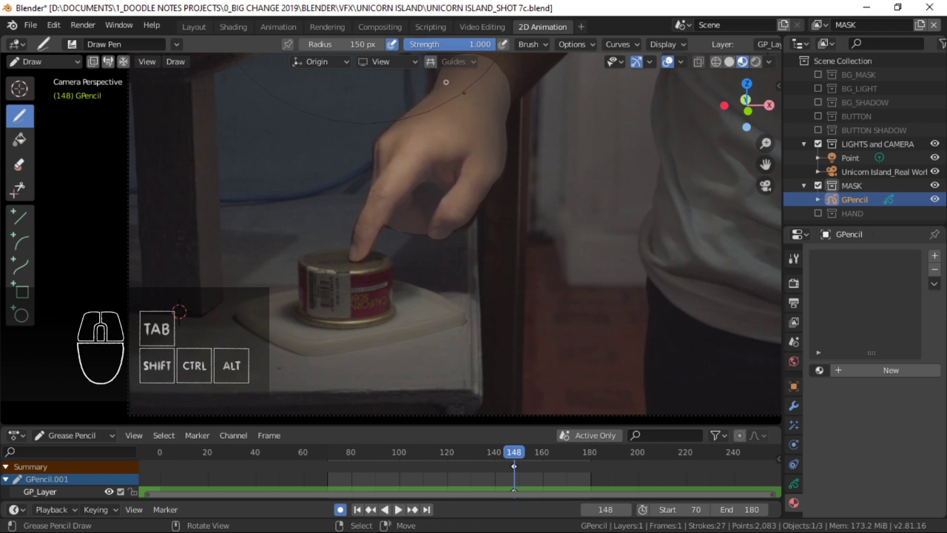
{"action": "middle_click_drag", "start_coordinate": [416, 111], "coordinate": [332, 190], "text": "shift"}
{"action": "middle_click_drag", "start_coordinate": [423, 219], "coordinate": [408, 173], "text": "ctrl"}
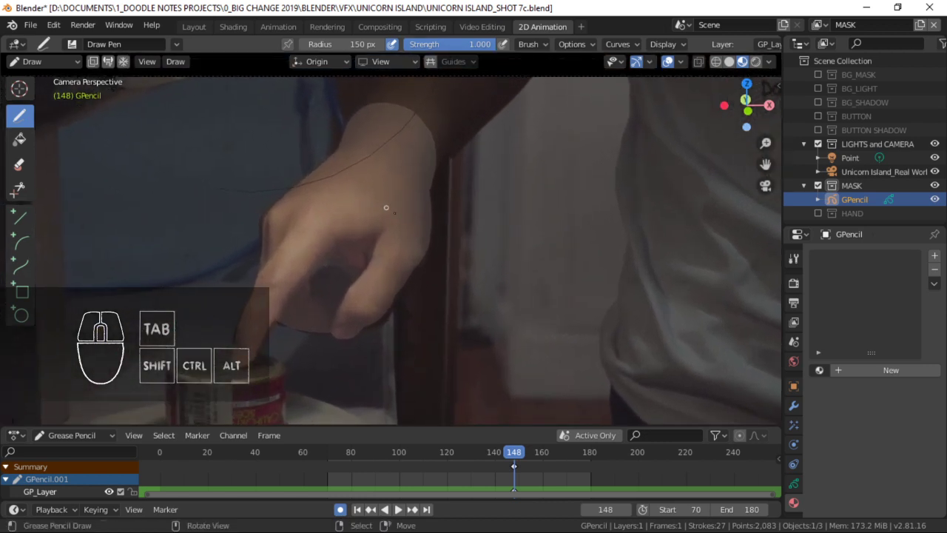
{"action": "key", "text": "ctrl+s"}
Step back and forth between frame 148 and the preceding frames to compare mask and hand, ending on frame 145.
{"action": "middle_click_drag", "start_coordinate": [386, 207], "coordinate": [463, 215], "text": "shift"}
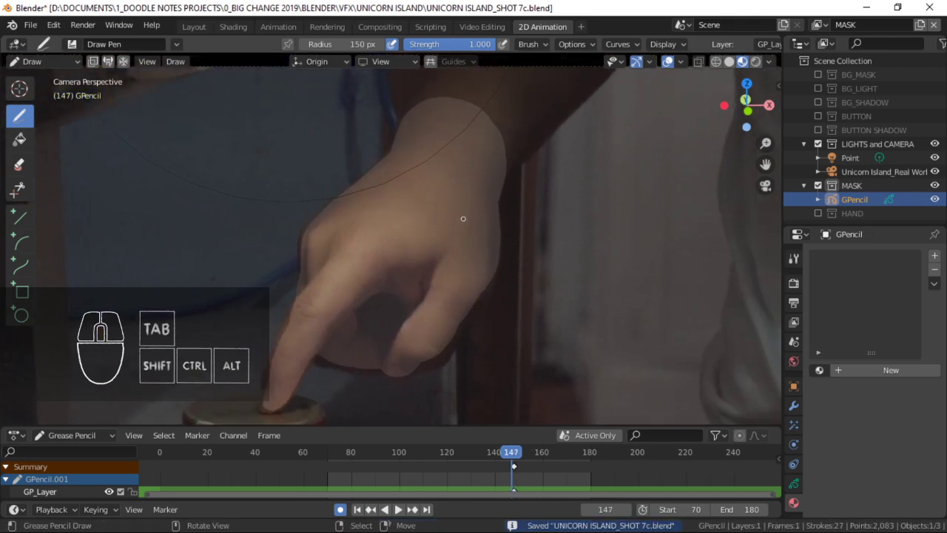
{"action": "key", "text": "Left"}
{"action": "key", "text": "Left"}
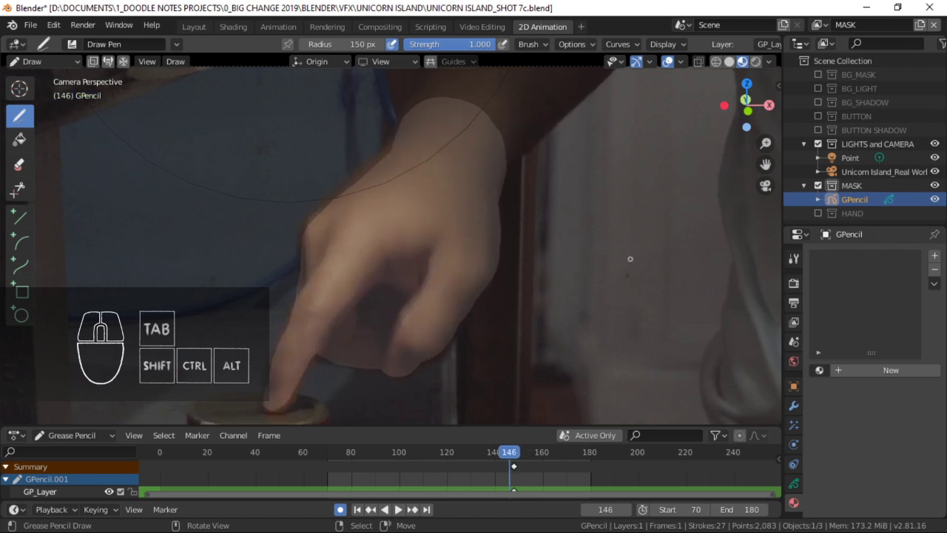
{"action": "key", "text": "Right"}
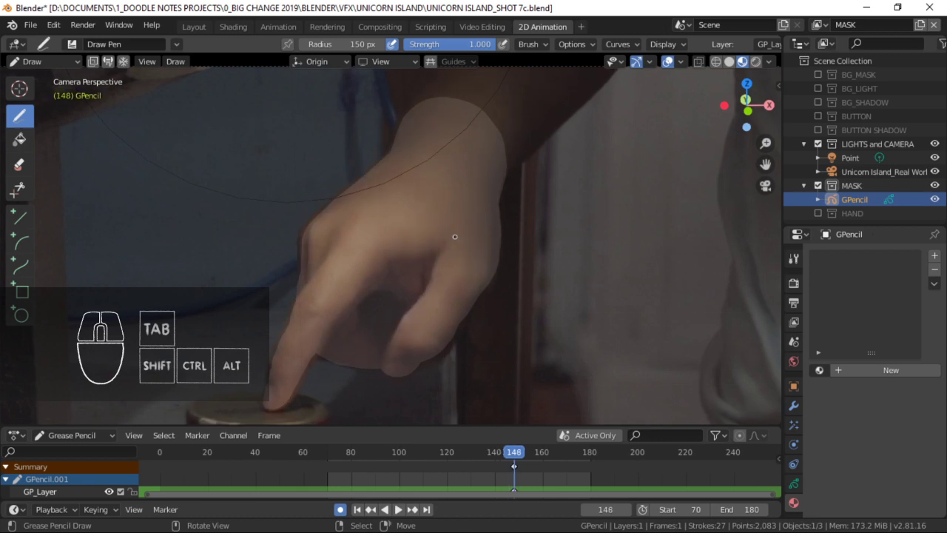
{"action": "key", "text": "Down"}
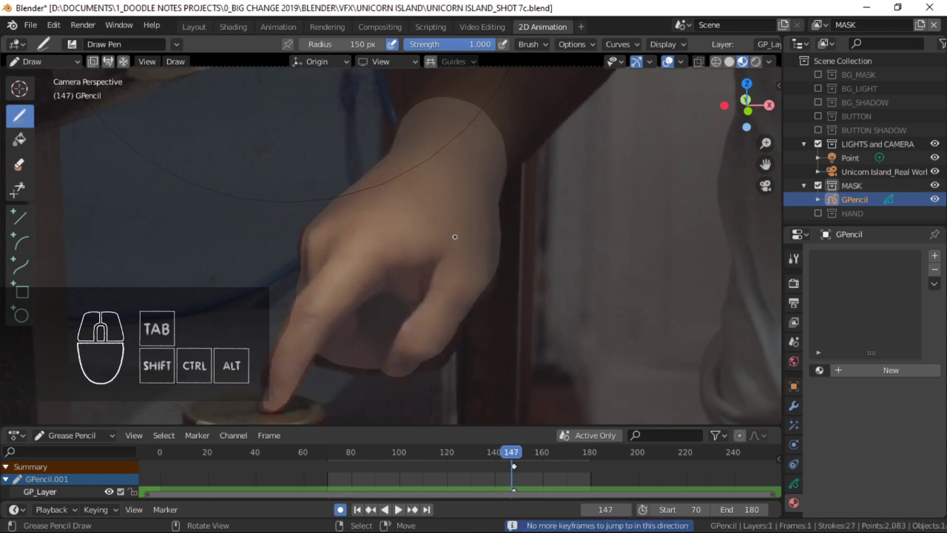
{"action": "key", "text": "Left"}
{"action": "key", "text": "Left"}
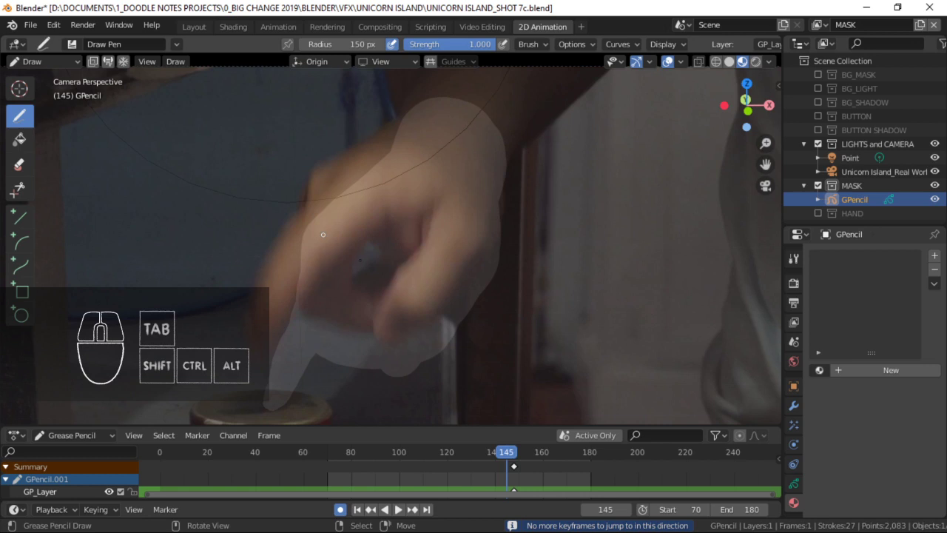
Switch the Grease Pencil mask to Edit Mode and select all of its strokes.
{"action": "key", "text": "Tab"}
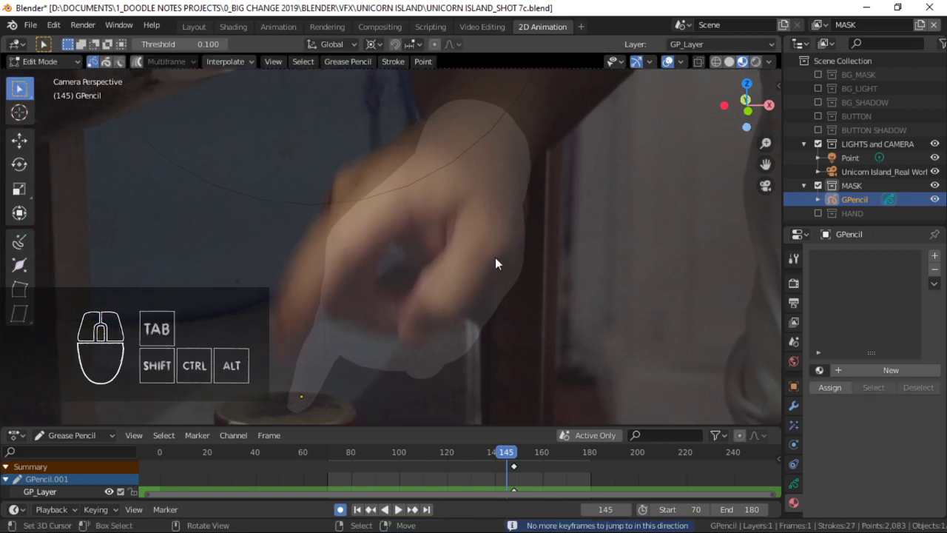
{"action": "key", "text": "Tab"}
{"action": "key", "text": "Tab"}
{"action": "key", "text": "Tab"}
{"action": "key", "text": "Tab"}
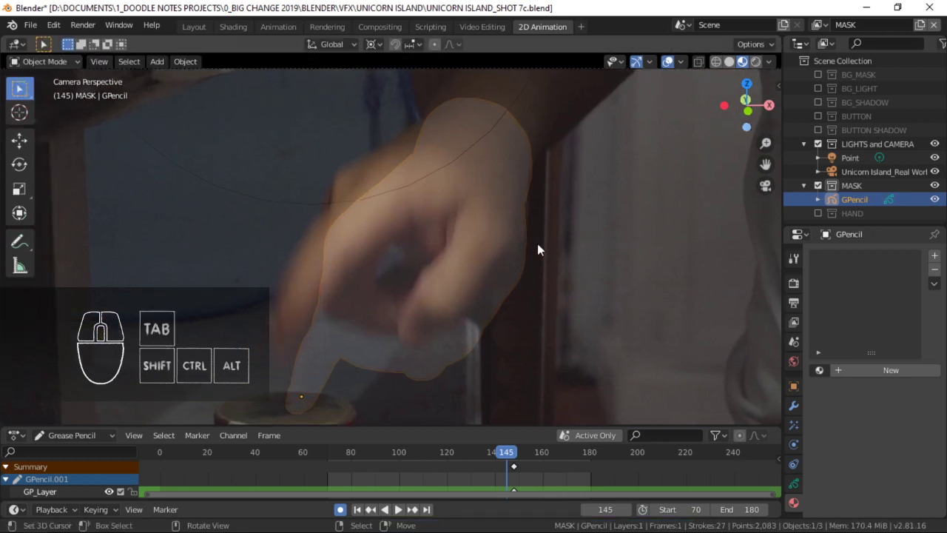
{"action": "key", "text": "Tab"}
{"action": "key", "text": "Tab"}
{"action": "key", "text": "Tab"}
{"action": "key", "text": "Tab"}
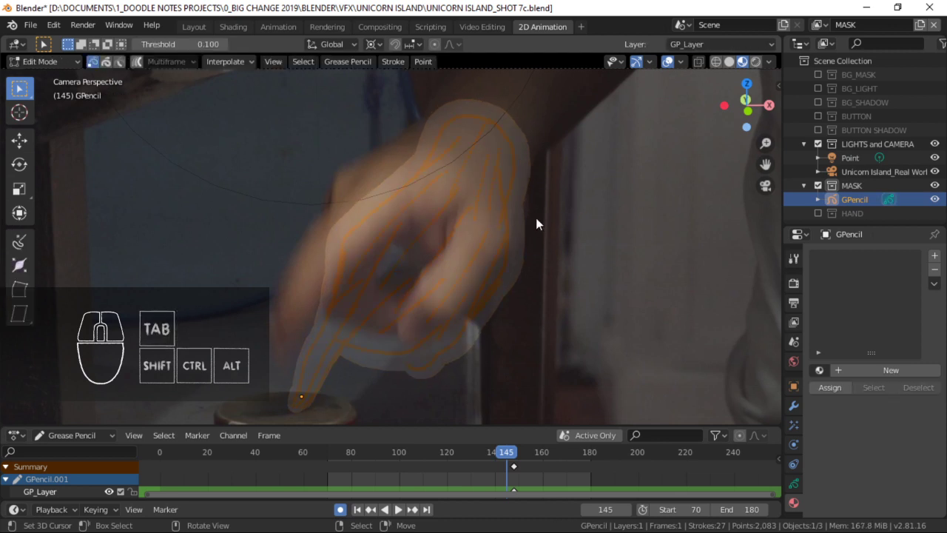
Move all the mask strokes up over the raised hand at frame 145.
{"action": "key", "text": "g"}
{"action": "left_click", "coordinate": [548, 188]}
{"action": "key", "text": "r"}
{"action": "right_click", "coordinate": [558, 203]}
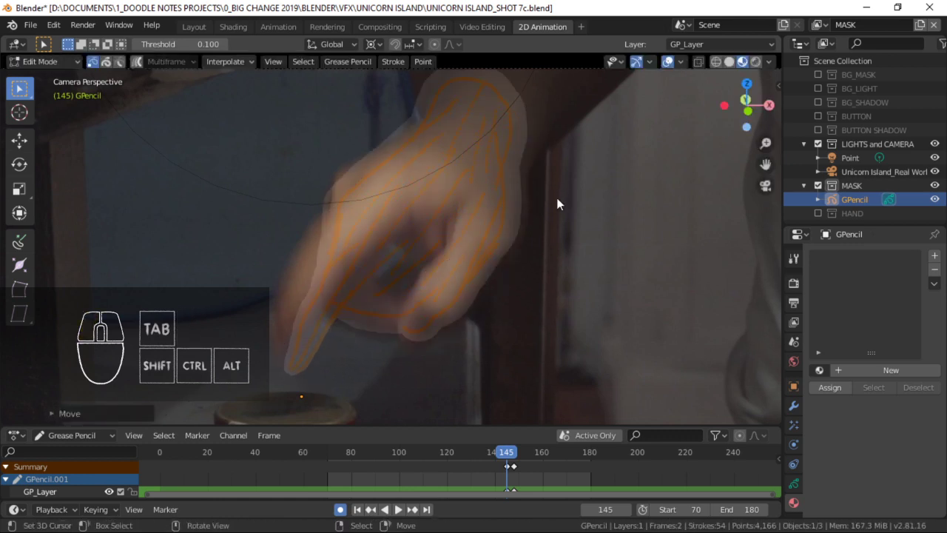
Set the pivot point to Median Point, and rotate and move the strokes to match the hand's tilt.
{"action": "key", "text": "period"}
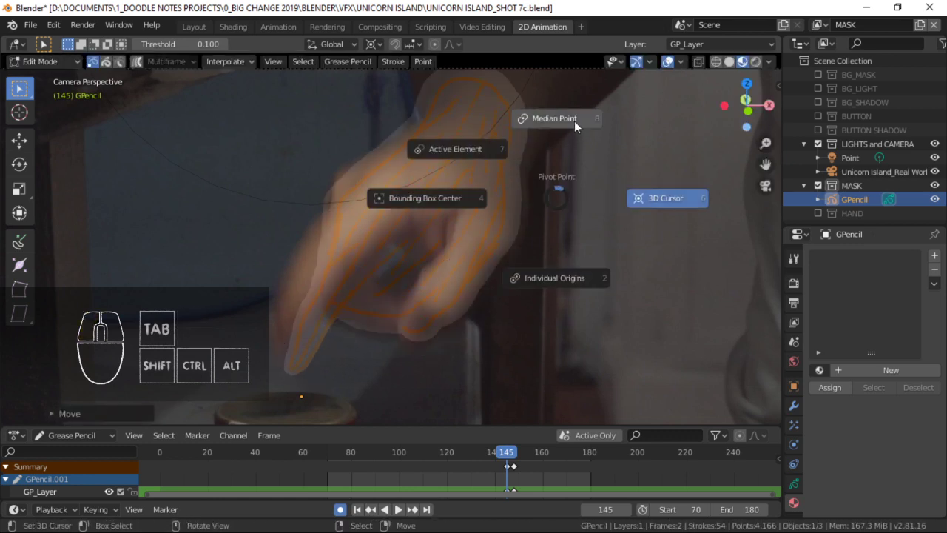
{"action": "left_click", "coordinate": [574, 122]}
{"action": "key", "text": "r"}
{"action": "left_click", "coordinate": [561, 185]}
{"action": "key", "text": "g"}
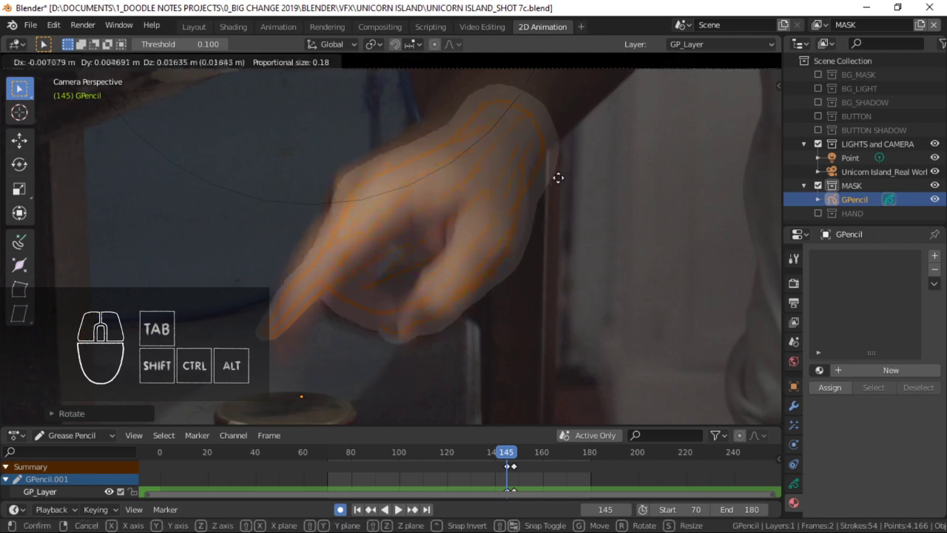
{"action": "left_click", "coordinate": [558, 178]}
{"action": "key", "text": "r"}
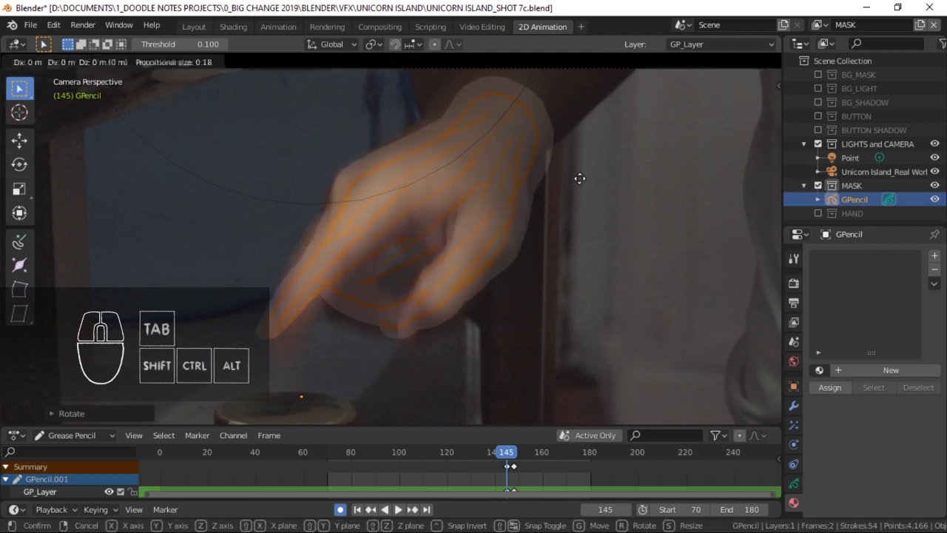
{"action": "left_click", "coordinate": [579, 178]}
{"action": "key", "text": "g"}
{"action": "left_click", "coordinate": [560, 191]}
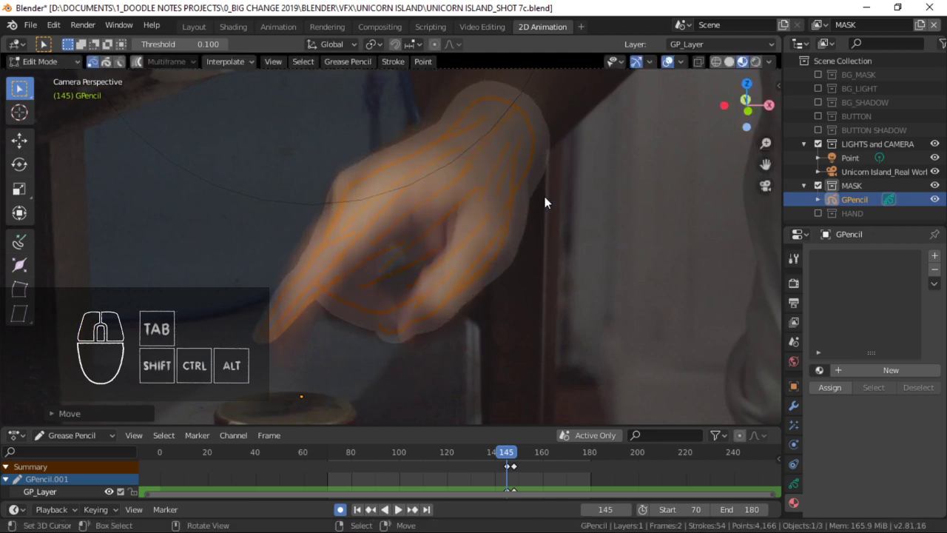
Nudge the whole set of mask strokes to align it more closely with the hand at frame 145.
{"action": "middle_click_drag", "start_coordinate": [536, 207], "coordinate": [467, 247], "text": "ctrl"}
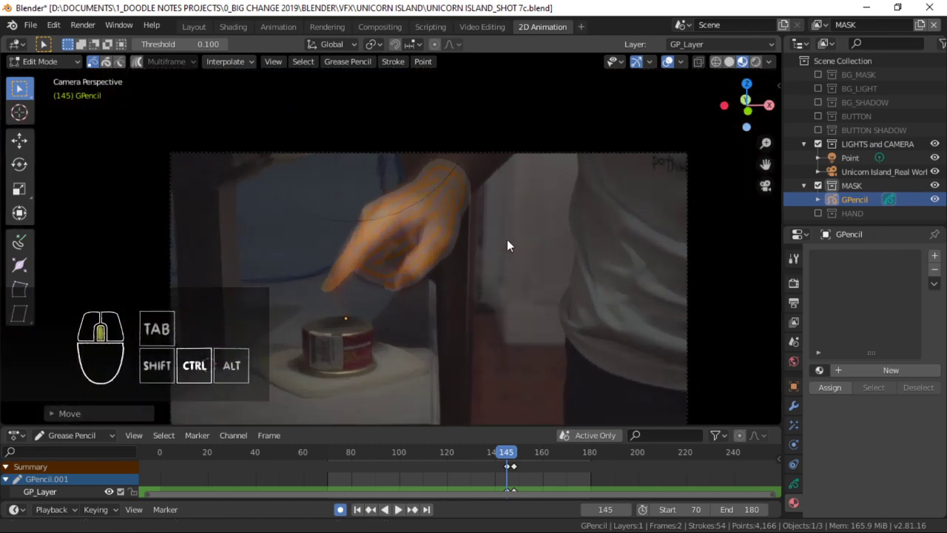
{"action": "key", "text": "KP_0"}
{"action": "middle_click_drag", "start_coordinate": [479, 203], "coordinate": [448, 202], "text": "shift"}
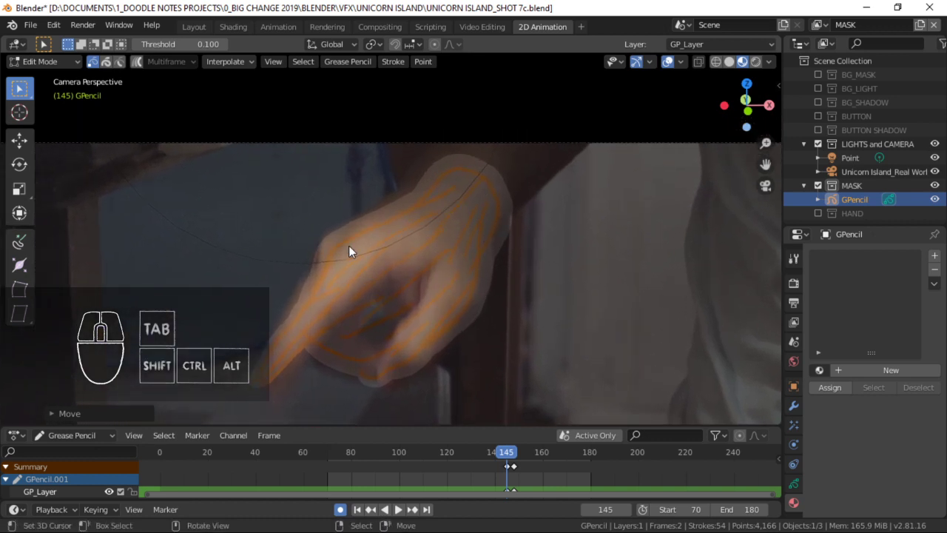
{"action": "middle_click_drag", "start_coordinate": [348, 246], "coordinate": [503, 215], "text": "ctrl"}
{"action": "key", "text": "g"}
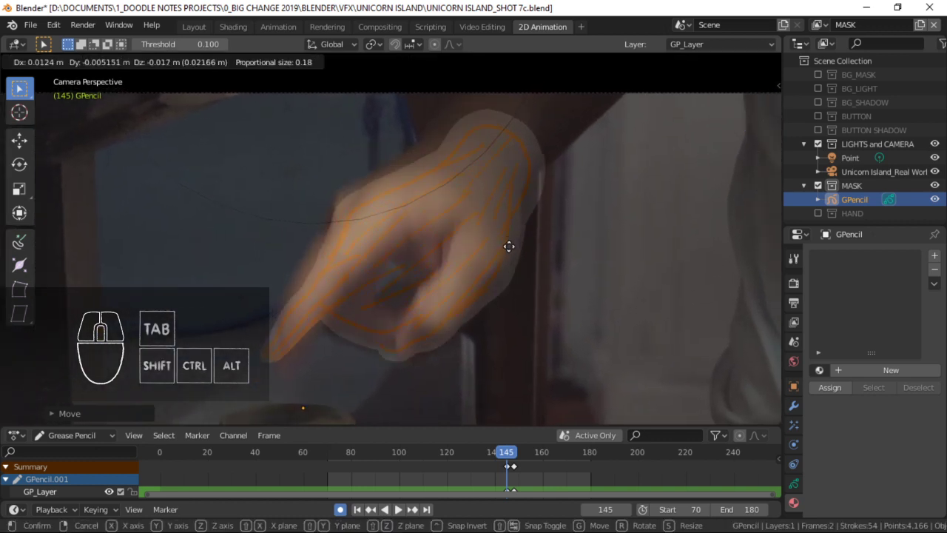
{"action": "left_click", "coordinate": [505, 240]}
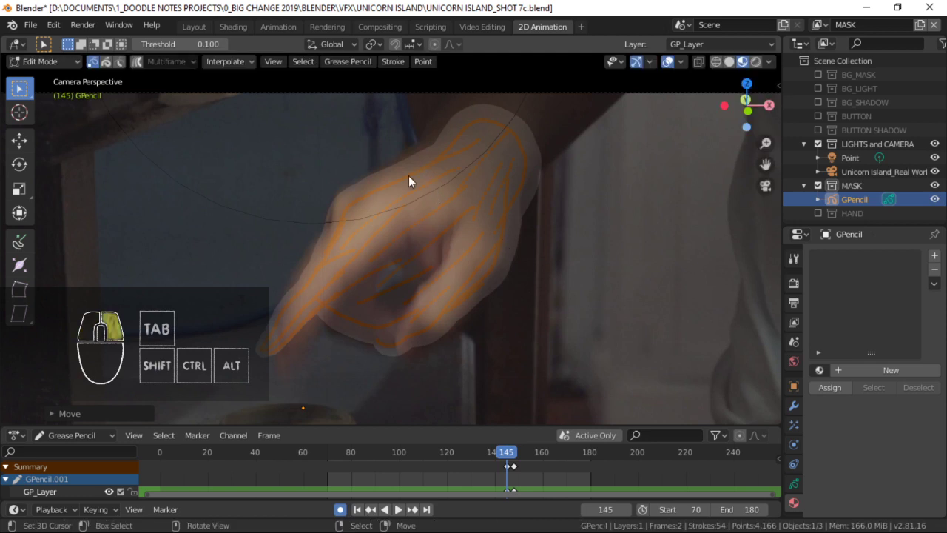
Enable proportional editing and reshape the wrist end of the stroke along the hand's upper edge.
{"action": "right_click", "coordinate": [408, 176]}
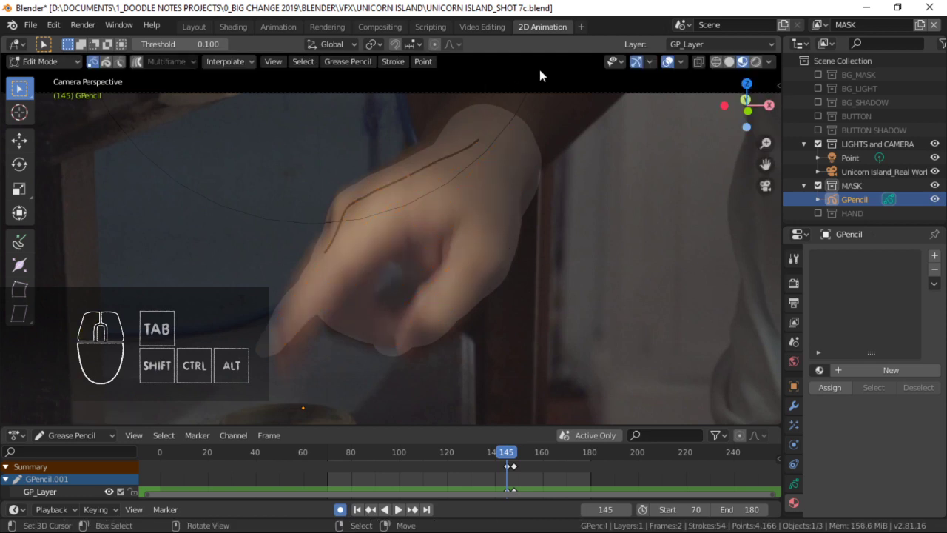
{"action": "left_click", "coordinate": [436, 43]}
{"action": "left_click", "coordinate": [450, 46]}
{"action": "key", "text": "g"}
{"action": "left_click", "coordinate": [453, 155]}
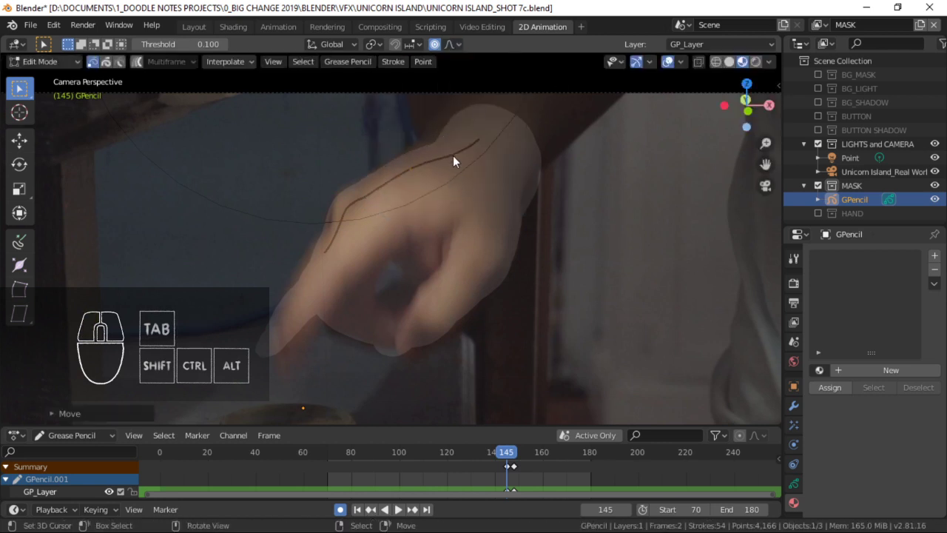
Try moving the curved stroke around the wrist with proportional editing, and undo the move.
{"action": "key", "text": "g"}
{"action": "left_click", "coordinate": [471, 136]}
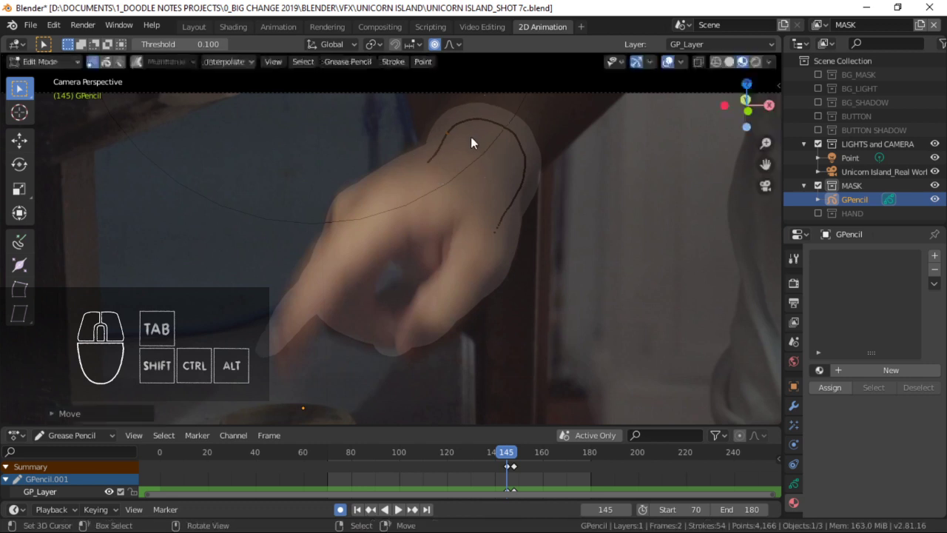
{"action": "key", "text": "ctrl+z"}
Move the wrist end of the inner stroke across the back of the hand with proportional editing.
{"action": "right_click", "coordinate": [442, 182]}
{"action": "key", "text": "g"}
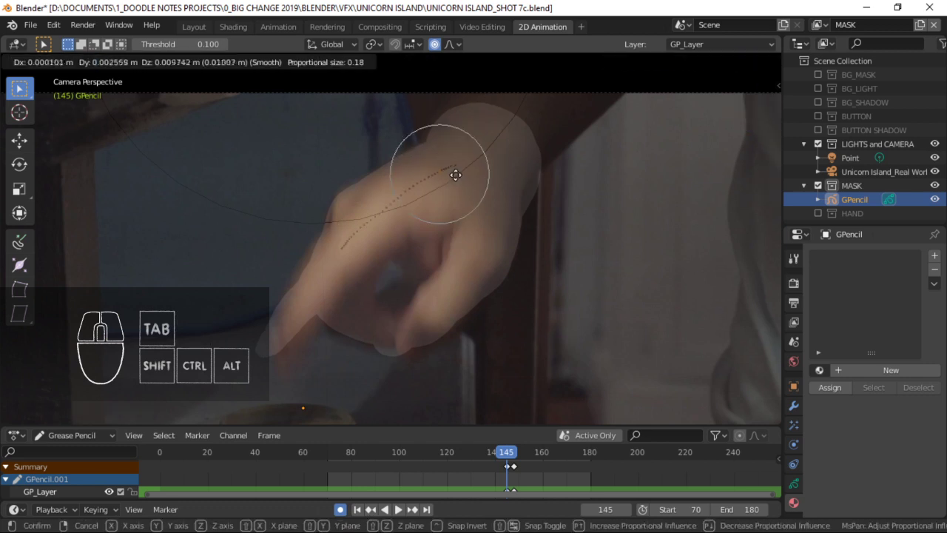
{"action": "left_click", "coordinate": [453, 176]}
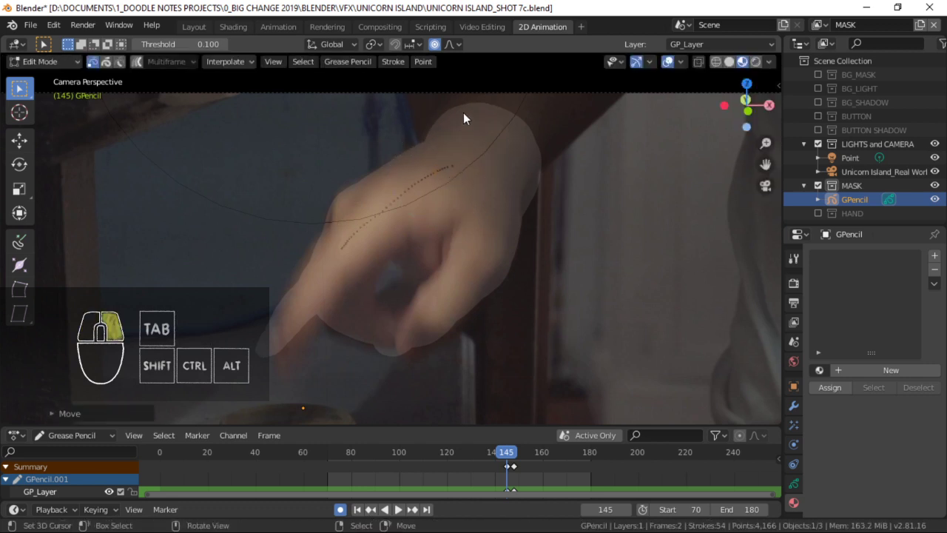
{"action": "key", "text": "g"}
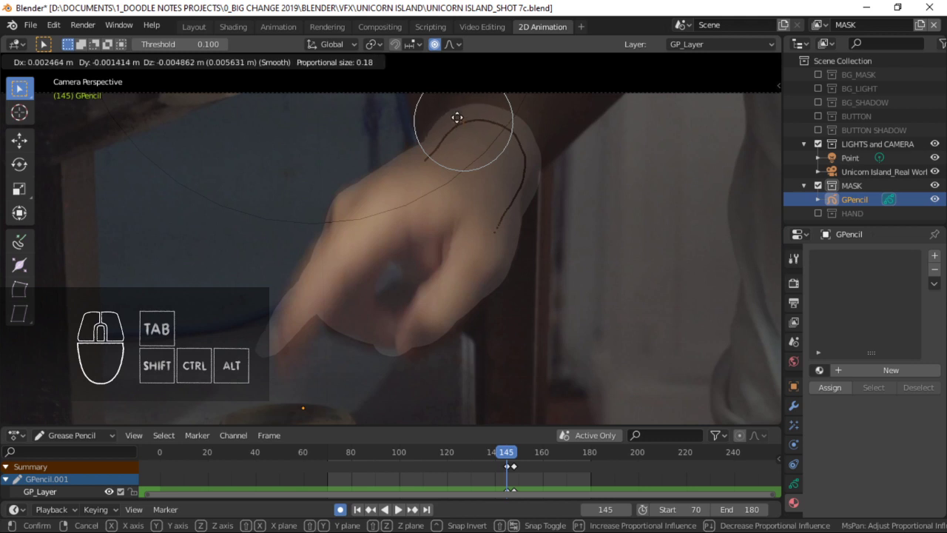
{"action": "right_click", "coordinate": [450, 123]}
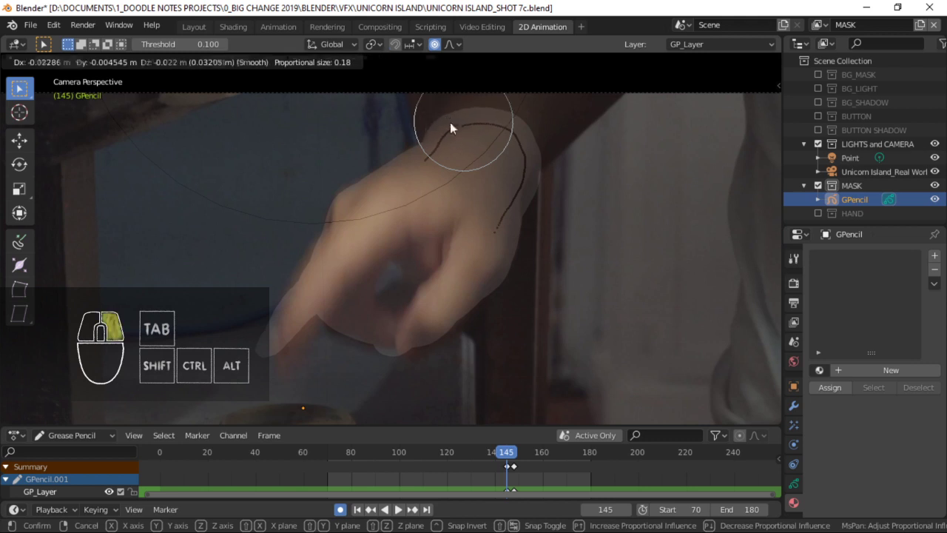
Move a point of the stroke along the index finger's upper edge with proportional editing to fit the finger outline.
{"action": "right_click", "coordinate": [313, 283]}
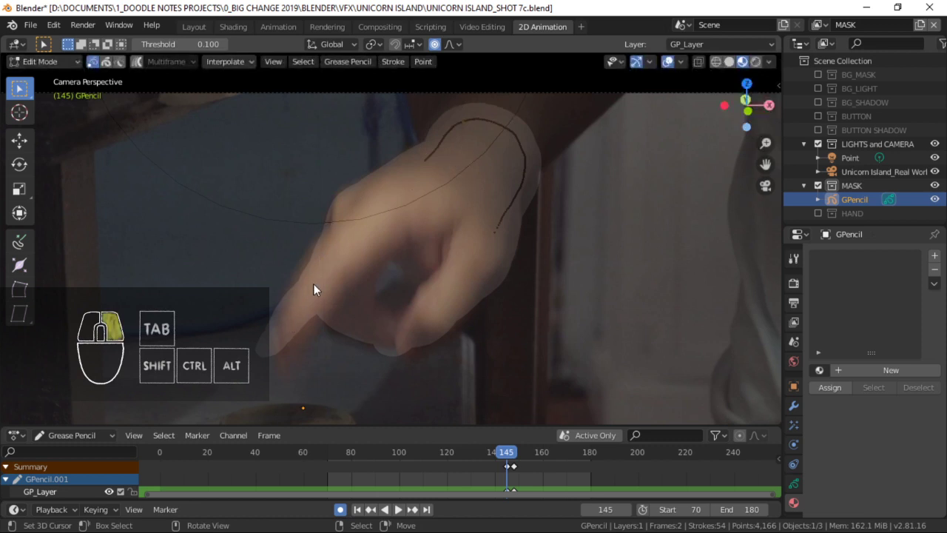
{"action": "key", "text": "g"}
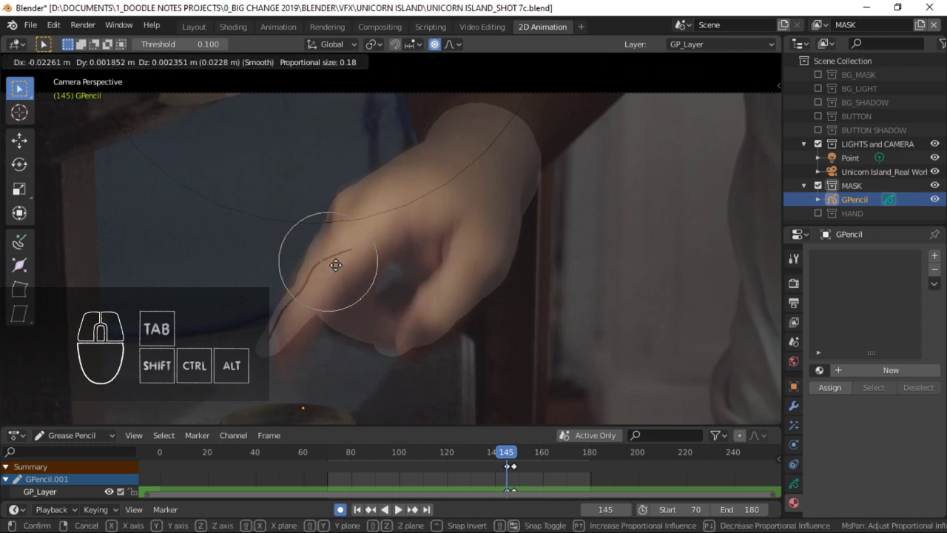
{"action": "left_click", "coordinate": [336, 265]}
Circle-select the stroke points around the index fingertip, then rotate and move them onto the fingertip at frame 145.
{"action": "right_click", "coordinate": [304, 294]}
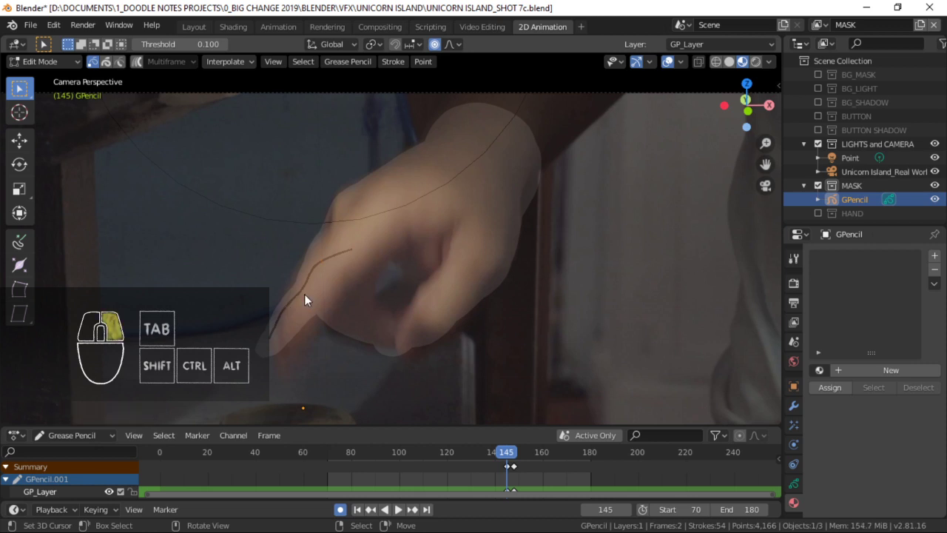
{"action": "key", "text": "c"}
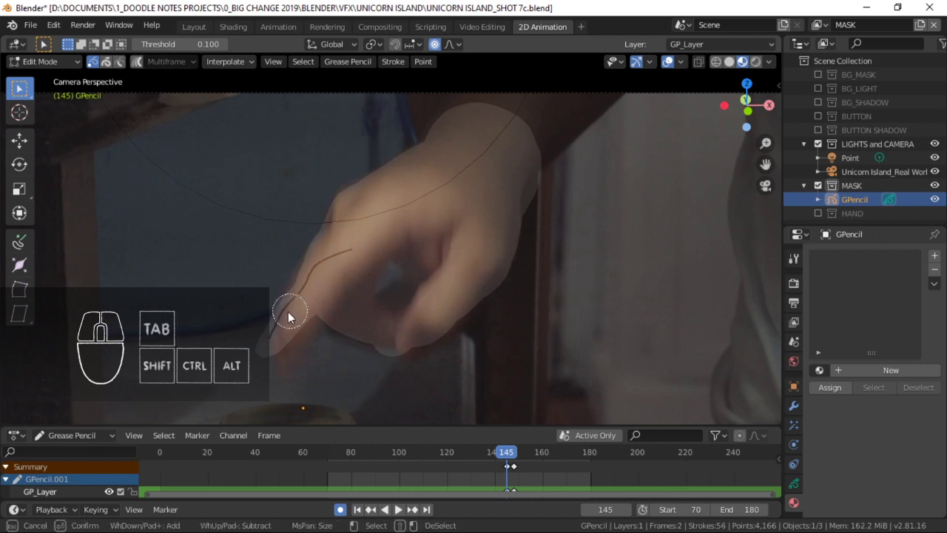
{"action": "left_click_drag", "start_coordinate": [288, 312], "coordinate": [276, 336]}
{"action": "left_click", "coordinate": [270, 341]}
{"action": "right_click", "coordinate": [271, 342]}
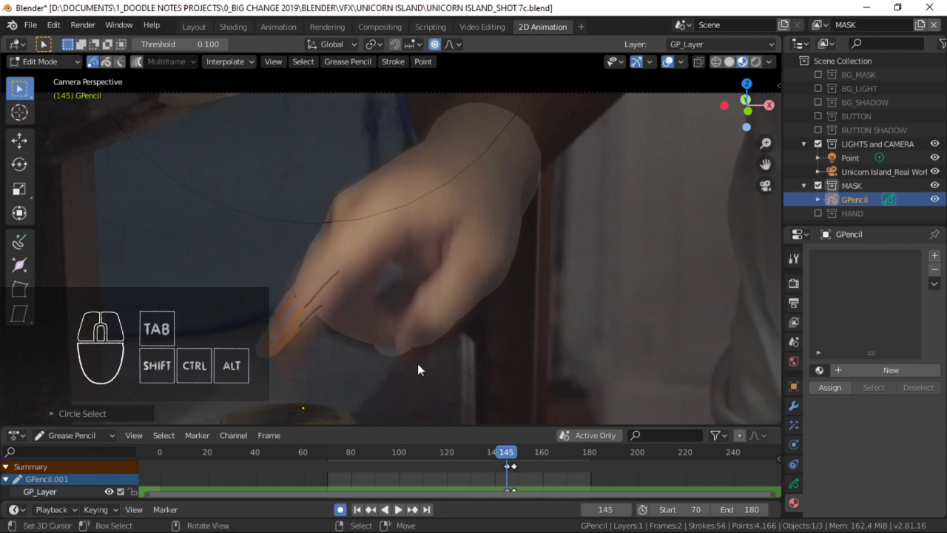
{"action": "key", "text": "r"}
{"action": "left_click", "coordinate": [435, 344]}
{"action": "key", "text": "g"}
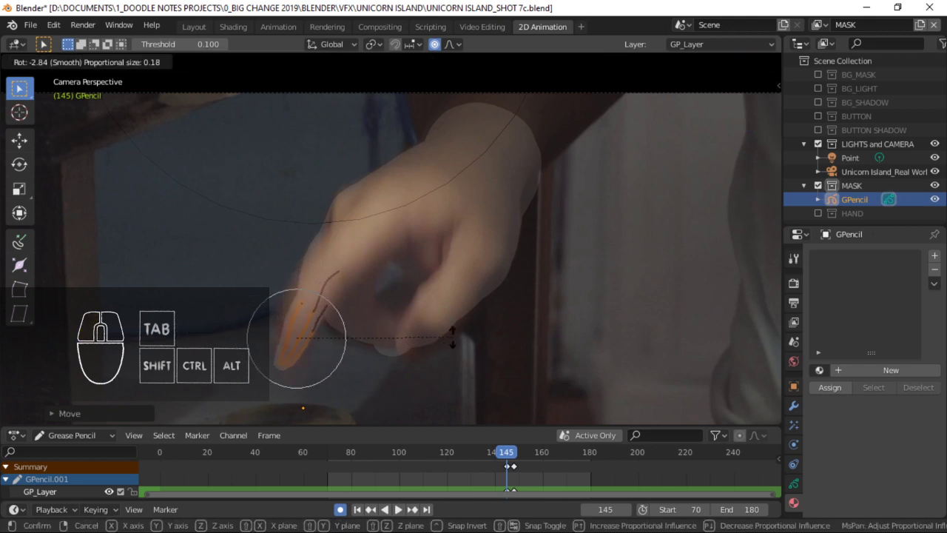
{"action": "left_click", "coordinate": [451, 317]}
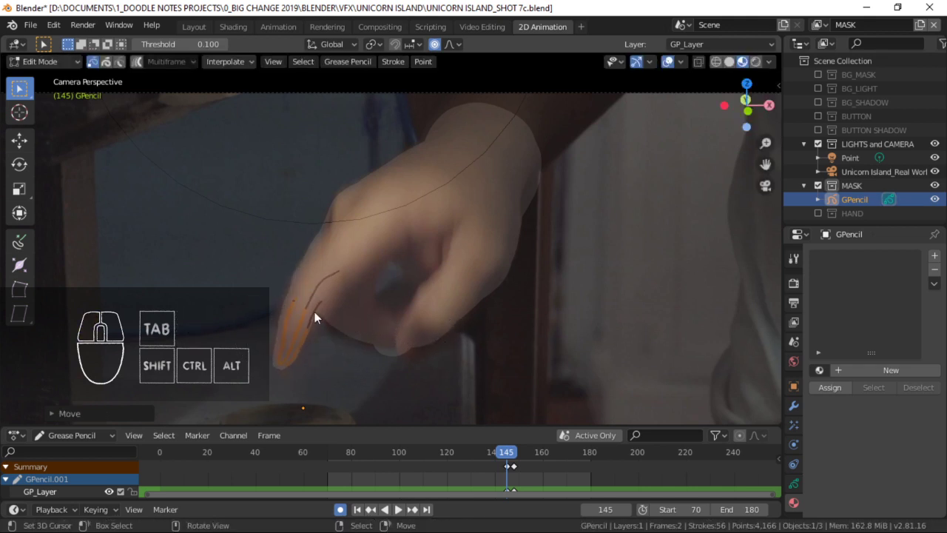
Adjust the short stroke on the index finger's underside and the stroke along its upper edge with proportional editing.
{"action": "left_click", "coordinate": [317, 319]}
{"action": "key", "text": "g"}
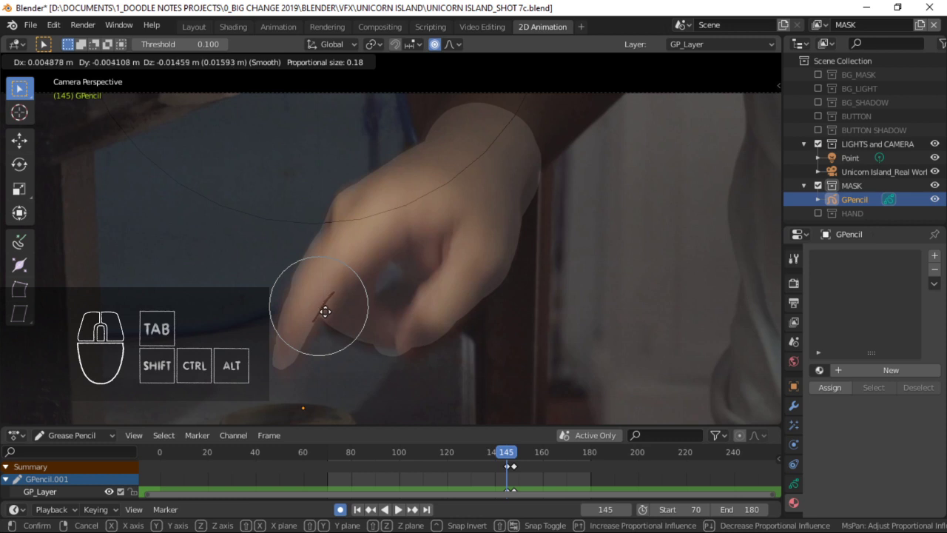
{"action": "left_click", "coordinate": [300, 294]}
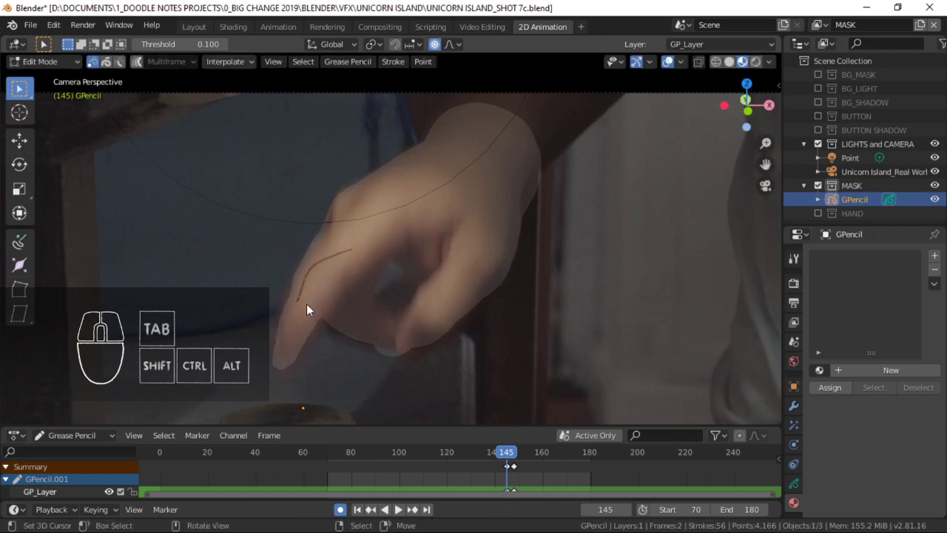
{"action": "key", "text": "g"}
{"action": "left_click", "coordinate": [320, 253]}
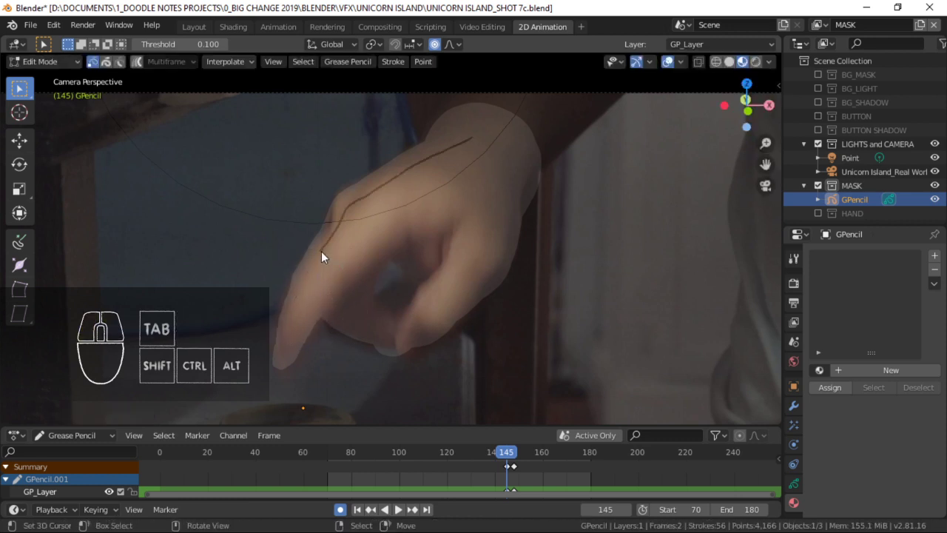
Reshape the knuckle section of the hand's upper-edge stroke and refine the short stroke along the index finger's upper edge.
{"action": "key", "text": "g"}
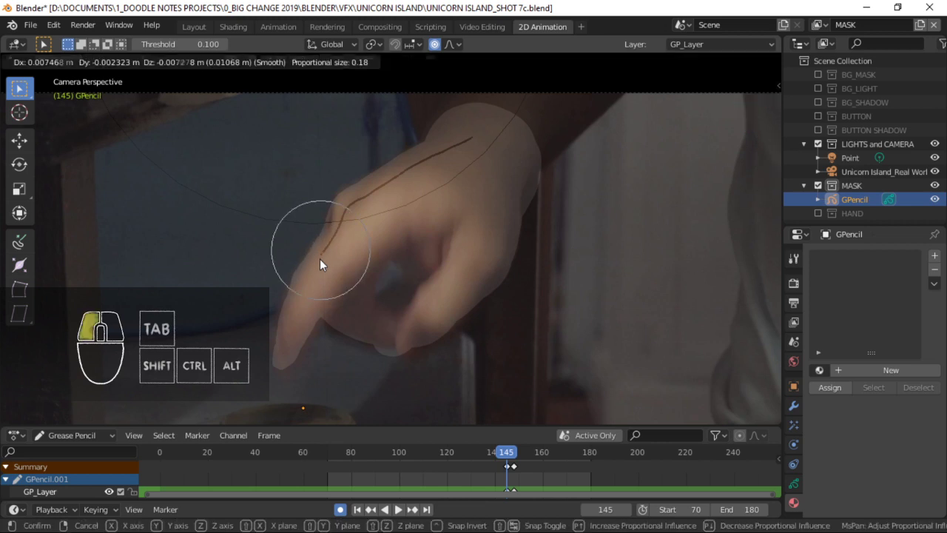
{"action": "left_click", "coordinate": [343, 214]}
{"action": "key", "text": "g"}
{"action": "left_click", "coordinate": [342, 222]}
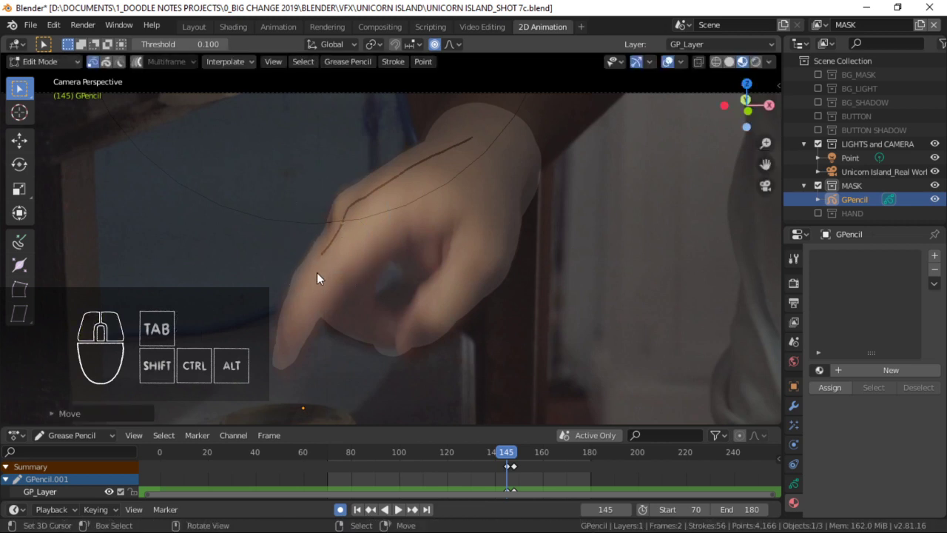
{"action": "key", "text": "g"}
{"action": "left_click", "coordinate": [310, 307]}
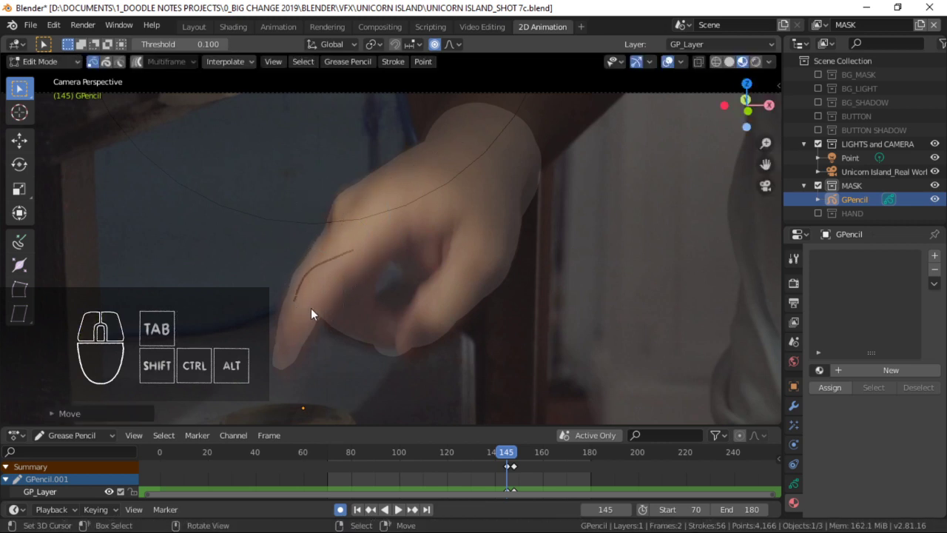
Move the stroke beneath the curled fingers and the stroke around the thumb tip to match the hand outline.
{"action": "key", "text": "g"}
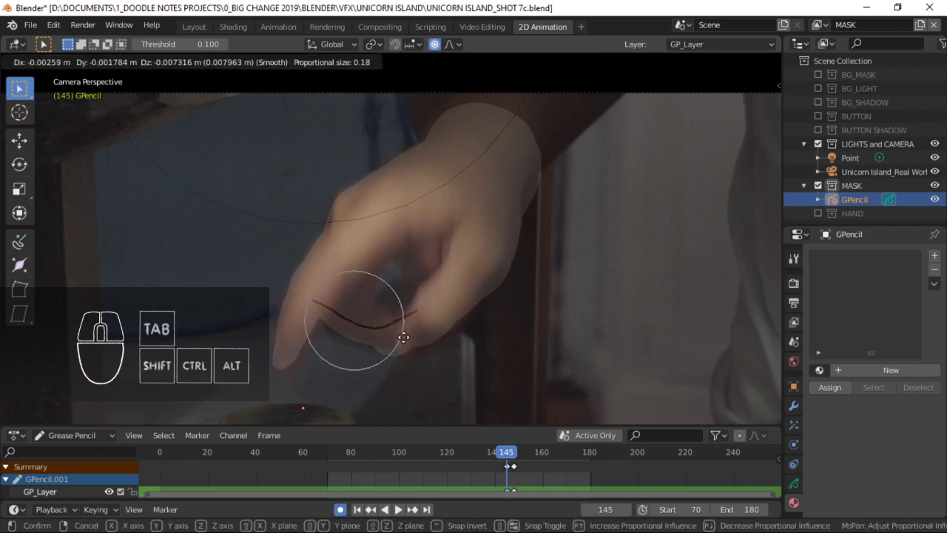
{"action": "left_click", "coordinate": [403, 339]}
{"action": "key", "text": "g"}
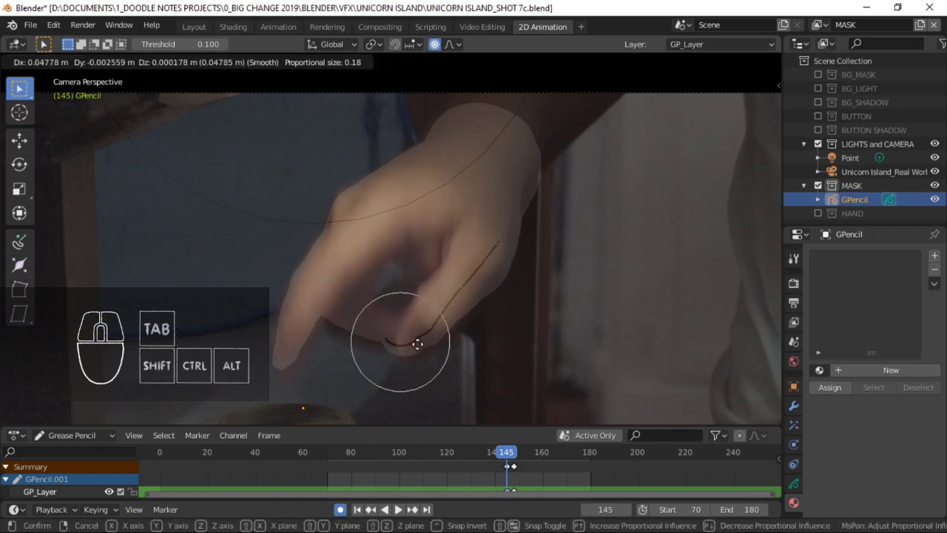
{"action": "left_click", "coordinate": [425, 342]}
Move the short stroke on the thumb's outer edge, then circle-select the overlapping points there and shift them towards the wrist.
{"action": "key", "text": "g"}
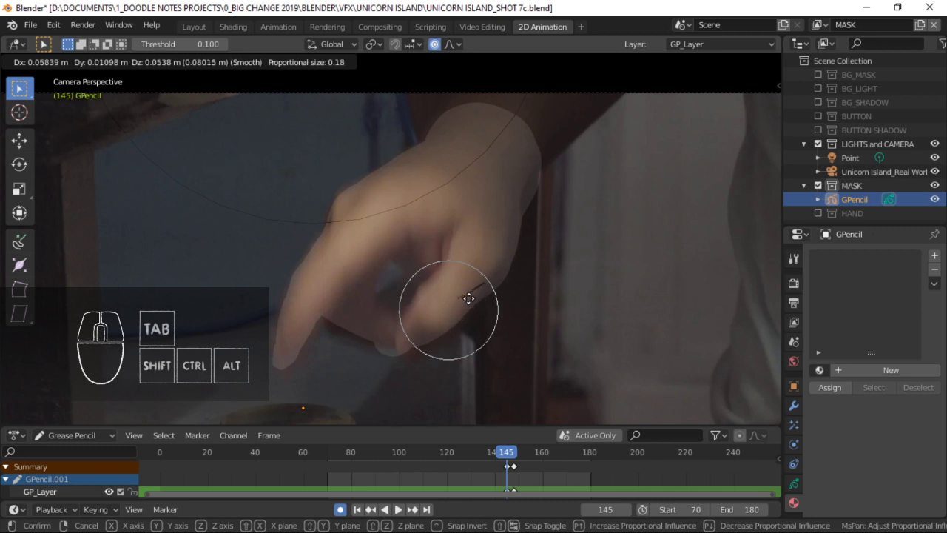
{"action": "left_click", "coordinate": [473, 294]}
{"action": "key", "text": "c"}
{"action": "left_click", "coordinate": [488, 273]}
{"action": "key", "text": "Escape"}
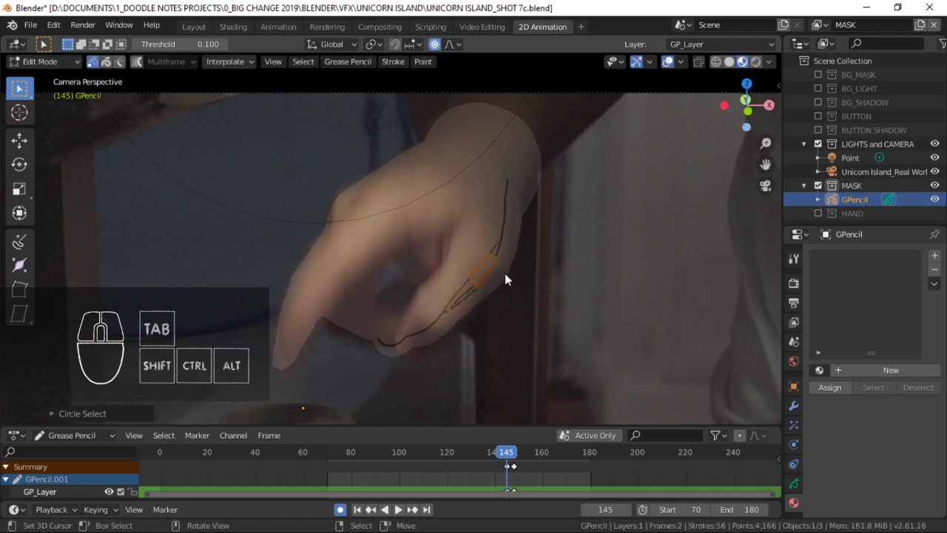
{"action": "key", "text": "g"}
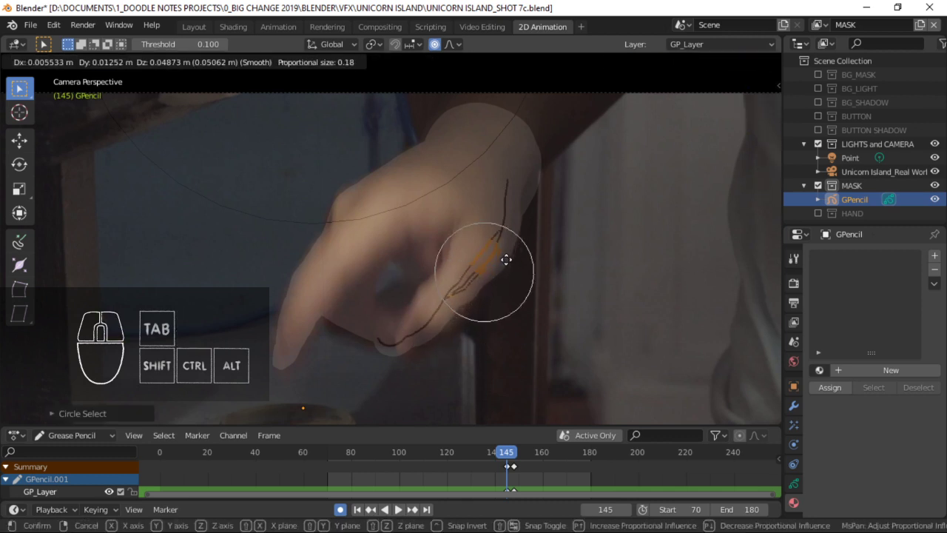
{"action": "left_click", "coordinate": [511, 256]}
Reshape the curved stroke around the outer side of the wrist with proportional editing.
{"action": "left_click", "coordinate": [526, 172]}
{"action": "key", "text": "g"}
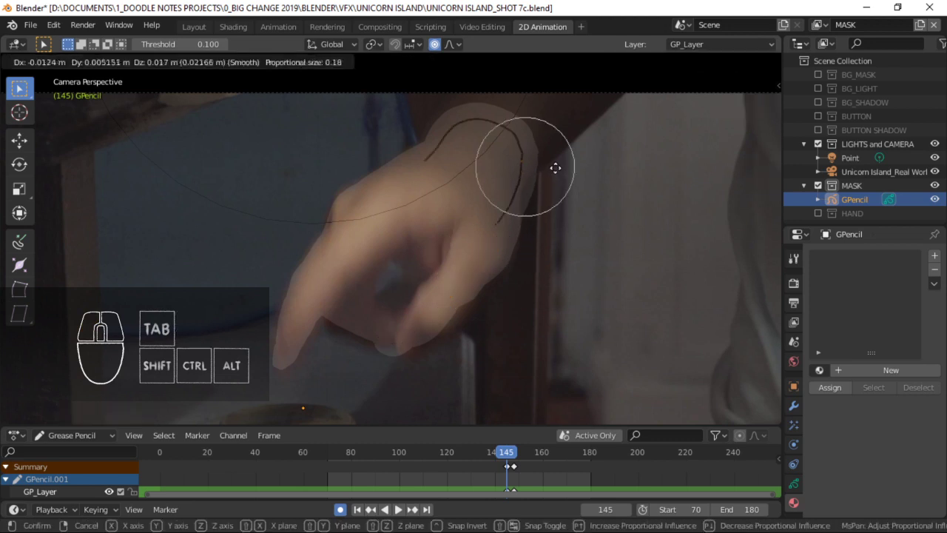
{"action": "left_click", "coordinate": [507, 148]}
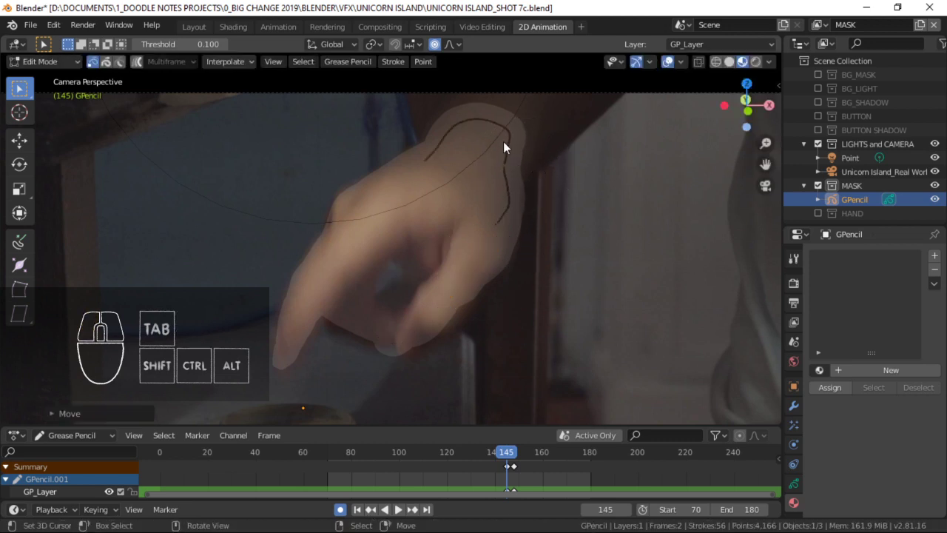
{"action": "key", "text": "g"}
{"action": "left_click", "coordinate": [527, 153]}
Adjust the long stroke down the outer side of the hand and the short stroke near the thumb's base.
{"action": "key", "text": "g"}
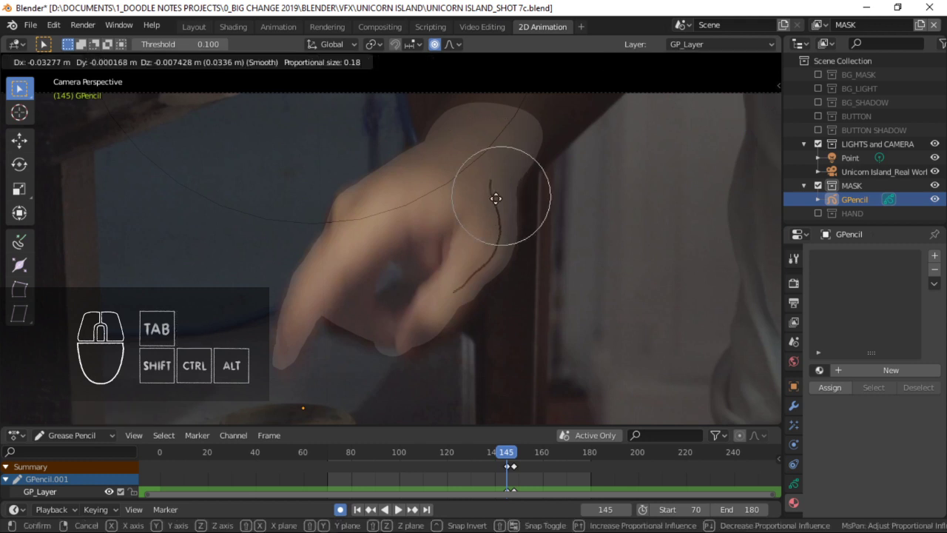
{"action": "left_click", "coordinate": [499, 199]}
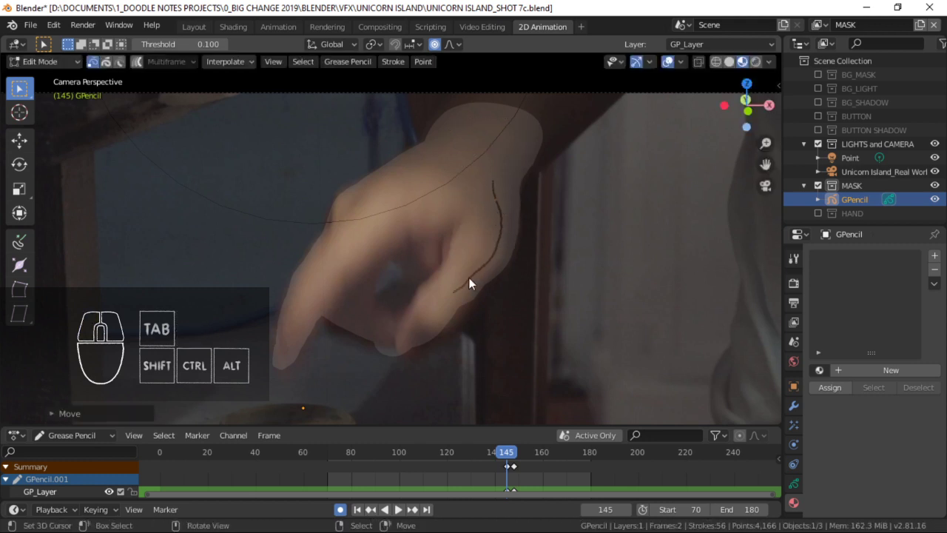
{"action": "left_click", "coordinate": [465, 302]}
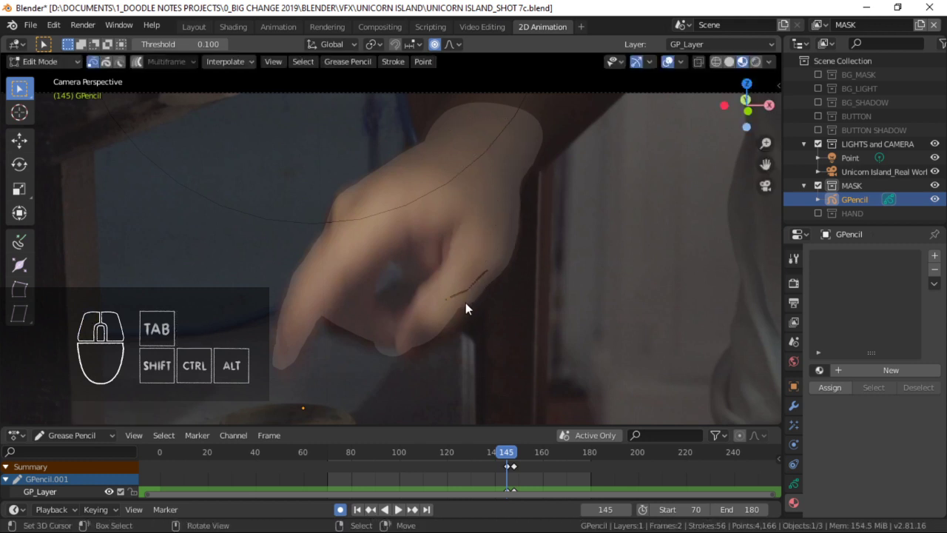
{"action": "key", "text": "g"}
{"action": "left_click", "coordinate": [475, 311]}
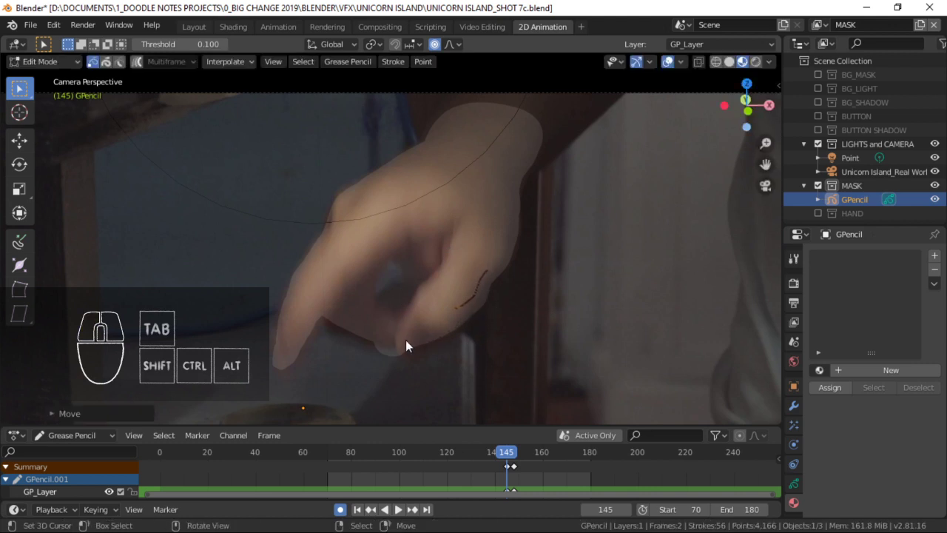
{"action": "key", "text": "g"}
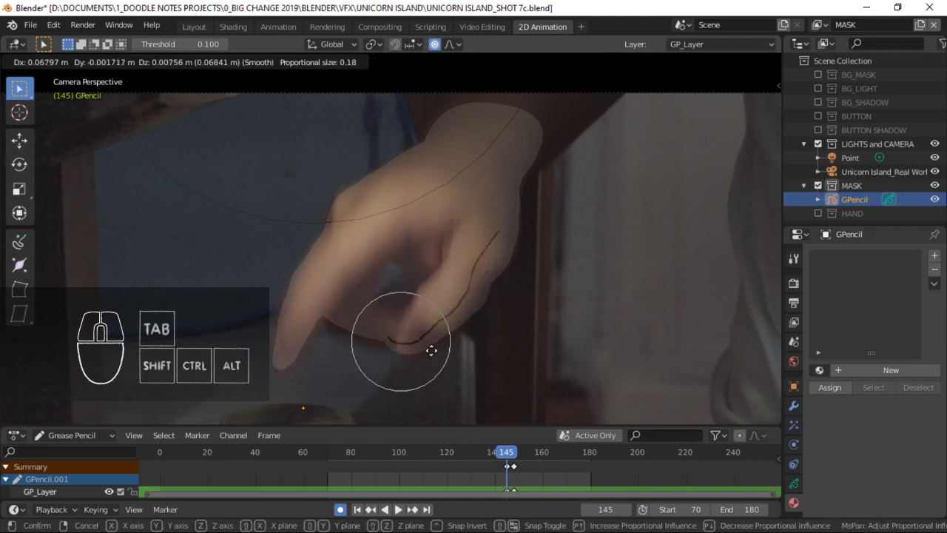
{"action": "right_click", "coordinate": [432, 349]}
{"action": "key", "text": "g"}
{"action": "right_click", "coordinate": [433, 344]}
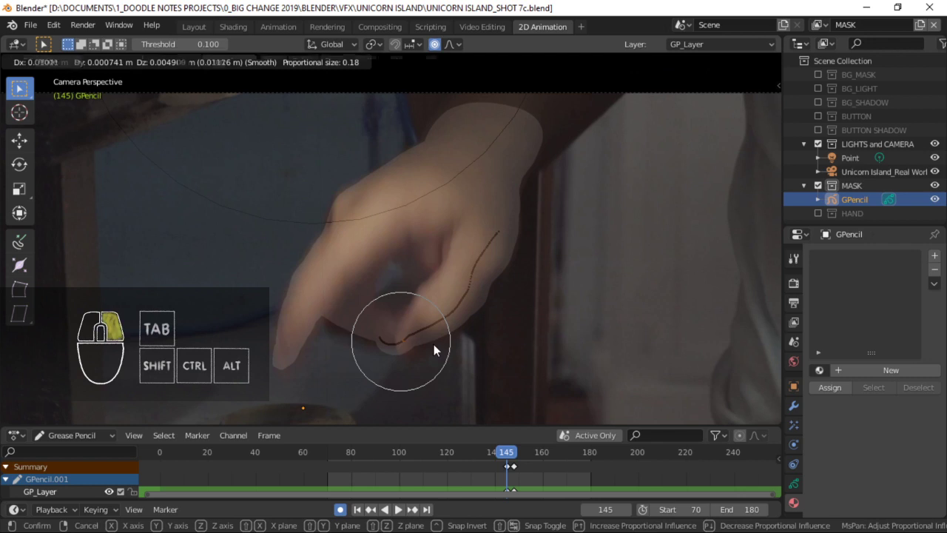
Reshape the middle and the index-finger end of the stroke beneath the curled fingers with proportional editing.
{"action": "right_click", "coordinate": [366, 317]}
{"action": "key", "text": "g"}
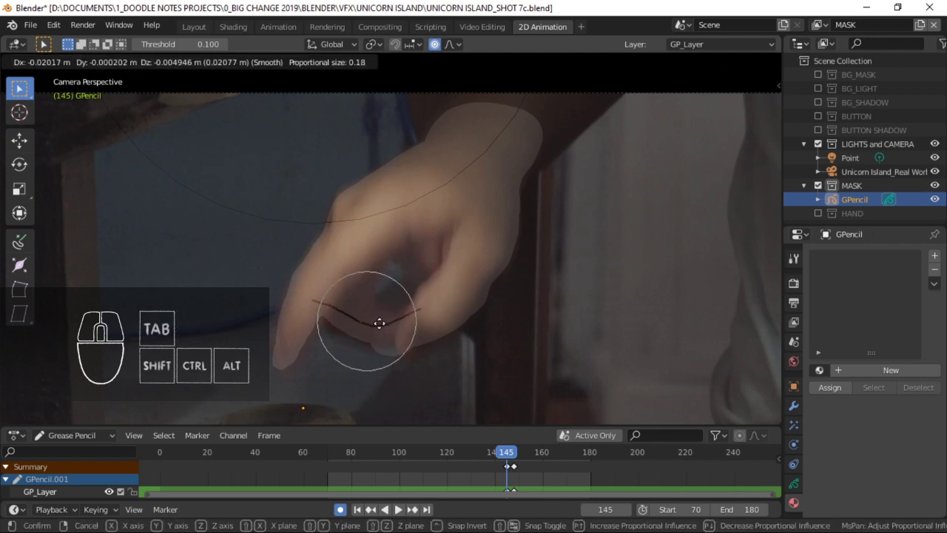
{"action": "left_click", "coordinate": [369, 320]}
{"action": "right_click", "coordinate": [336, 307]}
{"action": "key", "text": "g"}
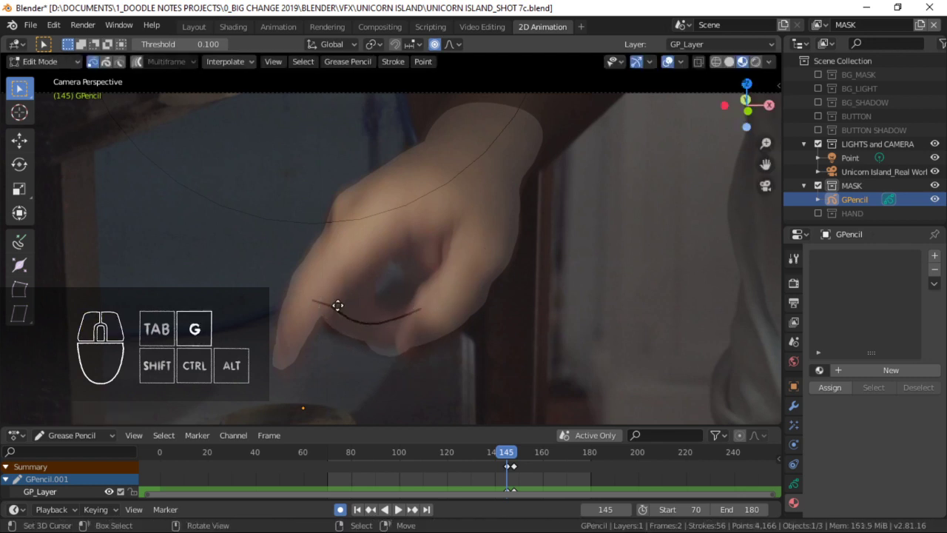
{"action": "left_click", "coordinate": [341, 307]}
Move the stroke points near the thumb tip with proportional editing to follow the thumb's outline.
{"action": "right_click", "coordinate": [413, 332]}
{"action": "key", "text": "g"}
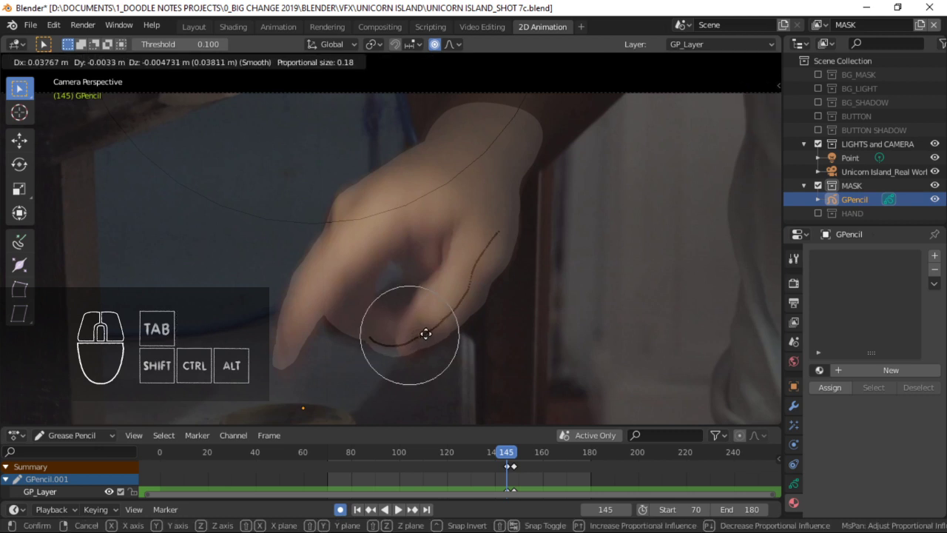
{"action": "left_click", "coordinate": [429, 322]}
{"action": "middle_click_drag", "start_coordinate": [368, 367], "coordinate": [406, 291], "text": "shift"}
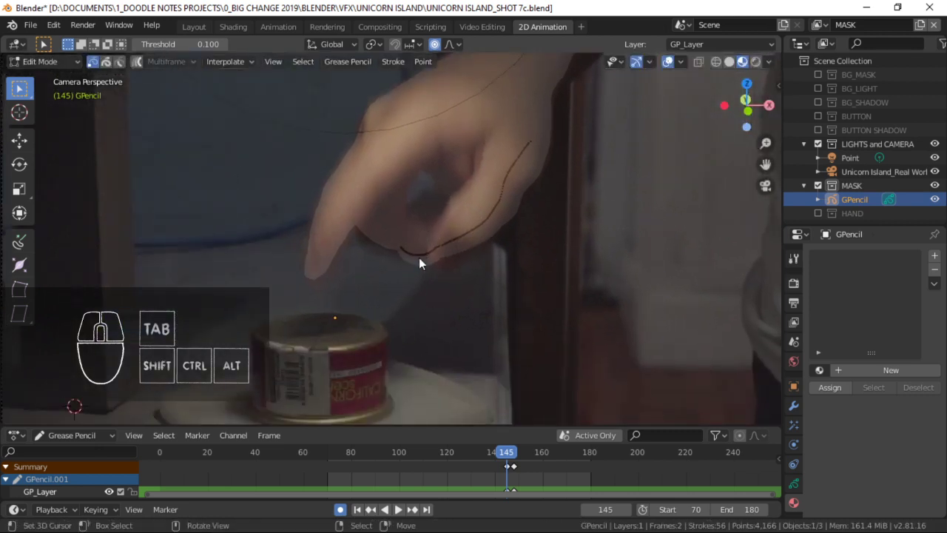
{"action": "right_click", "coordinate": [419, 258]}
{"action": "key", "text": "g"}
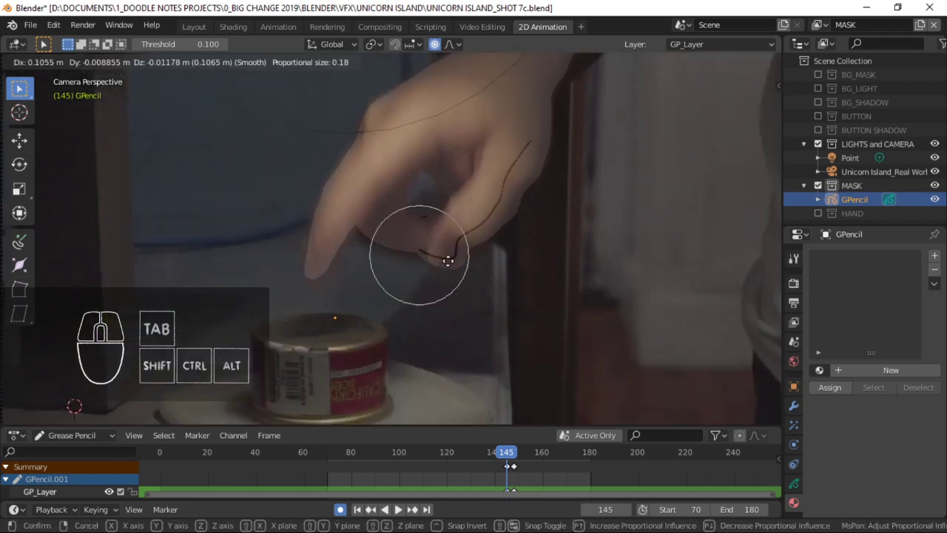
{"action": "left_click", "coordinate": [438, 267]}
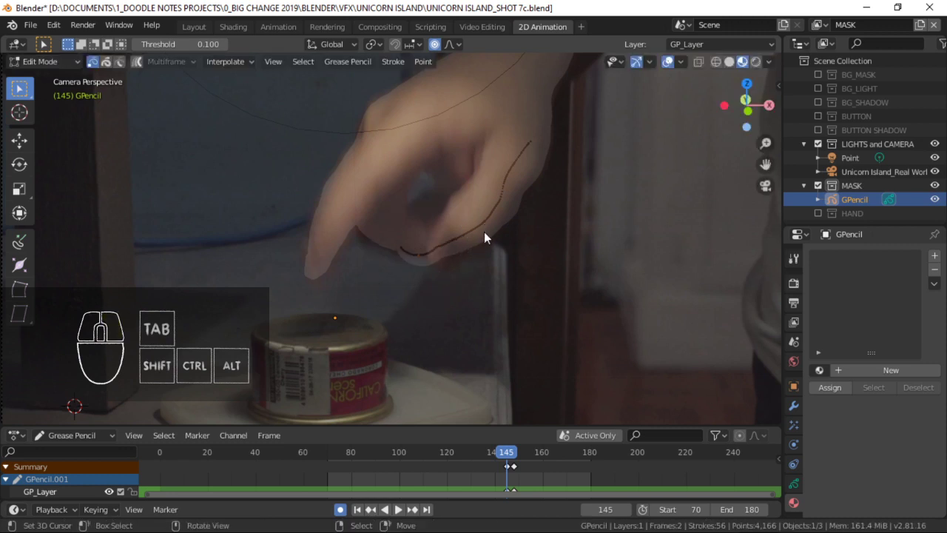
Reshape the short stroke along the thumb's outer edge by moving its middle and upper end with proportional editing.
{"action": "key", "text": "g"}
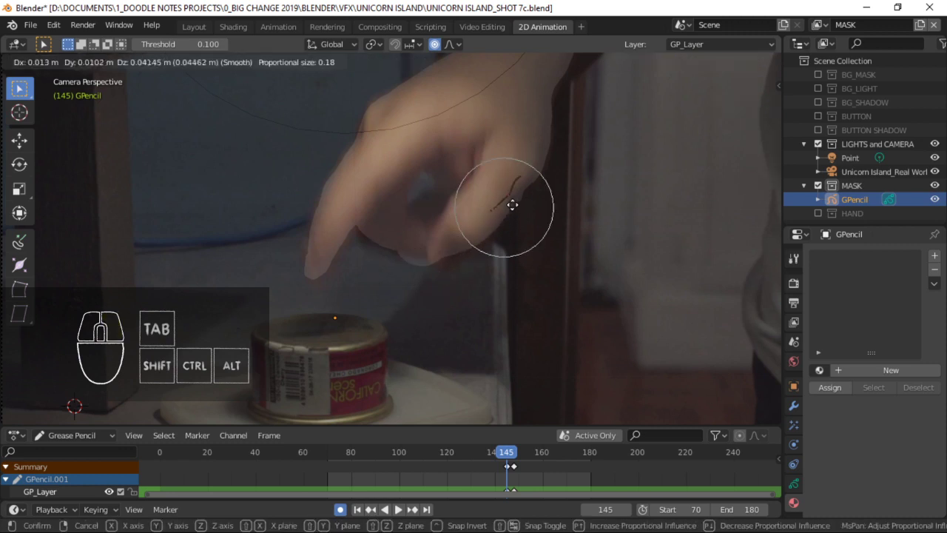
{"action": "left_click", "coordinate": [519, 180]}
{"action": "key", "text": "g"}
{"action": "left_click", "coordinate": [534, 159]}
{"action": "key", "text": "g"}
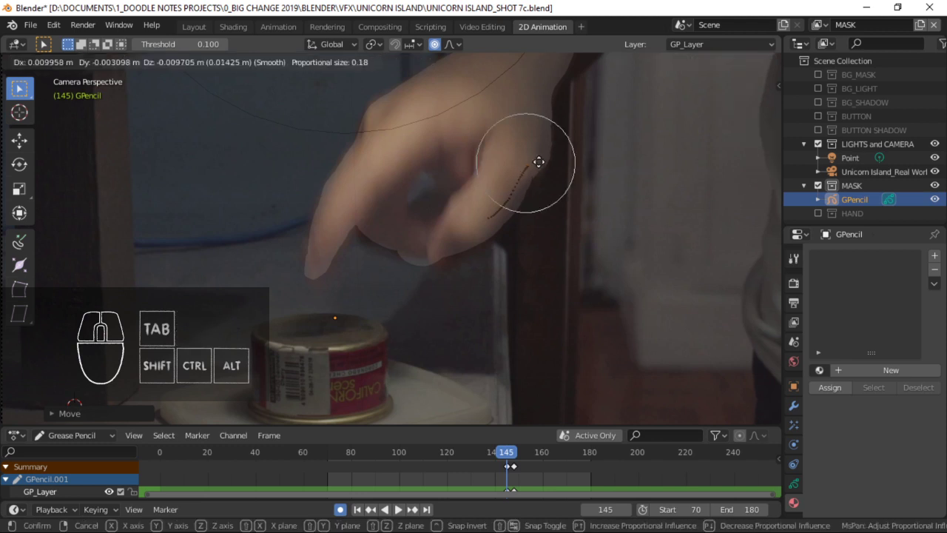
{"action": "left_click", "coordinate": [632, 146]}
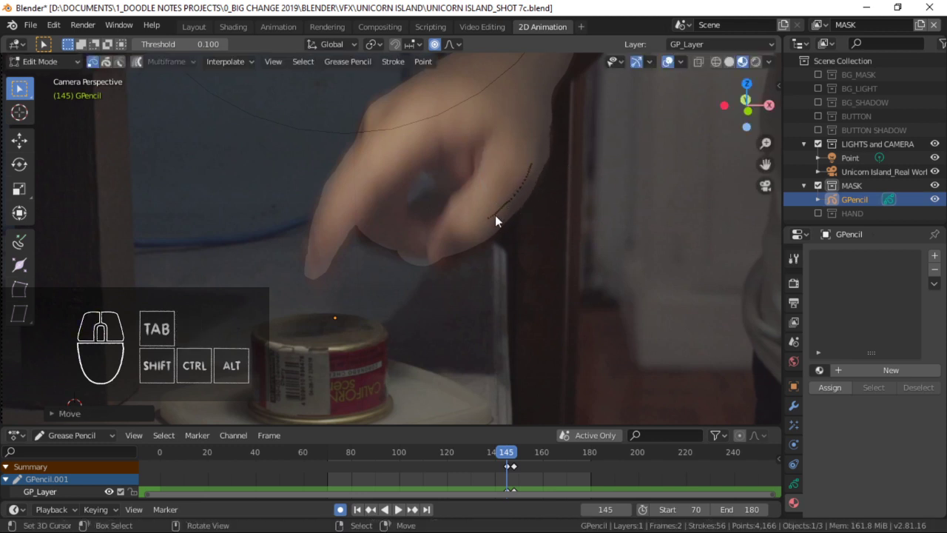
Move the stroke points around the thumb tip and up its outer edge with proportional editing, and save the file.
{"action": "key", "text": "g"}
{"action": "left_click", "coordinate": [434, 259]}
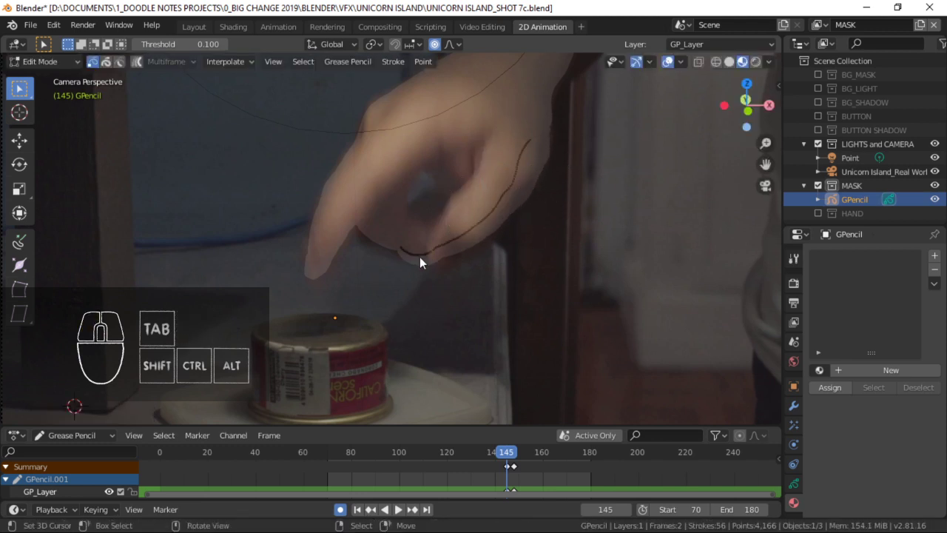
{"action": "key", "text": "g"}
{"action": "left_click", "coordinate": [462, 238]}
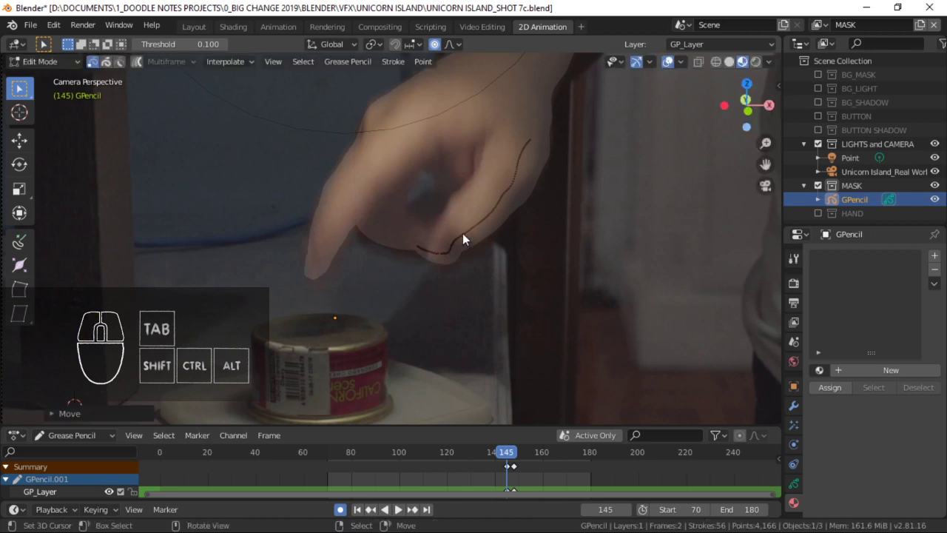
{"action": "key", "text": "g"}
{"action": "left_click", "coordinate": [461, 226]}
{"action": "middle_click_drag", "start_coordinate": [315, 321], "coordinate": [290, 266], "text": "shift"}
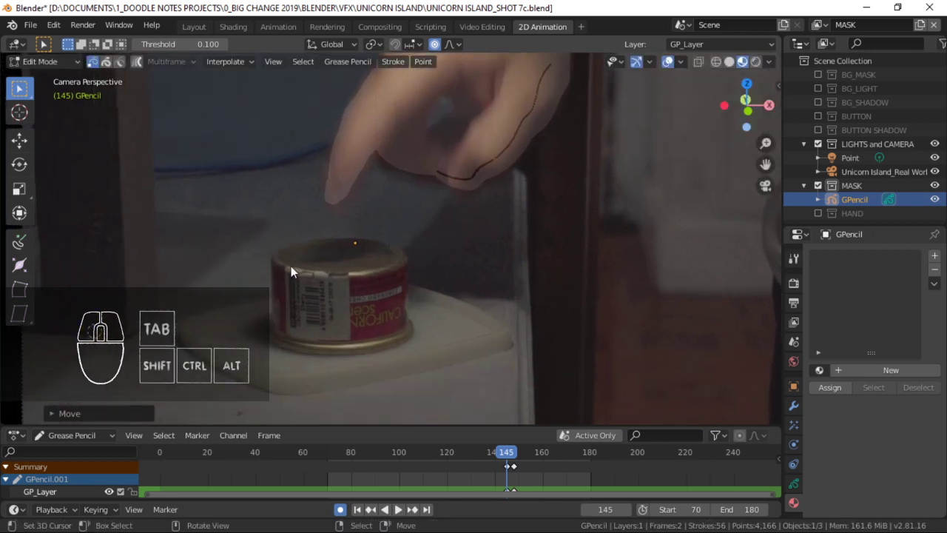
{"action": "middle_click_drag", "start_coordinate": [429, 244], "coordinate": [271, 237], "text": "shift"}
{"action": "middle_click_drag", "start_coordinate": [264, 285], "coordinate": [292, 308], "text": "shift"}
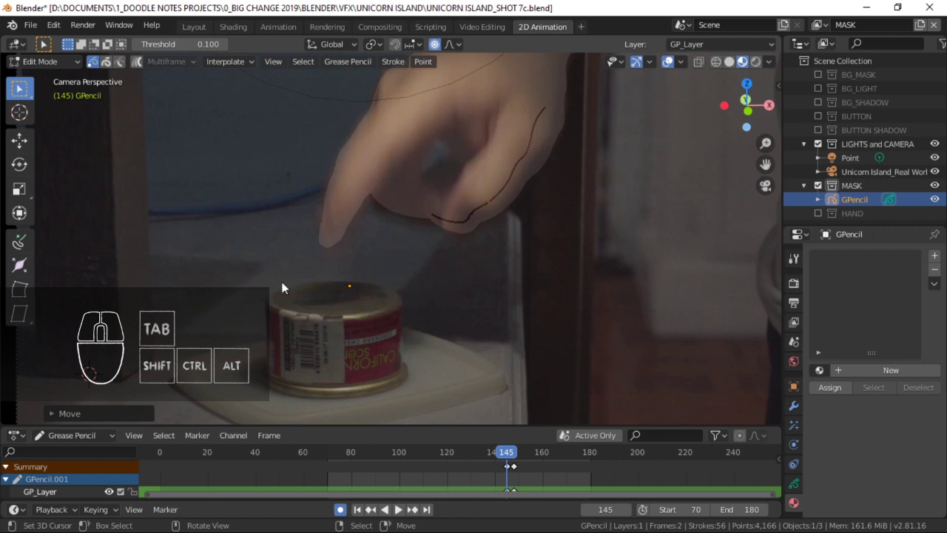
{"action": "middle_click_drag", "start_coordinate": [469, 235], "coordinate": [474, 232], "text": "shift"}
{"action": "key", "text": "ctrl+s"}
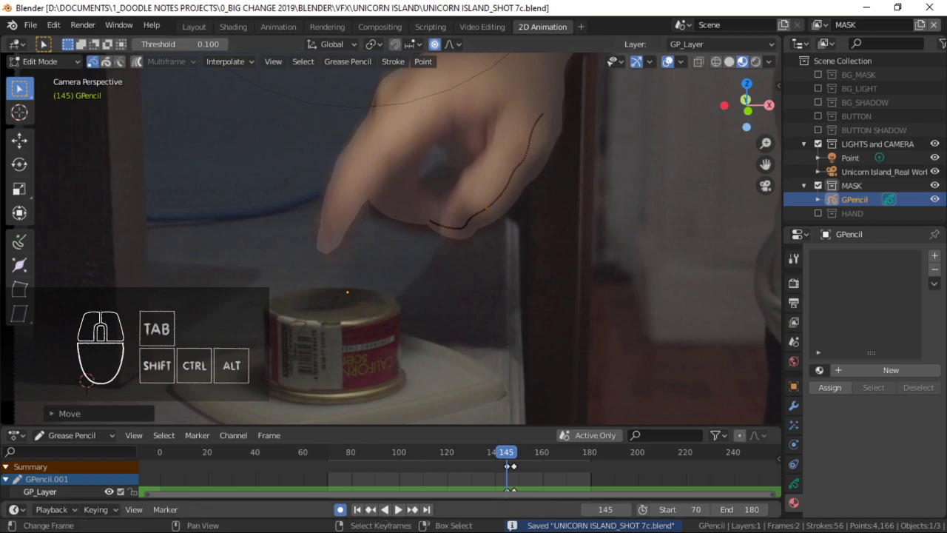
Switch to VLC media player, replay the hand pressing the button in SHOT 7b_0001-0180.mp4, and return to Blender.
{"action": "key", "text": "alt+Tab"}
{"action": "double_click", "coordinate": [515, 283]}
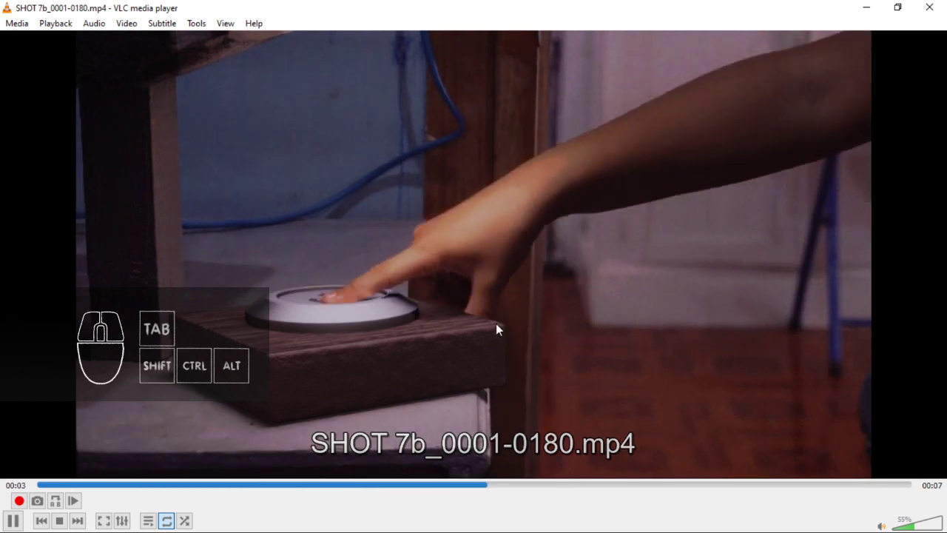
{"action": "key", "text": "space"}
{"action": "left_click", "coordinate": [283, 485]}
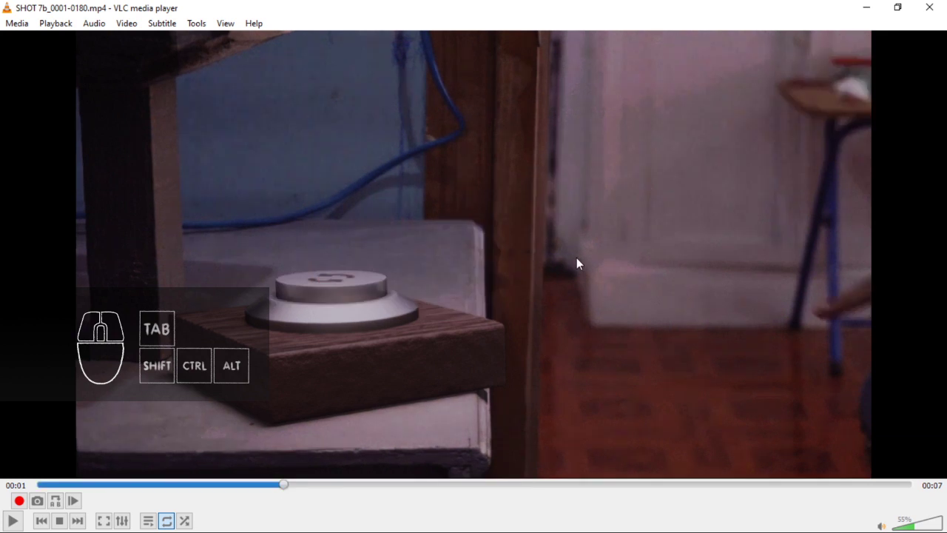
{"action": "key", "text": "space"}
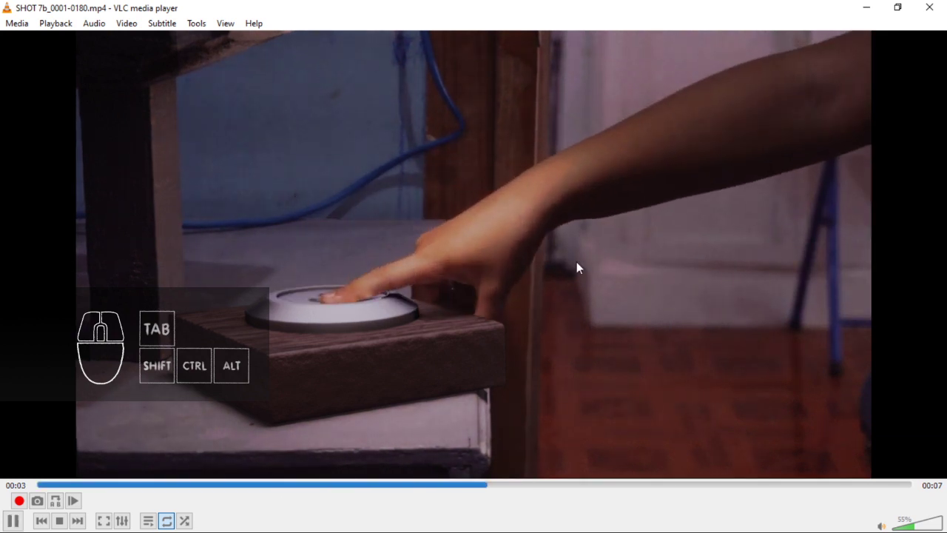
{"action": "key", "text": "space"}
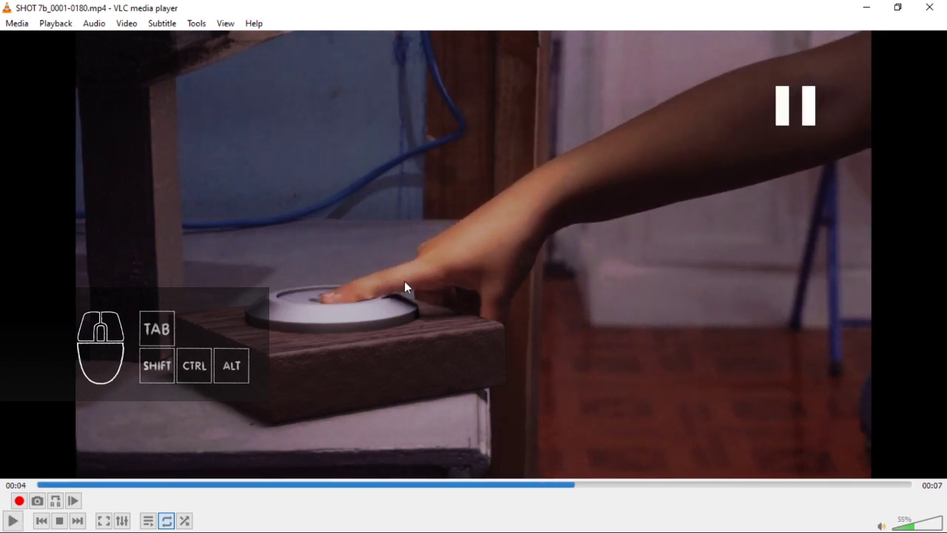
{"action": "left_click", "coordinate": [272, 484]}
{"action": "key", "text": "space"}
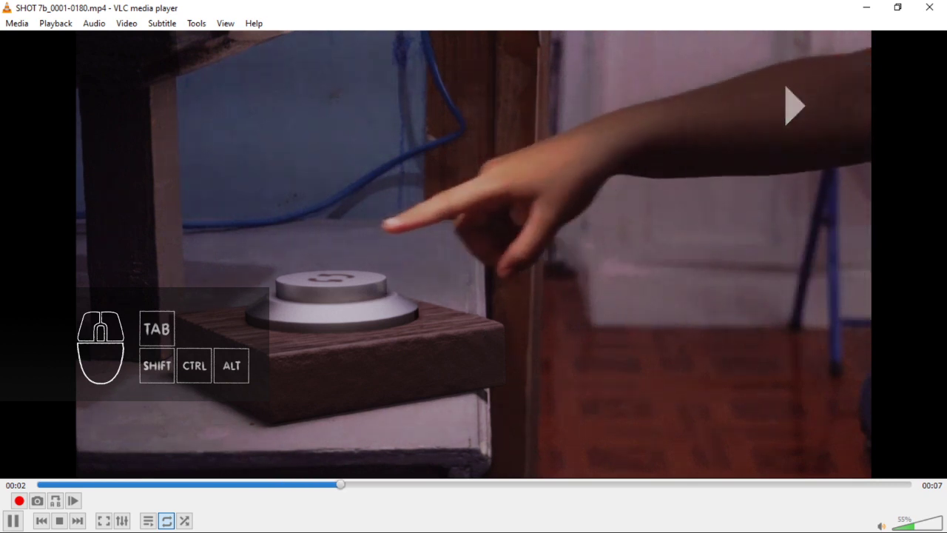
{"action": "key", "text": "space"}
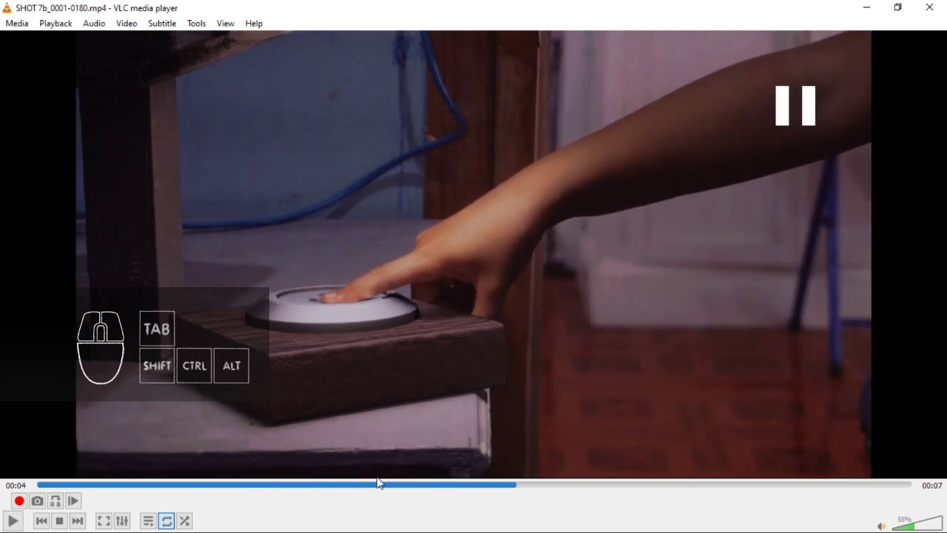
{"action": "left_click", "coordinate": [943, 6]}
{"action": "left_click", "coordinate": [676, 10]}
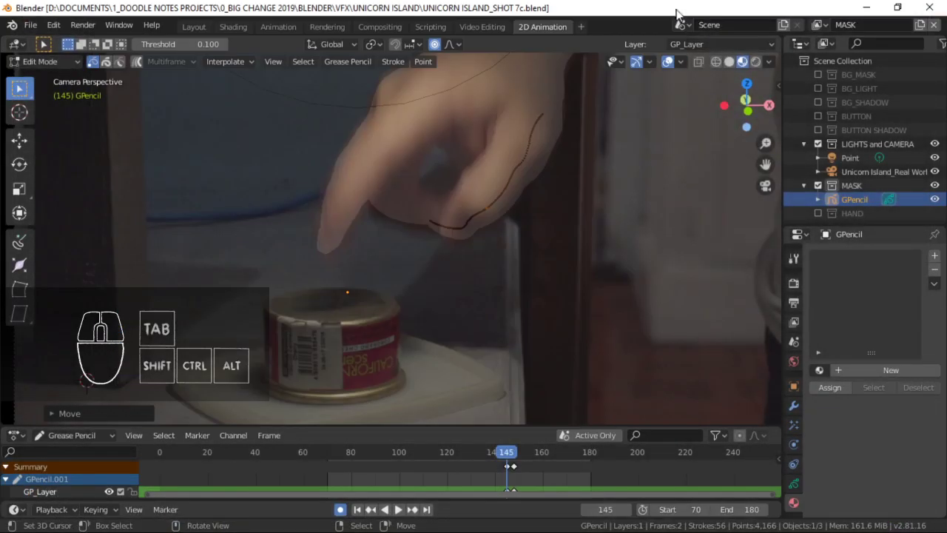
Rotate and move the stroke points near the index fingertip with proportional editing to follow the finger's lower edge.
{"action": "mouse_move", "coordinate": [504, 248]}
{"action": "middle_mouse_down", "text": "ctrl"}
{"action": "mouse_move", "coordinate": [476, 207]}
{"action": "mouse_move", "coordinate": [511, 239]}
{"action": "middle_mouse_up", "text": "ctrl"}
{"action": "mouse_move", "coordinate": [495, 237]}
{"action": "middle_mouse_down", "text": "ctrl"}
{"action": "mouse_move", "coordinate": [486, 248]}
{"action": "mouse_move", "coordinate": [494, 269]}
{"action": "middle_mouse_up", "text": "ctrl"}
{"action": "middle_click_drag", "start_coordinate": [572, 236], "coordinate": [571, 231], "text": "shift"}
{"action": "middle_click_drag", "start_coordinate": [454, 231], "coordinate": [440, 254], "text": "ctrl"}
{"action": "right_click", "coordinate": [386, 282]}
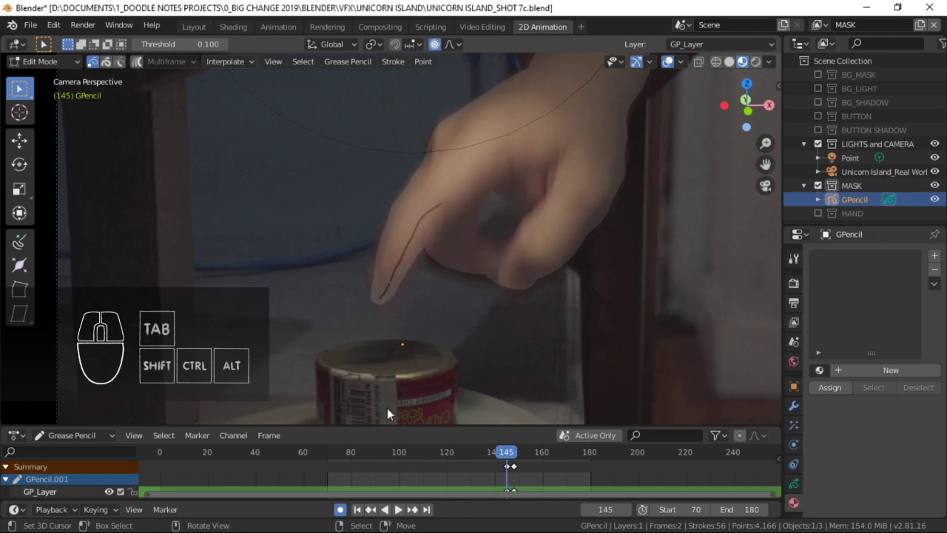
{"action": "middle_click_drag", "start_coordinate": [418, 380], "coordinate": [428, 316], "text": "shift"}
{"action": "middle_click_drag", "start_coordinate": [458, 287], "coordinate": [469, 343], "text": "shift"}
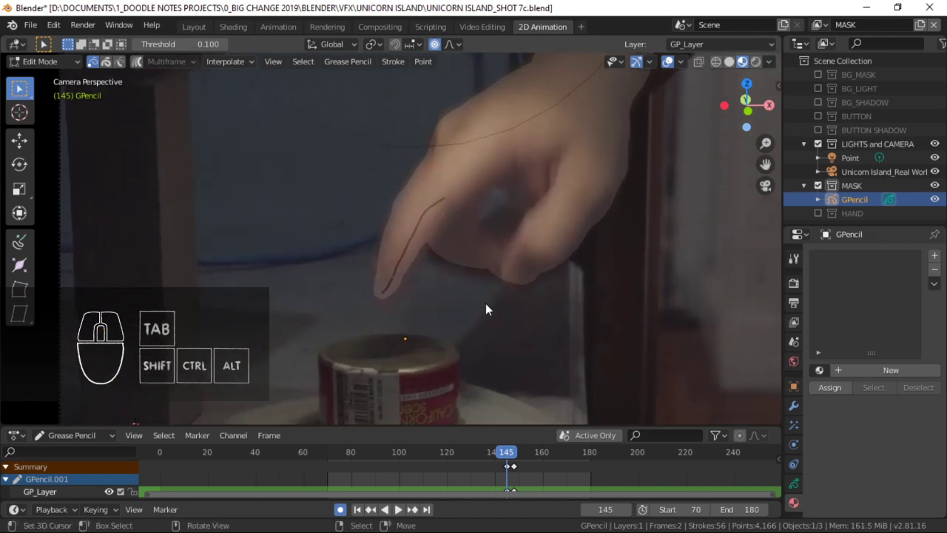
{"action": "key", "text": "r"}
{"action": "key", "text": "g"}
{"action": "left_click", "coordinate": [560, 297]}
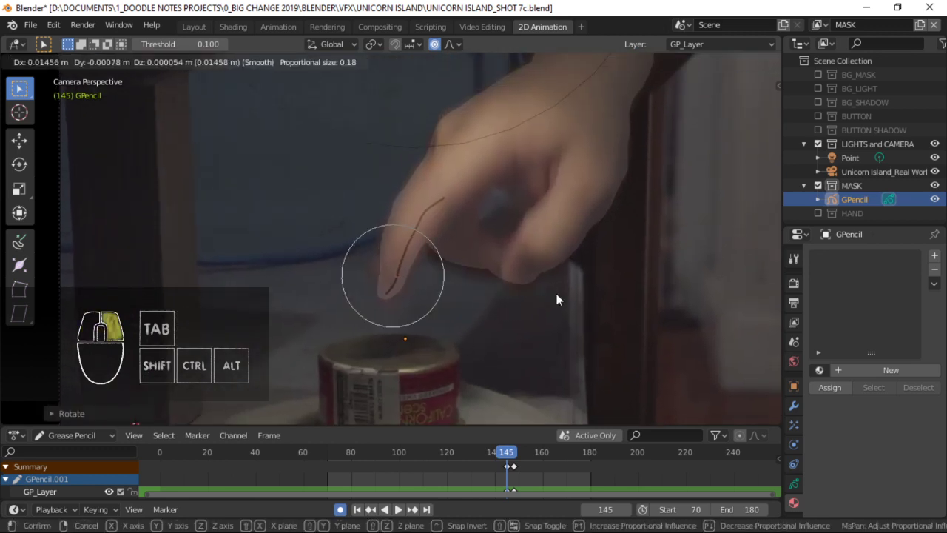
{"action": "key", "text": "r"}
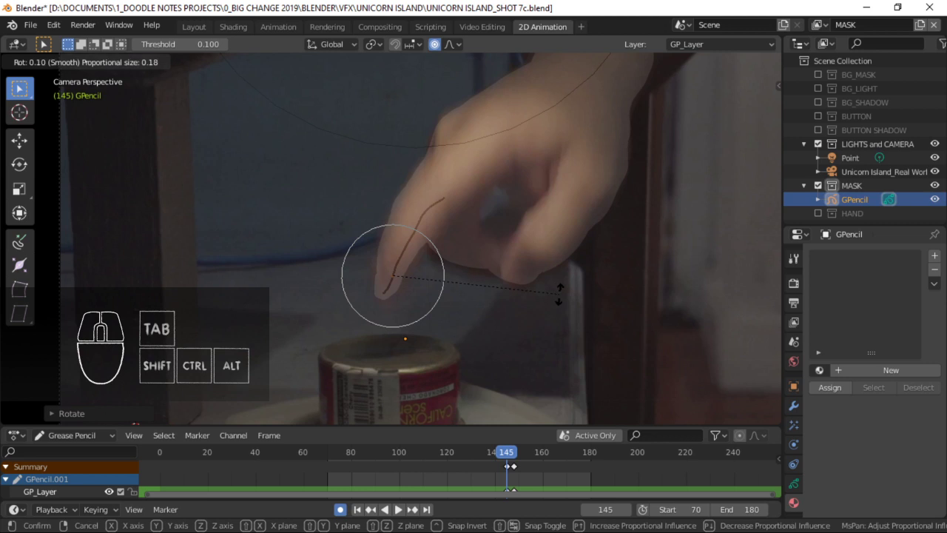
{"action": "left_click", "coordinate": [562, 294]}
{"action": "key", "text": "r"}
{"action": "left_click", "coordinate": [592, 280]}
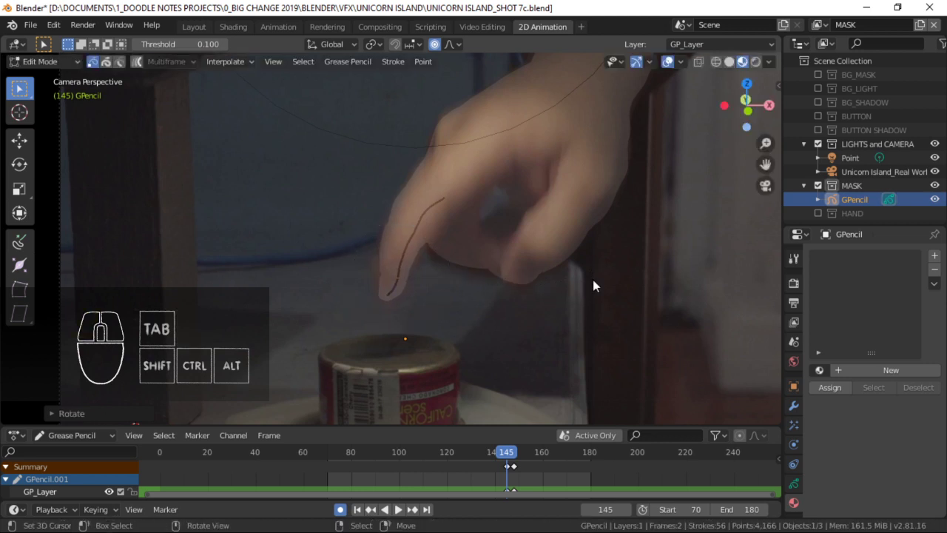
{"action": "key", "text": "g"}
{"action": "left_click", "coordinate": [592, 280]}
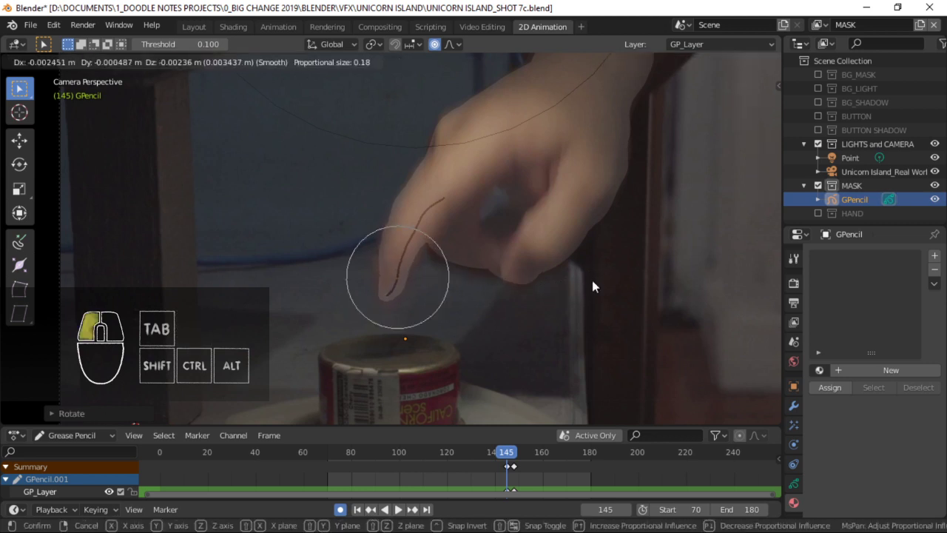
Adjust the index-finger end of the stroke beneath the curled fingers and save the file.
{"action": "left_click", "coordinate": [420, 232]}
{"action": "key", "text": "g"}
{"action": "left_click", "coordinate": [423, 233]}
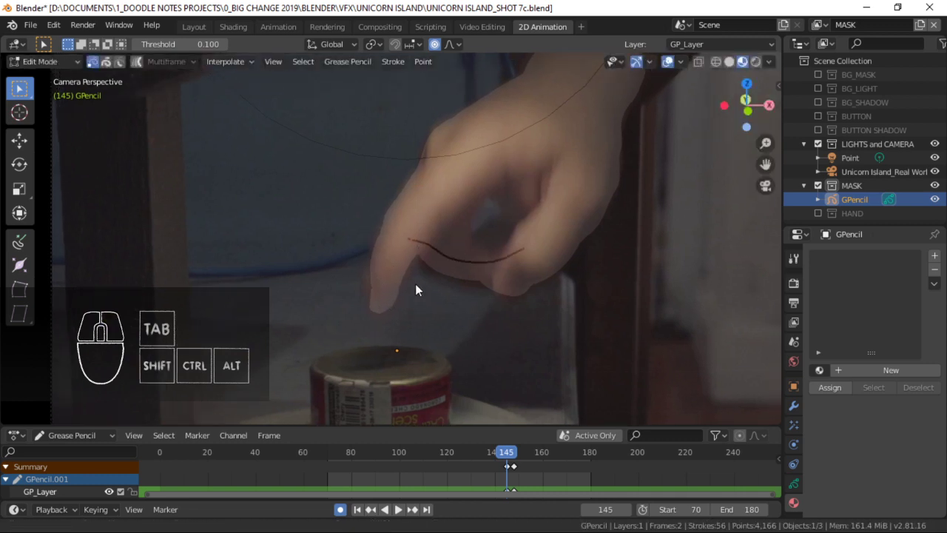
{"action": "mouse_move", "coordinate": [385, 234]}
{"action": "middle_mouse_down", "text": "shift"}
{"action": "mouse_move", "coordinate": [435, 204]}
{"action": "mouse_move", "coordinate": [418, 266]}
{"action": "middle_mouse_up", "text": "shift"}
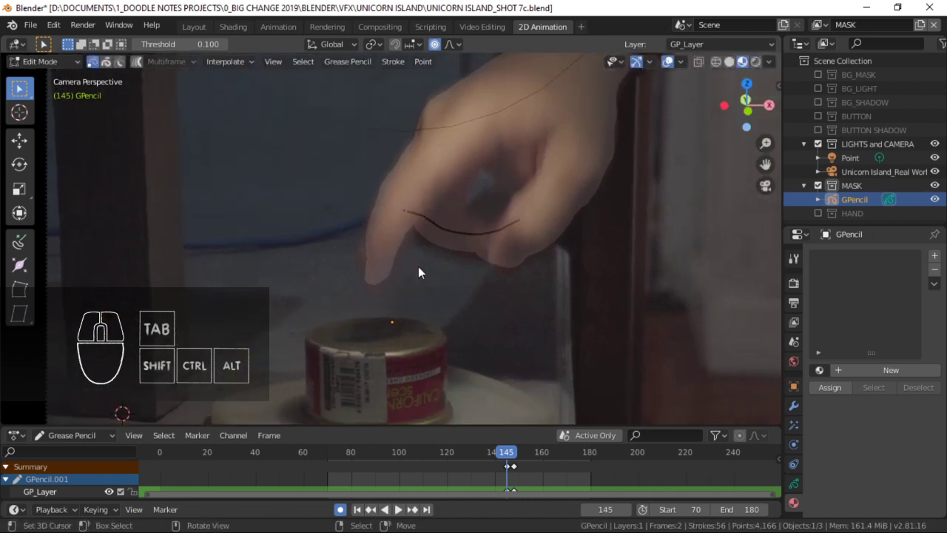
{"action": "middle_click_drag", "start_coordinate": [464, 232], "coordinate": [433, 244], "text": "shift"}
{"action": "middle_click_drag", "start_coordinate": [497, 213], "coordinate": [515, 204], "text": "shift"}
{"action": "key", "text": "ctrl+s"}
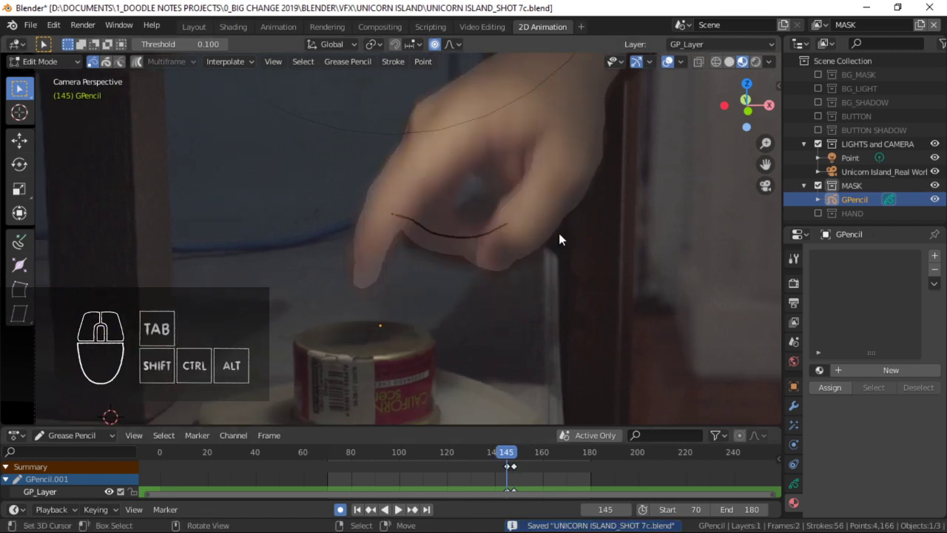
Go to frame 142 and move and rotate all mask strokes to align them with the hand.
{"action": "key", "text": "Left"}
{"action": "key", "text": "Left"}
{"action": "key", "text": "Left"}
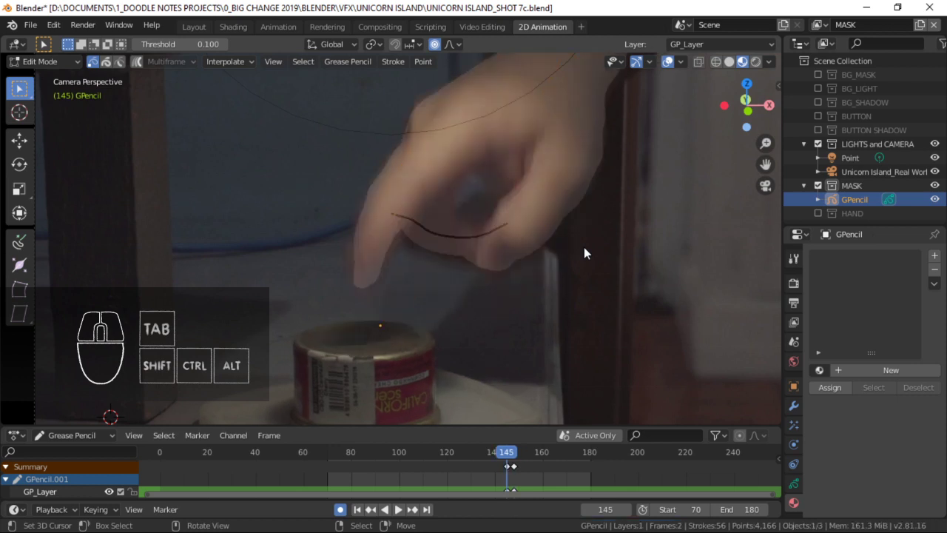
{"action": "mouse_move", "coordinate": [545, 186]}
{"action": "middle_mouse_down", "text": "shift"}
{"action": "mouse_move", "coordinate": [497, 227]}
{"action": "mouse_move", "coordinate": [435, 241]}
{"action": "middle_mouse_up", "text": "shift"}
{"action": "key", "text": "a"}
{"action": "key", "text": "g"}
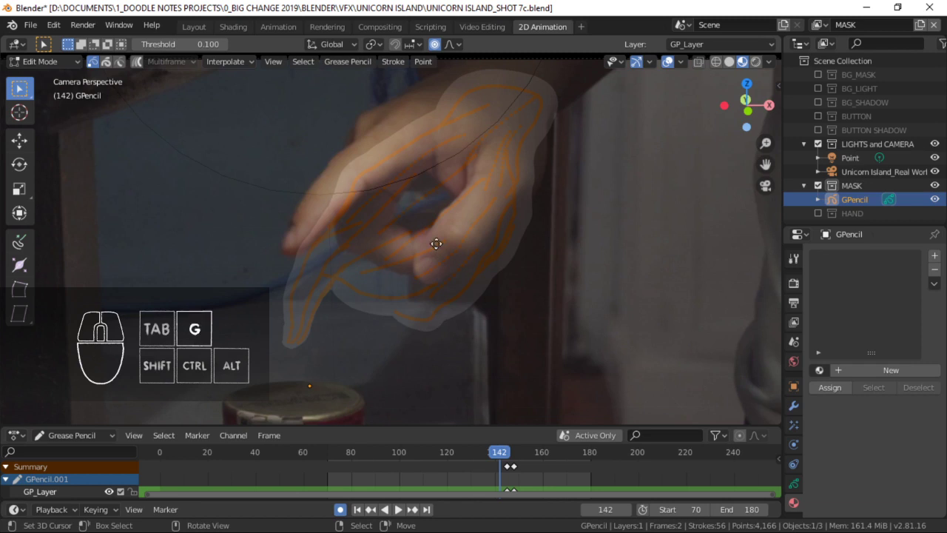
{"action": "left_click", "coordinate": [466, 153]}
{"action": "key", "text": "r"}
{"action": "left_click", "coordinate": [527, 153]}
{"action": "middle_click_drag", "start_coordinate": [527, 153], "coordinate": [522, 217], "text": "shift"}
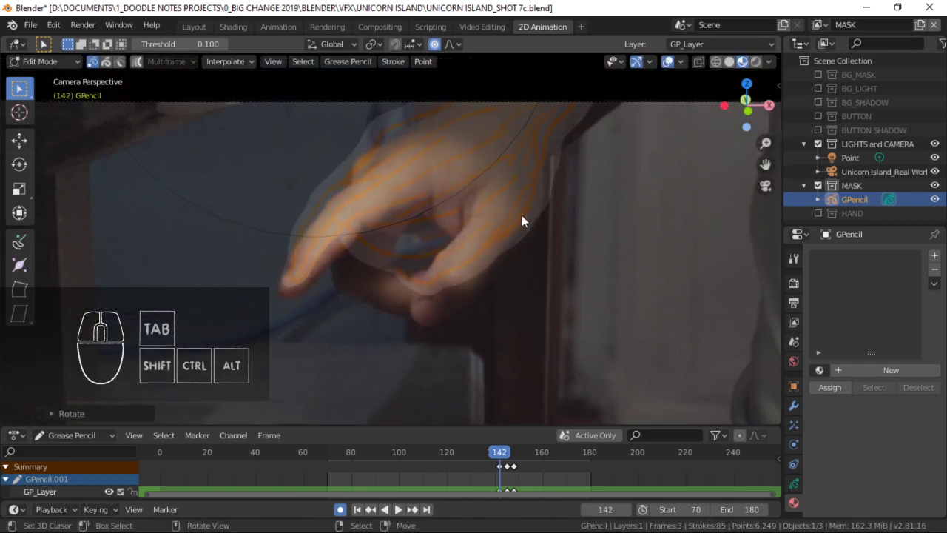
{"action": "key", "text": "g"}
{"action": "left_click", "coordinate": [522, 240]}
Check the mask with the camera background image's depth set to Back, restore Front, and return to editing the Grease Pencil strokes.
{"action": "key", "text": "Tab"}
{"action": "middle_click_drag", "start_coordinate": [608, 200], "coordinate": [556, 211], "text": "ctrl"}
{"action": "right_click", "coordinate": [653, 129]}
{"action": "scroll", "coordinate": [840, 436], "scroll_direction": "down", "scroll_amount": 3}
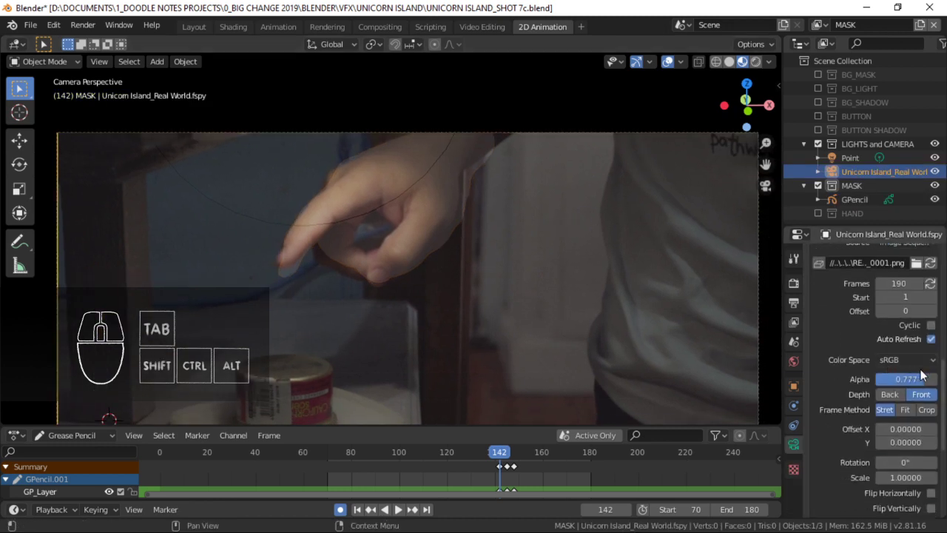
{"action": "left_click", "coordinate": [890, 395]}
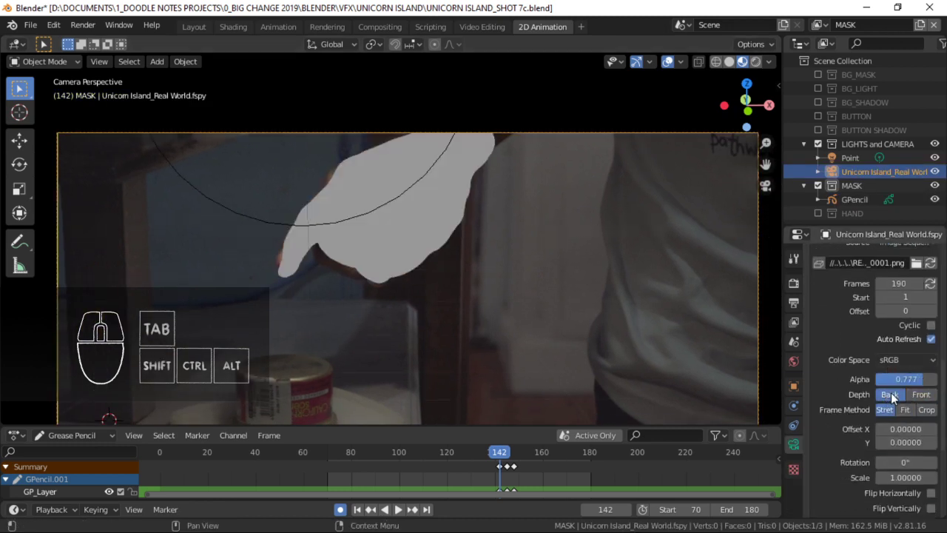
{"action": "left_click", "coordinate": [921, 395]}
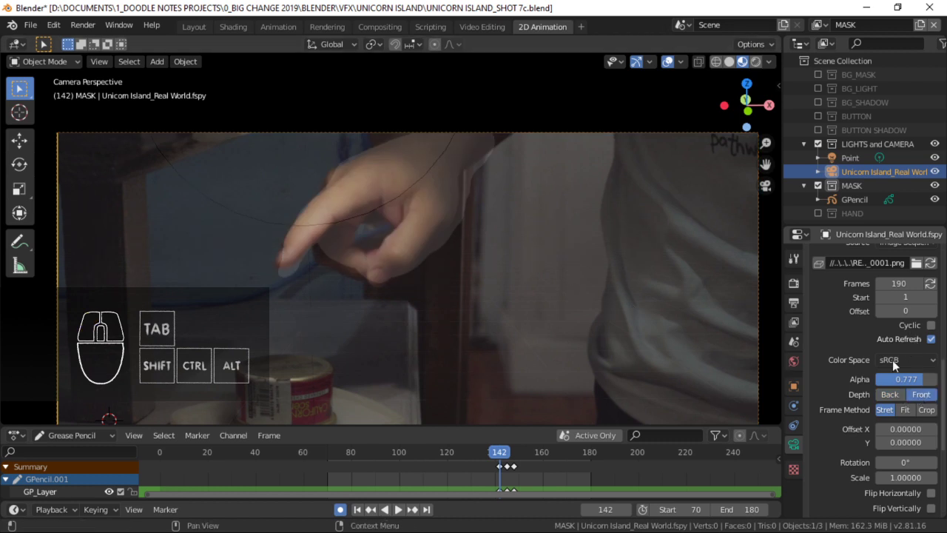
{"action": "middle_click_drag", "start_coordinate": [537, 246], "coordinate": [445, 250], "text": "shift"}
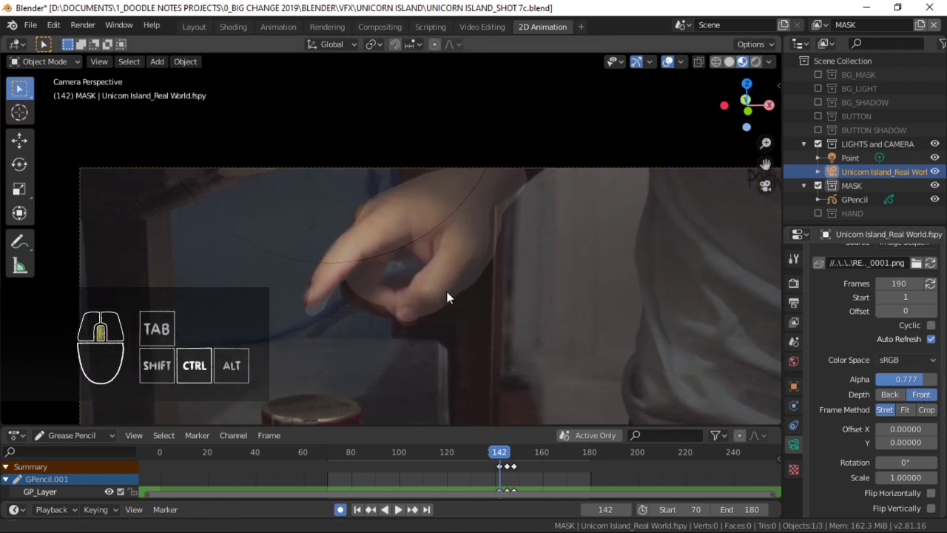
{"action": "right_click", "coordinate": [469, 253]}
{"action": "key", "text": "Tab"}
Select only the stroke points at the index fingertip and move them with proportional editing onto the finger's tip.
{"action": "middle_click_drag", "start_coordinate": [439, 287], "coordinate": [459, 258], "text": "ctrl"}
{"action": "middle_click_drag", "start_coordinate": [459, 259], "coordinate": [473, 247], "text": "shift"}
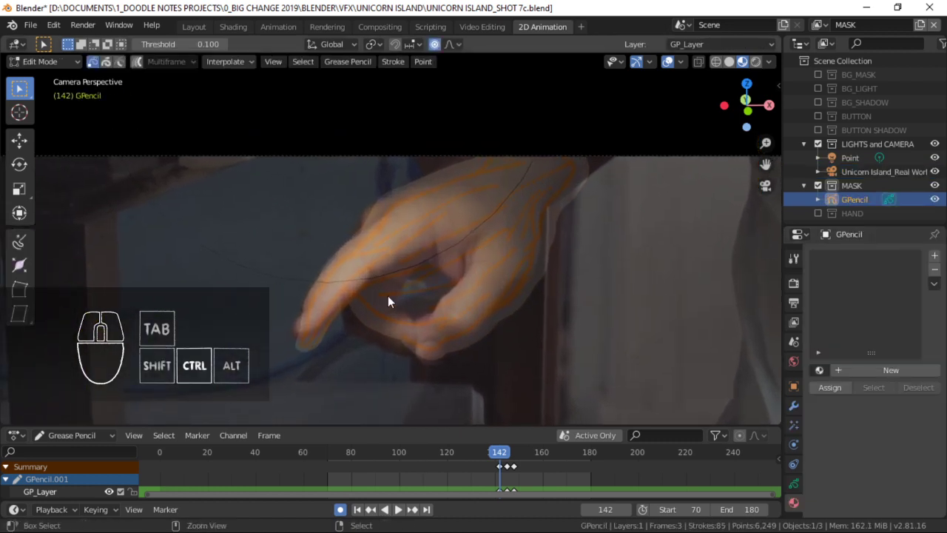
{"action": "middle_click_drag", "start_coordinate": [388, 295], "coordinate": [409, 259], "text": "ctrl"}
{"action": "middle_click_drag", "start_coordinate": [408, 258], "coordinate": [443, 234], "text": "shift"}
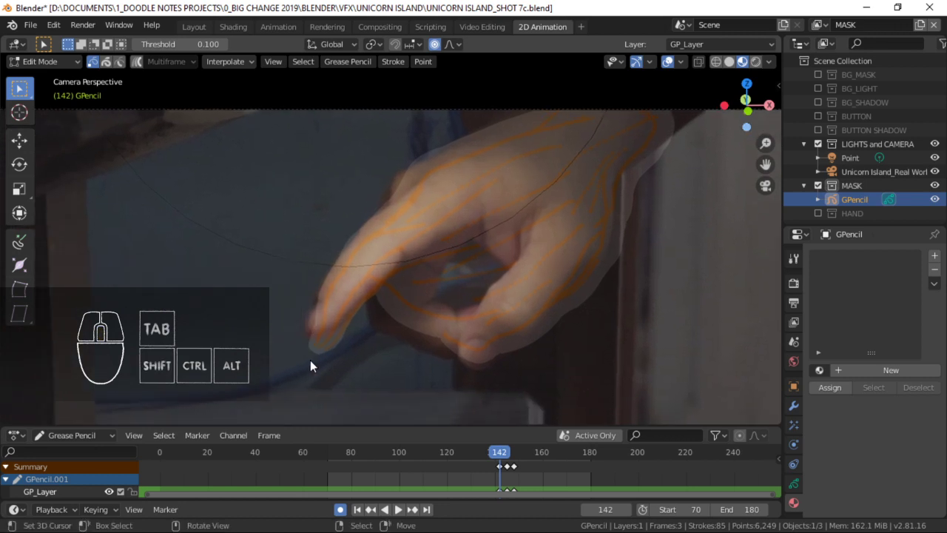
{"action": "key", "text": "alt+a"}
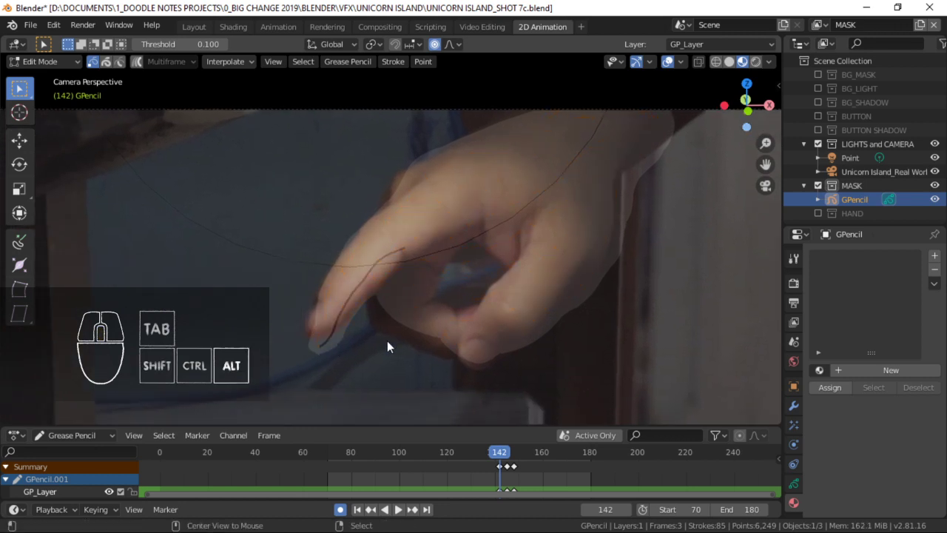
{"action": "key", "text": "c"}
{"action": "mouse_move", "coordinate": [352, 342]}
{"action": "left_mouse_down"}
{"action": "mouse_move", "coordinate": [316, 343]}
{"action": "mouse_move", "coordinate": [322, 350]}
{"action": "left_mouse_up"}
{"action": "key", "text": "g"}
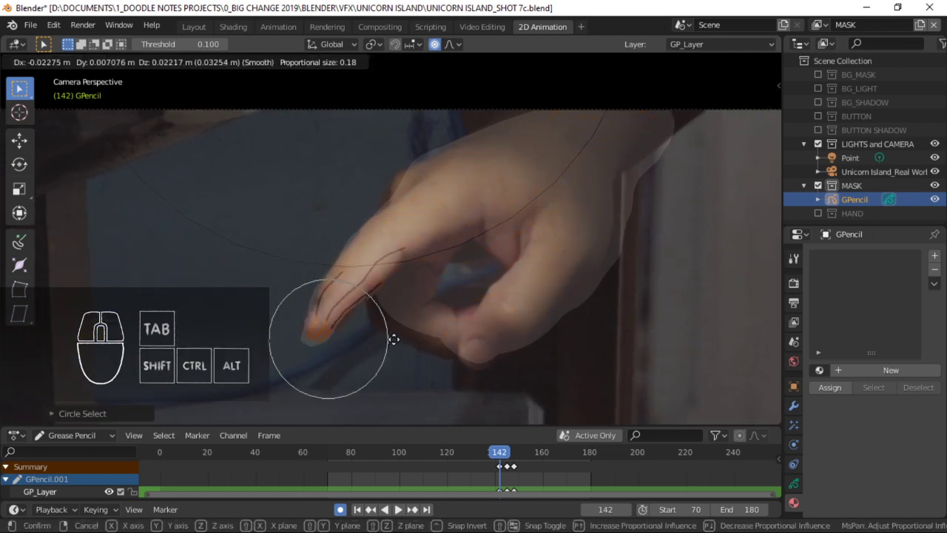
{"action": "left_click", "coordinate": [402, 331]}
Refine individual stroke points along the index finger's outer edge and tip with proportional editing.
{"action": "left_click", "coordinate": [330, 296]}
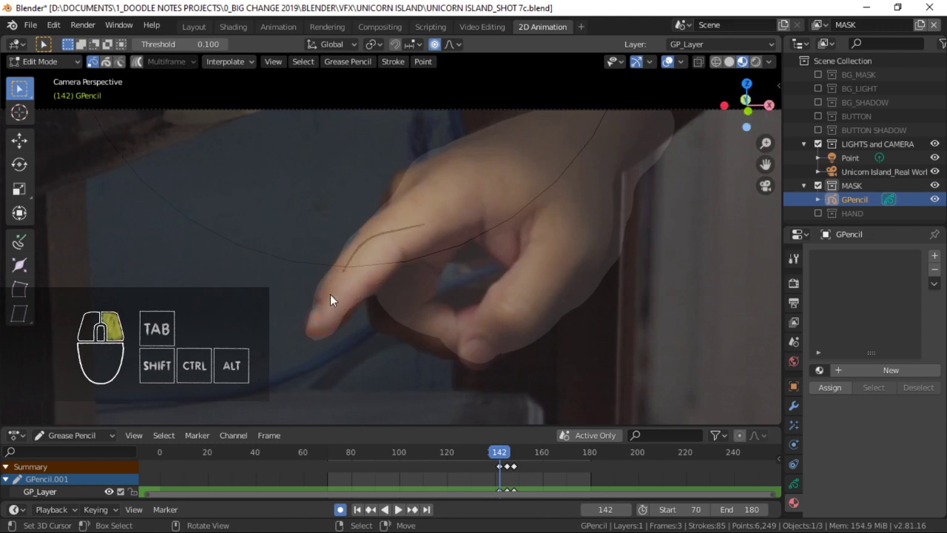
{"action": "key", "text": "g"}
{"action": "left_click", "coordinate": [331, 347]}
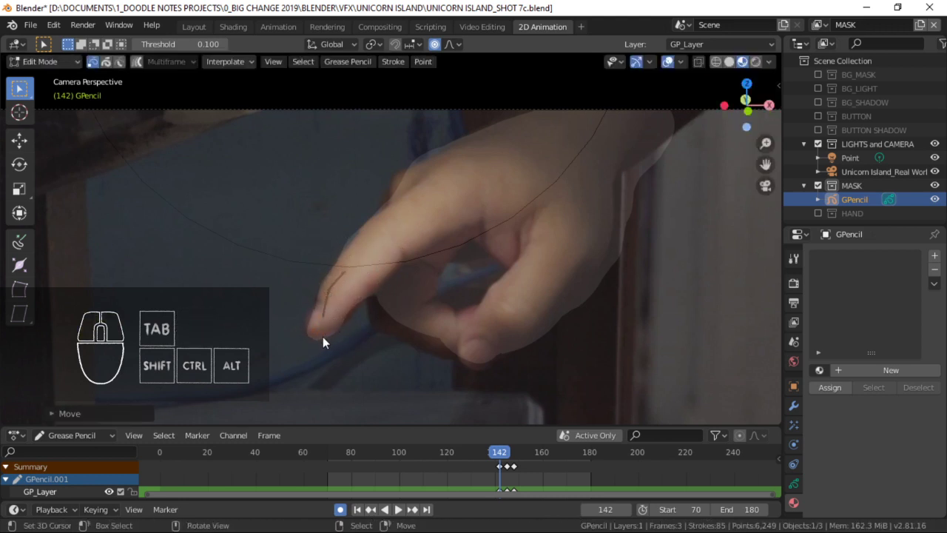
{"action": "left_click", "coordinate": [323, 337]}
{"action": "key", "text": "g"}
{"action": "left_click", "coordinate": [326, 338]}
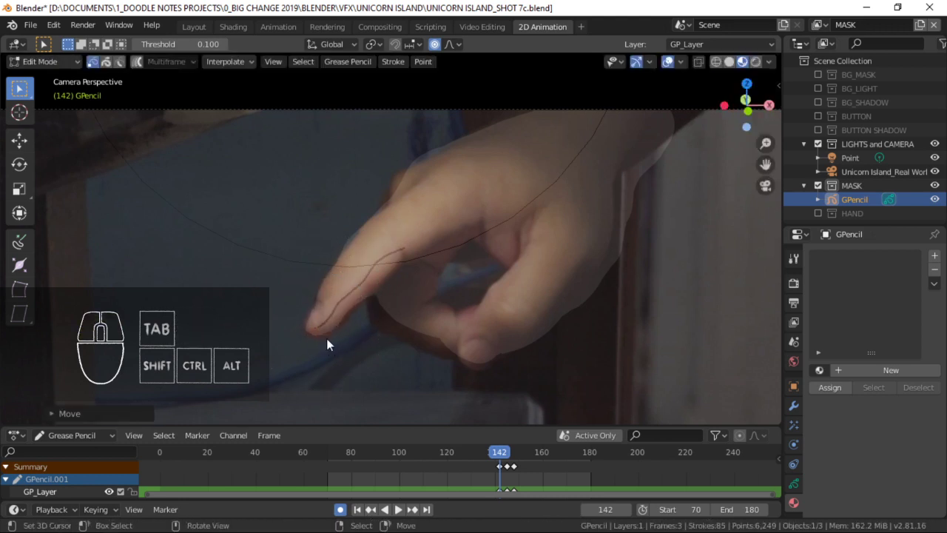
Move the mask stroke points along the index finger's underside and upper edge with proportional editing to match the finger's outline.
{"action": "key", "text": "g"}
{"action": "left_click", "coordinate": [358, 286]}
{"action": "key", "text": "g"}
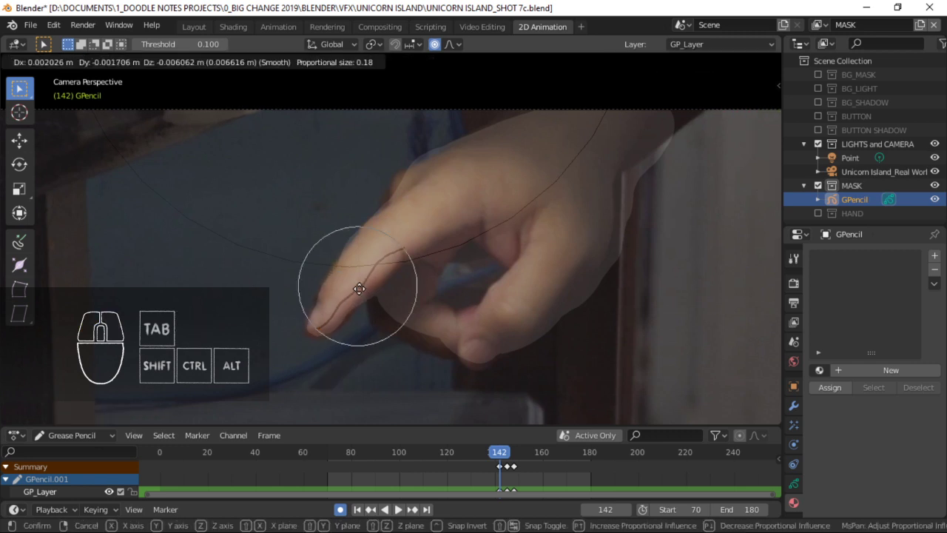
{"action": "left_click", "coordinate": [359, 286]}
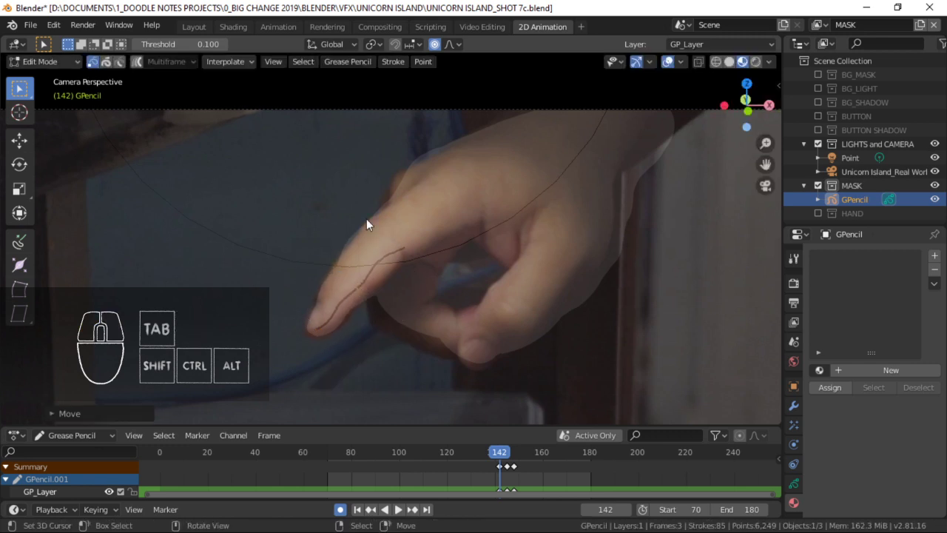
{"action": "left_click", "coordinate": [366, 219]}
{"action": "left_click", "coordinate": [340, 264]}
{"action": "key", "text": "g"}
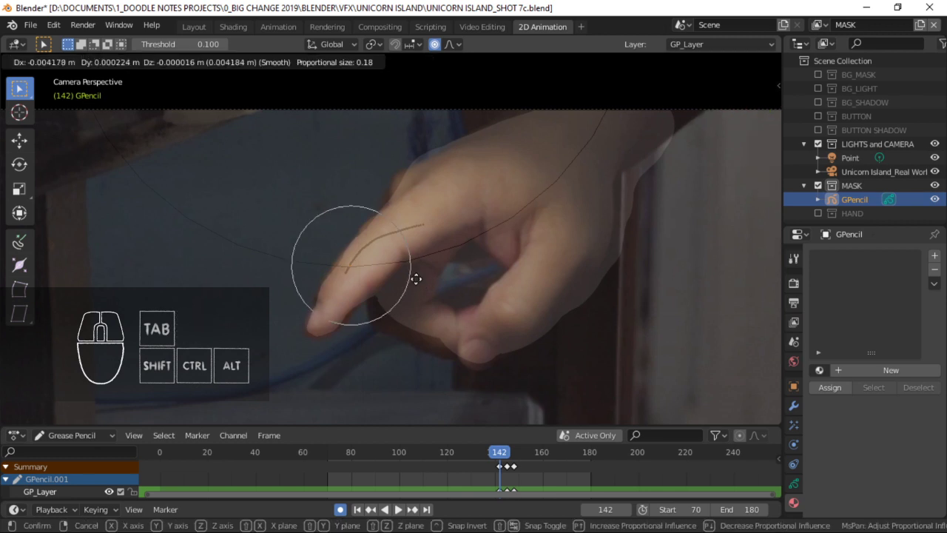
{"action": "left_click", "coordinate": [419, 286]}
{"action": "key", "text": "g"}
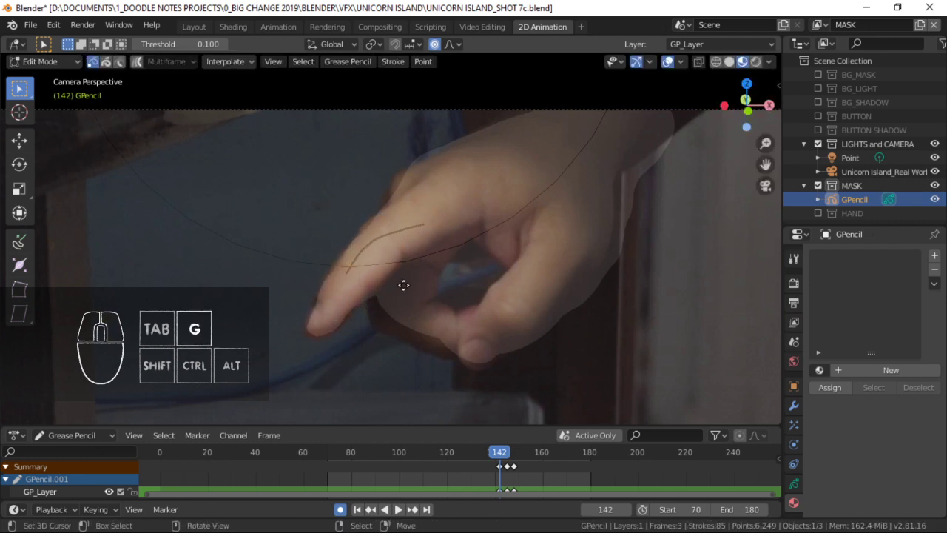
{"action": "left_click", "coordinate": [386, 293]}
Refine the stroke points on the index finger's underside, from the tip back to the curled fingers, with proportional editing.
{"action": "middle_click_drag", "start_coordinate": [385, 295], "coordinate": [385, 256], "text": "ctrl"}
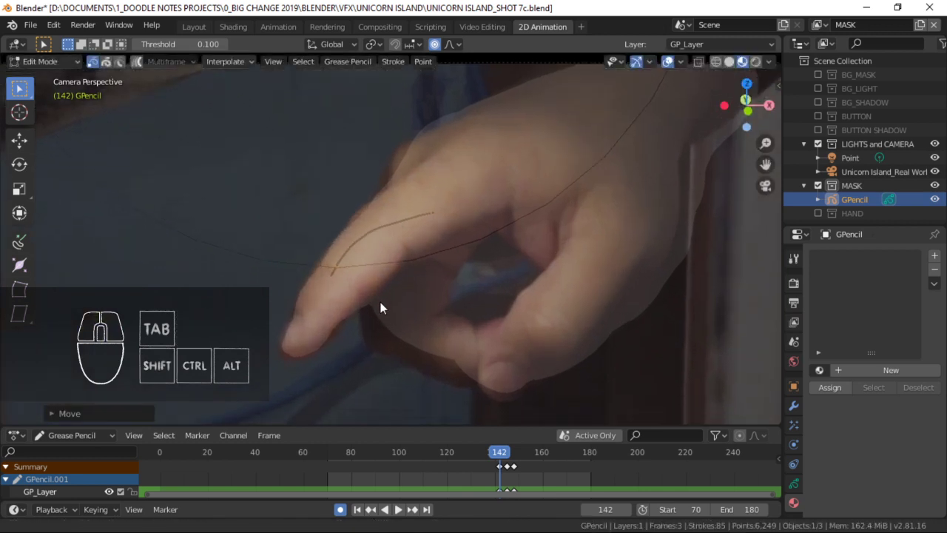
{"action": "right_click", "coordinate": [379, 298]}
{"action": "key", "text": "g"}
{"action": "left_click", "coordinate": [327, 318]}
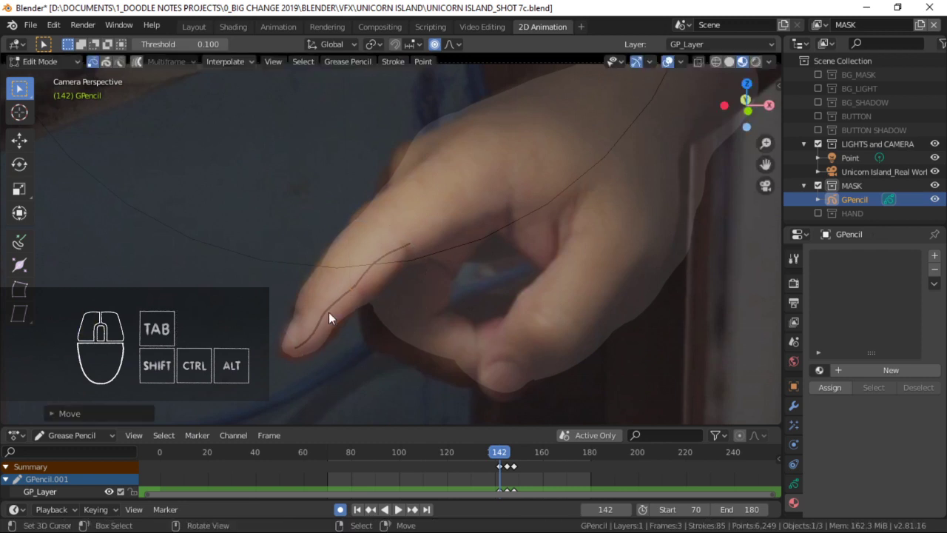
{"action": "key", "text": "g"}
{"action": "left_click", "coordinate": [374, 302]}
{"action": "key", "text": "g"}
{"action": "left_click", "coordinate": [375, 300]}
Pull the stroke along the curled fingers' lower edge outward with proportional editing to fit their contour.
{"action": "key", "text": "g"}
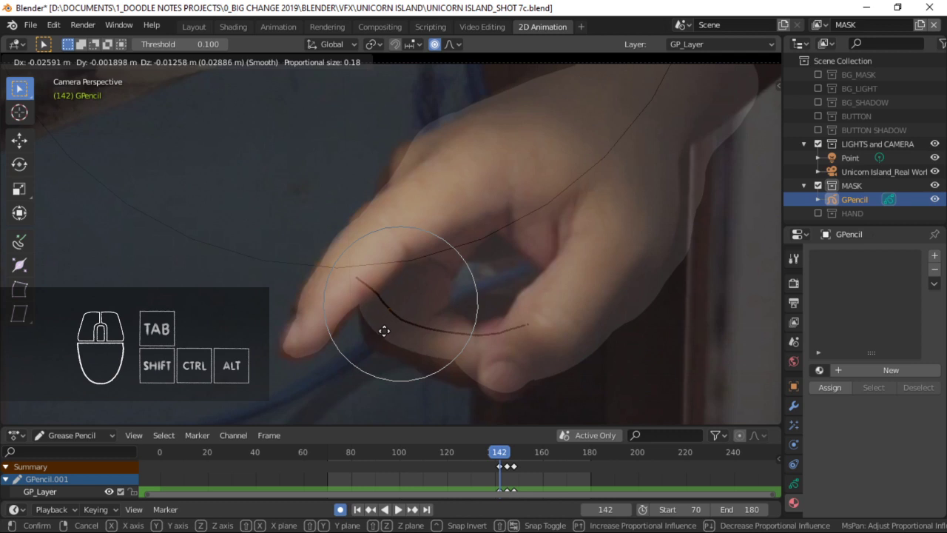
{"action": "left_click", "coordinate": [450, 330]}
{"action": "key", "text": "g"}
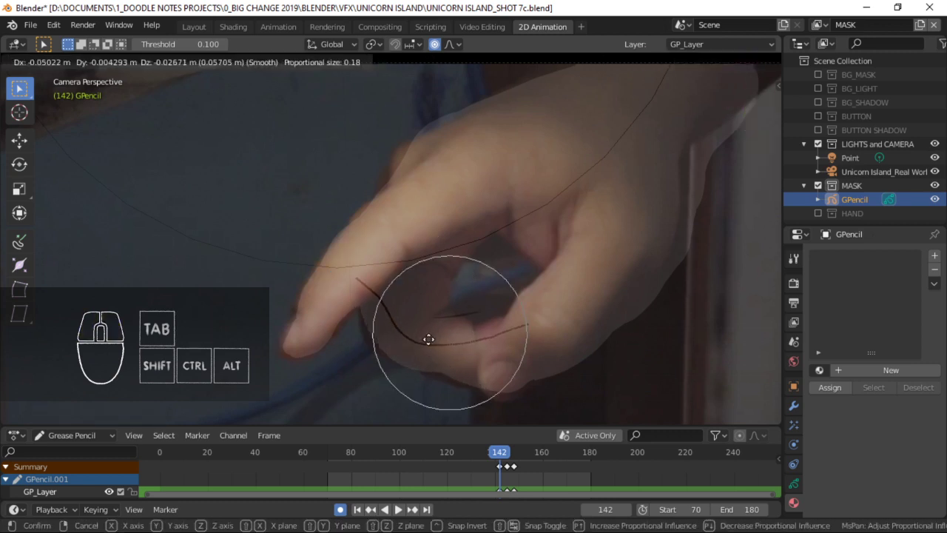
{"action": "left_click", "coordinate": [429, 338]}
{"action": "scroll", "coordinate": [481, 296], "scroll_direction": "down", "scroll_amount": 3}
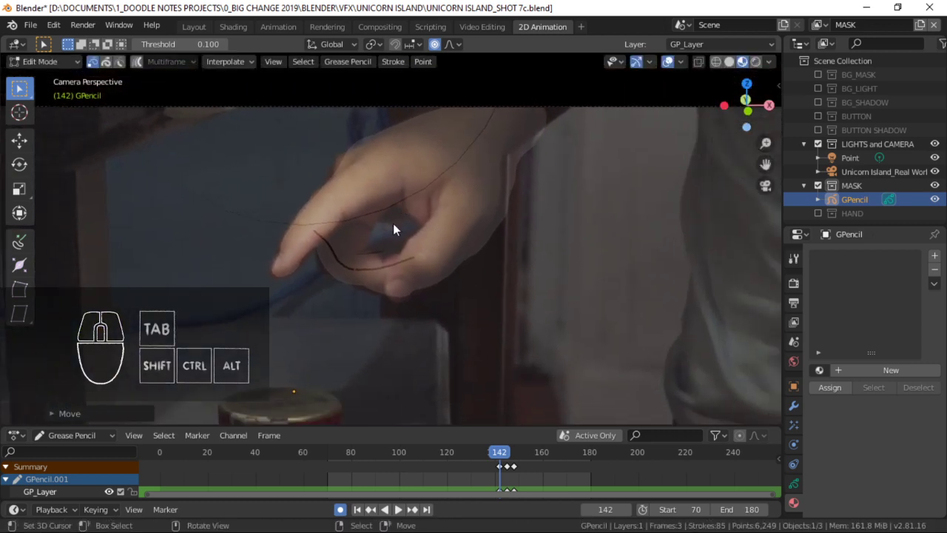
{"action": "scroll", "coordinate": [450, 279], "scroll_direction": "up", "scroll_amount": 3}
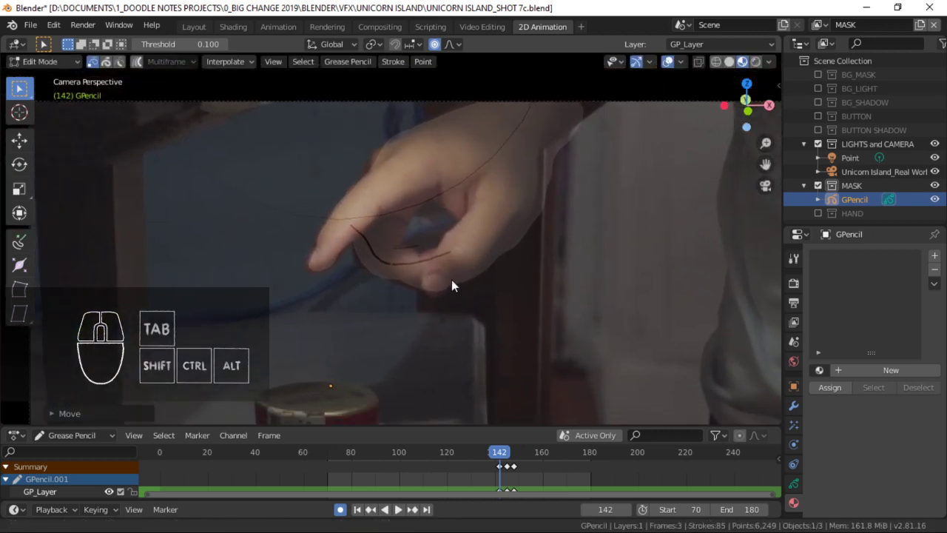
{"action": "key", "text": "g"}
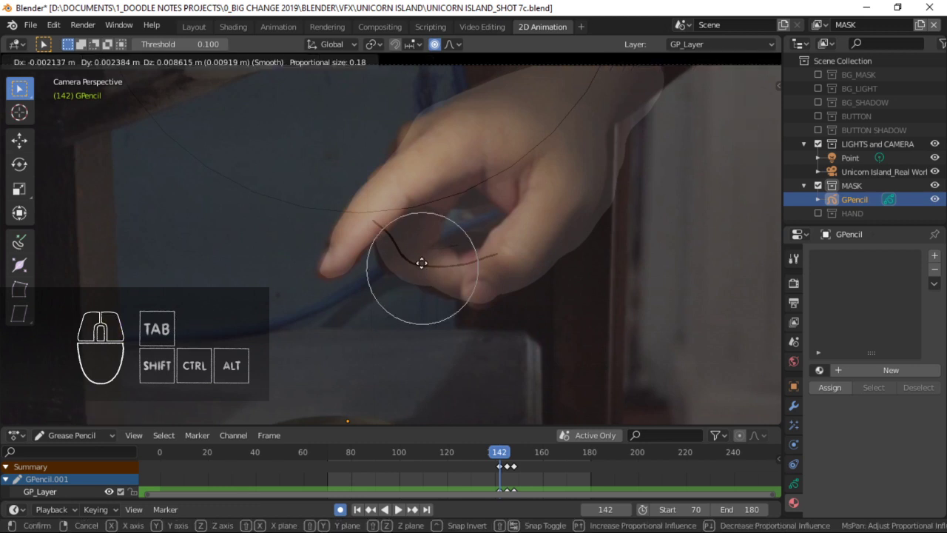
{"action": "left_click", "coordinate": [421, 263]}
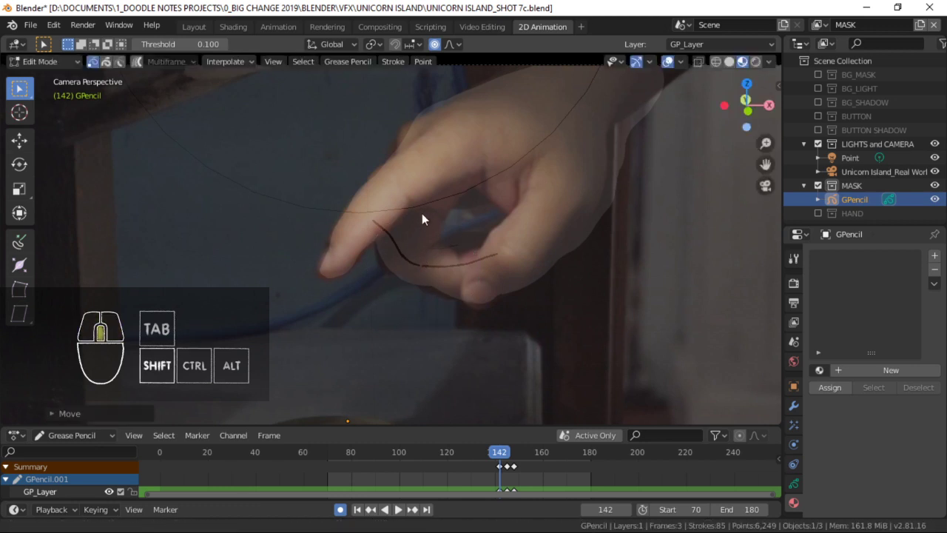
Move the stroke points at the index knuckle and back of the hand onto the hand's upper outline.
{"action": "middle_click_drag", "start_coordinate": [422, 213], "coordinate": [416, 241], "text": "shift"}
{"action": "right_click", "coordinate": [419, 176]}
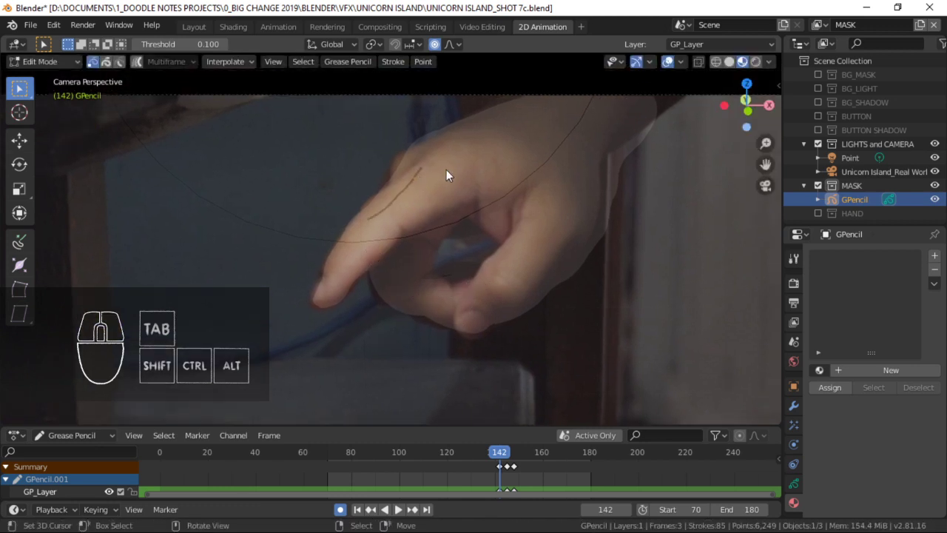
{"action": "key", "text": "g"}
{"action": "left_click", "coordinate": [469, 165]}
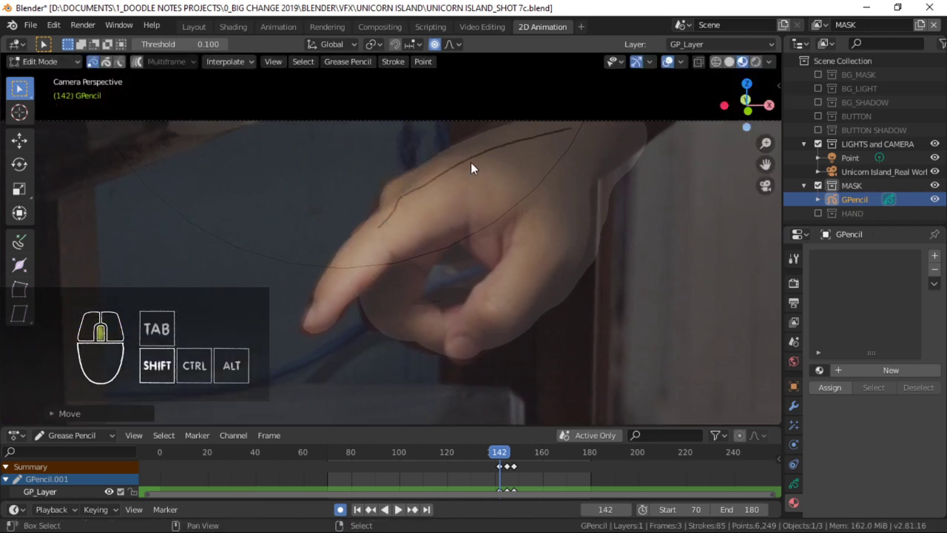
Adjust the stroke points along the hand's wrist-side edge with proportional editing so the mask follows that outline.
{"action": "middle_click_drag", "start_coordinate": [542, 129], "coordinate": [486, 194], "text": "shift"}
{"action": "right_click", "coordinate": [543, 289]}
{"action": "key", "text": "g"}
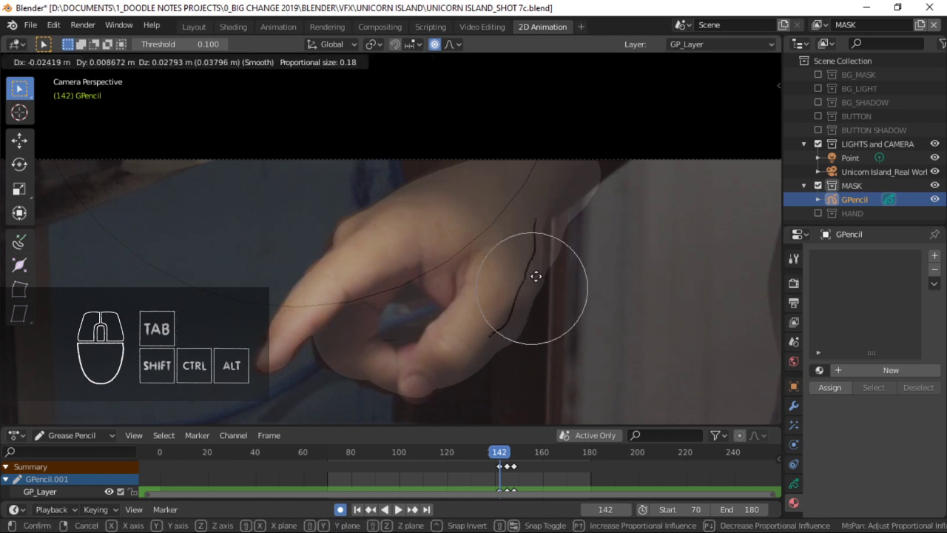
{"action": "left_click", "coordinate": [532, 237]}
{"action": "key", "text": "g"}
{"action": "left_click", "coordinate": [523, 226]}
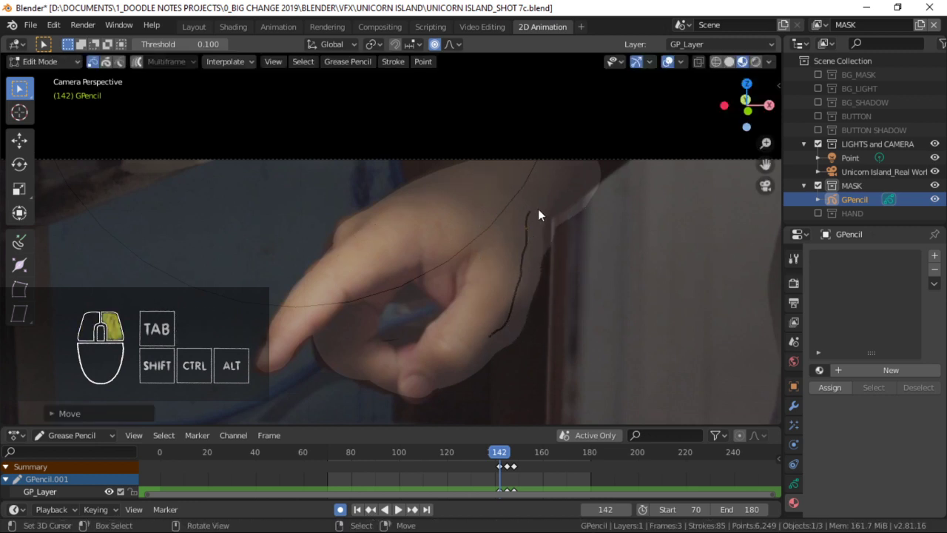
{"action": "right_click", "coordinate": [538, 209]}
{"action": "key", "text": "g"}
{"action": "left_click", "coordinate": [533, 238]}
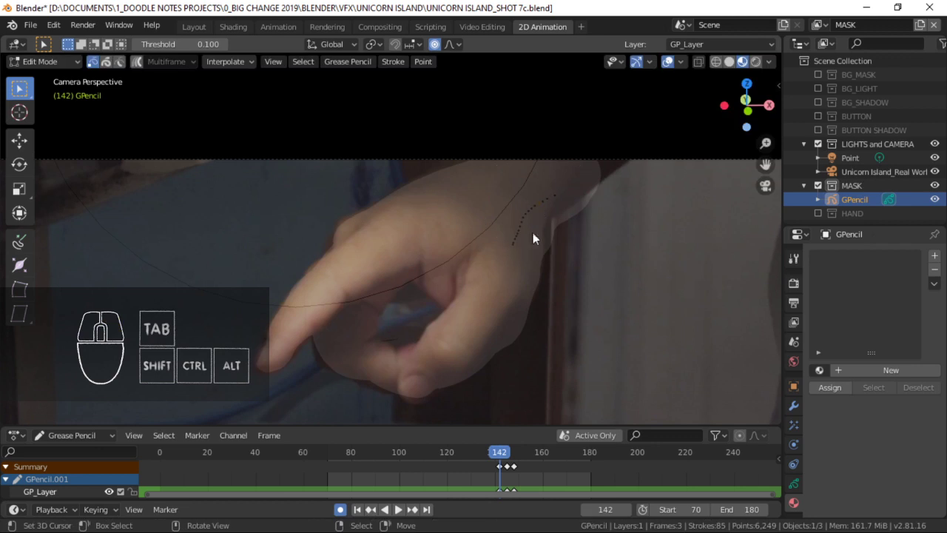
{"action": "key", "text": "g"}
{"action": "right_click", "coordinate": [583, 270]}
{"action": "middle_click_drag", "start_coordinate": [495, 303], "coordinate": [518, 250], "text": "shift"}
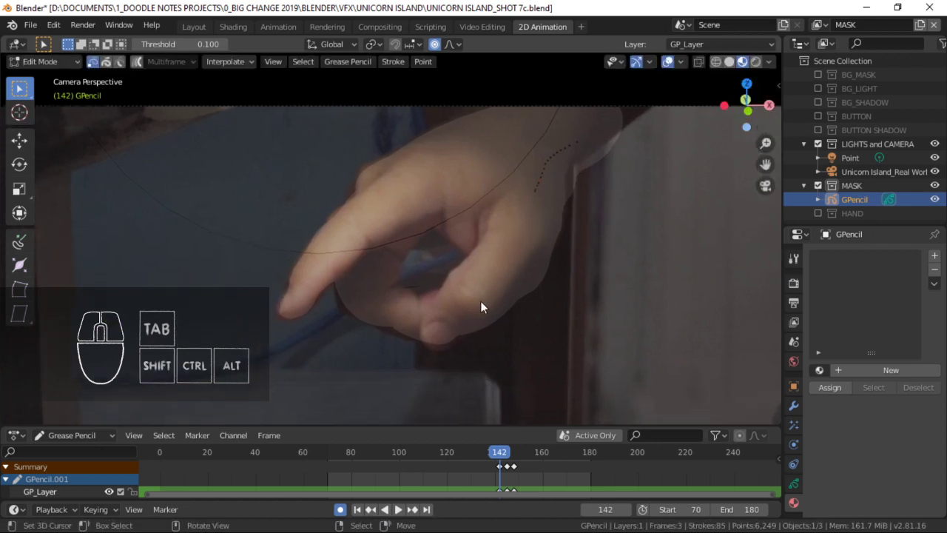
Reposition the stroke points along the thumb's inner and outer edges and the gap beside it with proportional editing.
{"action": "right_click", "coordinate": [480, 300]}
{"action": "key", "text": "g"}
{"action": "left_click", "coordinate": [541, 308]}
{"action": "right_click", "coordinate": [433, 279]}
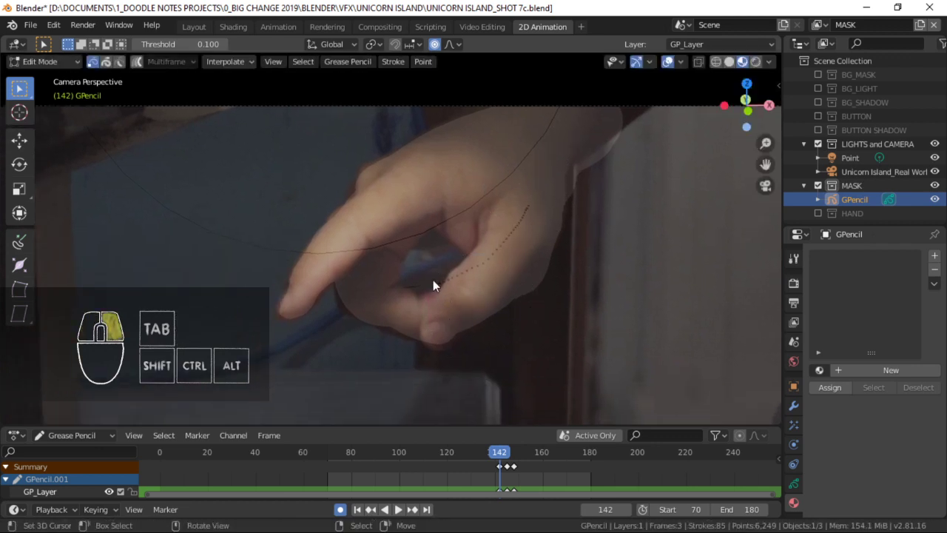
{"action": "key", "text": "g"}
{"action": "left_click", "coordinate": [507, 297]}
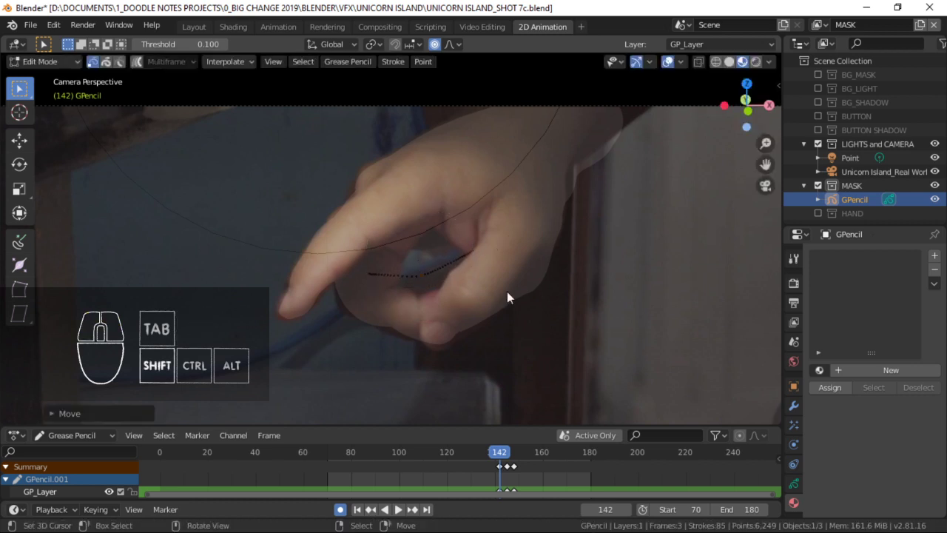
{"action": "right_click", "coordinate": [525, 266]}
{"action": "mouse_move", "coordinate": [507, 291]}
{"action": "middle_mouse_down", "text": "shift"}
{"action": "mouse_move", "coordinate": [491, 294]}
{"action": "mouse_move", "coordinate": [495, 270]}
{"action": "middle_mouse_up", "text": "shift"}
{"action": "key", "text": "g"}
{"action": "left_click", "coordinate": [510, 254]}
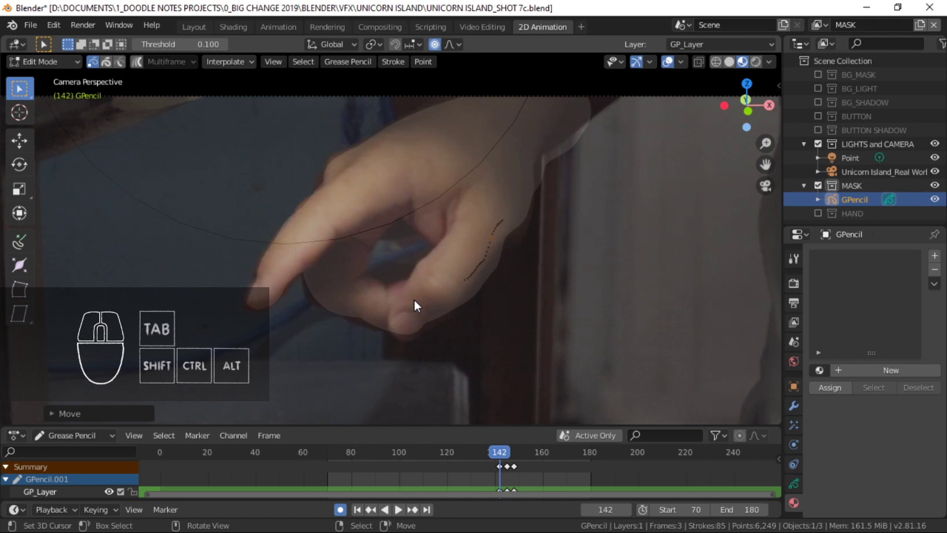
Move the stroke points at the thumb tip and the adjoining curled finger onto the hand's lower outline, and save the file.
{"action": "right_click", "coordinate": [406, 322]}
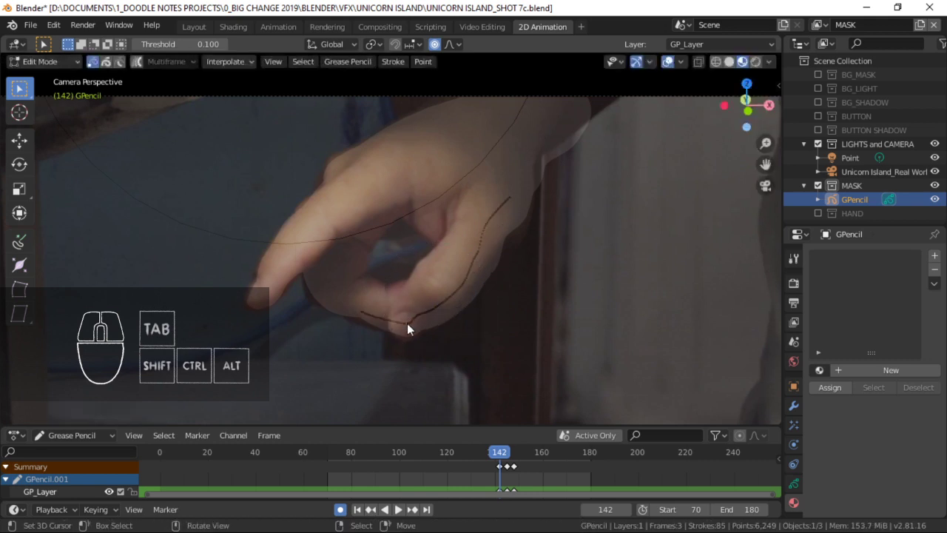
{"action": "key", "text": "g"}
{"action": "left_click", "coordinate": [403, 330]}
{"action": "right_click", "coordinate": [376, 320]}
{"action": "key", "text": "g"}
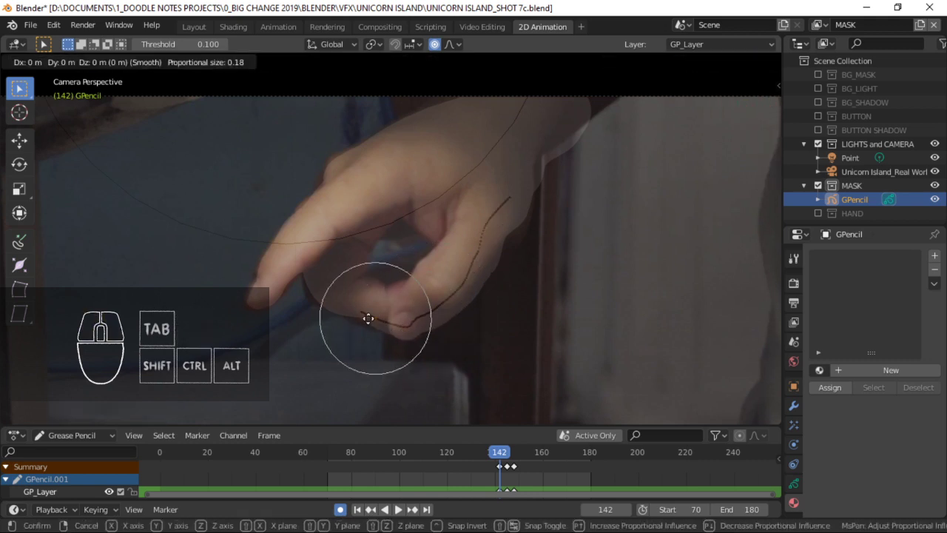
{"action": "left_click", "coordinate": [362, 320]}
{"action": "middle_click_drag", "start_coordinate": [479, 230], "coordinate": [516, 307], "text": "ctrl"}
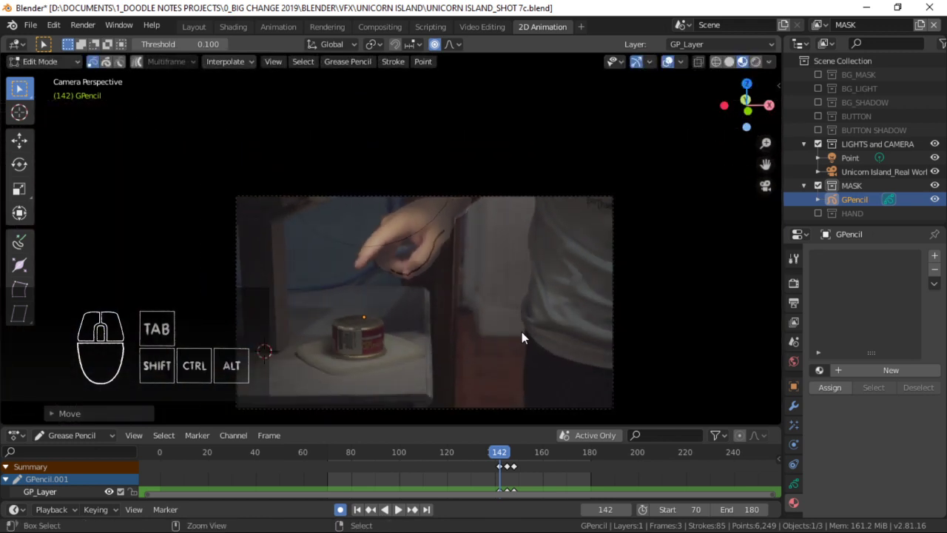
{"action": "key", "text": "ctrl+s"}
Go to frame 139 and rotate and move all mask strokes to align them with the hand.
{"action": "middle_click_drag", "start_coordinate": [423, 285], "coordinate": [463, 251], "text": "ctrl"}
{"action": "key", "text": "Left"}
{"action": "key", "text": "Left"}
{"action": "key", "text": "Left"}
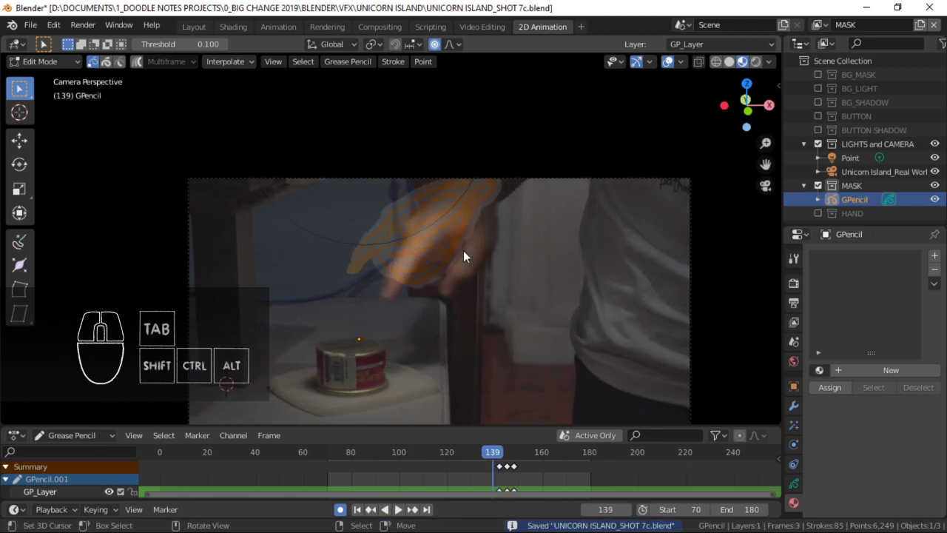
{"action": "middle_click_drag", "start_coordinate": [422, 300], "coordinate": [451, 262], "text": "ctrl"}
{"action": "mouse_move", "coordinate": [503, 295]}
{"action": "middle_mouse_down", "text": "shift"}
{"action": "mouse_move", "coordinate": [467, 272]}
{"action": "mouse_move", "coordinate": [418, 265]}
{"action": "middle_mouse_up", "text": "shift"}
{"action": "key", "text": "r"}
{"action": "left_click", "coordinate": [511, 259]}
{"action": "key", "text": "g"}
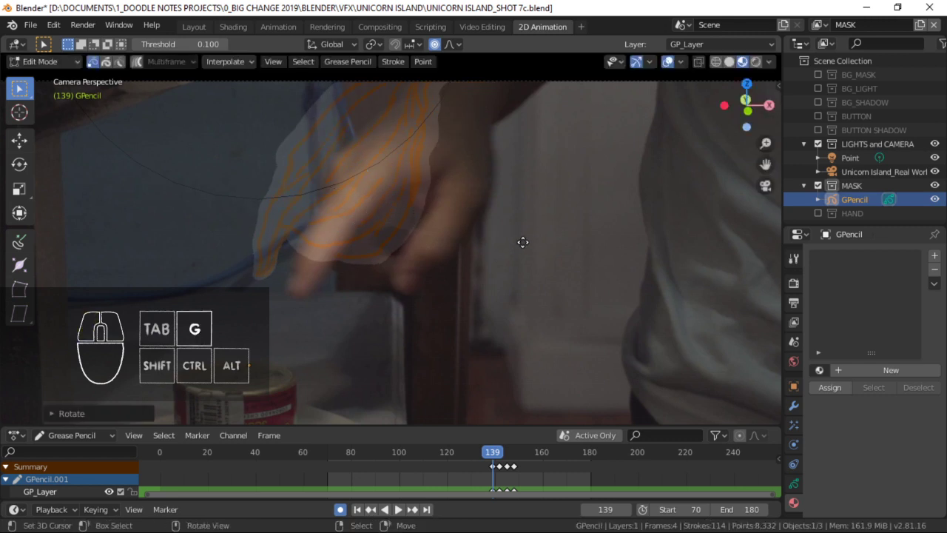
{"action": "left_click", "coordinate": [497, 245]}
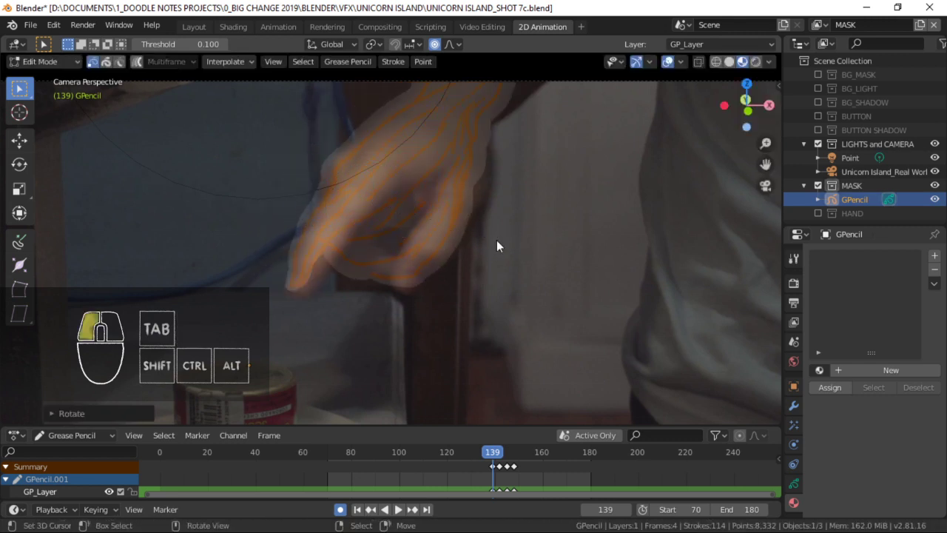
{"action": "key", "text": "g"}
{"action": "left_click", "coordinate": [503, 247]}
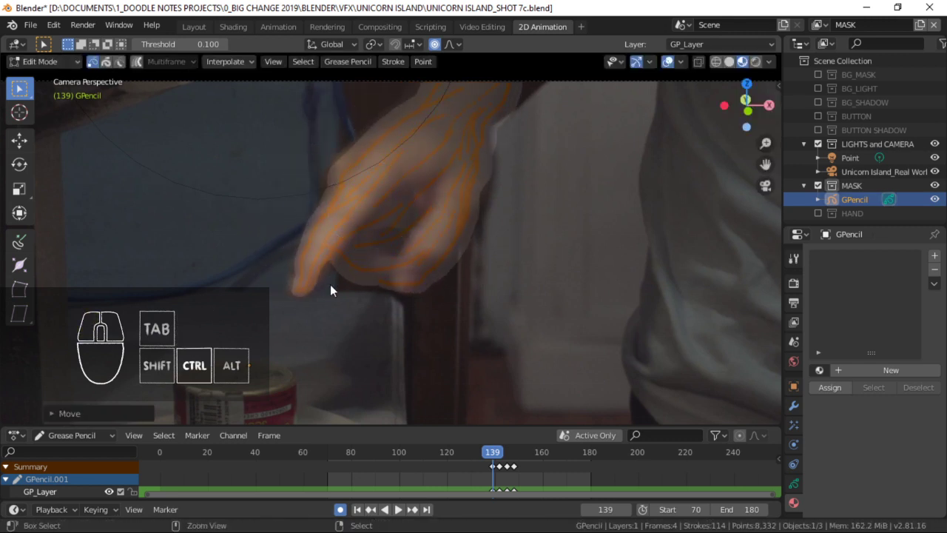
Move the stroke points at the index fingertip and its underside onto the finger with proportional editing.
{"action": "middle_click_drag", "start_coordinate": [329, 284], "coordinate": [340, 258], "text": "ctrl"}
{"action": "key", "text": "g"}
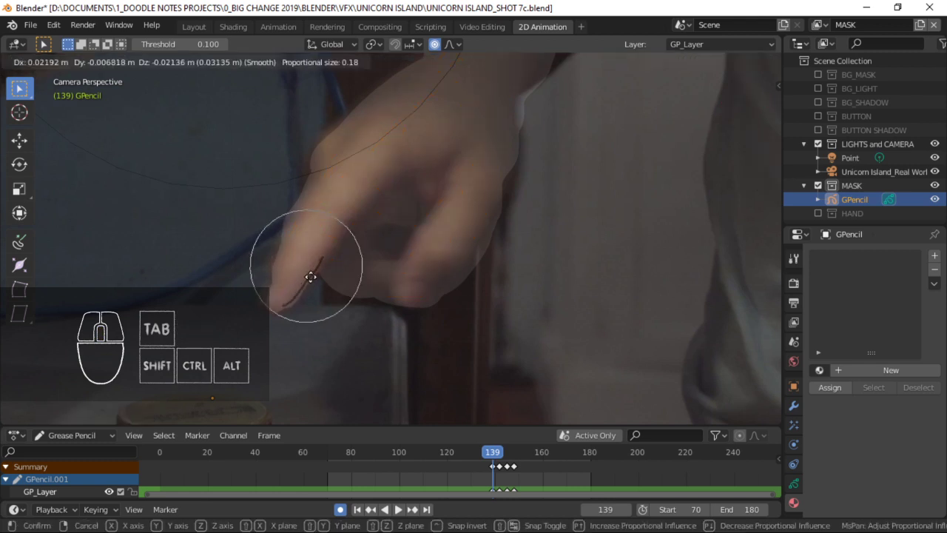
{"action": "left_click", "coordinate": [307, 279]}
{"action": "key", "text": "g"}
{"action": "left_click", "coordinate": [281, 271]}
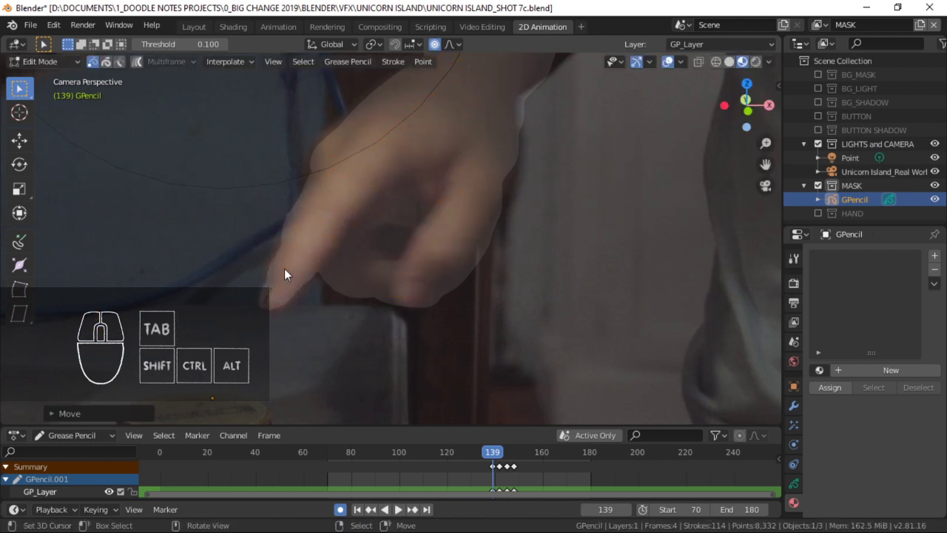
Refine the stroke points along the index finger's upper edge with proportional editing.
{"action": "key", "text": "g"}
{"action": "left_click", "coordinate": [287, 246]}
{"action": "key", "text": "g"}
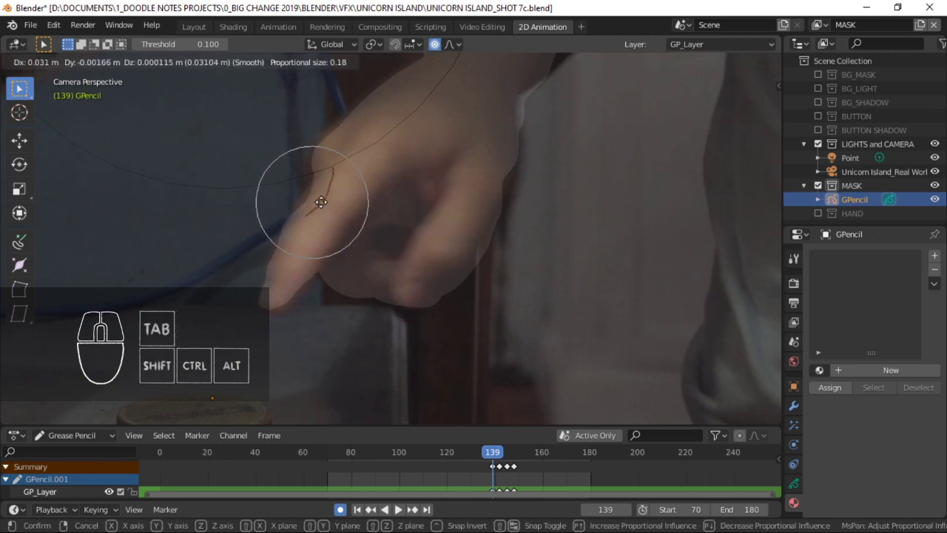
{"action": "left_click", "coordinate": [299, 229]}
{"action": "key", "text": "g"}
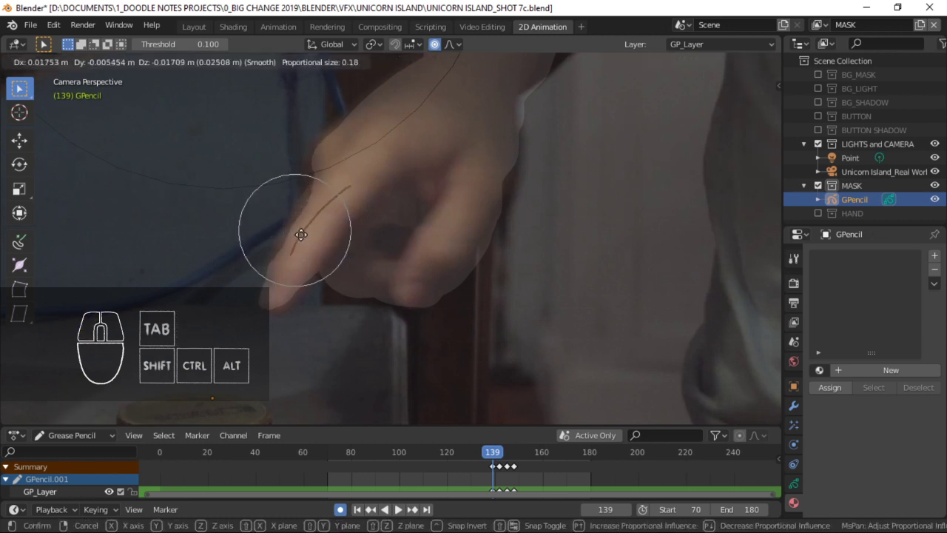
{"action": "left_click", "coordinate": [299, 233]}
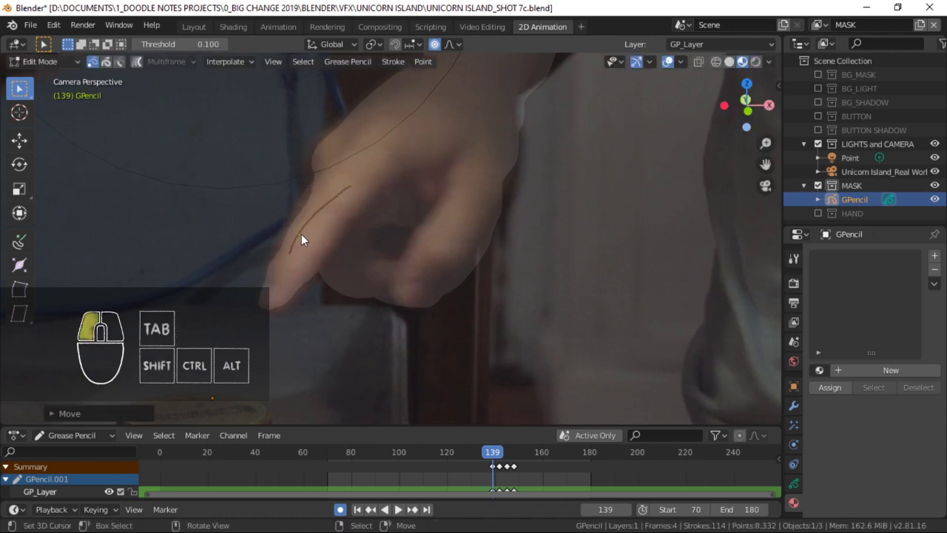
Move the stroke points from the index knuckle up the back of the hand to the wrist onto the hand's outline.
{"action": "key", "text": "g"}
{"action": "left_click", "coordinate": [333, 178]}
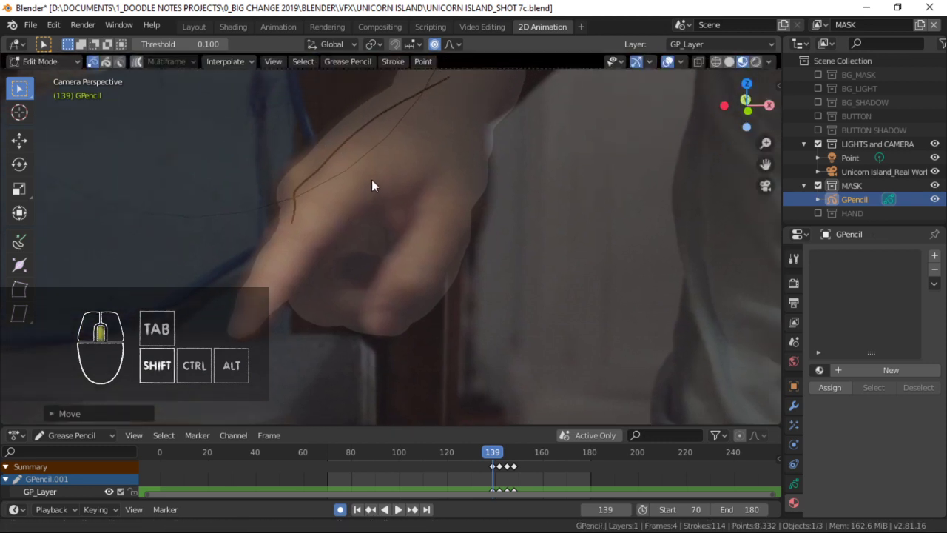
{"action": "left_click", "coordinate": [355, 136]}
{"action": "key", "text": "g"}
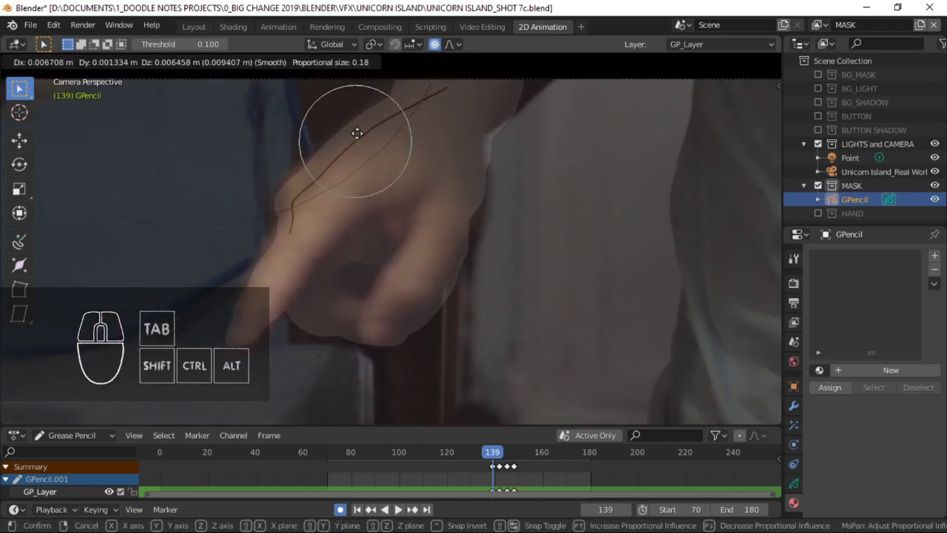
{"action": "left_click", "coordinate": [425, 124], "text": "shift"}
{"action": "key", "text": "g"}
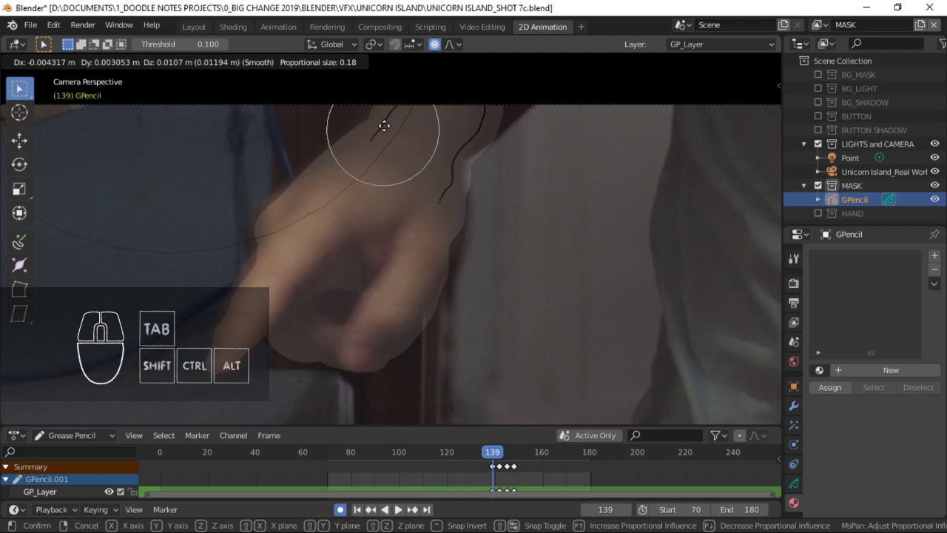
Adjust the stroke points along the outer side of the hand and curled finger to match its edge.
{"action": "left_click", "coordinate": [409, 253]}
{"action": "key", "text": "g"}
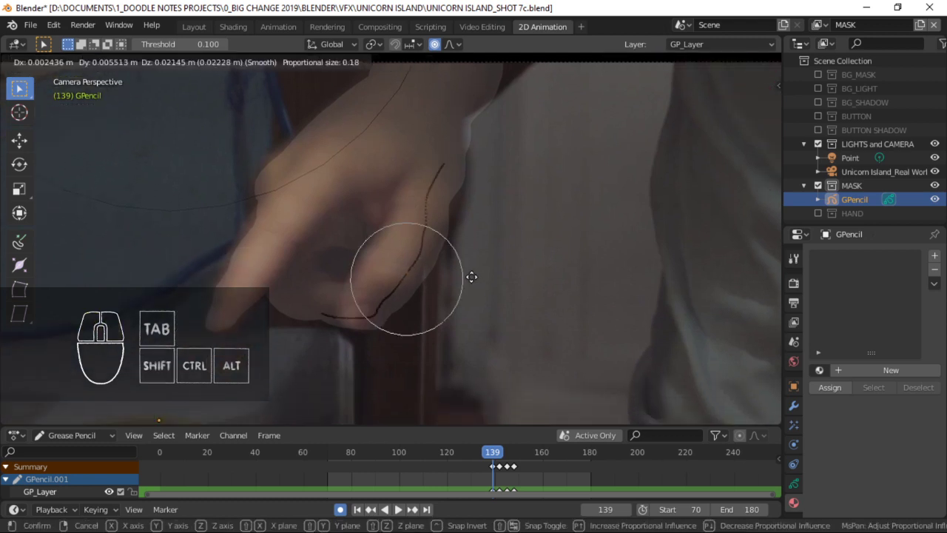
{"action": "left_click", "coordinate": [465, 276]}
{"action": "key", "text": "g"}
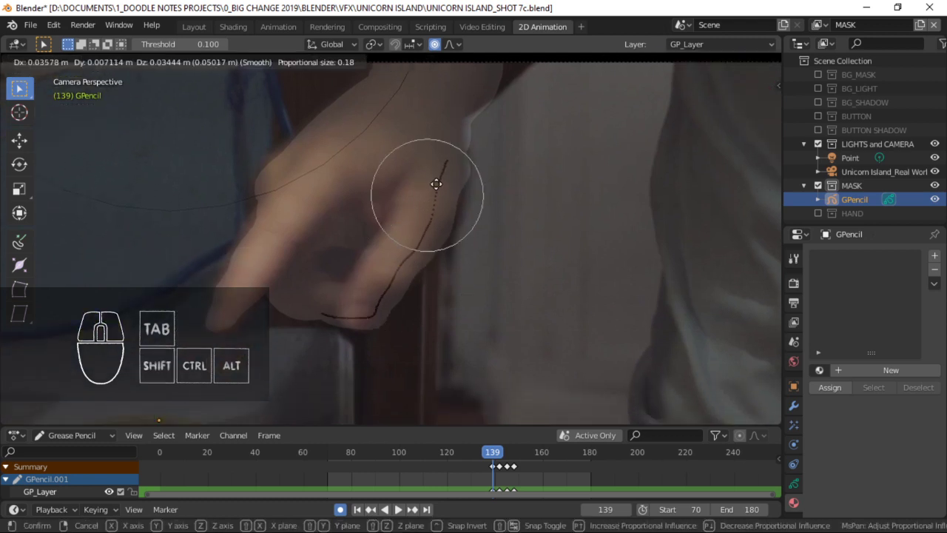
{"action": "left_click", "coordinate": [432, 193]}
{"action": "key", "text": "g"}
{"action": "left_click", "coordinate": [480, 120]}
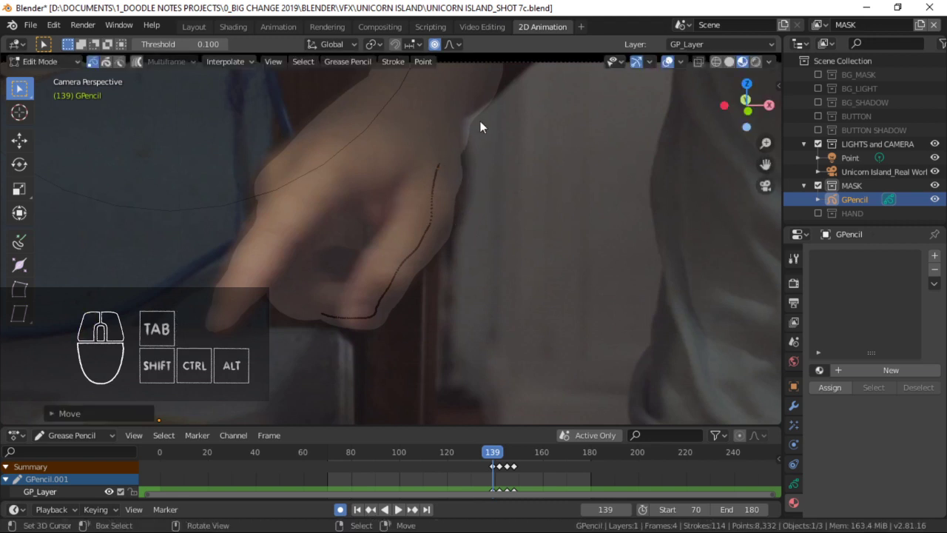
Reposition the stroke points at the curled finger's tip and along the hand's lower edge with proportional editing.
{"action": "middle_click_drag", "start_coordinate": [414, 255], "coordinate": [453, 206], "text": "shift"}
{"action": "right_click", "coordinate": [412, 266]}
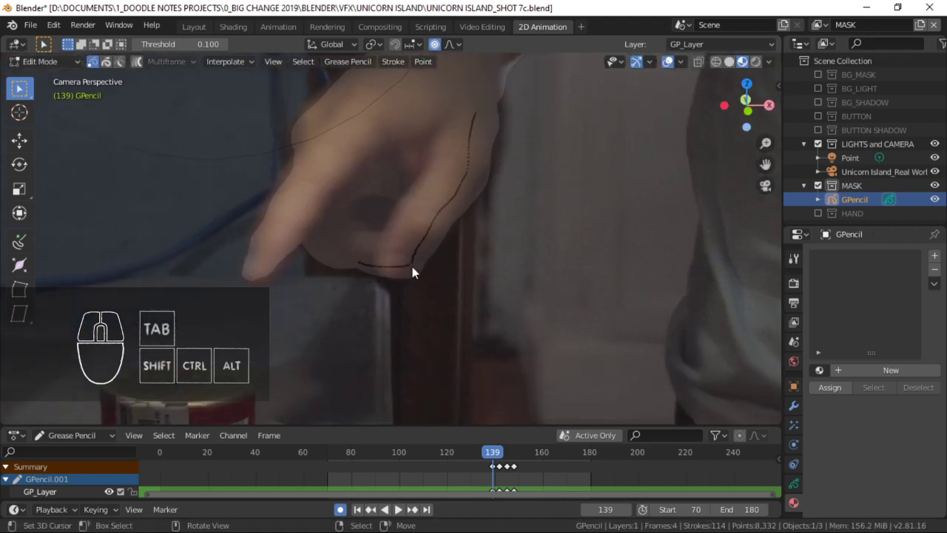
{"action": "key", "text": "g"}
{"action": "key", "text": "g"}
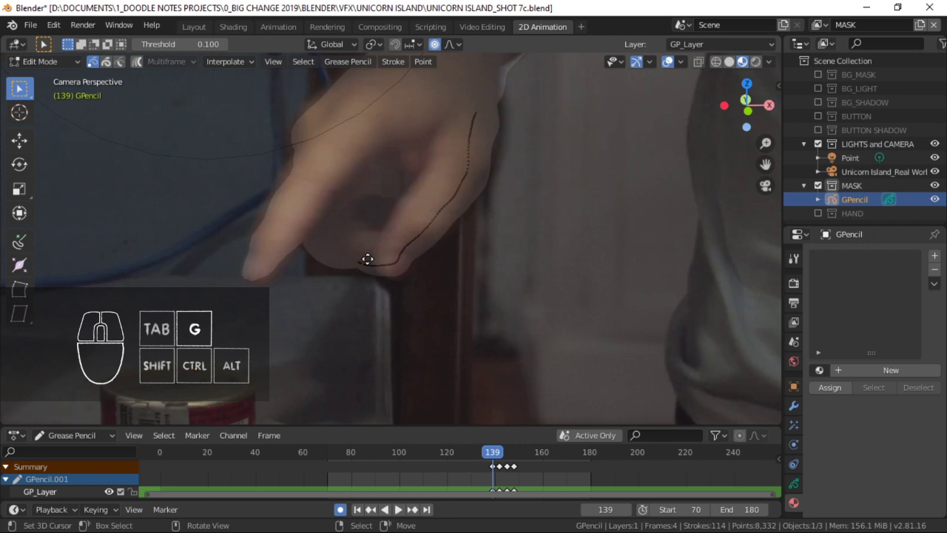
{"action": "left_click", "coordinate": [384, 259]}
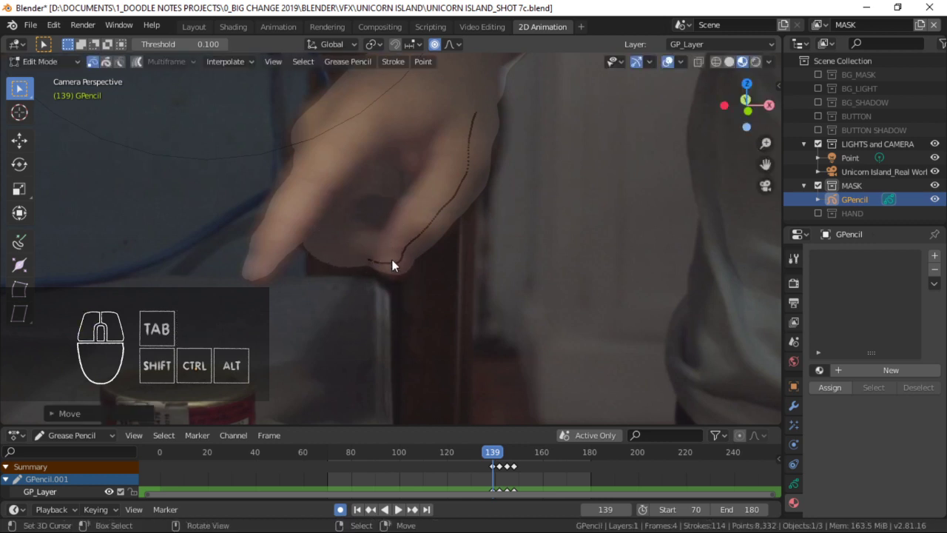
{"action": "key", "text": "g"}
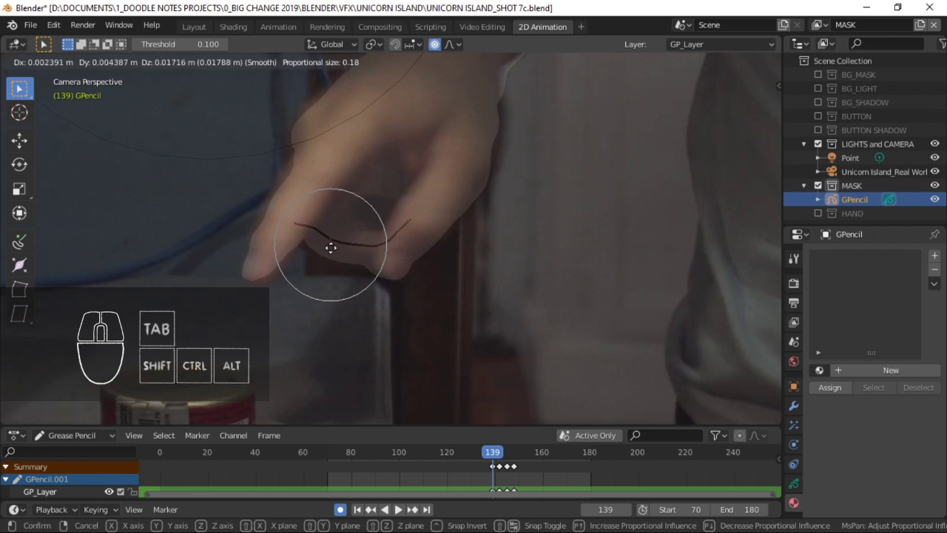
Move and slightly scale the stroke points along the index finger and its tip to fit the finger, and save the file.
{"action": "left_click", "coordinate": [299, 226]}
{"action": "key", "text": "g"}
{"action": "left_click", "coordinate": [259, 262]}
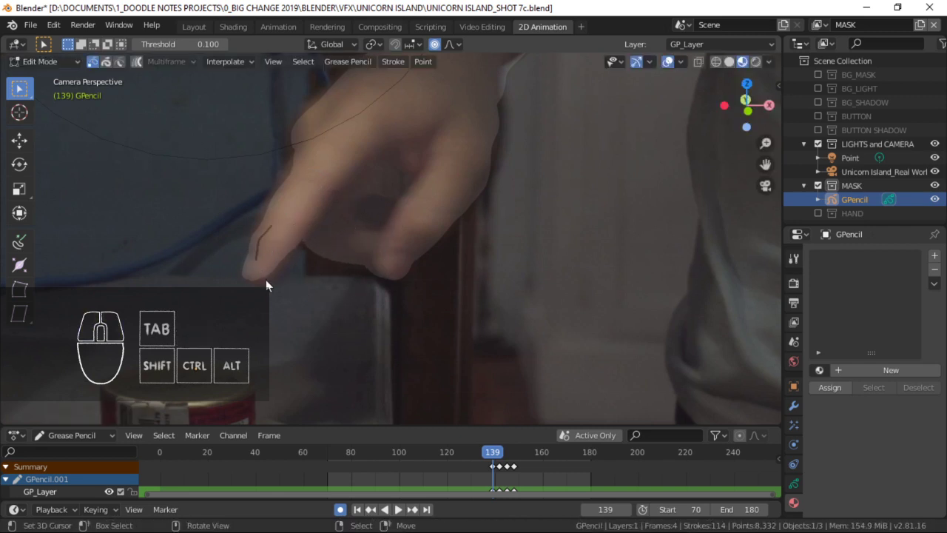
{"action": "key", "text": "g"}
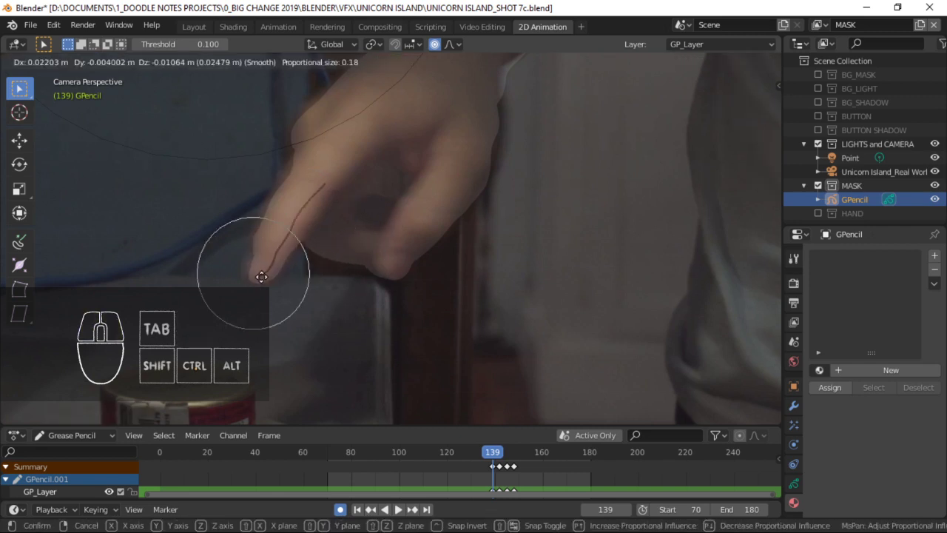
{"action": "left_click", "coordinate": [260, 276]}
{"action": "key", "text": "s"}
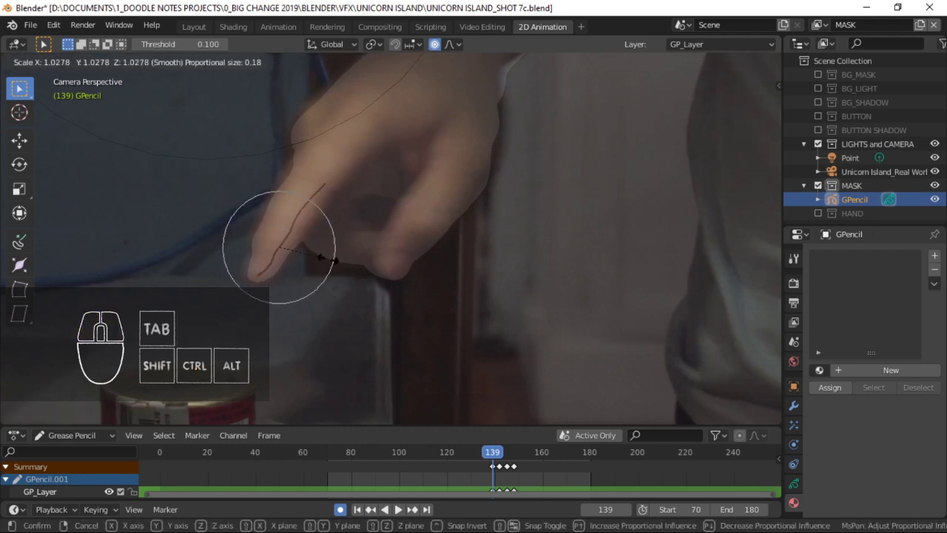
{"action": "left_click", "coordinate": [329, 259]}
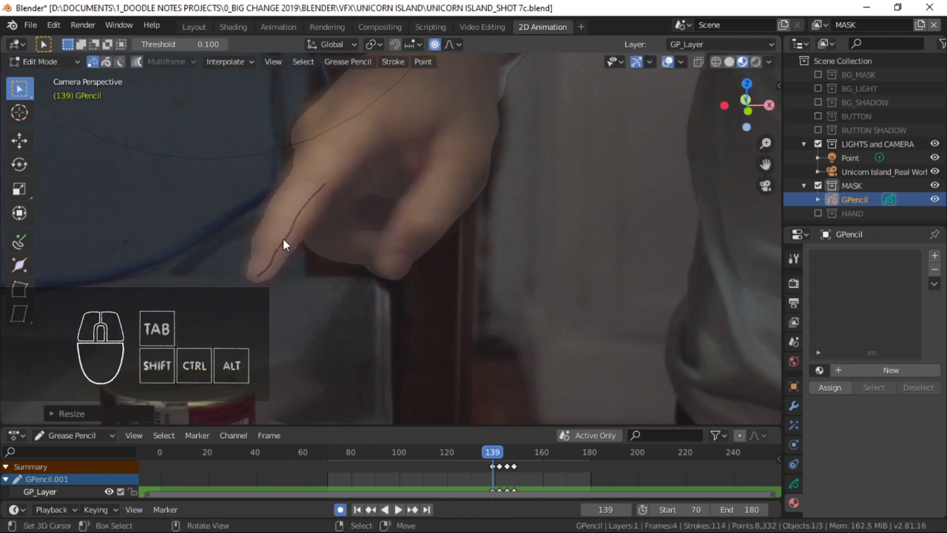
{"action": "key", "text": "g"}
{"action": "left_click", "coordinate": [282, 238]}
{"action": "middle_click_drag", "start_coordinate": [509, 198], "coordinate": [397, 227], "text": "ctrl"}
{"action": "key", "text": "ctrl+s"}
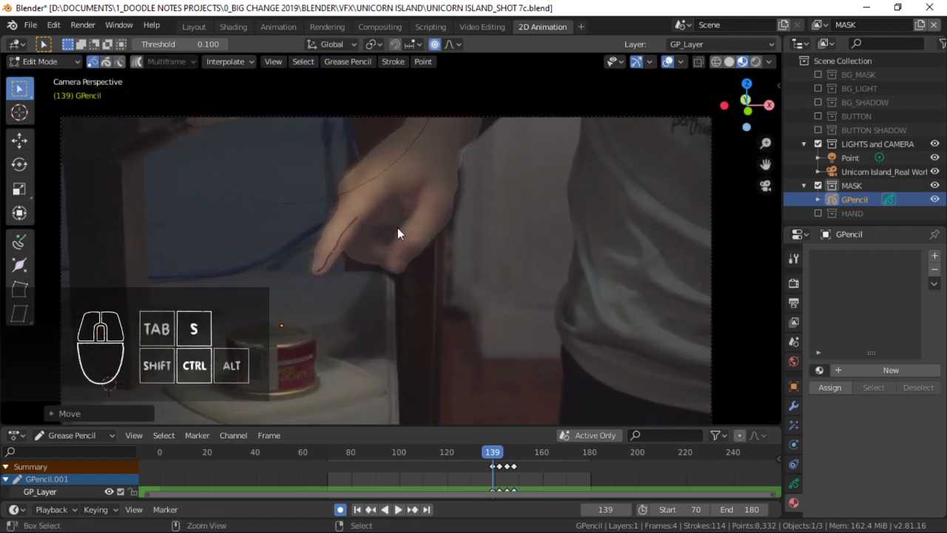
Go to frame 136 and move and rotate all mask strokes to align them with the hand.
{"action": "middle_click_drag", "start_coordinate": [463, 222], "coordinate": [461, 221], "text": "shift"}
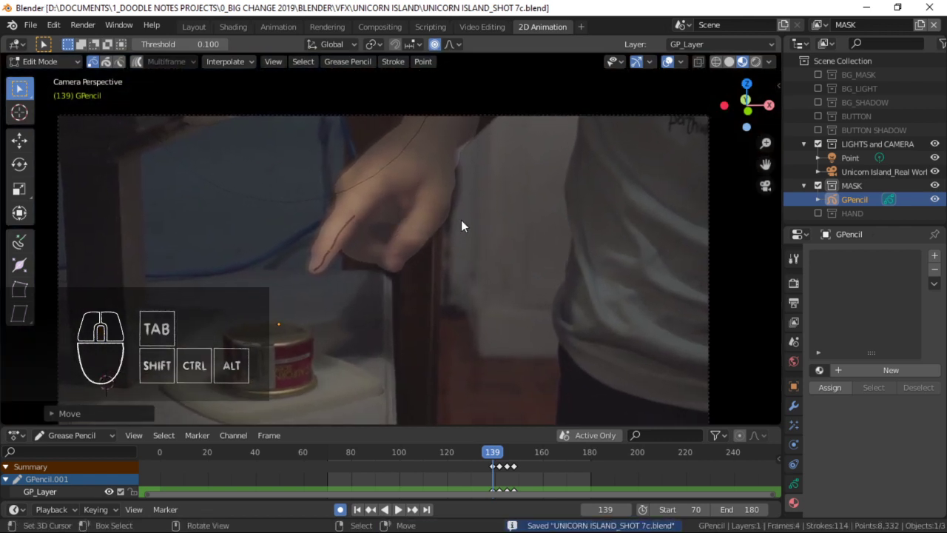
{"action": "key", "text": "Left"}
{"action": "key", "text": "Left"}
{"action": "key", "text": "Left"}
{"action": "mouse_move", "coordinate": [429, 192]}
{"action": "middle_mouse_down", "text": "shift"}
{"action": "mouse_move", "coordinate": [446, 275]}
{"action": "mouse_move", "coordinate": [461, 239]}
{"action": "middle_mouse_up", "text": "shift"}
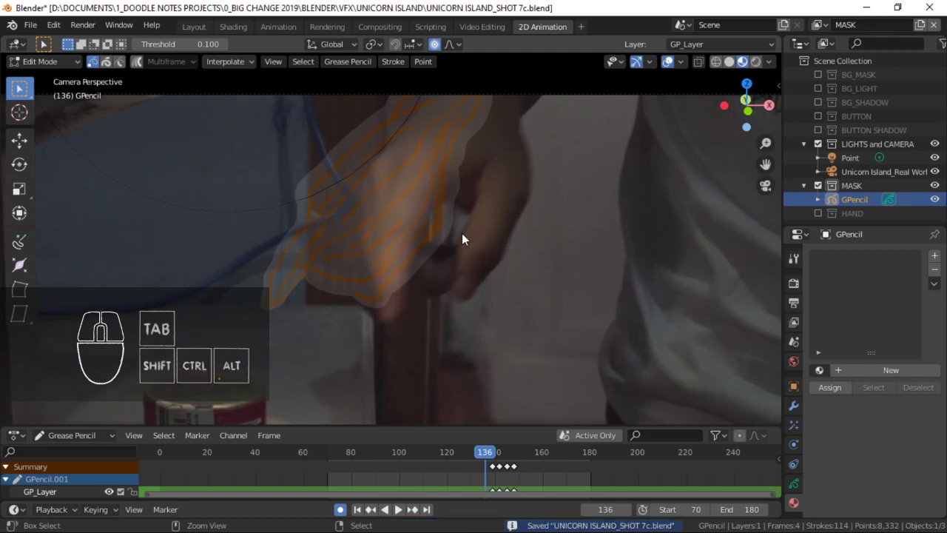
{"action": "key", "text": "g"}
{"action": "key", "text": "r"}
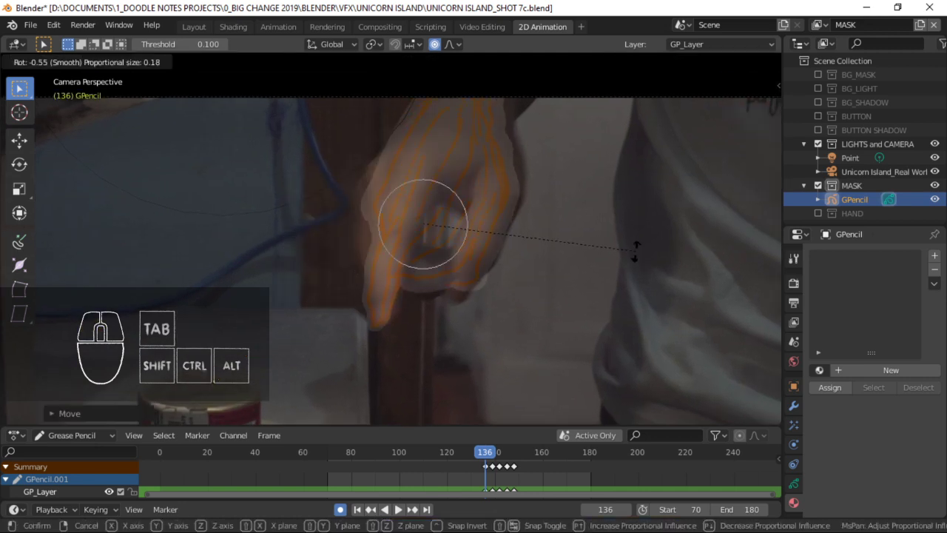
{"action": "key", "text": "g"}
{"action": "key", "text": "r"}
{"action": "key", "text": "g"}
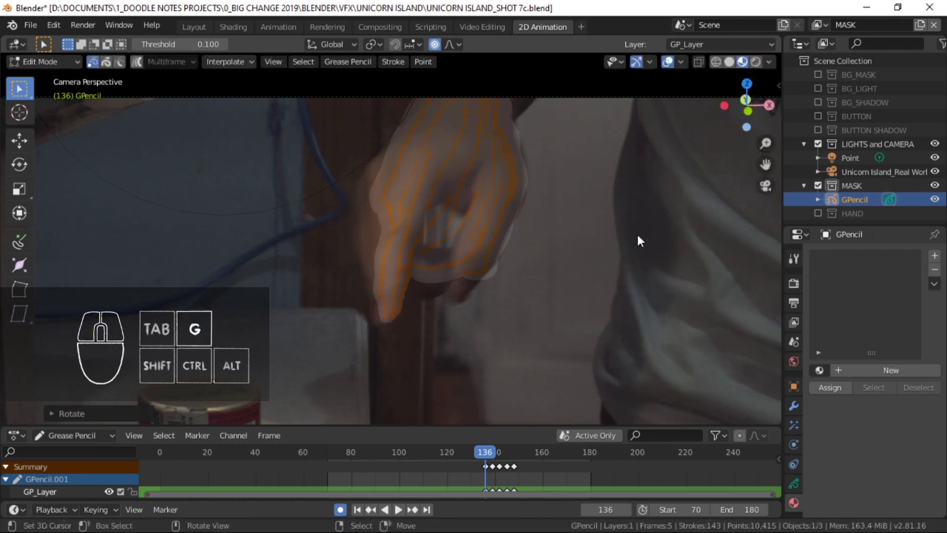
{"action": "left_click", "coordinate": [609, 235]}
{"action": "key", "text": "r"}
{"action": "left_click", "coordinate": [596, 236]}
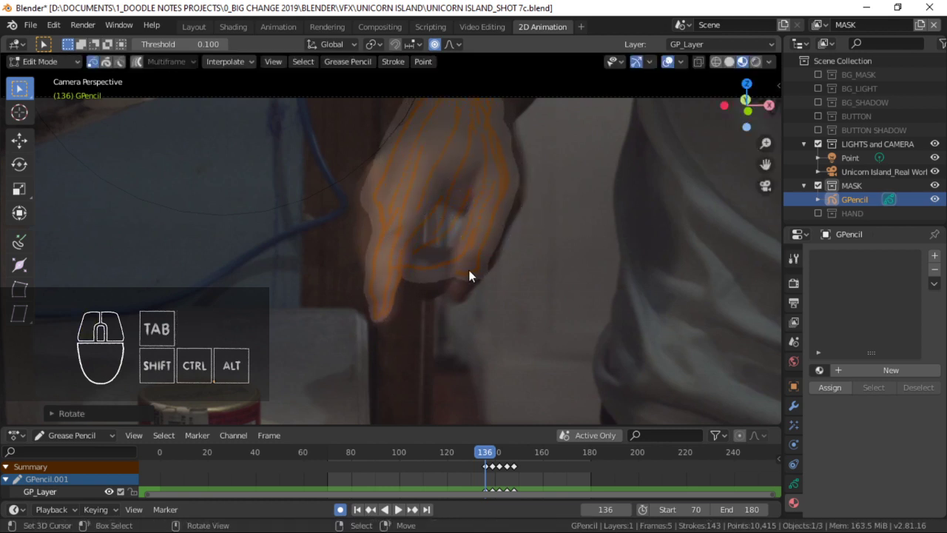
Move the stroke points at the curled finger's tip, outer side and inner edge onto the finger.
{"action": "left_click", "coordinate": [466, 270]}
{"action": "key", "text": "g"}
{"action": "left_click", "coordinate": [454, 285]}
{"action": "key", "text": "g"}
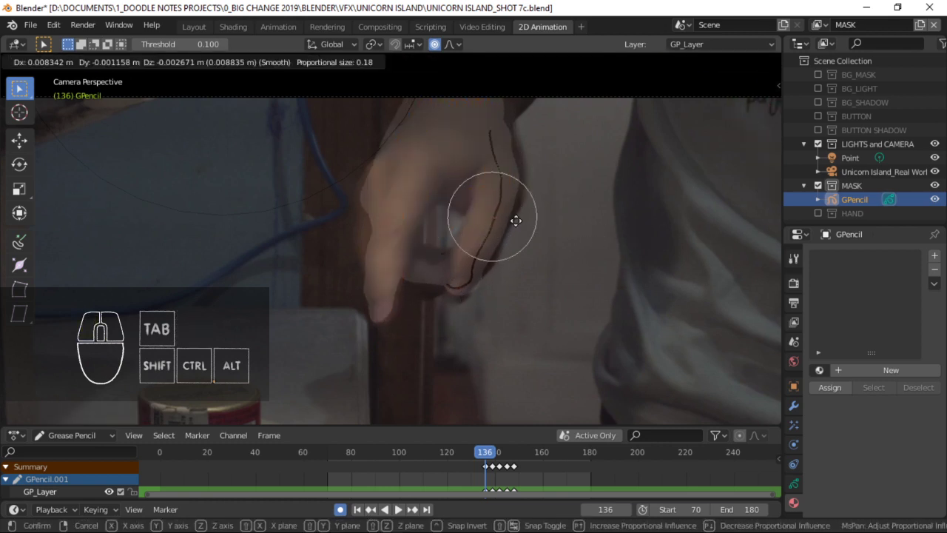
{"action": "left_click", "coordinate": [453, 235]}
{"action": "right_click", "coordinate": [449, 238]}
{"action": "key", "text": "g"}
{"action": "left_click", "coordinate": [447, 253]}
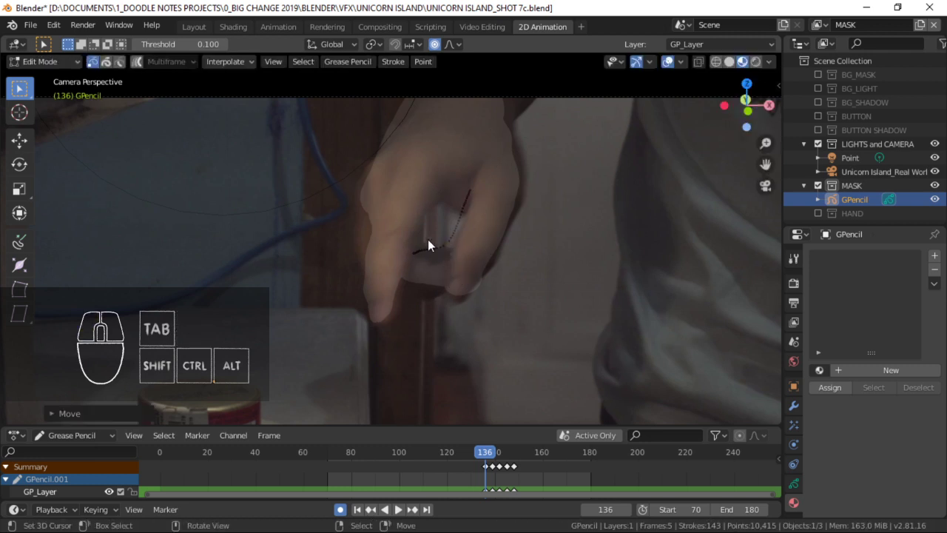
Adjust the stroke points along the upper index finger and its inner edge with proportional editing.
{"action": "right_click", "coordinate": [383, 214]}
{"action": "right_click", "coordinate": [376, 220]}
{"action": "key", "text": "g"}
{"action": "left_click", "coordinate": [366, 229]}
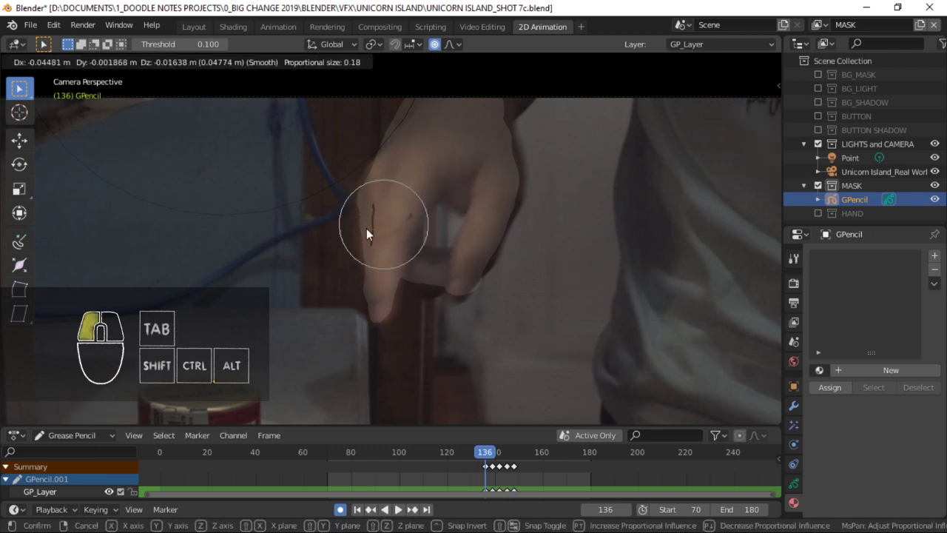
{"action": "key", "text": "g"}
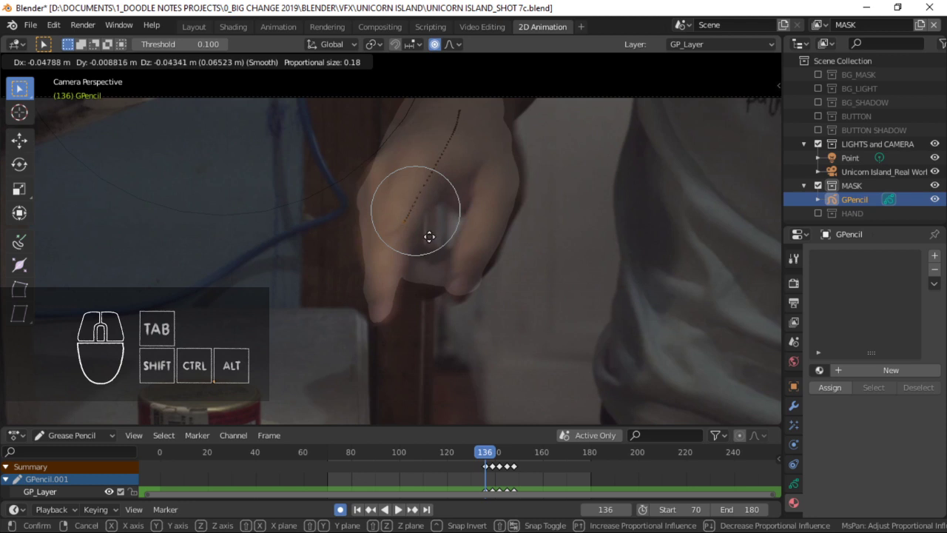
{"action": "left_click", "coordinate": [427, 239]}
Move the stroke points at the wrist outward onto the hand's edges.
{"action": "middle_click_drag", "start_coordinate": [441, 146], "coordinate": [430, 169], "text": "shift"}
{"action": "right_click", "coordinate": [410, 119]}
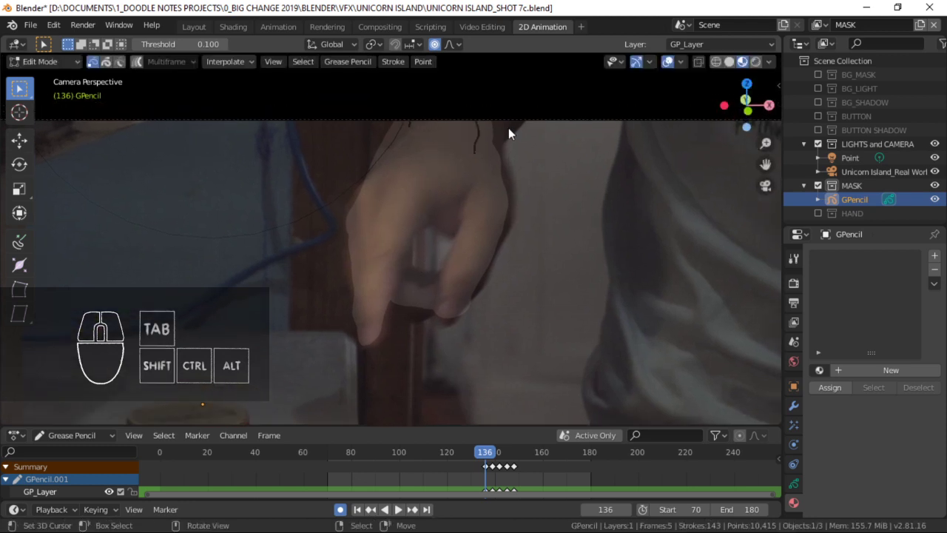
{"action": "key", "text": "g"}
{"action": "left_click", "coordinate": [532, 131]}
{"action": "right_click", "coordinate": [477, 139]}
{"action": "key", "text": "g"}
{"action": "left_click", "coordinate": [501, 145]}
Select all mask strokes, go to frame 133, move and rotate them over the hand, and save the file.
{"action": "key", "text": "a"}
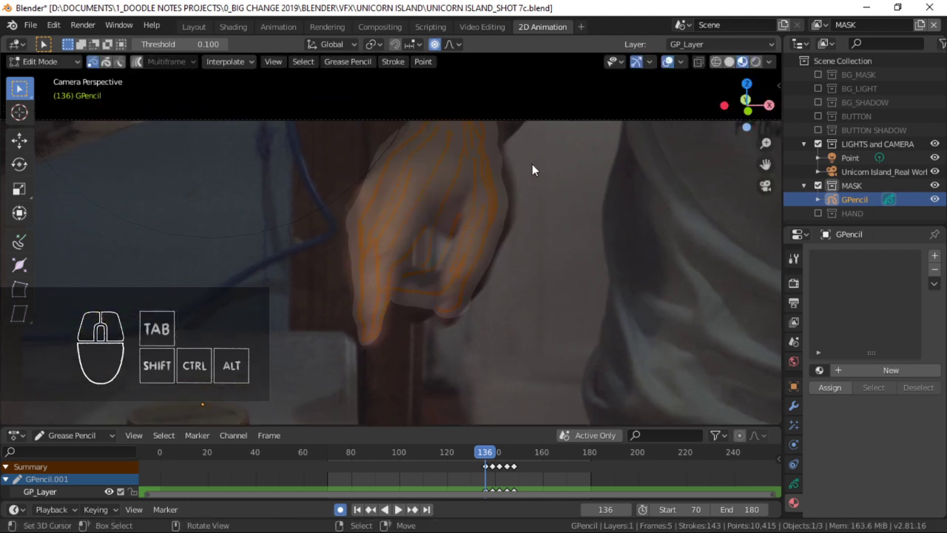
{"action": "middle_click_drag", "start_coordinate": [541, 324], "coordinate": [573, 271], "text": "shift"}
{"action": "key", "text": "Left"}
{"action": "key", "text": "Left"}
{"action": "key", "text": "Left"}
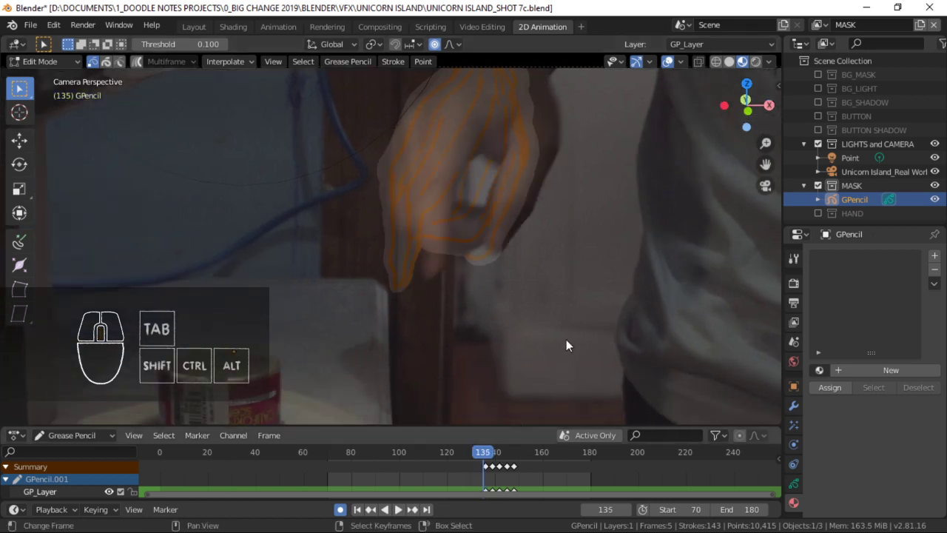
{"action": "key", "text": "g"}
{"action": "left_click", "coordinate": [500, 209]}
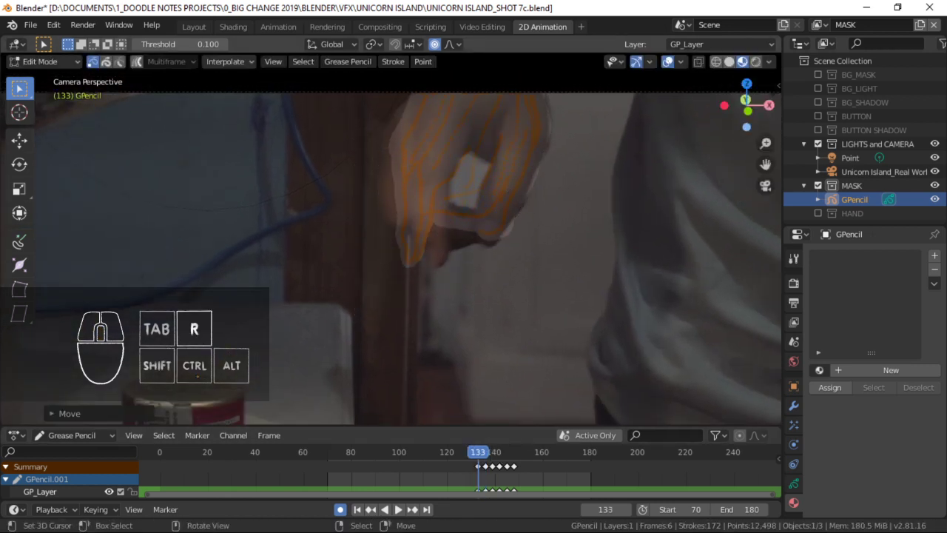
{"action": "key", "text": "r"}
{"action": "left_click", "coordinate": [592, 159]}
{"action": "key", "text": "g"}
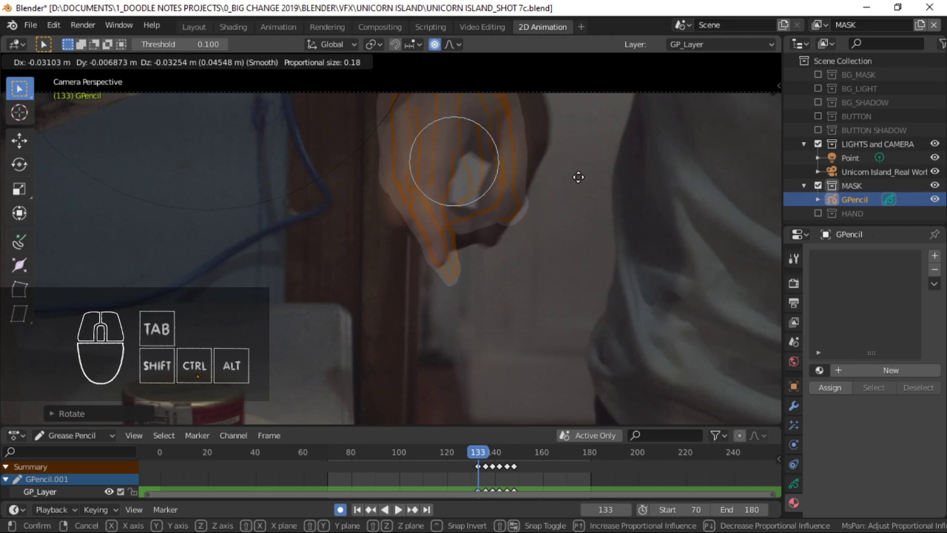
{"action": "left_click", "coordinate": [580, 192]}
{"action": "middle_click_drag", "start_coordinate": [580, 191], "coordinate": [570, 219], "text": "shift"}
{"action": "middle_click_drag", "start_coordinate": [570, 219], "coordinate": [526, 245]}
{"action": "key", "text": "KP_0"}
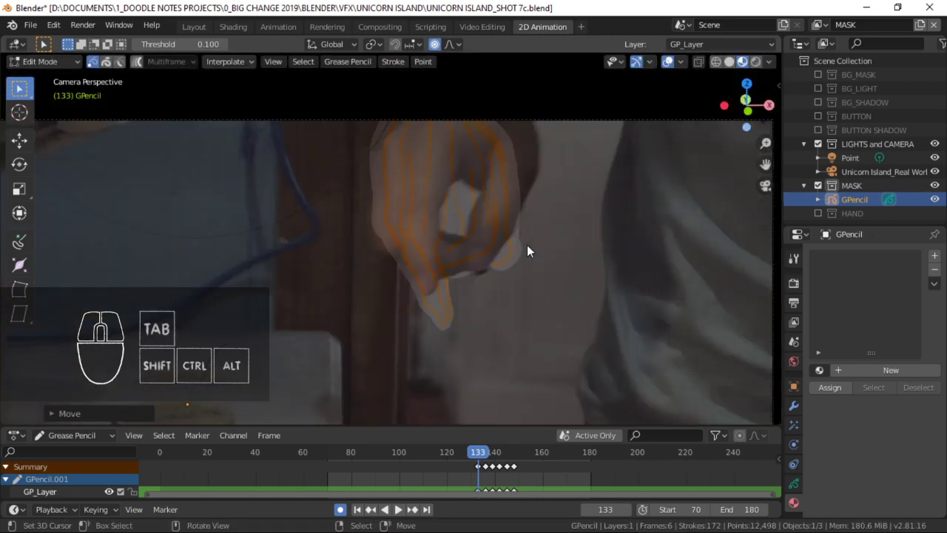
{"action": "key", "text": "ctrl+s"}
Go to frame 130 and move all the mask strokes off the hand, up out of the camera frame.
{"action": "middle_click_drag", "start_coordinate": [511, 211], "coordinate": [542, 250], "text": "ctrl"}
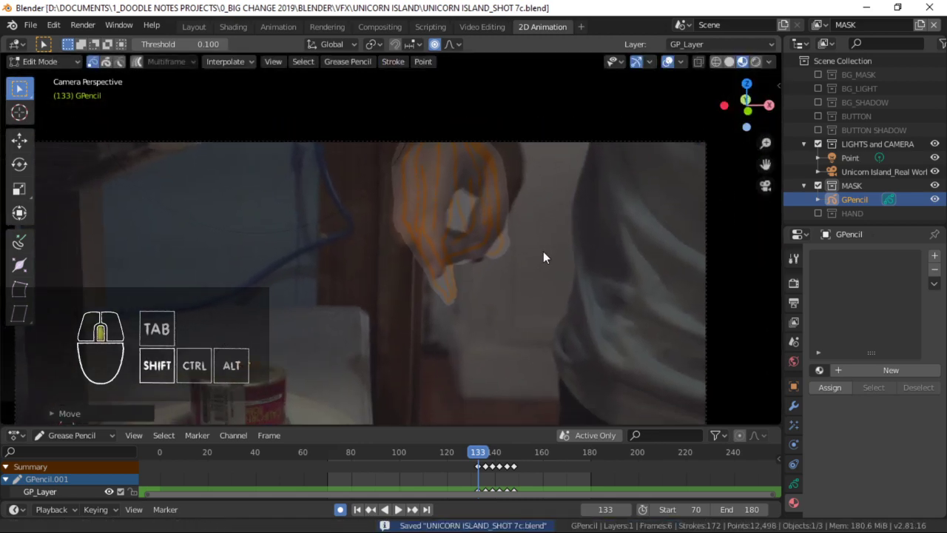
{"action": "mouse_move", "coordinate": [490, 306]}
{"action": "middle_mouse_down", "text": "shift"}
{"action": "mouse_move", "coordinate": [529, 275]}
{"action": "mouse_move", "coordinate": [558, 209]}
{"action": "mouse_move", "coordinate": [505, 237]}
{"action": "mouse_move", "coordinate": [520, 212]}
{"action": "middle_mouse_up", "text": "shift"}
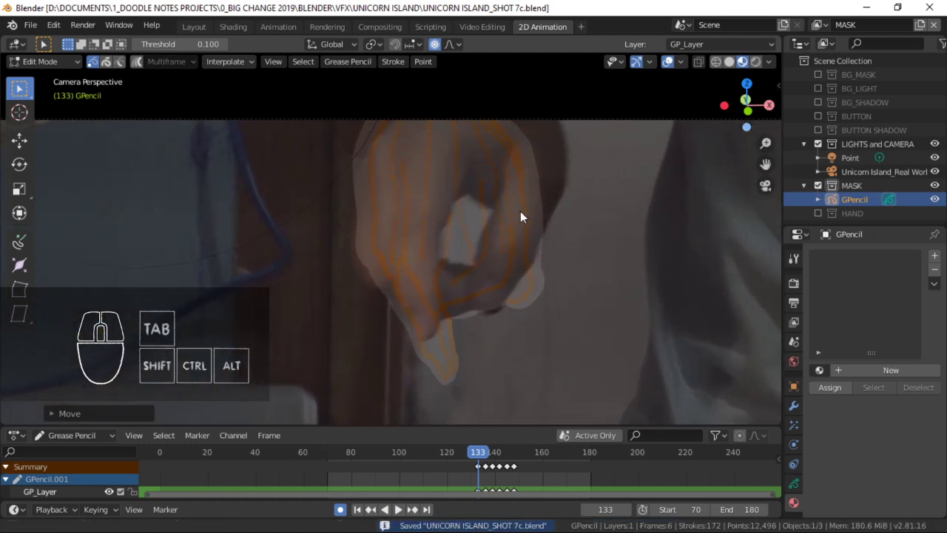
{"action": "key", "text": "Left"}
{"action": "key", "text": "Left"}
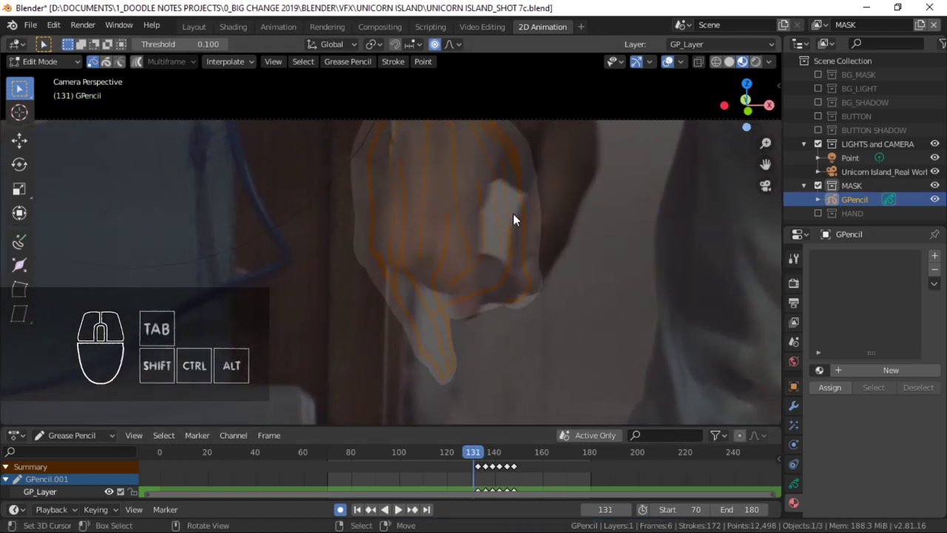
{"action": "key", "text": "Right"}
{"action": "key", "text": "Right"}
{"action": "key", "text": "Left"}
{"action": "key", "text": "Left"}
{"action": "key", "text": "Left"}
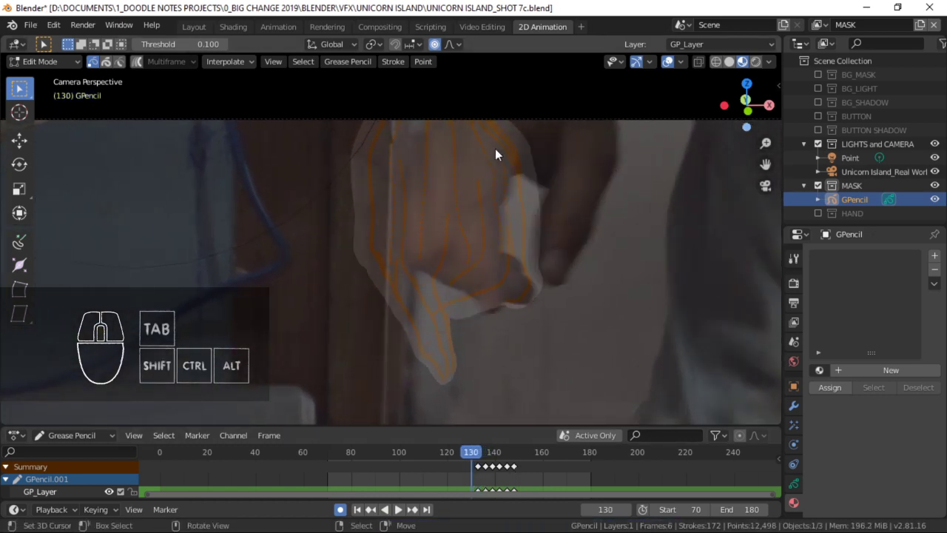
{"action": "mouse_move", "coordinate": [482, 167]}
{"action": "middle_mouse_down", "text": "shift"}
{"action": "mouse_move", "coordinate": [459, 185]}
{"action": "mouse_move", "coordinate": [477, 256]}
{"action": "middle_mouse_up", "text": "shift"}
{"action": "key", "text": "g"}
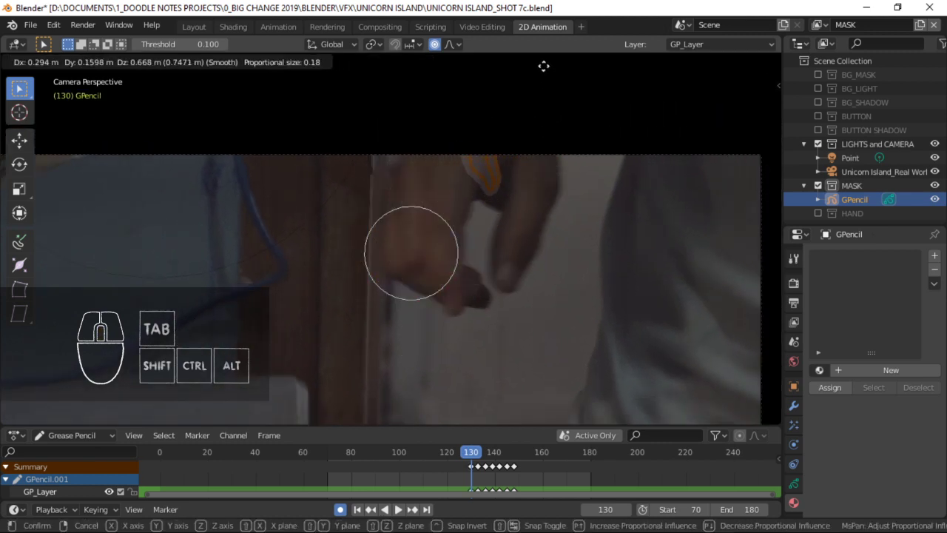
{"action": "left_click", "coordinate": [549, 349]}
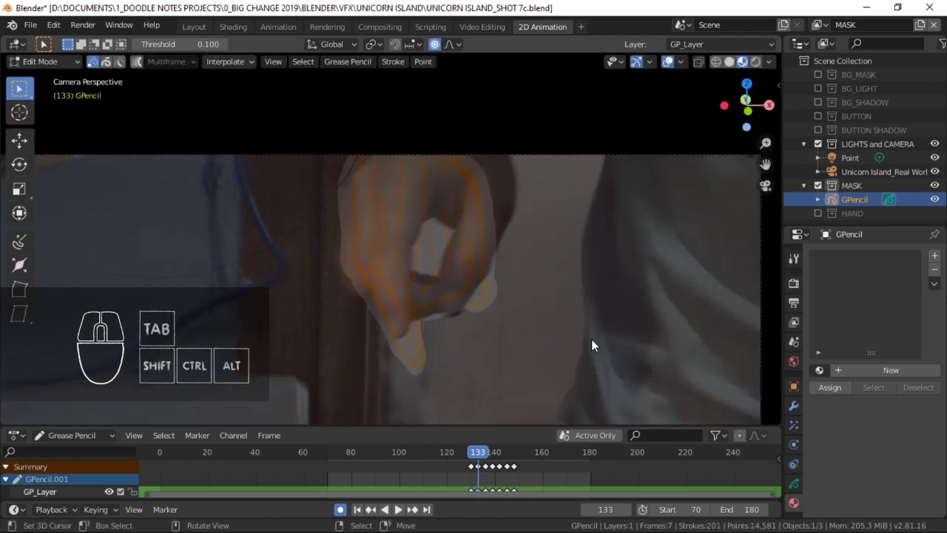
Go forward through the mask keyframes to frame 148, and advance to frame 151.
{"action": "key", "text": "Up"}
{"action": "key", "text": "Up"}
{"action": "key", "text": "Up"}
{"action": "key", "text": "Up"}
{"action": "key", "text": "Up"}
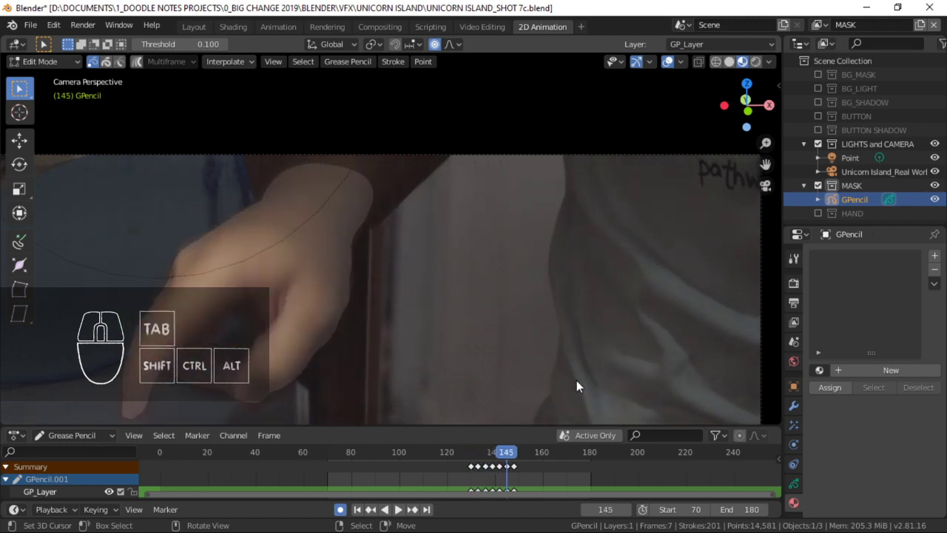
{"action": "key", "text": "Up"}
{"action": "middle_click_drag", "start_coordinate": [577, 380], "coordinate": [415, 244], "text": "ctrl"}
{"action": "middle_click_drag", "start_coordinate": [329, 301], "coordinate": [499, 190], "text": "shift"}
{"action": "mouse_move", "coordinate": [491, 240]}
{"action": "middle_mouse_down", "text": "ctrl"}
{"action": "mouse_move", "coordinate": [523, 224]}
{"action": "mouse_move", "coordinate": [506, 231]}
{"action": "middle_mouse_up", "text": "ctrl"}
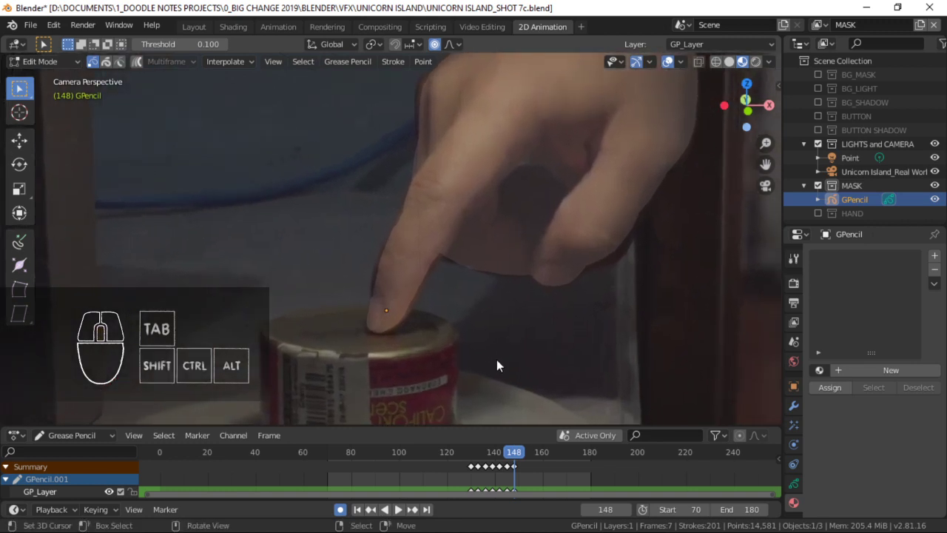
{"action": "key", "text": "Right"}
{"action": "key", "text": "Right"}
{"action": "key", "text": "Right"}
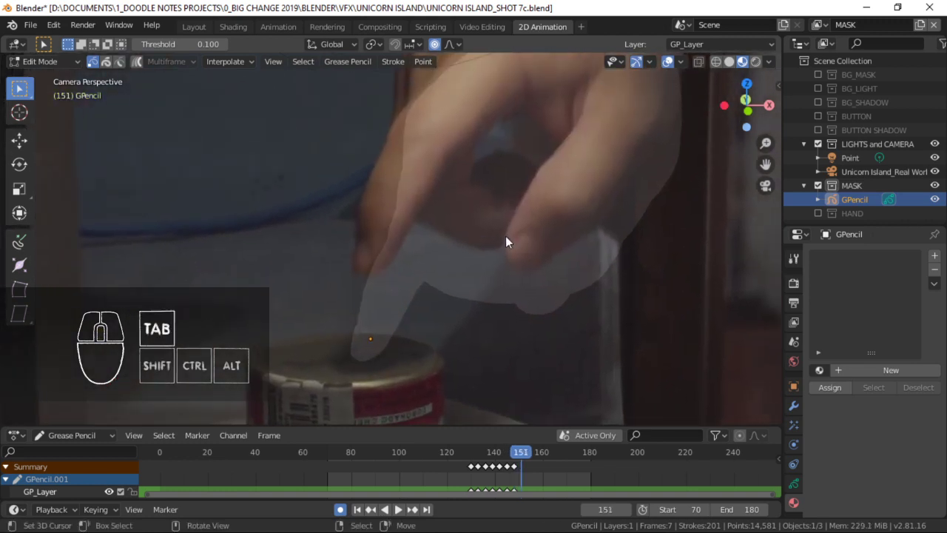
Select all the mask strokes at frame 151 and move them up over the lifted hand.
{"action": "key", "text": "Tab"}
{"action": "right_click", "coordinate": [563, 219]}
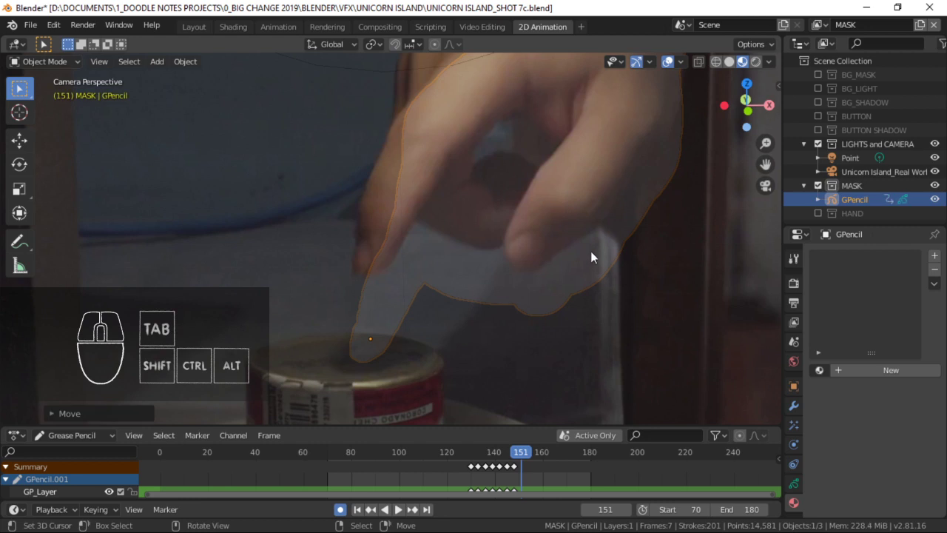
{"action": "key", "text": "Tab"}
{"action": "middle_click_drag", "start_coordinate": [523, 215], "coordinate": [472, 258], "text": "shift"}
{"action": "key", "text": "a"}
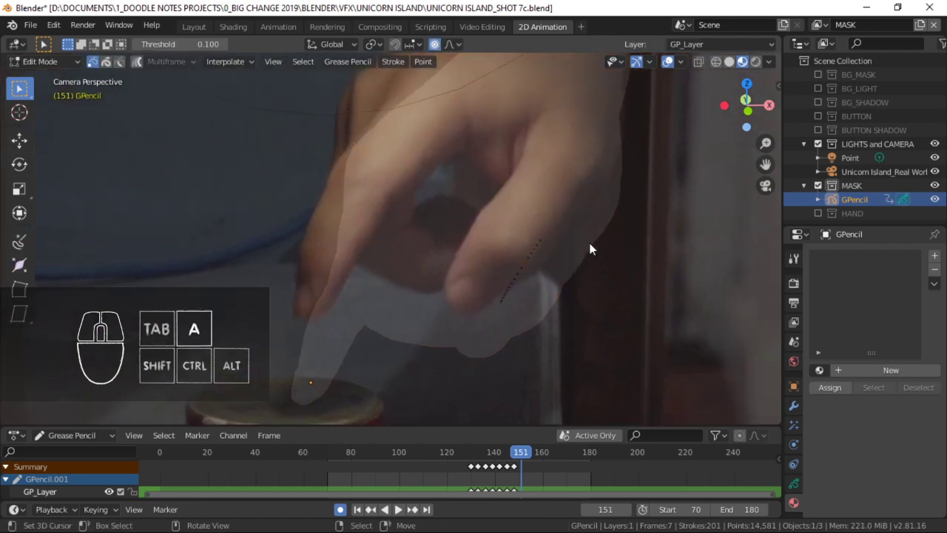
{"action": "key", "text": "g"}
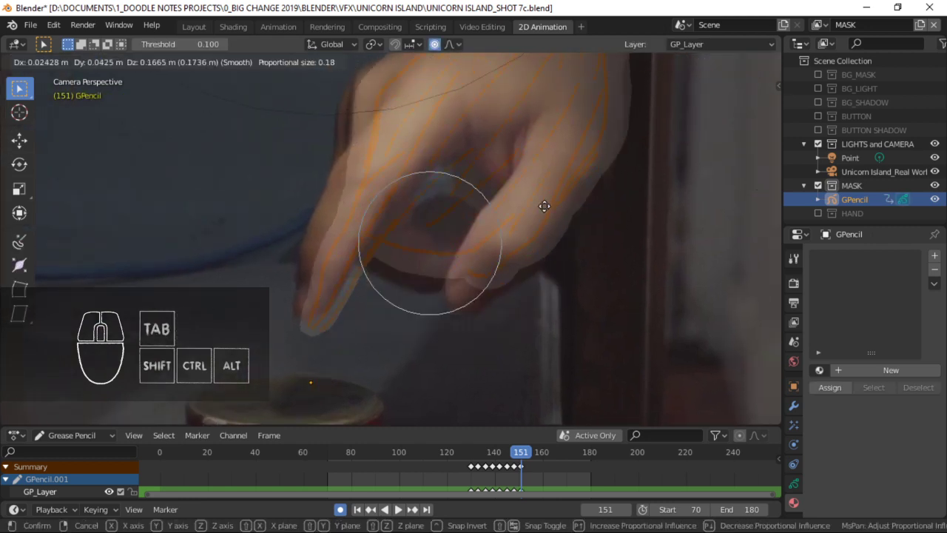
{"action": "left_click", "coordinate": [535, 205]}
Rotate the whole mask slightly and reposition it to match the hand's angle at frame 151.
{"action": "middle_click_drag", "start_coordinate": [534, 193], "coordinate": [529, 209], "text": "shift"}
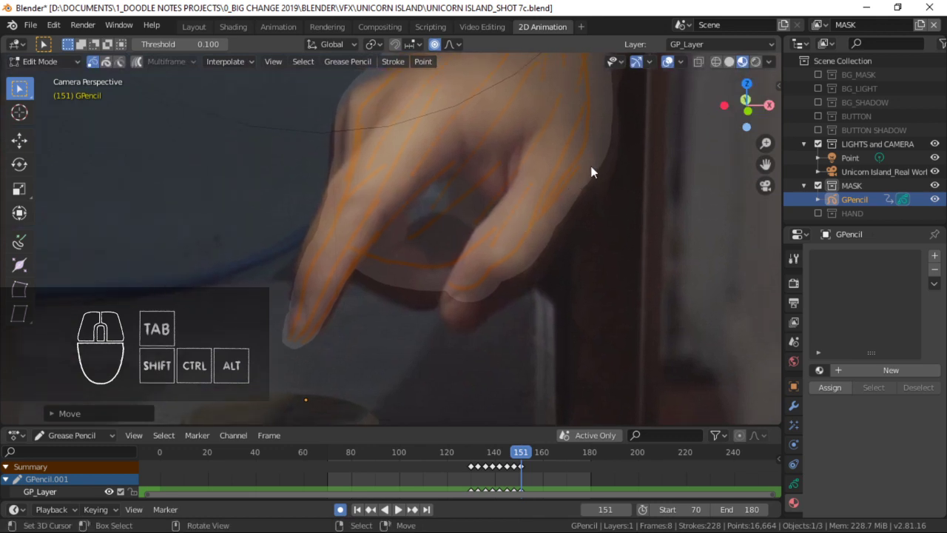
{"action": "key", "text": "r"}
{"action": "left_click", "coordinate": [596, 168]}
{"action": "key", "text": "g"}
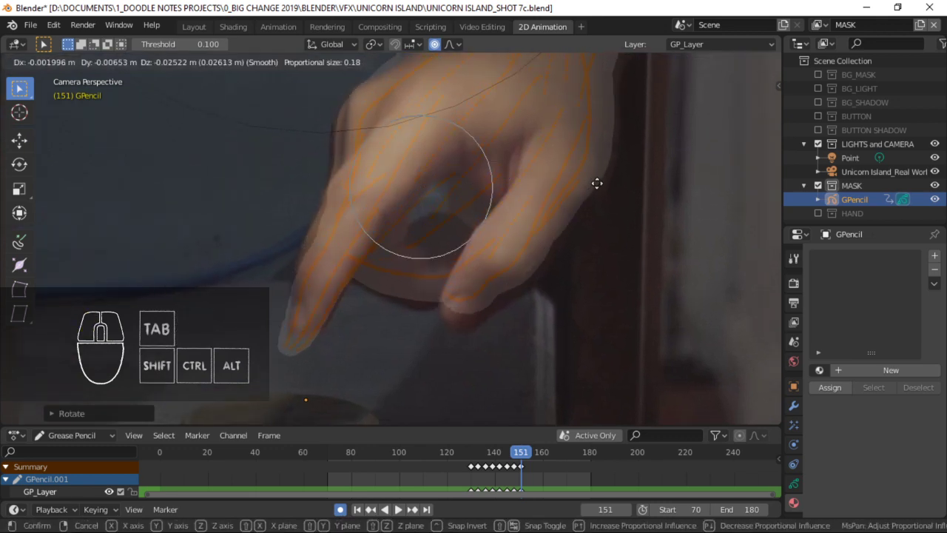
{"action": "left_click", "coordinate": [591, 189]}
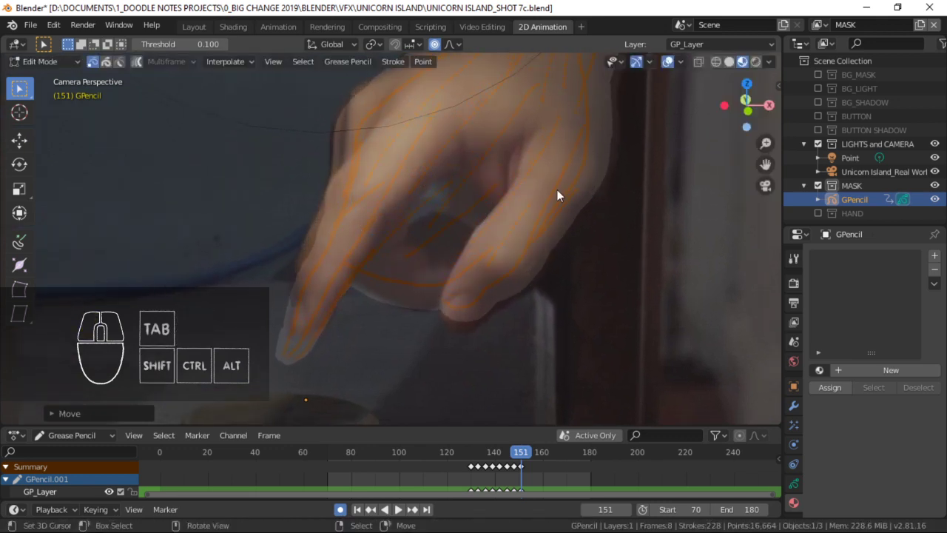
Pull the stroke points at the index fingertip up onto the finger with proportional editing.
{"action": "scroll", "coordinate": [423, 273], "scroll_direction": "up", "scroll_amount": 2}
{"action": "left_click", "coordinate": [334, 286]}
{"action": "key", "text": "g"}
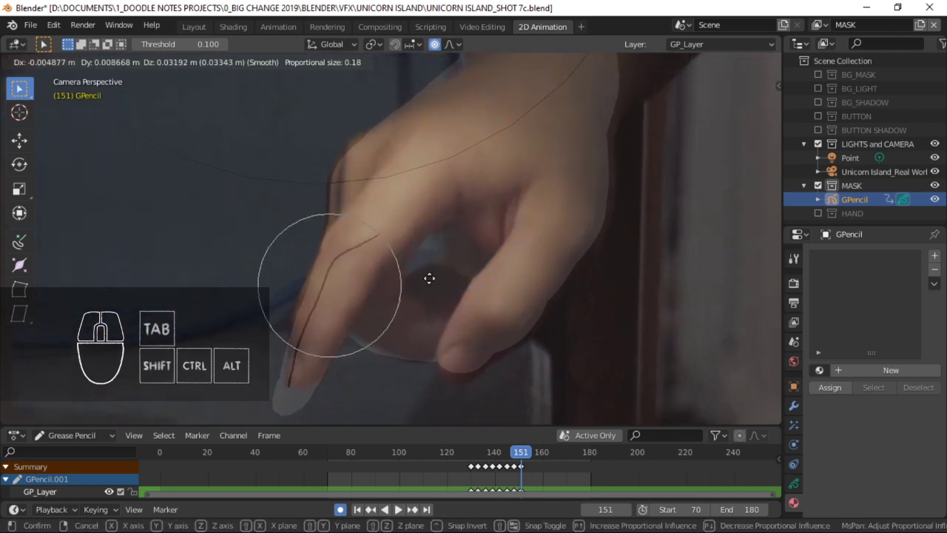
{"action": "left_click", "coordinate": [429, 279]}
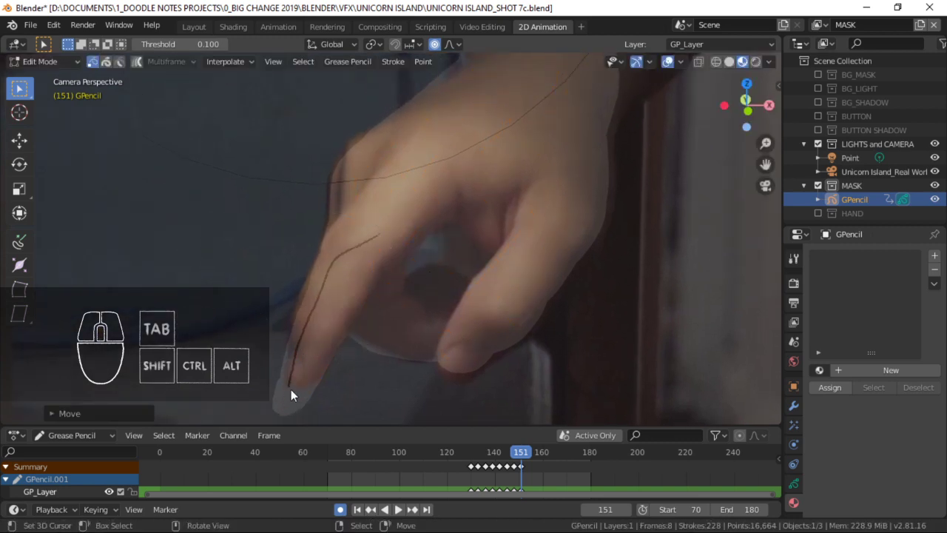
{"action": "key", "text": "ctrl+z"}
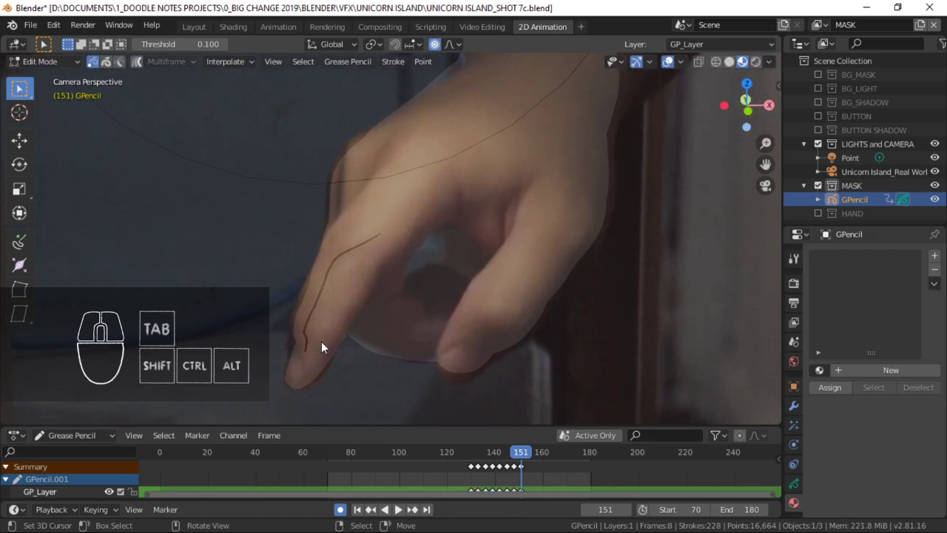
{"action": "key", "text": "g"}
{"action": "key", "text": "Escape"}
Rotate and move the stroke points along the index finger's outer edge to follow its contour.
{"action": "key", "text": "r"}
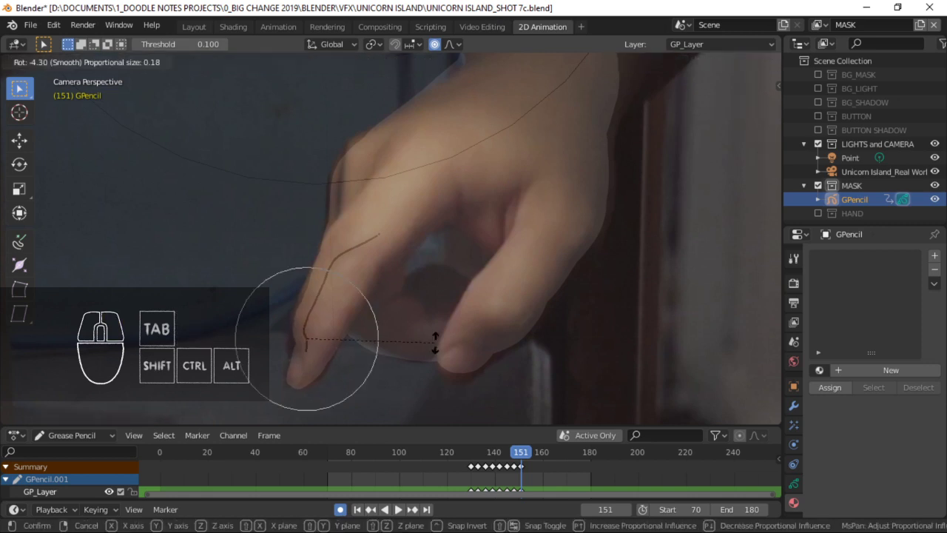
{"action": "left_click", "coordinate": [433, 343]}
{"action": "key", "text": "g"}
{"action": "left_click", "coordinate": [431, 341]}
{"action": "right_click", "coordinate": [326, 287]}
{"action": "key", "text": "g"}
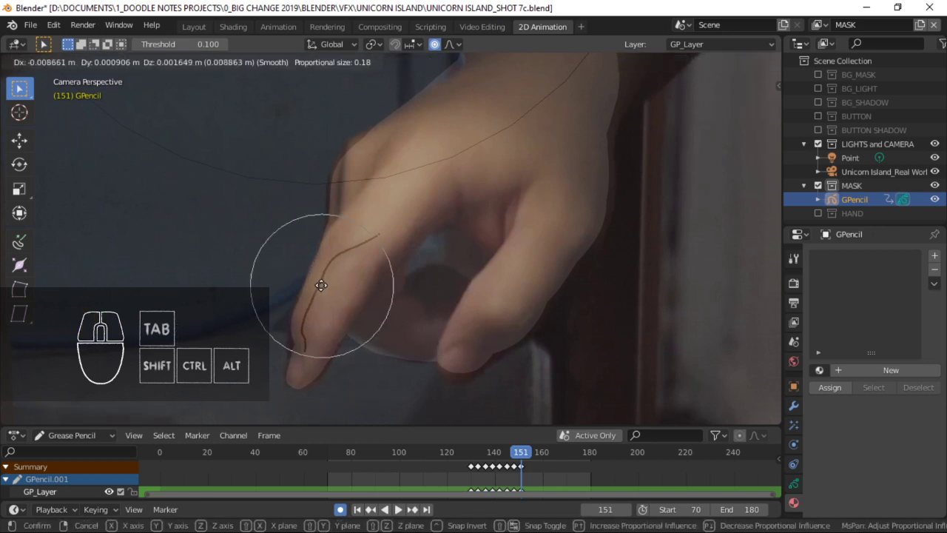
{"action": "left_click", "coordinate": [321, 284]}
Adjust the stroke points along the hand's lower edge between the index finger and thumb.
{"action": "mouse_move", "coordinate": [369, 242]}
{"action": "middle_mouse_down", "text": "shift"}
{"action": "mouse_move", "coordinate": [355, 234]}
{"action": "mouse_move", "coordinate": [335, 275]}
{"action": "middle_mouse_up", "text": "shift"}
{"action": "key", "text": "g"}
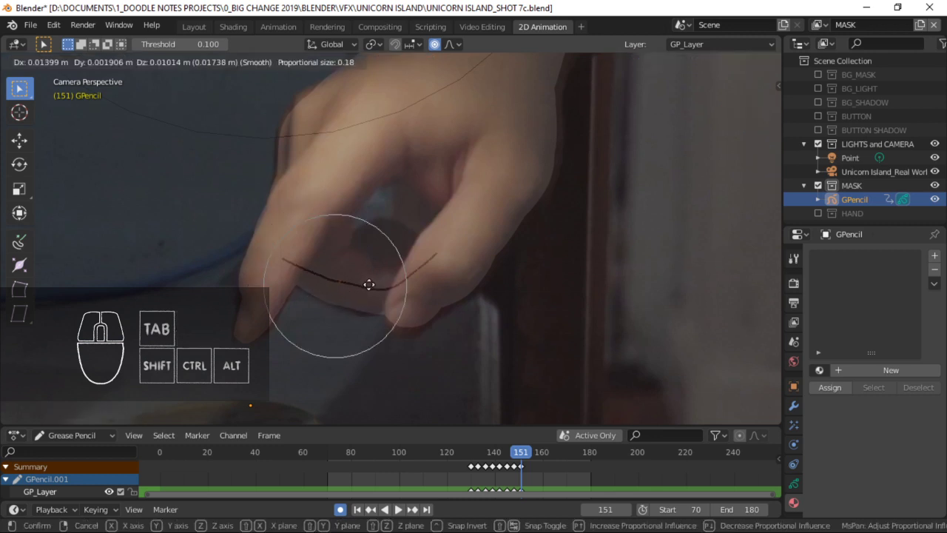
{"action": "left_click", "coordinate": [401, 318]}
{"action": "middle_click_drag", "start_coordinate": [401, 318], "coordinate": [433, 269], "text": "shift"}
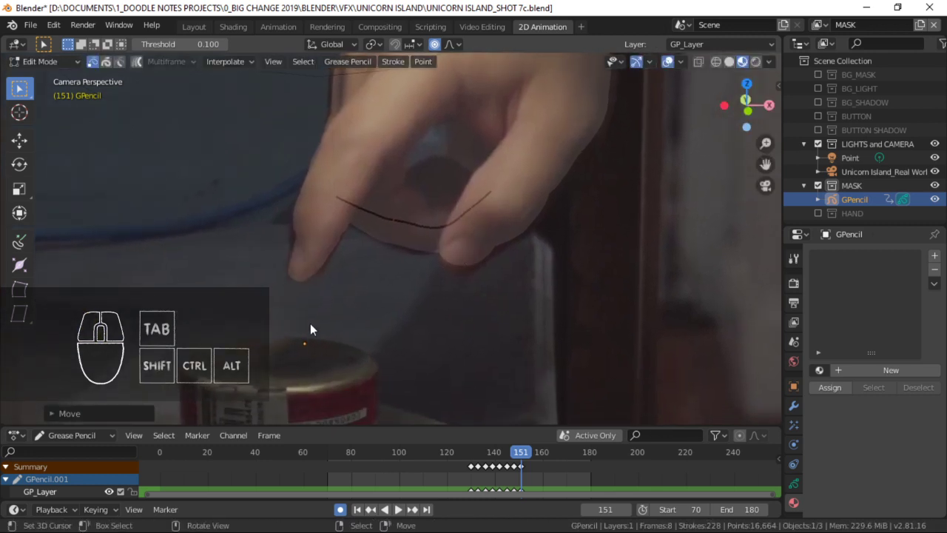
Move the stroke points on the index finger's inner and outer edges near the tip, and save the file.
{"action": "right_click", "coordinate": [330, 247]}
{"action": "key", "text": "g"}
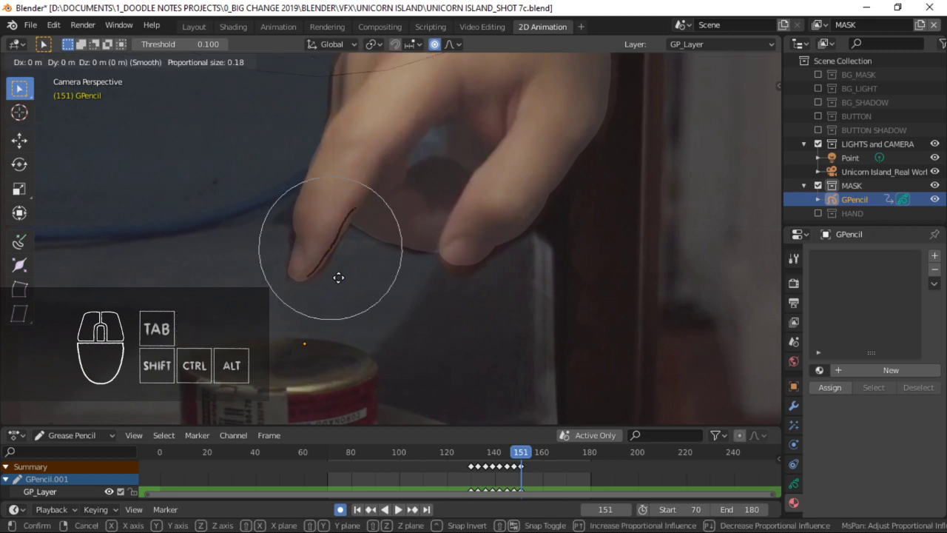
{"action": "left_click", "coordinate": [340, 273]}
{"action": "right_click", "coordinate": [310, 223]}
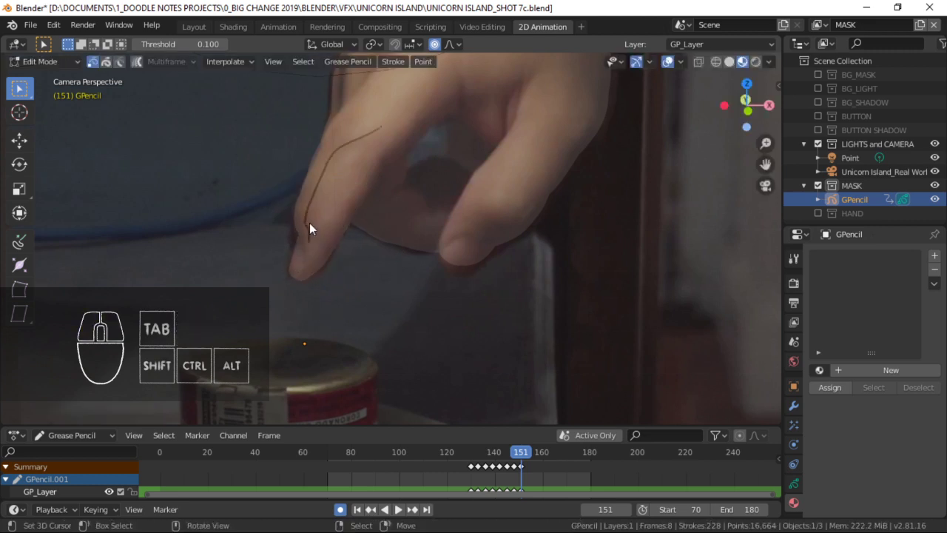
{"action": "key", "text": "g"}
{"action": "scroll", "coordinate": [329, 247], "scroll_direction": "down", "scroll_amount": 2}
{"action": "left_click", "coordinate": [329, 247]}
{"action": "middle_click_drag", "start_coordinate": [575, 193], "coordinate": [457, 244], "text": "ctrl"}
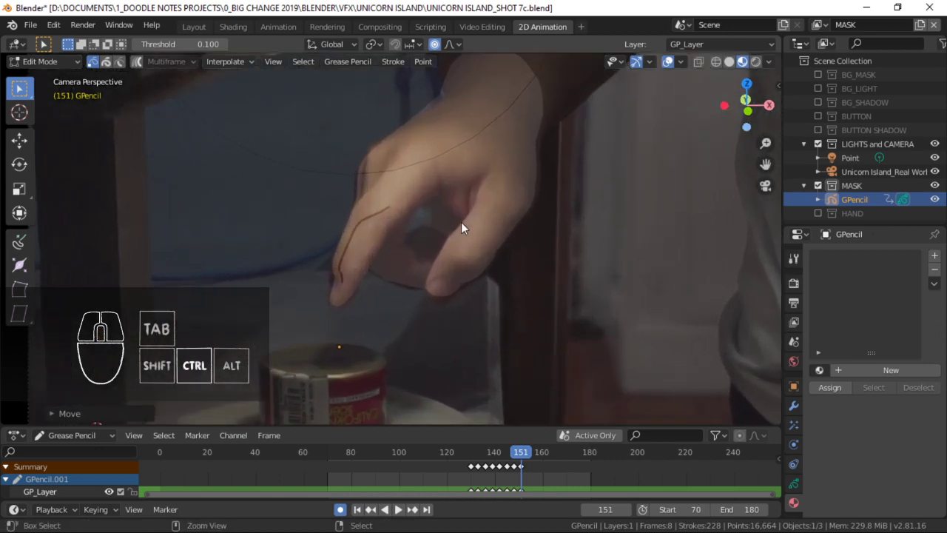
{"action": "key", "text": "ctrl+s"}
Move the stroke points at the thumb's tip and outer side down onto the thumb.
{"action": "middle_click_drag", "start_coordinate": [542, 143], "coordinate": [486, 180], "text": "shift"}
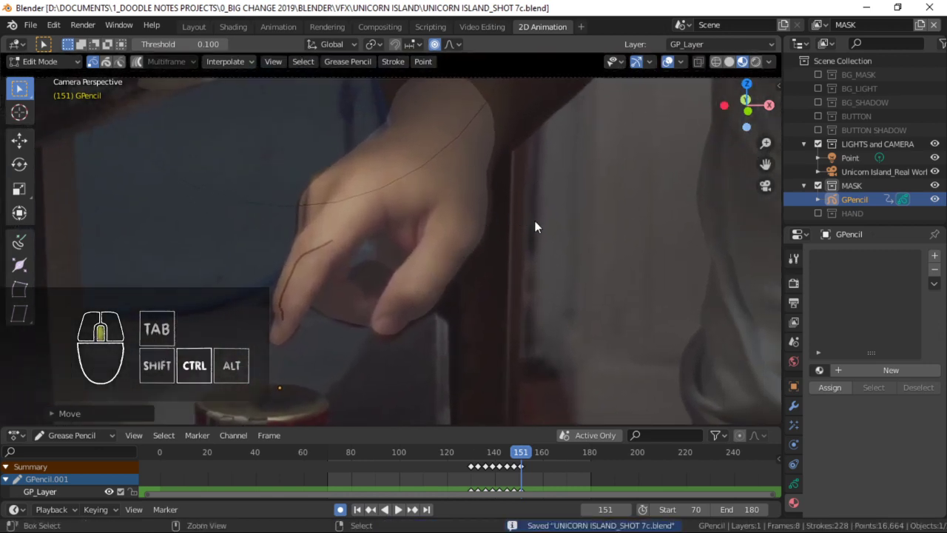
{"action": "middle_click_drag", "start_coordinate": [534, 220], "coordinate": [350, 168], "text": "ctrl"}
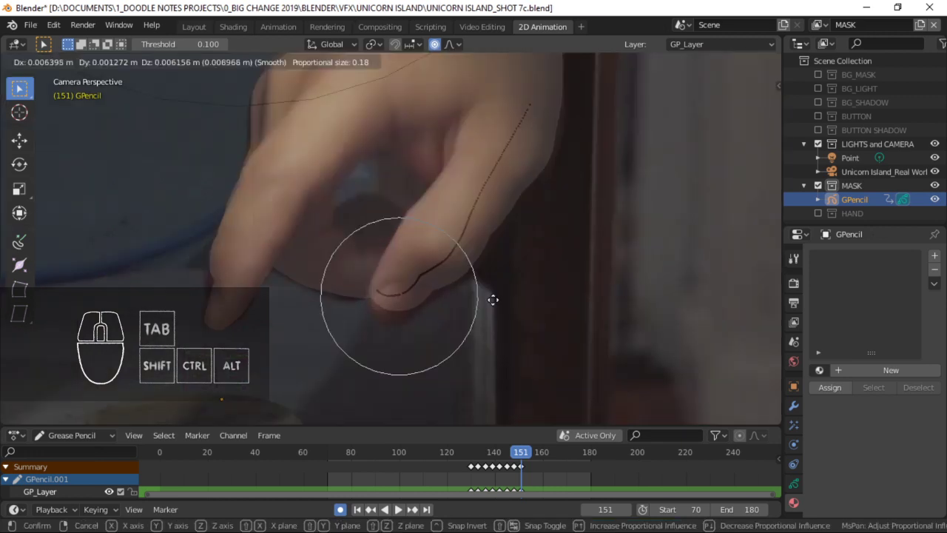
{"action": "left_click", "coordinate": [470, 288]}
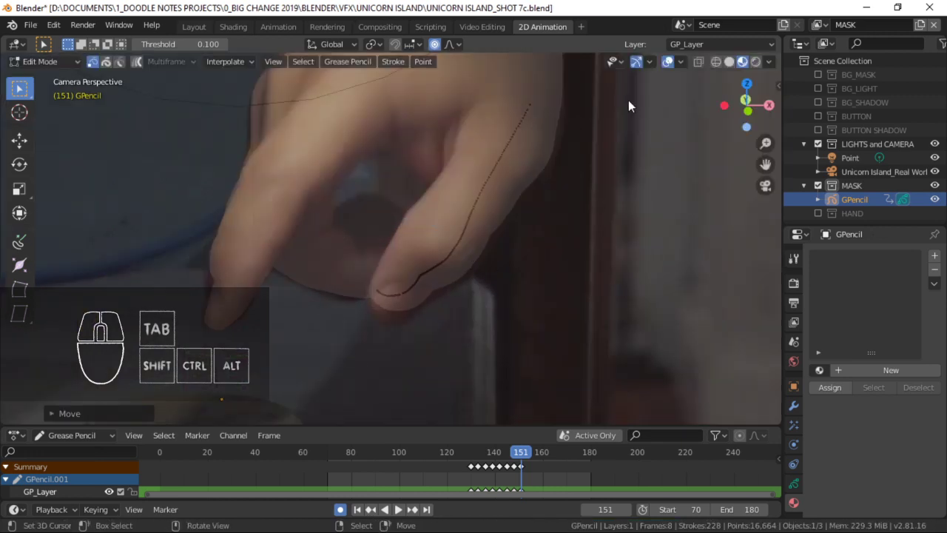
{"action": "left_click", "coordinate": [459, 45]}
{"action": "key", "text": "g"}
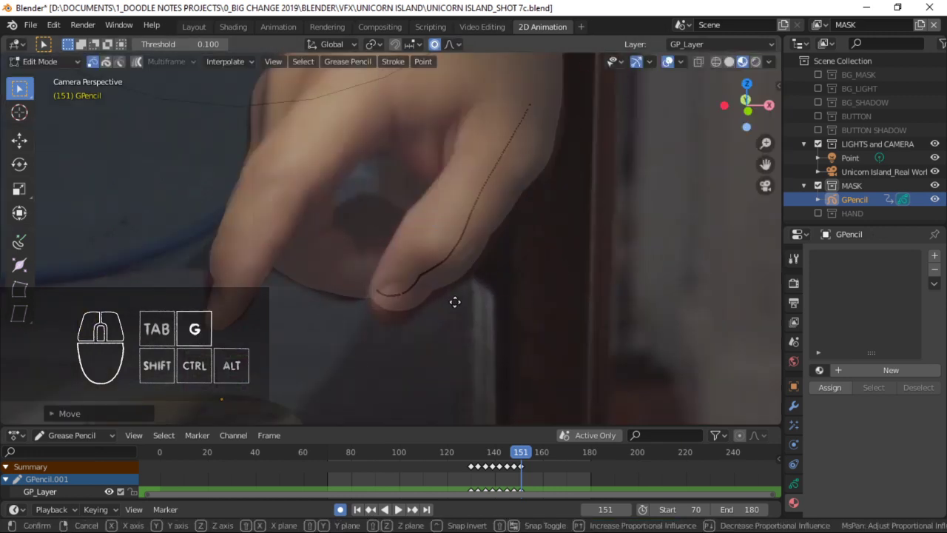
{"action": "left_click", "coordinate": [437, 268]}
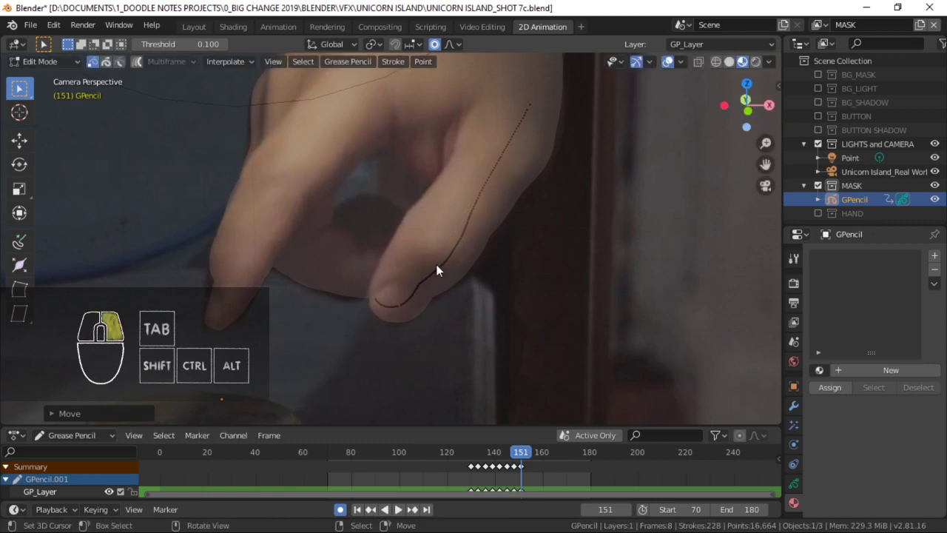
Fine-tune the stroke points along the thumb's outer edge and at its tip.
{"action": "key", "text": "g"}
{"action": "left_click", "coordinate": [437, 267]}
{"action": "key", "text": "g"}
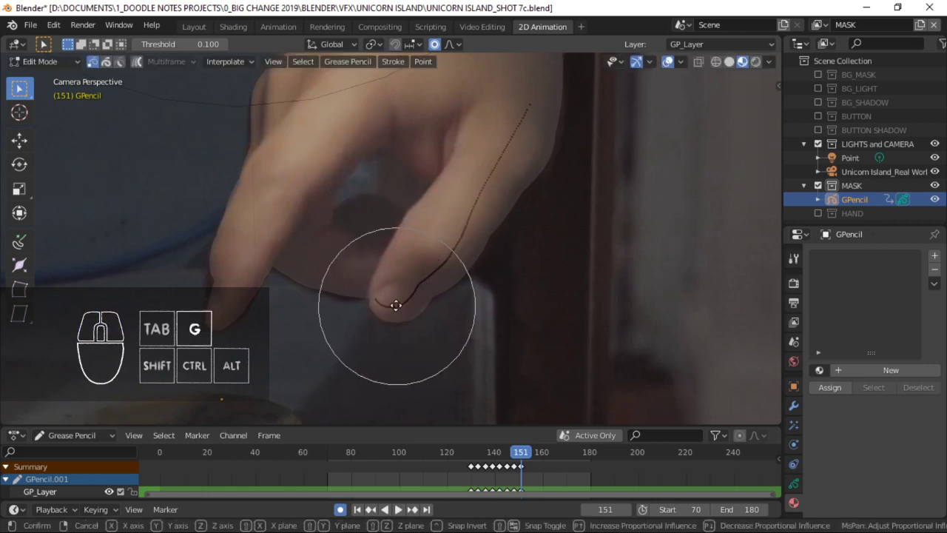
{"action": "left_click", "coordinate": [394, 302]}
{"action": "middle_click_drag", "start_coordinate": [346, 221], "coordinate": [407, 224], "text": "shift"}
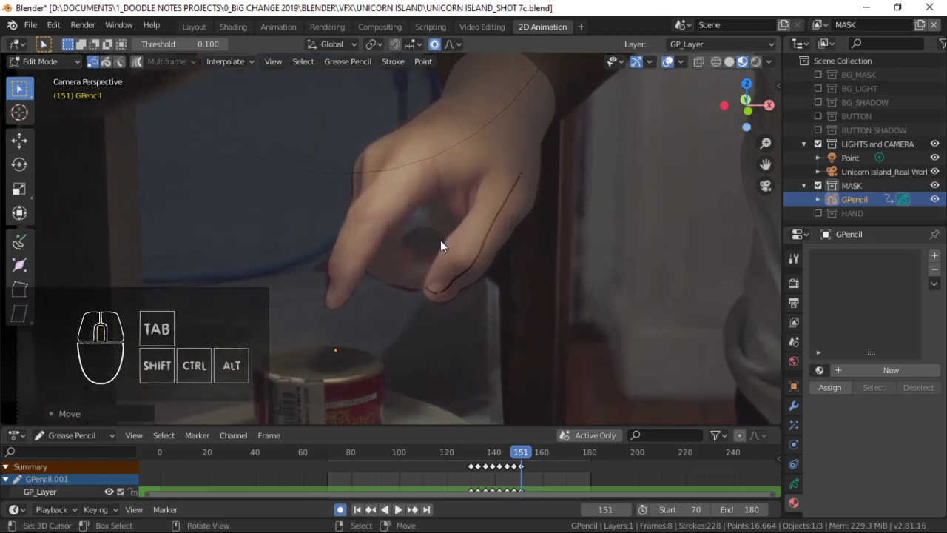
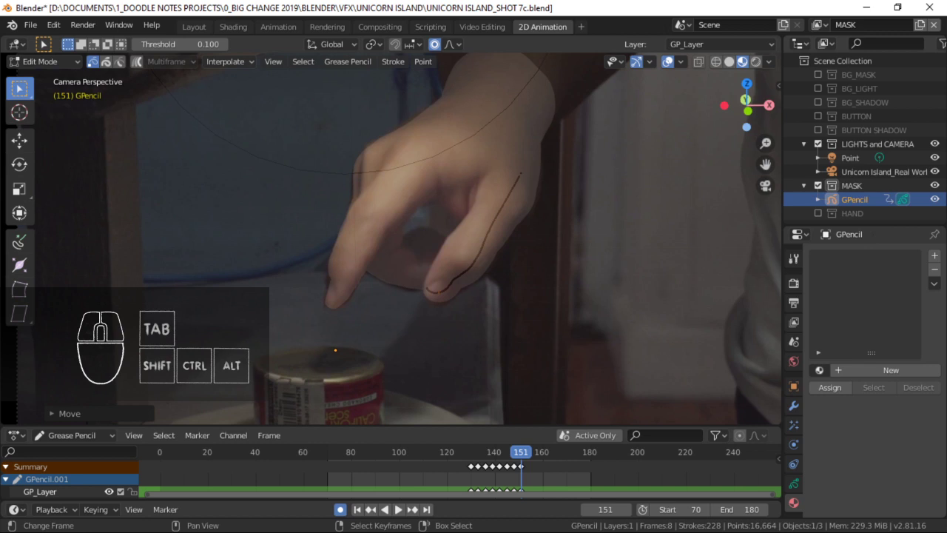
Select all the mask strokes and compare the mask's fit on the hand between keyframes 151 and 148.
{"action": "mouse_move", "coordinate": [519, 183]}
{"action": "middle_mouse_down", "text": "shift"}
{"action": "mouse_move", "coordinate": [506, 179]}
{"action": "mouse_move", "coordinate": [491, 204]}
{"action": "middle_mouse_up", "text": "shift"}
{"action": "key", "text": "a"}
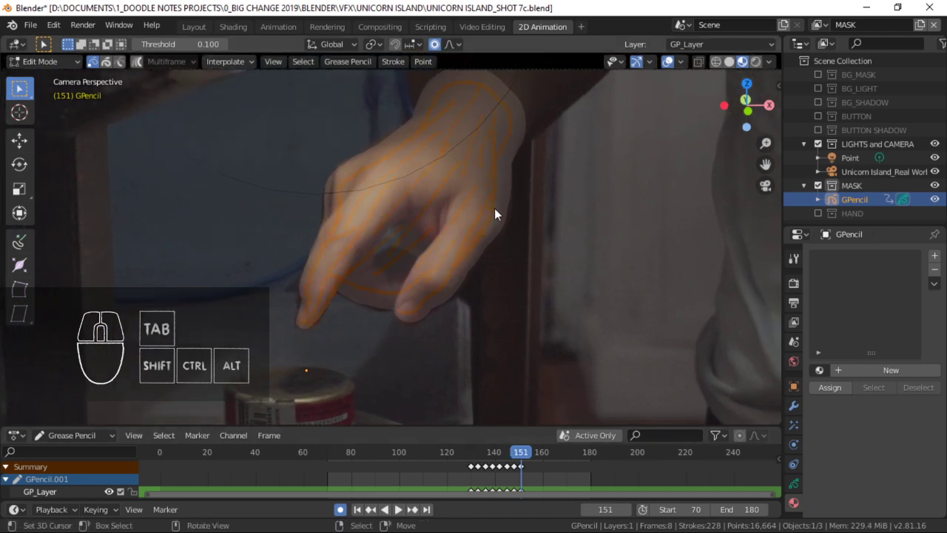
{"action": "key", "text": "Down"}
{"action": "key", "text": "Up"}
{"action": "key", "text": "Down"}
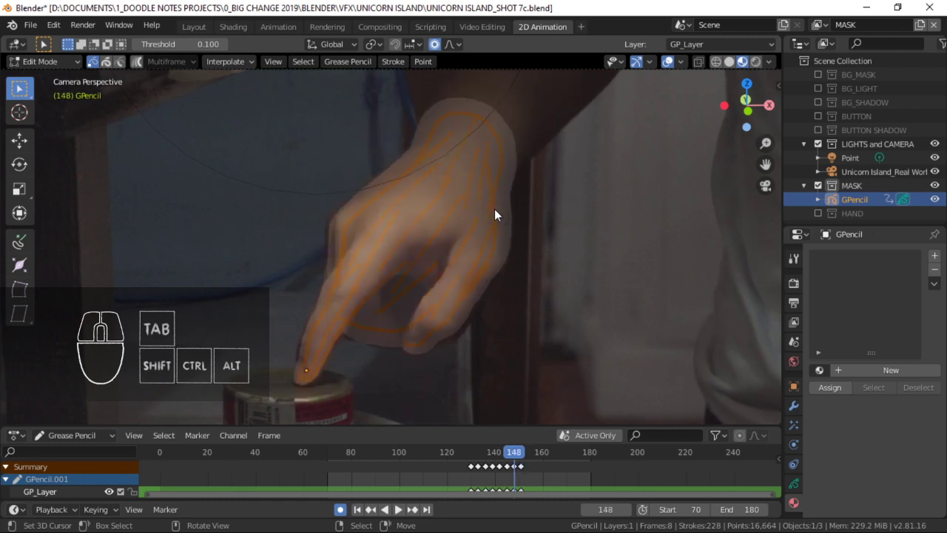
Compare the mask's fit on the hand by stepping back and forth between keyframes 148 and 151 and the earlier ones.
{"action": "key", "text": "Up"}
{"action": "key", "text": "Down"}
{"action": "key", "text": "Up"}
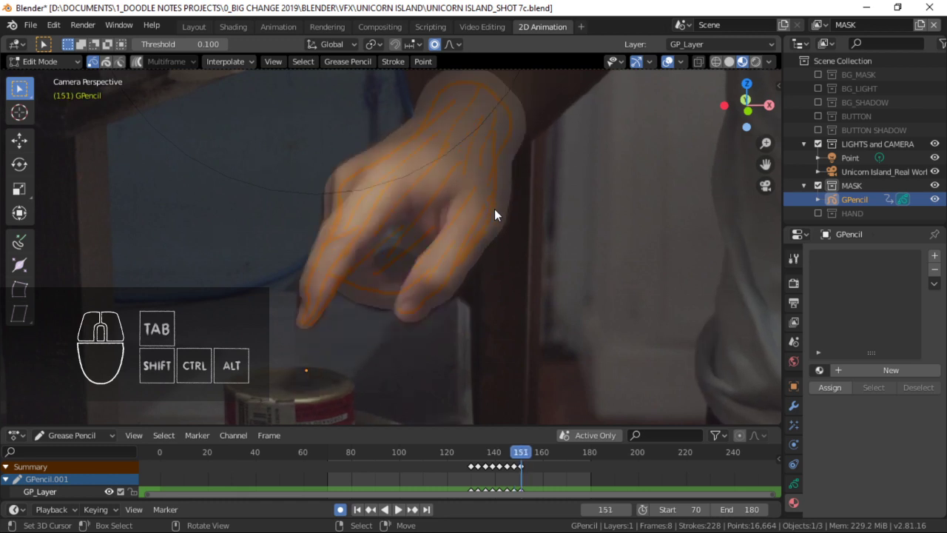
{"action": "key", "text": "Down"}
{"action": "key", "text": "Down"}
{"action": "key", "text": "Up"}
{"action": "key", "text": "Up"}
{"action": "key", "text": "Down"}
{"action": "key", "text": "Down"}
{"action": "key", "text": "Down"}
Play the animation from the first mask keyframe near frame 130 to review how the mask follows the hand.
{"action": "left_click", "coordinate": [470, 467]}
{"action": "key", "text": "space"}
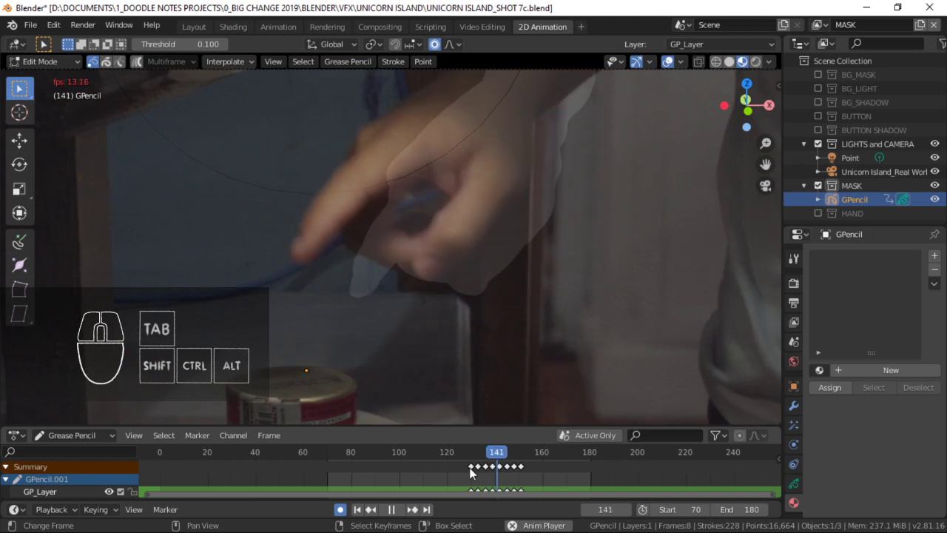
{"action": "key", "text": "space"}
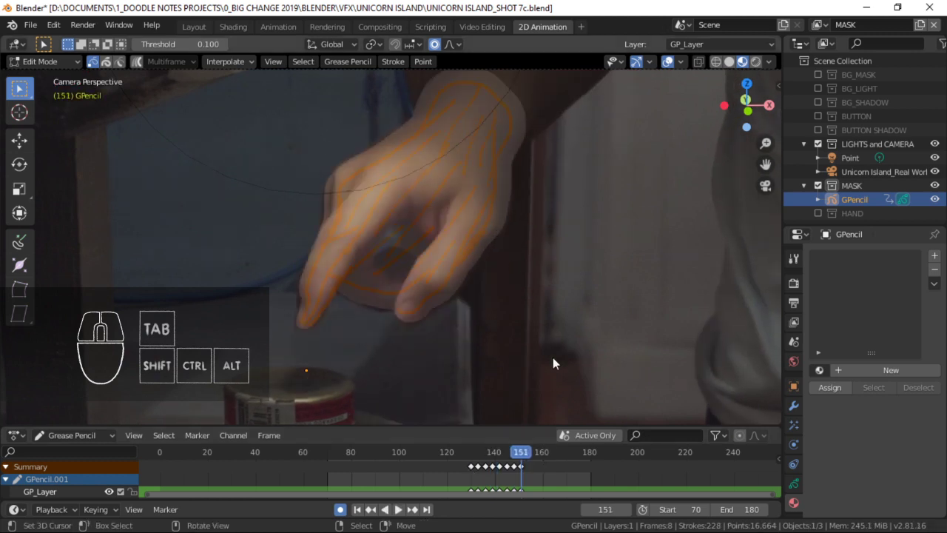
At frame 154, move the whole selected mask up and across so it covers the hand again.
{"action": "key", "text": "Right"}
{"action": "key", "text": "Right"}
{"action": "key", "text": "Right"}
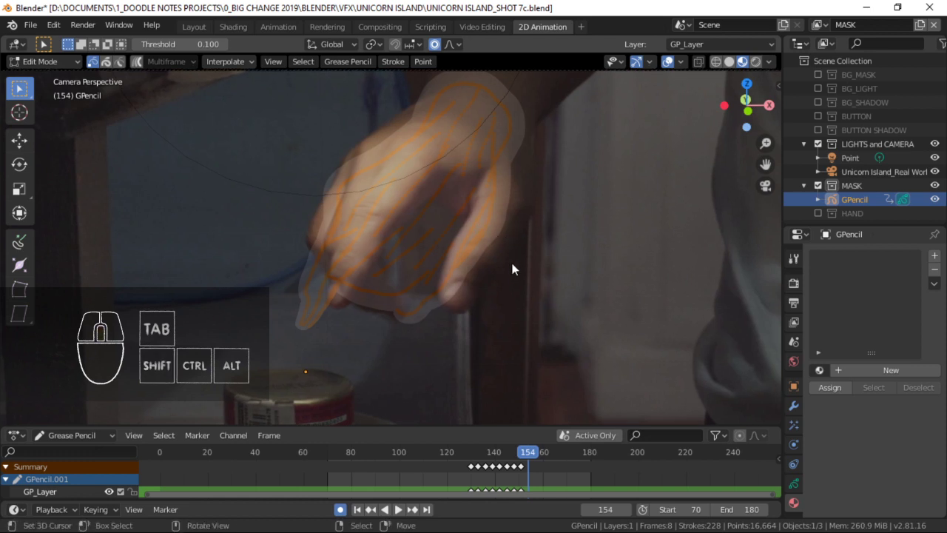
{"action": "key", "text": "g"}
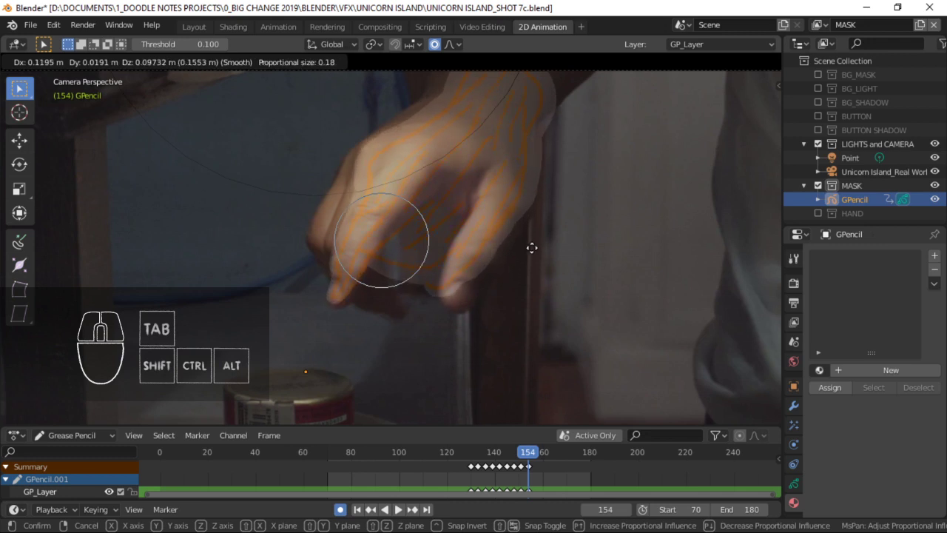
{"action": "left_click", "coordinate": [531, 247]}
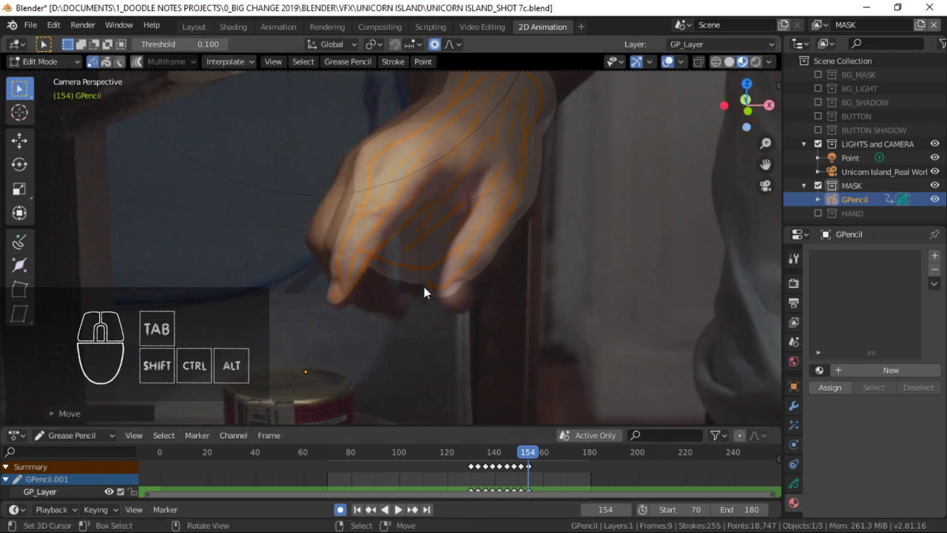
{"action": "left_click", "coordinate": [444, 285]}
{"action": "key", "text": "g"}
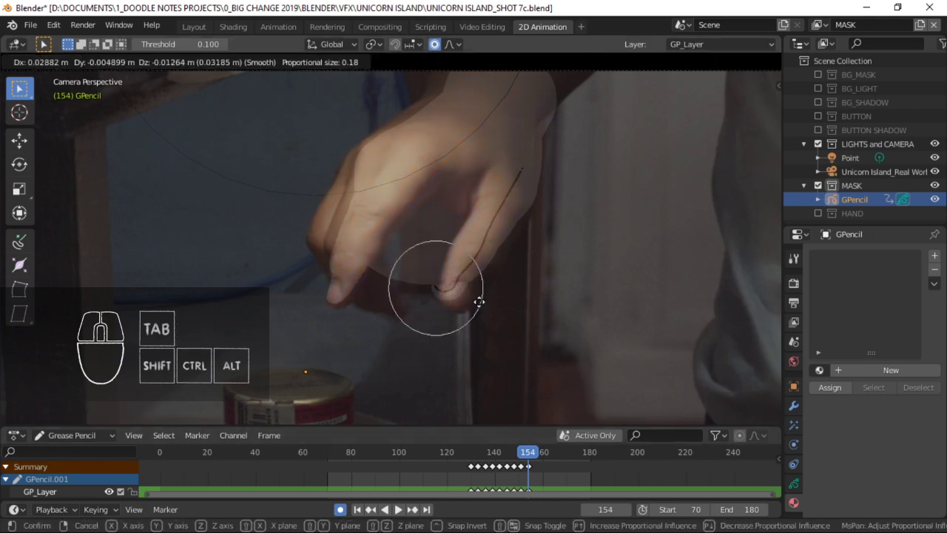
{"action": "right_click", "coordinate": [485, 307]}
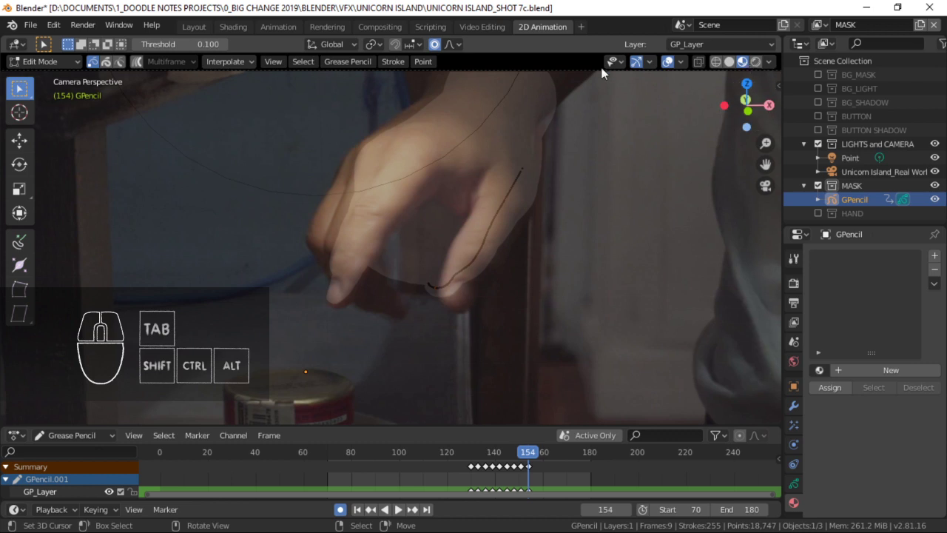
{"action": "left_click", "coordinate": [435, 45]}
{"action": "left_click", "coordinate": [457, 44]}
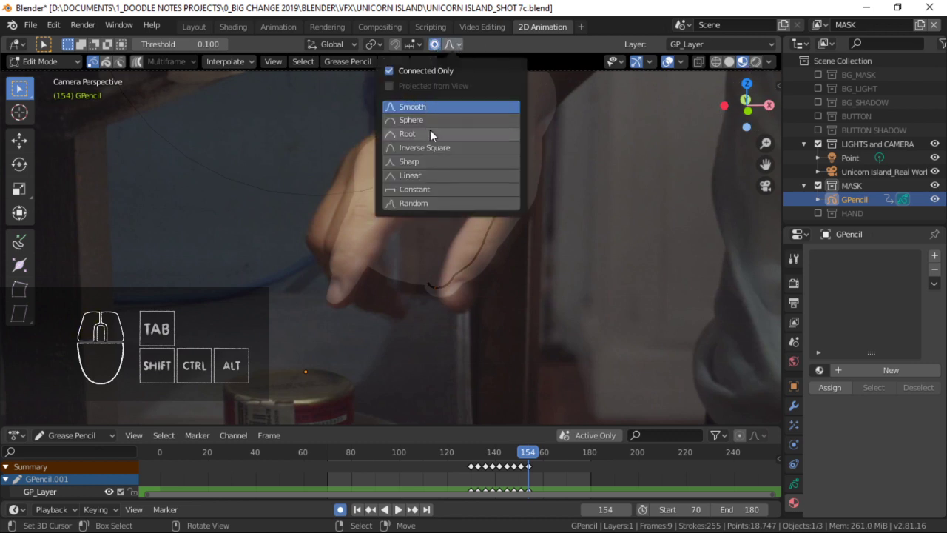
{"action": "key", "text": "g"}
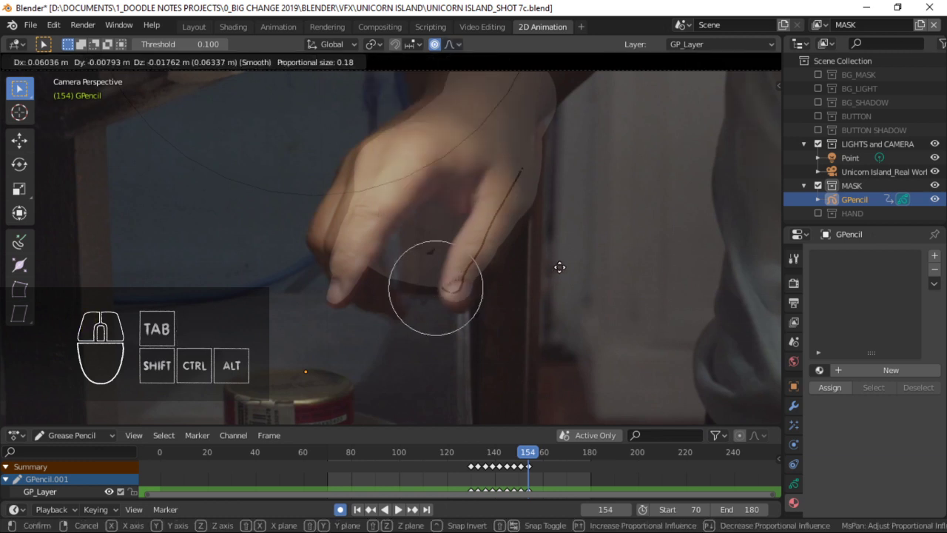
{"action": "right_click", "coordinate": [559, 273]}
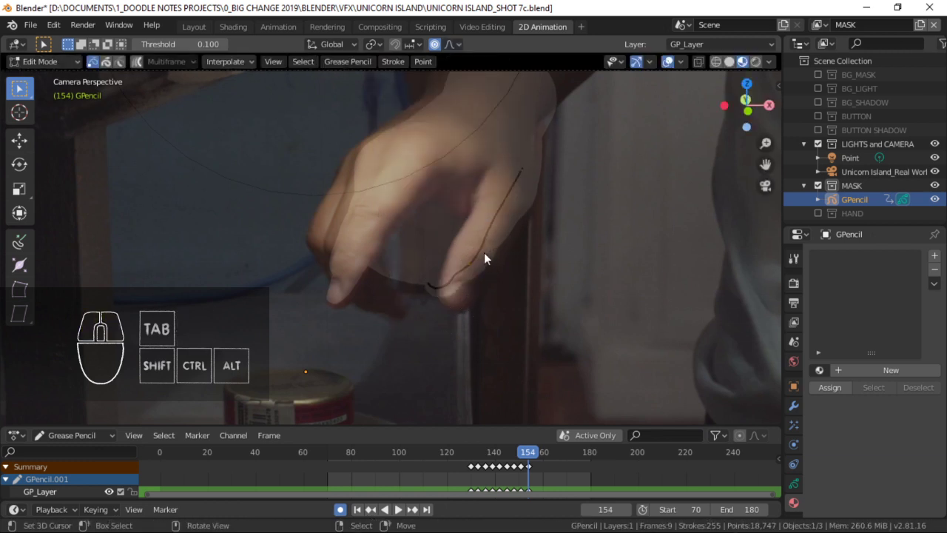
At frame 154, move the stroke points on the thumb's outer edge, tip and inner side to fit the thumb.
{"action": "key", "text": "g"}
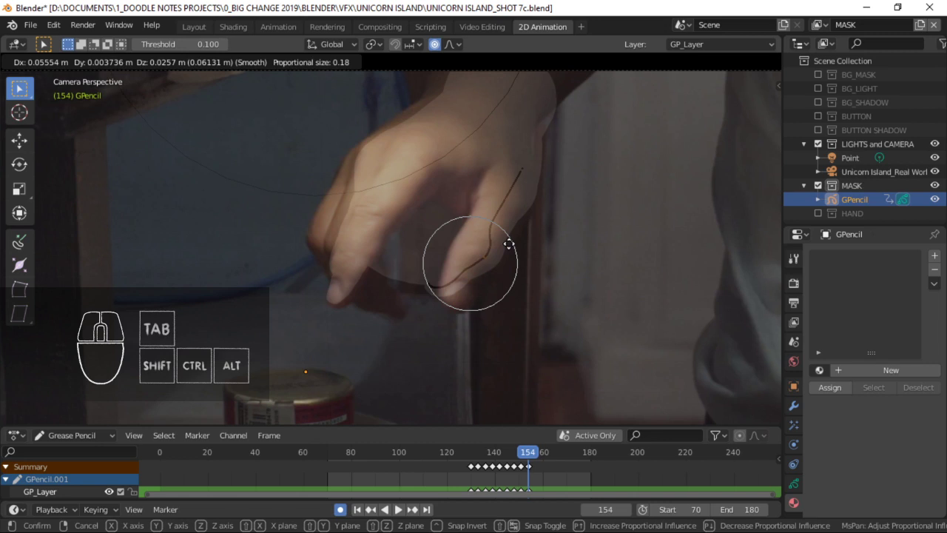
{"action": "left_click", "coordinate": [478, 275]}
{"action": "key", "text": "g"}
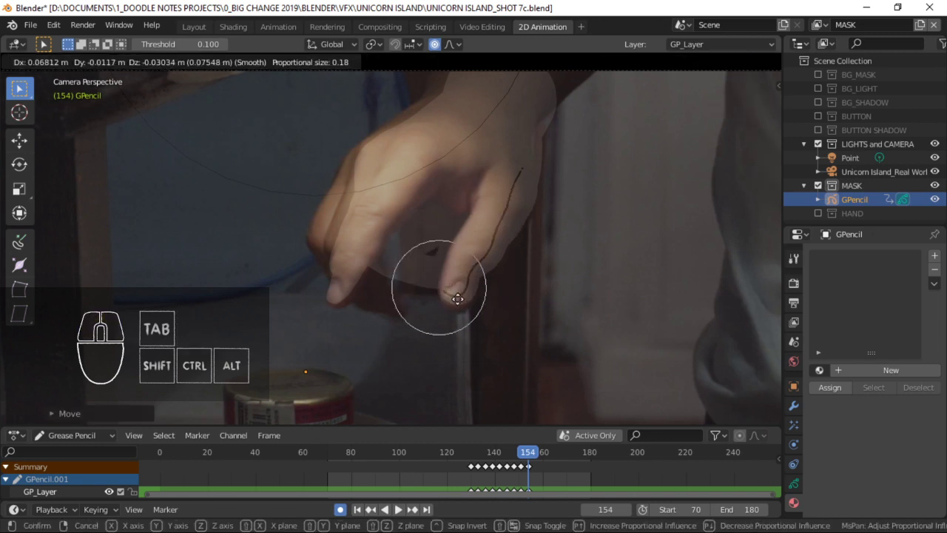
{"action": "left_click", "coordinate": [442, 278]}
{"action": "key", "text": "g"}
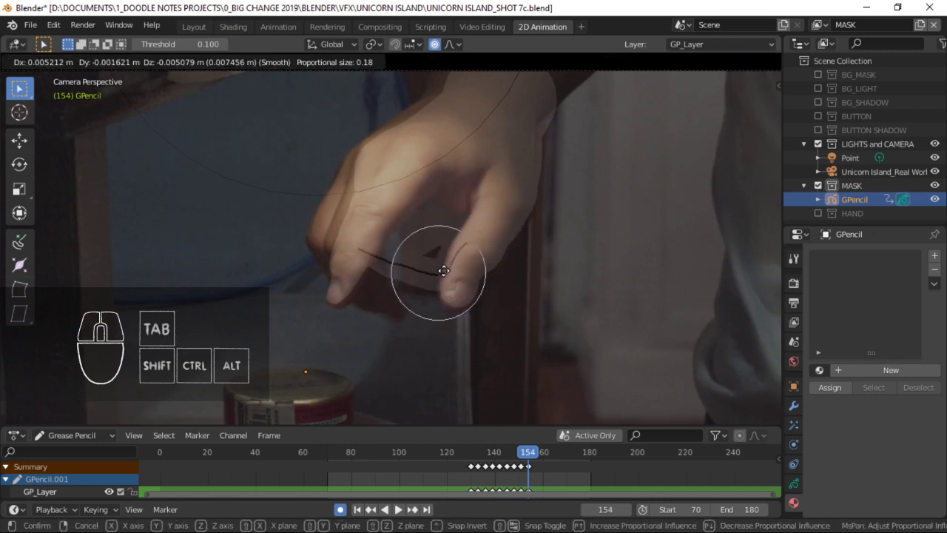
{"action": "left_click", "coordinate": [449, 252]}
Adjust the stroke points on the index finger's inner edge and in the gap between finger and thumb.
{"action": "right_click", "coordinate": [354, 262]}
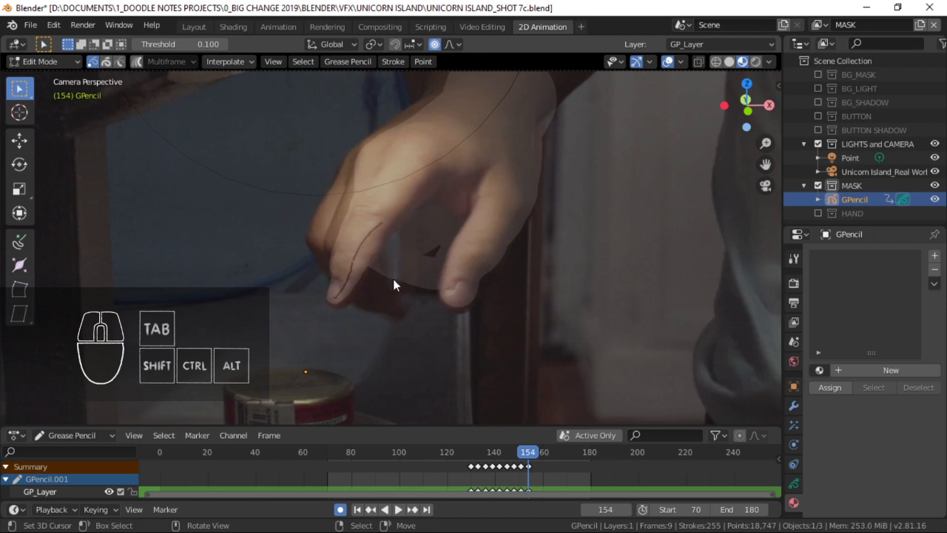
{"action": "key", "text": "g"}
{"action": "left_click", "coordinate": [433, 244]}
{"action": "key", "text": "g"}
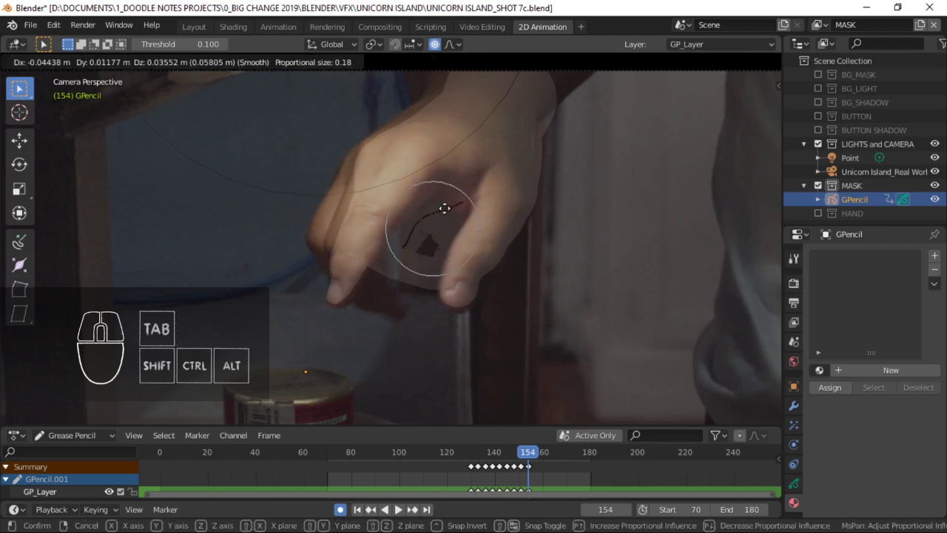
{"action": "right_click", "coordinate": [415, 202]}
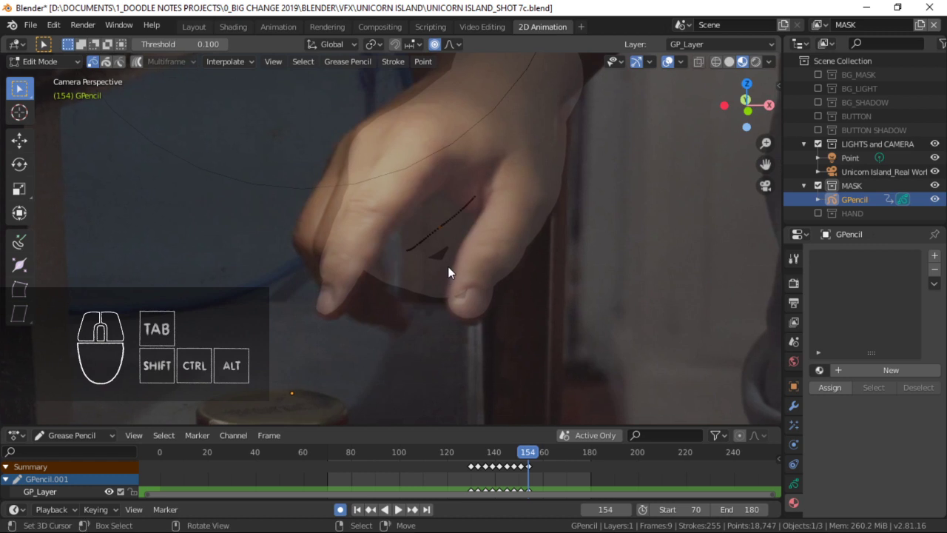
{"action": "key", "text": "ctrl+z"}
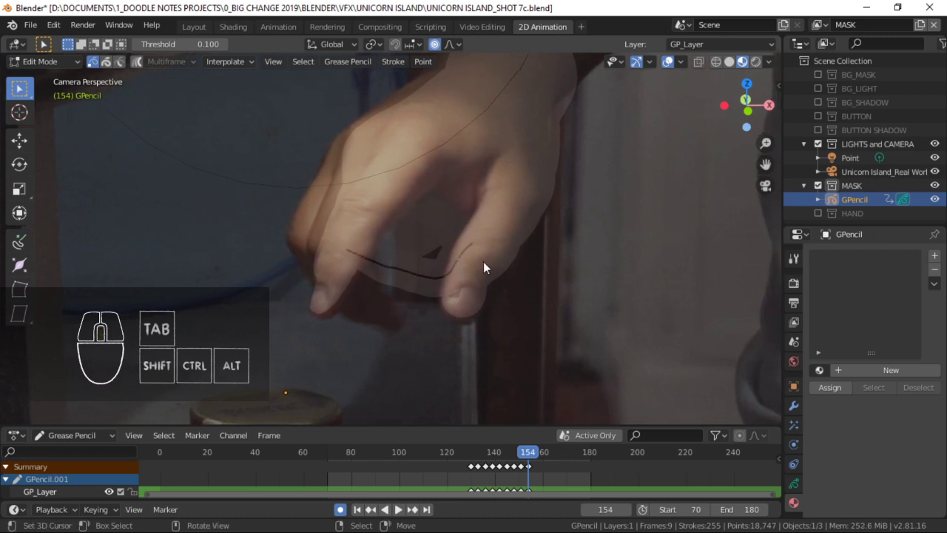
{"action": "key", "text": "g"}
{"action": "right_click", "coordinate": [497, 157]}
{"action": "middle_click_drag", "start_coordinate": [466, 202], "coordinate": [484, 206], "text": "shift"}
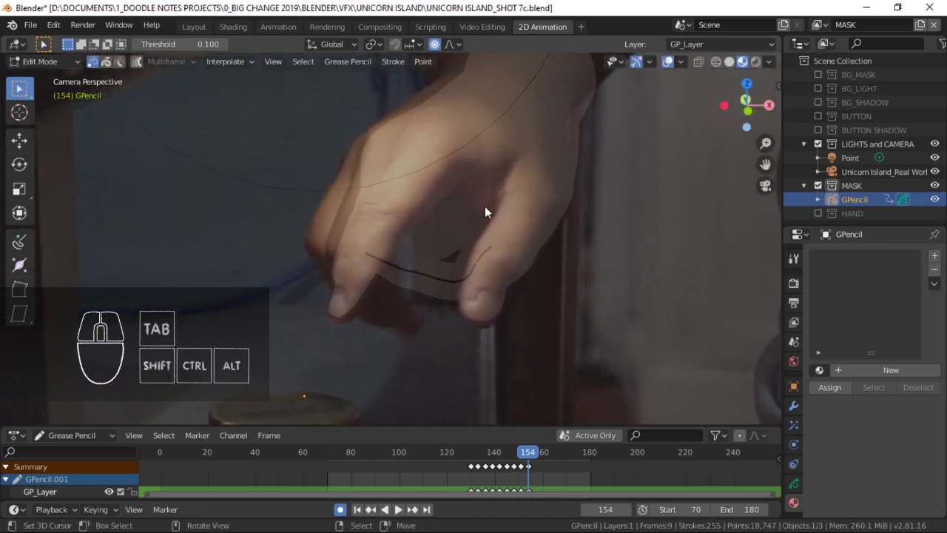
Delete all the hand mask strokes on frame 154 and save the file.
{"action": "key", "text": "a"}
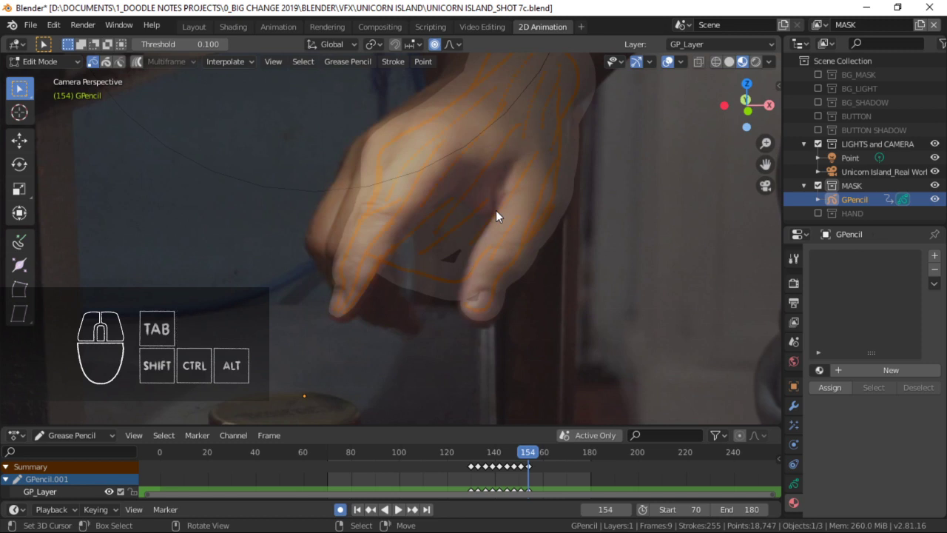
{"action": "key", "text": "g"}
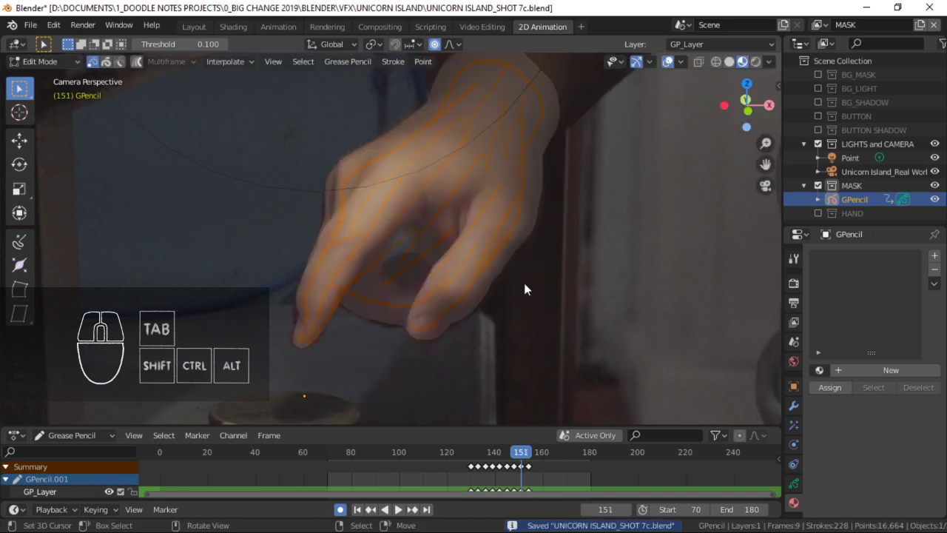
{"action": "key", "text": "Right"}
{"action": "key", "text": "Right"}
{"action": "key", "text": "Right"}
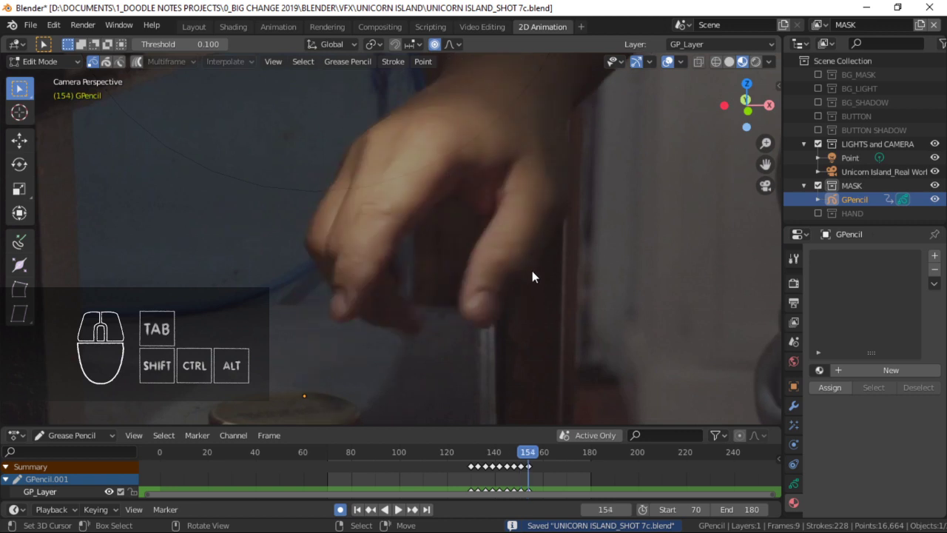
{"action": "key", "text": "ctrl+s"}
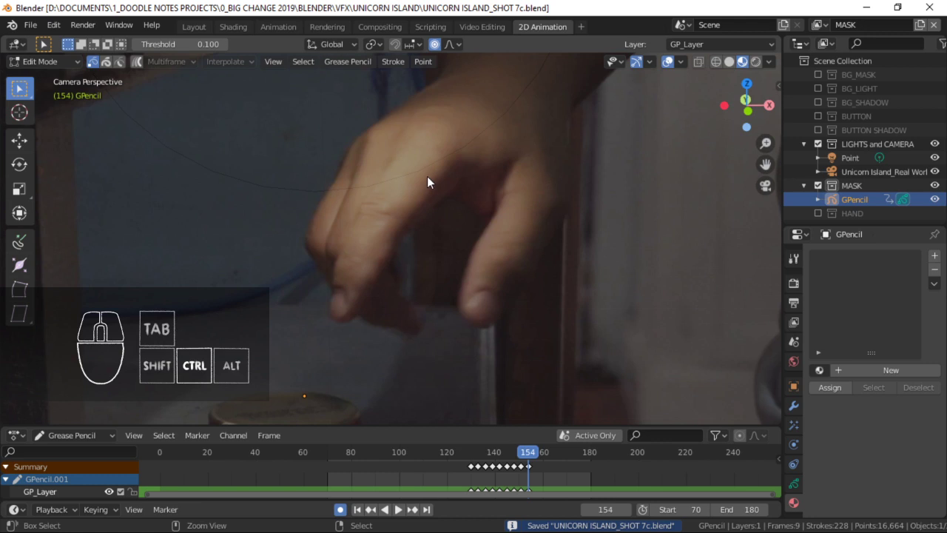
Switch the Grease Pencil to Draw mode and paint mask strokes along the front finger on frame 154.
{"action": "middle_click_drag", "start_coordinate": [377, 204], "coordinate": [384, 193], "text": "shift"}
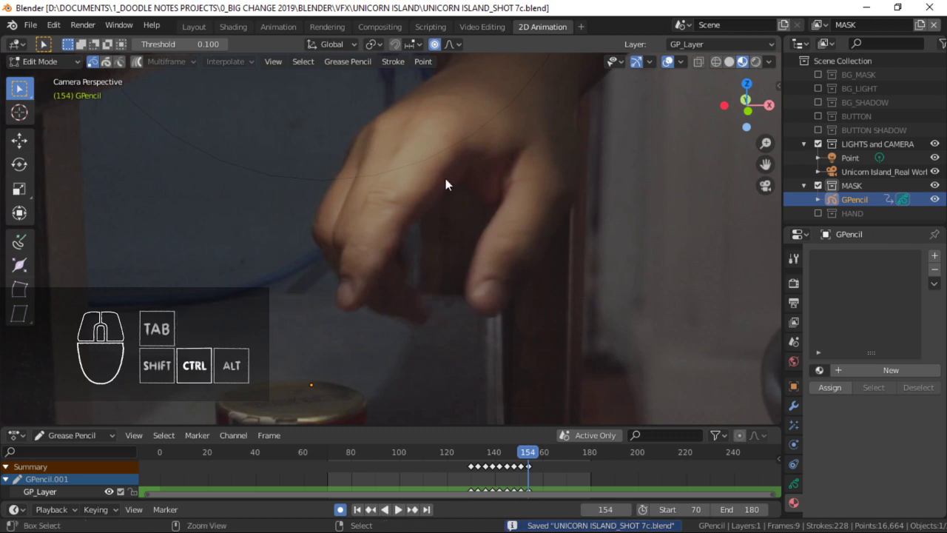
{"action": "key", "text": "ctrl+Tab"}
{"action": "left_click", "coordinate": [449, 118]}
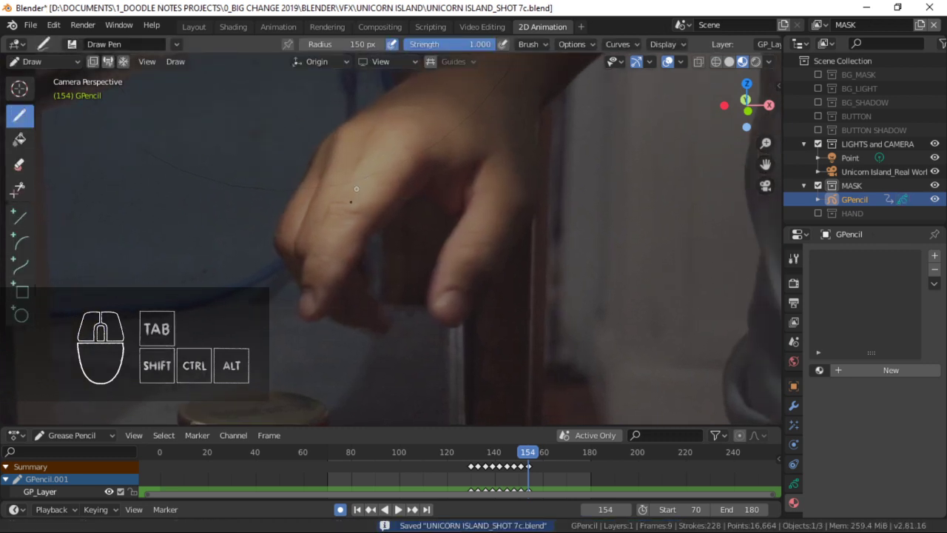
{"action": "left_click_drag", "start_coordinate": [309, 299], "coordinate": [359, 191]}
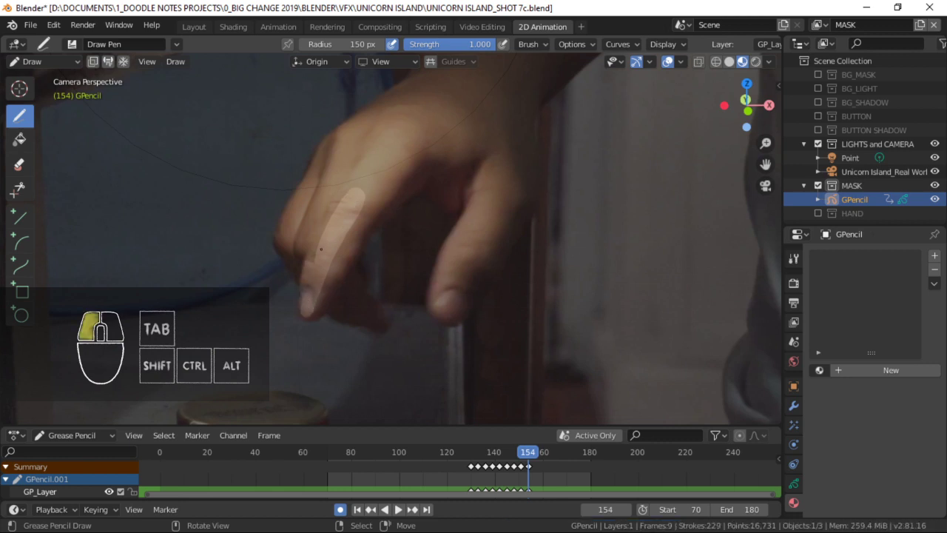
{"action": "mouse_move", "coordinate": [321, 249]}
{"action": "left_mouse_down"}
{"action": "mouse_move", "coordinate": [322, 291]}
{"action": "mouse_move", "coordinate": [280, 243]}
{"action": "mouse_move", "coordinate": [309, 281]}
{"action": "left_mouse_up"}
{"action": "key", "text": "ctrl+z"}
{"action": "key", "text": "ctrl+z"}
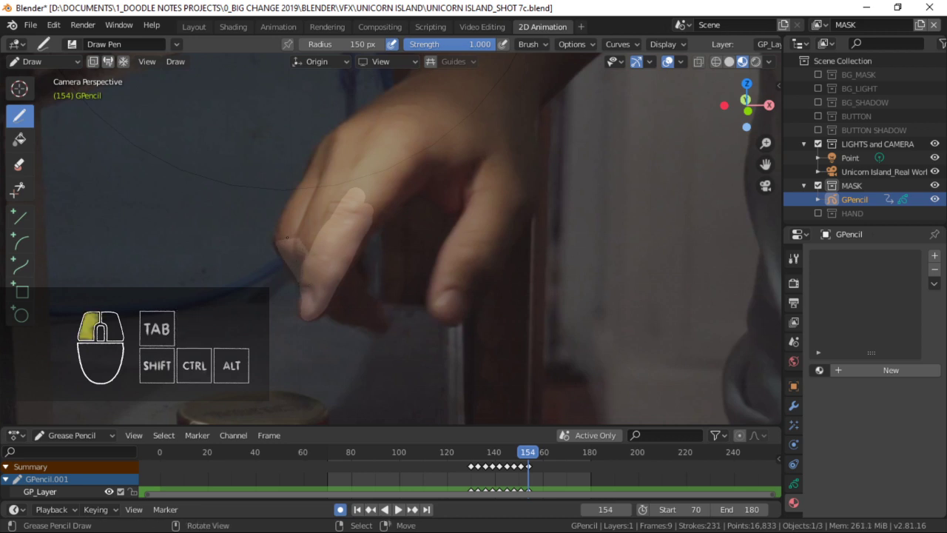
Paint mask strokes over the outer finger beside the front finger, from its bent joint up to the knuckle.
{"action": "left_click_drag", "start_coordinate": [286, 238], "coordinate": [340, 154]}
{"action": "key", "text": "ctrl+z"}
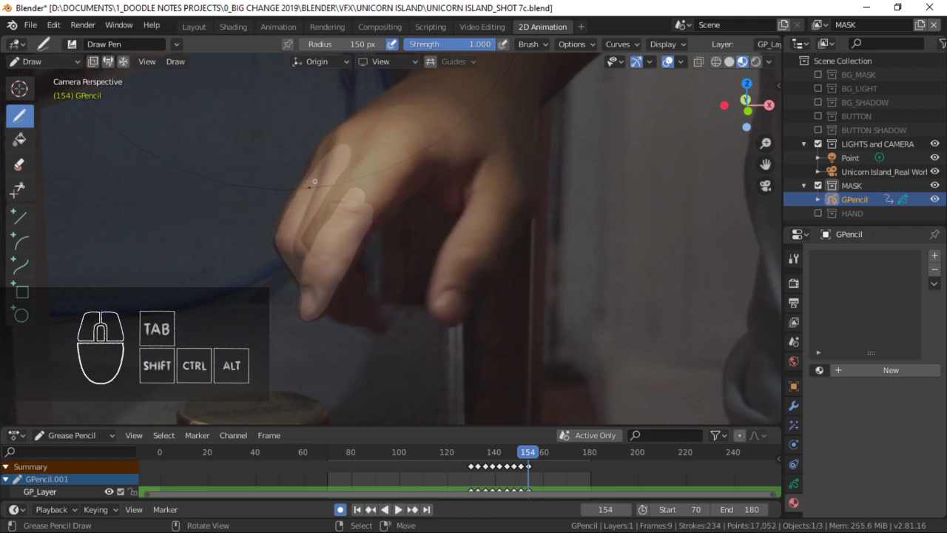
{"action": "key", "text": "ctrl+z"}
{"action": "left_click_drag", "start_coordinate": [323, 159], "coordinate": [405, 95]}
{"action": "key", "text": "ctrl+z"}
Fill the mask along the outer fingers and knuckles and continue it onto the back of the hand.
{"action": "middle_click_drag", "start_coordinate": [271, 221], "coordinate": [281, 188], "text": "ctrl"}
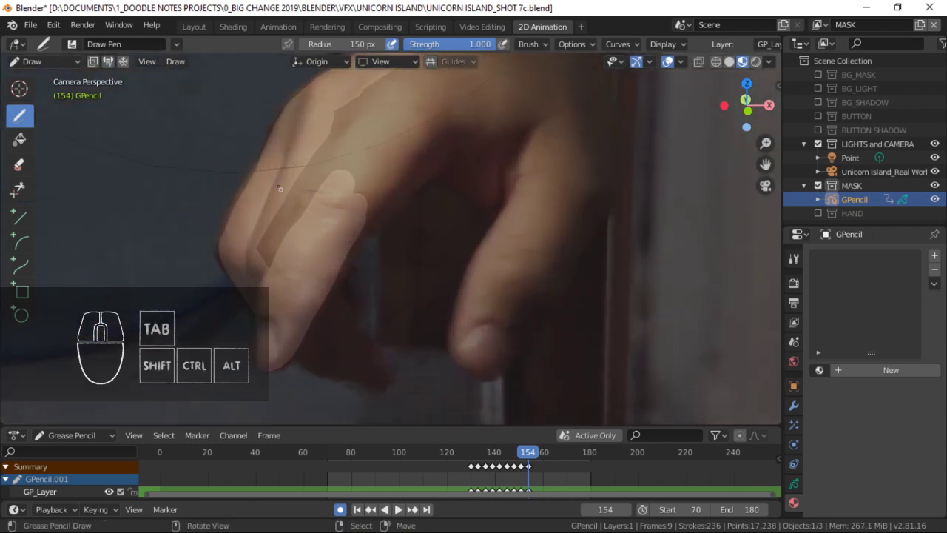
{"action": "left_click_drag", "start_coordinate": [277, 173], "coordinate": [254, 204]}
{"action": "key", "text": "ctrl+z"}
{"action": "middle_click_drag", "start_coordinate": [272, 201], "coordinate": [307, 201], "text": "shift"}
{"action": "mouse_move", "coordinate": [303, 254]}
{"action": "left_mouse_down"}
{"action": "mouse_move", "coordinate": [383, 146]}
{"action": "mouse_move", "coordinate": [396, 146]}
{"action": "left_mouse_up"}
{"action": "middle_click_drag", "start_coordinate": [398, 143], "coordinate": [356, 200], "text": "shift"}
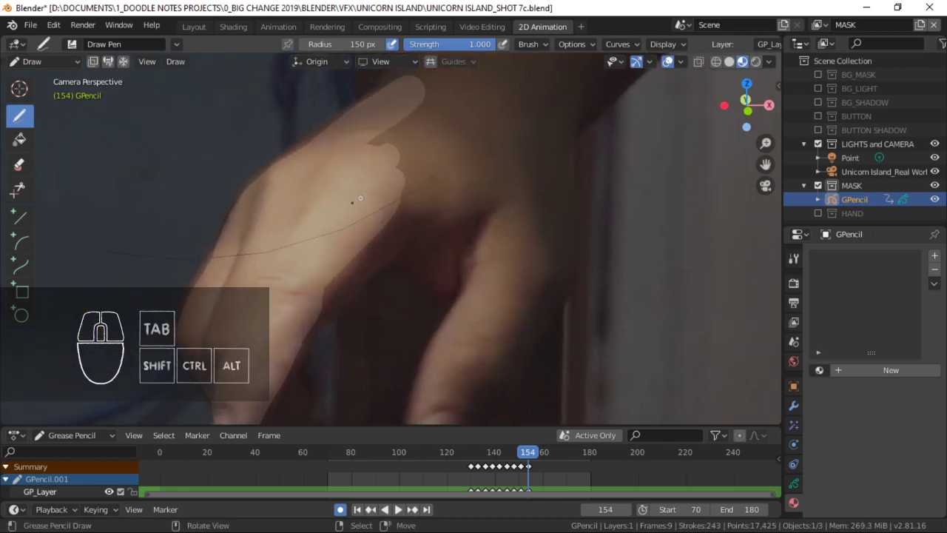
Extend the mask across the back of the hand to close the gap between the strokes.
{"action": "left_click_drag", "start_coordinate": [370, 164], "coordinate": [405, 136]}
{"action": "middle_click_drag", "start_coordinate": [297, 183], "coordinate": [332, 165], "text": "shift"}
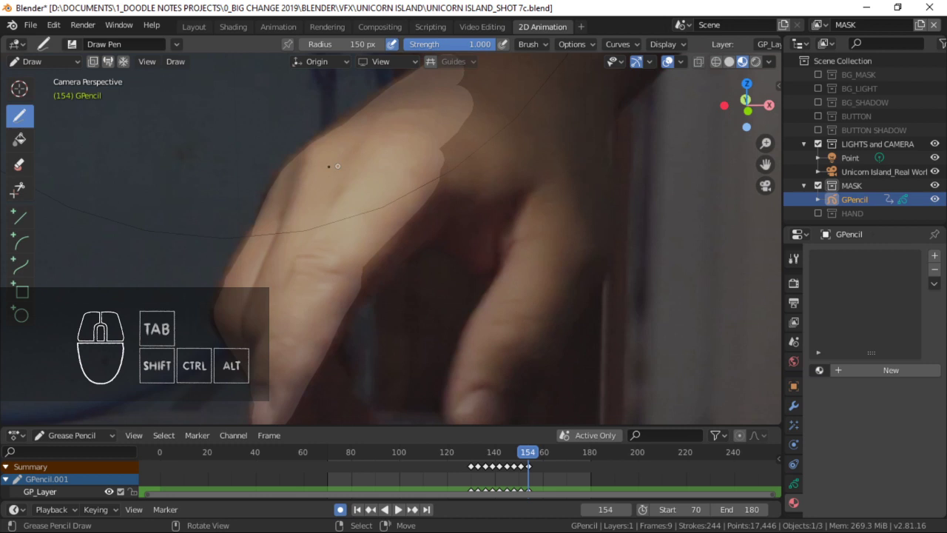
{"action": "left_click_drag", "start_coordinate": [329, 145], "coordinate": [372, 116]}
{"action": "key", "text": "ctrl+z"}
Paint a stroke along the front finger's inner edge up to the palm, undoing inaccurate attempts.
{"action": "middle_click_drag", "start_coordinate": [246, 259], "coordinate": [293, 241], "text": "shift"}
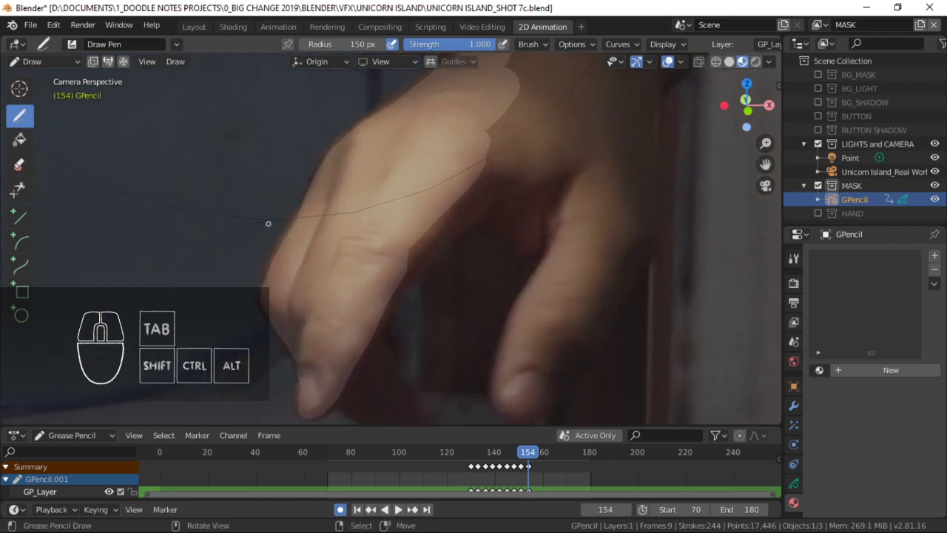
{"action": "middle_click_drag", "start_coordinate": [283, 216], "coordinate": [352, 230], "text": "shift"}
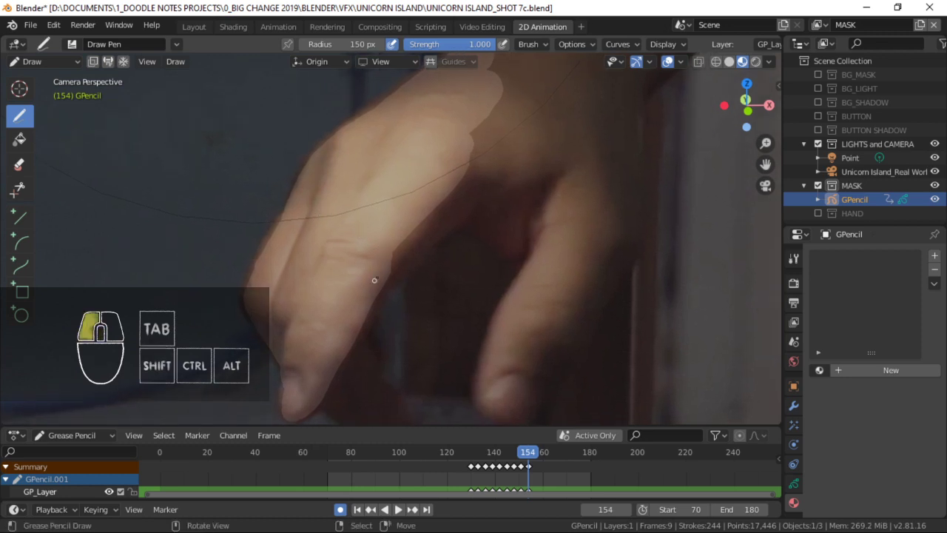
{"action": "left_click_drag", "start_coordinate": [374, 280], "coordinate": [476, 175]}
{"action": "middle_click_drag", "start_coordinate": [477, 175], "coordinate": [443, 138], "text": "shift"}
{"action": "key", "text": "ctrl+z"}
{"action": "left_click_drag", "start_coordinate": [345, 248], "coordinate": [452, 127]}
{"action": "key", "text": "ctrl+z"}
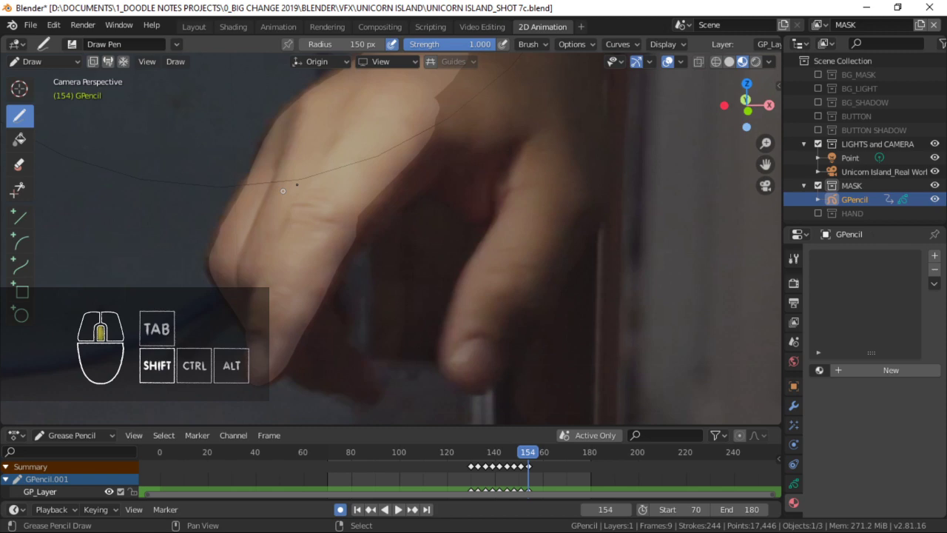
{"action": "middle_click_drag", "start_coordinate": [296, 183], "coordinate": [271, 165], "text": "shift"}
{"action": "left_click_drag", "start_coordinate": [323, 215], "coordinate": [425, 101]}
Paint mask strokes over the shadowed fingertip behind the front finger, undoing the ones that miss its outline.
{"action": "middle_click_drag", "start_coordinate": [281, 272], "coordinate": [358, 196], "text": "shift"}
{"action": "left_click_drag", "start_coordinate": [345, 270], "coordinate": [369, 284]}
{"action": "key", "text": "ctrl+z"}
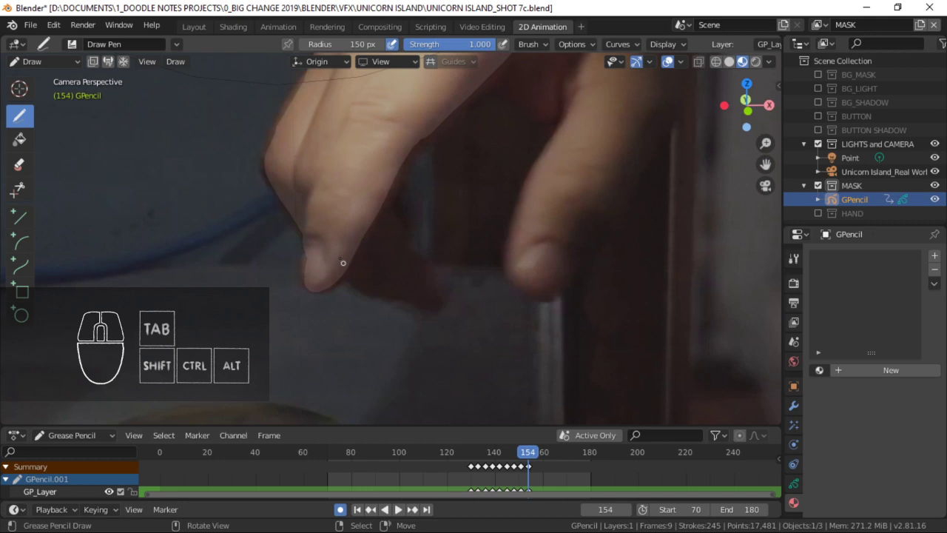
{"action": "left_click_drag", "start_coordinate": [428, 296], "coordinate": [355, 226]}
{"action": "key", "text": "ctrl+z"}
{"action": "left_click_drag", "start_coordinate": [423, 300], "coordinate": [356, 249]}
{"action": "key", "text": "ctrl+z"}
{"action": "mouse_move", "coordinate": [422, 298]}
{"action": "left_mouse_down"}
{"action": "mouse_move", "coordinate": [392, 274]}
{"action": "mouse_move", "coordinate": [340, 259]}
{"action": "mouse_move", "coordinate": [400, 285]}
{"action": "mouse_move", "coordinate": [344, 263]}
{"action": "left_mouse_up"}
{"action": "key", "text": "ctrl+z"}
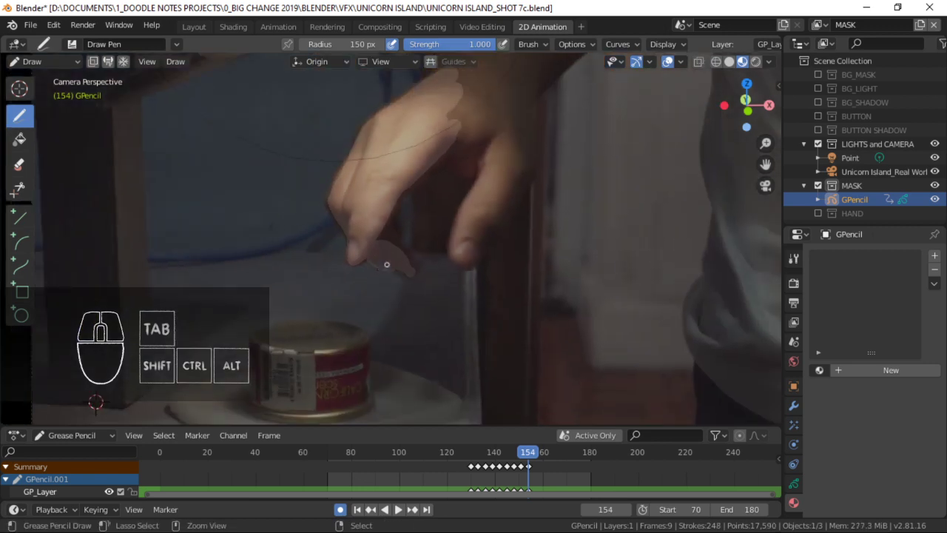
Rework the strokes on the rear fingertip and fill the mask along the front finger's inner edge.
{"action": "middle_click_drag", "start_coordinate": [444, 255], "coordinate": [430, 204], "text": "ctrl"}
{"action": "key", "text": "ctrl+z"}
{"action": "mouse_move", "coordinate": [369, 277]}
{"action": "left_mouse_down"}
{"action": "mouse_move", "coordinate": [378, 277]}
{"action": "mouse_move", "coordinate": [346, 265]}
{"action": "mouse_move", "coordinate": [366, 283]}
{"action": "mouse_move", "coordinate": [353, 267]}
{"action": "mouse_move", "coordinate": [403, 279]}
{"action": "mouse_move", "coordinate": [401, 268]}
{"action": "left_mouse_up"}
{"action": "key", "text": "ctrl+z"}
{"action": "key", "text": "ctrl+z"}
{"action": "mouse_move", "coordinate": [382, 239]}
{"action": "left_mouse_down"}
{"action": "mouse_move", "coordinate": [369, 200]}
{"action": "mouse_move", "coordinate": [375, 210]}
{"action": "mouse_move", "coordinate": [429, 112]}
{"action": "left_mouse_up"}
{"action": "middle_click_drag", "start_coordinate": [429, 112], "coordinate": [382, 170], "text": "shift"}
{"action": "key", "text": "ctrl+z"}
{"action": "left_click_drag", "start_coordinate": [326, 270], "coordinate": [326, 270]}
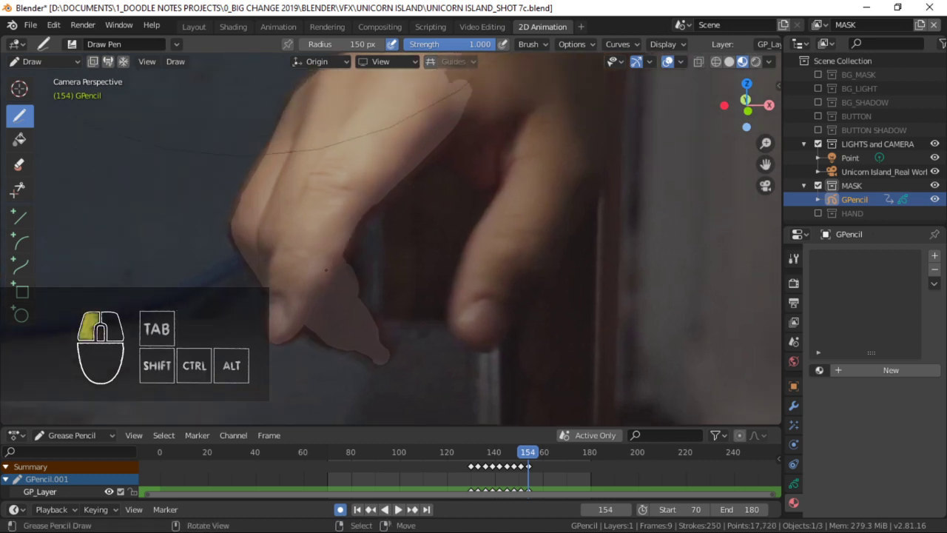
{"action": "left_click_drag", "start_coordinate": [365, 186], "coordinate": [365, 185]}
Paint mask strokes over the palm area between the front finger and the thumb.
{"action": "middle_click_drag", "start_coordinate": [365, 186], "coordinate": [352, 224], "text": "shift"}
{"action": "left_click_drag", "start_coordinate": [416, 118], "coordinate": [424, 153]}
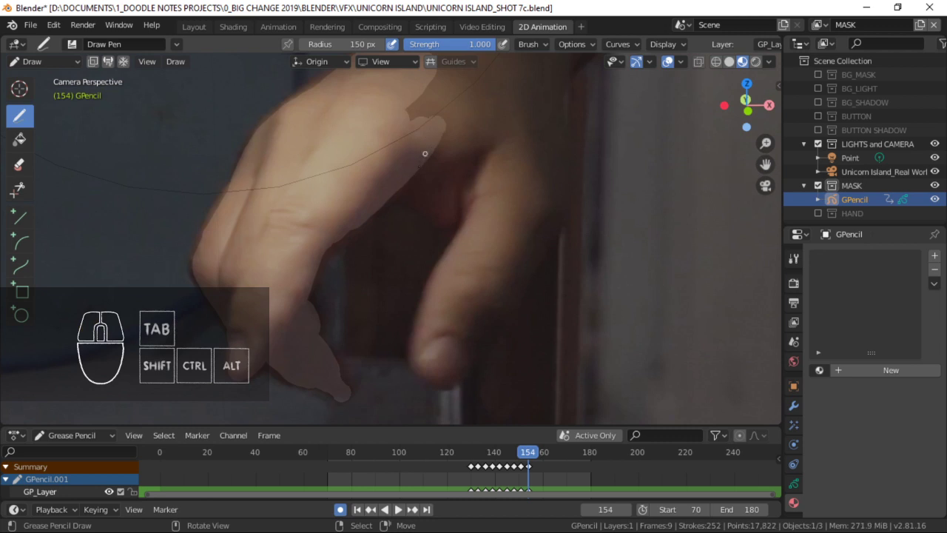
{"action": "mouse_move", "coordinate": [400, 185]}
{"action": "left_mouse_down"}
{"action": "mouse_move", "coordinate": [441, 188]}
{"action": "mouse_move", "coordinate": [388, 185]}
{"action": "mouse_move", "coordinate": [467, 211]}
{"action": "left_mouse_up"}
{"action": "key", "text": "ctrl+z"}
{"action": "key", "text": "ctrl+z"}
{"action": "left_click_drag", "start_coordinate": [403, 184], "coordinate": [486, 186]}
{"action": "left_click_drag", "start_coordinate": [413, 144], "coordinate": [484, 182]}
{"action": "mouse_move", "coordinate": [411, 118]}
{"action": "left_mouse_down"}
{"action": "mouse_move", "coordinate": [441, 122]}
{"action": "mouse_move", "coordinate": [480, 164]}
{"action": "left_mouse_up"}
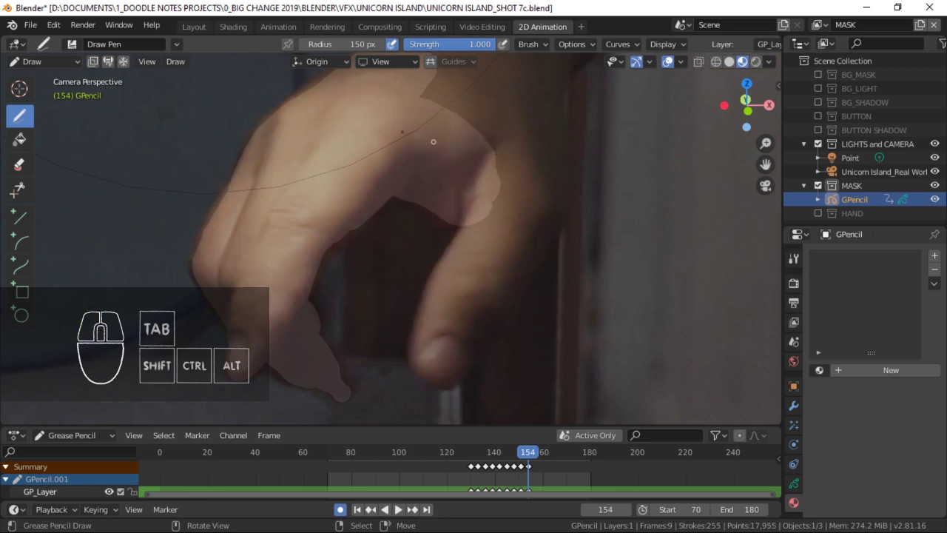
Paint mask strokes over the thumb from its tip to its base, redoing the outer edge stroke.
{"action": "middle_click_drag", "start_coordinate": [461, 175], "coordinate": [423, 167], "text": "shift"}
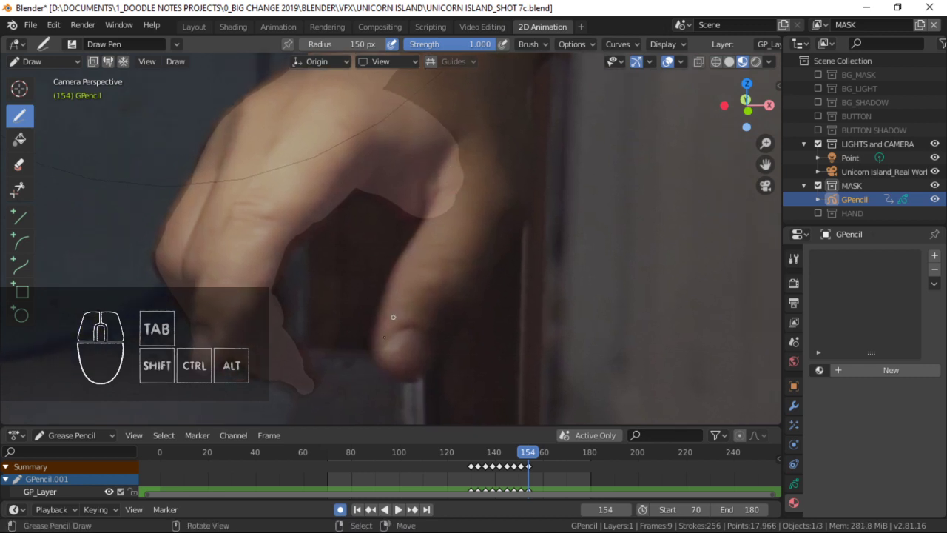
{"action": "mouse_move", "coordinate": [393, 355]}
{"action": "left_mouse_down"}
{"action": "mouse_move", "coordinate": [399, 318]}
{"action": "mouse_move", "coordinate": [473, 178]}
{"action": "left_mouse_up"}
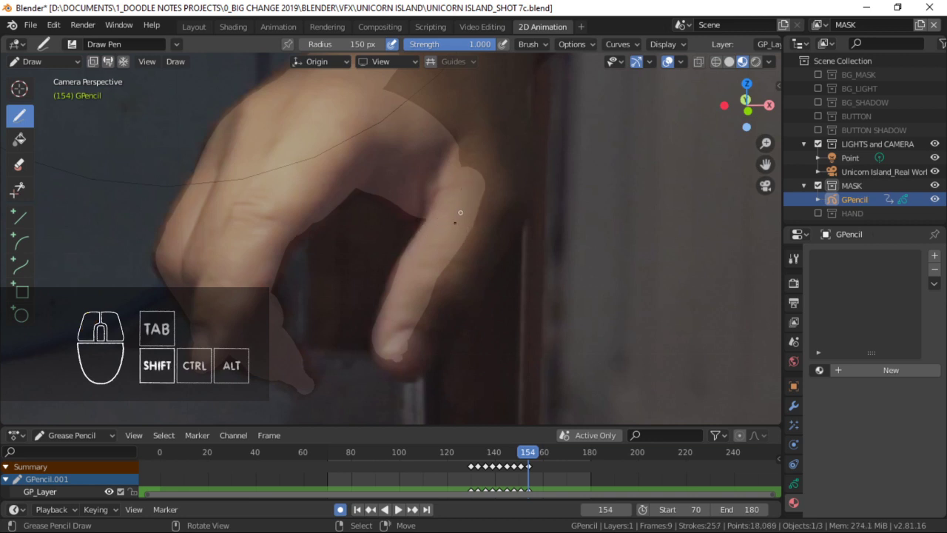
{"action": "middle_click_drag", "start_coordinate": [420, 307], "coordinate": [402, 295], "text": "shift"}
{"action": "mouse_move", "coordinate": [383, 347]}
{"action": "left_mouse_down"}
{"action": "mouse_move", "coordinate": [433, 300]}
{"action": "mouse_move", "coordinate": [455, 231]}
{"action": "left_mouse_up"}
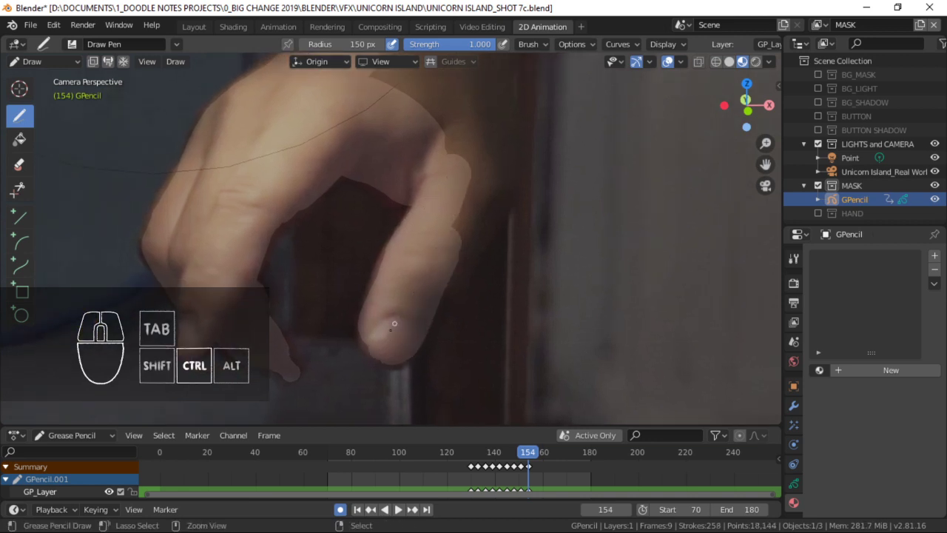
{"action": "key", "text": "ctrl+z"}
{"action": "left_click_drag", "start_coordinate": [386, 352], "coordinate": [459, 220]}
{"action": "mouse_move", "coordinate": [395, 329]}
{"action": "left_mouse_down"}
{"action": "mouse_move", "coordinate": [454, 283]}
{"action": "mouse_move", "coordinate": [493, 185]}
{"action": "left_mouse_up"}
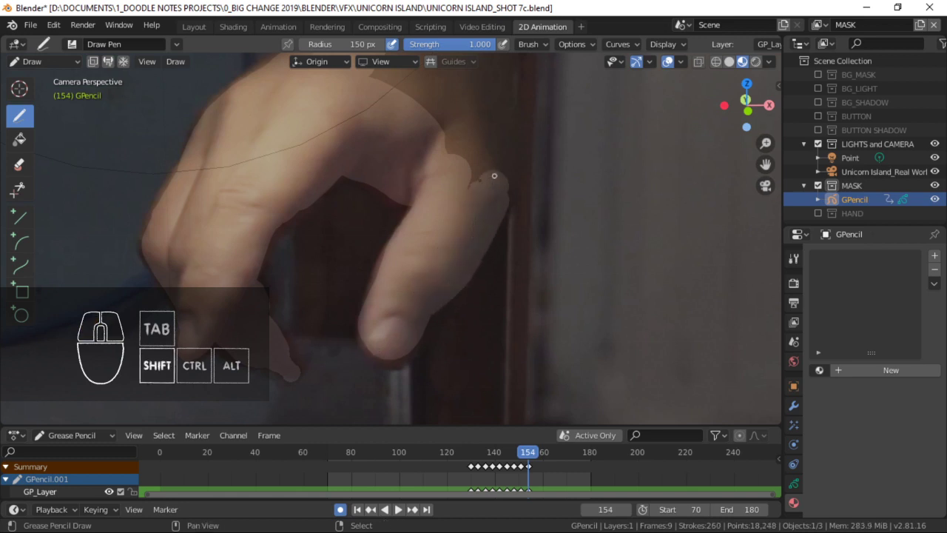
Paint the mask from the thumb's base over the side of the hand and up across the wrist.
{"action": "middle_click_drag", "start_coordinate": [473, 211], "coordinate": [441, 262], "text": "shift"}
{"action": "mouse_move", "coordinate": [439, 263]}
{"action": "left_mouse_down"}
{"action": "mouse_move", "coordinate": [456, 182]}
{"action": "mouse_move", "coordinate": [455, 115]}
{"action": "left_mouse_up"}
{"action": "middle_click_drag", "start_coordinate": [437, 128], "coordinate": [438, 191], "text": "shift"}
{"action": "left_click_drag", "start_coordinate": [419, 274], "coordinate": [427, 120]}
{"action": "mouse_move", "coordinate": [373, 213]}
{"action": "left_mouse_down"}
{"action": "mouse_move", "coordinate": [422, 104]}
{"action": "mouse_move", "coordinate": [358, 194]}
{"action": "mouse_move", "coordinate": [386, 112]}
{"action": "left_mouse_up"}
{"action": "left_click_drag", "start_coordinate": [392, 231], "coordinate": [391, 228]}
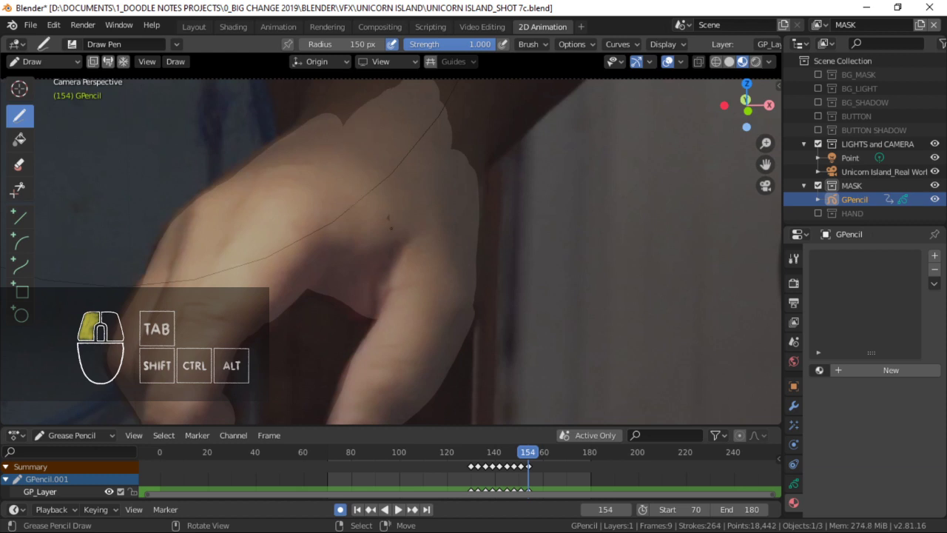
{"action": "left_click_drag", "start_coordinate": [318, 172], "coordinate": [358, 84]}
{"action": "left_click_drag", "start_coordinate": [318, 121], "coordinate": [328, 88]}
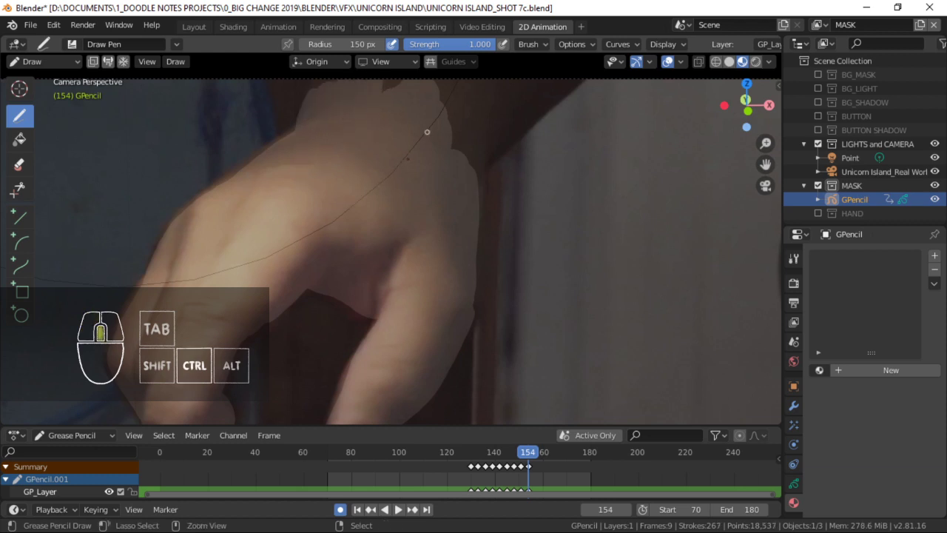
Inspect the painted mask on frame 154 around the wrist, thumb and fingertips for uncovered areas.
{"action": "mouse_move", "coordinate": [427, 131]}
{"action": "middle_mouse_down", "text": "ctrl"}
{"action": "mouse_move", "coordinate": [423, 311]}
{"action": "mouse_move", "coordinate": [403, 237]}
{"action": "mouse_move", "coordinate": [422, 219]}
{"action": "middle_mouse_up", "text": "ctrl"}
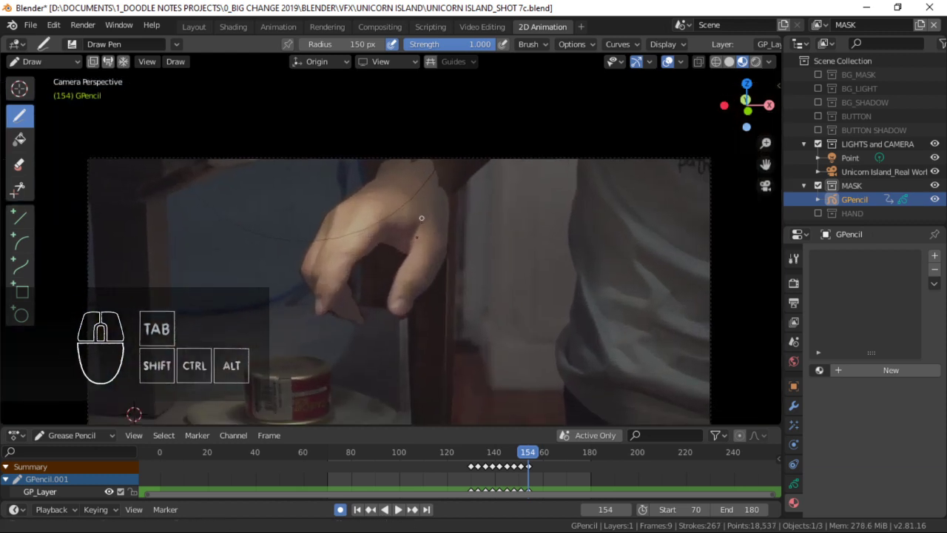
{"action": "scroll", "coordinate": [429, 202], "scroll_direction": "up", "scroll_amount": 2}
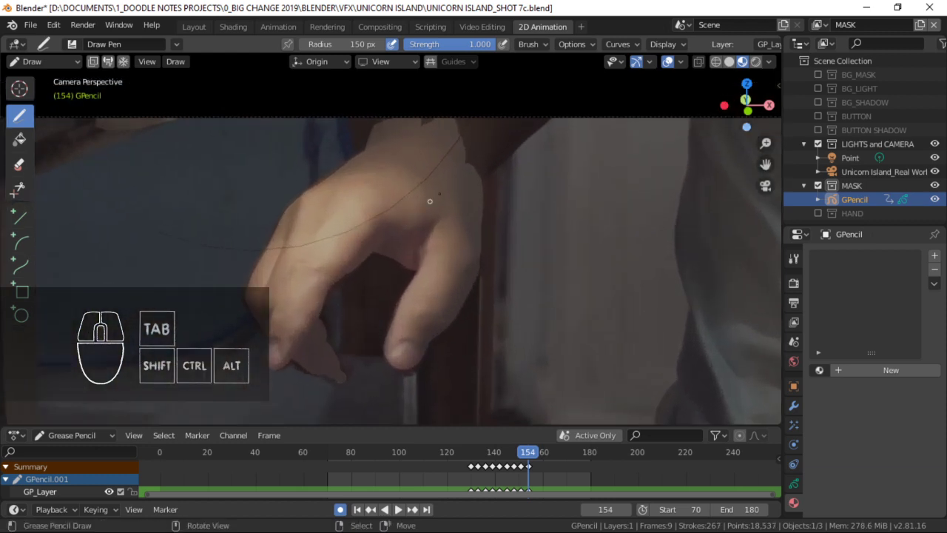
{"action": "scroll", "coordinate": [448, 191], "scroll_direction": "up", "scroll_amount": 2}
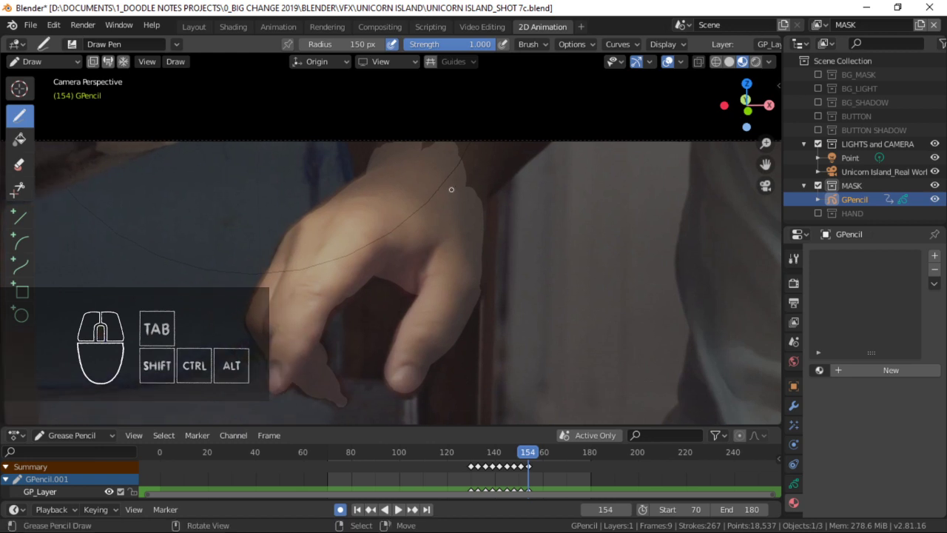
{"action": "middle_click_drag", "start_coordinate": [487, 196], "coordinate": [491, 178], "text": "shift"}
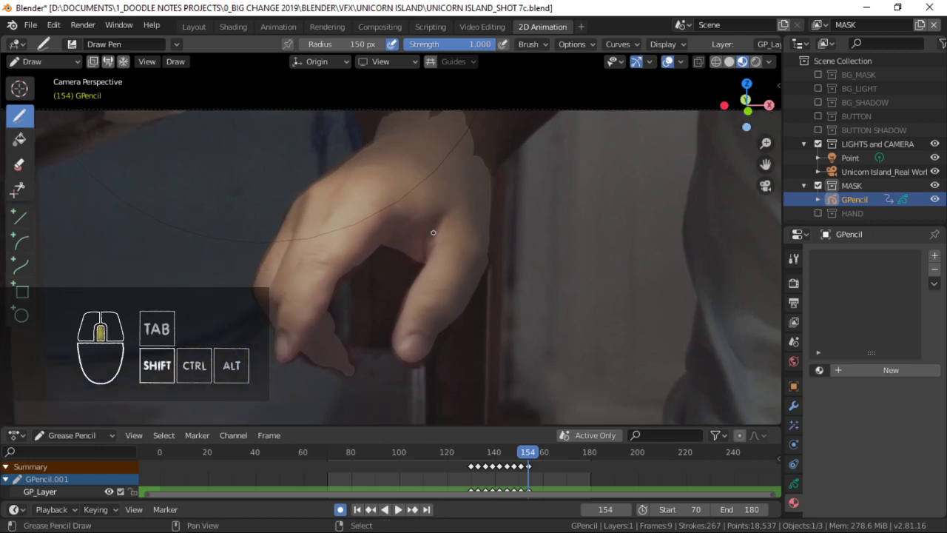
{"action": "middle_click_drag", "start_coordinate": [434, 233], "coordinate": [442, 194], "text": "shift"}
{"action": "scroll", "coordinate": [341, 355], "scroll_direction": "up", "scroll_amount": 1}
{"action": "middle_click_drag", "start_coordinate": [326, 369], "coordinate": [403, 259], "text": "shift"}
{"action": "middle_click_drag", "start_coordinate": [388, 322], "coordinate": [403, 261], "text": "shift"}
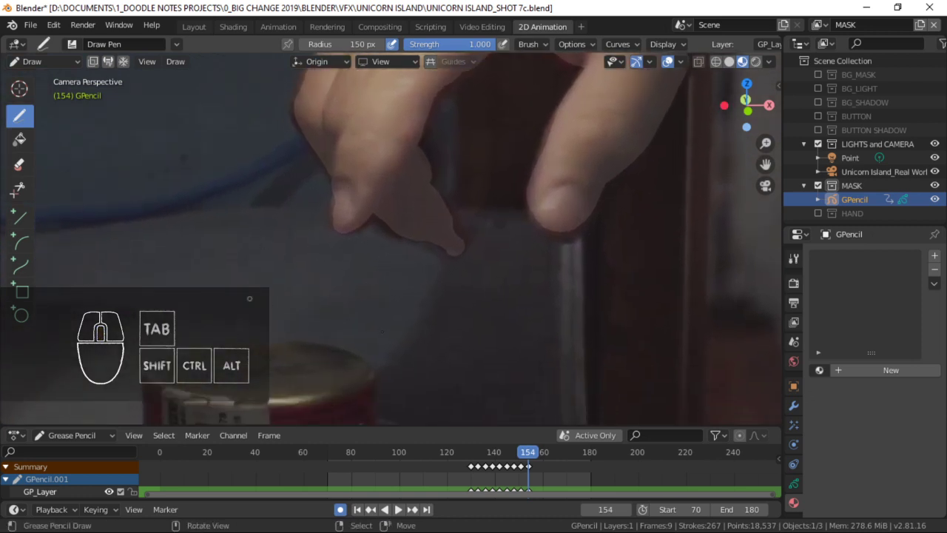
{"action": "middle_click_drag", "start_coordinate": [485, 208], "coordinate": [466, 299], "text": "ctrl"}
{"action": "middle_click_drag", "start_coordinate": [420, 222], "coordinate": [410, 268], "text": "shift"}
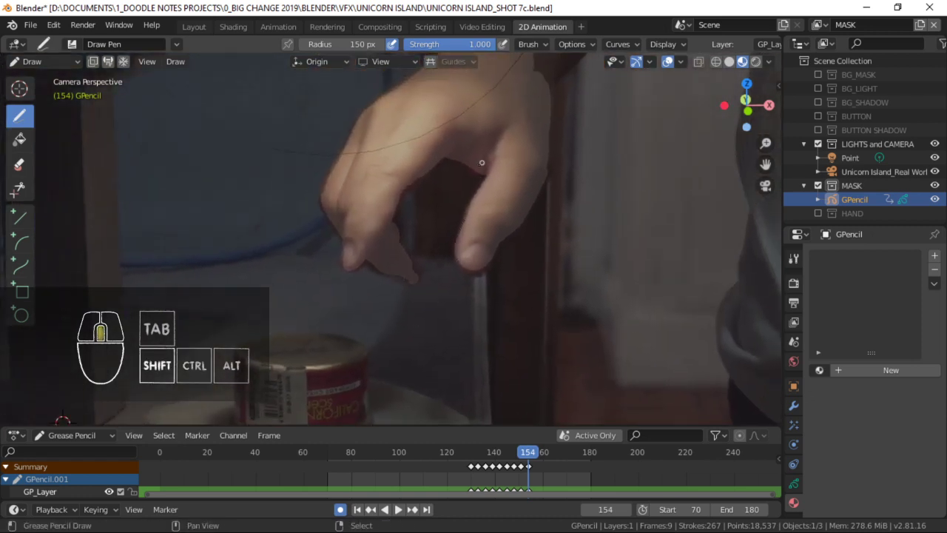
Advance from frame 154 to frame 157 and switch the Grease Pencil mask to Edit Mode.
{"action": "middle_click_drag", "start_coordinate": [482, 160], "coordinate": [436, 219], "text": "shift"}
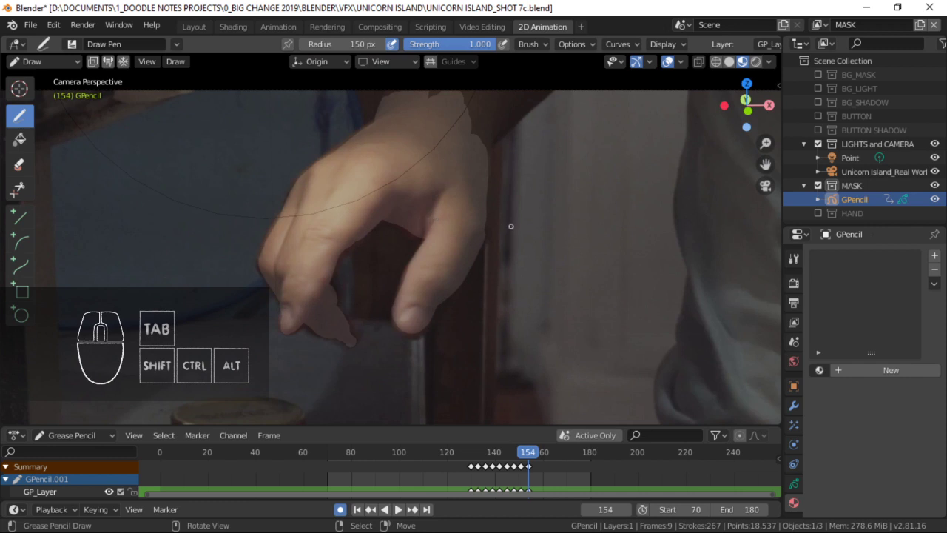
{"action": "key", "text": "Right"}
{"action": "key", "text": "Right"}
{"action": "key", "text": "Right"}
{"action": "key", "text": "Tab"}
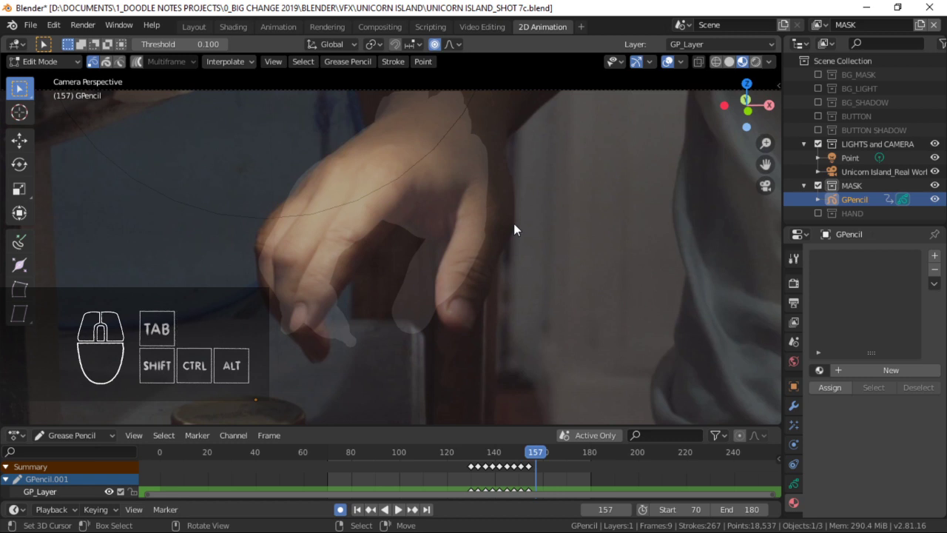
{"action": "scroll", "coordinate": [423, 233], "scroll_direction": "up", "scroll_amount": 2}
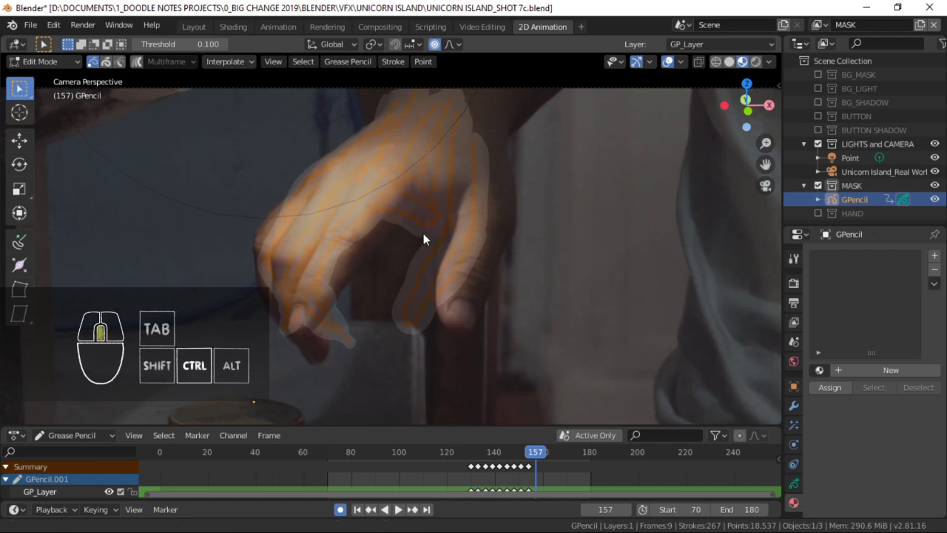
Save the file and move all the mask strokes over the hand's position on frame 157.
{"action": "key", "text": "ctrl+s"}
{"action": "key", "text": "g"}
{"action": "left_click", "coordinate": [558, 184]}
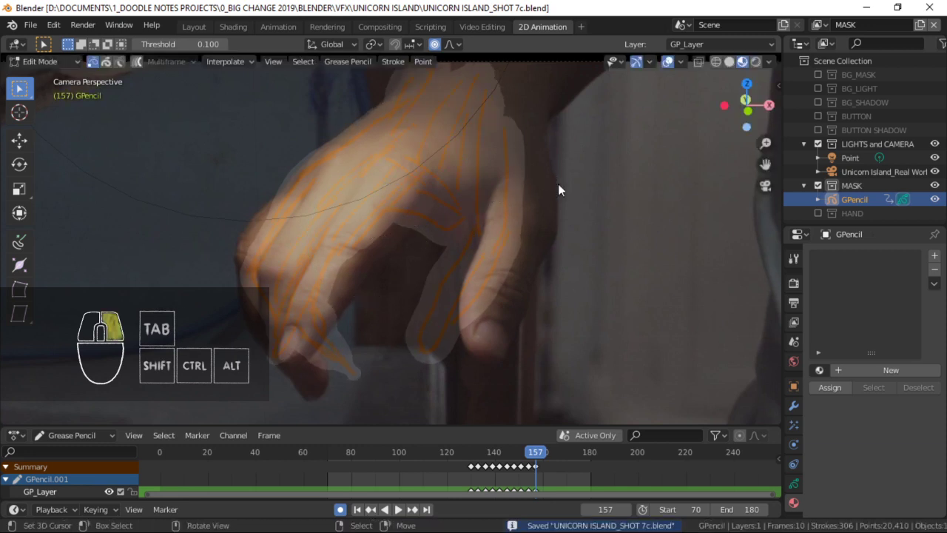
{"action": "key", "text": "g"}
{"action": "left_click", "coordinate": [531, 193]}
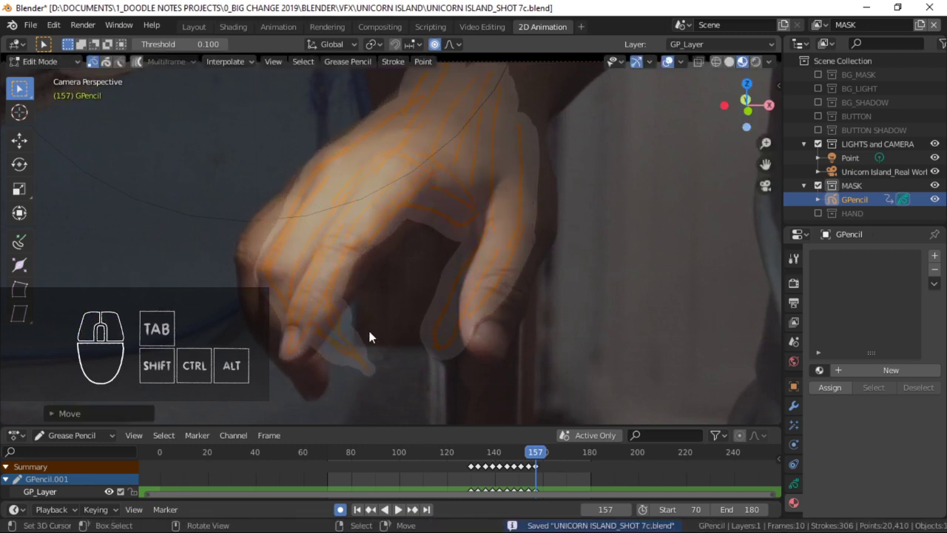
Move and rotate the rear fingertip's mask strokes so they follow the finger's downward angle behind the front finger.
{"action": "middle_click_drag", "start_coordinate": [395, 311], "coordinate": [440, 74], "text": "ctrl"}
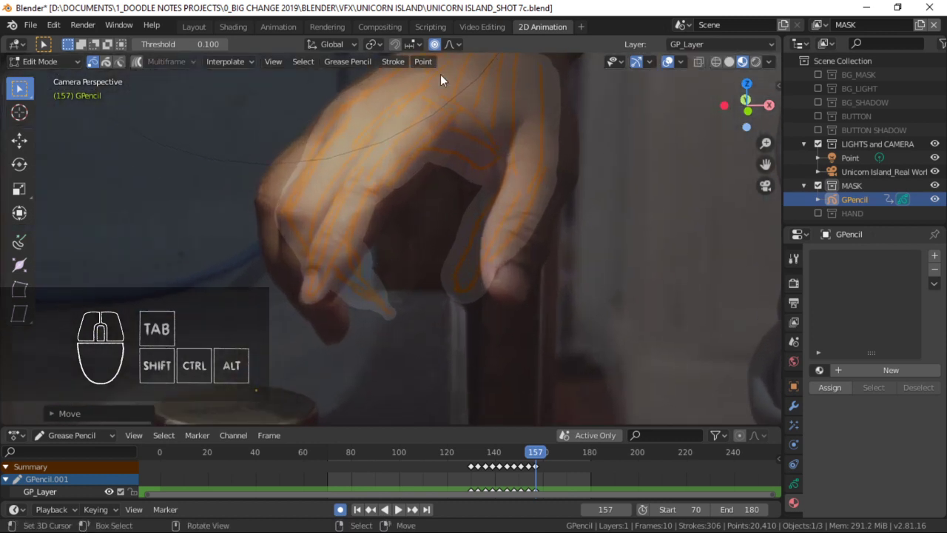
{"action": "left_click", "coordinate": [447, 44]}
{"action": "left_click", "coordinate": [414, 106]}
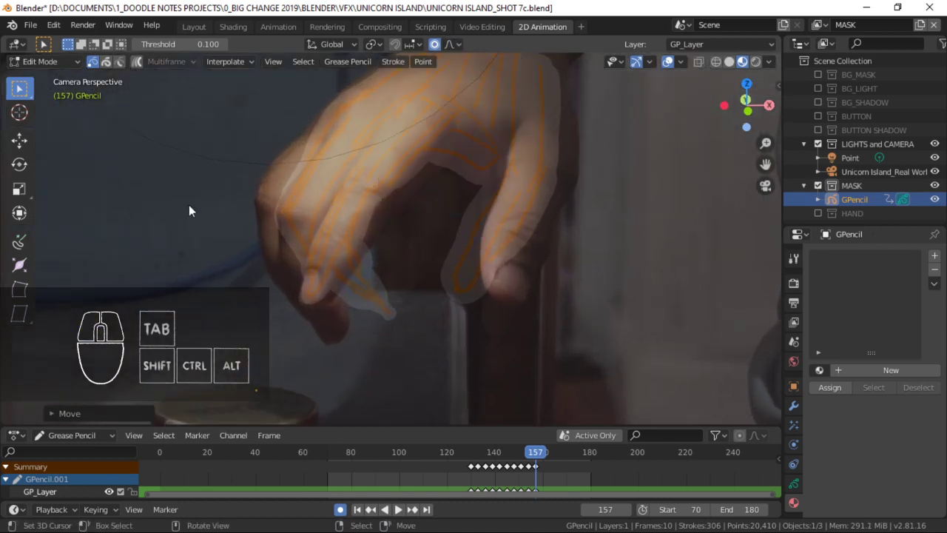
{"action": "left_click", "coordinate": [391, 307]}
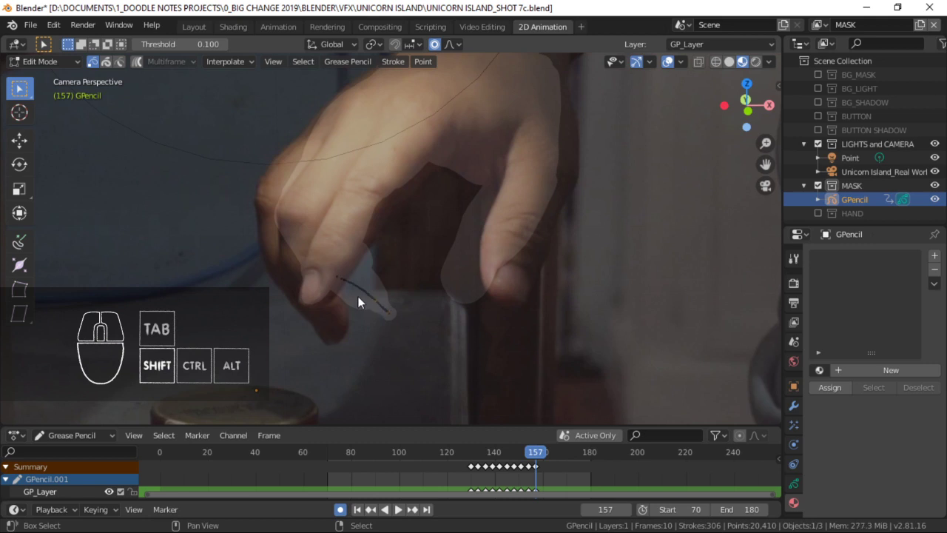
{"action": "key", "text": "g"}
{"action": "left_click", "coordinate": [363, 320]}
{"action": "key", "text": "r"}
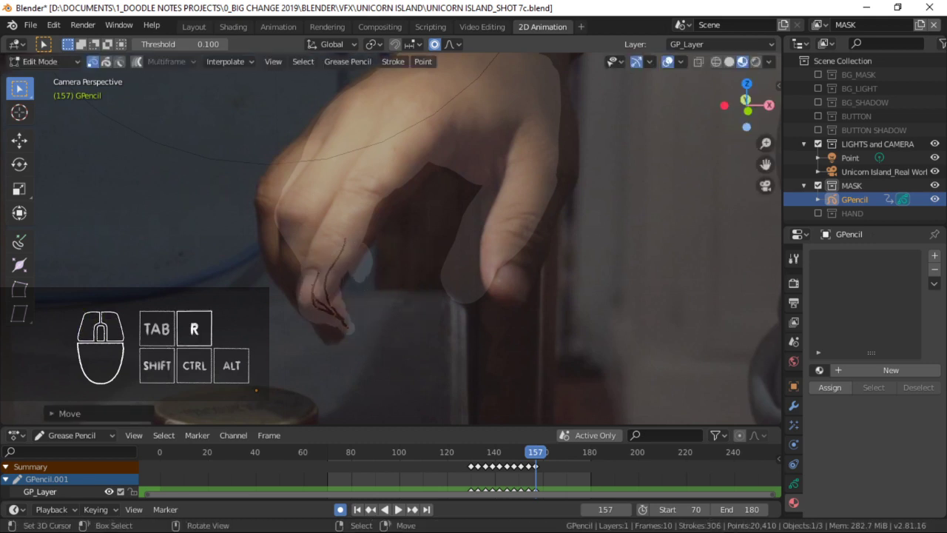
{"action": "left_click", "coordinate": [389, 321]}
Move the leftover stroke beside the front finger onto the rear fingertip and refine its placement.
{"action": "key", "text": "g"}
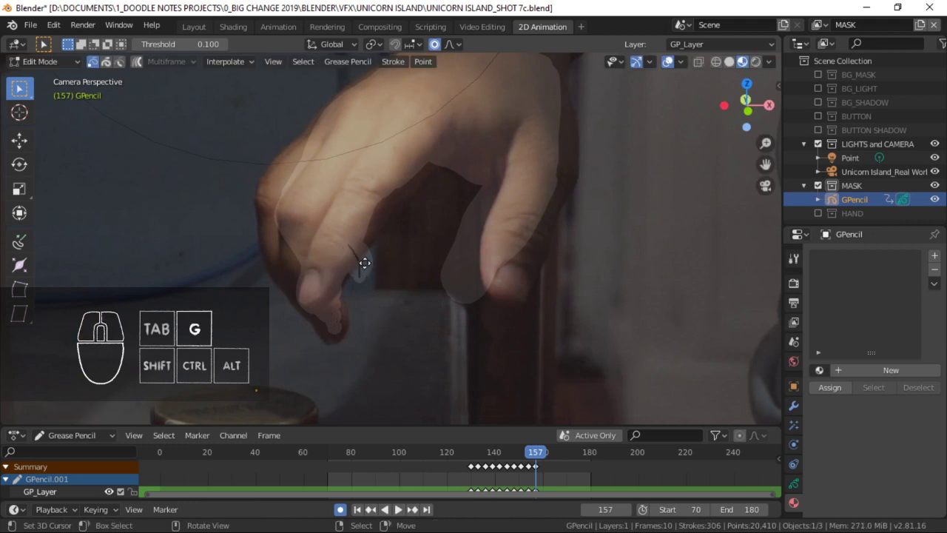
{"action": "left_click", "coordinate": [348, 329]}
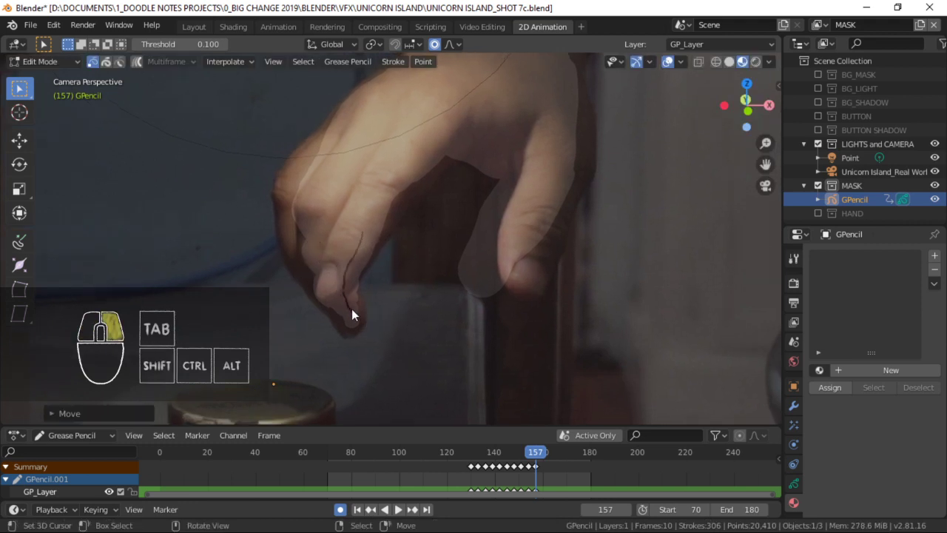
{"action": "key", "text": "g"}
{"action": "left_click", "coordinate": [348, 312]}
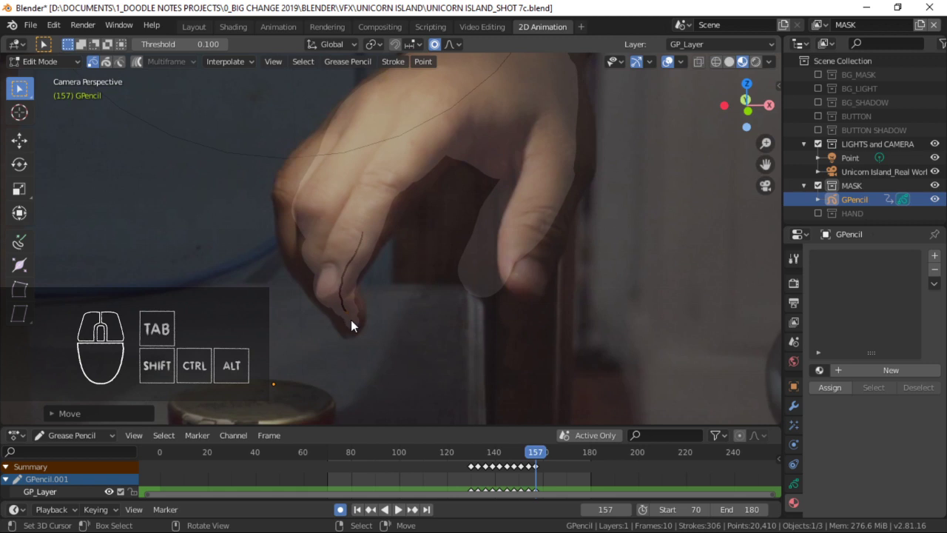
{"action": "middle_click_drag", "start_coordinate": [442, 195], "coordinate": [426, 220], "text": "shift"}
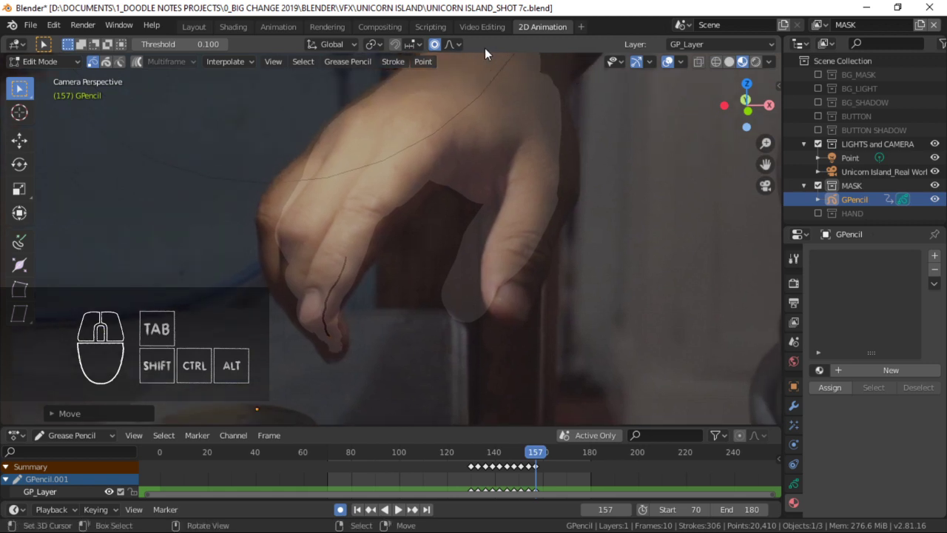
Select the points at the mask's thumb tip and move them onto the real thumb tip with smooth proportional editing.
{"action": "left_click", "coordinate": [449, 44]}
{"action": "key", "text": "c"}
{"action": "right_click", "coordinate": [480, 284]}
{"action": "key", "text": "alt+a"}
{"action": "key", "text": "c"}
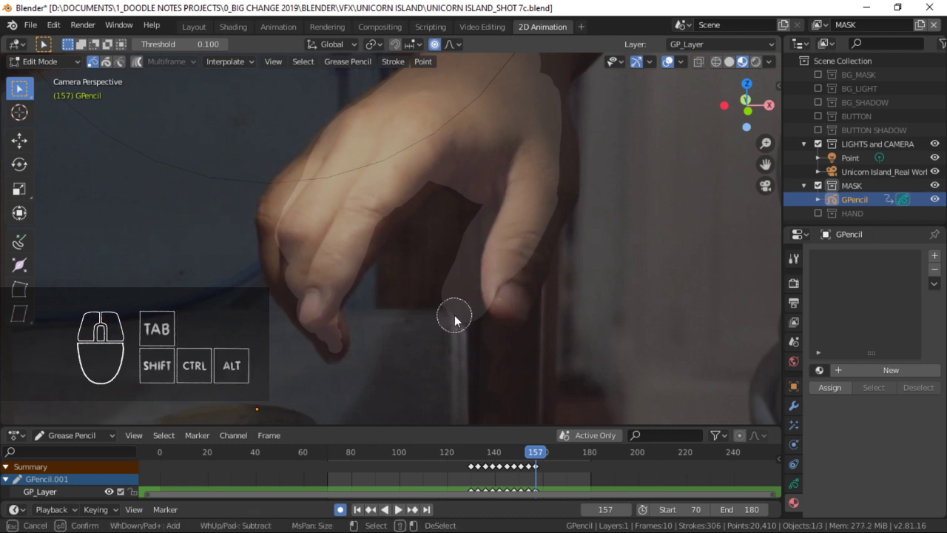
{"action": "left_click_drag", "start_coordinate": [454, 315], "coordinate": [468, 308]}
{"action": "right_click", "coordinate": [481, 312]}
{"action": "key", "text": "g"}
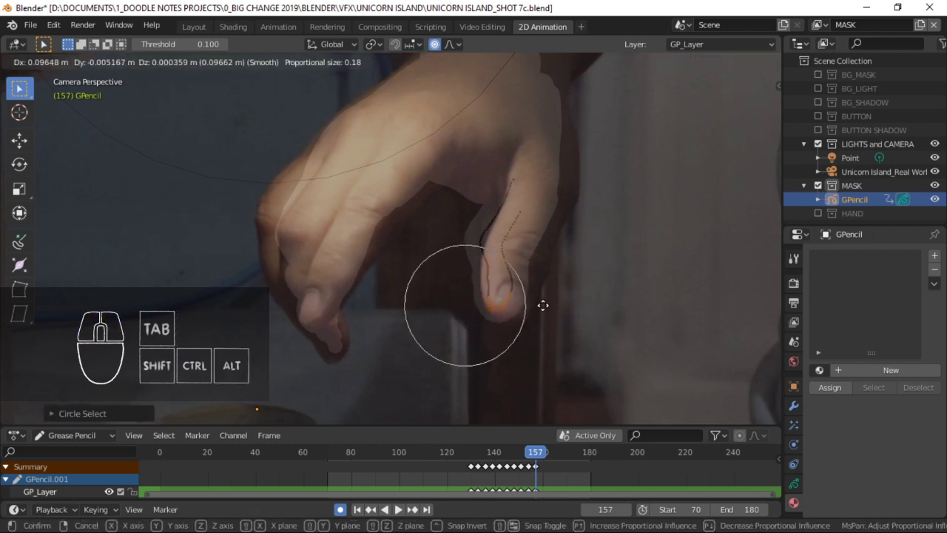
{"action": "left_click", "coordinate": [553, 304]}
Move the thumb's inner and central mask strokes to cover the thumb from its tip up to its base.
{"action": "left_click", "coordinate": [509, 250], "text": "shift"}
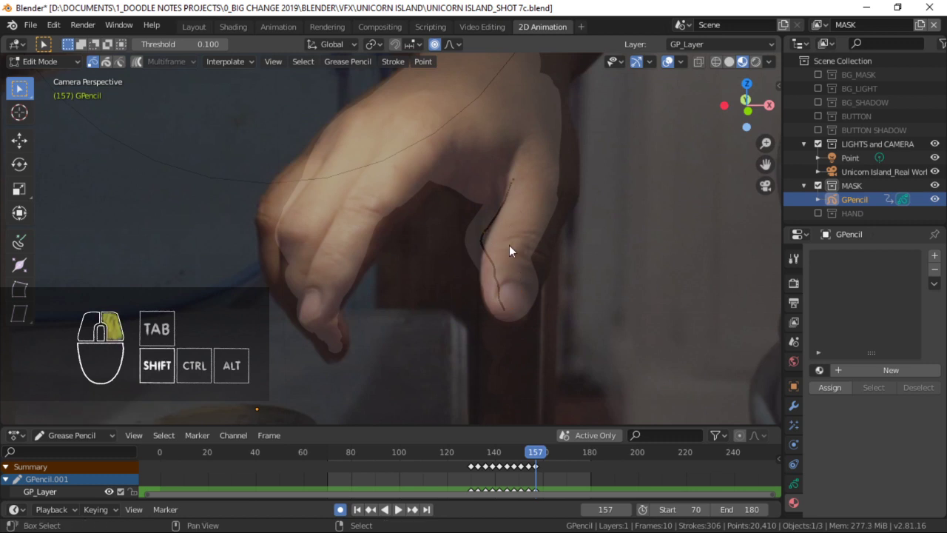
{"action": "key", "text": "g"}
{"action": "left_click", "coordinate": [549, 300]}
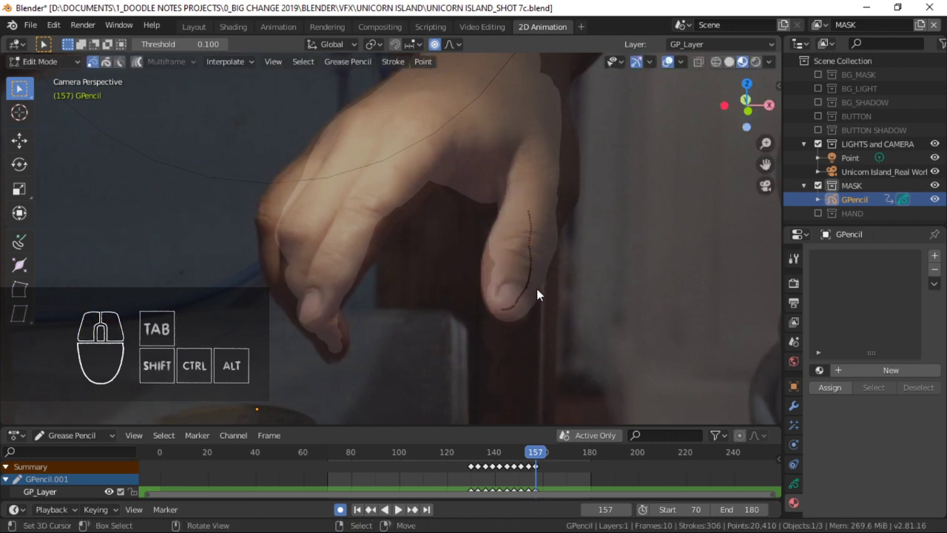
{"action": "key", "text": "g"}
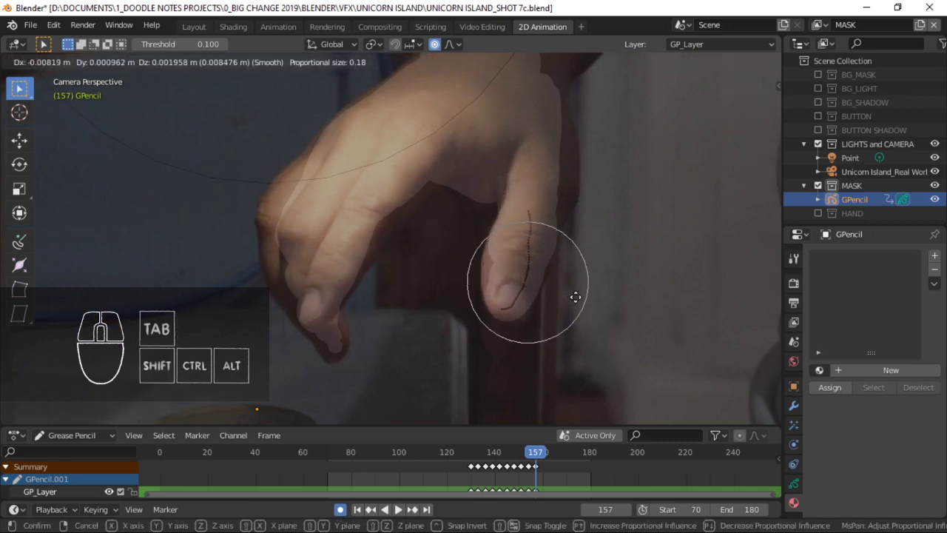
{"action": "left_click", "coordinate": [570, 297]}
{"action": "key", "text": "r"}
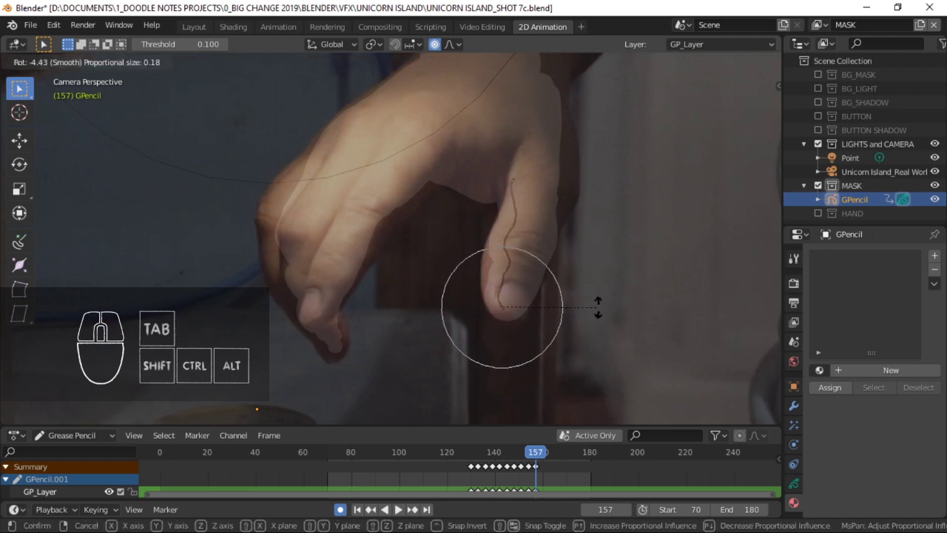
{"action": "key", "text": "g"}
{"action": "left_click", "coordinate": [520, 191]}
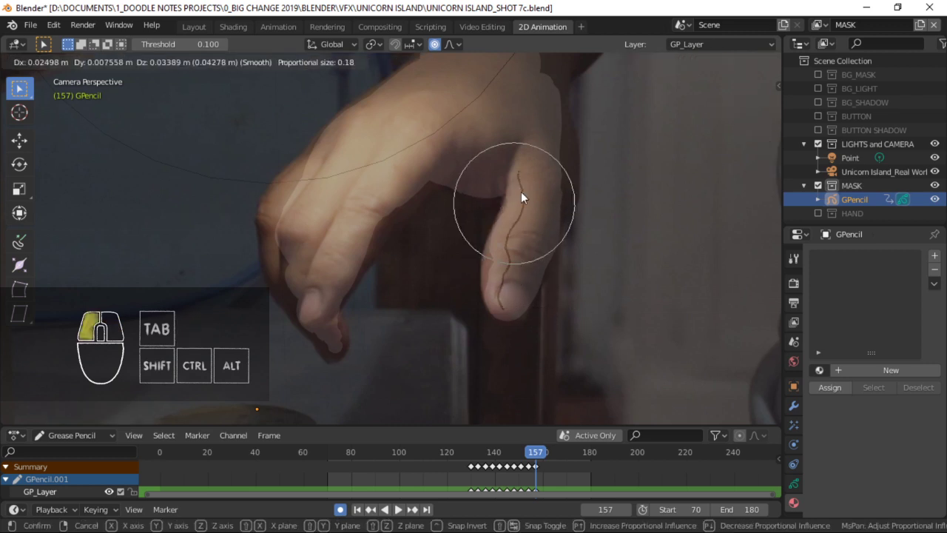
Move the mask strokes along the side of the hand and the thumb's outer edge outward to the hand's outline.
{"action": "key", "text": "g"}
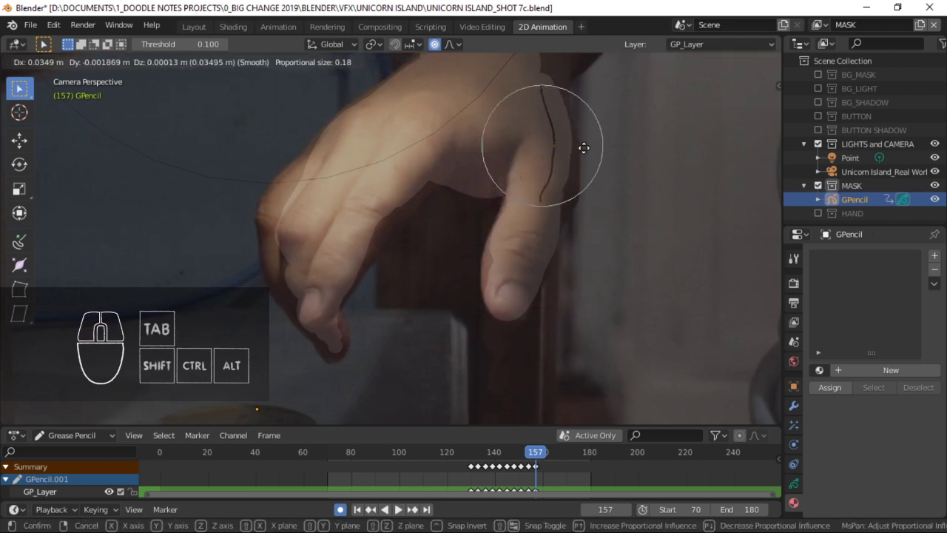
{"action": "left_click", "coordinate": [547, 203]}
{"action": "key", "text": "g"}
{"action": "left_click", "coordinate": [555, 195]}
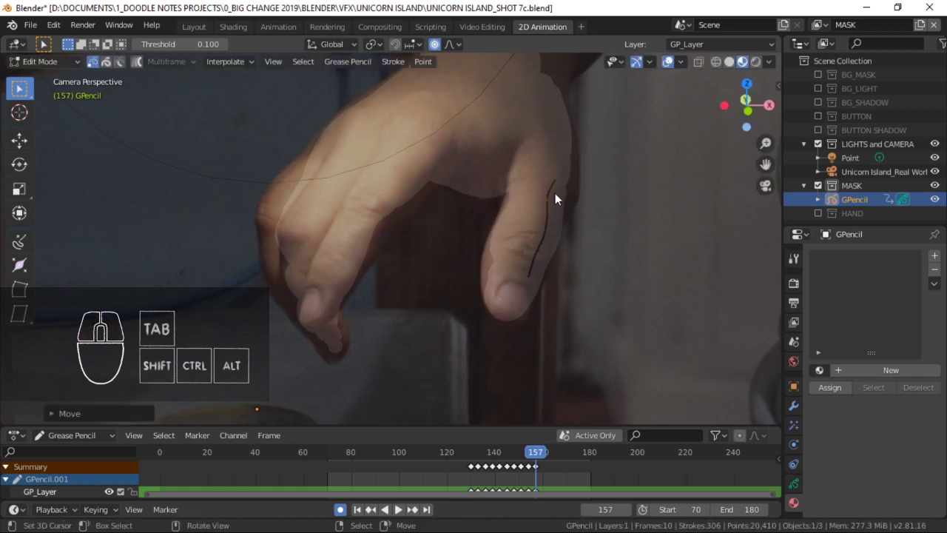
{"action": "key", "text": "g"}
{"action": "left_click", "coordinate": [559, 180]}
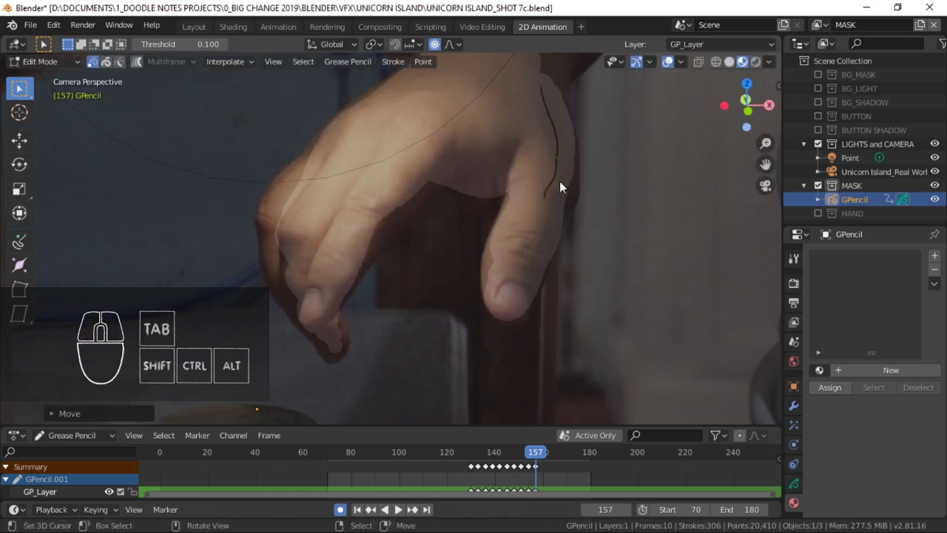
{"action": "key", "text": "g"}
{"action": "left_click", "coordinate": [591, 252]}
Rotate and move the thumb's outer and middle strokes to fit the thumb's outline below its base.
{"action": "key", "text": "r"}
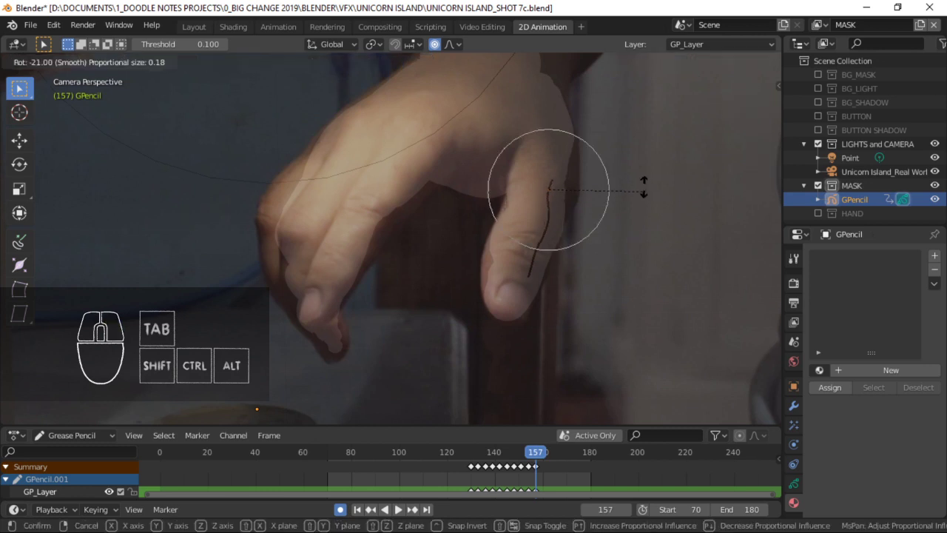
{"action": "key", "text": "r"}
{"action": "left_click", "coordinate": [552, 246]}
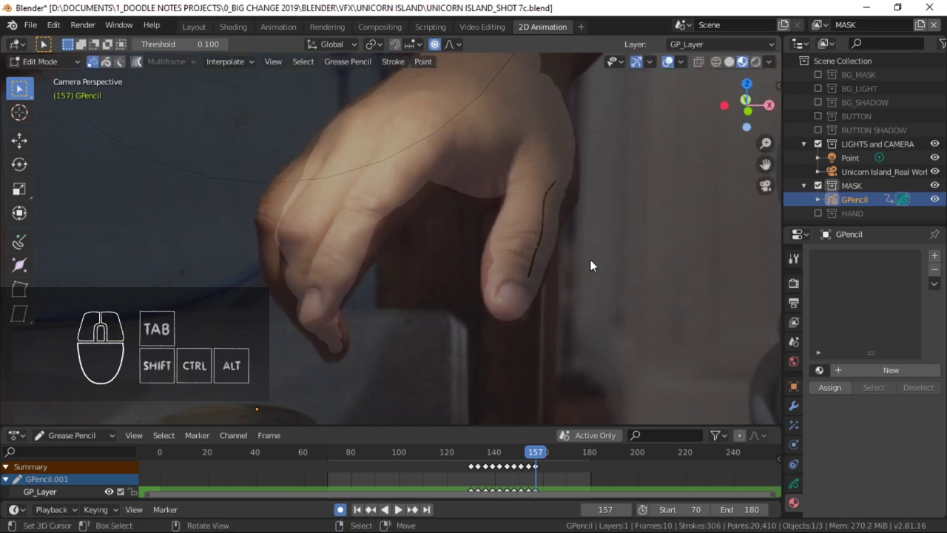
{"action": "key", "text": "g"}
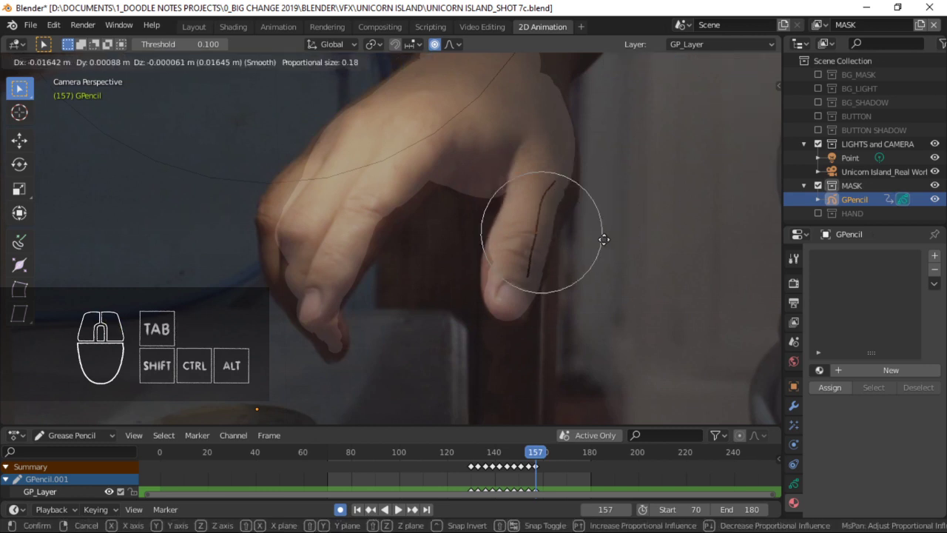
{"action": "left_click", "coordinate": [600, 238]}
{"action": "key", "text": "g"}
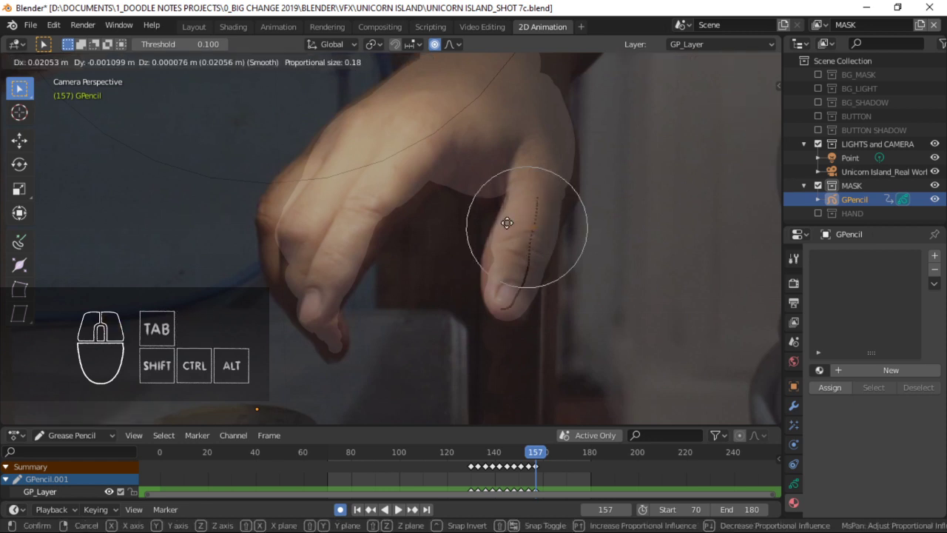
{"action": "left_click", "coordinate": [504, 225]}
Move the front finger's edge stroke near the knuckle to match the finger's inner outline.
{"action": "middle_click_drag", "start_coordinate": [476, 223], "coordinate": [481, 237], "text": "shift"}
{"action": "right_click", "coordinate": [363, 229]}
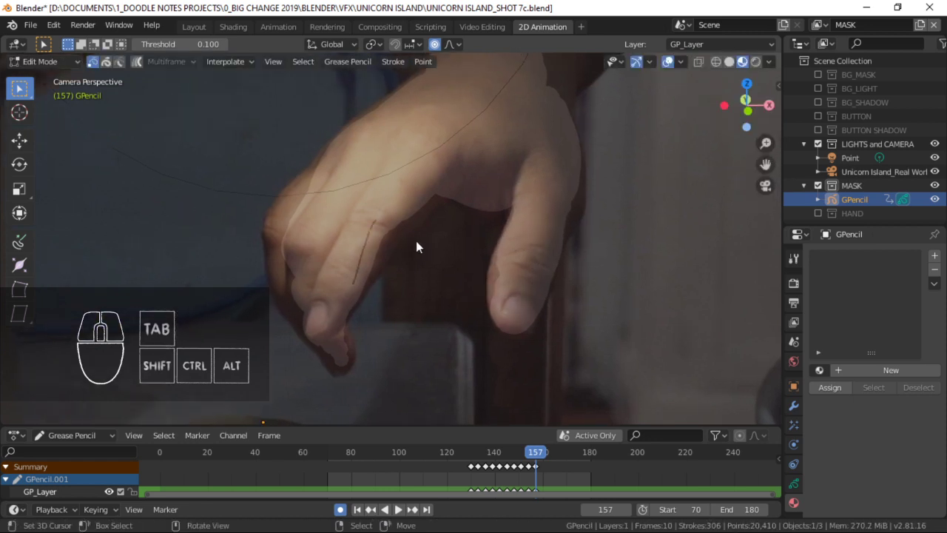
{"action": "key", "text": "g"}
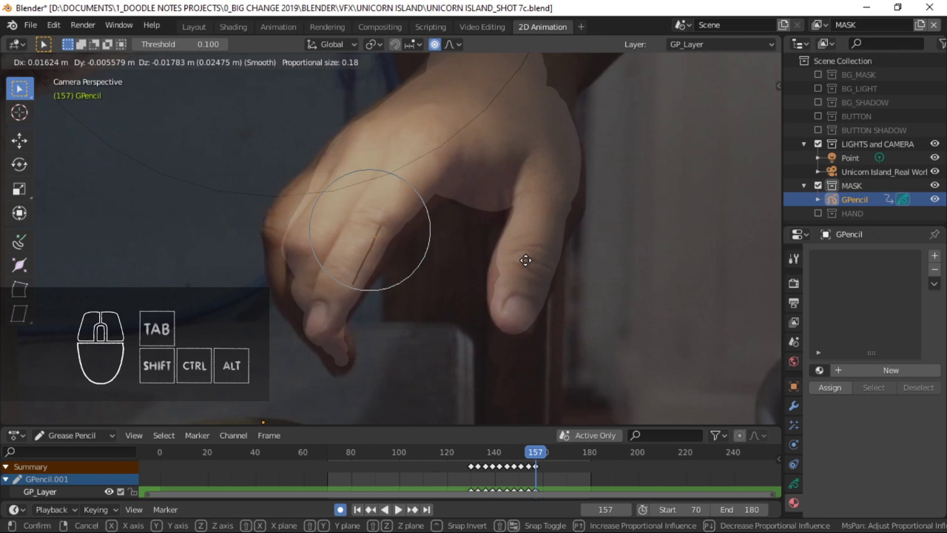
{"action": "left_click", "coordinate": [539, 221]}
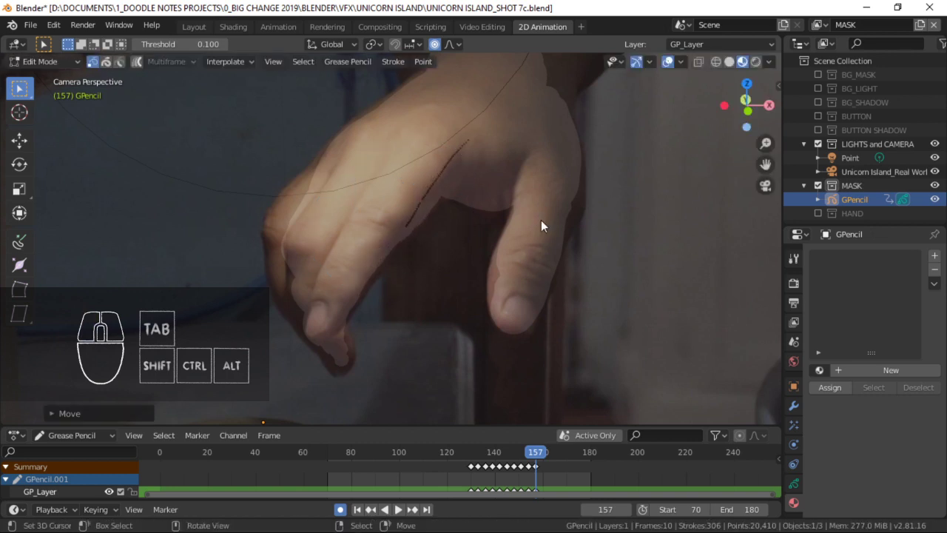
Move the palm edge stroke between the front finger and thumb to match the lower palm outline.
{"action": "right_click", "coordinate": [489, 203]}
{"action": "key", "text": "g"}
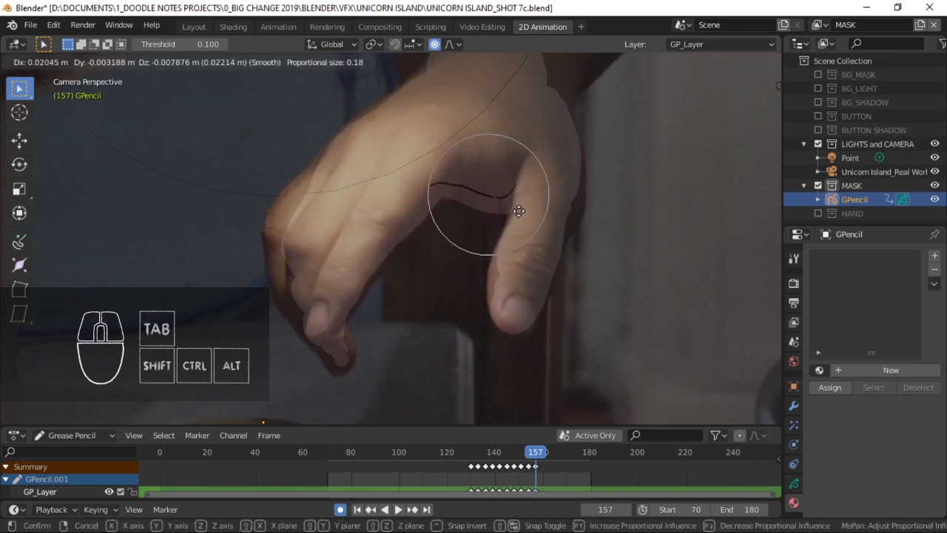
{"action": "left_click", "coordinate": [554, 204]}
{"action": "key", "text": "g"}
{"action": "left_click", "coordinate": [611, 235]}
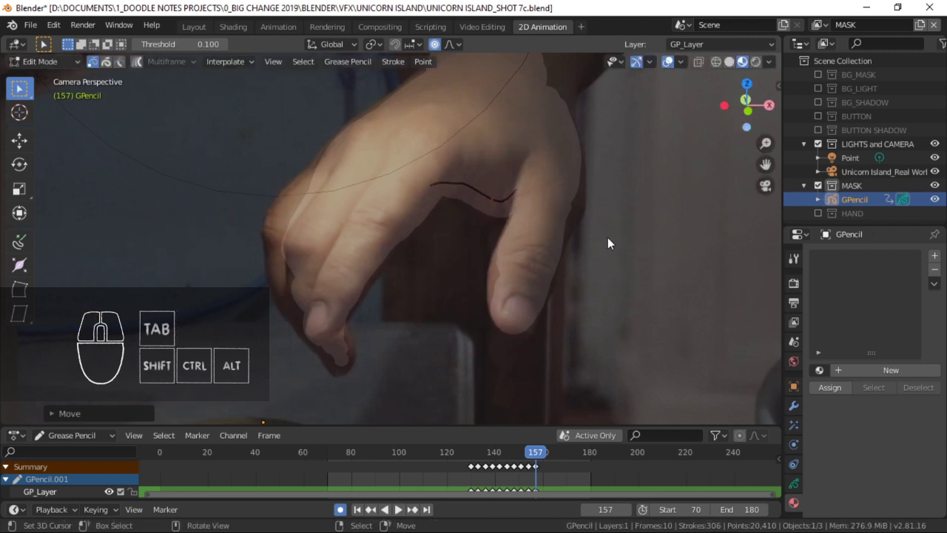
{"action": "key", "text": "g"}
{"action": "left_click", "coordinate": [452, 183]}
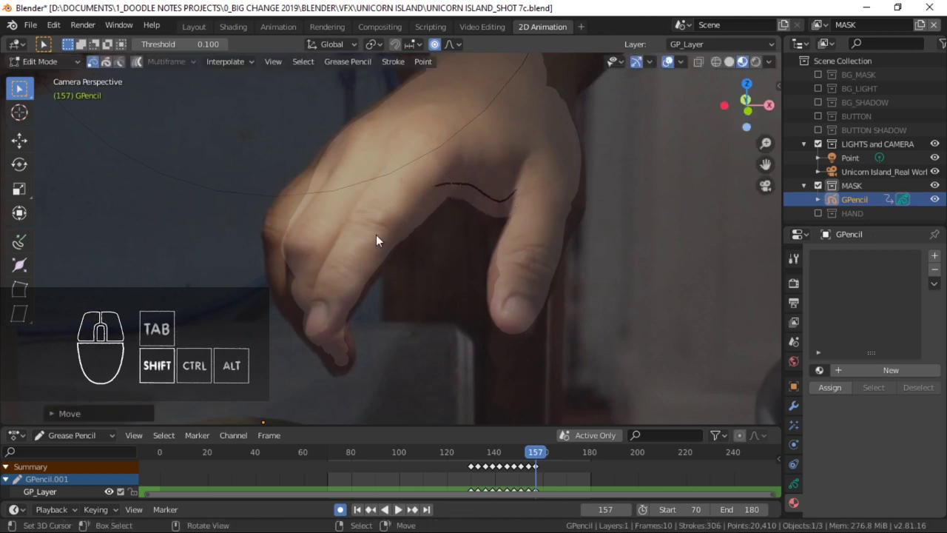
Move the mask stroke inside the thumb to fit the thumb's inner outline on frame 157.
{"action": "middle_click_drag", "start_coordinate": [376, 235], "coordinate": [450, 208], "text": "shift"}
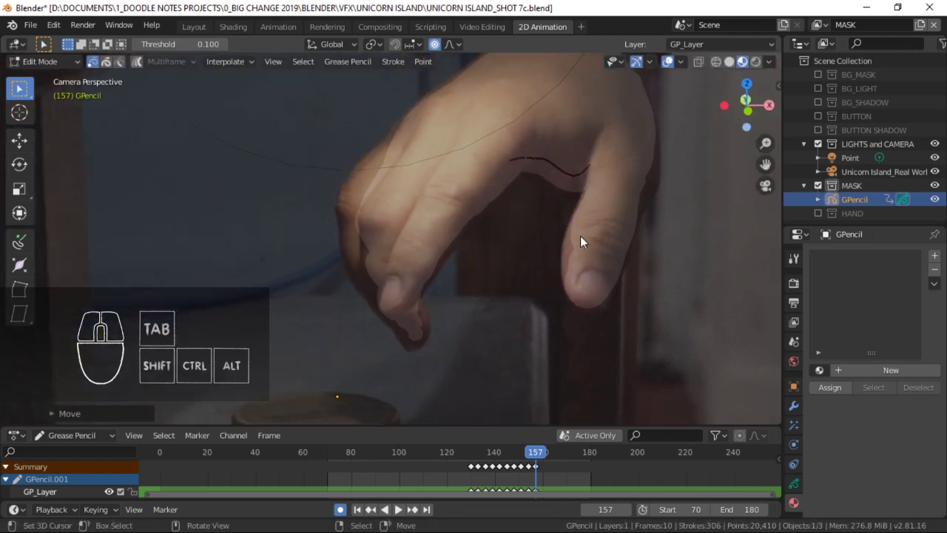
{"action": "right_click", "coordinate": [584, 248]}
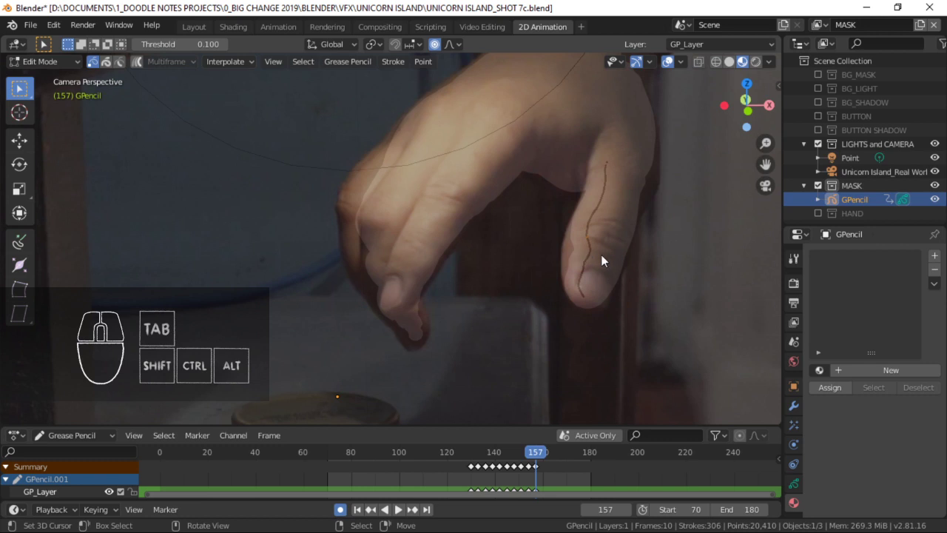
{"action": "key", "text": "g"}
{"action": "left_click", "coordinate": [602, 255]}
{"action": "middle_click_drag", "start_coordinate": [601, 255], "coordinate": [595, 232], "text": "shift"}
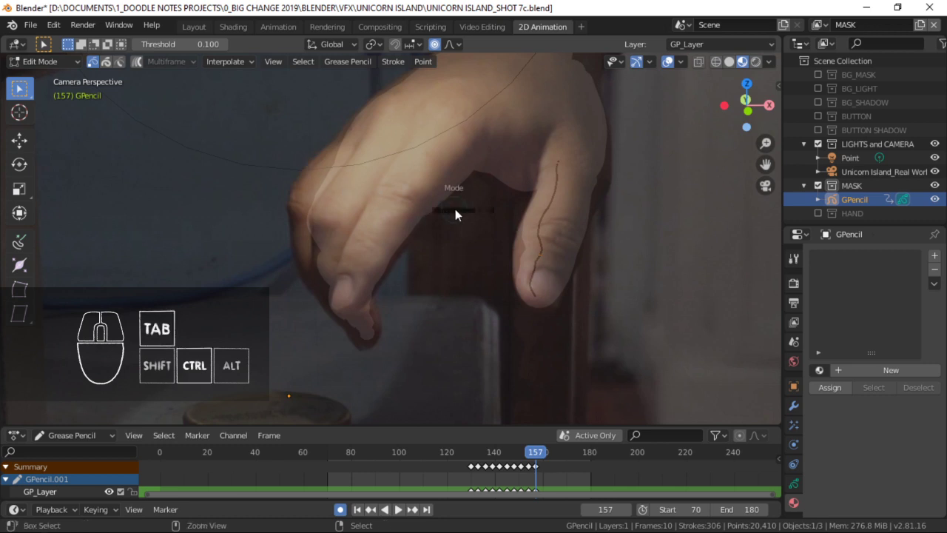
Switch to Draw mode and paint mask strokes beside the fingertips with the 150 px Draw Pen, undoing the misplaced ones.
{"action": "key", "text": "ctrl+Tab"}
{"action": "left_click", "coordinate": [451, 130]}
{"action": "mouse_move", "coordinate": [388, 276]}
{"action": "middle_mouse_down", "text": "ctrl"}
{"action": "mouse_move", "coordinate": [395, 287]}
{"action": "mouse_move", "coordinate": [388, 273]}
{"action": "middle_mouse_up", "text": "ctrl"}
{"action": "mouse_move", "coordinate": [388, 285]}
{"action": "left_mouse_down"}
{"action": "mouse_move", "coordinate": [355, 246]}
{"action": "mouse_move", "coordinate": [399, 292]}
{"action": "mouse_move", "coordinate": [384, 248]}
{"action": "mouse_move", "coordinate": [391, 267]}
{"action": "left_mouse_up"}
{"action": "key", "text": "ctrl+z"}
{"action": "key", "text": "ctrl+z"}
{"action": "key", "text": "ctrl+z"}
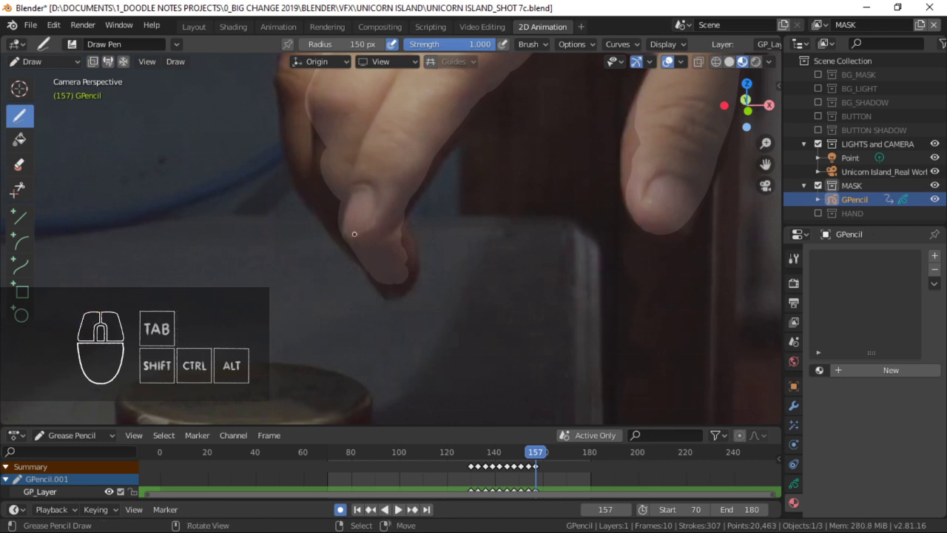
{"action": "mouse_move", "coordinate": [354, 233]}
{"action": "left_mouse_down"}
{"action": "mouse_move", "coordinate": [312, 133]}
{"action": "mouse_move", "coordinate": [349, 219]}
{"action": "left_mouse_up"}
{"action": "key", "text": "ctrl+z"}
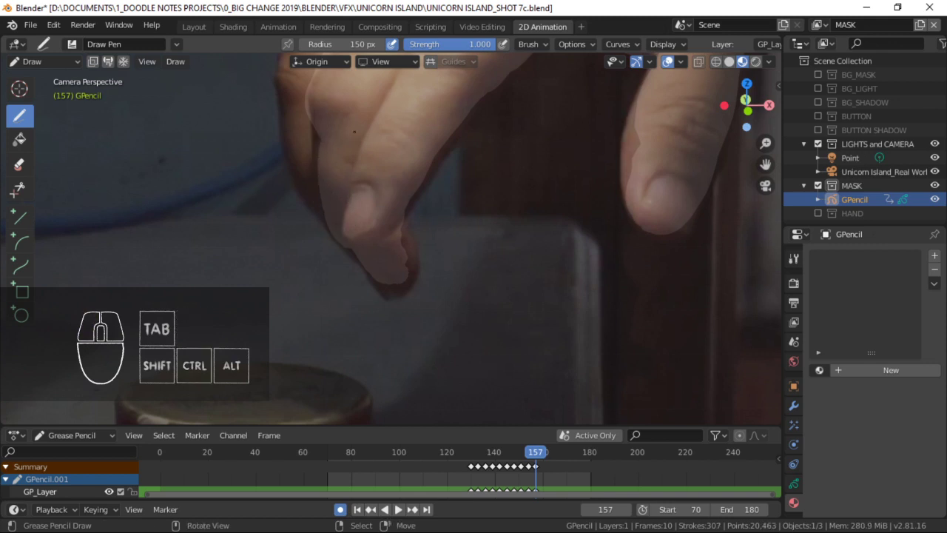
Paint the mask along the outer edge of the rear fingers, from the fingertips up to the knuckle.
{"action": "middle_click_drag", "start_coordinate": [346, 190], "coordinate": [367, 239], "text": "shift"}
{"action": "mouse_move", "coordinate": [347, 258]}
{"action": "left_mouse_down"}
{"action": "mouse_move", "coordinate": [311, 191]}
{"action": "mouse_move", "coordinate": [327, 237]}
{"action": "mouse_move", "coordinate": [340, 151]}
{"action": "left_mouse_up"}
{"action": "key", "text": "ctrl+z"}
{"action": "middle_click_drag", "start_coordinate": [339, 150], "coordinate": [347, 195], "text": "shift"}
{"action": "mouse_move", "coordinate": [350, 291]}
{"action": "left_mouse_down"}
{"action": "mouse_move", "coordinate": [334, 284]}
{"action": "mouse_move", "coordinate": [310, 177]}
{"action": "mouse_move", "coordinate": [338, 167]}
{"action": "left_mouse_up"}
{"action": "key", "text": "ctrl+z"}
{"action": "middle_click_drag", "start_coordinate": [338, 167], "coordinate": [320, 108], "text": "shift"}
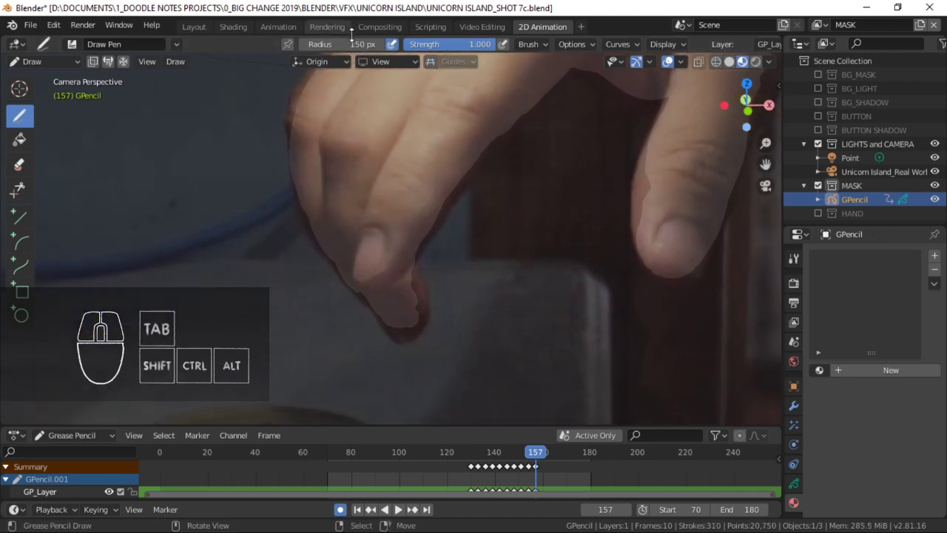
Set the brush radius to 20 px and paint the mask out to the rearmost fingertip's outline.
{"action": "left_click", "coordinate": [361, 43]}
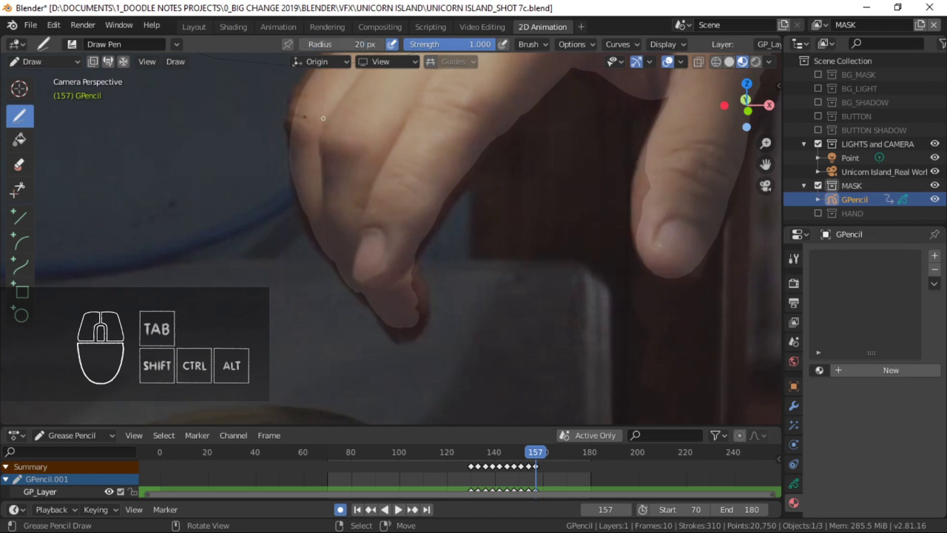
{"action": "middle_click_drag", "start_coordinate": [415, 175], "coordinate": [396, 148], "text": "shift"}
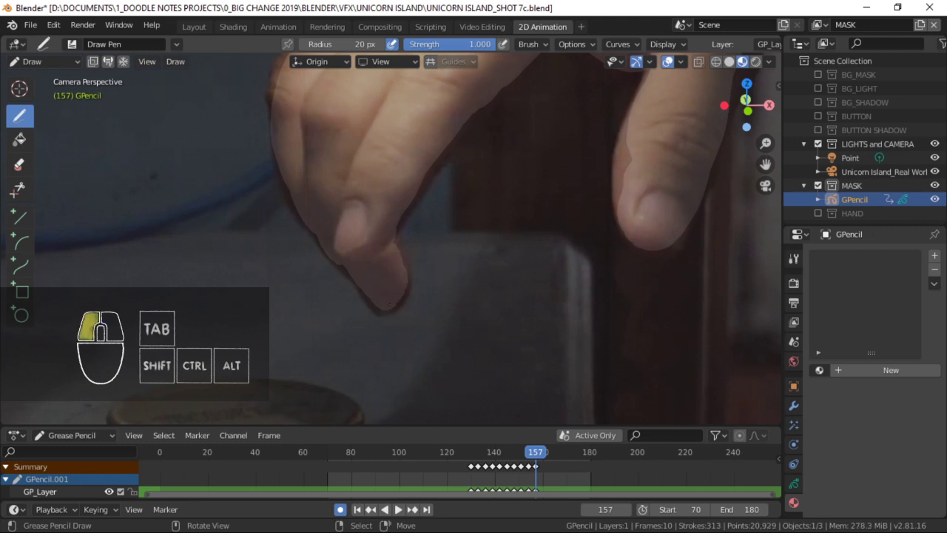
{"action": "left_click_drag", "start_coordinate": [391, 241], "coordinate": [385, 250]}
{"action": "middle_click_drag", "start_coordinate": [385, 249], "coordinate": [346, 284], "text": "shift"}
{"action": "left_click_drag", "start_coordinate": [359, 279], "coordinate": [347, 274]}
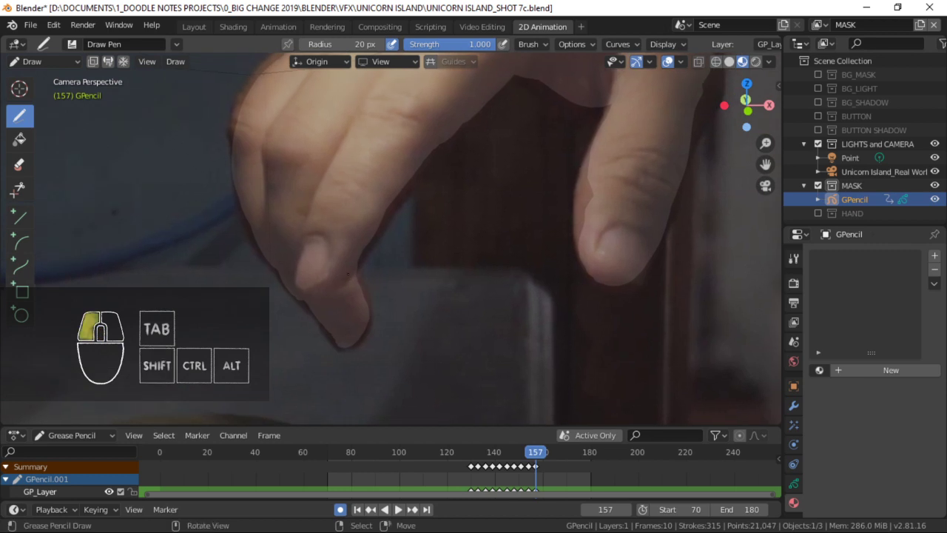
Paint thin mask strokes along the front finger's inner edge up toward the palm.
{"action": "left_click_drag", "start_coordinate": [429, 151], "coordinate": [434, 148]}
{"action": "middle_click_drag", "start_coordinate": [410, 171], "coordinate": [353, 253], "text": "shift"}
{"action": "left_click_drag", "start_coordinate": [365, 237], "coordinate": [367, 235]}
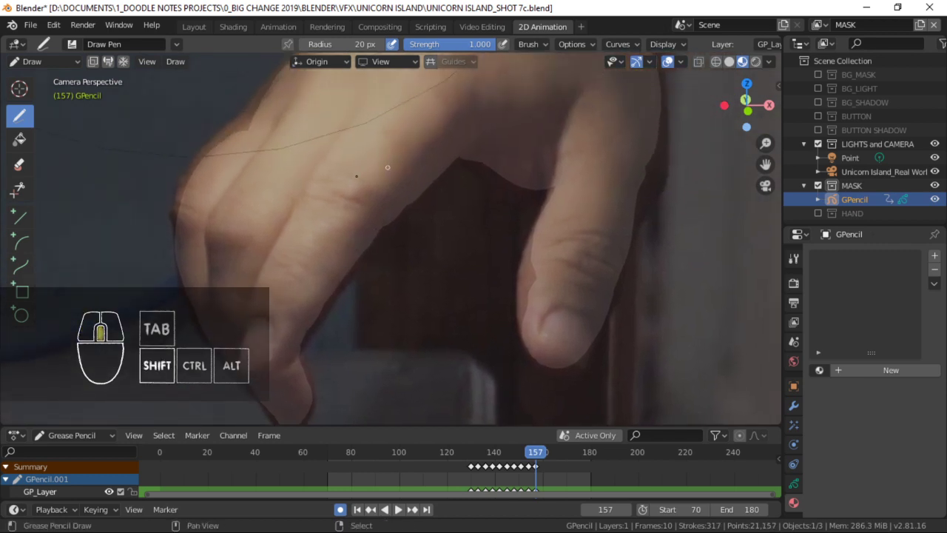
{"action": "middle_click_drag", "start_coordinate": [367, 235], "coordinate": [415, 287], "text": "shift"}
Set the brush radius to 150 px and paint the mask along the hand's outer edge above the knuckles.
{"action": "key", "text": "ctrl+Tab"}
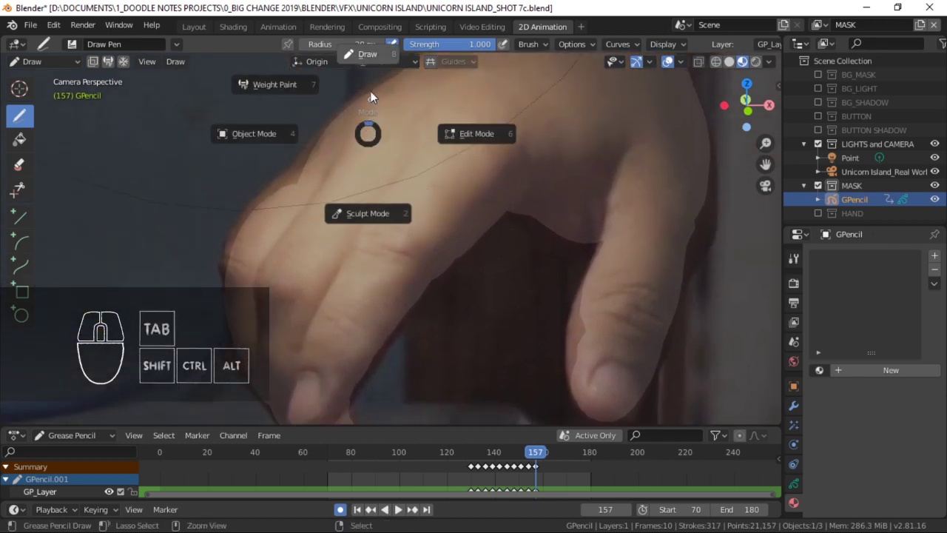
{"action": "middle_click_drag", "start_coordinate": [275, 216], "coordinate": [316, 227], "text": "shift"}
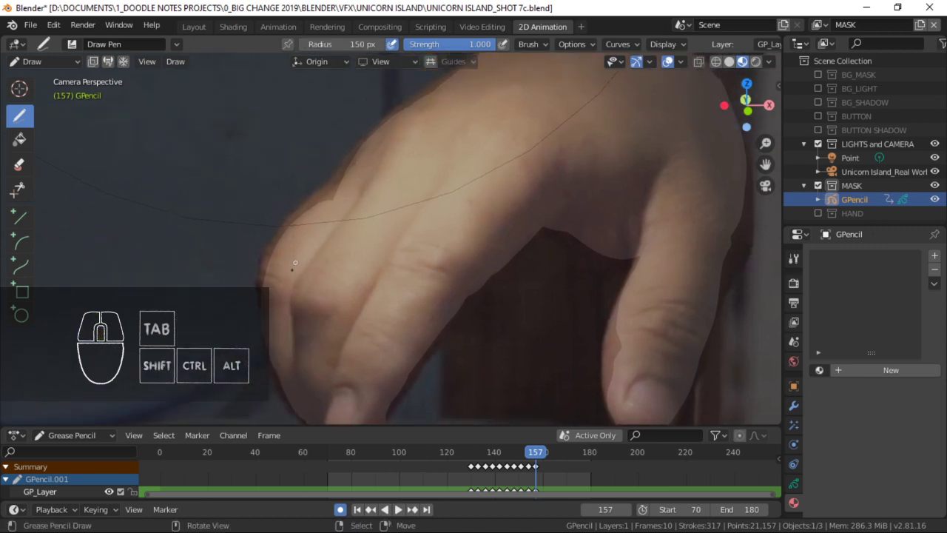
{"action": "left_click_drag", "start_coordinate": [348, 200], "coordinate": [343, 177]}
{"action": "key", "text": "ctrl+z"}
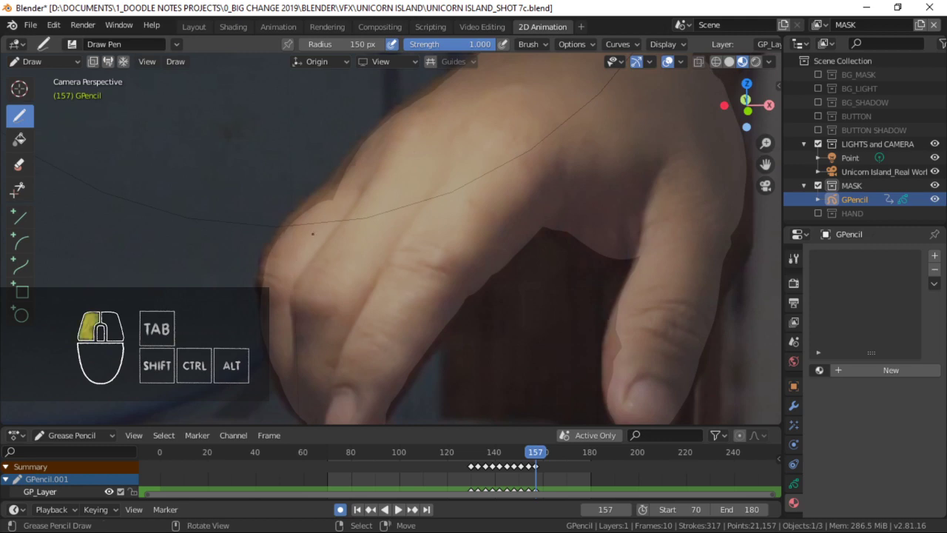
{"action": "middle_click_drag", "start_coordinate": [376, 185], "coordinate": [445, 174], "text": "ctrl"}
{"action": "middle_click_drag", "start_coordinate": [428, 211], "coordinate": [406, 216], "text": "ctrl"}
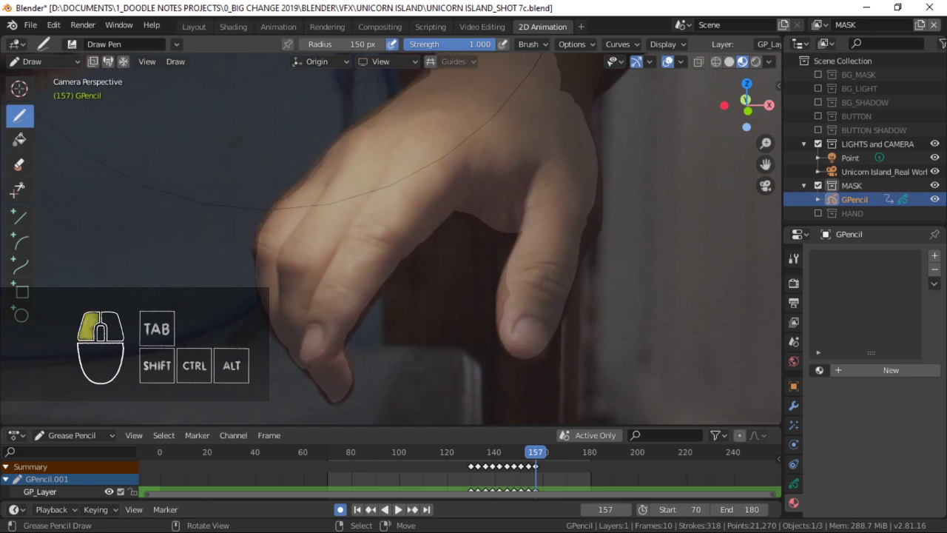
Undo the last action, paint a mask stroke from the lower palm edge across to the thumb, and save the file.
{"action": "key", "text": "ctrl+z"}
{"action": "left_click_drag", "start_coordinate": [486, 212], "coordinate": [539, 216]}
{"action": "middle_click_drag", "start_coordinate": [453, 218], "coordinate": [505, 166], "text": "shift"}
{"action": "mouse_move", "coordinate": [424, 249]}
{"action": "middle_mouse_down", "text": "shift"}
{"action": "mouse_move", "coordinate": [442, 218]}
{"action": "mouse_move", "coordinate": [433, 174]}
{"action": "mouse_move", "coordinate": [469, 215]}
{"action": "mouse_move", "coordinate": [478, 211]}
{"action": "mouse_move", "coordinate": [478, 232]}
{"action": "mouse_move", "coordinate": [545, 180]}
{"action": "middle_mouse_up", "text": "shift"}
{"action": "key", "text": "ctrl+s"}
{"action": "scroll", "coordinate": [554, 167], "scroll_direction": "down", "scroll_amount": 2}
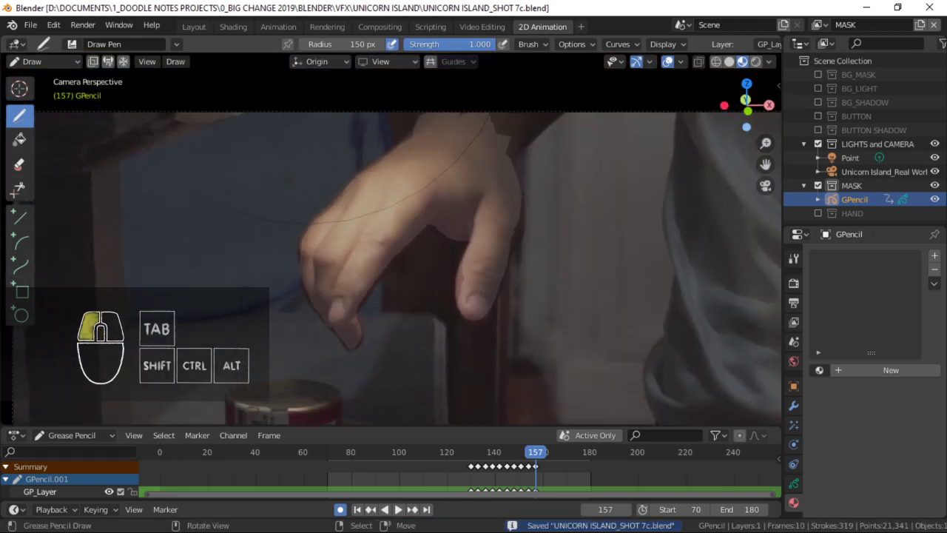
Paint over the notch in the mask at the wrist above the thumb and save the file.
{"action": "left_click_drag", "start_coordinate": [510, 135], "coordinate": [517, 126]}
{"action": "key", "text": "ctrl+s"}
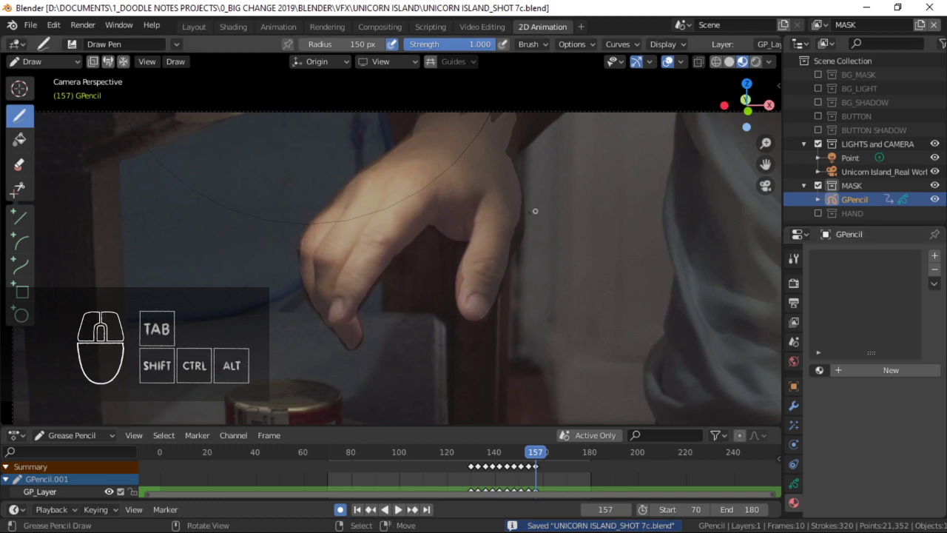
{"action": "key", "text": "ctrl+s"}
{"action": "middle_click_drag", "start_coordinate": [498, 310], "coordinate": [544, 257], "text": "ctrl"}
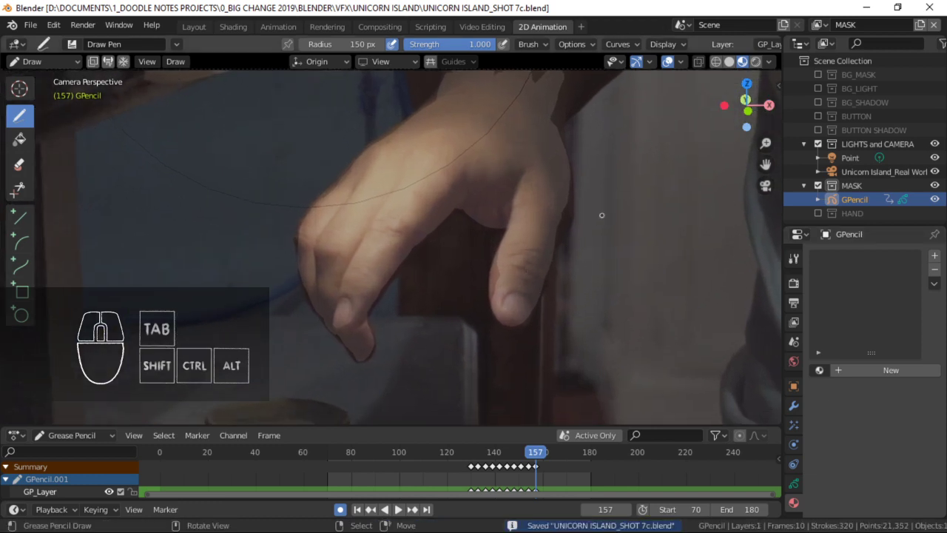
Go to frame 160 in Edit Mode, then rotate and move all mask strokes to follow the hand's new pose.
{"action": "key", "text": "Right"}
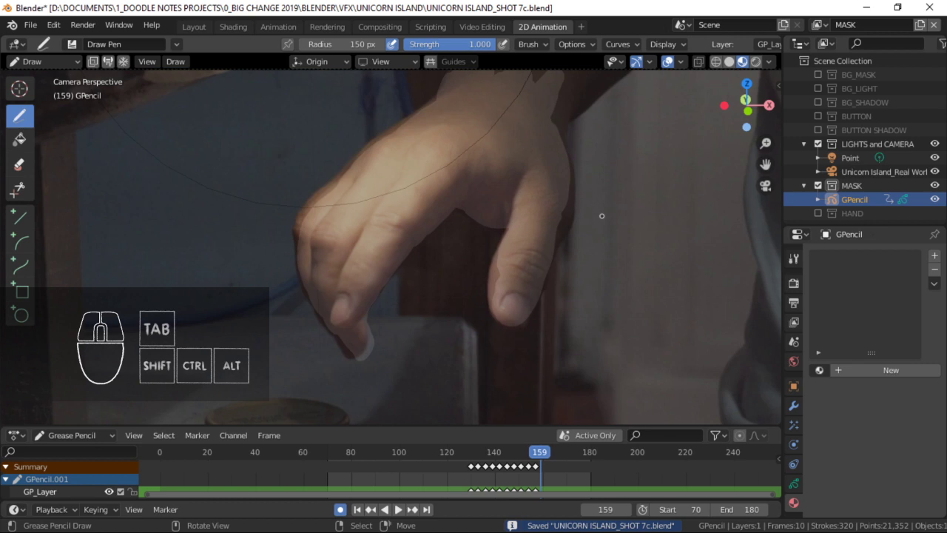
{"action": "key", "text": "Left"}
{"action": "key", "text": "Right"}
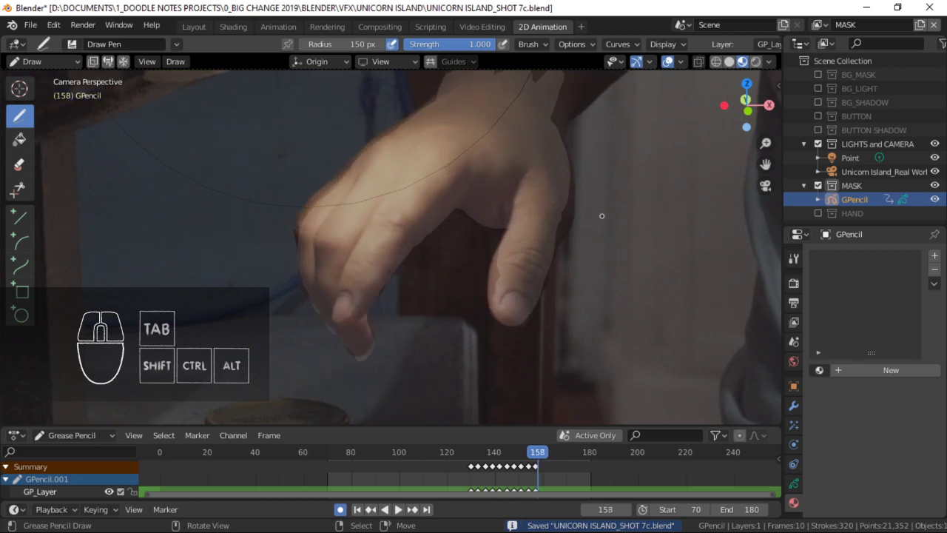
{"action": "key", "text": "Tab"}
{"action": "key", "text": "Right"}
{"action": "key", "text": "Right"}
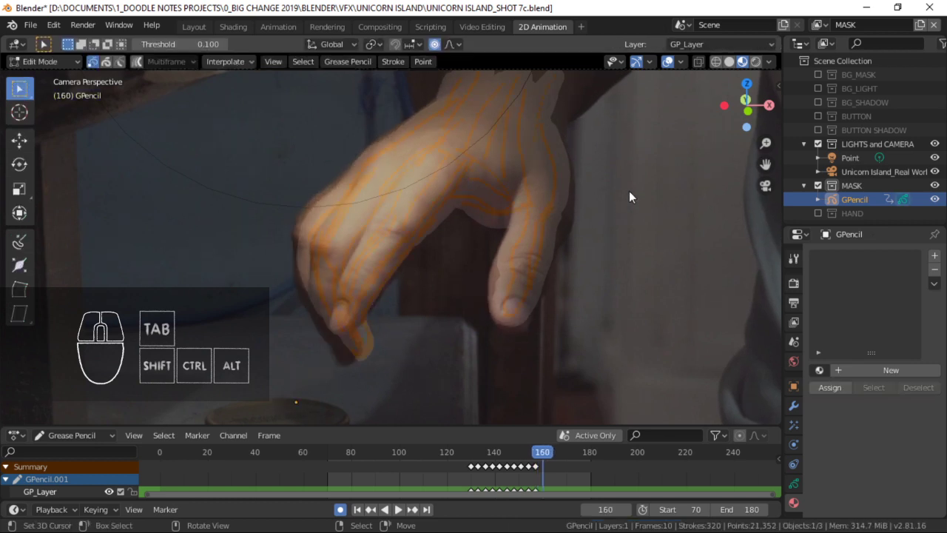
{"action": "key", "text": "g"}
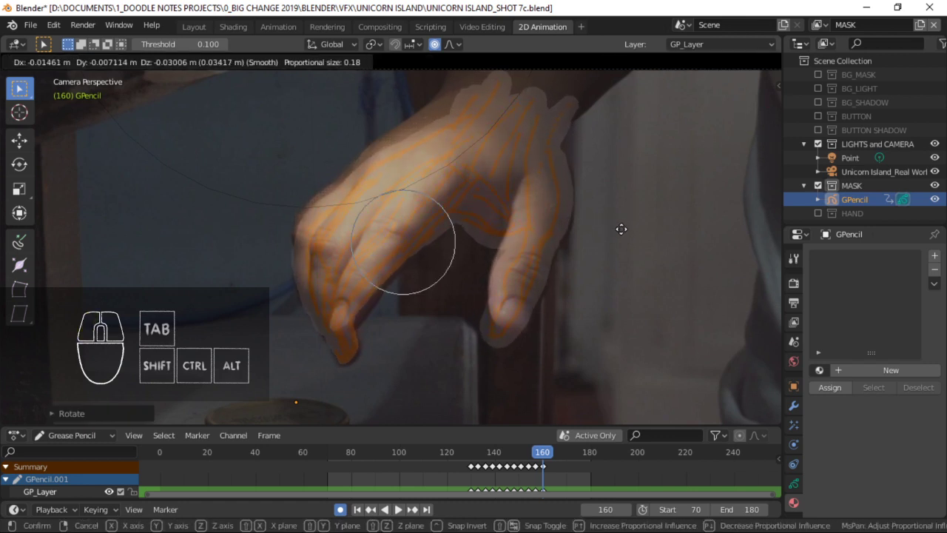
{"action": "left_click", "coordinate": [622, 228]}
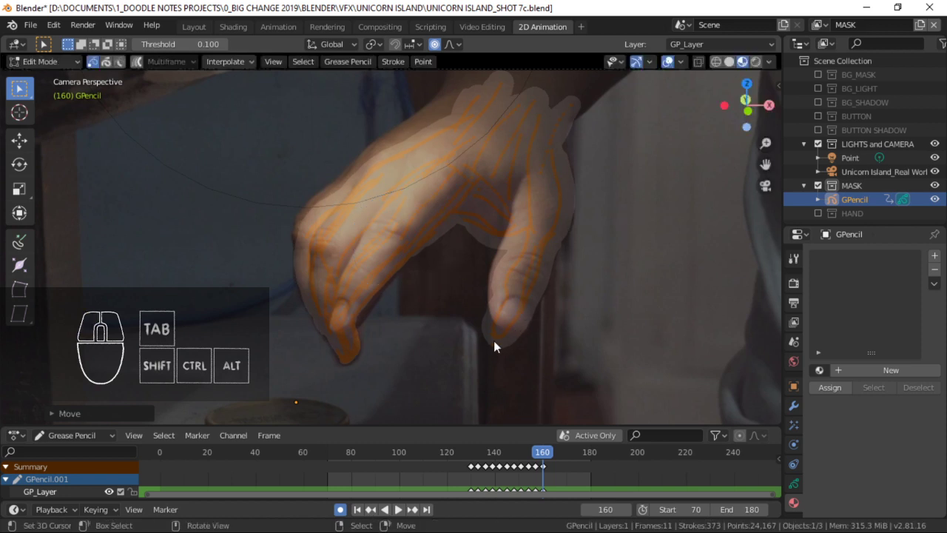
Move the stroke running to the thumb's tip to match the thumb's outline.
{"action": "key", "text": "g"}
{"action": "left_click", "coordinate": [483, 299]}
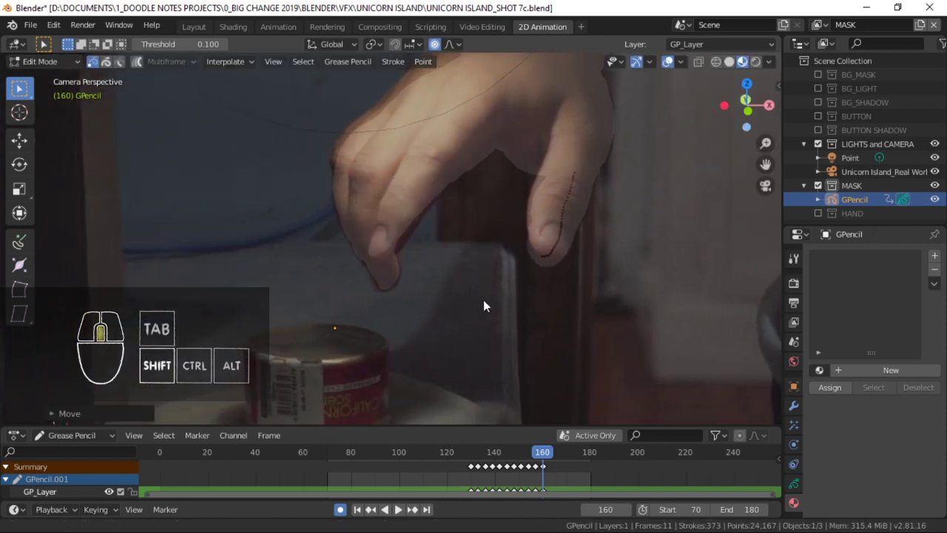
{"action": "middle_click_drag", "start_coordinate": [483, 300], "coordinate": [534, 307], "text": "shift"}
{"action": "middle_click_drag", "start_coordinate": [534, 307], "coordinate": [456, 242], "text": "ctrl"}
Adjust the strokes around the front fingertip and along the finger's inner side to fit its outline.
{"action": "right_click", "coordinate": [439, 261]}
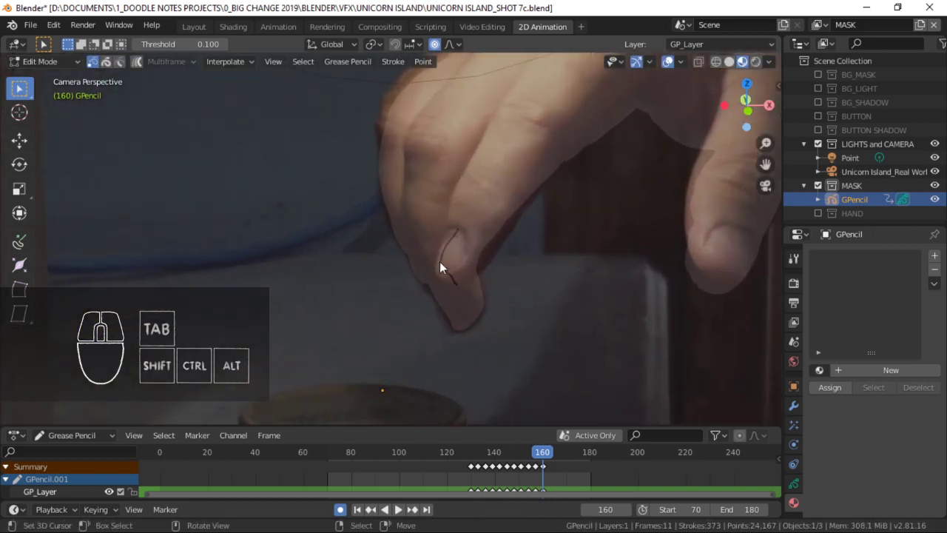
{"action": "left_click", "coordinate": [456, 44]}
{"action": "key", "text": "g"}
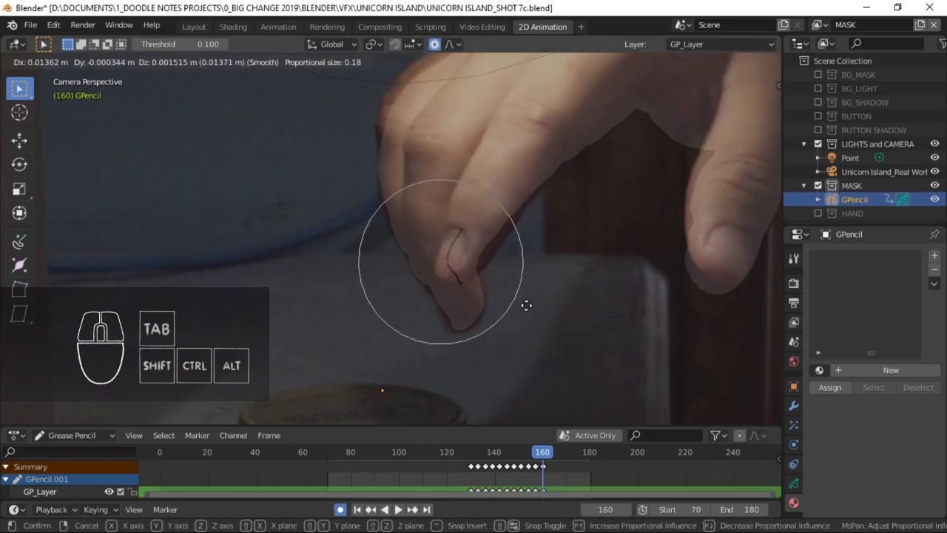
{"action": "right_click", "coordinate": [519, 303]}
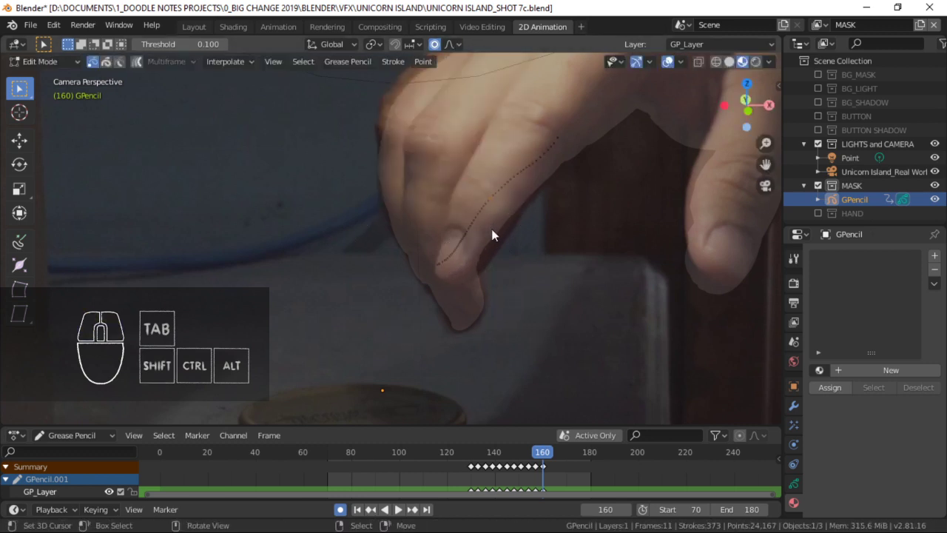
{"action": "key", "text": "g"}
{"action": "left_click", "coordinate": [463, 239]}
Move and rotate the stroke running from the front finger down into the rearmost fingertip to fit the finger shapes.
{"action": "key", "text": "g"}
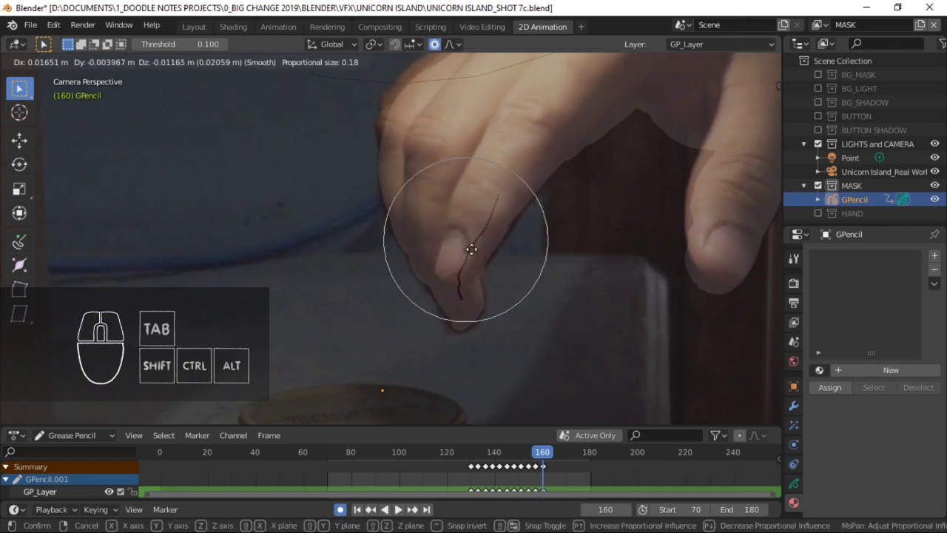
{"action": "left_click", "coordinate": [471, 250]}
{"action": "right_click", "coordinate": [471, 287]}
{"action": "right_click", "coordinate": [460, 267]}
{"action": "key", "text": "g"}
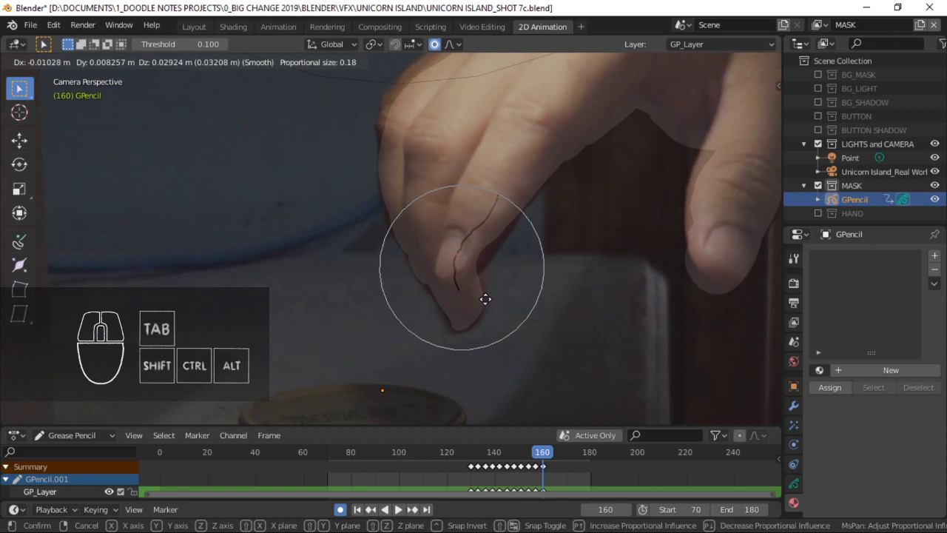
{"action": "key", "text": "r"}
{"action": "left_click", "coordinate": [510, 205]}
Reshape the upper part of the same fingertip stroke so it follows the front finger's inner side.
{"action": "key", "text": "g"}
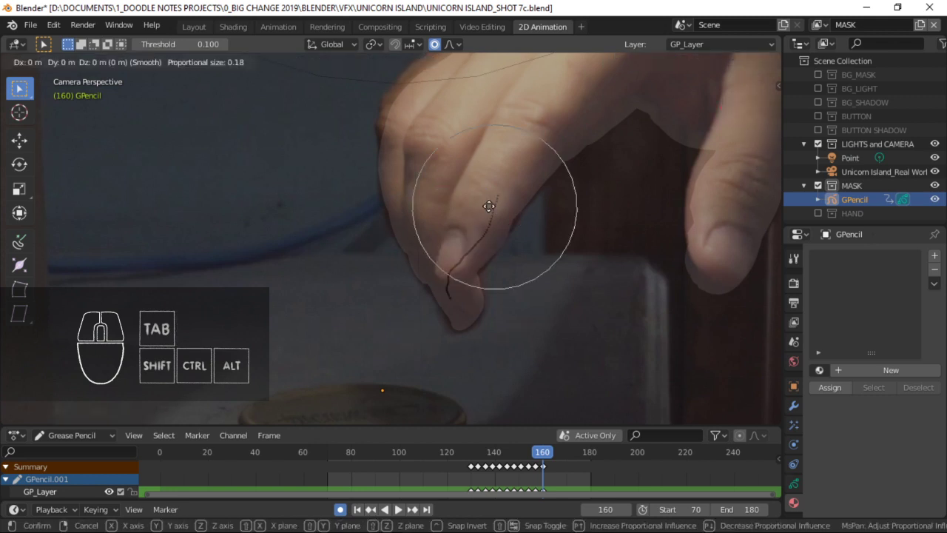
{"action": "left_click", "coordinate": [489, 205]}
{"action": "key", "text": "r"}
{"action": "key", "text": "g"}
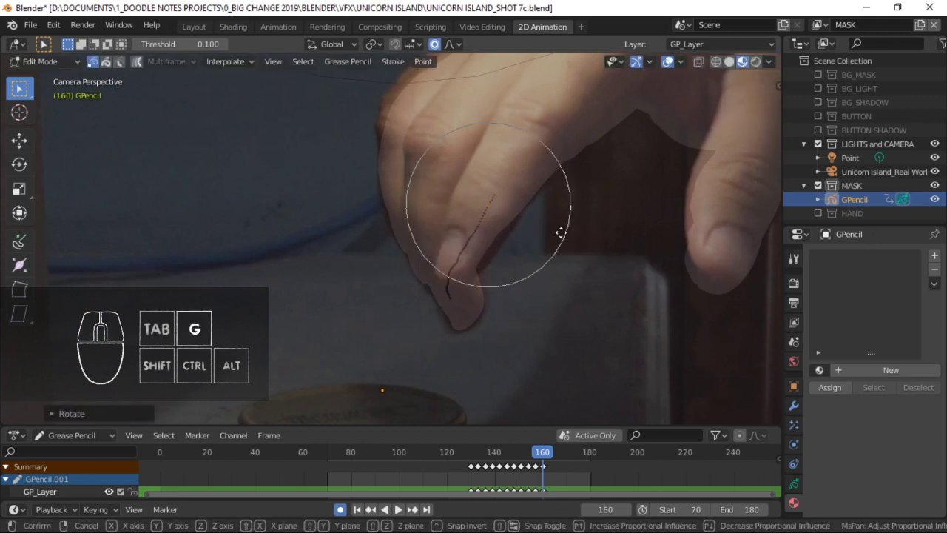
{"action": "left_click", "coordinate": [565, 234]}
{"action": "key", "text": "g"}
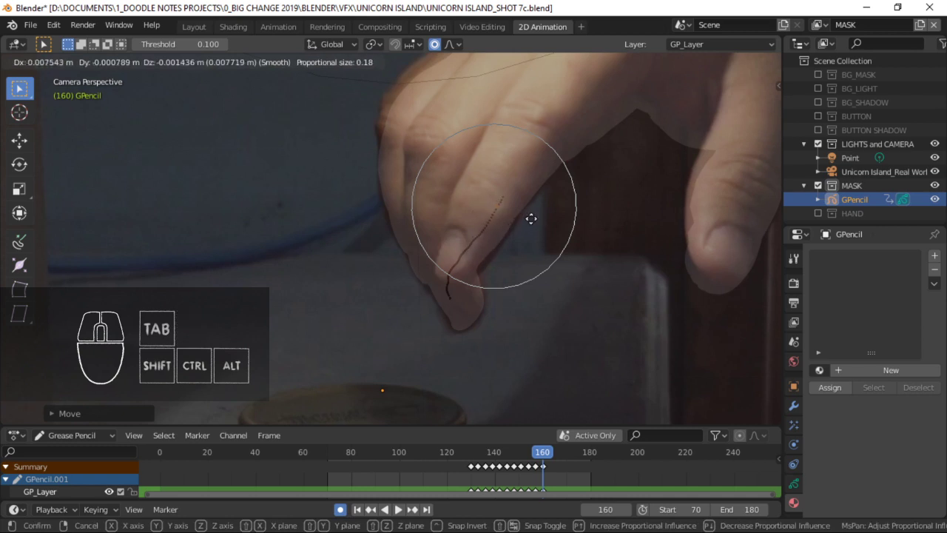
{"action": "left_click", "coordinate": [530, 218]}
Move the front finger's long edge stroke outward to the finger's inner outline and save the file.
{"action": "key", "text": "g"}
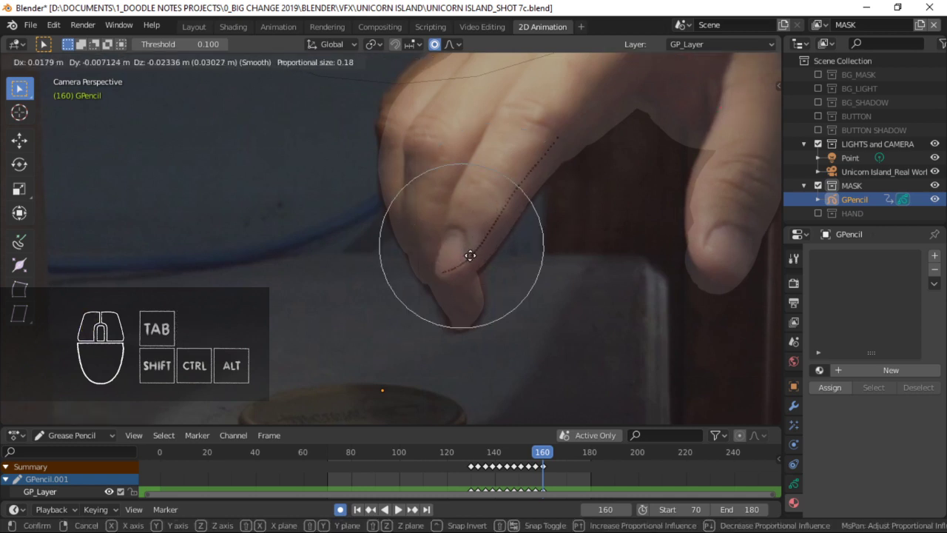
{"action": "left_click", "coordinate": [507, 229], "text": "shift"}
{"action": "middle_click_drag", "start_coordinate": [507, 230], "coordinate": [476, 146], "text": "shift"}
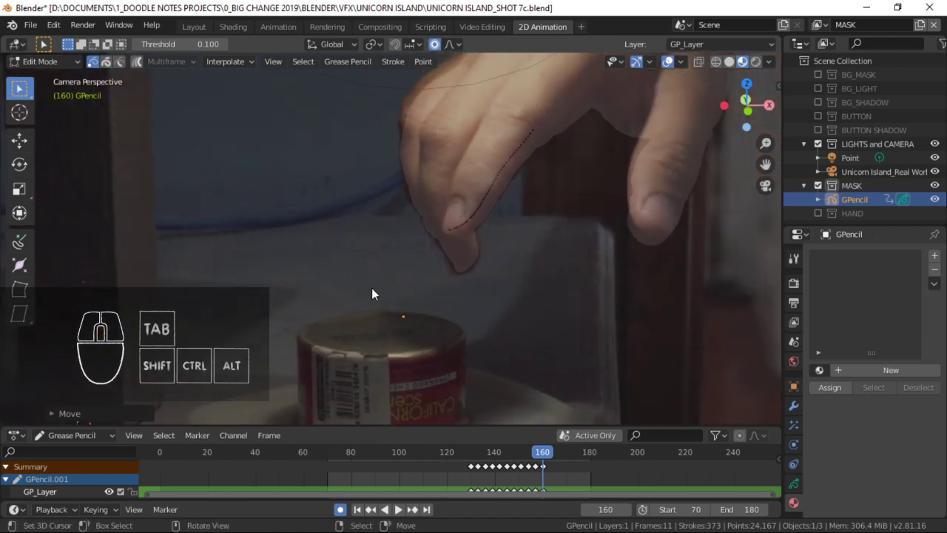
{"action": "scroll", "coordinate": [462, 292], "scroll_direction": "up", "scroll_amount": 2}
{"action": "key", "text": "ctrl+s"}
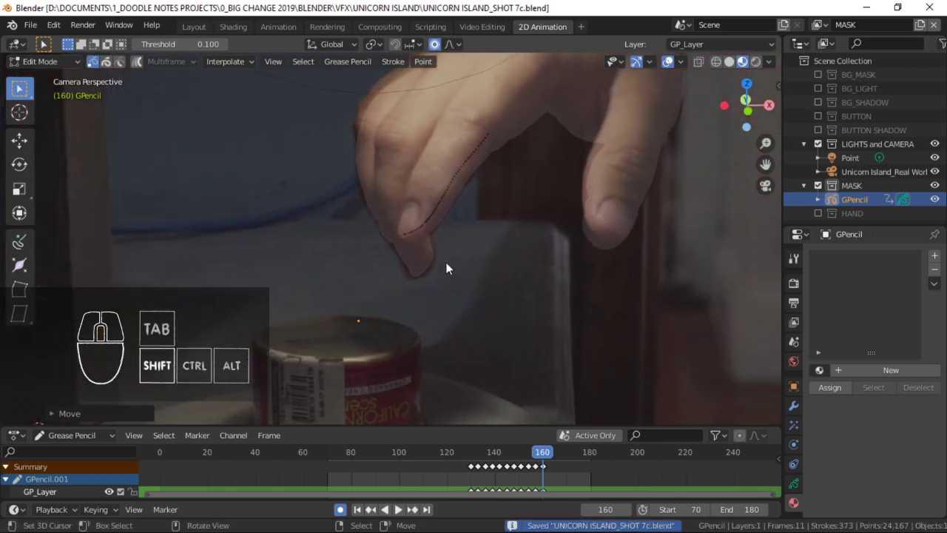
{"action": "scroll", "coordinate": [430, 270], "scroll_direction": "up", "scroll_amount": 2}
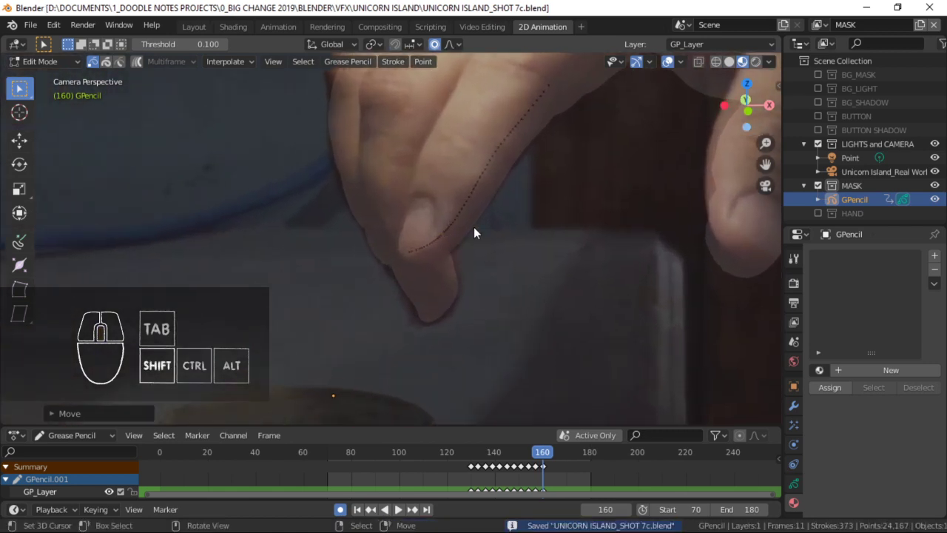
Check the mask over the whole hand on frame 160 and save the file.
{"action": "middle_click_drag", "start_coordinate": [473, 226], "coordinate": [436, 226], "text": "shift"}
{"action": "middle_click_drag", "start_coordinate": [485, 224], "coordinate": [499, 245], "text": "ctrl"}
{"action": "middle_click_drag", "start_coordinate": [536, 148], "coordinate": [486, 230], "text": "shift"}
{"action": "key", "text": "ctrl+s"}
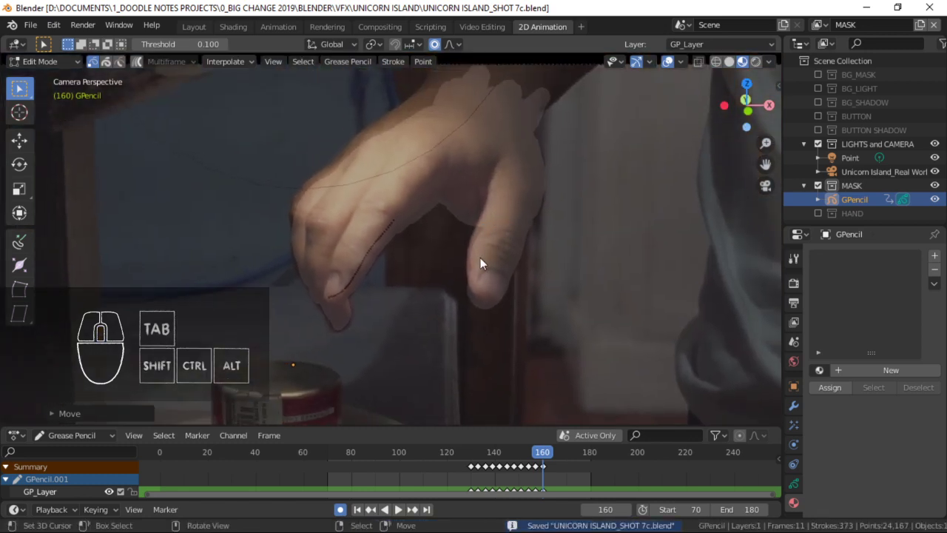
{"action": "middle_click_drag", "start_coordinate": [480, 258], "coordinate": [533, 243], "text": "shift"}
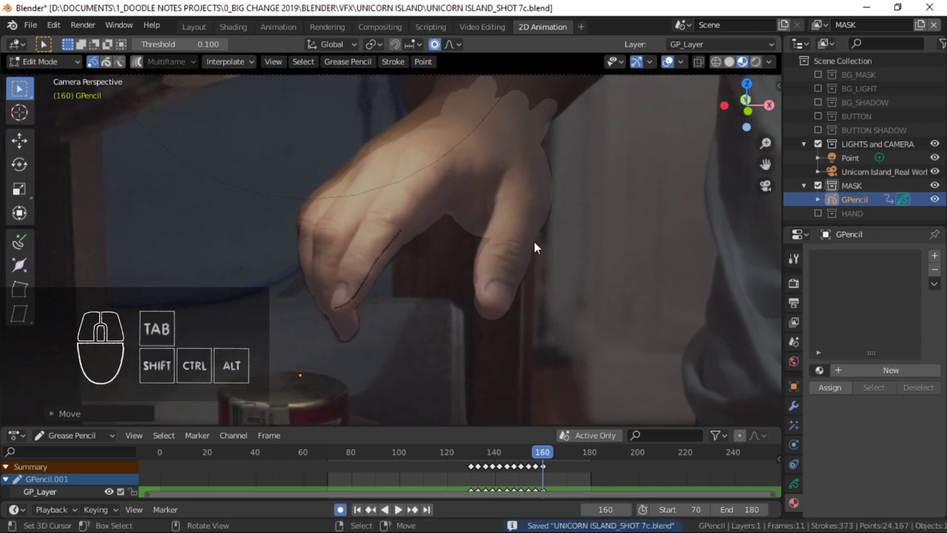
Go to frame 162, select all the mask strokes, and rotate and move them so the rear fingertips fit the hand.
{"action": "key", "text": "Right"}
{"action": "key", "text": "Right"}
{"action": "key", "text": "Tab"}
{"action": "key", "text": "Tab"}
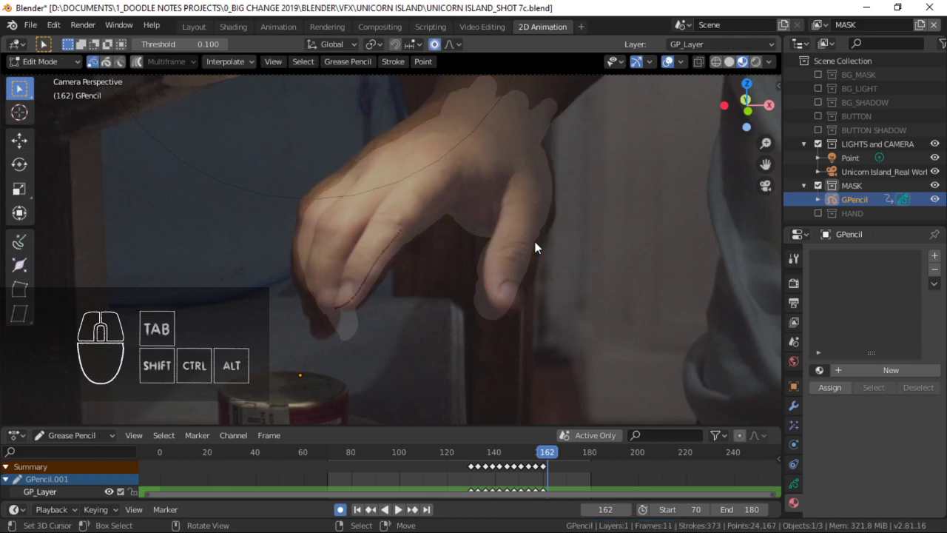
{"action": "key", "text": "r"}
{"action": "left_click", "coordinate": [592, 281]}
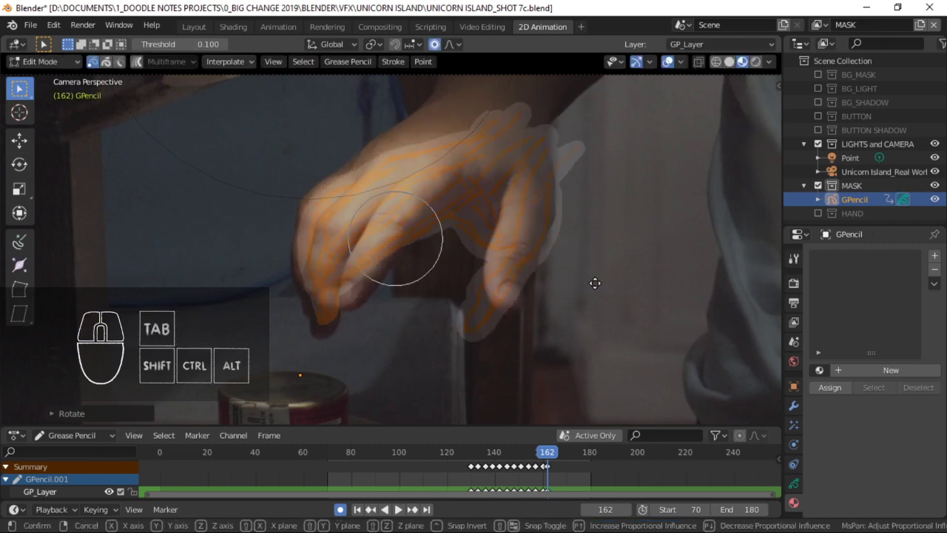
{"action": "key", "text": "g"}
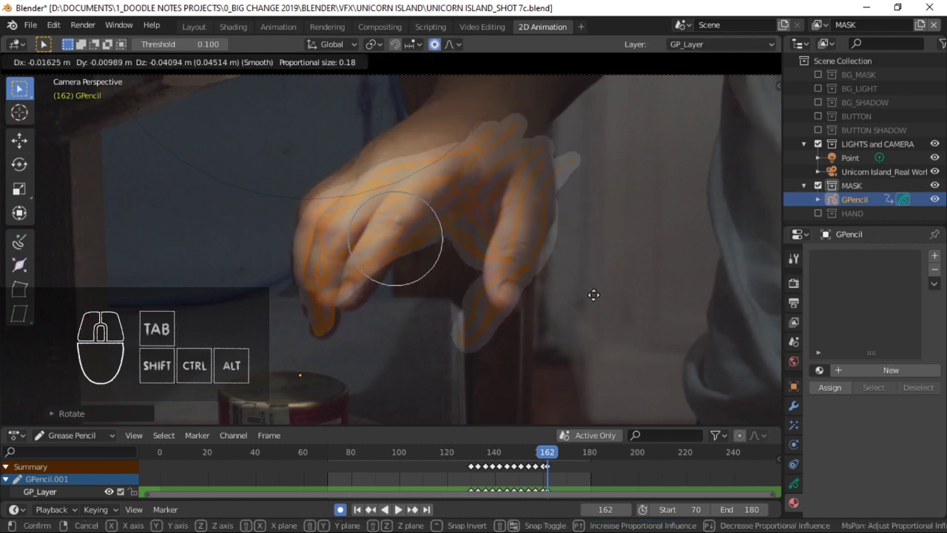
{"action": "left_click", "coordinate": [593, 293]}
Move the stroke running between the two fingertips outward onto the front finger's inner edge.
{"action": "right_click", "coordinate": [352, 291]}
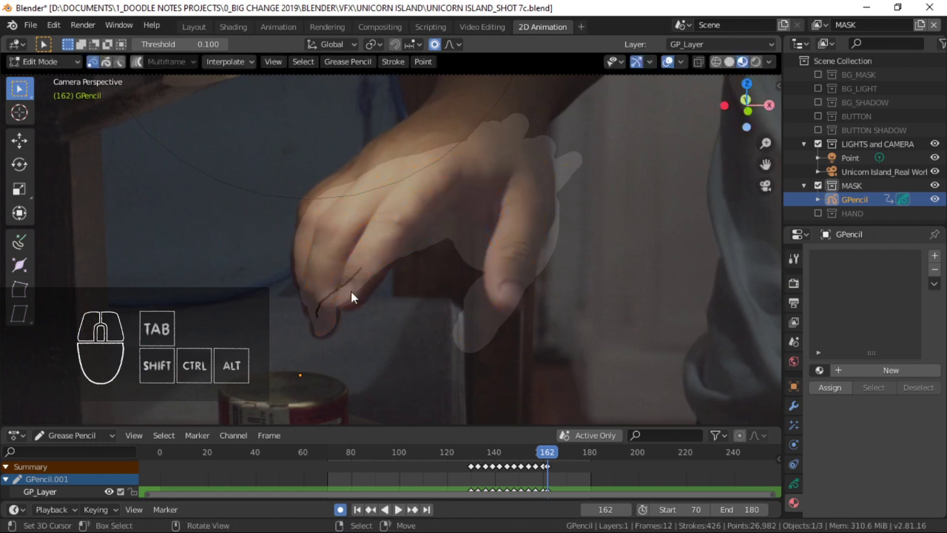
{"action": "key", "text": "g"}
{"action": "left_click", "coordinate": [382, 290]}
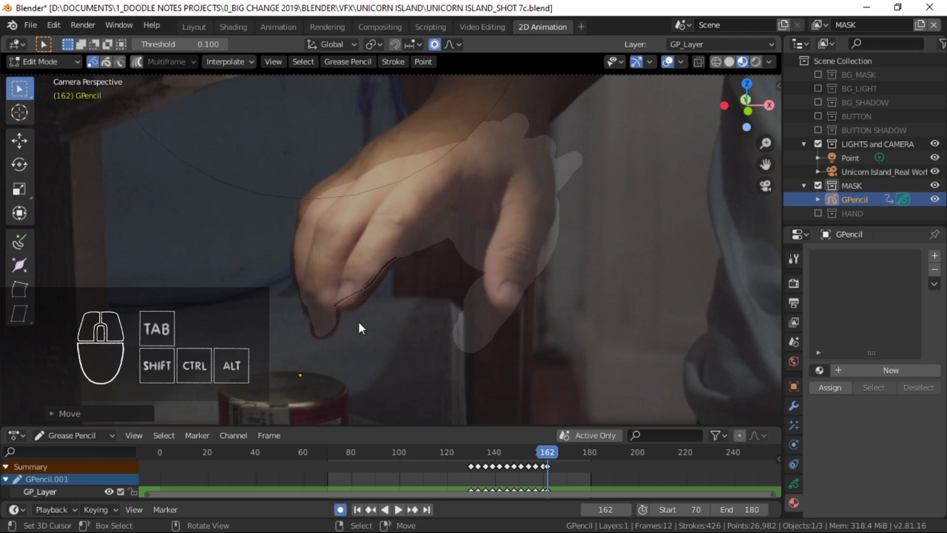
Move and rotate the short stroke inside the rearmost fingertip so it follows the fingertip's length.
{"action": "middle_click_drag", "start_coordinate": [314, 358], "coordinate": [348, 316], "text": "shift"}
{"action": "middle_click_drag", "start_coordinate": [348, 316], "coordinate": [370, 290], "text": "ctrl"}
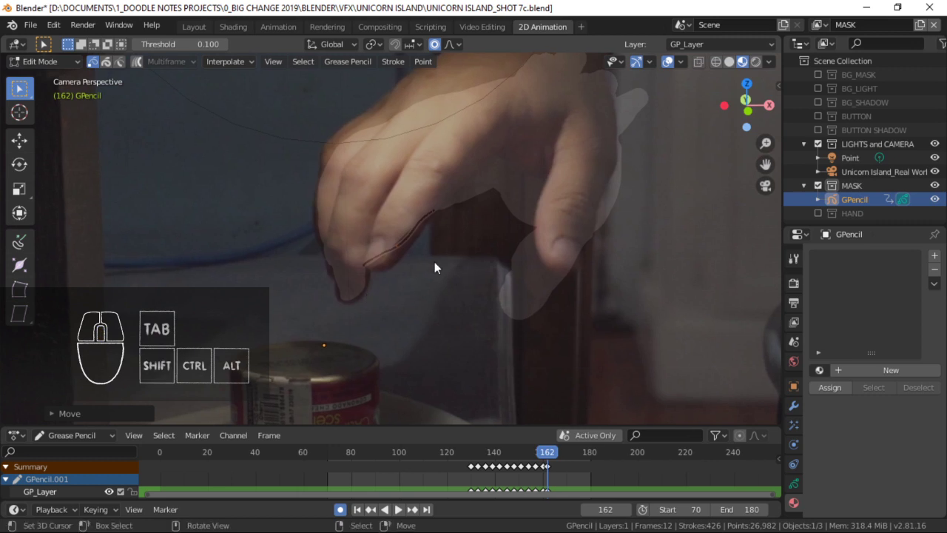
{"action": "middle_click_drag", "start_coordinate": [332, 325], "coordinate": [377, 278], "text": "ctrl"}
{"action": "key", "text": "g"}
{"action": "scroll", "coordinate": [449, 310], "scroll_direction": "down", "scroll_amount": 5}
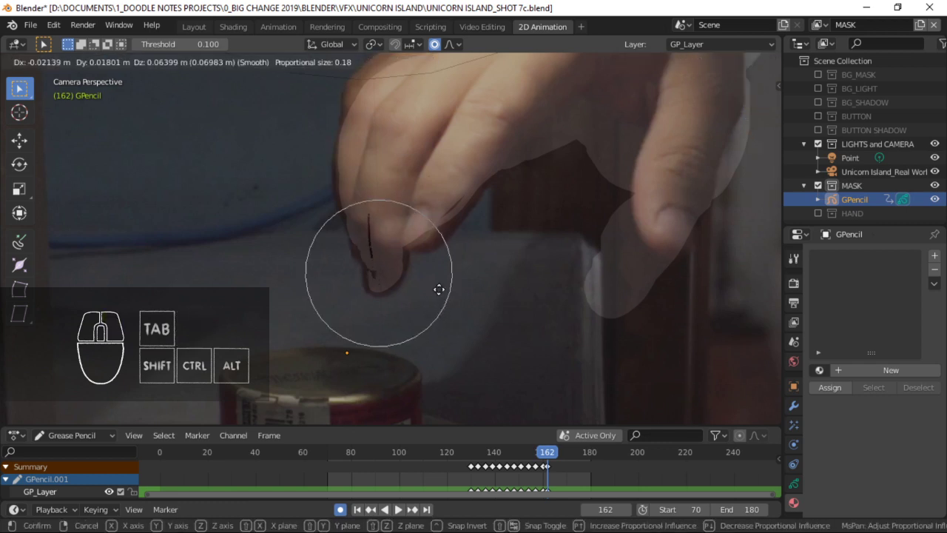
{"action": "left_click", "coordinate": [451, 321]}
{"action": "key", "text": "r"}
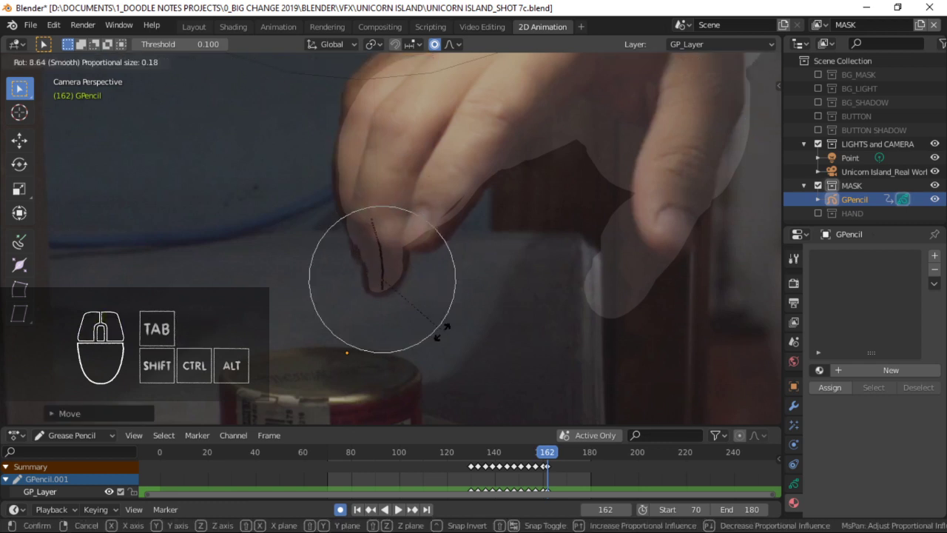
{"action": "left_click", "coordinate": [435, 337]}
{"action": "key", "text": "g"}
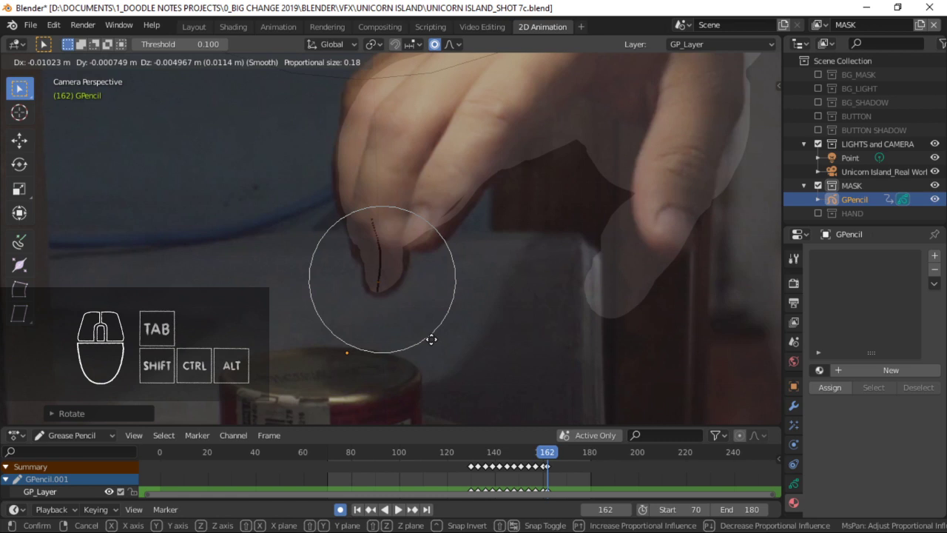
Shift the strokes running down the rearmost finger toward its tip to fill the finger's outline.
{"action": "left_click", "coordinate": [365, 251]}
{"action": "key", "text": "g"}
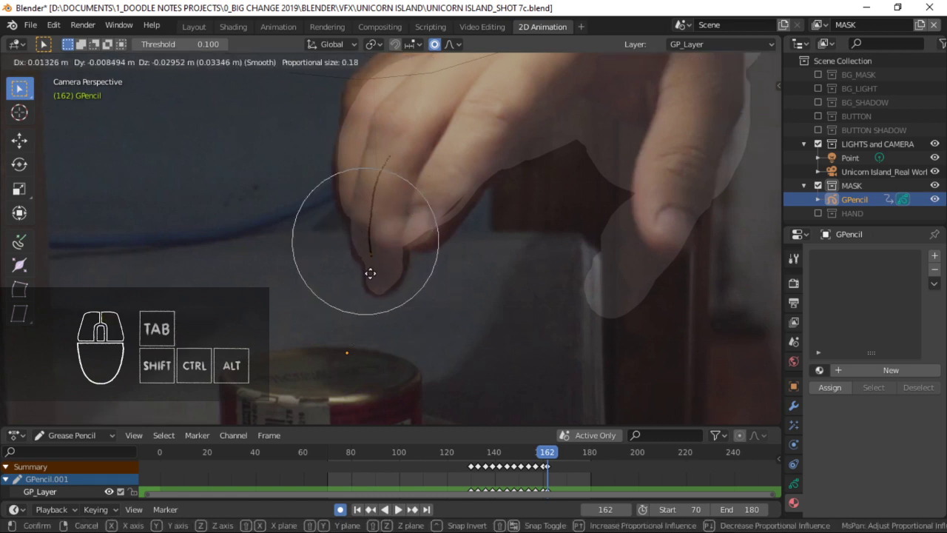
{"action": "left_click", "coordinate": [370, 273]}
{"action": "key", "text": "g"}
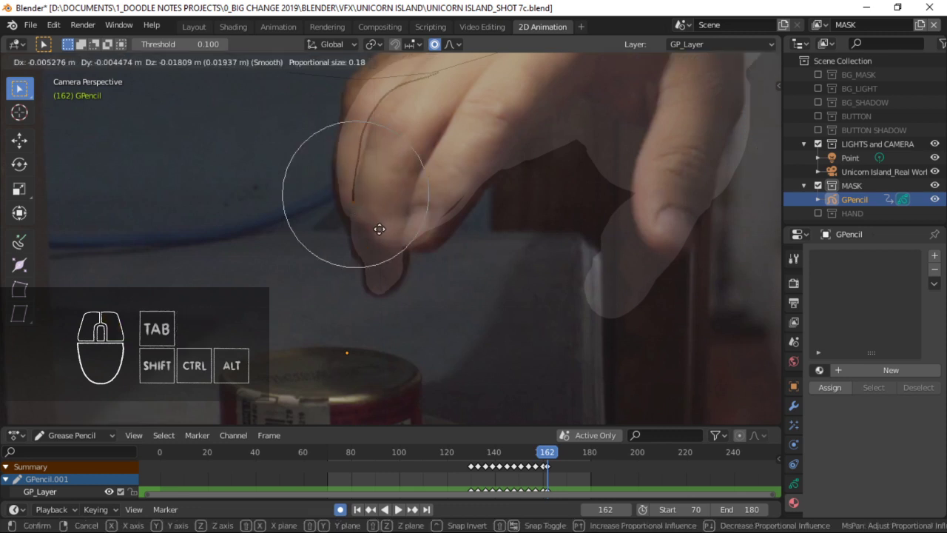
{"action": "left_click", "coordinate": [379, 229]}
Bend the front finger's edge stroke outward to its inner outline and shift its lower end toward the fingertip.
{"action": "right_click", "coordinate": [456, 216]}
{"action": "key", "text": "g"}
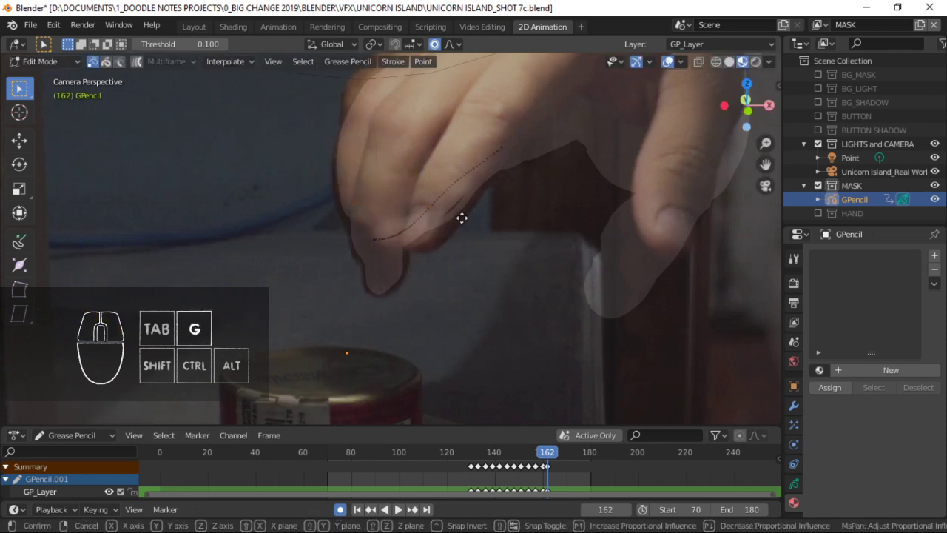
{"action": "right_click", "coordinate": [462, 219]}
{"action": "key", "text": "g"}
{"action": "left_click", "coordinate": [468, 226]}
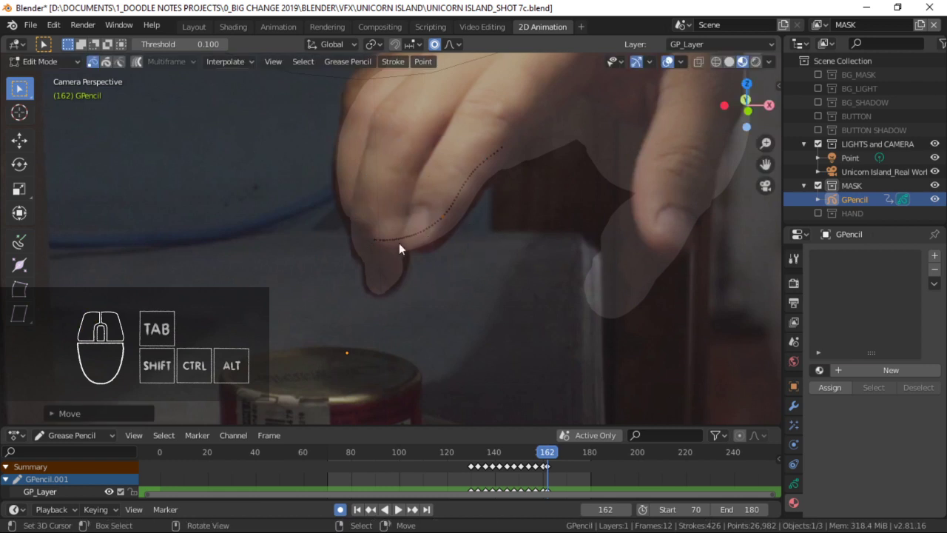
{"action": "key", "text": "g"}
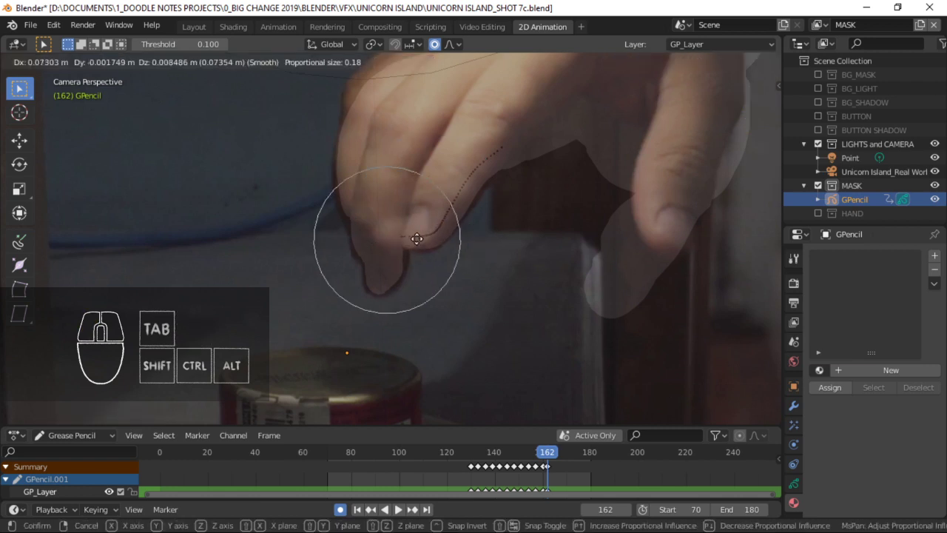
{"action": "left_click", "coordinate": [417, 229]}
Select the strokes extending past the thumb tip with everything linked to them, and rotate them about -20°.
{"action": "middle_click_drag", "start_coordinate": [553, 213], "coordinate": [478, 238], "text": "ctrl"}
{"action": "right_click", "coordinate": [511, 291]}
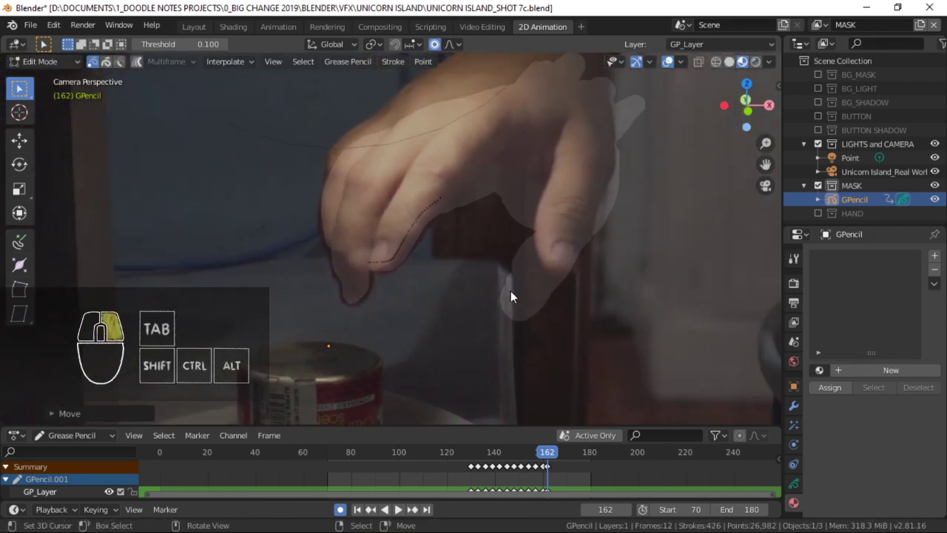
{"action": "key", "text": "g"}
{"action": "left_click", "coordinate": [613, 283]}
{"action": "key", "text": "c"}
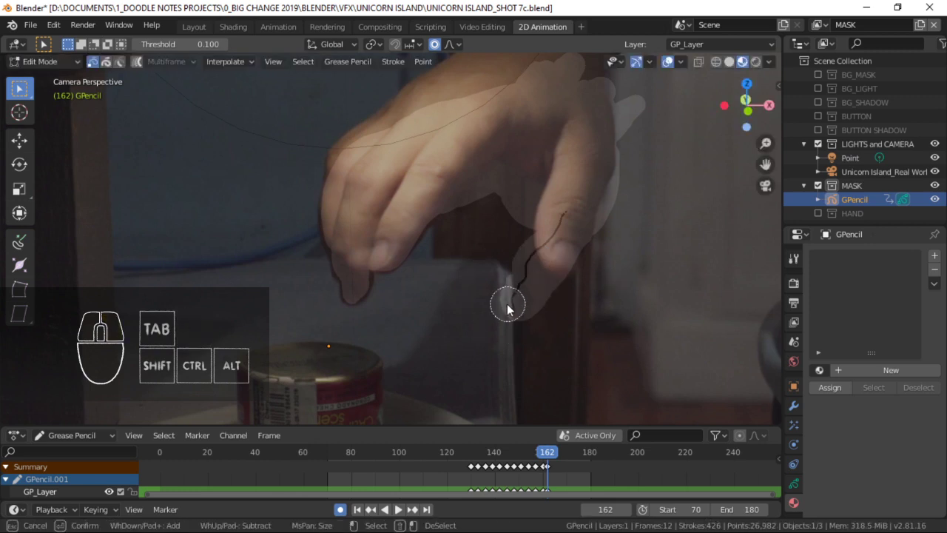
{"action": "mouse_move", "coordinate": [536, 268]}
{"action": "left_mouse_down"}
{"action": "mouse_move", "coordinate": [577, 256]}
{"action": "mouse_move", "coordinate": [522, 296]}
{"action": "mouse_move", "coordinate": [537, 285]}
{"action": "left_mouse_up"}
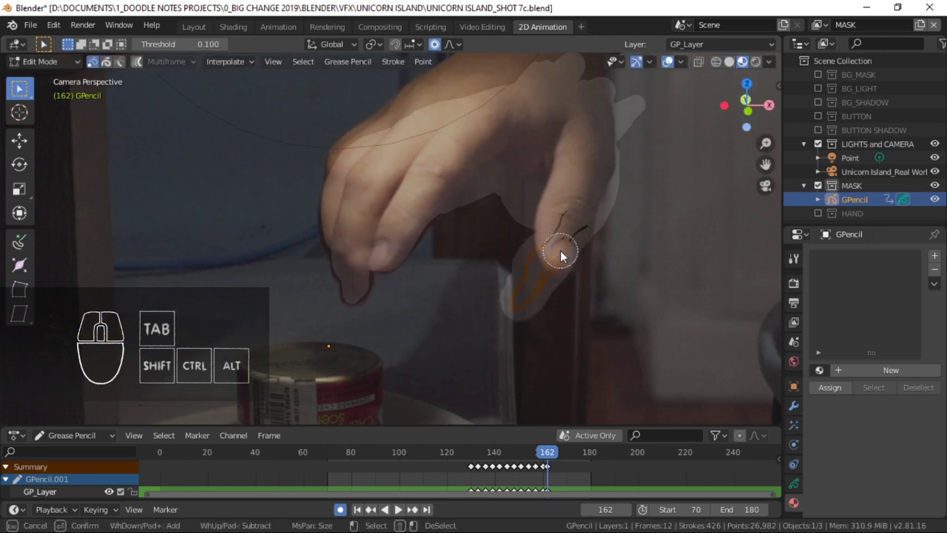
{"action": "right_click", "coordinate": [587, 259]}
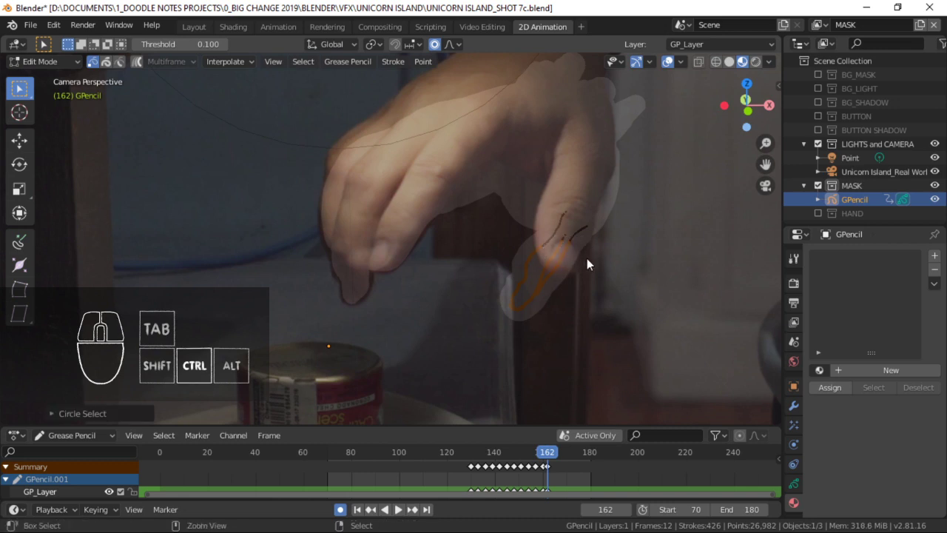
{"action": "key", "text": "ctrl+l"}
{"action": "key", "text": "r"}
{"action": "left_click", "coordinate": [651, 262]}
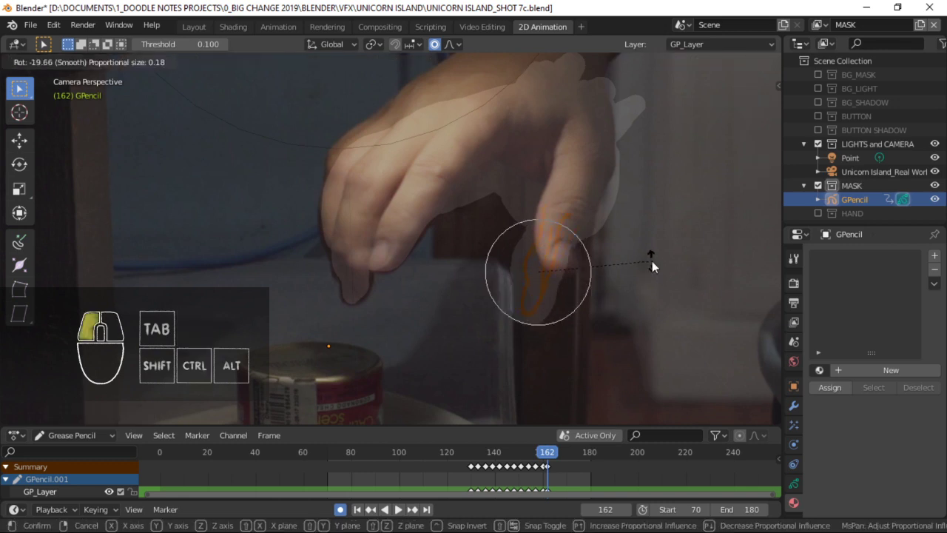
Move the selected thumb strokes up inside the thumb and fine-tune their rotation and position.
{"action": "key", "text": "g"}
{"action": "left_click", "coordinate": [682, 209]}
{"action": "key", "text": "r"}
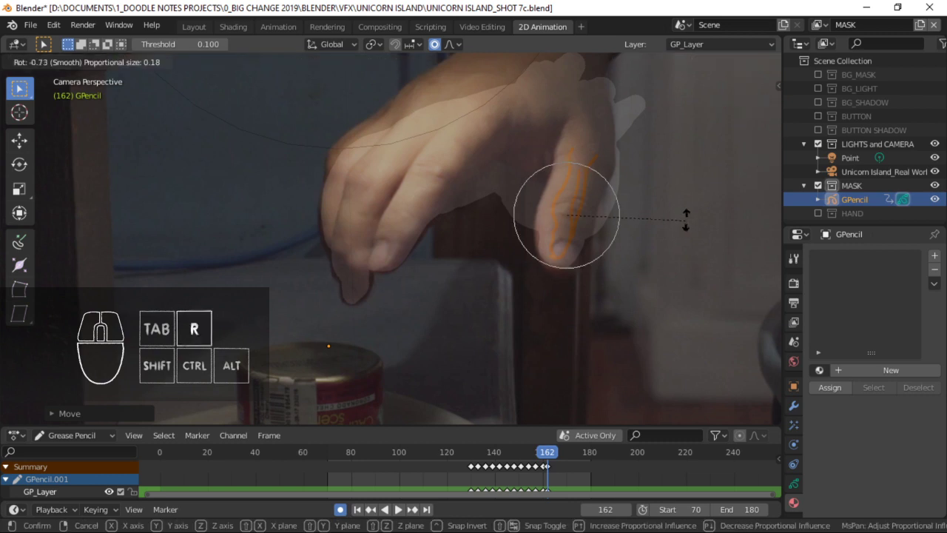
{"action": "left_click", "coordinate": [683, 216]}
{"action": "key", "text": "g"}
{"action": "left_click", "coordinate": [674, 222]}
Move the strokes in the gap between the thumb and index finger up toward the thumb's base.
{"action": "key", "text": "g"}
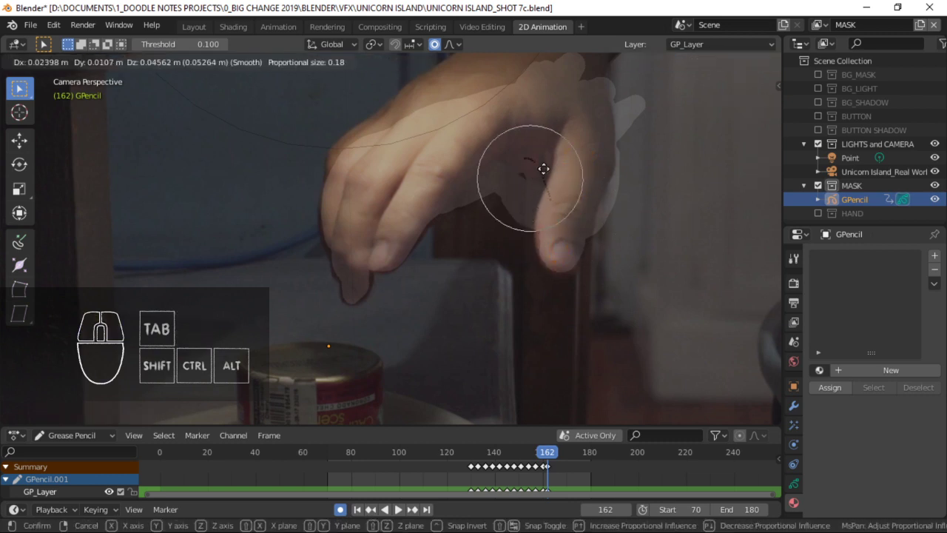
{"action": "left_click", "coordinate": [525, 208]}
{"action": "key", "text": "g"}
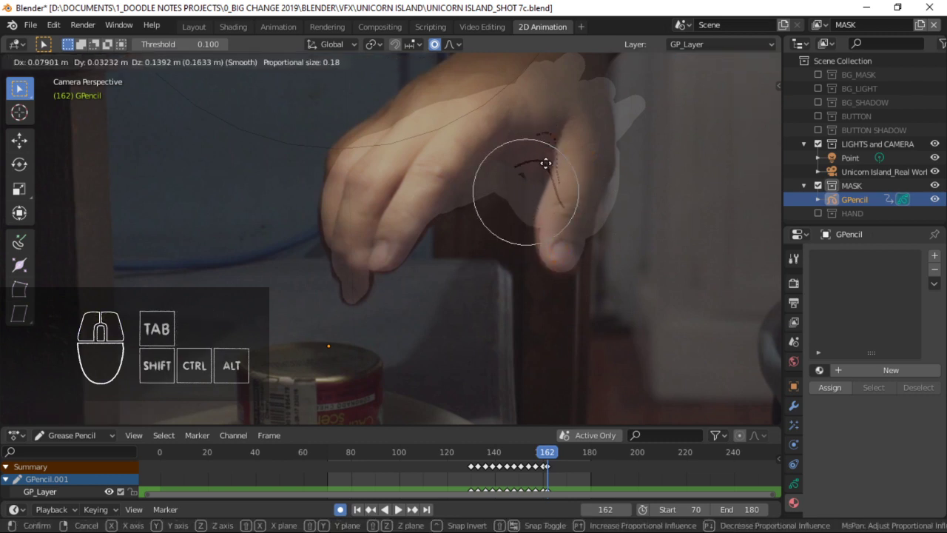
{"action": "left_click", "coordinate": [529, 194]}
{"action": "key", "text": "g"}
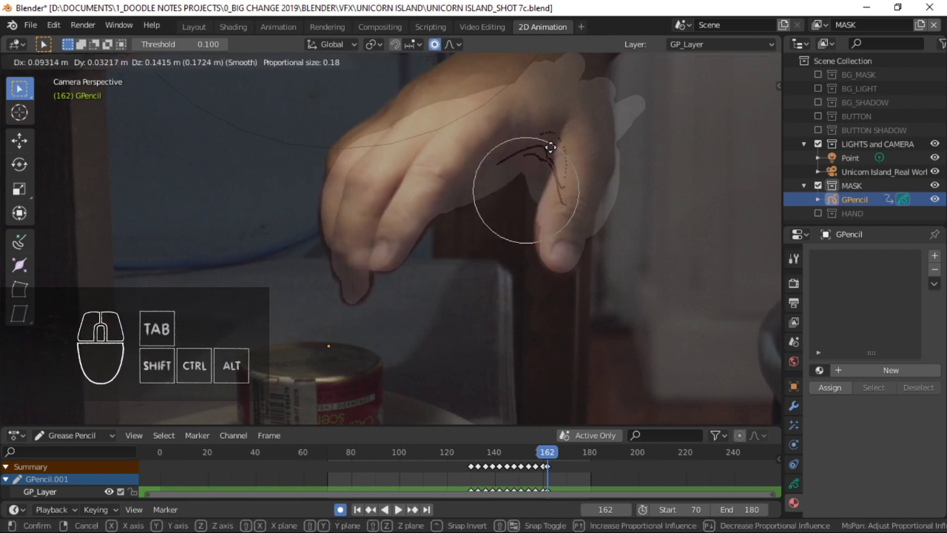
{"action": "left_click", "coordinate": [537, 164]}
Refine the strokes where the thumb meets the palm so they curve along the hand's inner outline.
{"action": "key", "text": "g"}
{"action": "left_click", "coordinate": [545, 170]}
{"action": "key", "text": "g"}
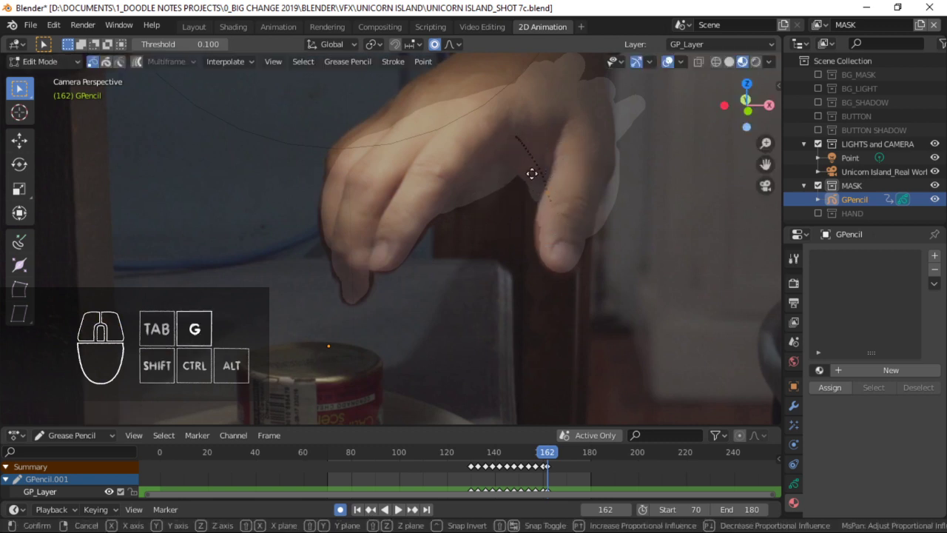
{"action": "left_click", "coordinate": [550, 159]}
{"action": "key", "text": "g"}
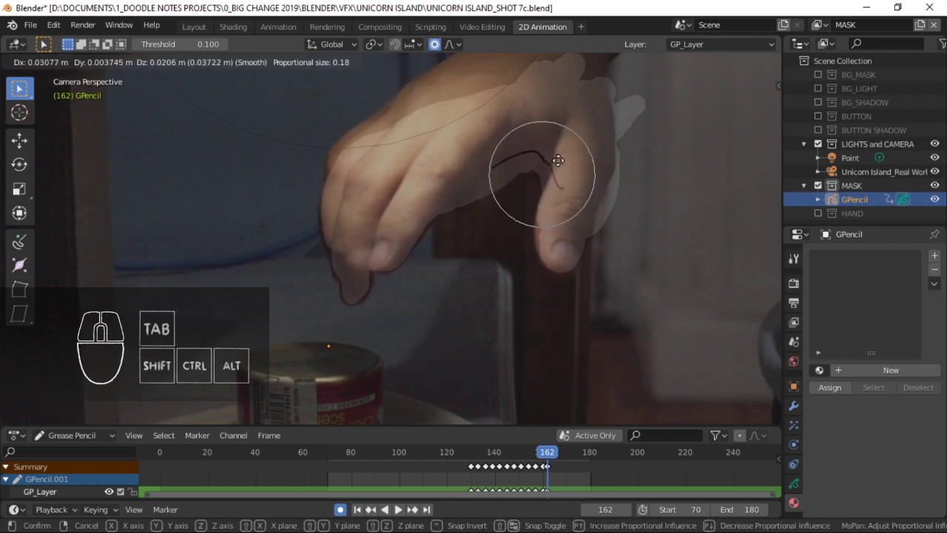
{"action": "right_click", "coordinate": [551, 162]}
Raise the stroke along the palm's lower edge to the index finger's inner outline.
{"action": "key", "text": "g"}
{"action": "left_click", "coordinate": [501, 185]}
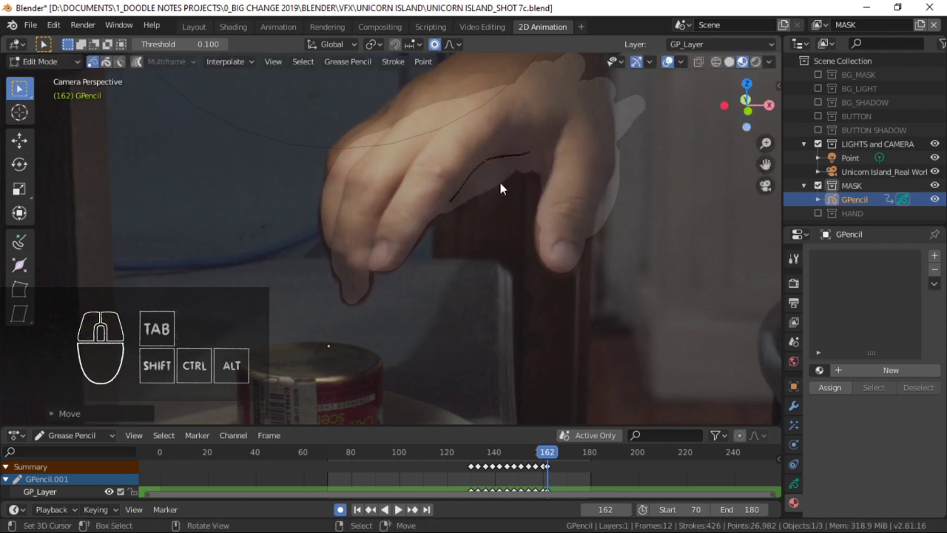
{"action": "key", "text": "g"}
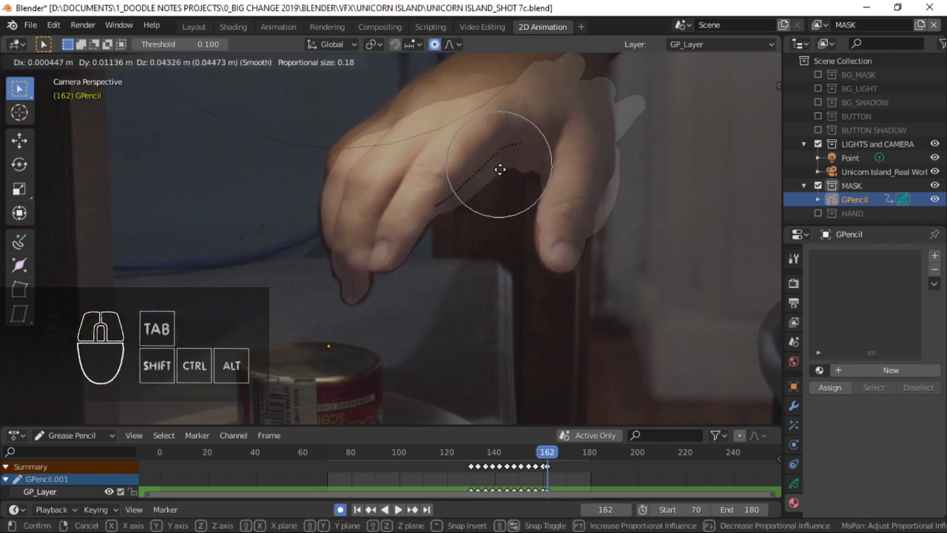
Move the stroke on the thumb's outer side inward to fit the thumb, and save the file.
{"action": "left_click", "coordinate": [596, 219]}
{"action": "key", "text": "g"}
{"action": "left_click", "coordinate": [586, 220]}
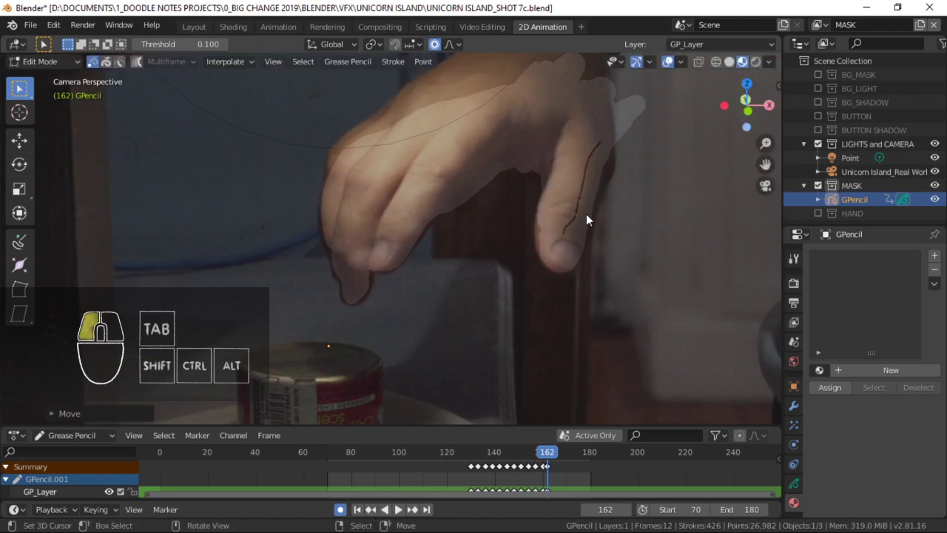
{"action": "middle_click_drag", "start_coordinate": [632, 91], "coordinate": [573, 204], "text": "ctrl"}
{"action": "scroll", "coordinate": [486, 206], "scroll_direction": "up", "scroll_amount": 3}
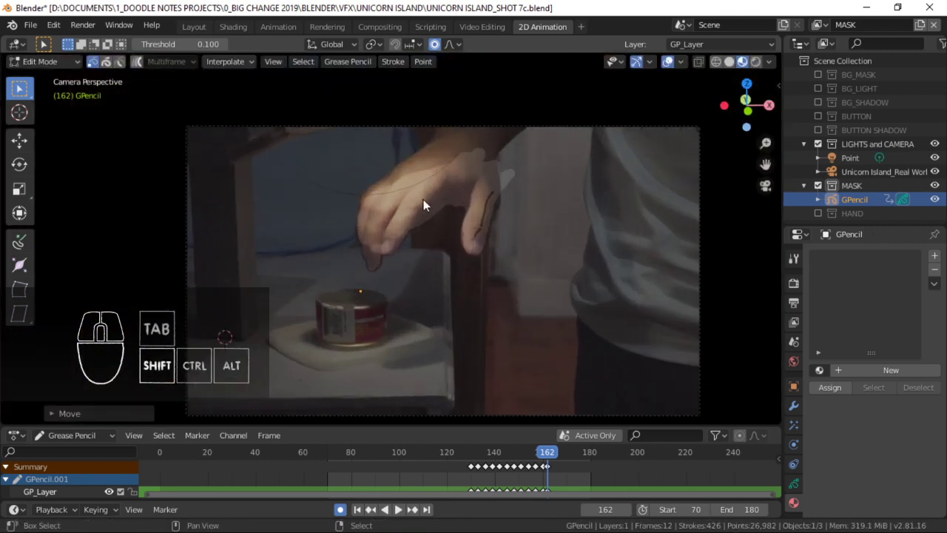
{"action": "middle_click_drag", "start_coordinate": [423, 199], "coordinate": [450, 204], "text": "shift"}
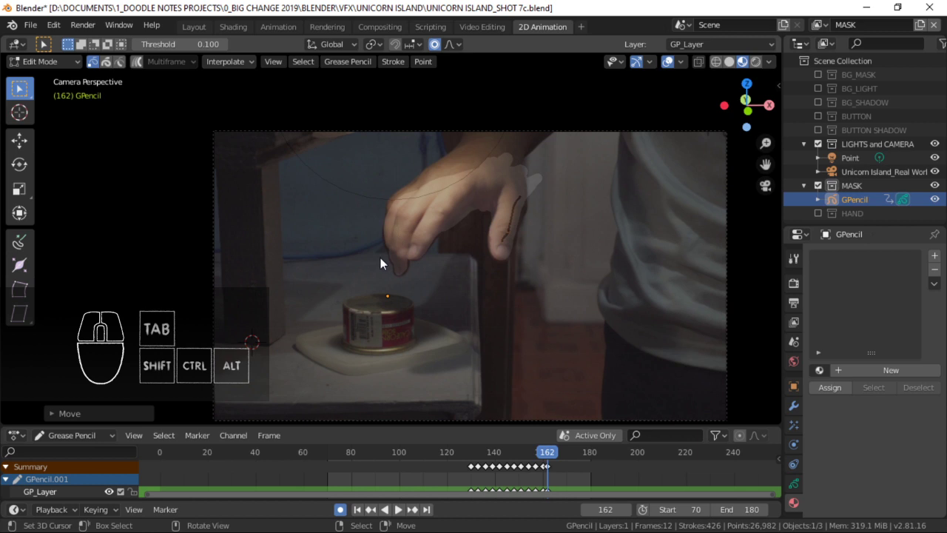
{"action": "key", "text": "ctrl+s"}
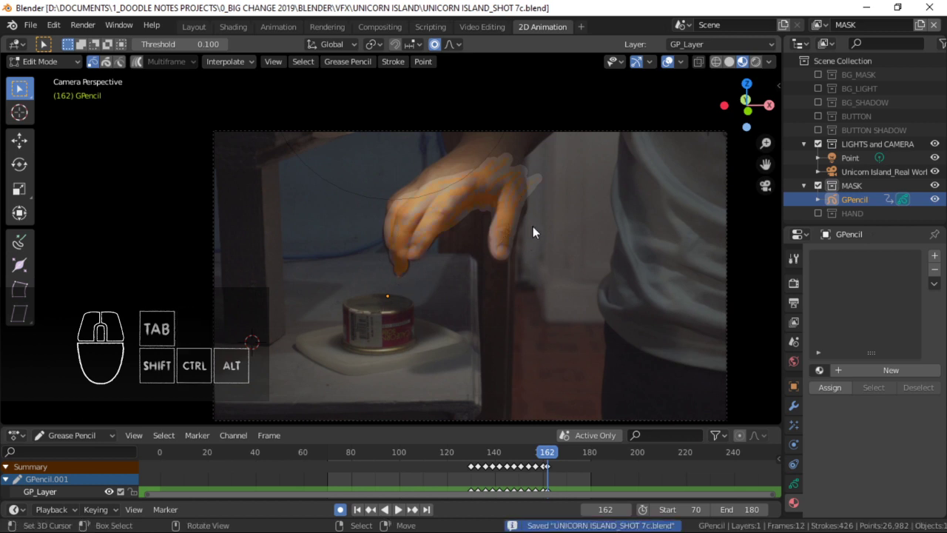
Go to frame 165, then move and rotate all mask strokes roughly onto the hand.
{"action": "key", "text": "Right"}
{"action": "key", "text": "Right"}
{"action": "key", "text": "Right"}
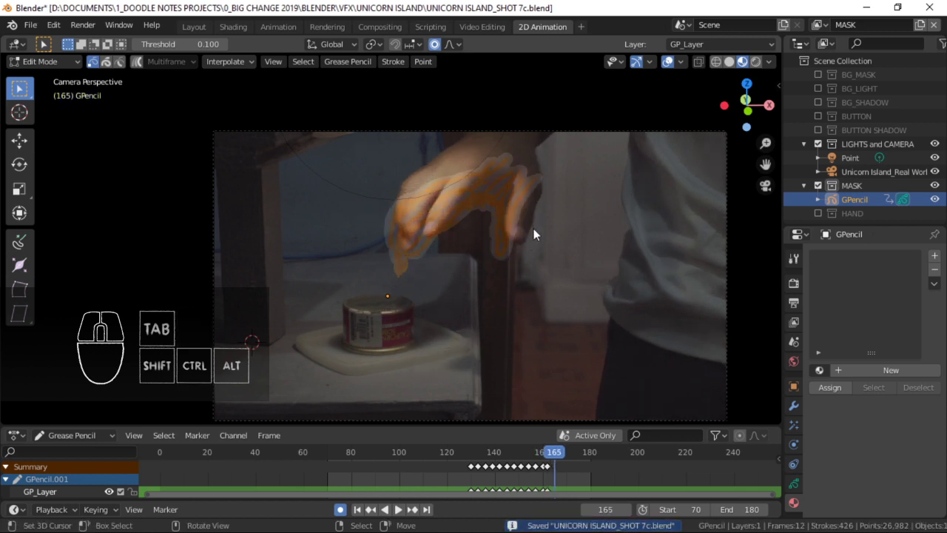
{"action": "mouse_move", "coordinate": [522, 286]}
{"action": "middle_mouse_down", "text": "ctrl"}
{"action": "mouse_move", "coordinate": [522, 294]}
{"action": "mouse_move", "coordinate": [534, 281]}
{"action": "middle_mouse_up", "text": "ctrl"}
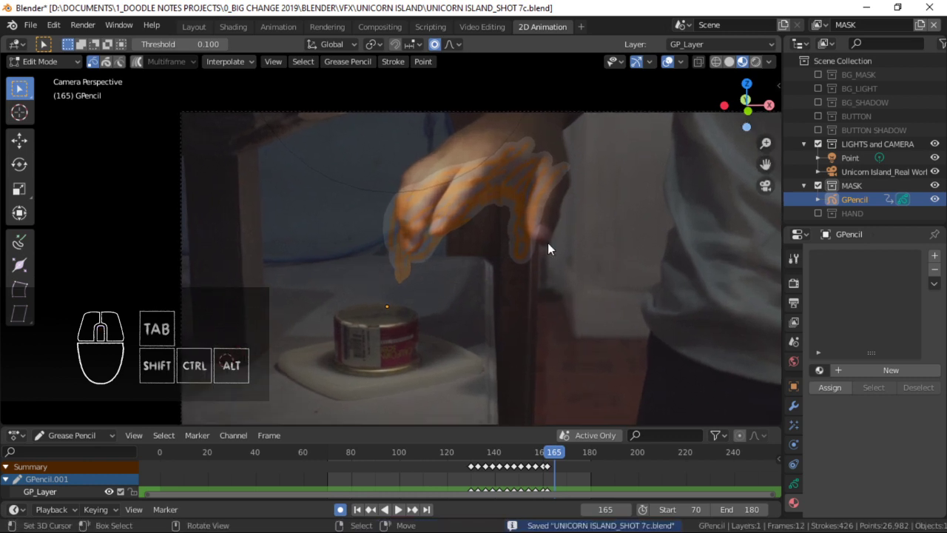
{"action": "middle_click_drag", "start_coordinate": [550, 249], "coordinate": [479, 264], "text": "shift"}
{"action": "key", "text": "g"}
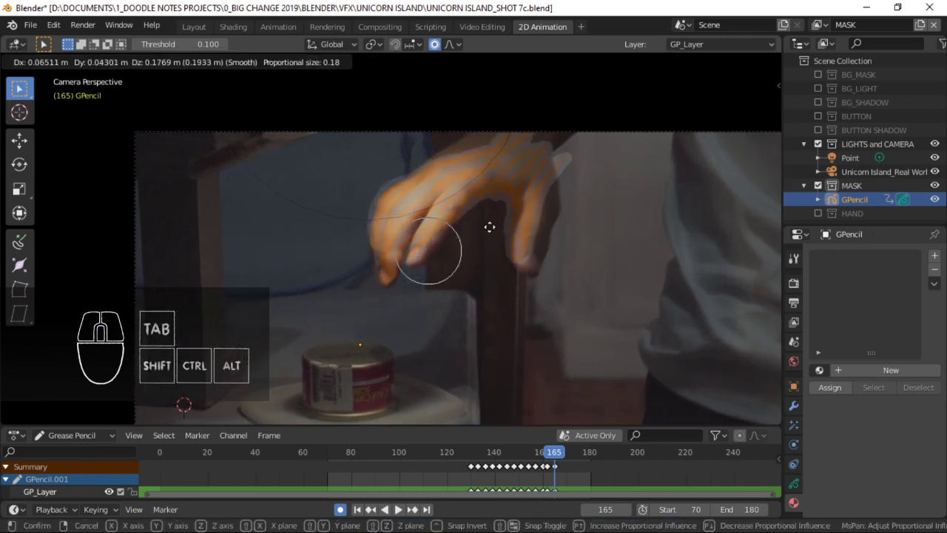
{"action": "left_click", "coordinate": [494, 226]}
{"action": "key", "text": "r"}
{"action": "left_click", "coordinate": [506, 232]}
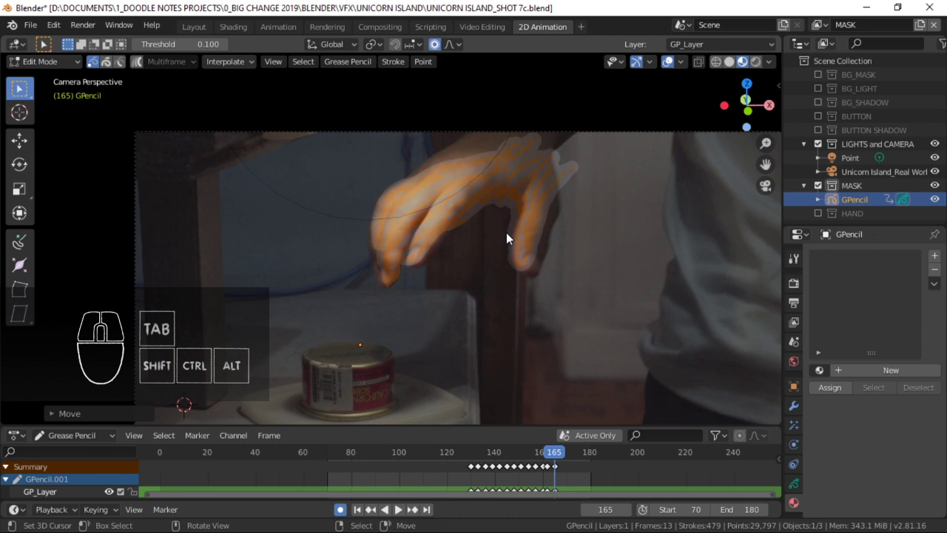
Fine-tune the rotation and position of the mask strokes on frame 165, and save the file.
{"action": "middle_click_drag", "start_coordinate": [506, 232], "coordinate": [400, 274], "text": "ctrl"}
{"action": "key", "text": "r"}
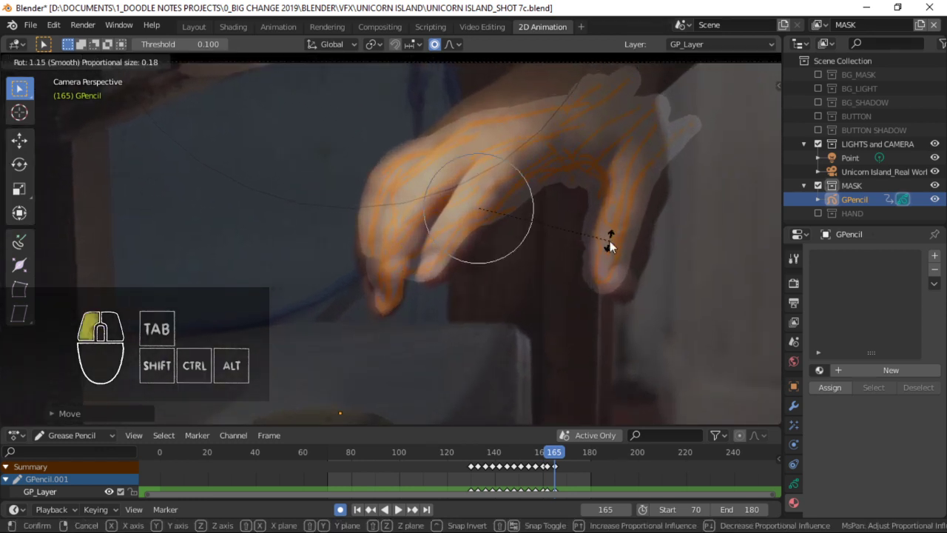
{"action": "left_click", "coordinate": [610, 240]}
{"action": "key", "text": "g"}
{"action": "left_click", "coordinate": [598, 253]}
{"action": "middle_click_drag", "start_coordinate": [589, 261], "coordinate": [585, 289], "text": "ctrl"}
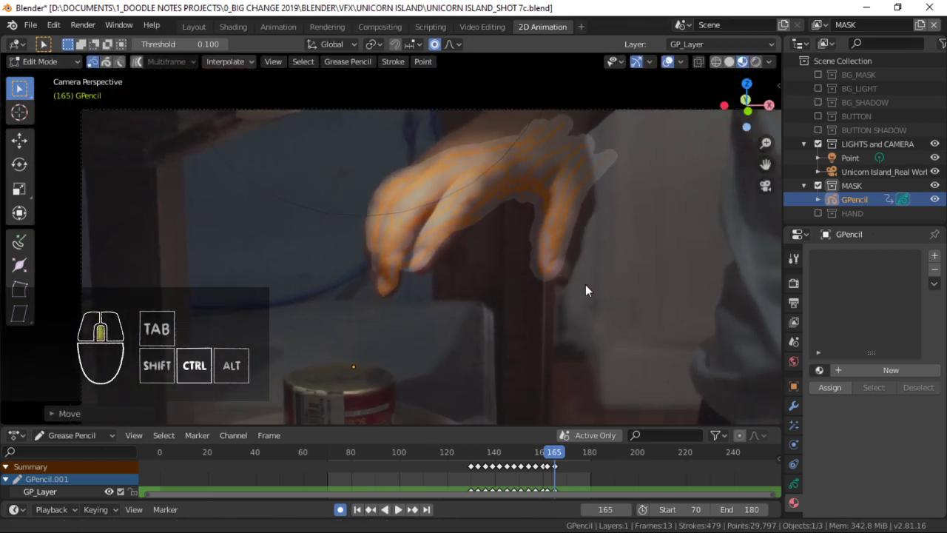
{"action": "key", "text": "ctrl+s"}
Check the mask against the hand between frames 162 and 165, and go to frame 169.
{"action": "key", "text": "Left"}
{"action": "key", "text": "Left"}
{"action": "key", "text": "Left"}
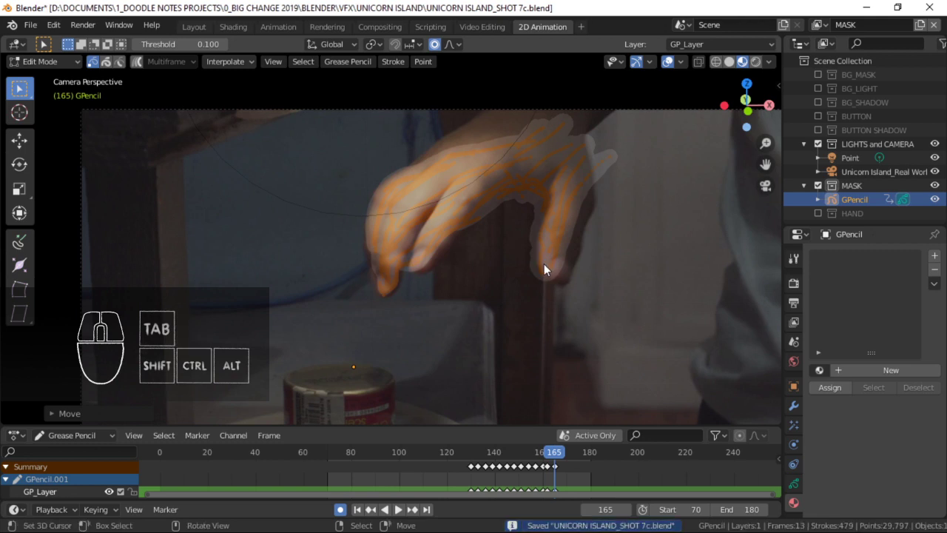
{"action": "key", "text": "Right"}
{"action": "key", "text": "Right"}
{"action": "key", "text": "Right"}
{"action": "key", "text": "Right"}
{"action": "key", "text": "Right"}
{"action": "key", "text": "Right"}
{"action": "key", "text": "Right"}
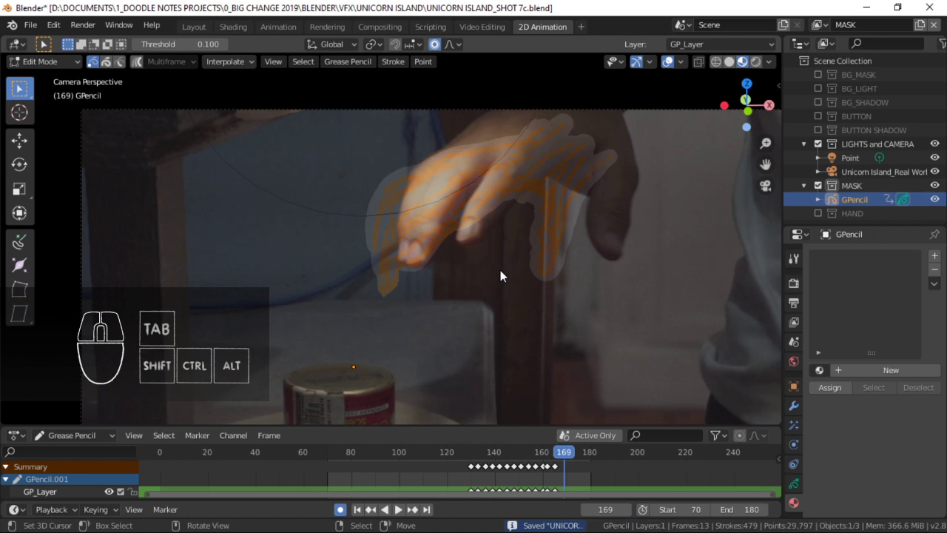
Try to fit the existing mask strokes to the hand on frame 169 by moving and rotating them.
{"action": "key", "text": "g"}
{"action": "left_click", "coordinate": [542, 259]}
{"action": "key", "text": "r"}
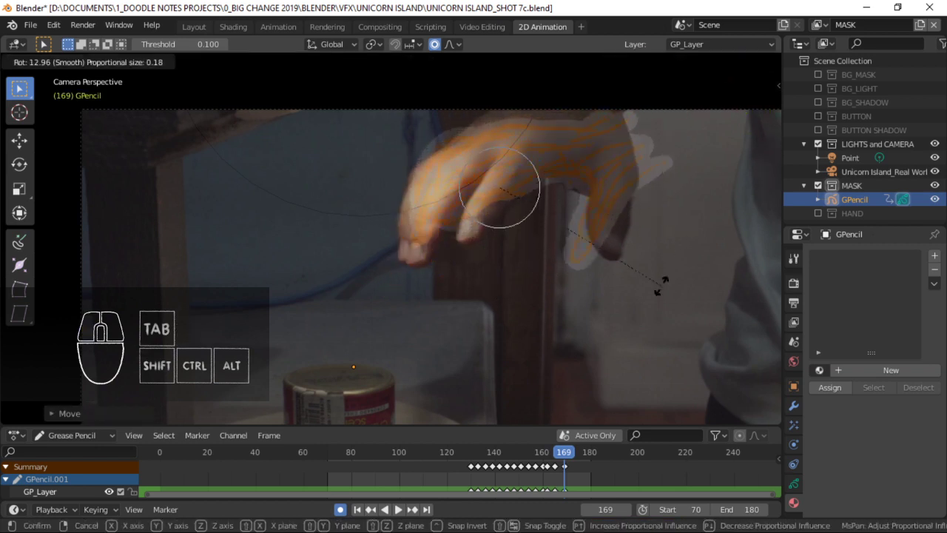
{"action": "left_click", "coordinate": [640, 249]}
Delete all mask strokes on frame 169 and switch the Grease Pencil object to Draw mode.
{"action": "key", "text": "x"}
{"action": "left_click", "coordinate": [641, 250]}
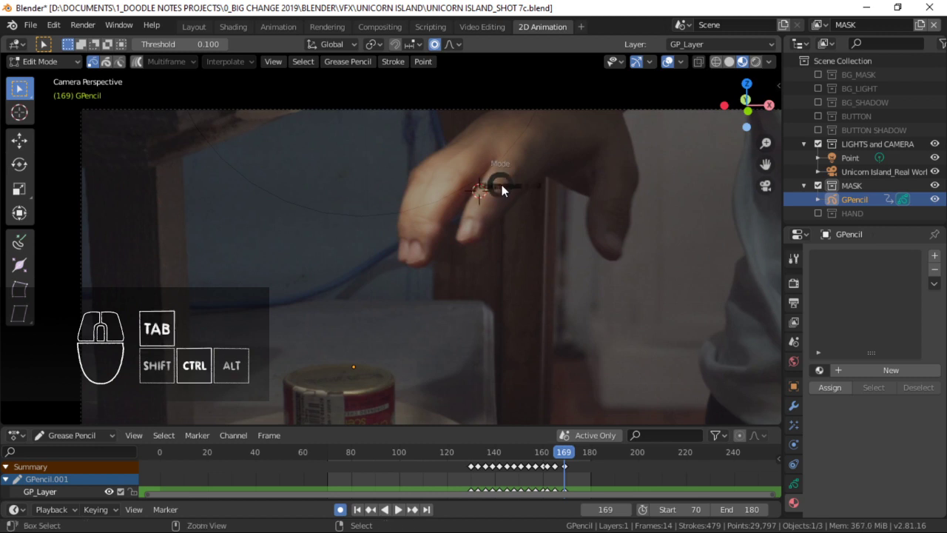
{"action": "key", "text": "ctrl+Tab"}
{"action": "left_click", "coordinate": [474, 104]}
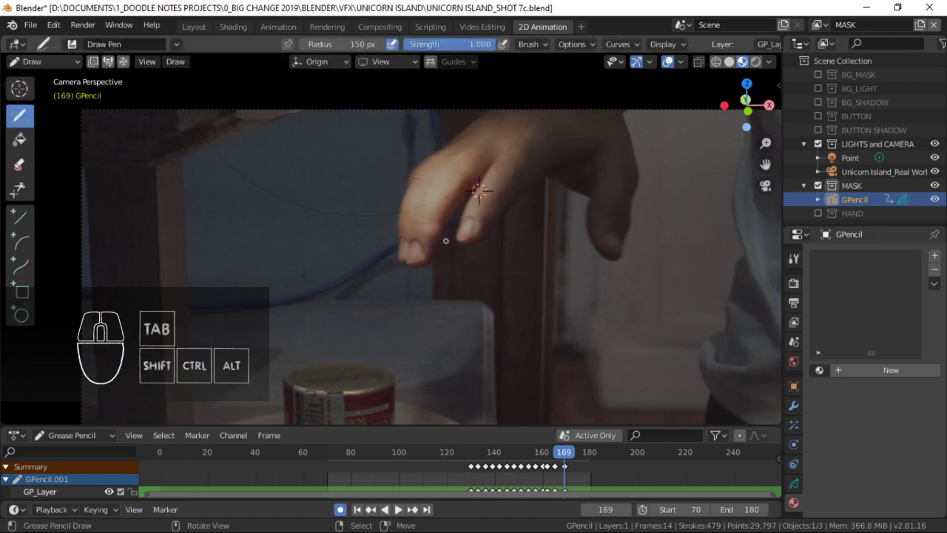
Draw mask strokes from the tips of the outermost fingers up to the knuckles, following their outer edge.
{"action": "left_click_drag", "start_coordinate": [414, 252], "coordinate": [462, 175]}
{"action": "mouse_move", "coordinate": [430, 195]}
{"action": "middle_mouse_down", "text": "ctrl"}
{"action": "mouse_move", "coordinate": [438, 137]}
{"action": "mouse_move", "coordinate": [419, 201]}
{"action": "middle_mouse_up", "text": "ctrl"}
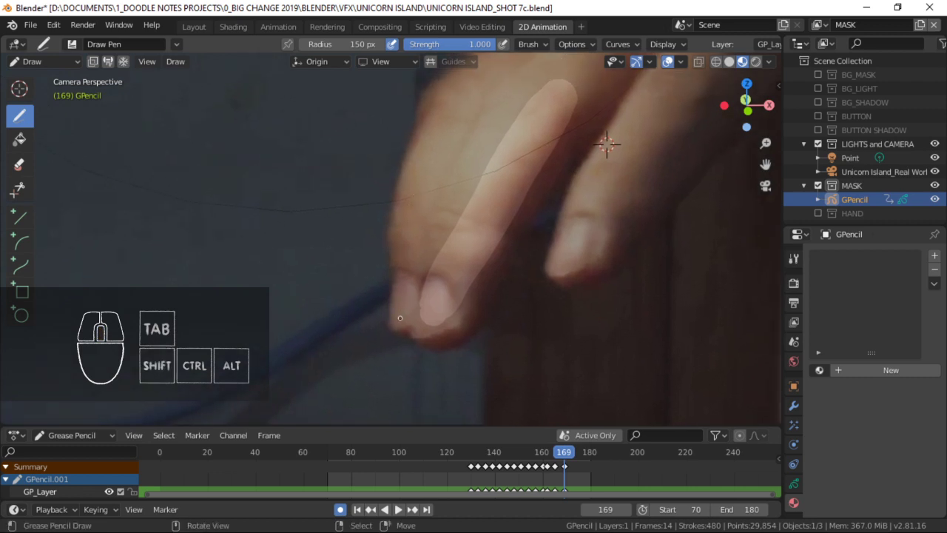
{"action": "left_click_drag", "start_coordinate": [400, 317], "coordinate": [485, 148]}
{"action": "middle_click_drag", "start_coordinate": [484, 148], "coordinate": [379, 306], "text": "shift"}
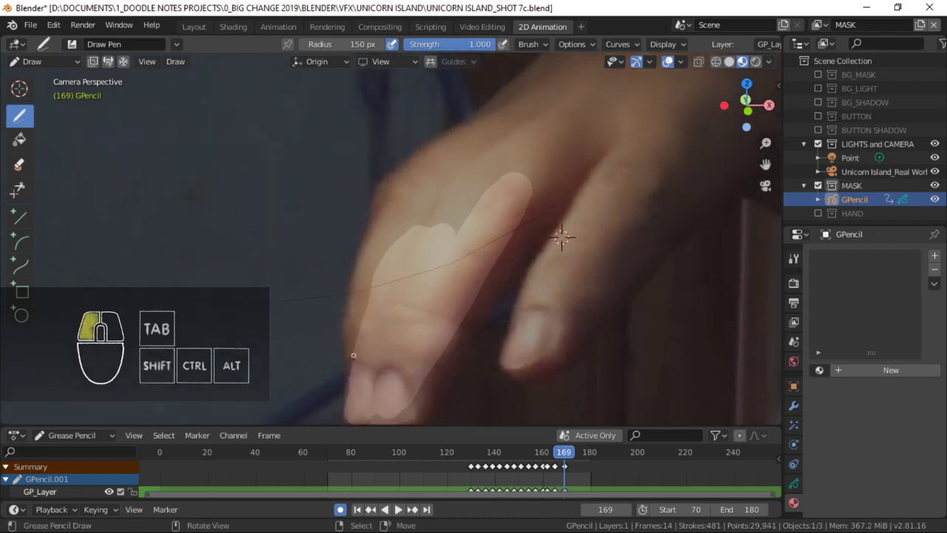
{"action": "left_click_drag", "start_coordinate": [353, 355], "coordinate": [364, 277]}
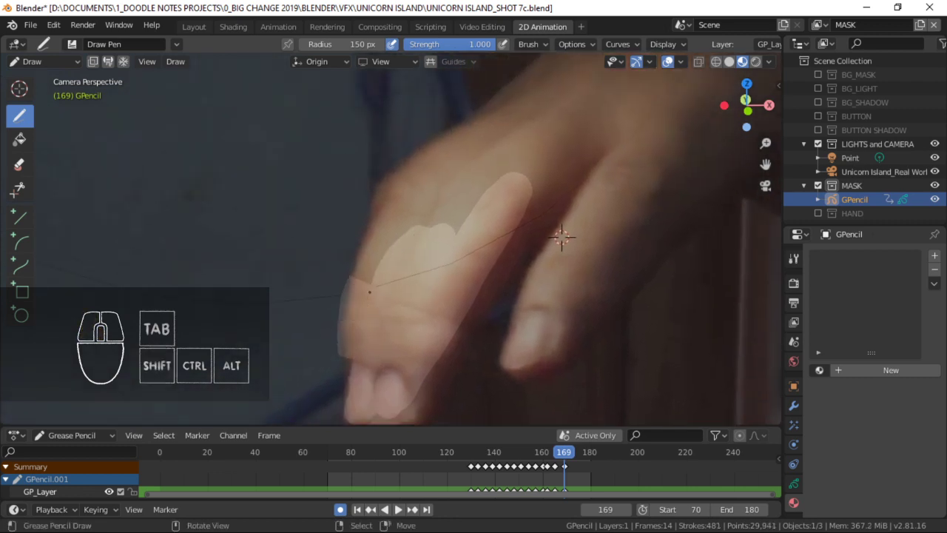
{"action": "key", "text": "ctrl+z"}
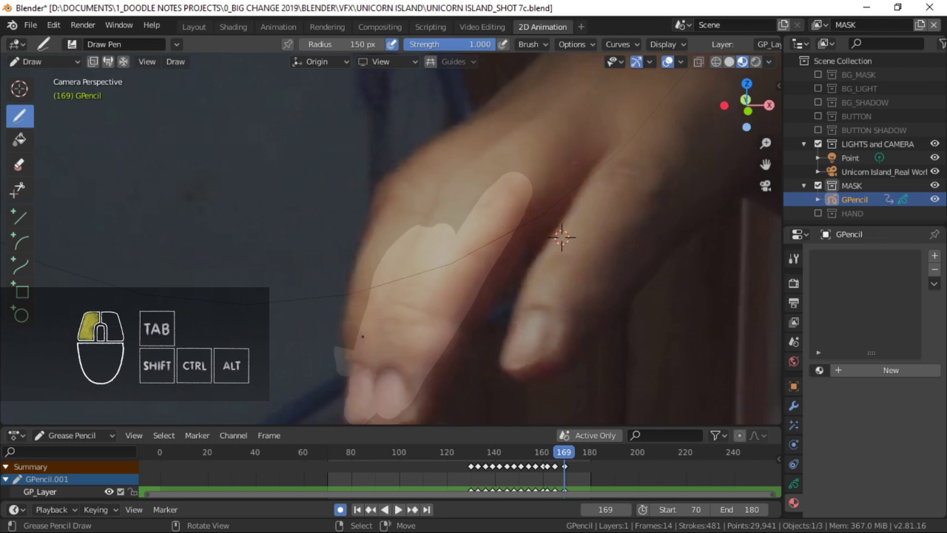
{"action": "left_click_drag", "start_coordinate": [363, 336], "coordinate": [507, 158]}
{"action": "middle_click_drag", "start_coordinate": [389, 243], "coordinate": [350, 301], "text": "shift"}
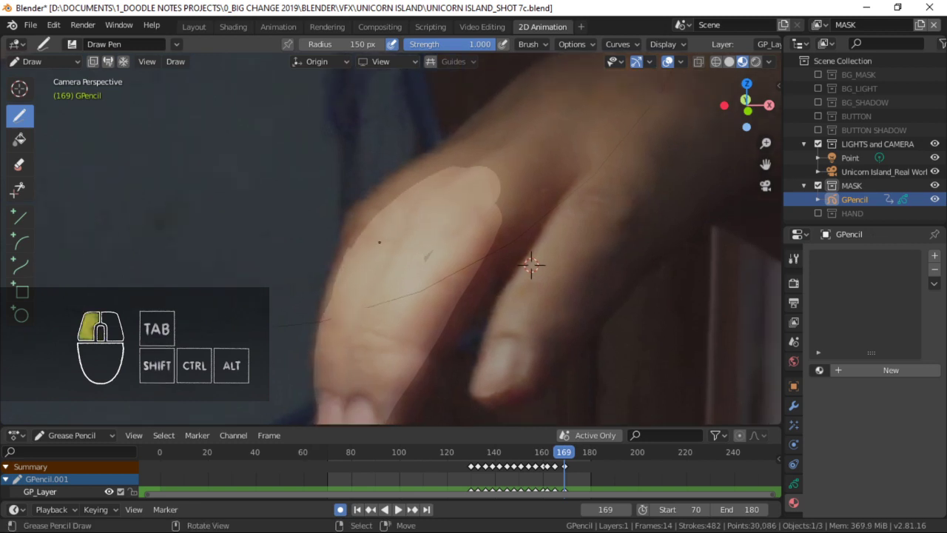
Try to extend the mask along the outer edge of the knuckles with additional strokes.
{"action": "mouse_move", "coordinate": [380, 242]}
{"action": "left_mouse_down"}
{"action": "mouse_move", "coordinate": [426, 185]}
{"action": "mouse_move", "coordinate": [502, 167]}
{"action": "left_mouse_up"}
{"action": "middle_click_drag", "start_coordinate": [425, 199], "coordinate": [386, 224], "text": "shift"}
{"action": "left_click_drag", "start_coordinate": [324, 304], "coordinate": [352, 239]}
{"action": "key", "text": "ctrl+z"}
{"action": "left_click_drag", "start_coordinate": [302, 334], "coordinate": [301, 333]}
{"action": "left_click_drag", "start_coordinate": [331, 275], "coordinate": [332, 273]}
{"action": "key", "text": "ctrl+z"}
{"action": "key", "text": "ctrl+z"}
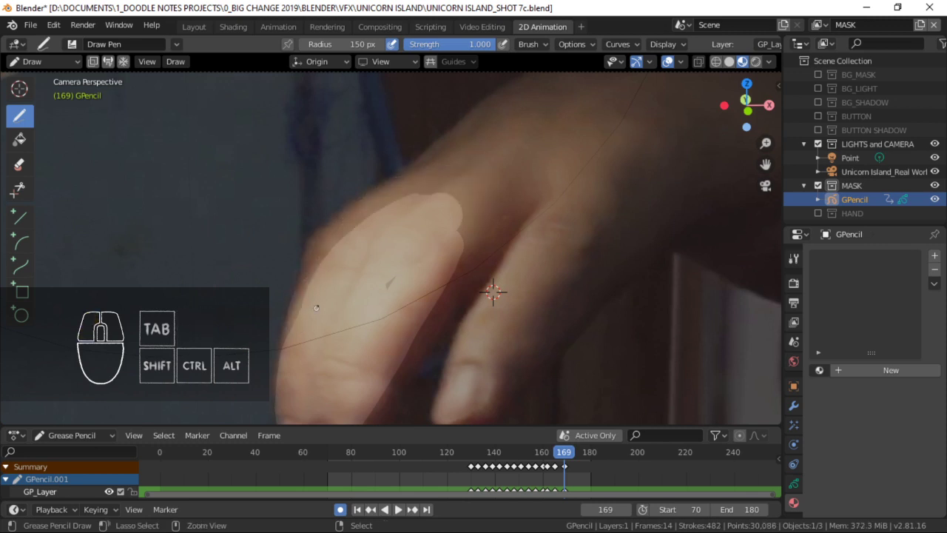
{"action": "mouse_move", "coordinate": [314, 324]}
{"action": "left_mouse_down"}
{"action": "mouse_move", "coordinate": [332, 287]}
{"action": "mouse_move", "coordinate": [320, 323]}
{"action": "left_mouse_up"}
{"action": "key", "text": "ctrl+z"}
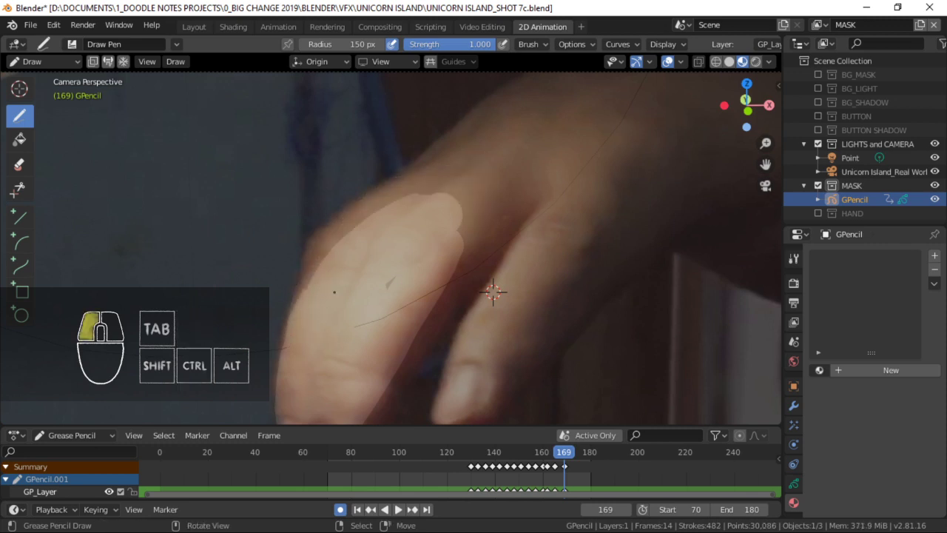
Draw strokes along the outer edge of the knuckles and up onto the back of the hand.
{"action": "mouse_move", "coordinate": [357, 240]}
{"action": "left_mouse_down"}
{"action": "mouse_move", "coordinate": [381, 199]}
{"action": "mouse_move", "coordinate": [518, 133]}
{"action": "left_mouse_up"}
{"action": "middle_click_drag", "start_coordinate": [365, 314], "coordinate": [353, 268], "text": "shift"}
{"action": "left_click_drag", "start_coordinate": [353, 268], "coordinate": [395, 209]}
{"action": "middle_click_drag", "start_coordinate": [397, 205], "coordinate": [414, 137], "text": "shift"}
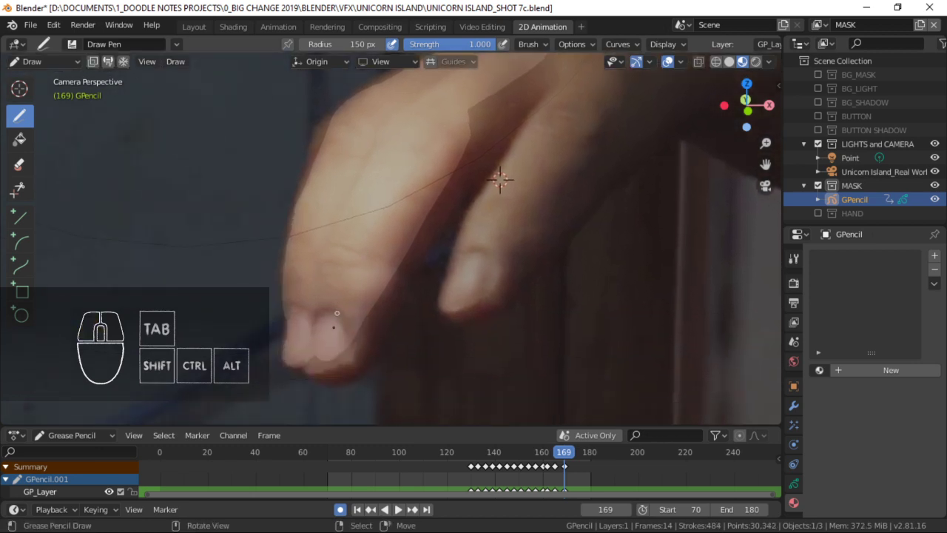
Redraw the stroke covering the outermost fingers' tips and their inner edge until it follows the outline.
{"action": "key", "text": "ctrl+z"}
{"action": "mouse_move", "coordinate": [321, 361]}
{"action": "left_mouse_down"}
{"action": "mouse_move", "coordinate": [334, 358]}
{"action": "mouse_move", "coordinate": [298, 370]}
{"action": "mouse_move", "coordinate": [361, 337]}
{"action": "mouse_move", "coordinate": [327, 349]}
{"action": "mouse_move", "coordinate": [349, 338]}
{"action": "left_mouse_up"}
{"action": "key", "text": "ctrl+z"}
{"action": "key", "text": "ctrl+z"}
{"action": "key", "text": "ctrl+z"}
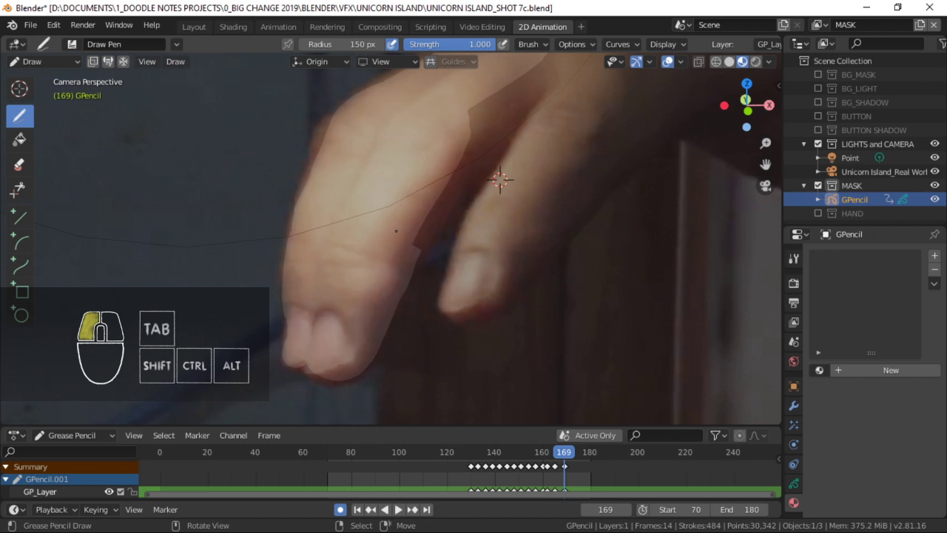
{"action": "left_click_drag", "start_coordinate": [500, 179], "coordinate": [501, 182]}
{"action": "middle_click_drag", "start_coordinate": [501, 182], "coordinate": [407, 244], "text": "shift"}
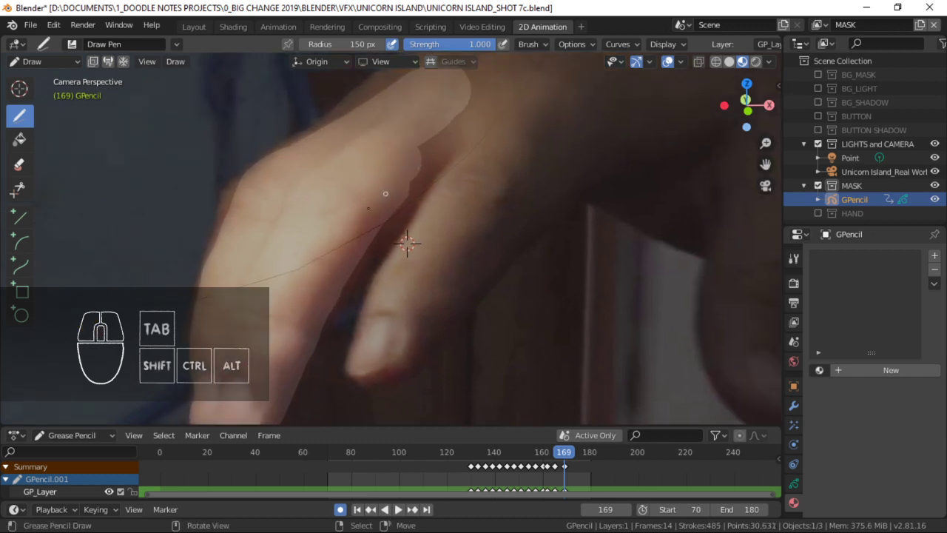
Draw strokes over the area between the knuckles and along the neighbouring finger from its tip to its knuckle.
{"action": "mouse_move", "coordinate": [360, 232]}
{"action": "left_mouse_down"}
{"action": "mouse_move", "coordinate": [455, 165]}
{"action": "mouse_move", "coordinate": [341, 223]}
{"action": "mouse_move", "coordinate": [460, 157]}
{"action": "left_mouse_up"}
{"action": "key", "text": "ctrl+z"}
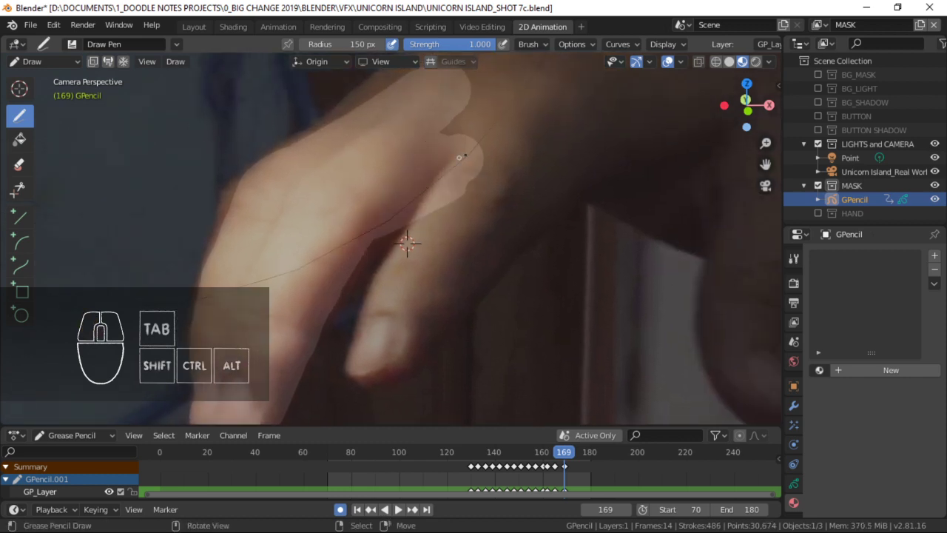
{"action": "key", "text": "ctrl+z"}
{"action": "left_click_drag", "start_coordinate": [407, 243], "coordinate": [376, 239]}
{"action": "mouse_move", "coordinate": [362, 364]}
{"action": "left_mouse_down"}
{"action": "mouse_move", "coordinate": [443, 259]}
{"action": "mouse_move", "coordinate": [379, 336]}
{"action": "mouse_move", "coordinate": [384, 280]}
{"action": "mouse_move", "coordinate": [403, 236]}
{"action": "left_mouse_up"}
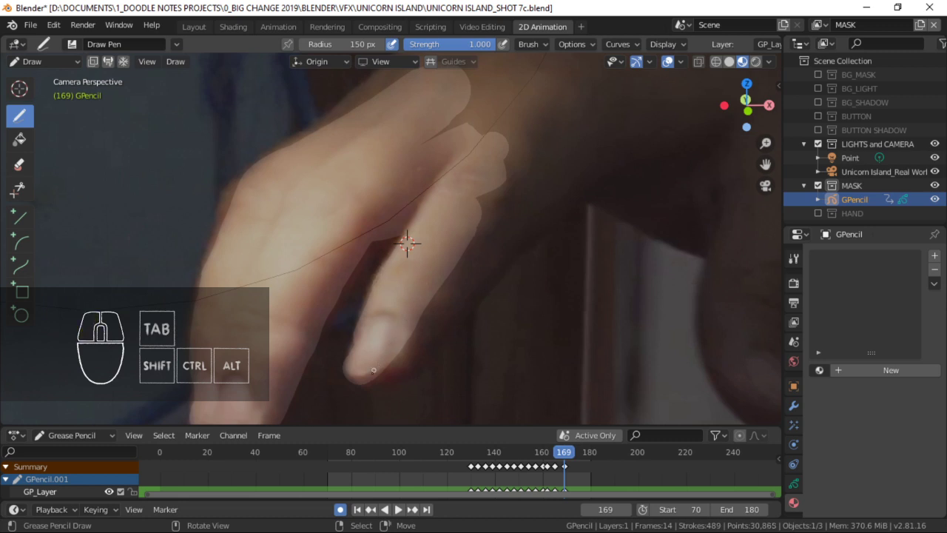
Draw strokes along that finger's lower edge and onward across the palm side of the hand.
{"action": "mouse_move", "coordinate": [375, 371]}
{"action": "left_mouse_down"}
{"action": "mouse_move", "coordinate": [451, 305]}
{"action": "mouse_move", "coordinate": [478, 240]}
{"action": "mouse_move", "coordinate": [378, 362]}
{"action": "mouse_move", "coordinate": [533, 191]}
{"action": "left_mouse_up"}
{"action": "key", "text": "ctrl+z"}
{"action": "middle_click_drag", "start_coordinate": [528, 173], "coordinate": [442, 220], "text": "shift"}
{"action": "left_click_drag", "start_coordinate": [441, 220], "coordinate": [548, 146]}
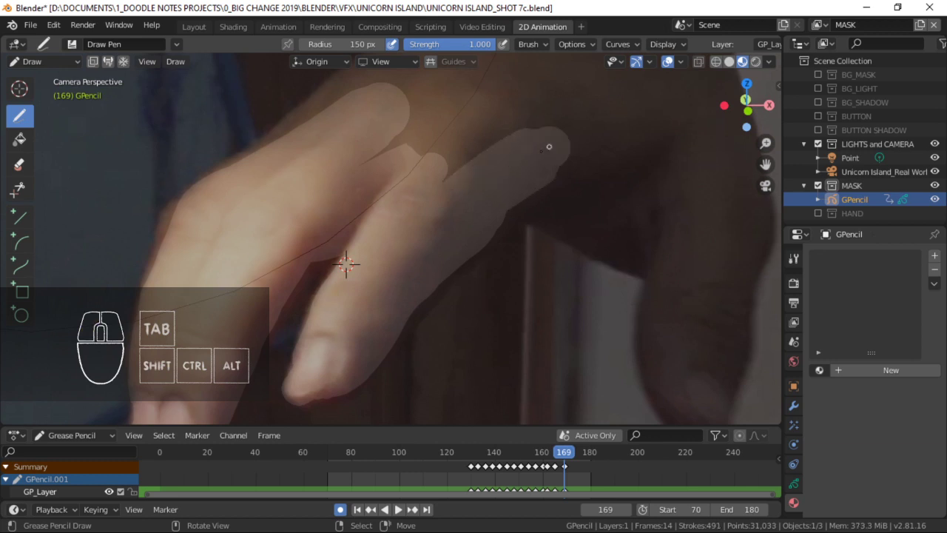
Redraw the stroke along the palm's lower edge until it fits, and add a stroke above it.
{"action": "middle_click_drag", "start_coordinate": [549, 147], "coordinate": [500, 149], "text": "shift"}
{"action": "mouse_move", "coordinate": [441, 212]}
{"action": "left_mouse_down"}
{"action": "mouse_move", "coordinate": [511, 204]}
{"action": "mouse_move", "coordinate": [554, 146]}
{"action": "left_mouse_up"}
{"action": "key", "text": "ctrl+z"}
{"action": "left_click_drag", "start_coordinate": [411, 231], "coordinate": [490, 216]}
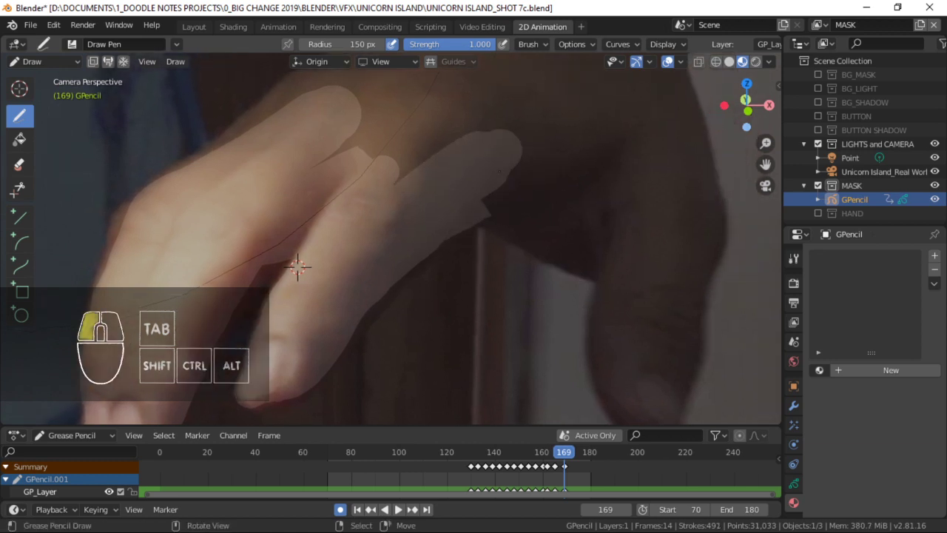
{"action": "left_click_drag", "start_coordinate": [499, 171], "coordinate": [515, 164]}
{"action": "key", "text": "ctrl+z"}
{"action": "left_click_drag", "start_coordinate": [432, 216], "coordinate": [547, 142]}
{"action": "key", "text": "ctrl+z"}
{"action": "middle_click_drag", "start_coordinate": [547, 142], "coordinate": [529, 130], "text": "shift"}
{"action": "left_click_drag", "start_coordinate": [395, 183], "coordinate": [447, 147]}
{"action": "middle_click_drag", "start_coordinate": [448, 148], "coordinate": [481, 198], "text": "shift"}
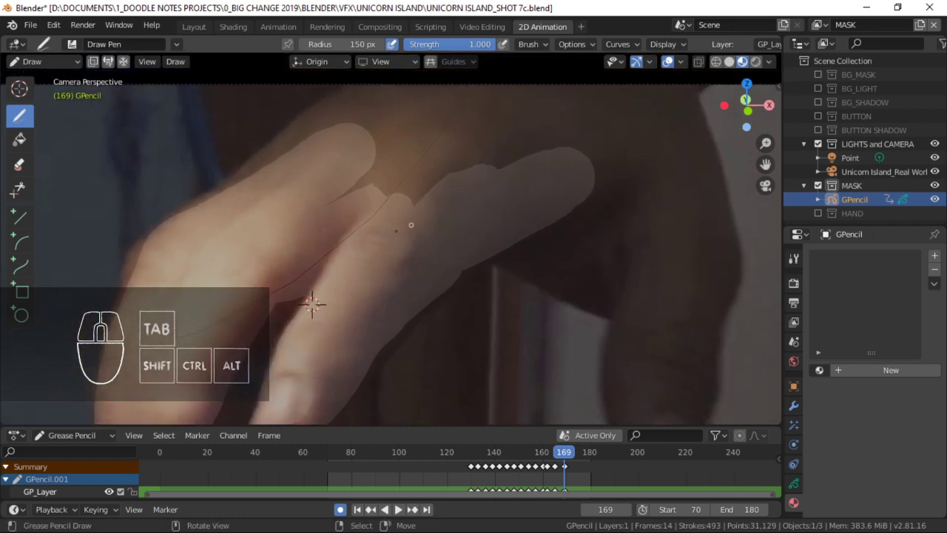
Fill the back of the hand above the second finger with strokes running toward the wrist.
{"action": "left_click_drag", "start_coordinate": [411, 222], "coordinate": [482, 148]}
{"action": "middle_click_drag", "start_coordinate": [377, 189], "coordinate": [450, 190], "text": "shift"}
{"action": "left_click_drag", "start_coordinate": [438, 189], "coordinate": [520, 145]}
{"action": "middle_click_drag", "start_coordinate": [389, 189], "coordinate": [417, 203], "text": "shift"}
{"action": "left_click_drag", "start_coordinate": [448, 152], "coordinate": [490, 136]}
{"action": "mouse_move", "coordinate": [336, 219]}
{"action": "left_mouse_down"}
{"action": "mouse_move", "coordinate": [409, 159]}
{"action": "mouse_move", "coordinate": [501, 126]}
{"action": "left_mouse_up"}
{"action": "key", "text": "ctrl+z"}
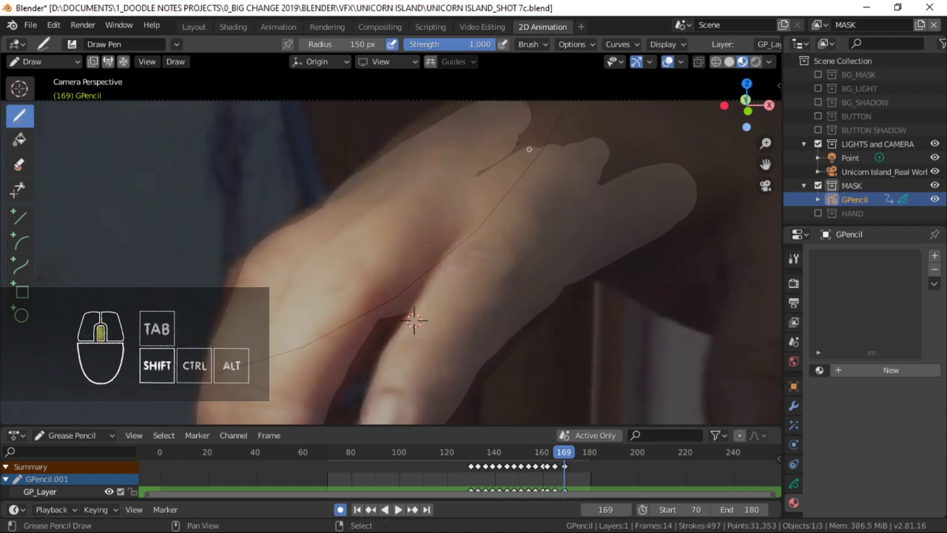
Retouch the mask on the back of the hand and cover the remaining gap between the strokes.
{"action": "middle_click_drag", "start_coordinate": [528, 151], "coordinate": [481, 153], "text": "shift"}
{"action": "key", "text": "ctrl+z"}
{"action": "left_click_drag", "start_coordinate": [287, 220], "coordinate": [289, 220]}
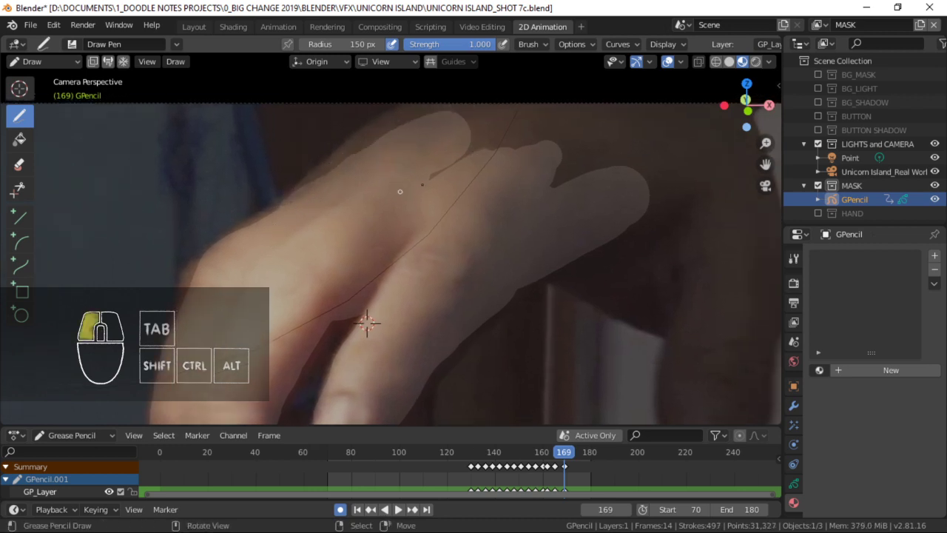
{"action": "left_click_drag", "start_coordinate": [400, 191], "coordinate": [490, 152]}
{"action": "middle_click_drag", "start_coordinate": [507, 169], "coordinate": [407, 129], "text": "shift"}
Redraw the stroke from the palm toward the thumb's base until it follows the lower edge of the hand.
{"action": "mouse_move", "coordinate": [456, 199]}
{"action": "left_mouse_down"}
{"action": "mouse_move", "coordinate": [460, 219]}
{"action": "mouse_move", "coordinate": [534, 237]}
{"action": "left_mouse_up"}
{"action": "key", "text": "ctrl+z"}
{"action": "mouse_move", "coordinate": [448, 219]}
{"action": "left_mouse_down"}
{"action": "mouse_move", "coordinate": [514, 227]}
{"action": "mouse_move", "coordinate": [481, 217]}
{"action": "mouse_move", "coordinate": [584, 255]}
{"action": "left_mouse_up"}
{"action": "key", "text": "ctrl+z"}
{"action": "middle_click_drag", "start_coordinate": [508, 243], "coordinate": [471, 198], "text": "shift"}
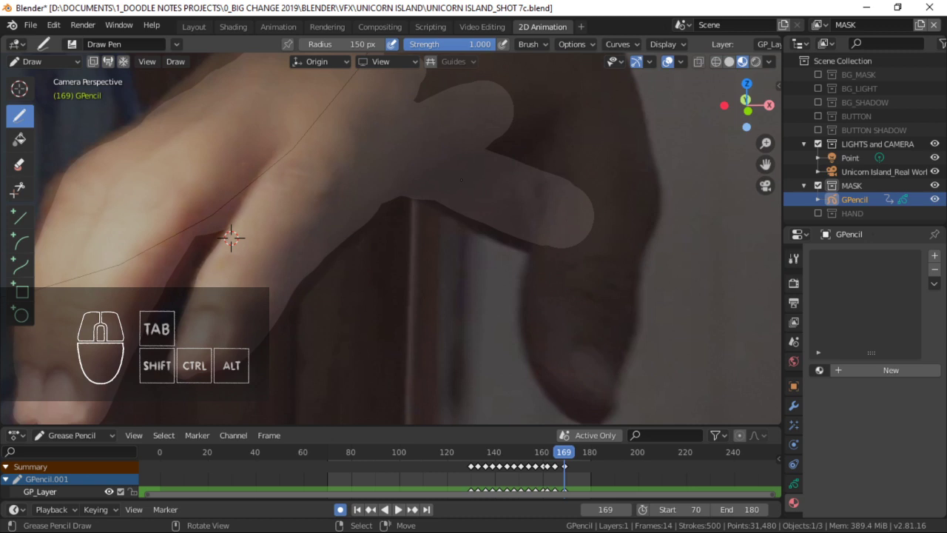
{"action": "key", "text": "ctrl+z"}
{"action": "left_click_drag", "start_coordinate": [395, 175], "coordinate": [455, 177]}
{"action": "middle_click_drag", "start_coordinate": [552, 245], "coordinate": [481, 207], "text": "shift"}
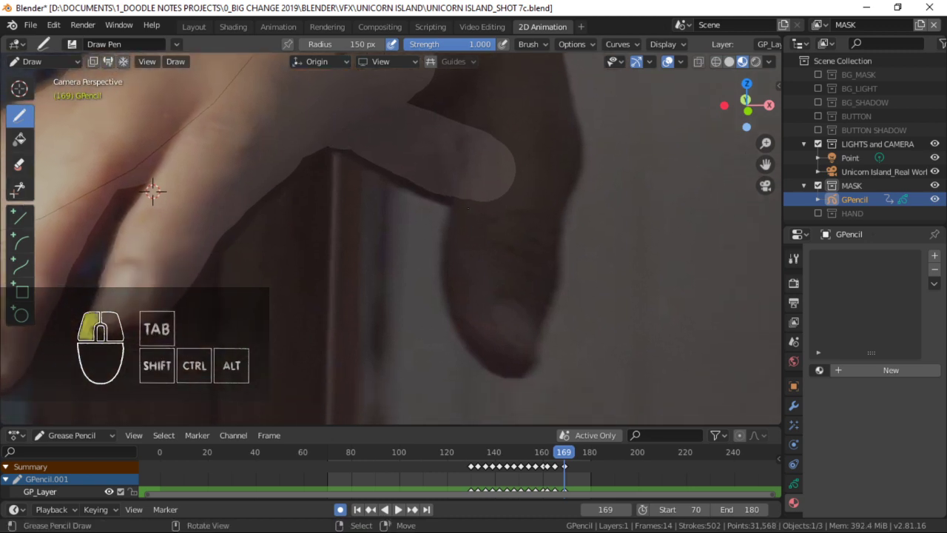
Draw a stroke along the thumb's inner side from its tip up to its base.
{"action": "left_click_drag", "start_coordinate": [467, 209], "coordinate": [465, 270]}
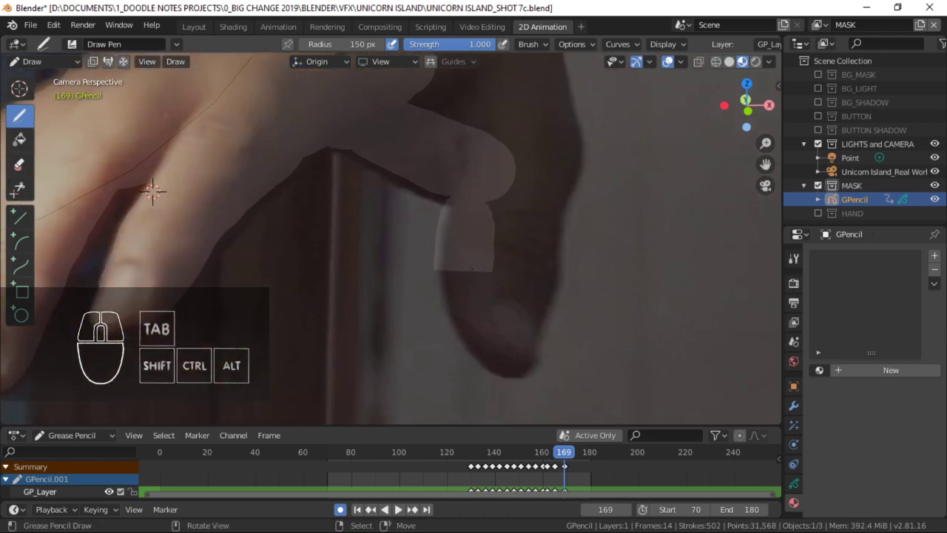
{"action": "key", "text": "ctrl+z"}
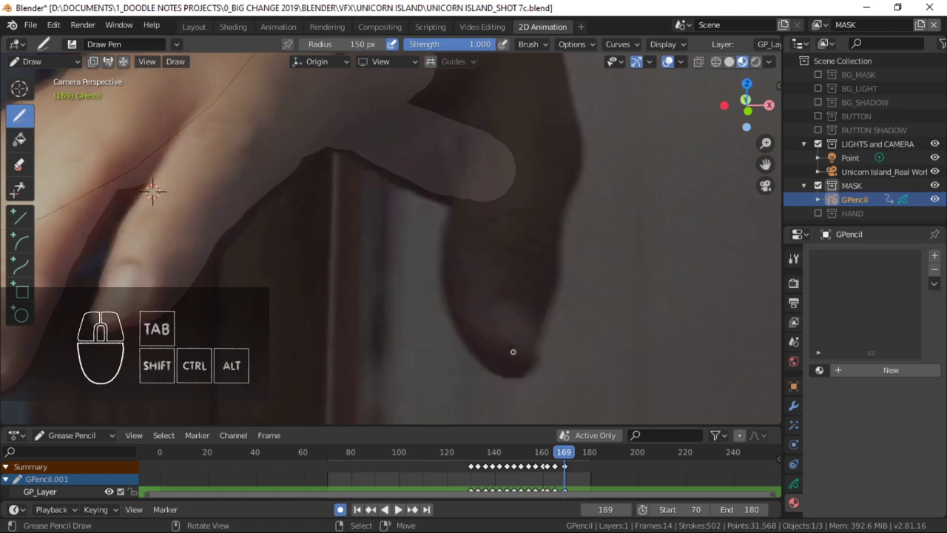
{"action": "mouse_move", "coordinate": [512, 351]}
{"action": "left_mouse_down"}
{"action": "mouse_move", "coordinate": [485, 252]}
{"action": "mouse_move", "coordinate": [500, 179]}
{"action": "left_mouse_up"}
{"action": "middle_click_drag", "start_coordinate": [502, 142], "coordinate": [487, 164], "text": "shift"}
{"action": "left_click", "coordinate": [581, 26]}
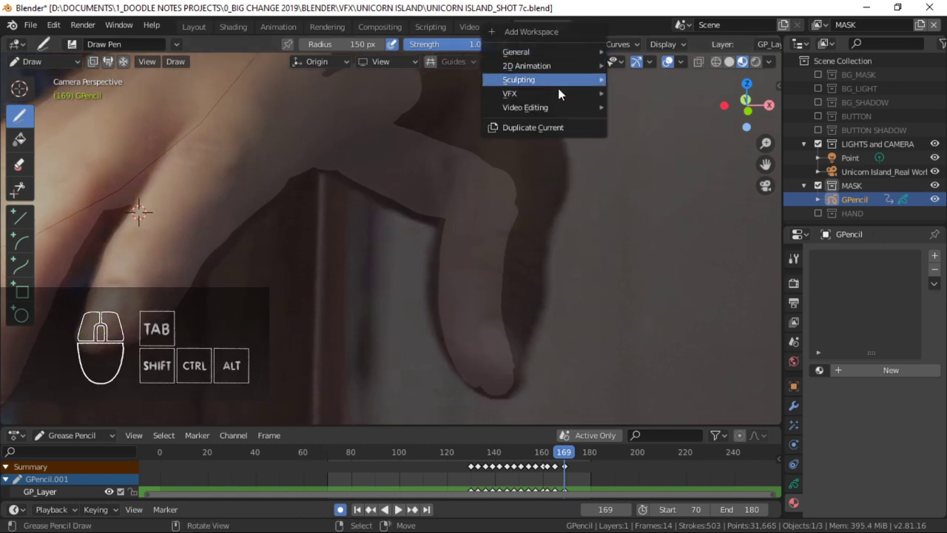
{"action": "mouse_move", "coordinate": [560, 95]}
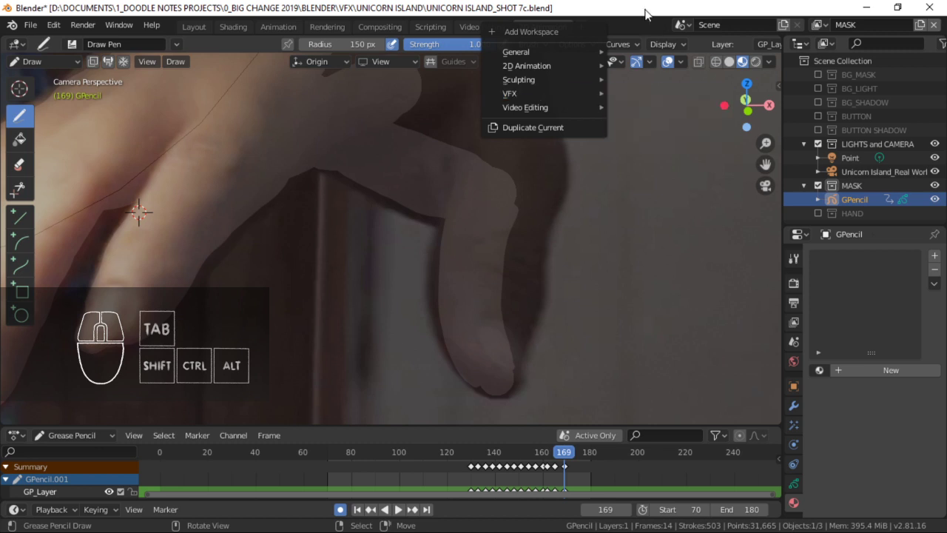
{"action": "middle_click_drag", "start_coordinate": [486, 253], "coordinate": [454, 239], "text": "shift"}
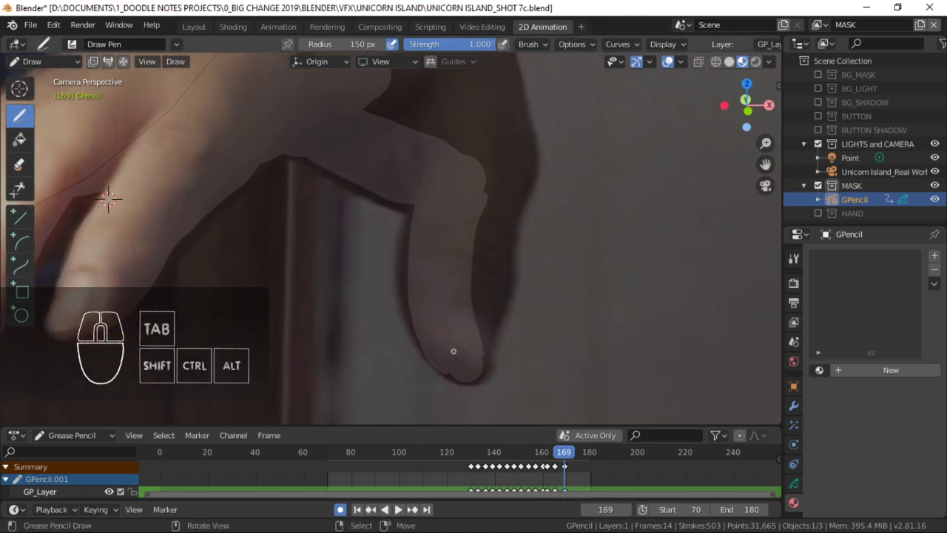
Retouch the strokes at the tip of the thumb, undoing the ones that do not follow its rounded end.
{"action": "mouse_move", "coordinate": [452, 368]}
{"action": "left_mouse_down"}
{"action": "mouse_move", "coordinate": [469, 364]}
{"action": "mouse_move", "coordinate": [465, 352]}
{"action": "left_mouse_up"}
{"action": "key", "text": "ctrl+z"}
{"action": "key", "text": "ctrl+z"}
{"action": "key", "text": "ctrl+z"}
{"action": "middle_click_drag", "start_coordinate": [108, 198], "coordinate": [46, 168], "text": "shift"}
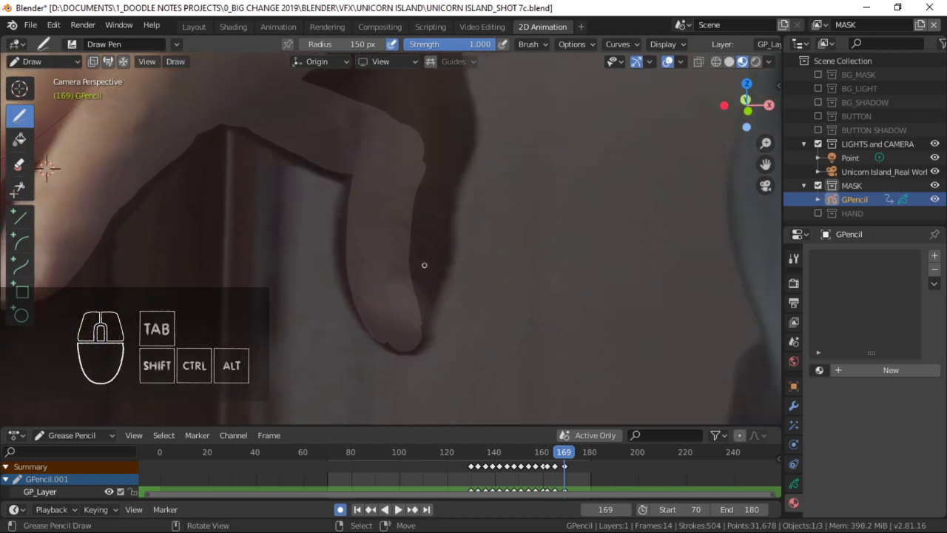
{"action": "middle_click_drag", "start_coordinate": [46, 169], "coordinate": [56, 179], "text": "shift"}
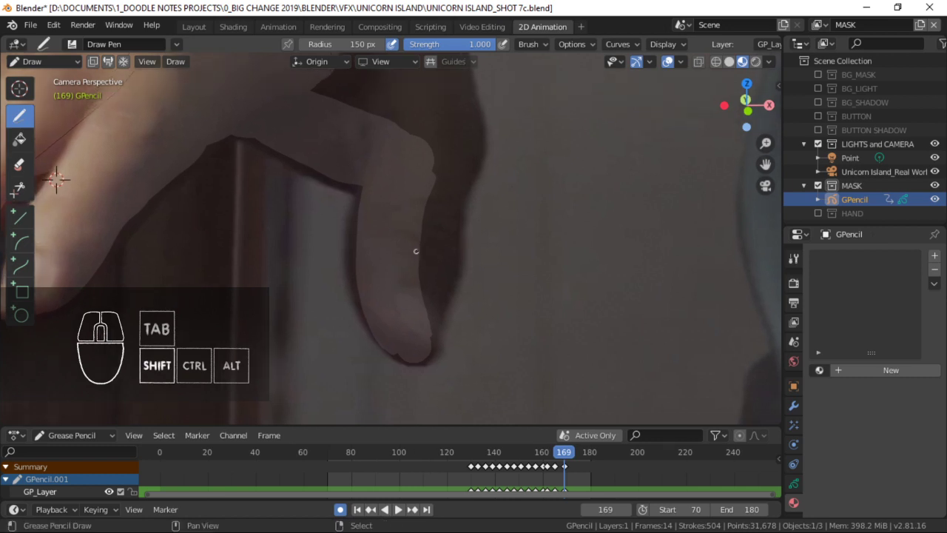
{"action": "middle_click_drag", "start_coordinate": [415, 251], "coordinate": [415, 256], "text": "shift"}
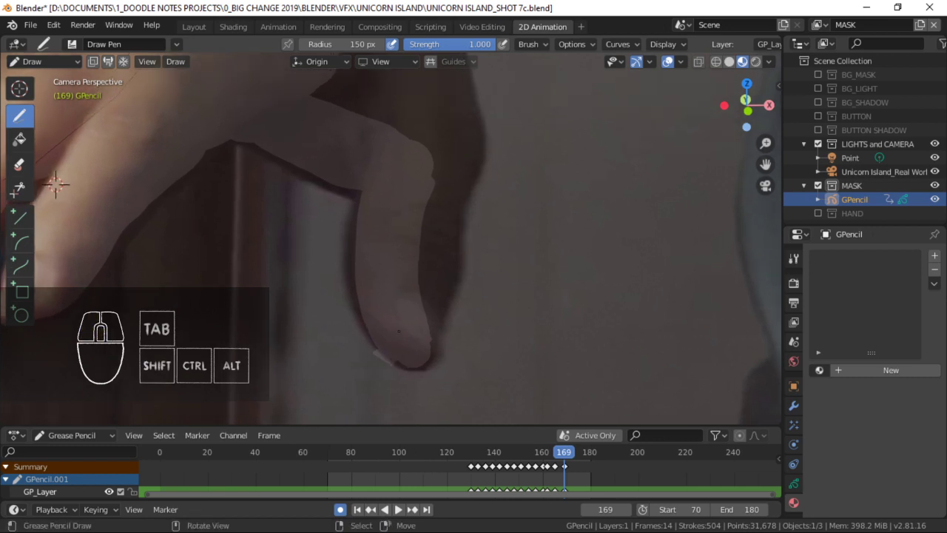
{"action": "mouse_move", "coordinate": [420, 355]}
{"action": "left_mouse_down"}
{"action": "mouse_move", "coordinate": [420, 344]}
{"action": "mouse_move", "coordinate": [397, 362]}
{"action": "mouse_move", "coordinate": [403, 334]}
{"action": "mouse_move", "coordinate": [454, 296]}
{"action": "mouse_move", "coordinate": [424, 243]}
{"action": "mouse_move", "coordinate": [431, 344]}
{"action": "mouse_move", "coordinate": [420, 290]}
{"action": "mouse_move", "coordinate": [429, 342]}
{"action": "mouse_move", "coordinate": [423, 293]}
{"action": "mouse_move", "coordinate": [413, 340]}
{"action": "left_mouse_up"}
{"action": "key", "text": "ctrl+z"}
{"action": "key", "text": "ctrl+z"}
{"action": "key", "text": "ctrl+z"}
{"action": "key", "text": "ctrl+z"}
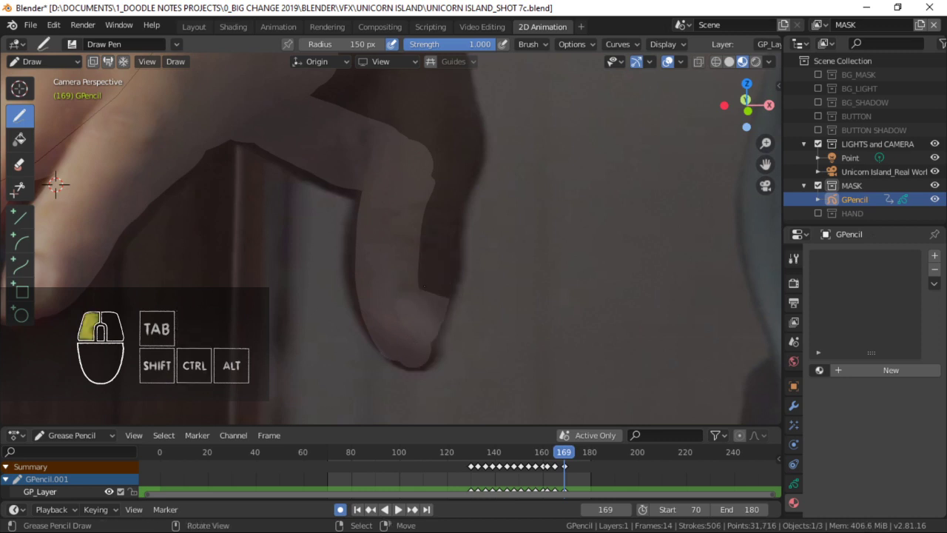
Fill the thumb's outer side and the back of the hand toward the wrist with strokes, and return the mask to Edit Mode.
{"action": "left_click_drag", "start_coordinate": [424, 286], "coordinate": [436, 178]}
{"action": "middle_click_drag", "start_coordinate": [436, 178], "coordinate": [490, 291], "text": "shift"}
{"action": "left_click_drag", "start_coordinate": [469, 270], "coordinate": [458, 144]}
{"action": "left_click_drag", "start_coordinate": [403, 229], "coordinate": [401, 121]}
{"action": "middle_click_drag", "start_coordinate": [403, 151], "coordinate": [459, 169], "text": "shift"}
{"action": "left_click_drag", "start_coordinate": [421, 223], "coordinate": [421, 155]}
{"action": "middle_click_drag", "start_coordinate": [404, 151], "coordinate": [472, 169], "text": "shift"}
{"action": "left_click_drag", "start_coordinate": [443, 214], "coordinate": [460, 147]}
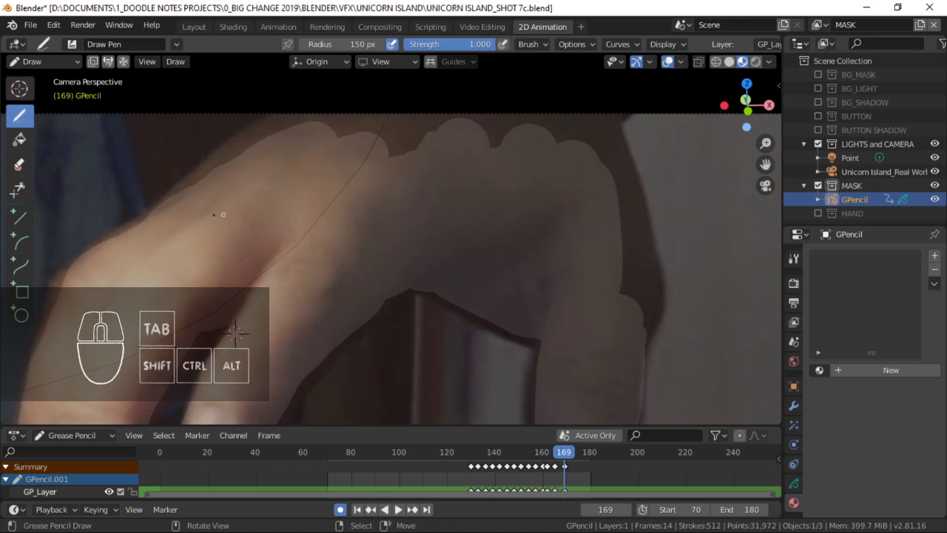
{"action": "mouse_move", "coordinate": [224, 215]}
{"action": "left_mouse_down"}
{"action": "mouse_move", "coordinate": [306, 136]}
{"action": "mouse_move", "coordinate": [496, 150]}
{"action": "left_mouse_up"}
{"action": "mouse_move", "coordinate": [522, 204]}
{"action": "middle_mouse_down", "text": "ctrl"}
{"action": "mouse_move", "coordinate": [467, 290]}
{"action": "mouse_move", "coordinate": [481, 223]}
{"action": "middle_mouse_up", "text": "ctrl"}
{"action": "middle_click_drag", "start_coordinate": [353, 210], "coordinate": [396, 199], "text": "shift"}
{"action": "key", "text": "Tab"}
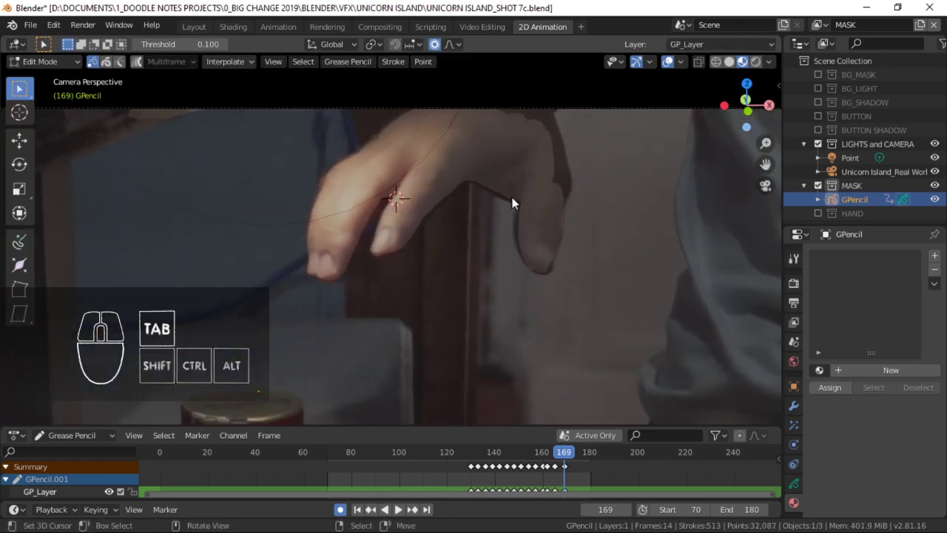
On frame 170, move the whole mask out of the camera view.
{"action": "key", "text": "Right"}
{"action": "key", "text": "Right"}
{"action": "key", "text": "Right"}
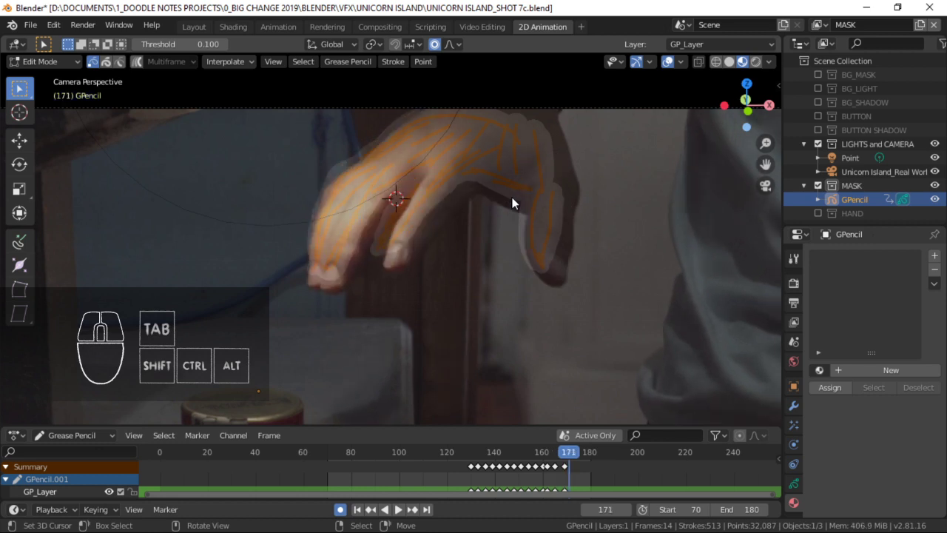
{"action": "mouse_move", "coordinate": [571, 469]}
{"action": "left_mouse_down"}
{"action": "mouse_move", "coordinate": [588, 468]}
{"action": "mouse_move", "coordinate": [565, 469]}
{"action": "mouse_move", "coordinate": [587, 467]}
{"action": "mouse_move", "coordinate": [574, 467]}
{"action": "left_mouse_up"}
{"action": "key", "text": "Down"}
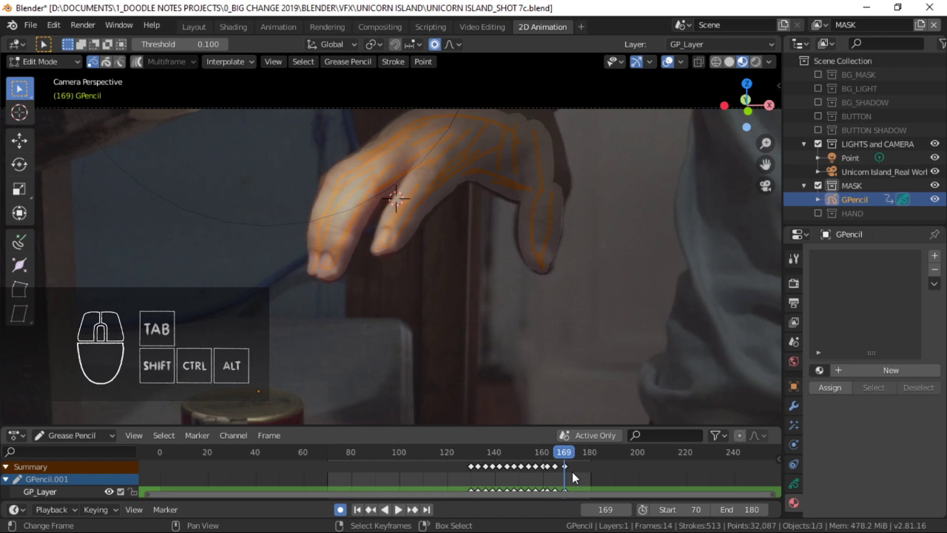
{"action": "key", "text": "Right"}
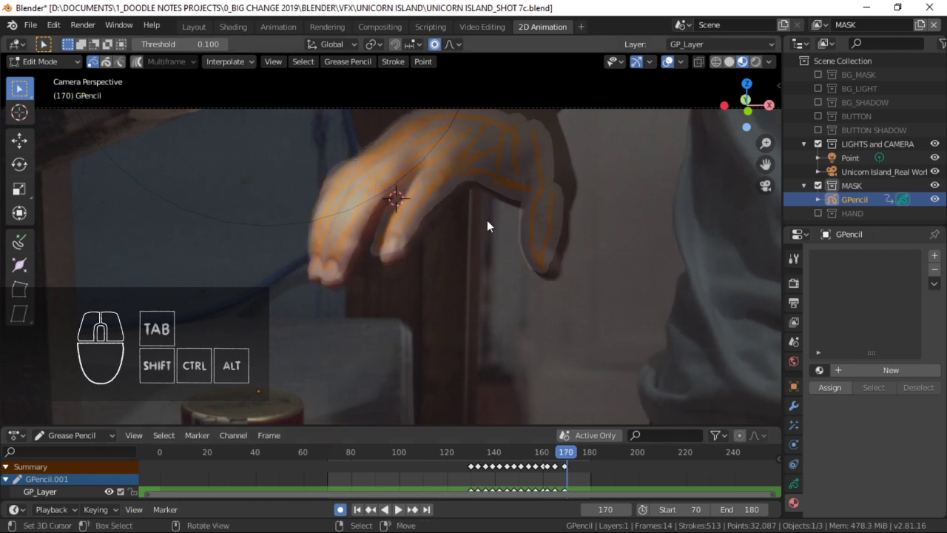
{"action": "key", "text": "g"}
{"action": "left_click", "coordinate": [546, 424]}
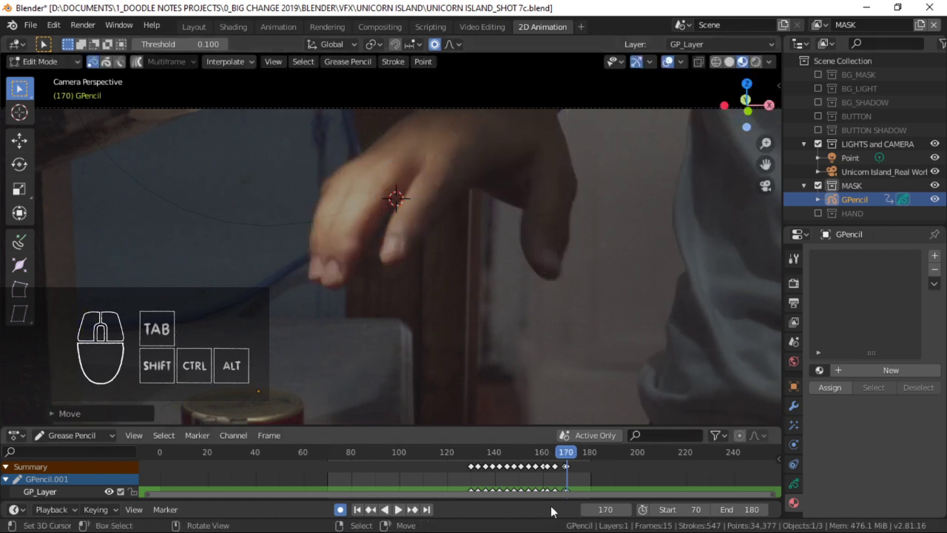
Compare frames 169 and 170 and examine the whole camera view to check where the mask ends.
{"action": "key", "text": "Left"}
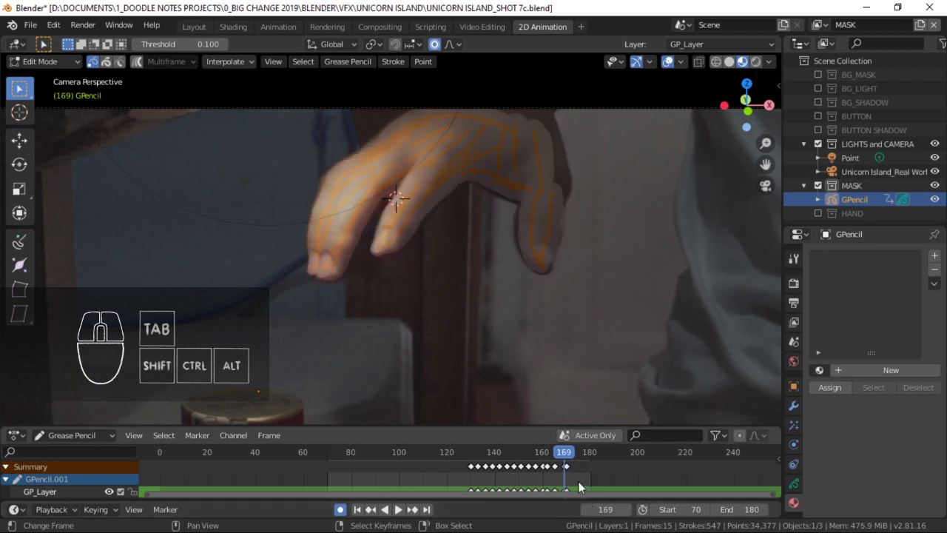
{"action": "key", "text": "Right"}
{"action": "key", "text": "Left"}
{"action": "key", "text": "Right"}
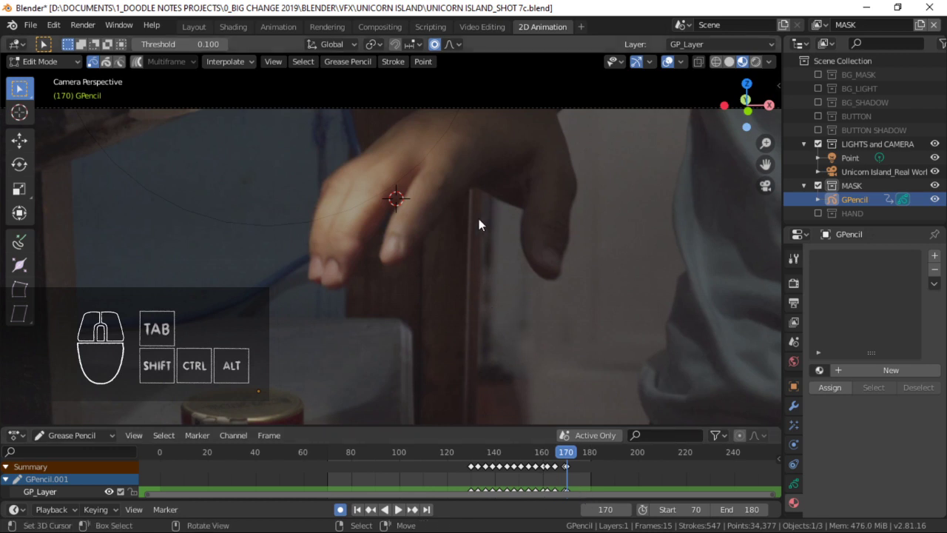
{"action": "middle_click_drag", "start_coordinate": [490, 302], "coordinate": [506, 238], "text": "shift"}
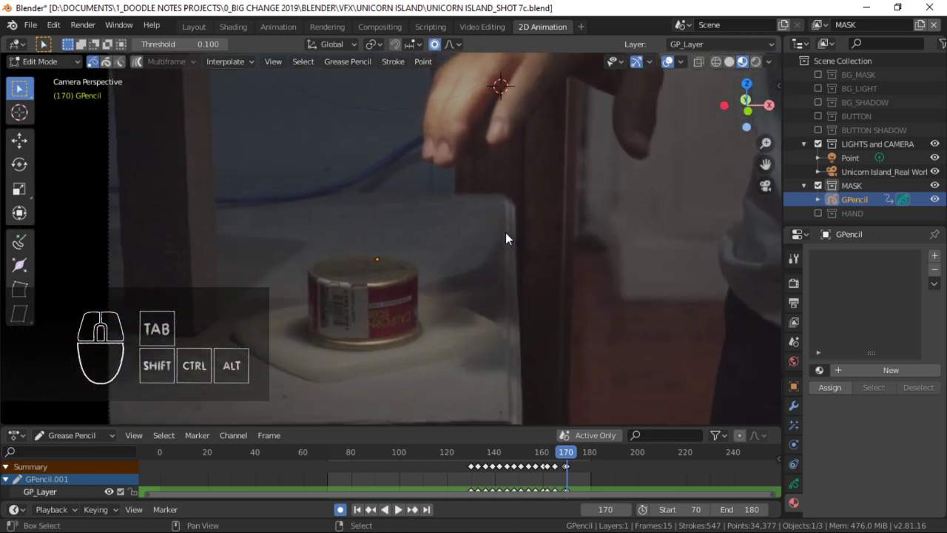
{"action": "middle_click_drag", "start_coordinate": [466, 197], "coordinate": [500, 214], "text": "ctrl"}
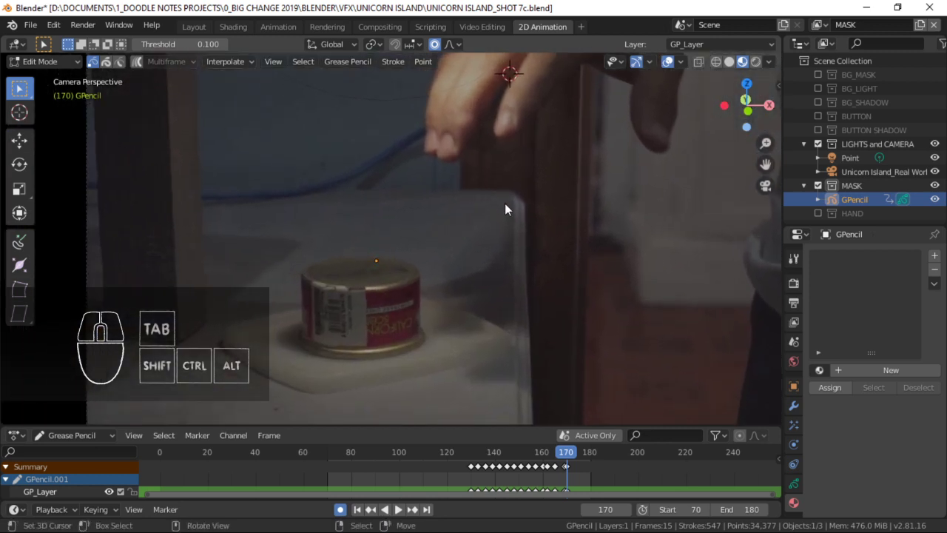
{"action": "middle_click_drag", "start_coordinate": [450, 237], "coordinate": [498, 184], "text": "ctrl"}
{"action": "middle_click_drag", "start_coordinate": [498, 185], "coordinate": [498, 238], "text": "shift"}
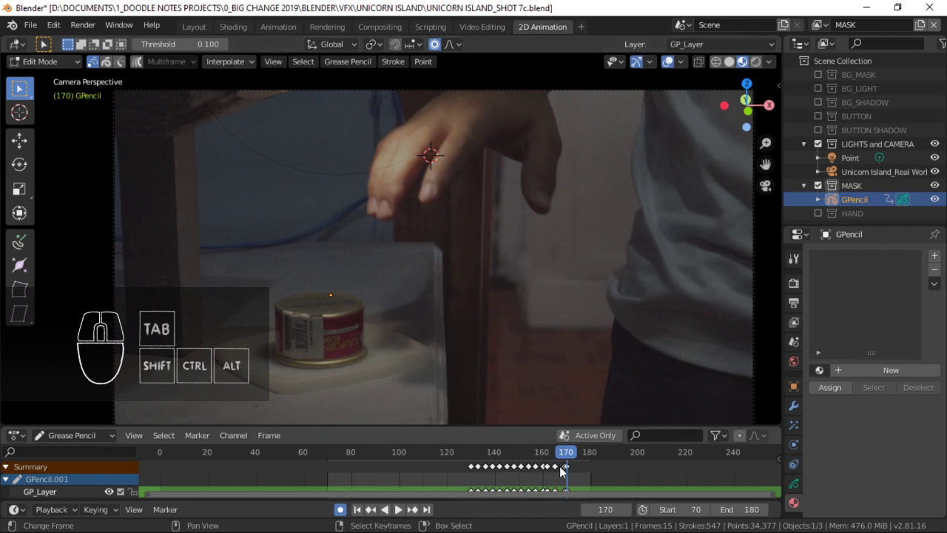
Enlarge the timeline around the mask keyframes and play the shot from frame 130 to review how the mask follows the hand.
{"action": "left_click_drag", "start_coordinate": [510, 426], "coordinate": [515, 325]}
{"action": "mouse_move", "coordinate": [515, 391]}
{"action": "middle_mouse_down", "text": "ctrl"}
{"action": "mouse_move", "coordinate": [518, 417]}
{"action": "mouse_move", "coordinate": [454, 466]}
{"action": "mouse_move", "coordinate": [481, 385]}
{"action": "mouse_move", "coordinate": [473, 435]}
{"action": "mouse_move", "coordinate": [485, 394]}
{"action": "middle_mouse_up", "text": "ctrl"}
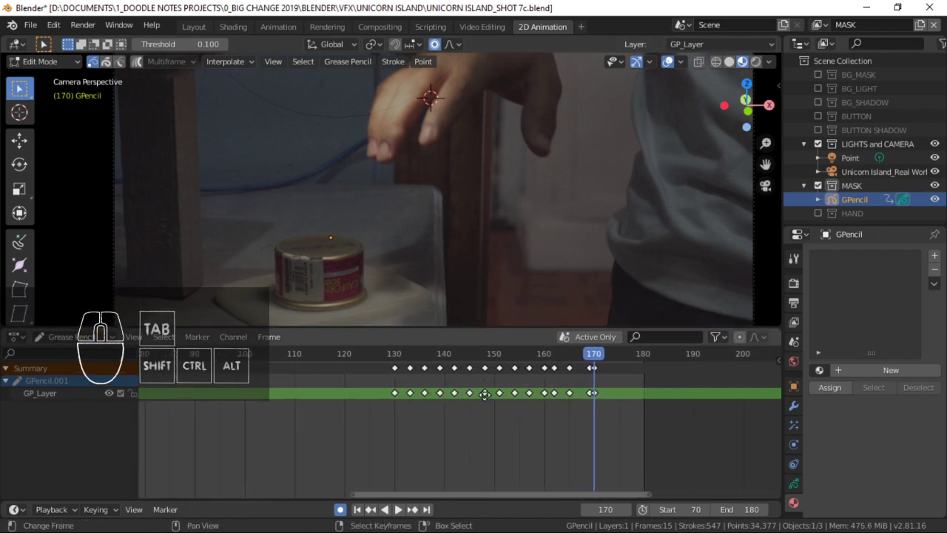
{"action": "mouse_move", "coordinate": [404, 393]}
{"action": "left_mouse_down"}
{"action": "mouse_move", "coordinate": [453, 399]}
{"action": "mouse_move", "coordinate": [392, 405]}
{"action": "left_mouse_up"}
{"action": "key", "text": "space"}
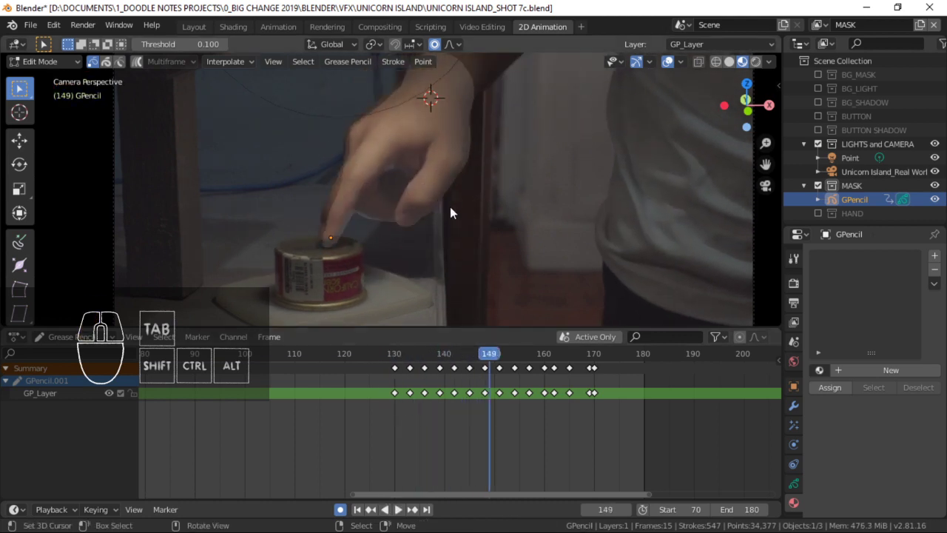
{"action": "left_click", "coordinate": [394, 380]}
{"action": "key", "text": "space"}
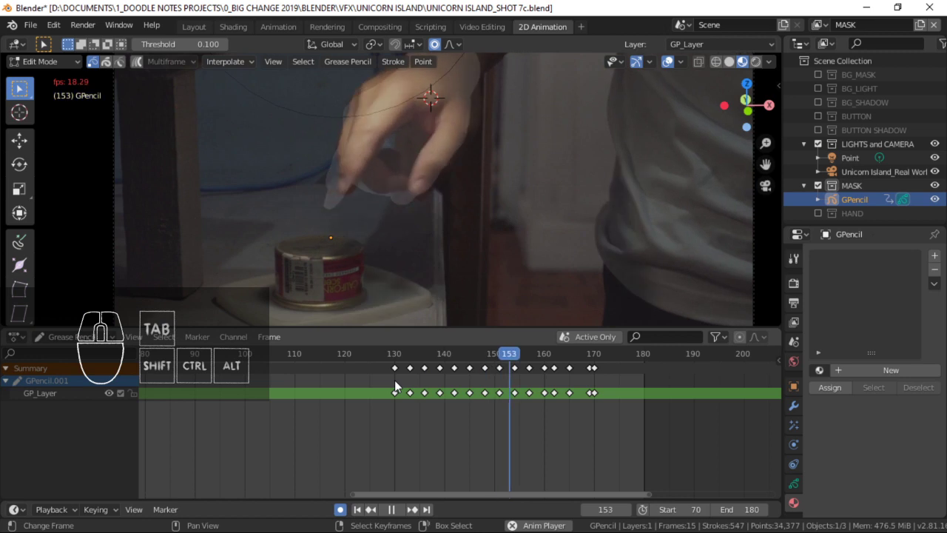
{"action": "left_click_drag", "start_coordinate": [394, 379], "coordinate": [406, 399]}
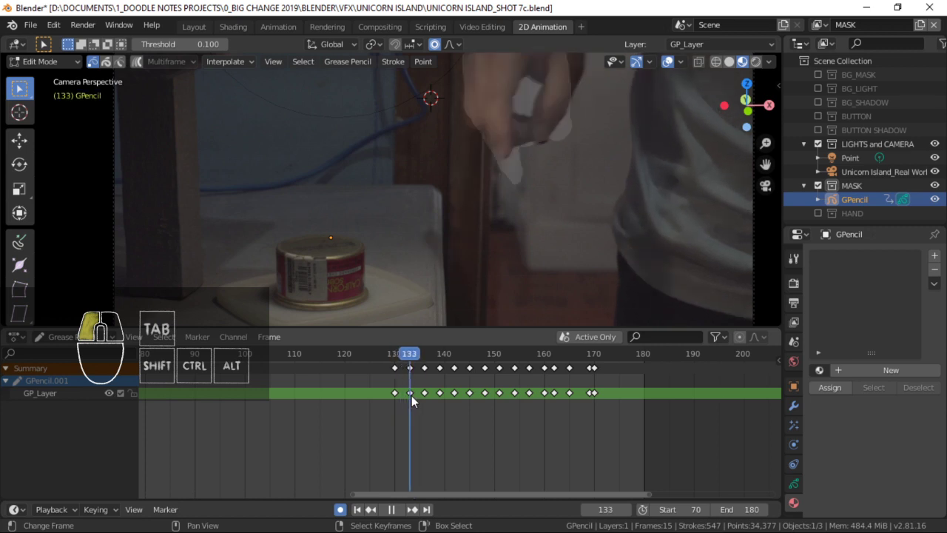
{"action": "key", "text": "space"}
{"action": "middle_click_drag", "start_coordinate": [555, 144], "coordinate": [518, 166], "text": "shift"}
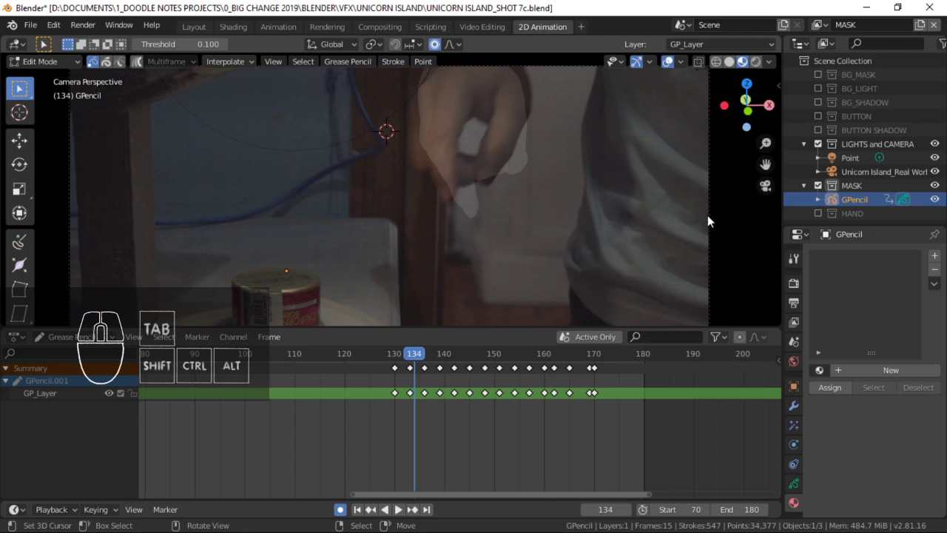
Set the camera's background image depth to Back to inspect the solid mask, restore it to Front, and reselect the Grease Pencil object.
{"action": "key", "text": "ctrl+Tab"}
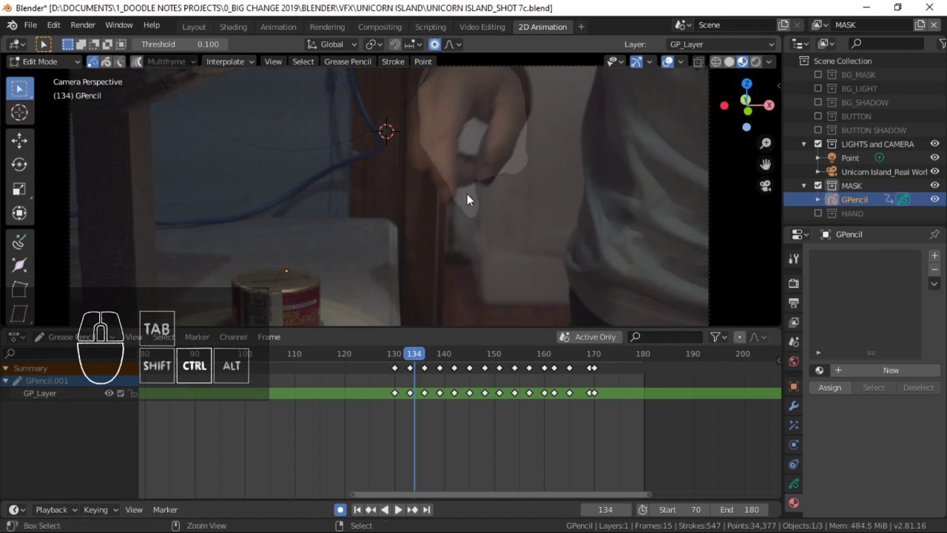
{"action": "left_click", "coordinate": [704, 197]}
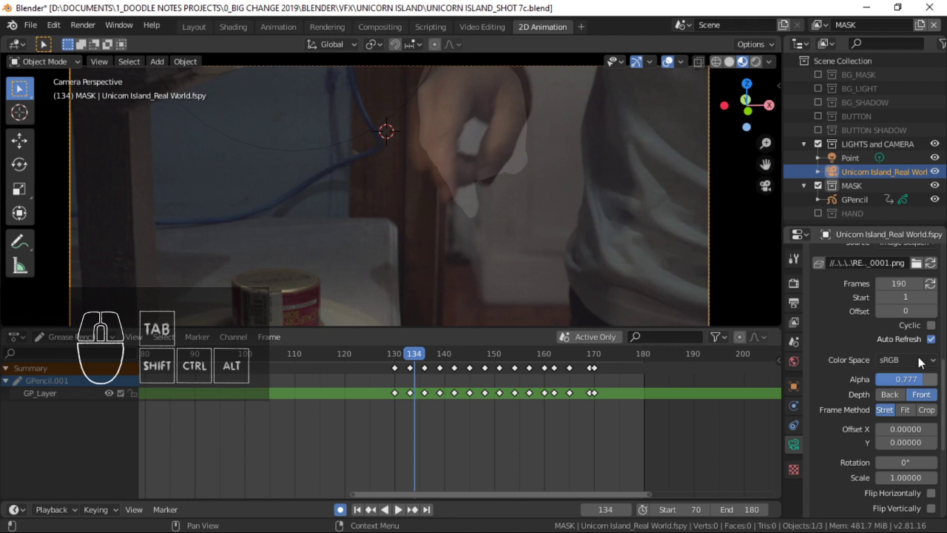
{"action": "scroll", "coordinate": [878, 359], "scroll_direction": "down", "scroll_amount": 2}
{"action": "left_click", "coordinate": [882, 352]}
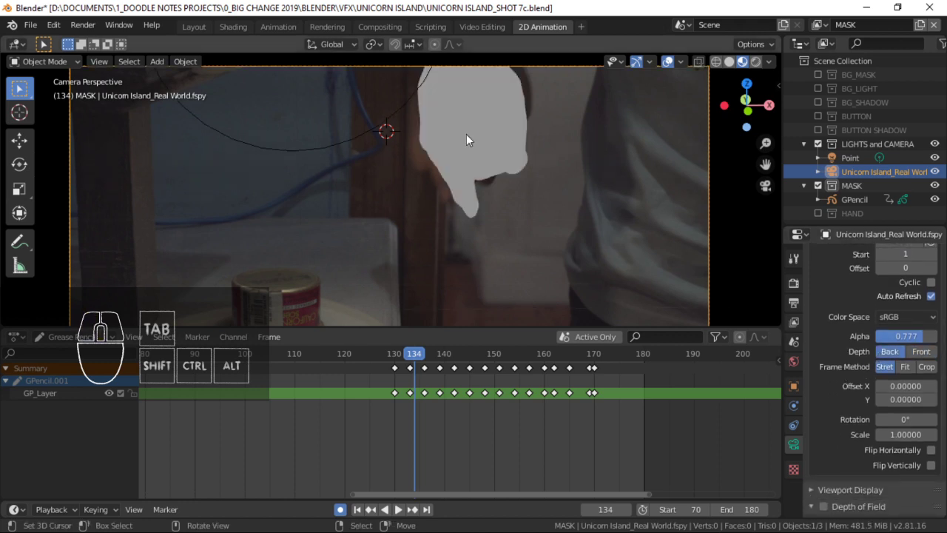
{"action": "left_click", "coordinate": [438, 127]}
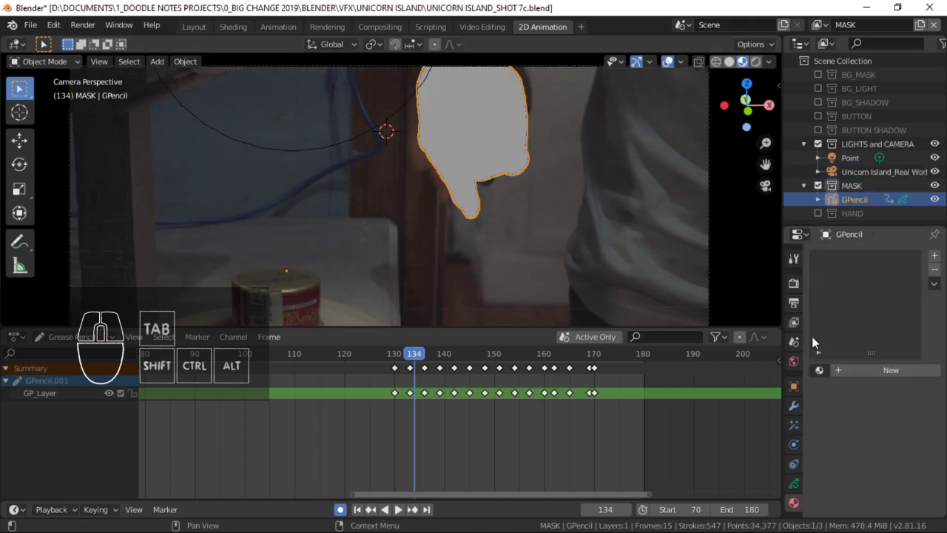
{"action": "left_click", "coordinate": [708, 221]}
{"action": "left_click", "coordinate": [921, 352]}
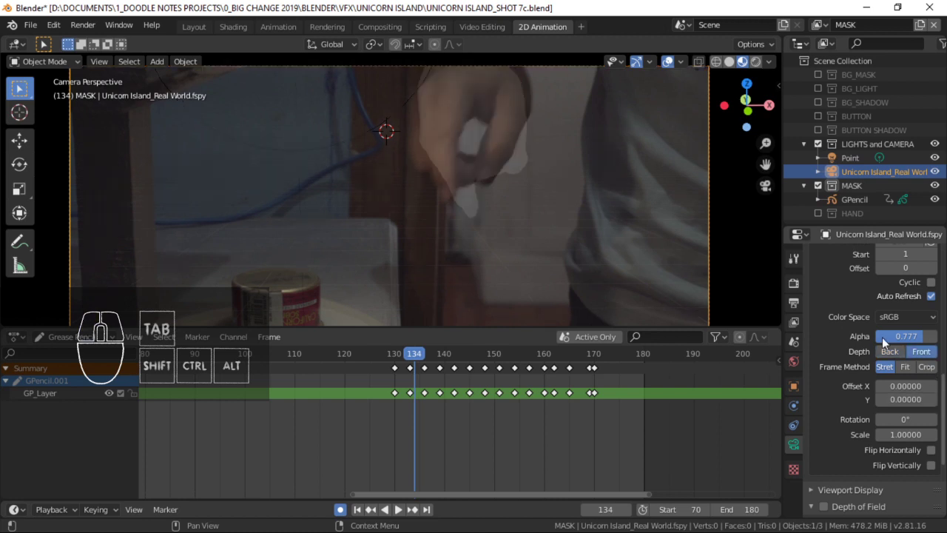
{"action": "left_click", "coordinate": [500, 158]}
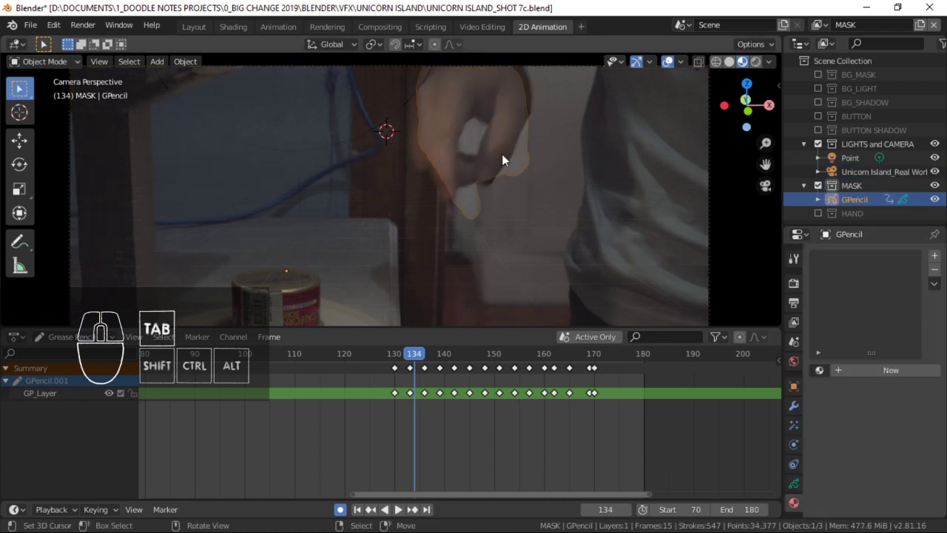
Put the Grease Pencil mask back in Edit Mode at frame 134 and save the file.
{"action": "left_click", "coordinate": [405, 375]}
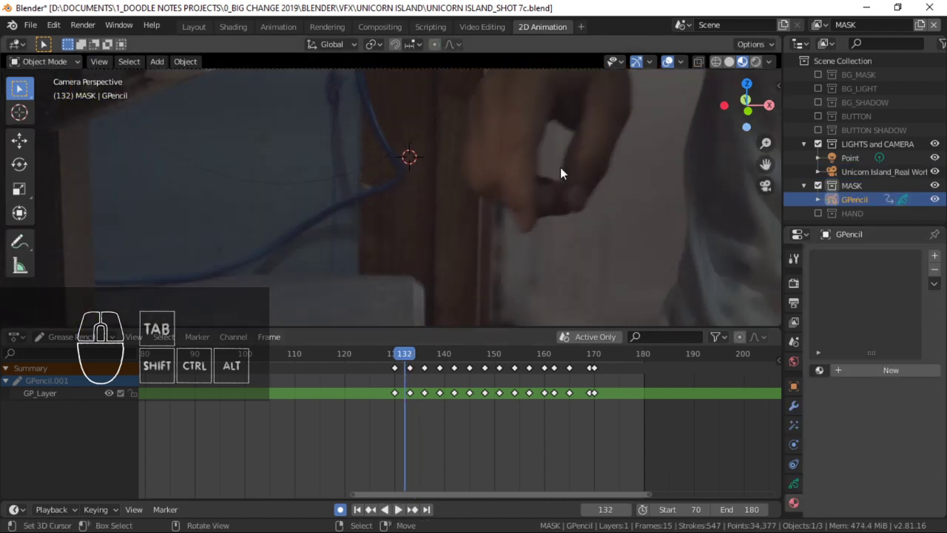
{"action": "key", "text": "Tab"}
{"action": "left_click_drag", "start_coordinate": [398, 392], "coordinate": [415, 392]}
{"action": "key", "text": "Tab"}
{"action": "key", "text": "Tab"}
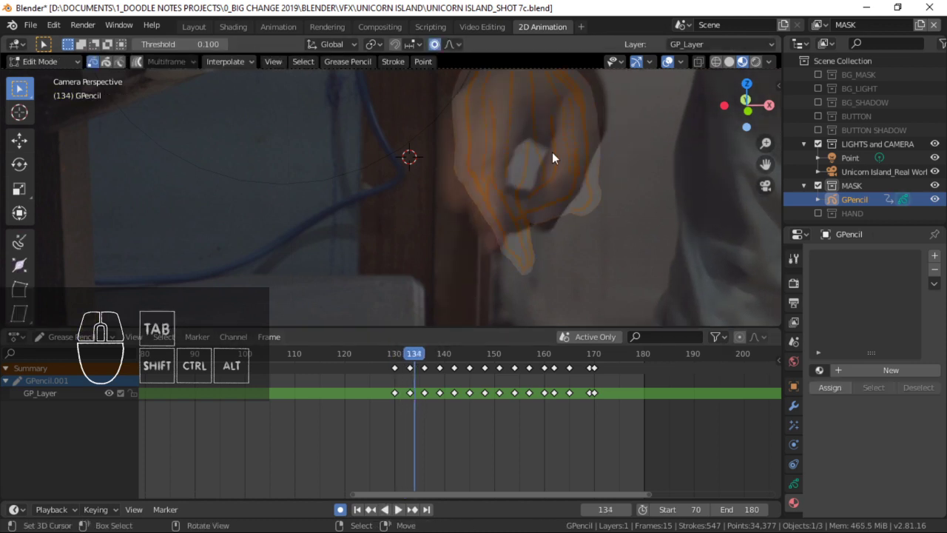
{"action": "key", "text": "ctrl+s"}
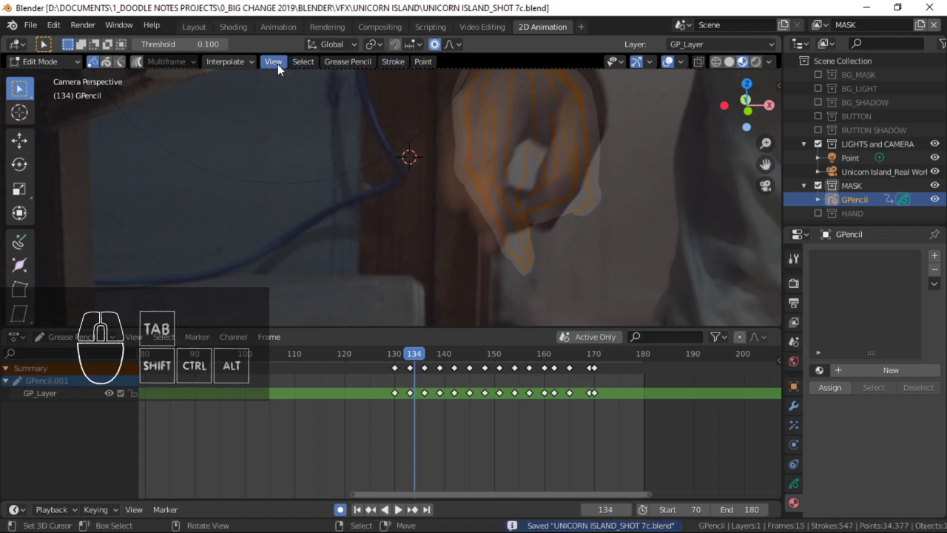
Interpolate the mask as a linear sequence between the keyframes at 133 and 136, and scrub through the in-between frames.
{"action": "left_click", "coordinate": [236, 60]}
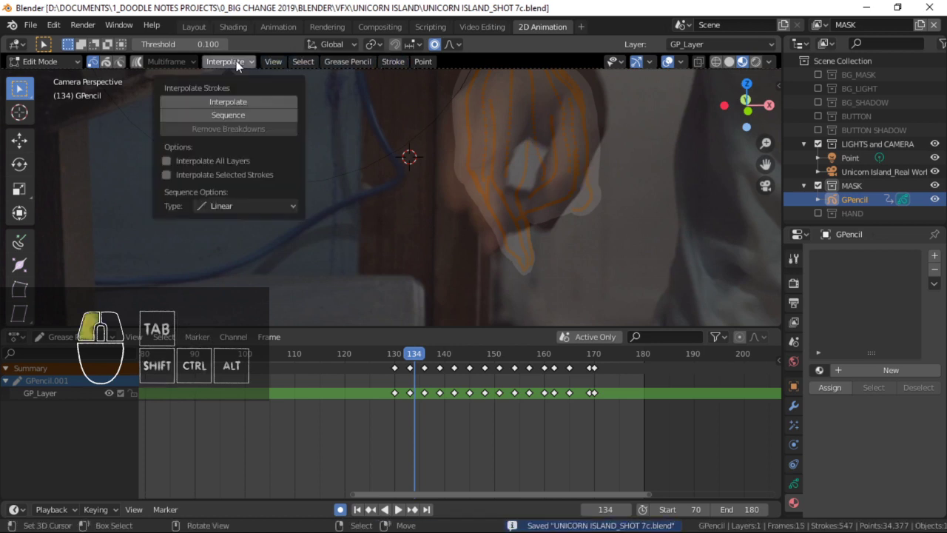
{"action": "left_click", "coordinate": [233, 116]}
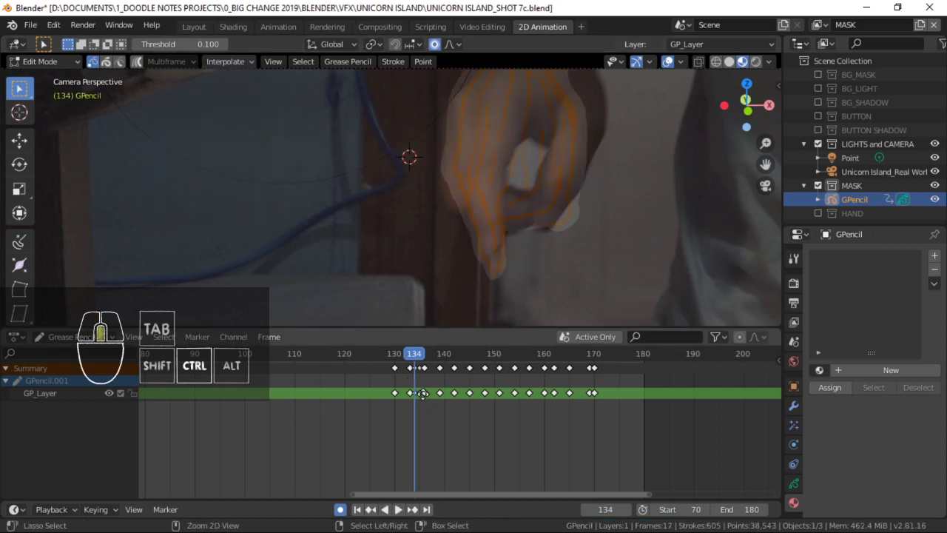
{"action": "middle_click_drag", "start_coordinate": [423, 395], "coordinate": [477, 368], "text": "ctrl"}
{"action": "middle_click_drag", "start_coordinate": [315, 382], "coordinate": [436, 387]}
{"action": "mouse_move", "coordinate": [349, 387]}
{"action": "left_mouse_down"}
{"action": "mouse_move", "coordinate": [410, 394]}
{"action": "mouse_move", "coordinate": [334, 392]}
{"action": "mouse_move", "coordinate": [436, 388]}
{"action": "mouse_move", "coordinate": [317, 388]}
{"action": "left_mouse_up"}
{"action": "middle_click_drag", "start_coordinate": [401, 401], "coordinate": [464, 430], "text": "ctrl"}
At frame 132, interpolate the mask as a sequence between the keyframes at 130 and 133.
{"action": "left_click_drag", "start_coordinate": [320, 396], "coordinate": [316, 398]}
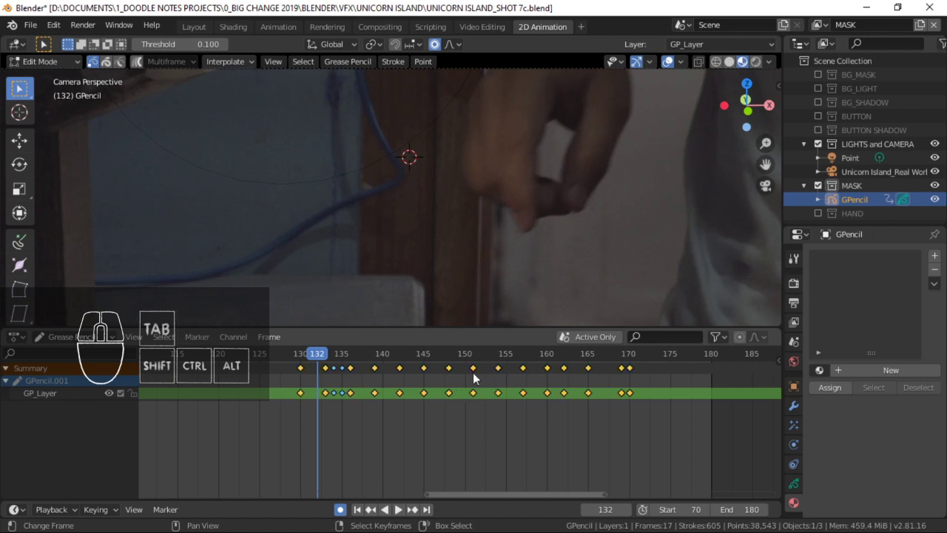
{"action": "left_click", "coordinate": [226, 62]}
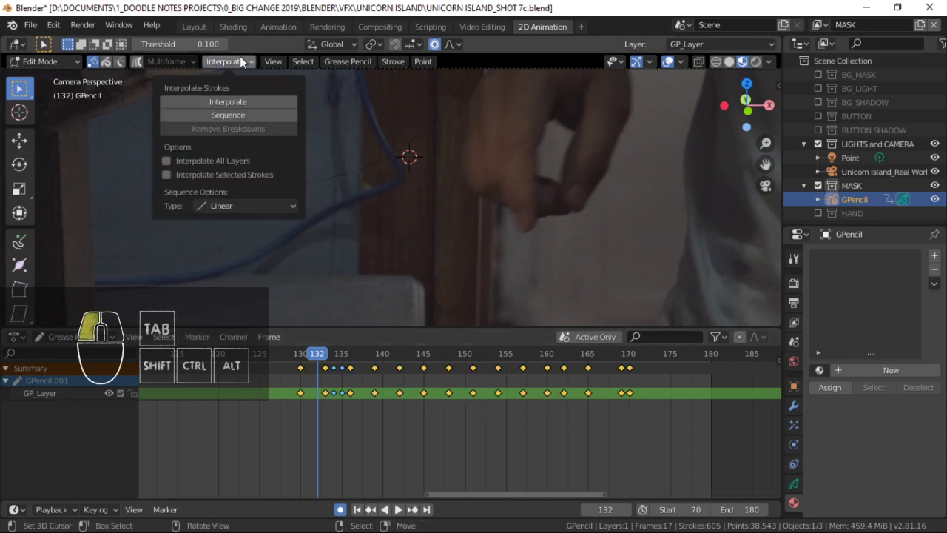
{"action": "left_click", "coordinate": [227, 117]}
At frame 137, interpolate the mask as a sequence between the keyframes at 136 and 139.
{"action": "left_click", "coordinate": [370, 381]}
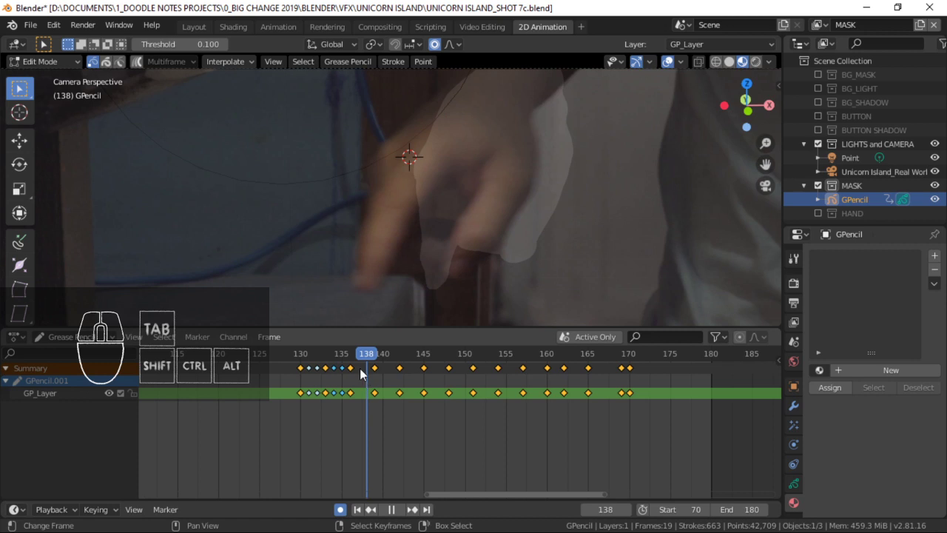
{"action": "left_click", "coordinate": [361, 373]}
{"action": "left_click", "coordinate": [241, 62]}
{"action": "left_click", "coordinate": [235, 119]}
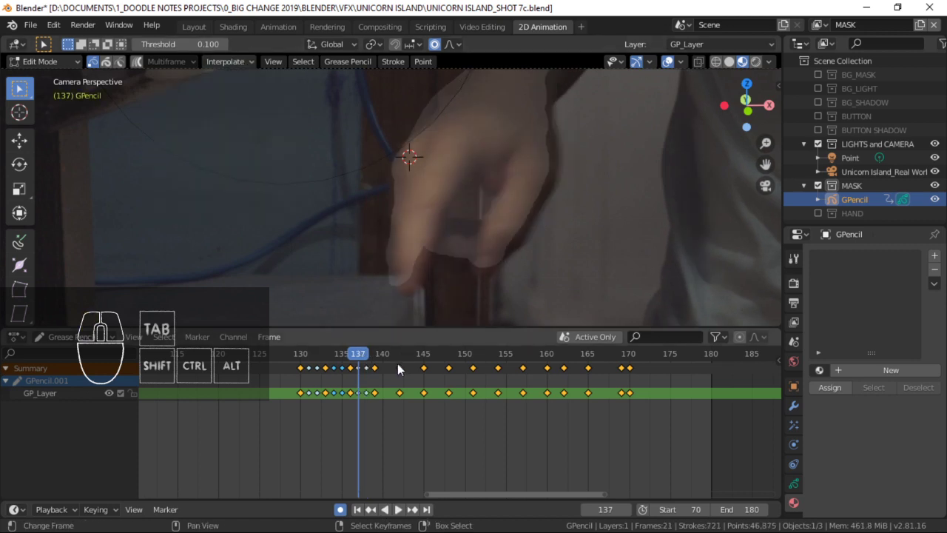
Interpolate the mask as sequences between the keyframes at 139 and 142 and between those at 142 and 145.
{"action": "left_click", "coordinate": [390, 385]}
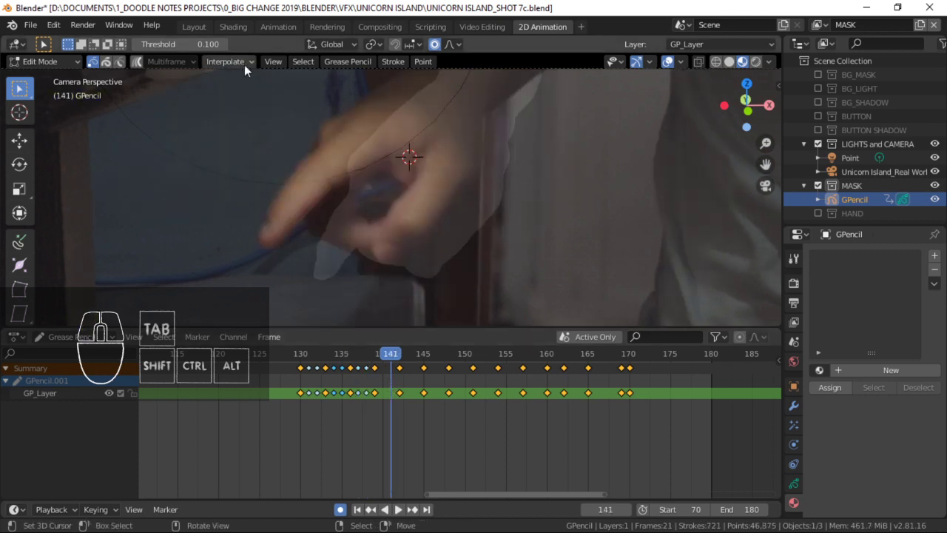
{"action": "left_click", "coordinate": [244, 64]}
{"action": "left_click", "coordinate": [237, 119]}
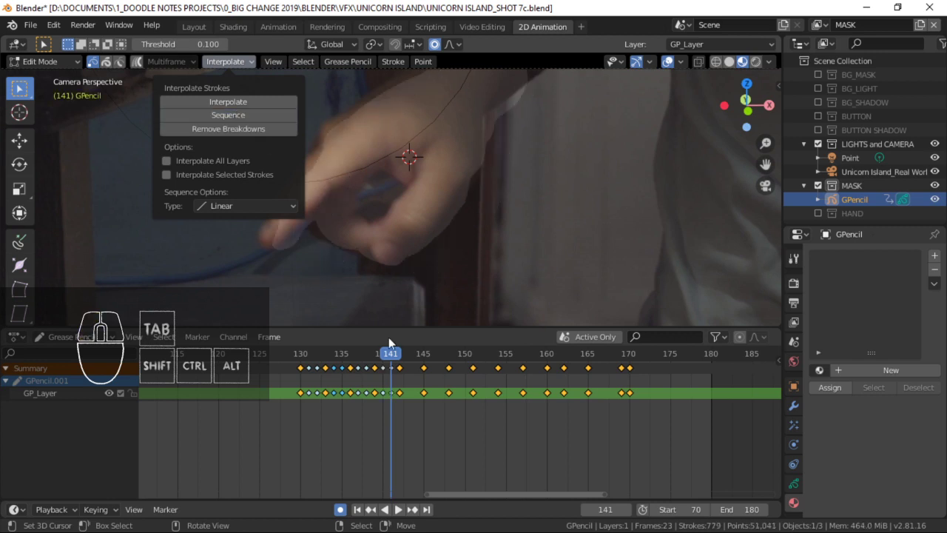
{"action": "left_click", "coordinate": [415, 378]}
{"action": "left_click", "coordinate": [222, 62]}
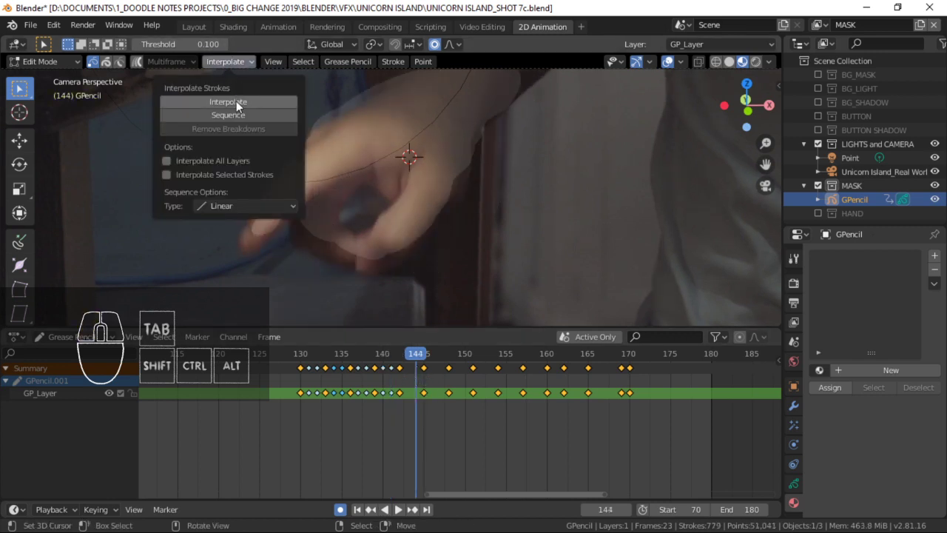
{"action": "left_click", "coordinate": [229, 116]}
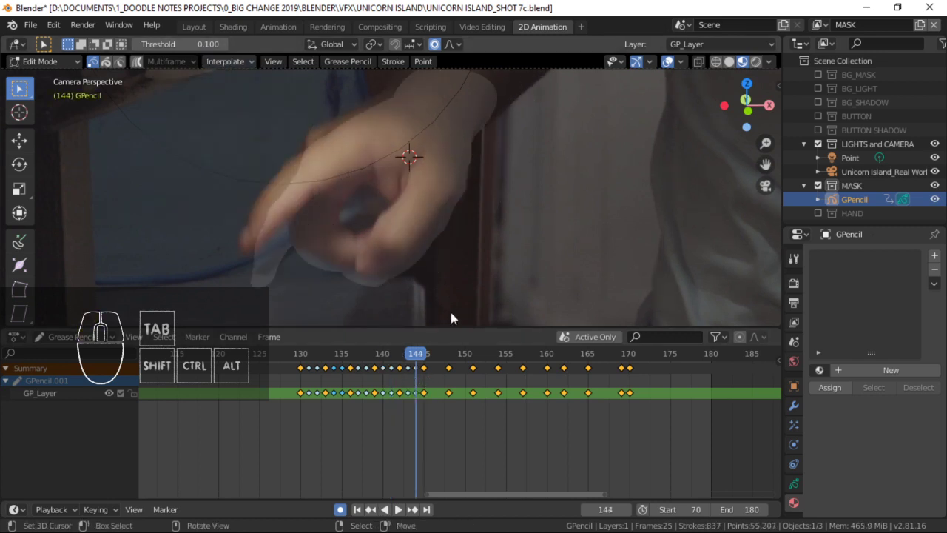
At frame 146, try to interpolate the mask as a linear sequence between the keyframes at 145 and 148.
{"action": "key", "text": "Right"}
{"action": "key", "text": "Right"}
{"action": "key", "text": "Right"}
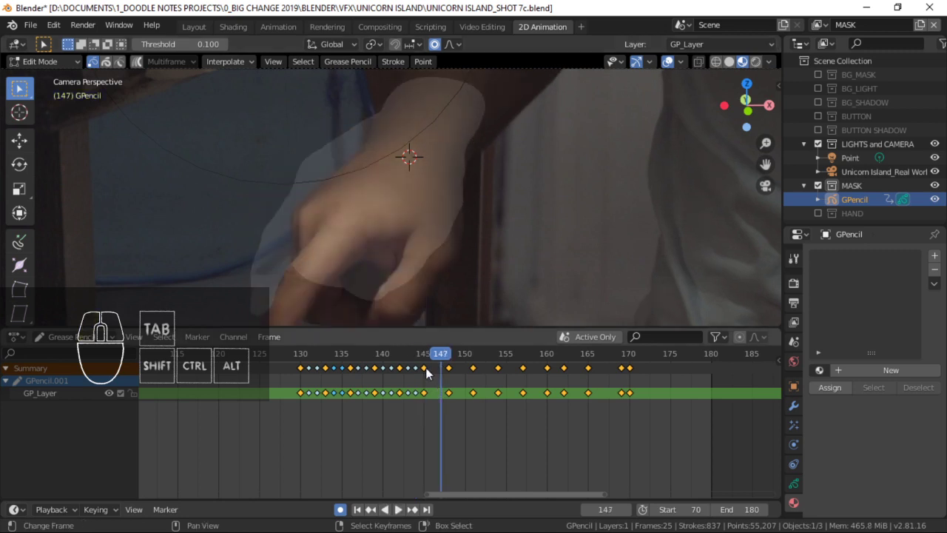
{"action": "left_click", "coordinate": [433, 379]}
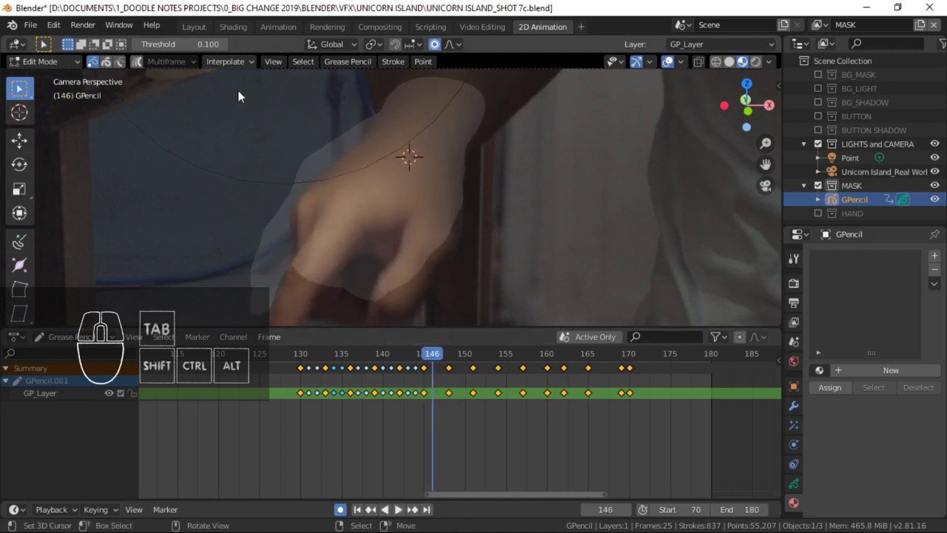
{"action": "left_click", "coordinate": [234, 62]}
{"action": "left_click", "coordinate": [220, 56]}
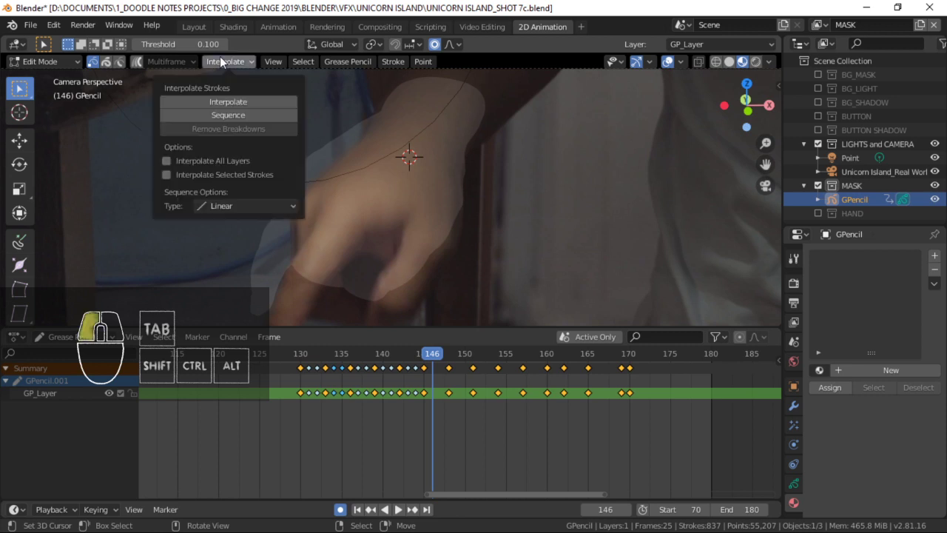
{"action": "left_click", "coordinate": [233, 115]}
{"action": "mouse_move", "coordinate": [426, 390]}
{"action": "left_mouse_down"}
{"action": "mouse_move", "coordinate": [452, 394]}
{"action": "mouse_move", "coordinate": [417, 393]}
{"action": "mouse_move", "coordinate": [434, 393]}
{"action": "left_mouse_up"}
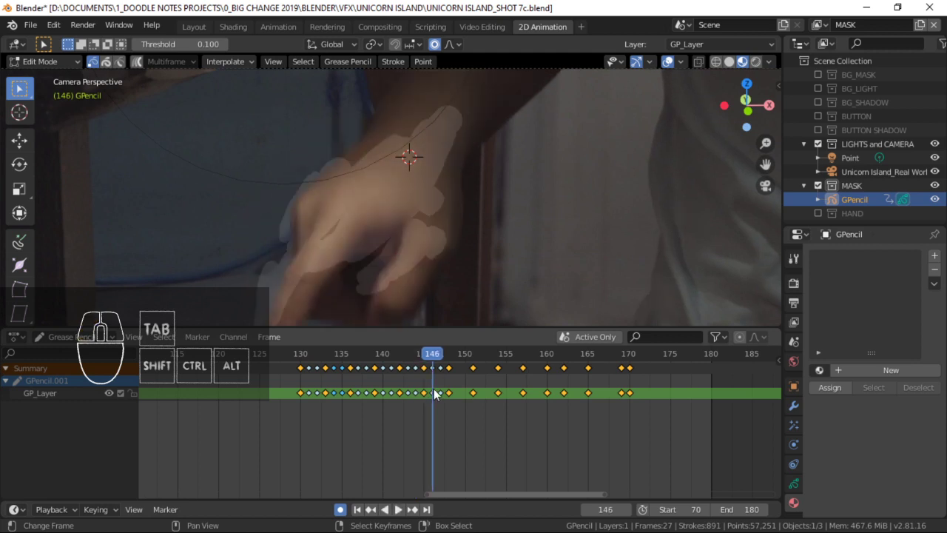
Delete the interpolated breakdown keyframes at 146 and 147.
{"action": "left_click", "coordinate": [437, 369]}
{"action": "key", "text": "x"}
{"action": "left_click", "coordinate": [438, 370]}
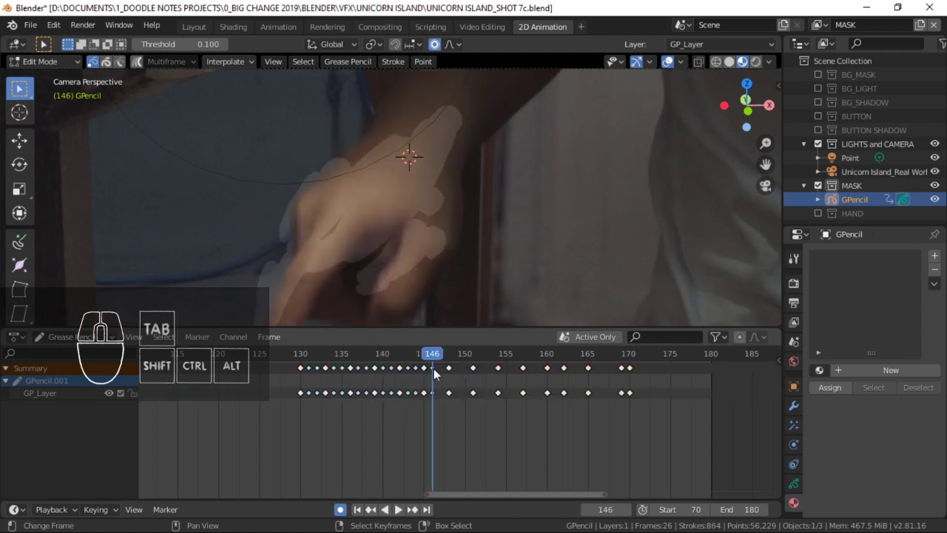
{"action": "key", "text": "x"}
{"action": "left_click", "coordinate": [430, 366]}
At frame 153, try to interpolate the sequence between the keyframes at 151 and 154, and undo it.
{"action": "left_click_drag", "start_coordinate": [415, 382], "coordinate": [486, 376]}
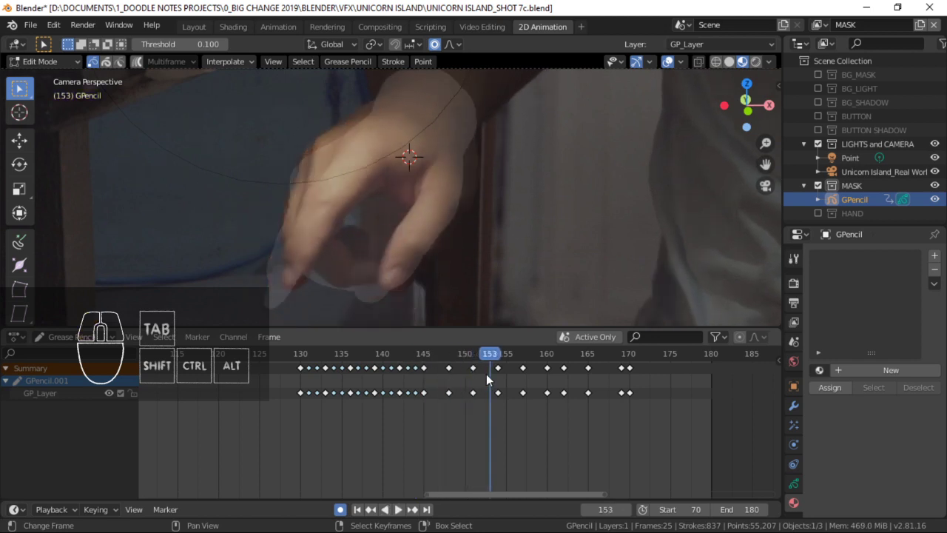
{"action": "left_click", "coordinate": [225, 61]}
{"action": "left_click", "coordinate": [238, 115]}
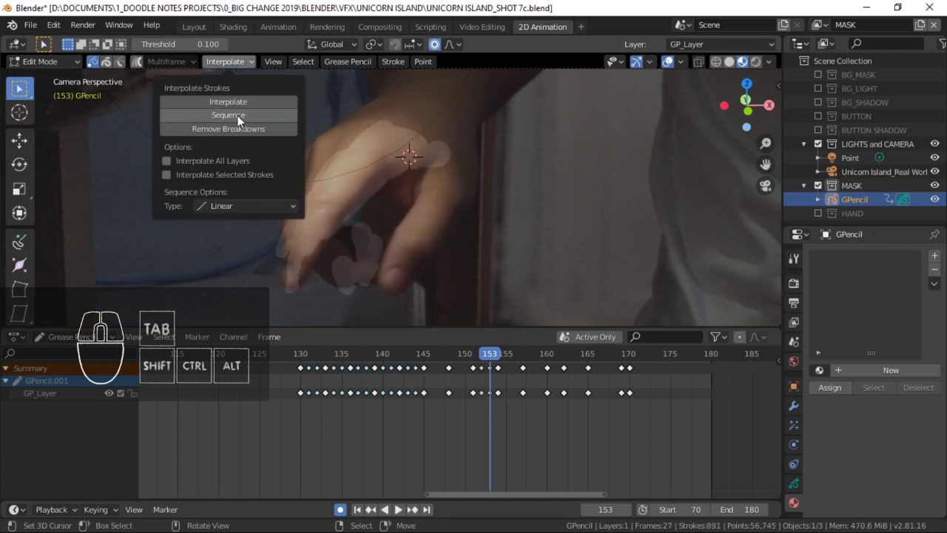
{"action": "key", "text": "ctrl+z"}
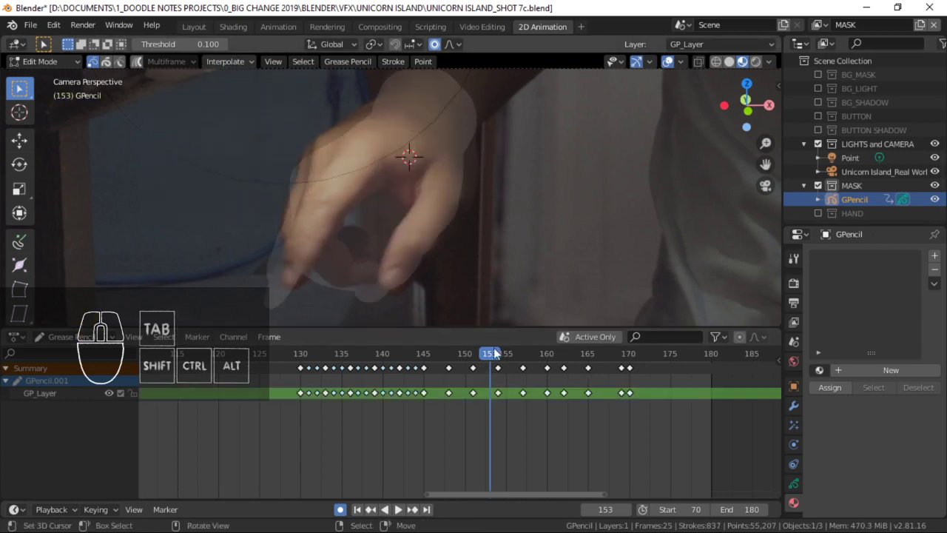
Return to frame 146 and retry the sequence interpolation between 145 and 148, checking the in-between mask over the fingertip.
{"action": "left_click", "coordinate": [475, 393]}
{"action": "left_click_drag", "start_coordinate": [476, 392], "coordinate": [432, 380]}
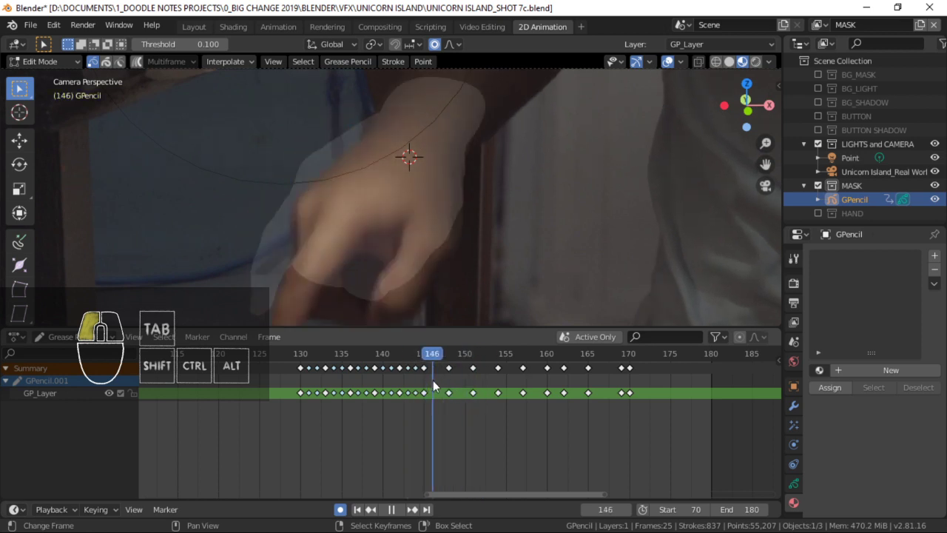
{"action": "left_click", "coordinate": [225, 61]}
{"action": "left_click", "coordinate": [235, 116]}
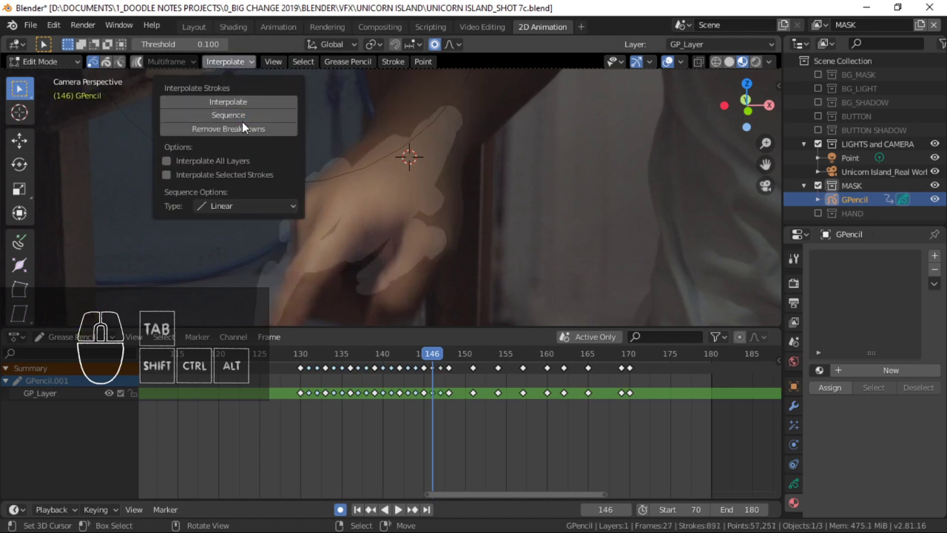
{"action": "left_click_drag", "start_coordinate": [435, 409], "coordinate": [442, 386]}
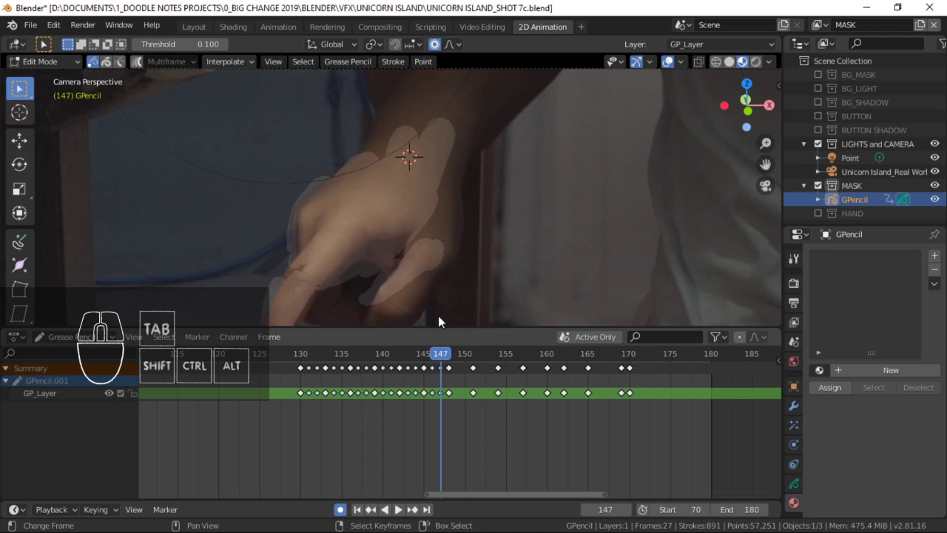
{"action": "middle_click_drag", "start_coordinate": [416, 255], "coordinate": [427, 184], "text": "shift"}
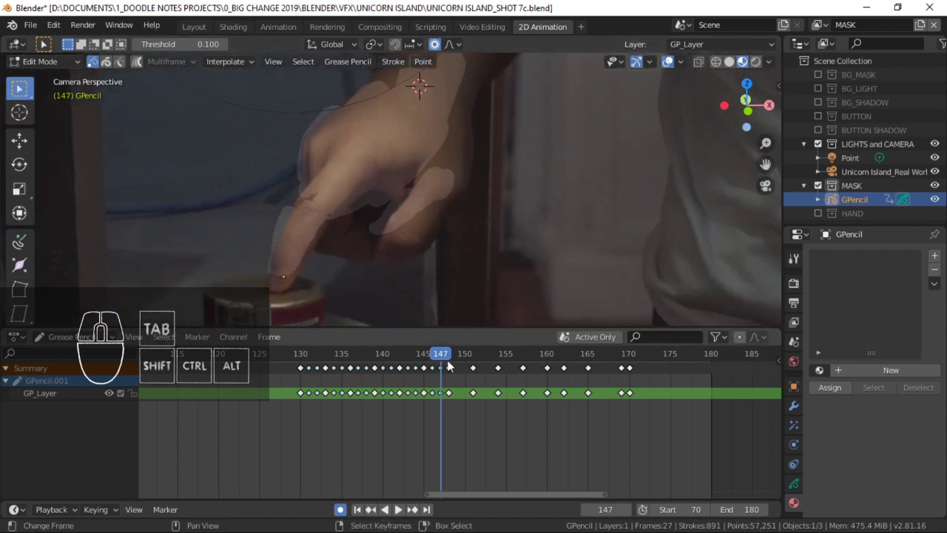
Remove the retried breakdown keyframes at 146 and 147.
{"action": "left_click_drag", "start_coordinate": [447, 365], "coordinate": [438, 372]}
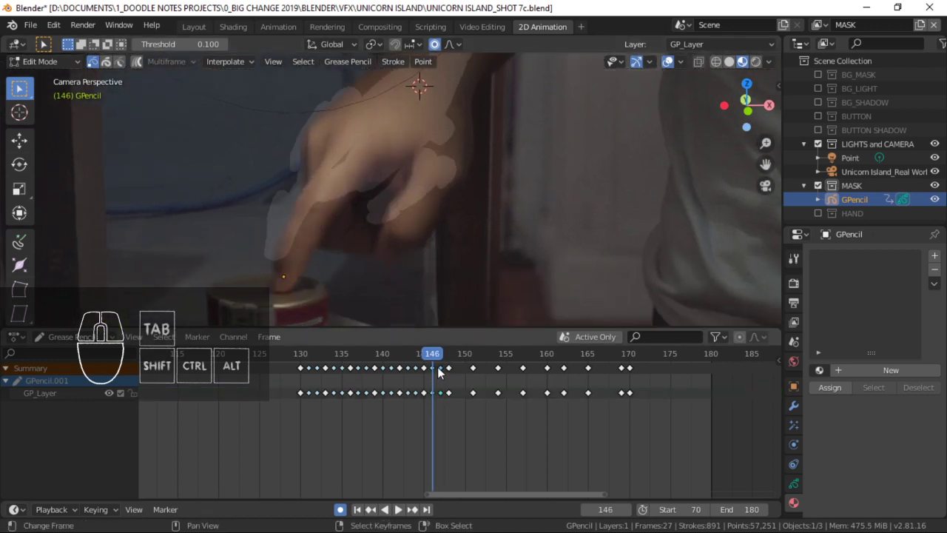
{"action": "left_click", "coordinate": [438, 369], "text": "shift"}
{"action": "key", "text": "x"}
{"action": "left_click", "coordinate": [438, 366]}
Select all mask strokes at frame 146, try the sequence interpolation to keyframe 148 again, and scrub through the in-between frames.
{"action": "key", "text": "a"}
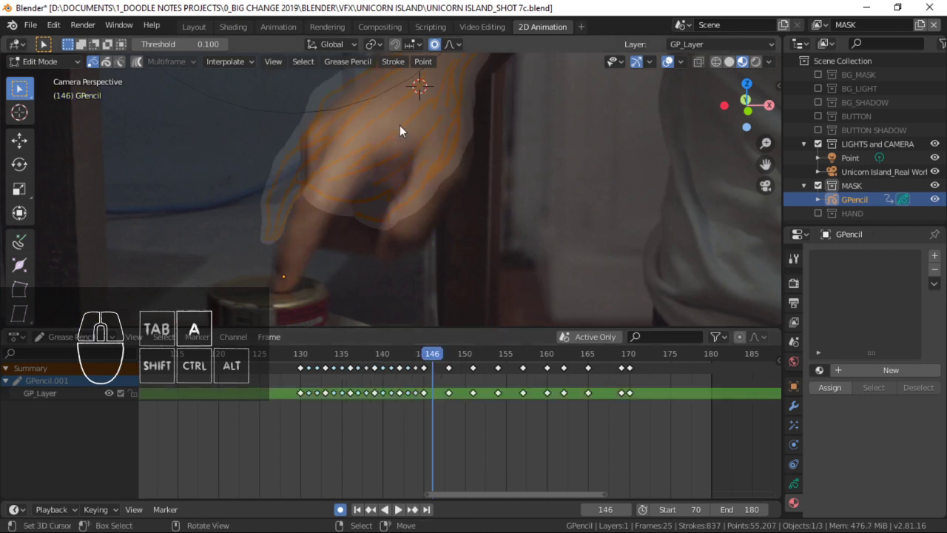
{"action": "left_click", "coordinate": [244, 61]}
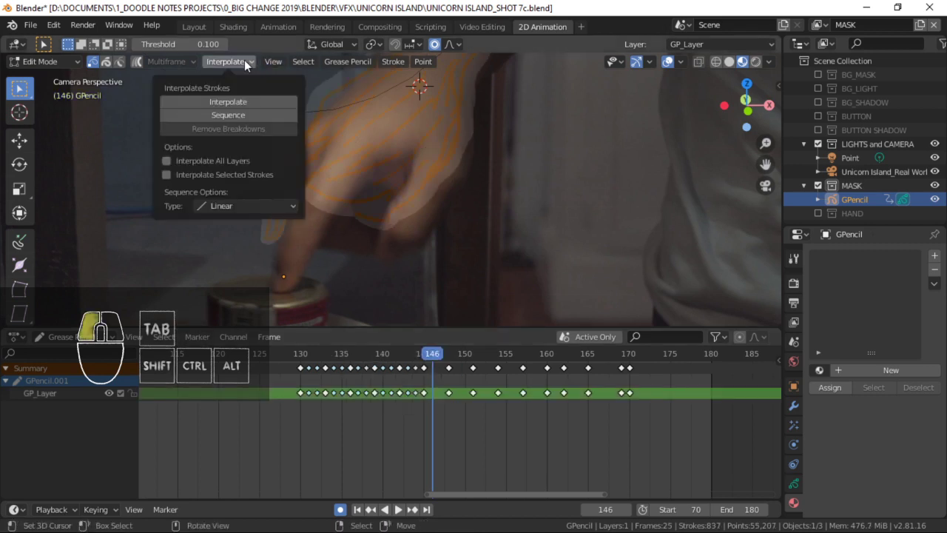
{"action": "left_click", "coordinate": [236, 114]}
{"action": "left_click_drag", "start_coordinate": [407, 375], "coordinate": [440, 383]}
{"action": "middle_click_drag", "start_coordinate": [440, 383], "coordinate": [427, 376]}
{"action": "middle_click_drag", "start_coordinate": [388, 164], "coordinate": [385, 180], "text": "shift"}
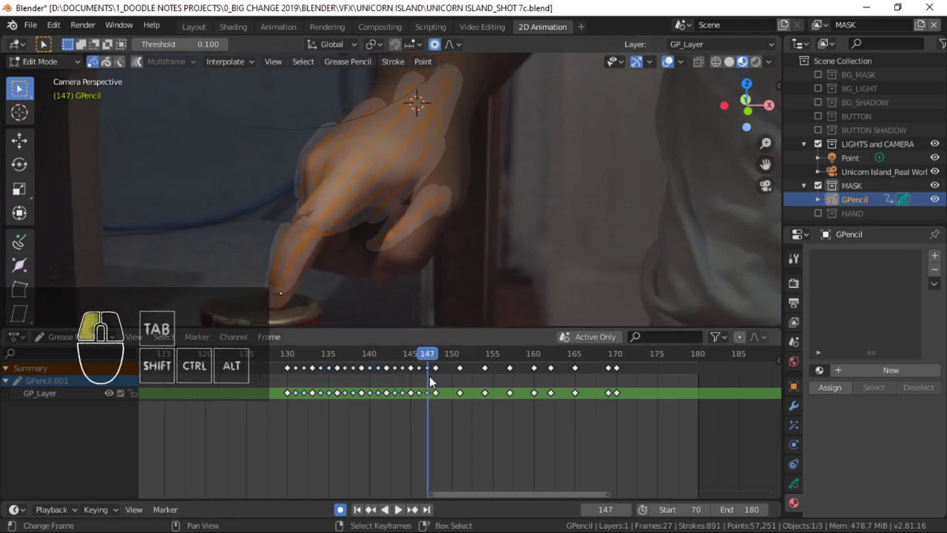
Delete the in-between keyframes at 146 and 147 from this interpolation attempt.
{"action": "left_click_drag", "start_coordinate": [429, 375], "coordinate": [425, 372]}
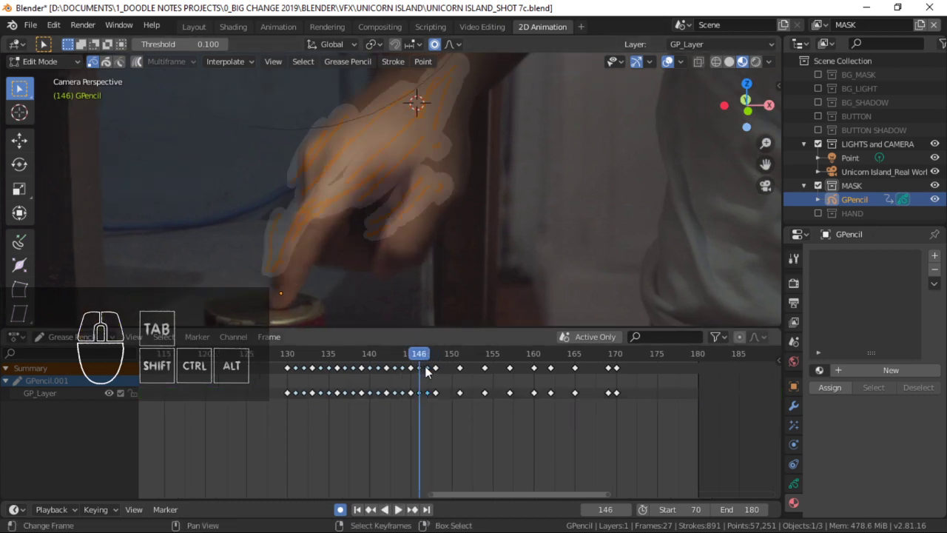
{"action": "key", "text": "x"}
{"action": "left_click", "coordinate": [429, 370]}
At frame 149, interpolate the mask as a sequence between the keyframes at 148 and 151.
{"action": "key", "text": "space"}
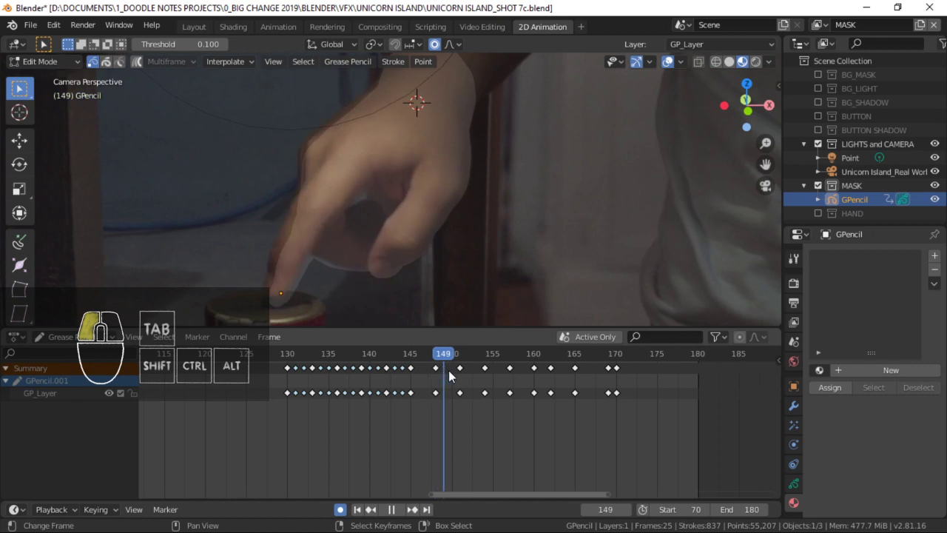
{"action": "key", "text": "Escape"}
{"action": "left_click", "coordinate": [240, 61]}
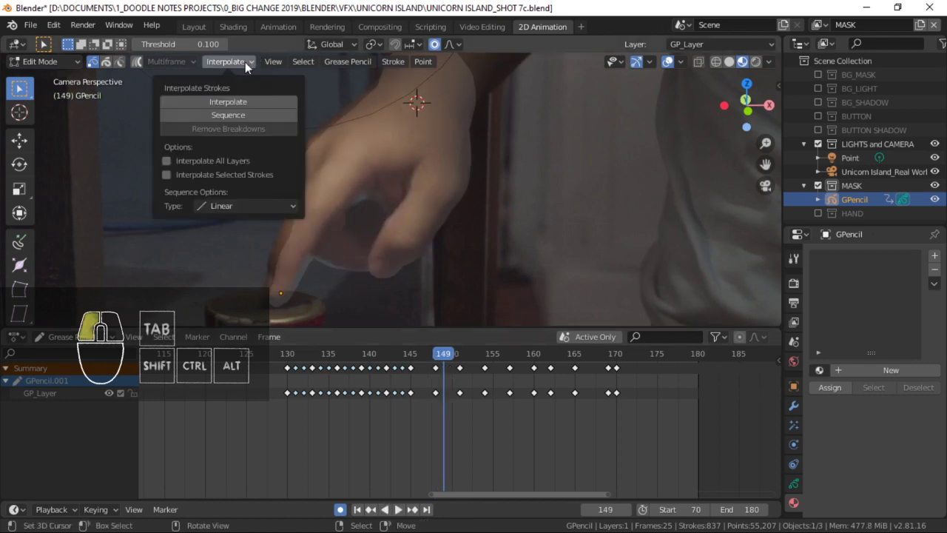
{"action": "left_click", "coordinate": [221, 116]}
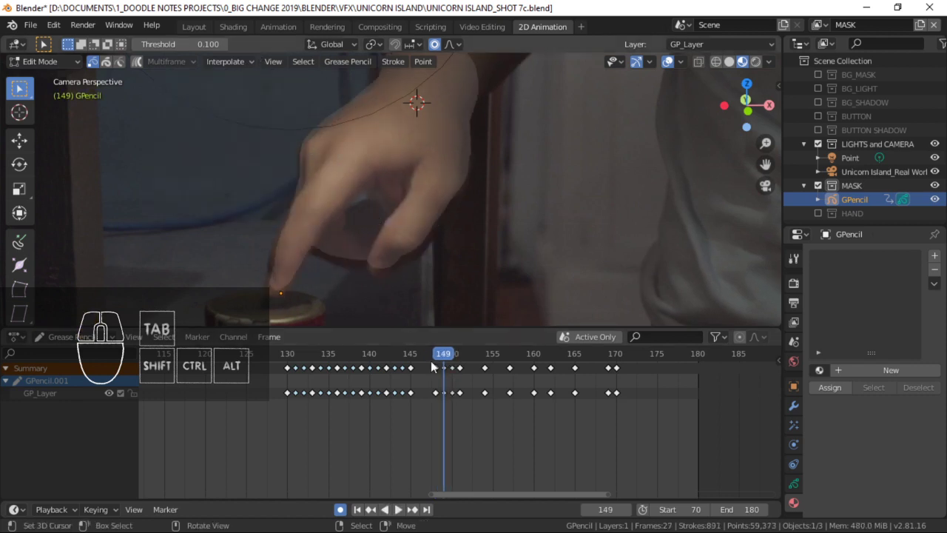
At frame 152, try to interpolate the mask sequence between the keyframes at 151 and 154, and undo it.
{"action": "left_click_drag", "start_coordinate": [415, 349], "coordinate": [472, 382]}
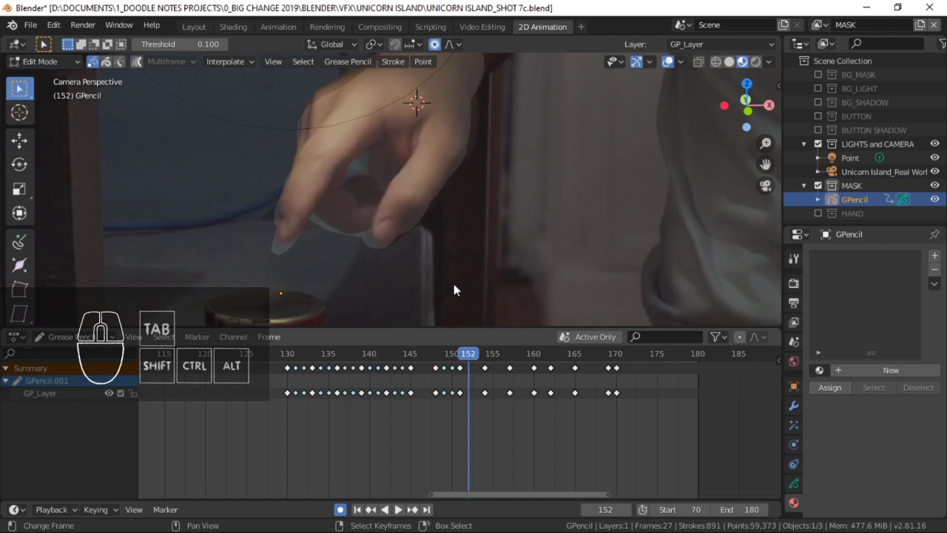
{"action": "left_click", "coordinate": [226, 61]}
{"action": "left_click", "coordinate": [235, 115]}
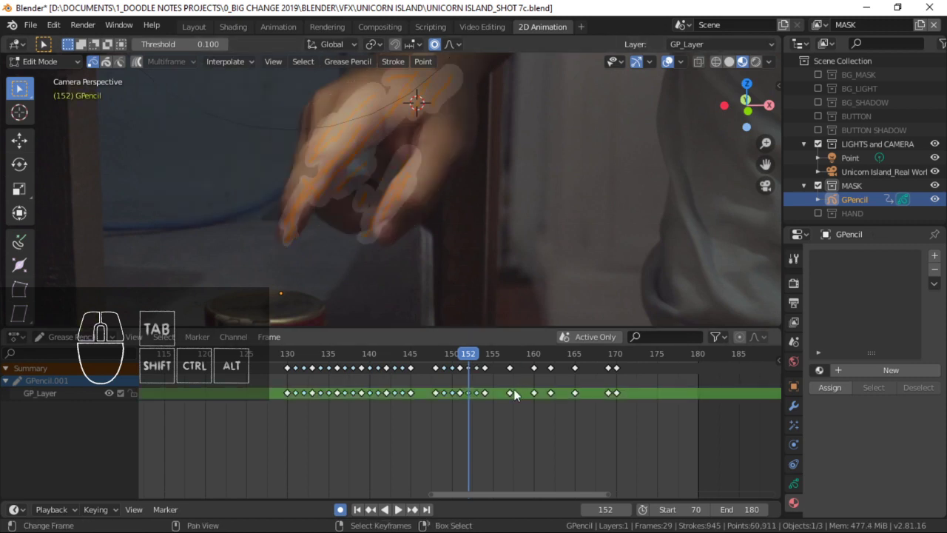
{"action": "key", "text": "ctrl+z"}
Interpolate the mask as sequences between the keyframes at 154 and 157 and between those at 157 and 160.
{"action": "mouse_move", "coordinate": [466, 381]}
{"action": "left_mouse_down"}
{"action": "mouse_move", "coordinate": [485, 384]}
{"action": "mouse_move", "coordinate": [463, 378]}
{"action": "mouse_move", "coordinate": [484, 376]}
{"action": "mouse_move", "coordinate": [458, 371]}
{"action": "mouse_move", "coordinate": [488, 372]}
{"action": "mouse_move", "coordinate": [464, 368]}
{"action": "mouse_move", "coordinate": [515, 376]}
{"action": "mouse_move", "coordinate": [484, 372]}
{"action": "mouse_move", "coordinate": [496, 374]}
{"action": "left_mouse_up"}
{"action": "left_click", "coordinate": [227, 62]}
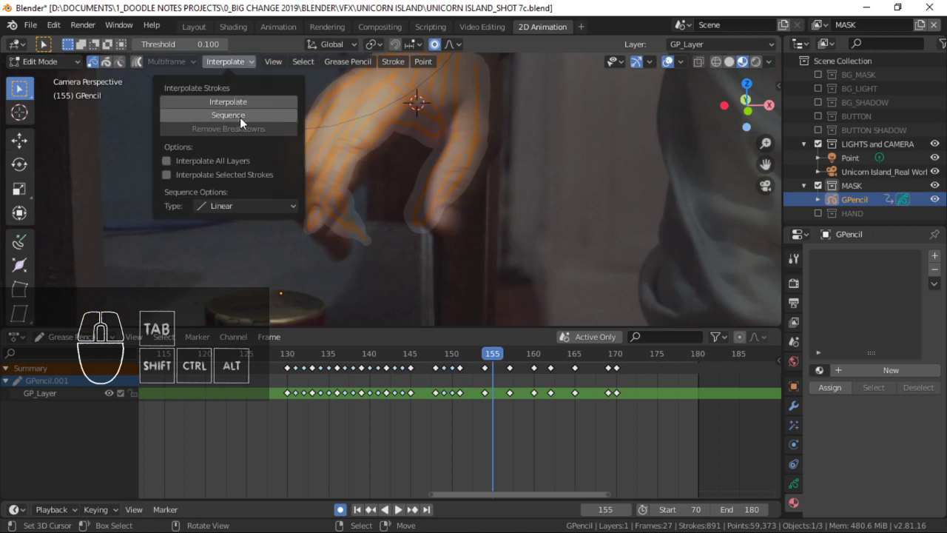
{"action": "left_click", "coordinate": [240, 117]}
{"action": "left_click", "coordinate": [489, 394]}
{"action": "left_click_drag", "start_coordinate": [489, 394], "coordinate": [521, 394]}
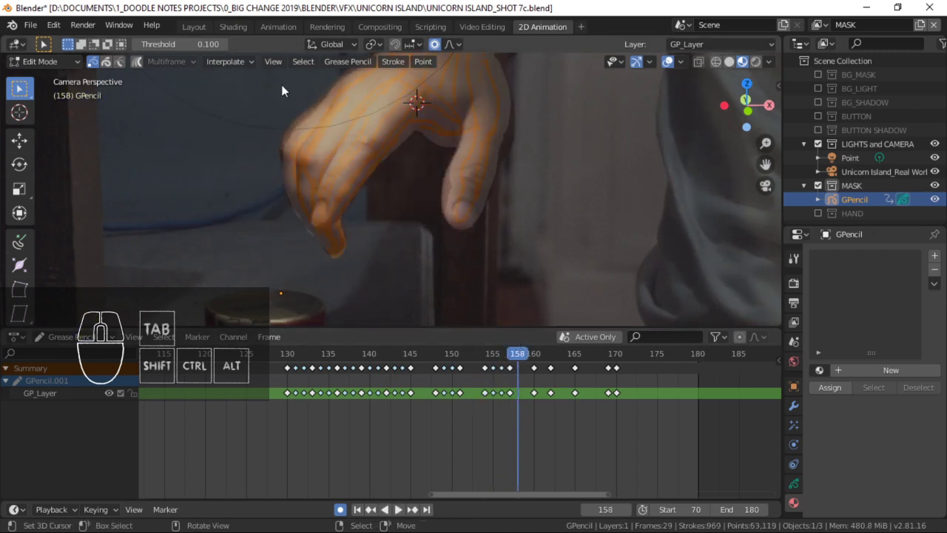
{"action": "left_click", "coordinate": [228, 62]}
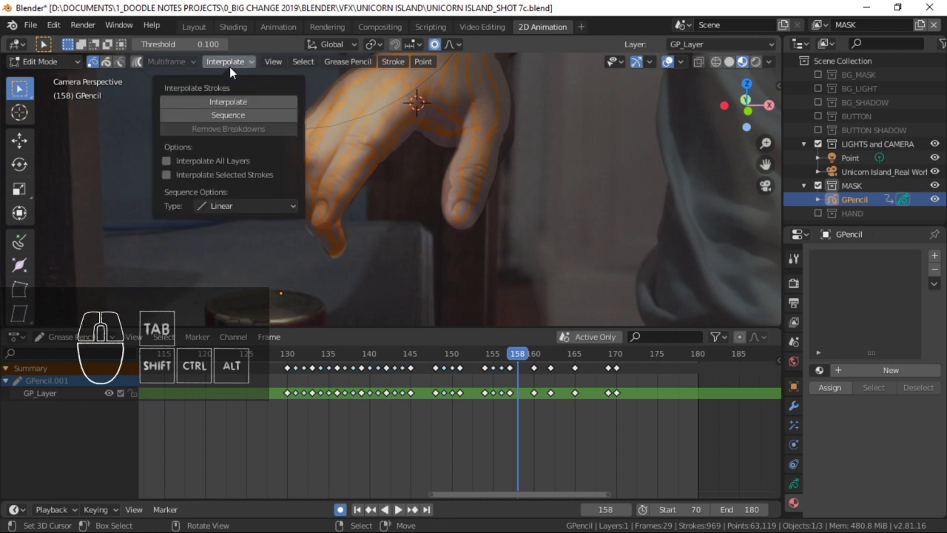
Interpolate the mask as sequences between the keyframes at 160 and 162 and between those at 162 and 165.
{"action": "left_click_drag", "start_coordinate": [543, 378], "coordinate": [543, 378]}
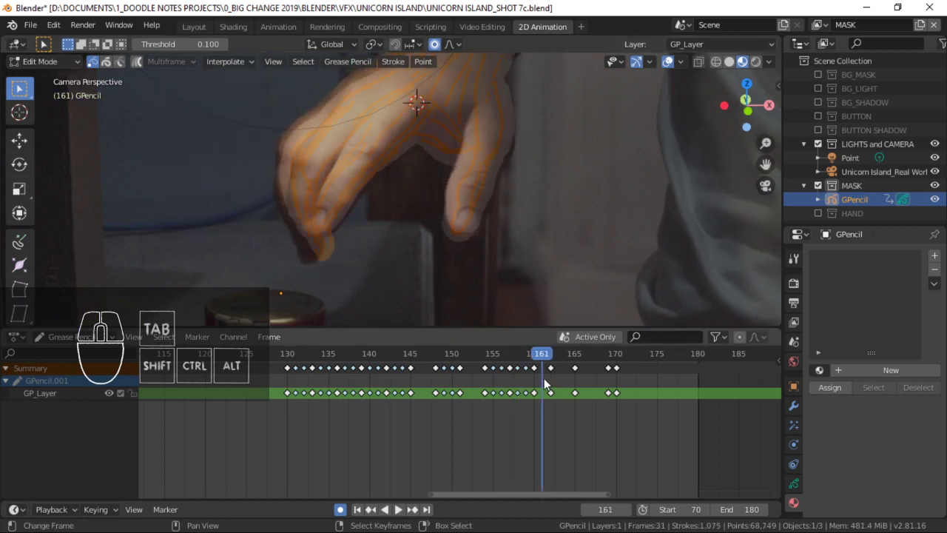
{"action": "left_click", "coordinate": [240, 63]}
{"action": "left_click", "coordinate": [219, 118]}
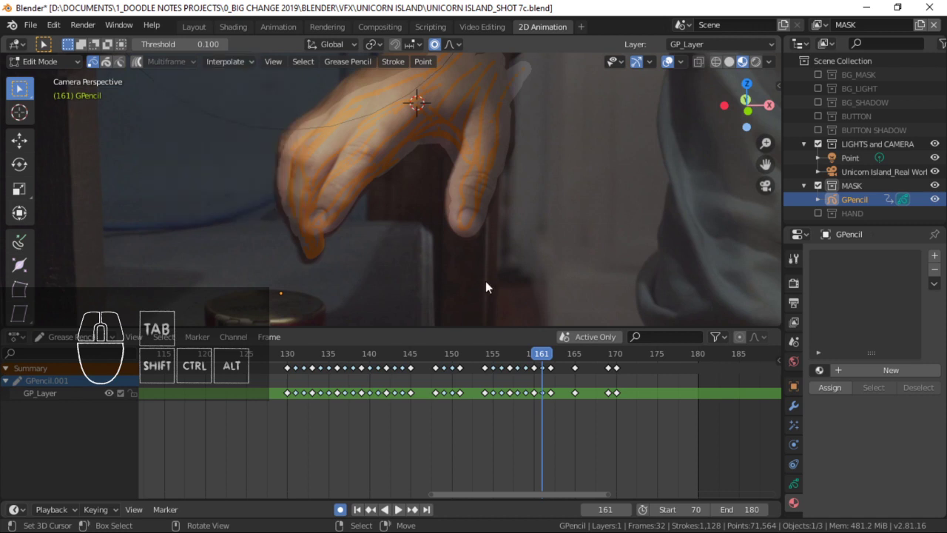
{"action": "key", "text": "Right"}
{"action": "key", "text": "Right"}
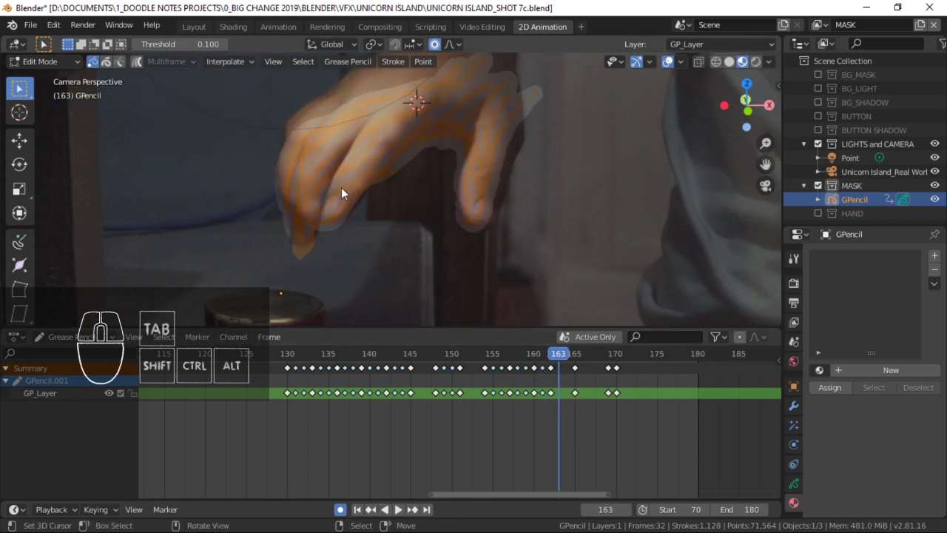
{"action": "left_click", "coordinate": [231, 61]}
{"action": "left_click", "coordinate": [230, 115]}
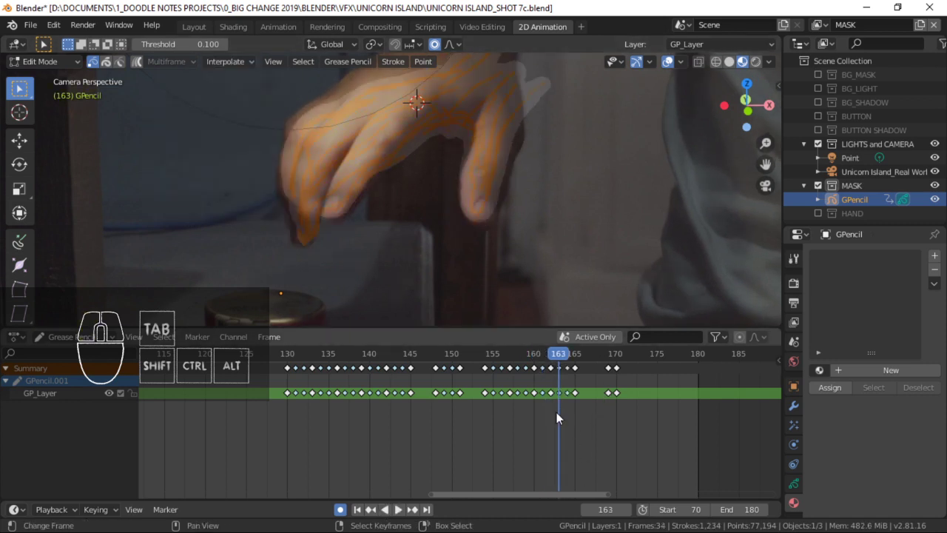
At frame 167, try to interpolate the sequence between the keyframes at 165 and 169, undo it, and scrub back to frame 163.
{"action": "left_click_drag", "start_coordinate": [557, 413], "coordinate": [592, 411]}
{"action": "left_click", "coordinate": [230, 62]}
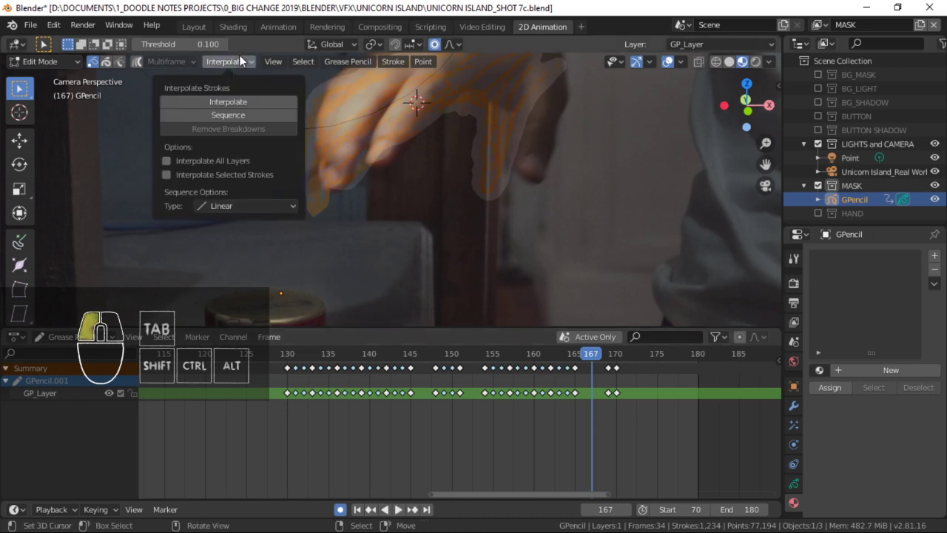
{"action": "left_click", "coordinate": [231, 116]}
{"action": "key", "text": "ctrl+z"}
{"action": "mouse_move", "coordinate": [575, 380]}
{"action": "left_mouse_down"}
{"action": "mouse_move", "coordinate": [616, 381]}
{"action": "mouse_move", "coordinate": [561, 376]}
{"action": "left_mouse_up"}
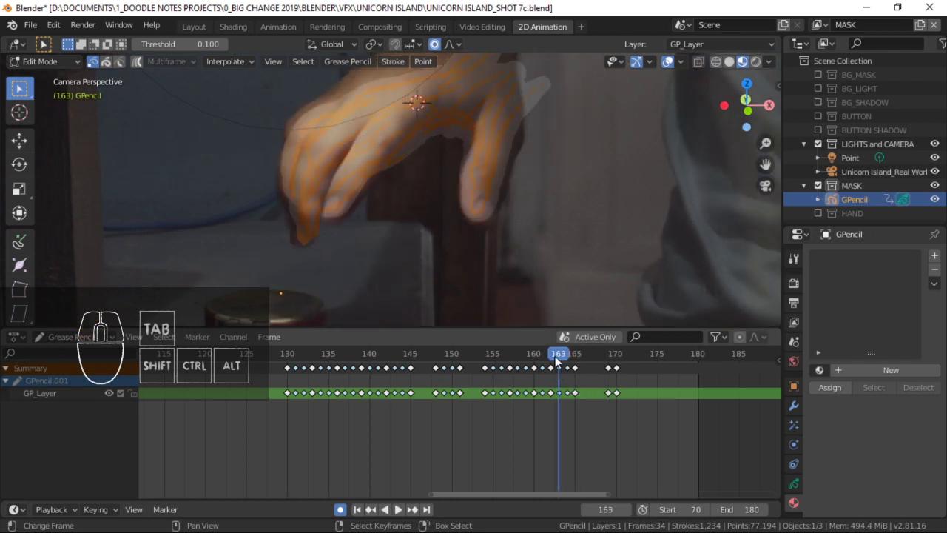
Play the mask animation from frame 130, and at frame 146 rotate and move the whole mask onto the pointing hand.
{"action": "left_click_drag", "start_coordinate": [558, 360], "coordinate": [287, 413]}
{"action": "key", "text": "space"}
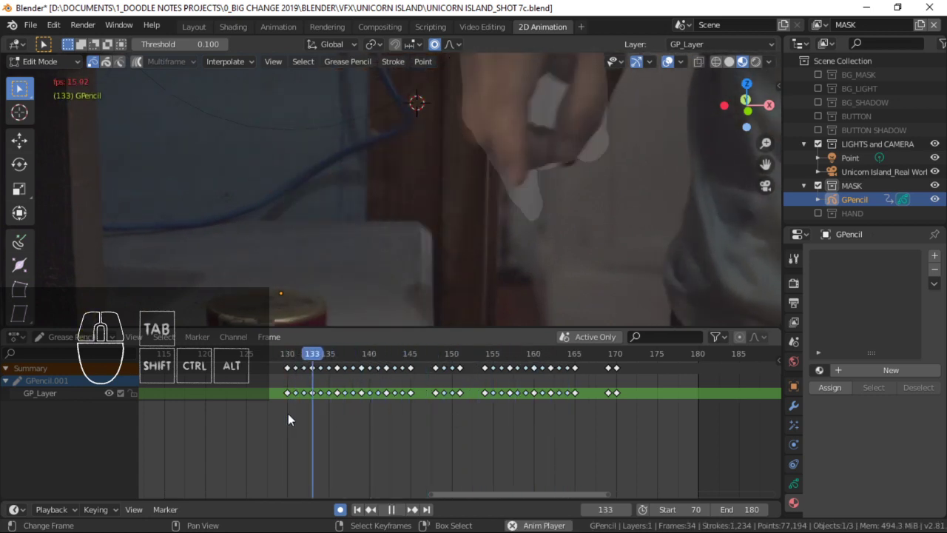
{"action": "left_click_drag", "start_coordinate": [413, 393], "coordinate": [418, 392]}
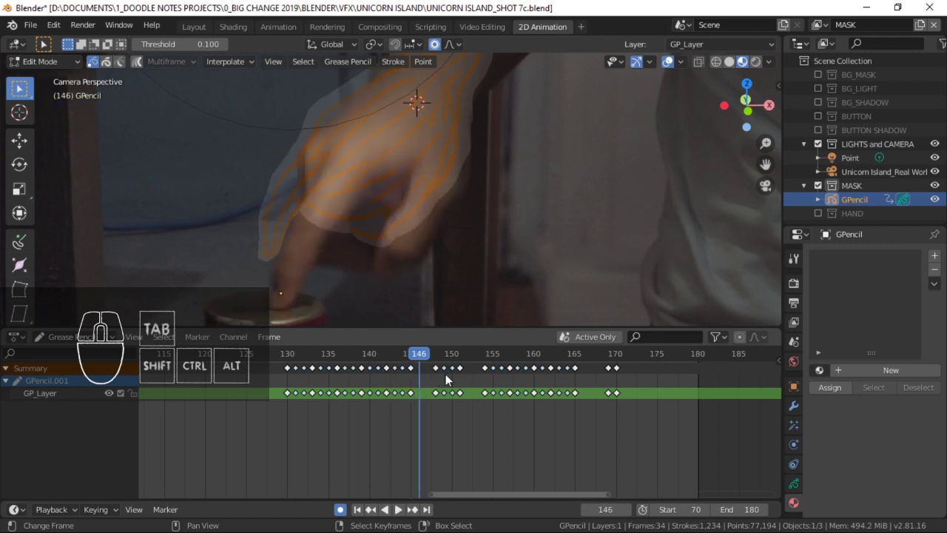
{"action": "key", "text": "g"}
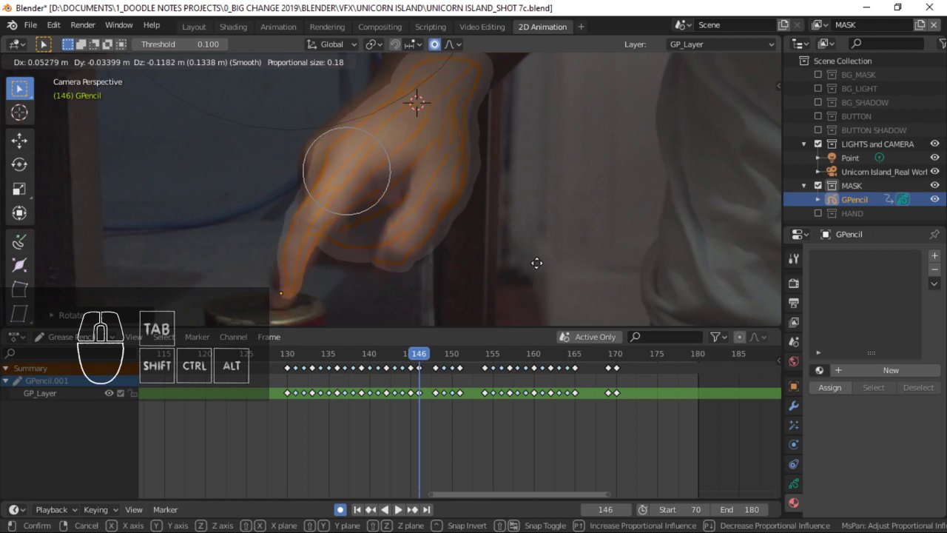
{"action": "left_click", "coordinate": [534, 266]}
Select the mask points at the index fingertip on frame 146 and try rotating and moving them.
{"action": "middle_click_drag", "start_coordinate": [301, 289], "coordinate": [318, 249], "text": "ctrl"}
{"action": "middle_click_drag", "start_coordinate": [318, 249], "coordinate": [433, 167], "text": "shift"}
{"action": "middle_click_drag", "start_coordinate": [411, 221], "coordinate": [401, 188], "text": "ctrl"}
{"action": "key", "text": "alt+a"}
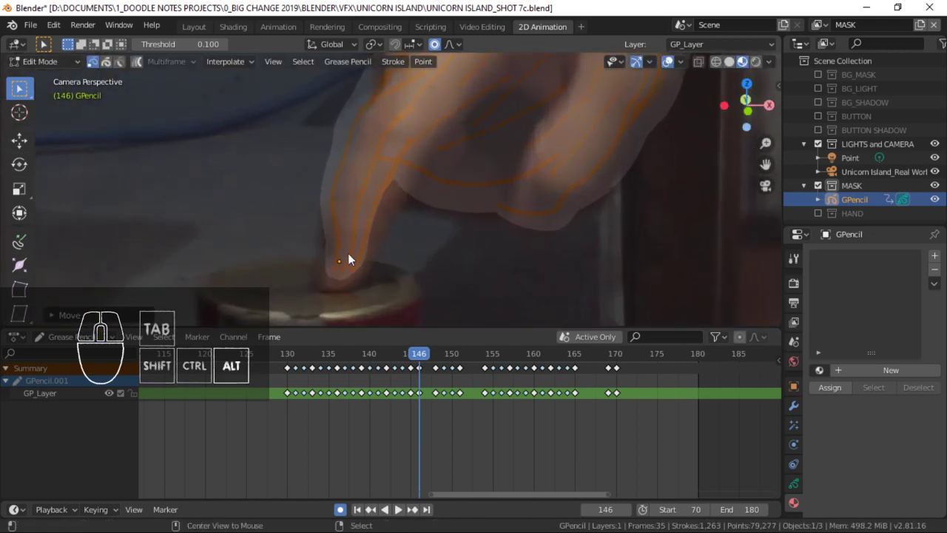
{"action": "key", "text": "c"}
{"action": "left_click_drag", "start_coordinate": [347, 266], "coordinate": [372, 265]}
{"action": "right_click", "coordinate": [372, 265]}
{"action": "key", "text": "g"}
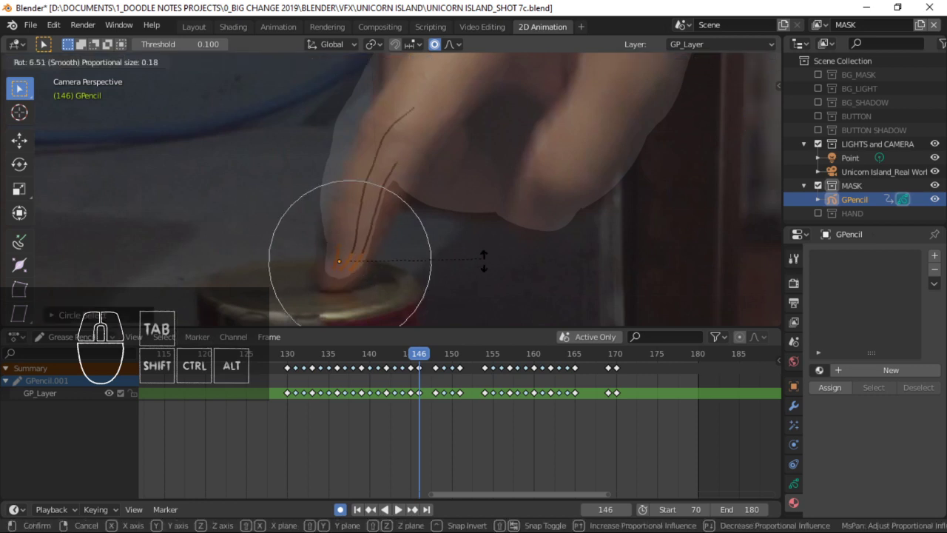
{"action": "right_click", "coordinate": [471, 256]}
{"action": "key", "text": "g"}
{"action": "right_click", "coordinate": [467, 262]}
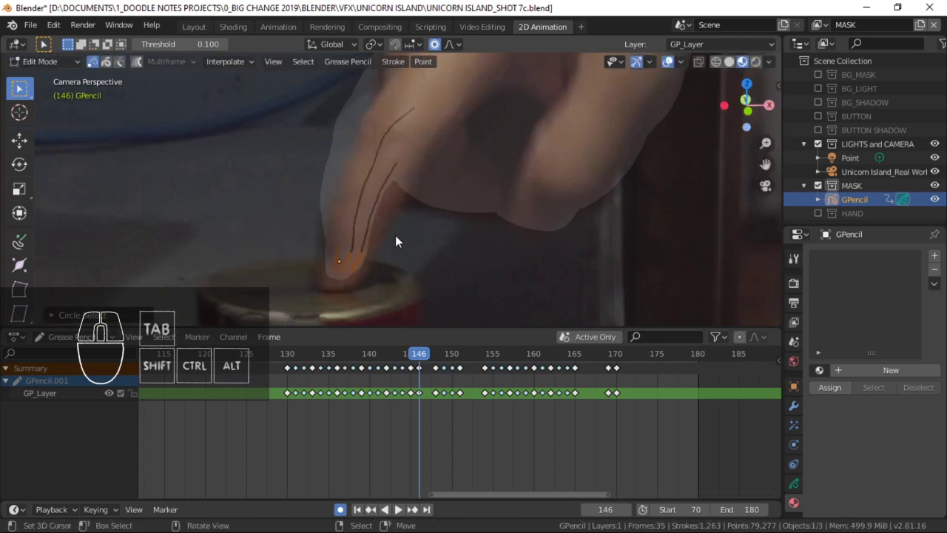
Try moving and rotating the fingertip points down to the can and reshaping the finger's outer edge, and undo these changes.
{"action": "left_click", "coordinate": [341, 178], "text": "shift"}
{"action": "key", "text": "g"}
{"action": "left_click", "coordinate": [385, 245]}
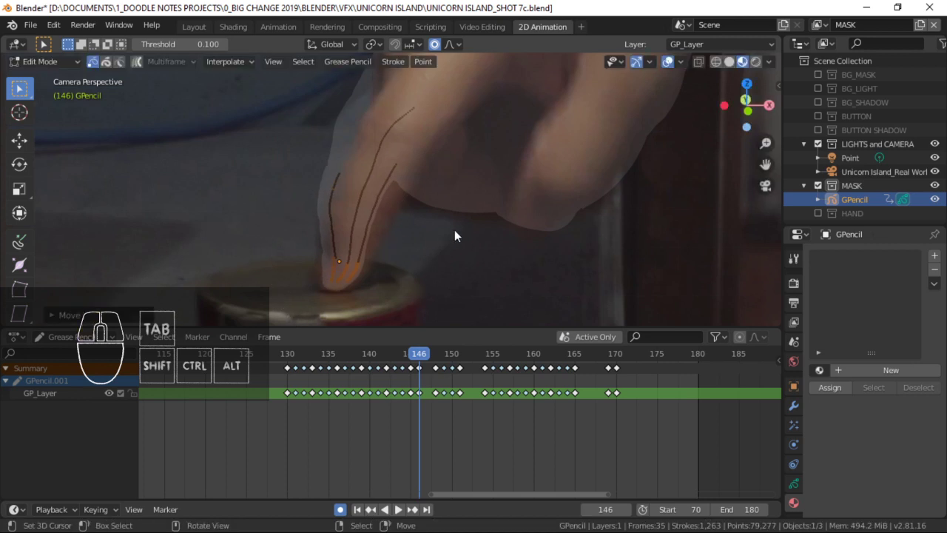
{"action": "key", "text": "r"}
{"action": "left_click", "coordinate": [482, 242]}
{"action": "key", "text": "g"}
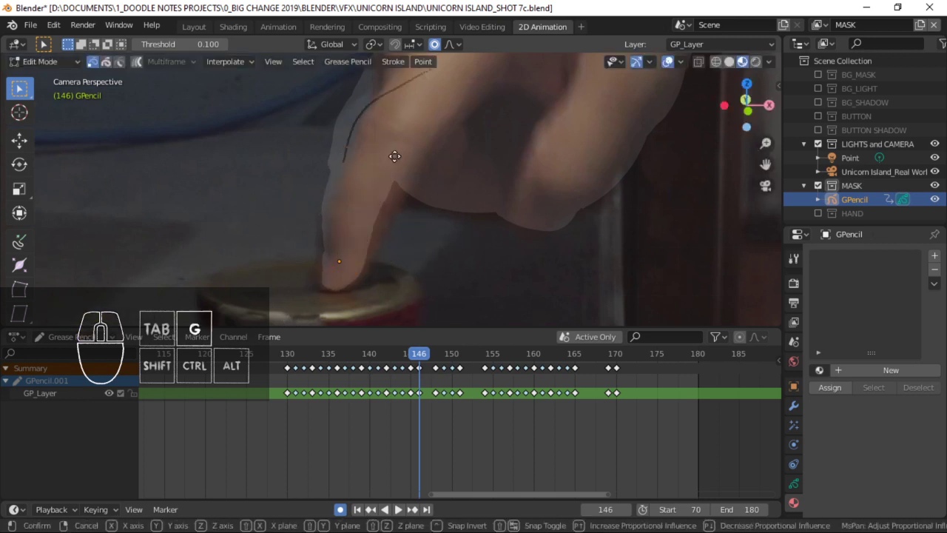
{"action": "left_click", "coordinate": [404, 164]}
{"action": "key", "text": "ctrl+z"}
{"action": "key", "text": "ctrl+z"}
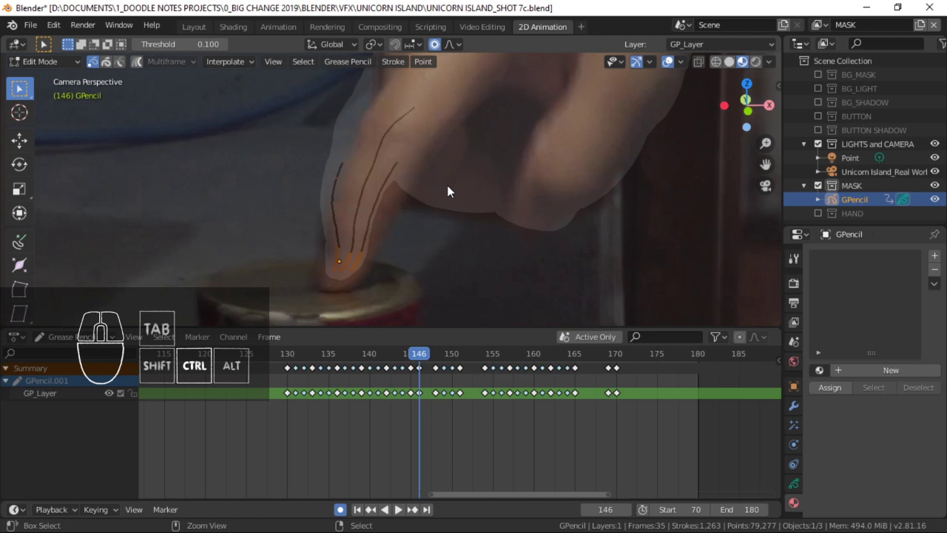
Hide the mask layer to inspect the finger underneath, show it again, and examine the whole hand over the can.
{"action": "left_click", "coordinate": [453, 44]}
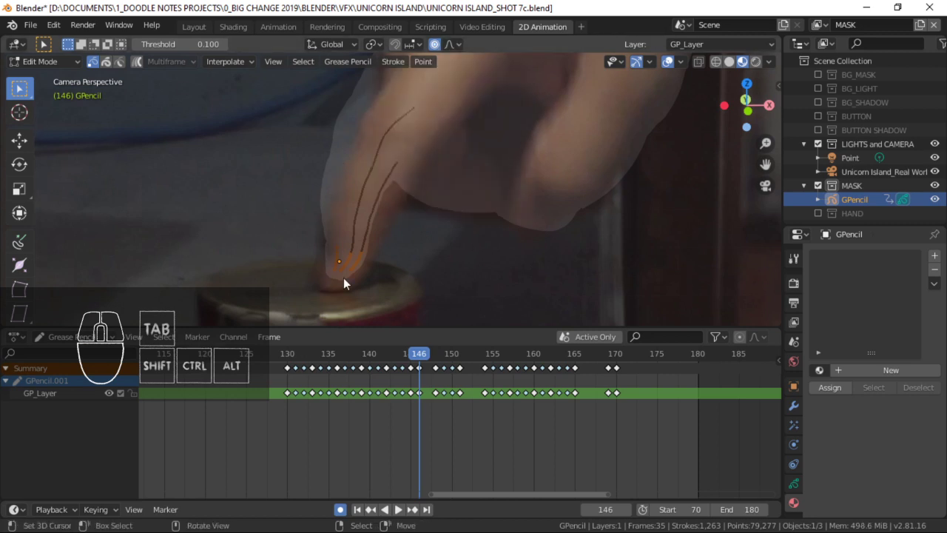
{"action": "key", "text": "h"}
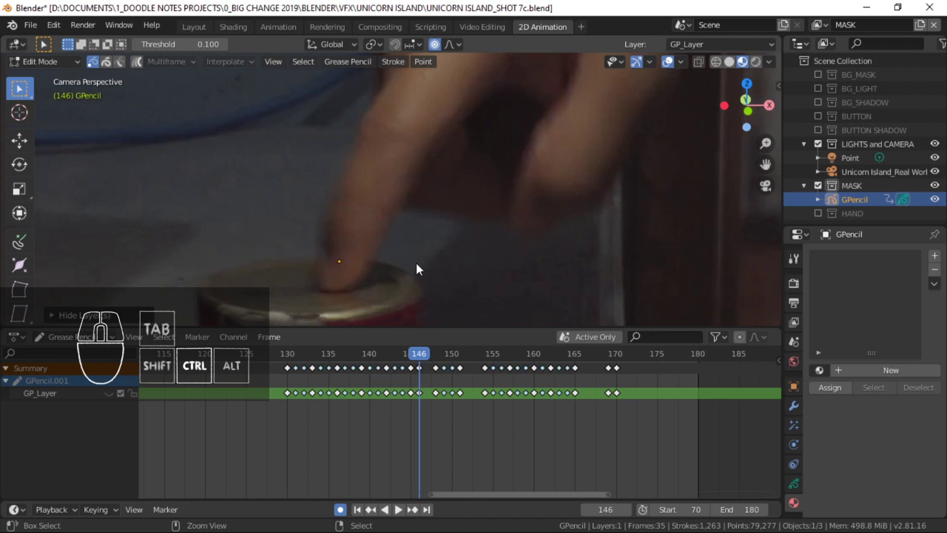
{"action": "key", "text": "alt+h"}
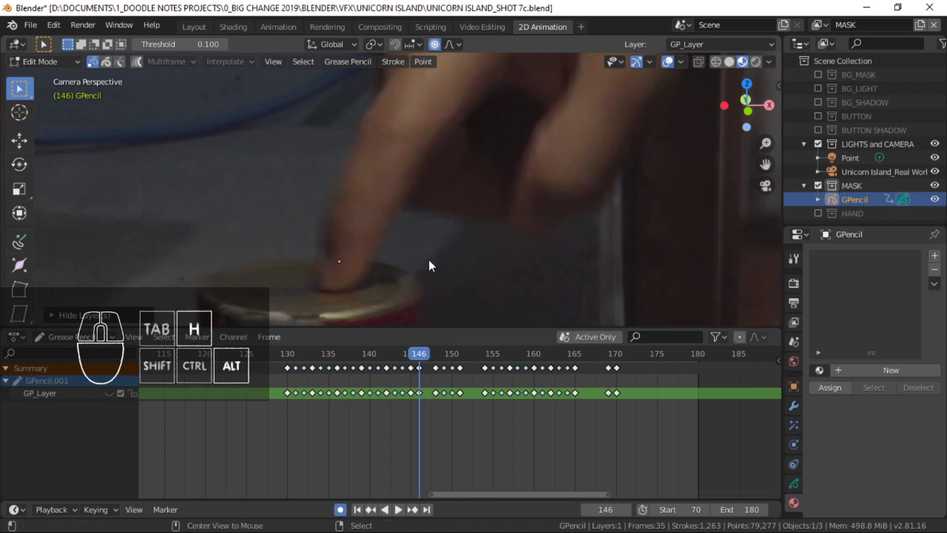
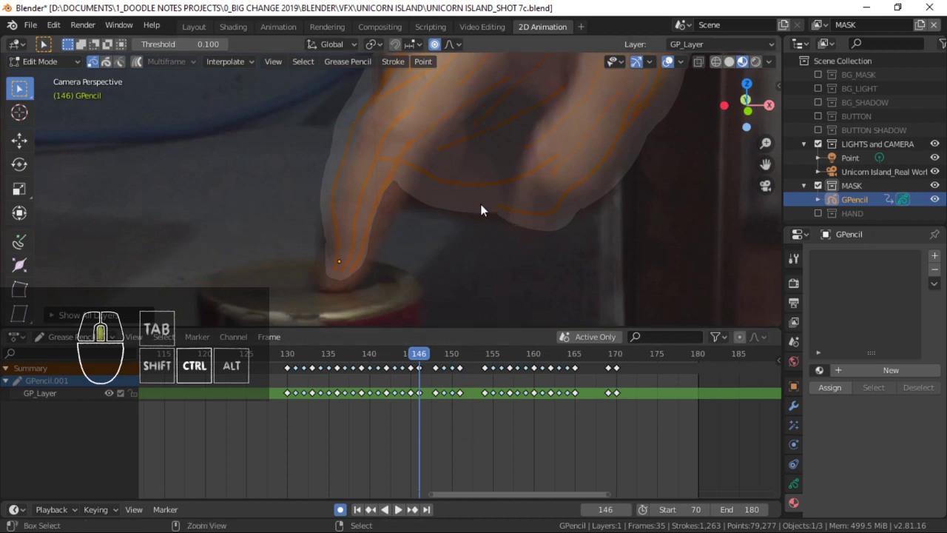
{"action": "mouse_move", "coordinate": [481, 211]}
{"action": "middle_mouse_down", "text": "ctrl"}
{"action": "mouse_move", "coordinate": [442, 269]}
{"action": "mouse_move", "coordinate": [485, 199]}
{"action": "middle_mouse_up", "text": "ctrl"}
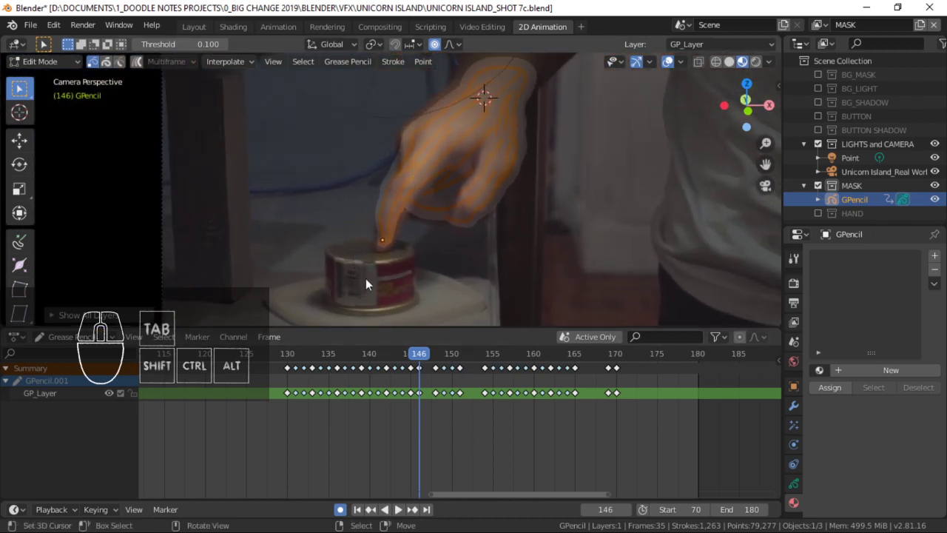
{"action": "middle_click_drag", "start_coordinate": [417, 273], "coordinate": [399, 249], "text": "shift"}
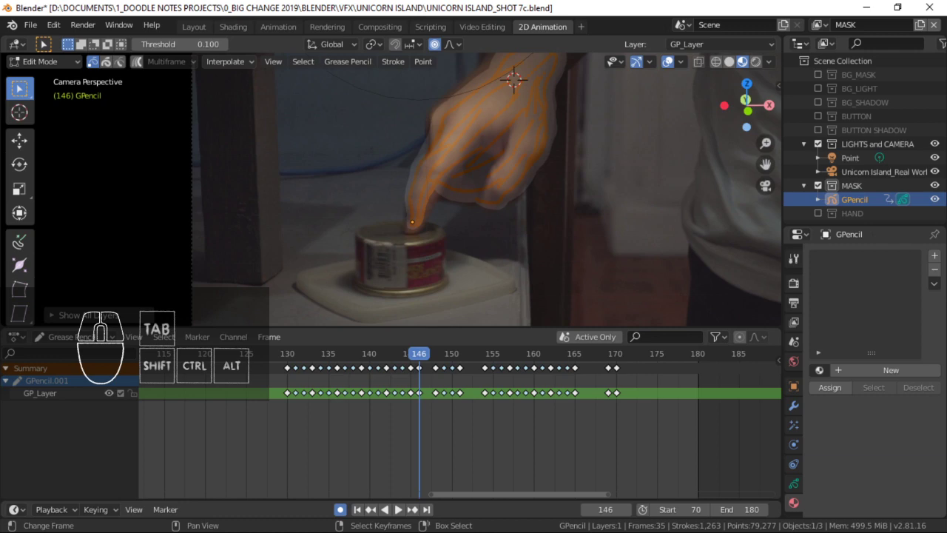
Switch to File Explorer, open SHOT 7b_0001-0180.mp4 in VLC, and play it from the start until the hand presses the button.
{"action": "key", "text": "alt+Tab"}
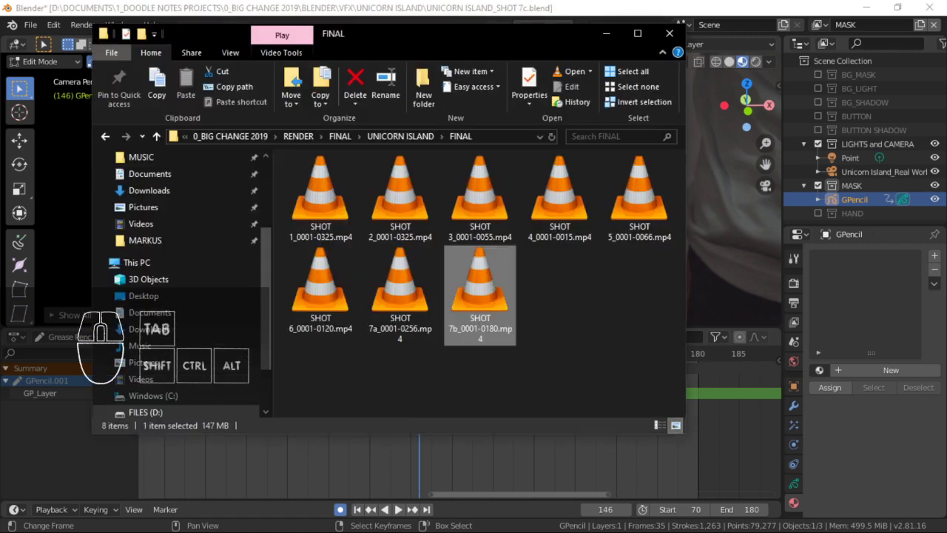
{"action": "double_click", "coordinate": [489, 270]}
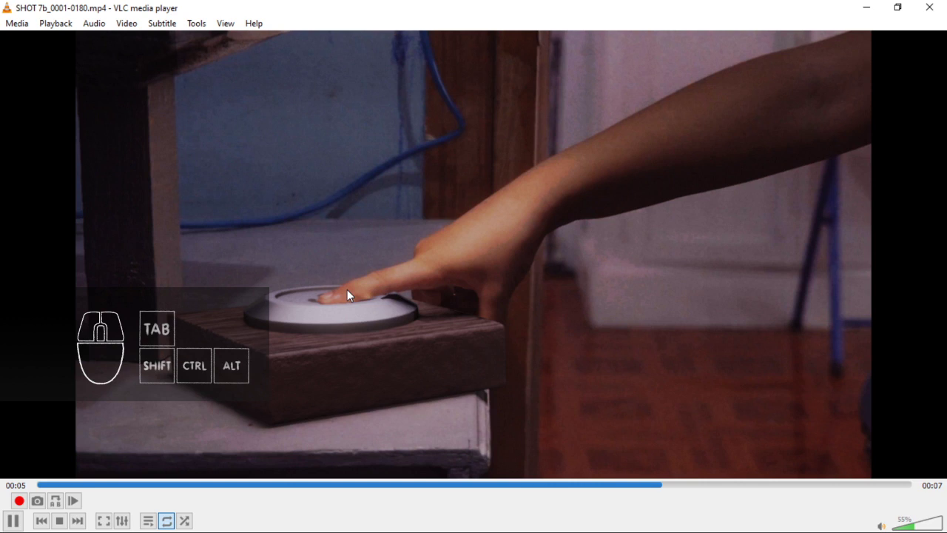
{"action": "key", "text": "space"}
{"action": "left_click_drag", "start_coordinate": [278, 485], "coordinate": [3, 488]}
{"action": "key", "text": "space"}
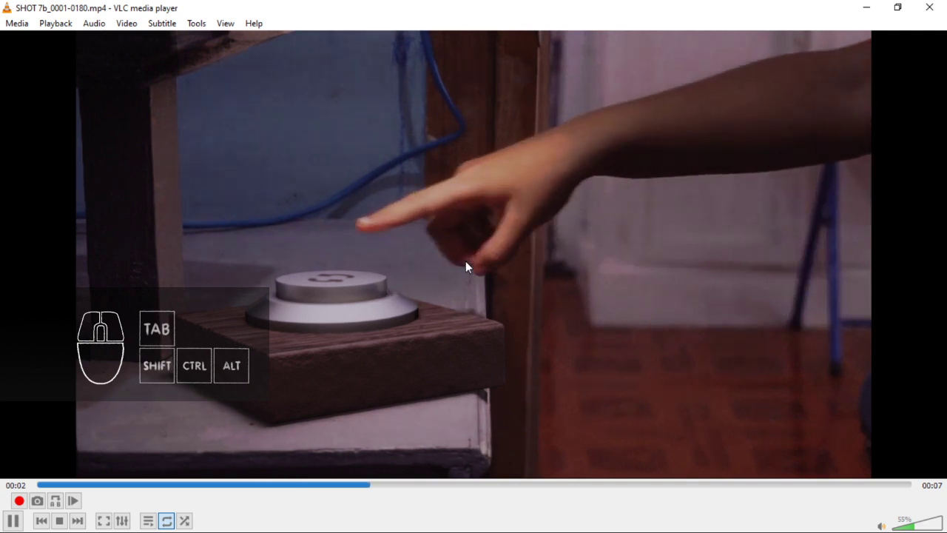
{"action": "key", "text": "space"}
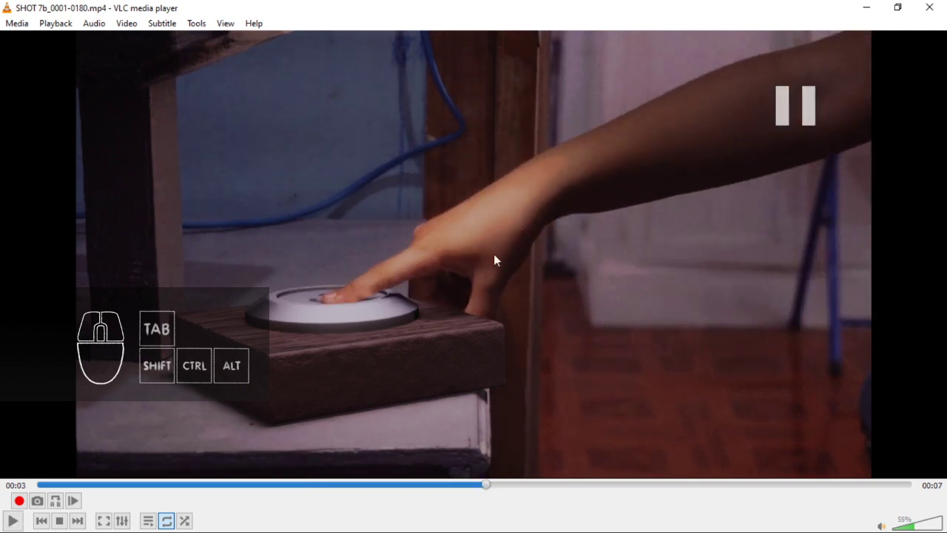
Replay the button press in the rendered shot a few times, close VLC, and return to Blender.
{"action": "left_click", "coordinate": [344, 484]}
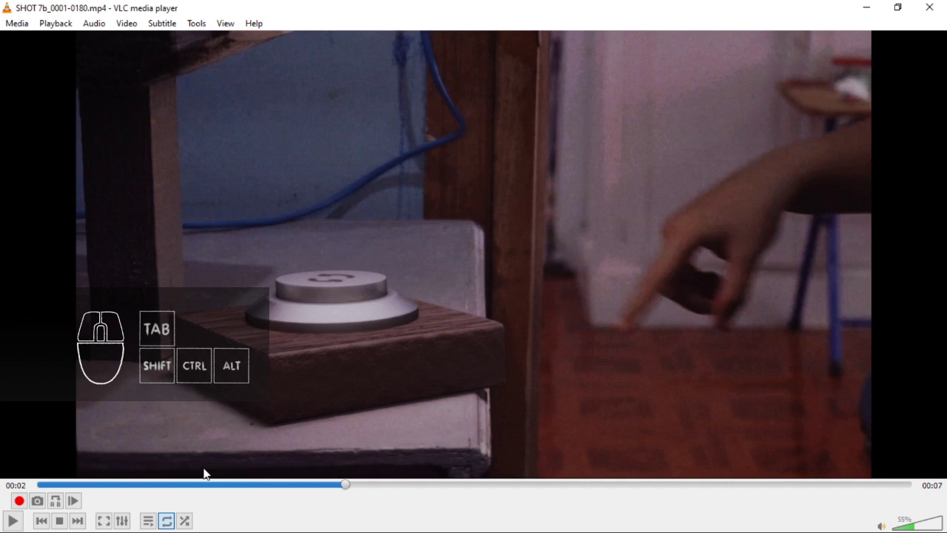
{"action": "key", "text": "space"}
{"action": "key", "text": "space"}
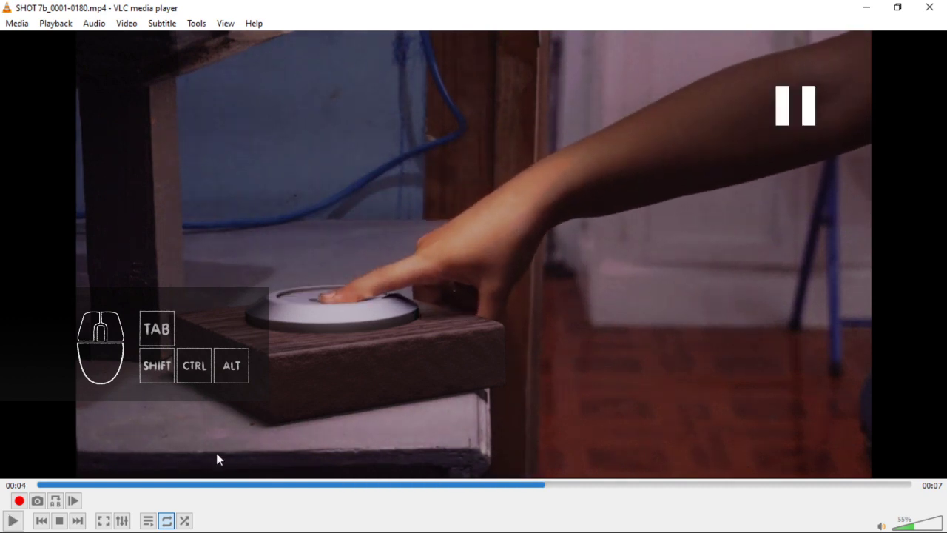
{"action": "left_click", "coordinate": [210, 485]}
{"action": "key", "text": "space"}
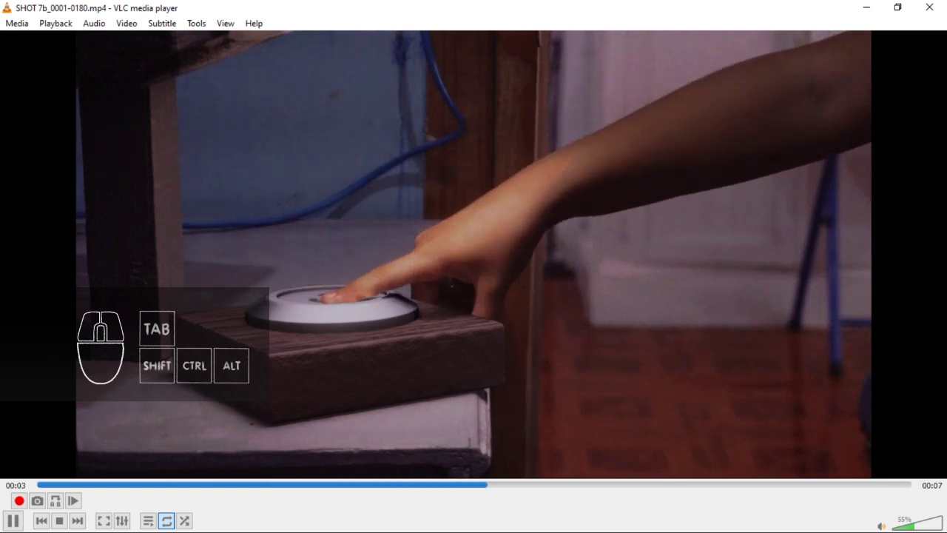
{"action": "key", "text": "space"}
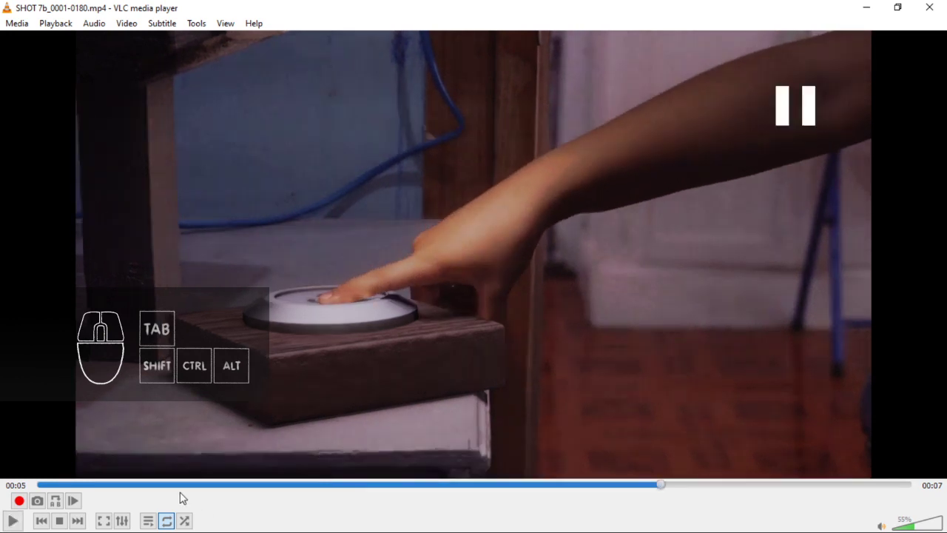
{"action": "left_click", "coordinate": [185, 485]}
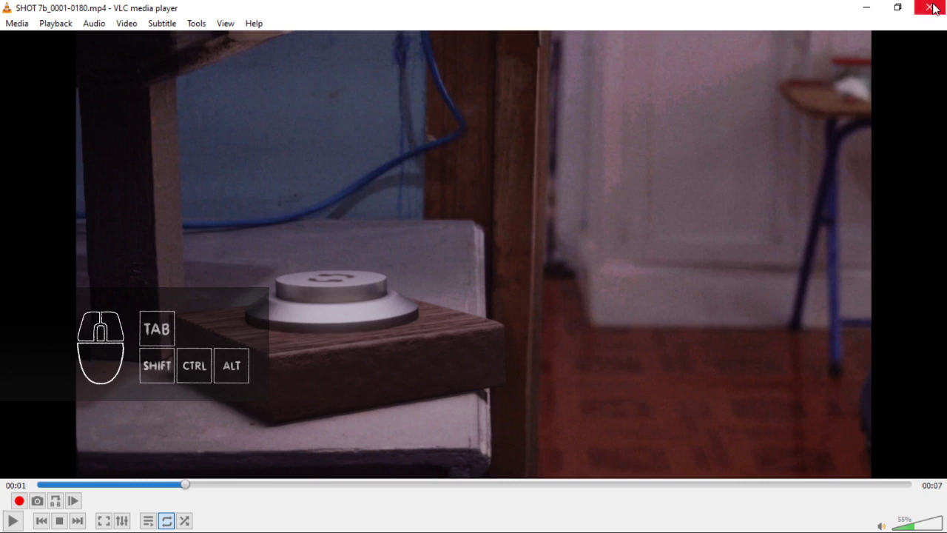
{"action": "left_click", "coordinate": [930, 7]}
{"action": "left_click", "coordinate": [503, 7]}
Save UNICORN ISLAND_SHOT 7c.blend.
{"action": "scroll", "coordinate": [449, 227], "scroll_direction": "up", "scroll_amount": 1}
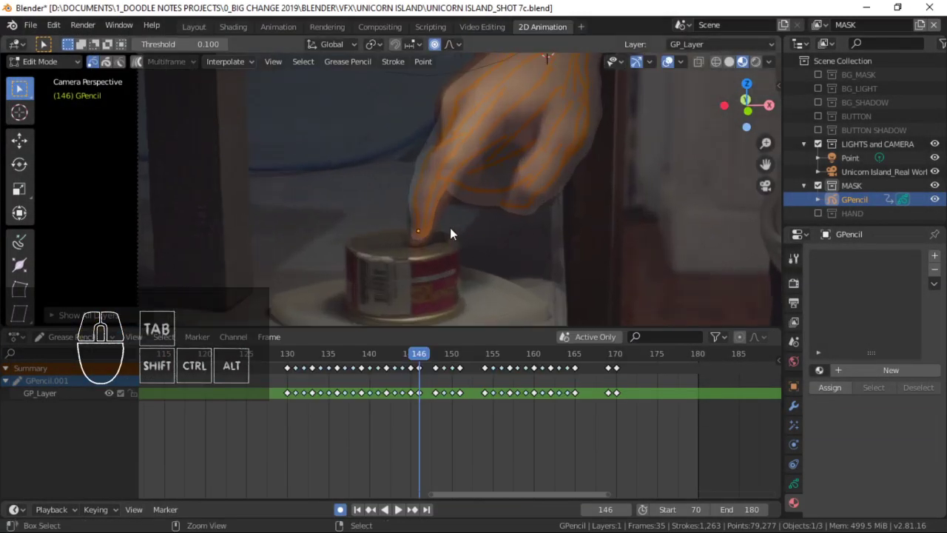
{"action": "key", "text": "ctrl+s"}
{"action": "scroll", "coordinate": [496, 237], "scroll_direction": "up", "scroll_amount": 1}
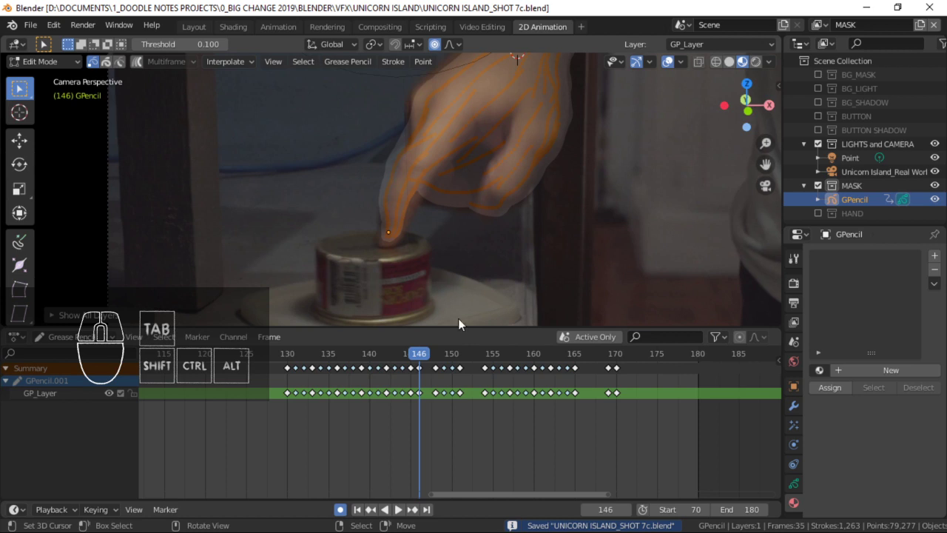
At frame 146, select only the mask's index fingertip points, then rotate and move them down onto the real fingertip.
{"action": "mouse_move", "coordinate": [423, 382]}
{"action": "left_mouse_down"}
{"action": "mouse_move", "coordinate": [403, 381]}
{"action": "mouse_move", "coordinate": [427, 380]}
{"action": "mouse_move", "coordinate": [407, 380]}
{"action": "mouse_move", "coordinate": [420, 385]}
{"action": "left_mouse_up"}
{"action": "scroll", "coordinate": [420, 392], "scroll_direction": "up", "scroll_amount": 5}
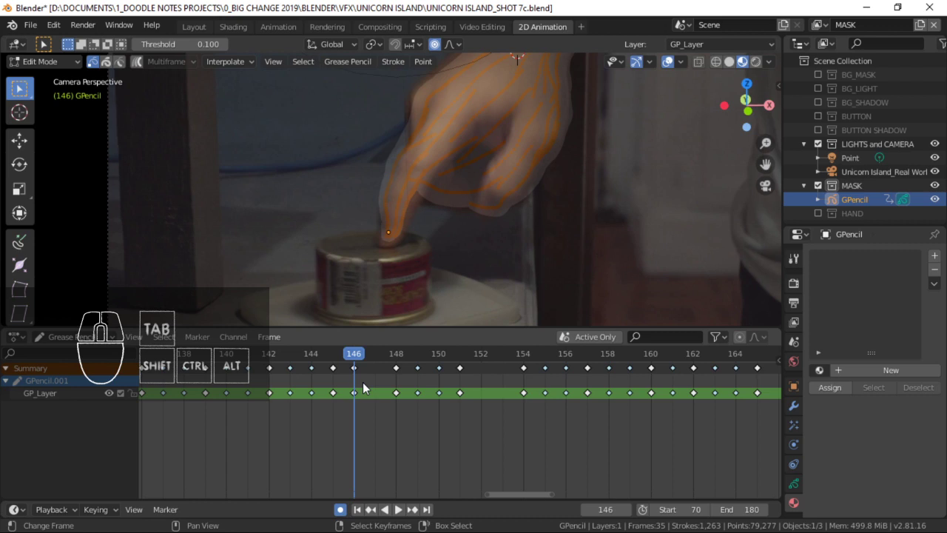
{"action": "scroll", "coordinate": [391, 214], "scroll_direction": "up", "scroll_amount": 3}
{"action": "key", "text": "alt+a"}
{"action": "key", "text": "x"}
{"action": "key", "text": "Escape"}
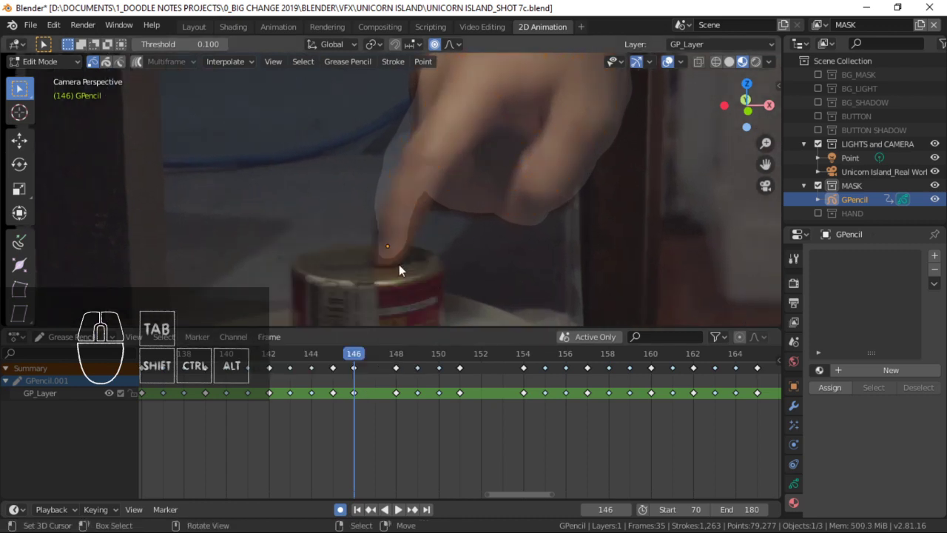
{"action": "key", "text": "c"}
{"action": "left_click", "coordinate": [386, 260]}
{"action": "right_click", "coordinate": [385, 259]}
{"action": "key", "text": "r"}
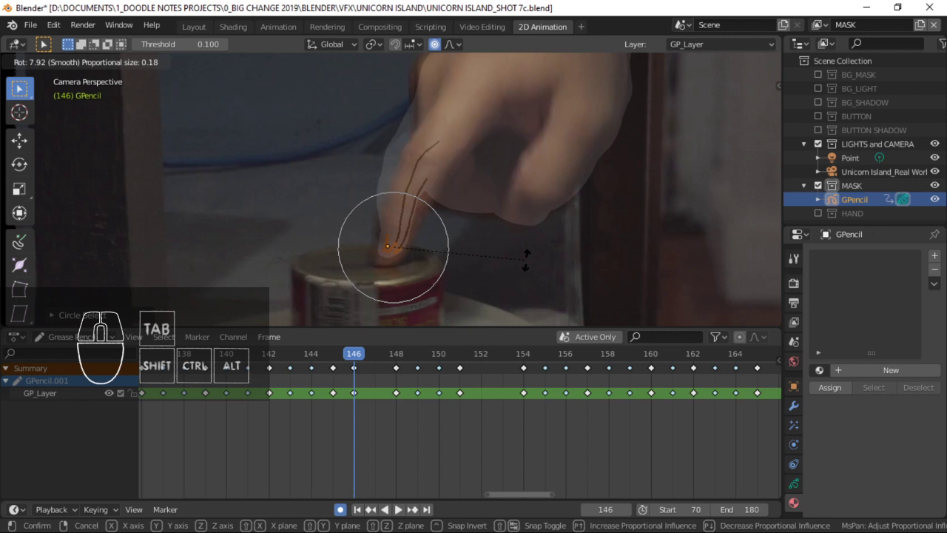
{"action": "key", "text": "g"}
{"action": "left_click", "coordinate": [518, 274]}
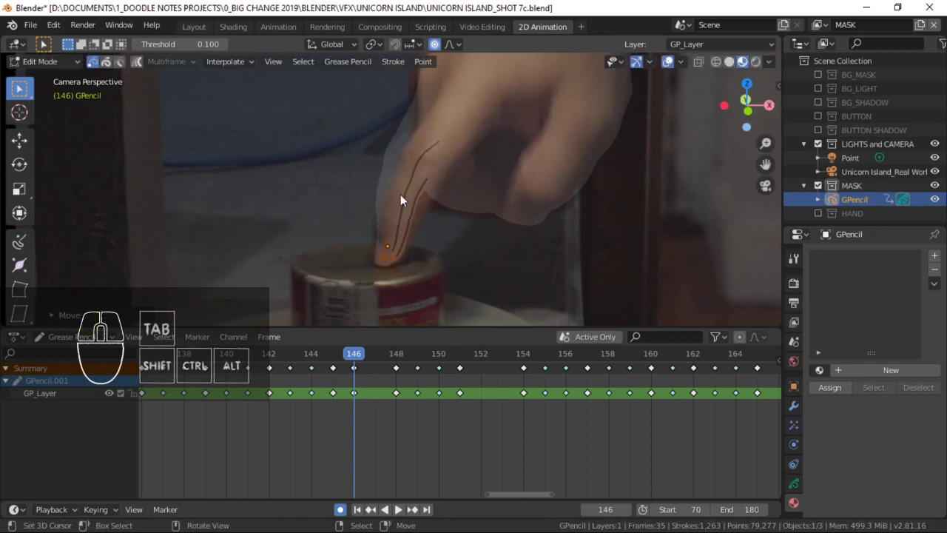
At frame 146, move the mask points along both sides of the index finger to fit the real finger's contour.
{"action": "key", "text": "g"}
{"action": "left_click", "coordinate": [380, 197]}
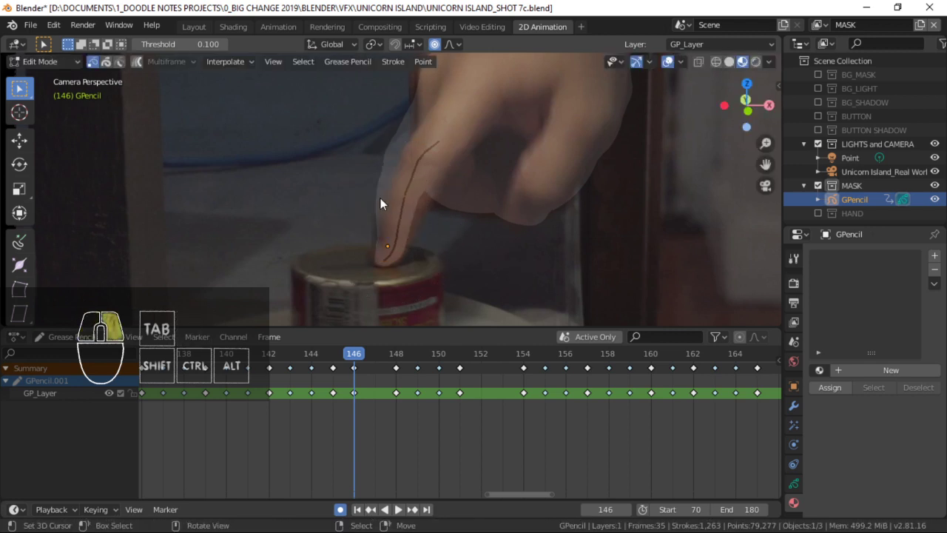
{"action": "key", "text": "g"}
{"action": "left_click", "coordinate": [404, 142]}
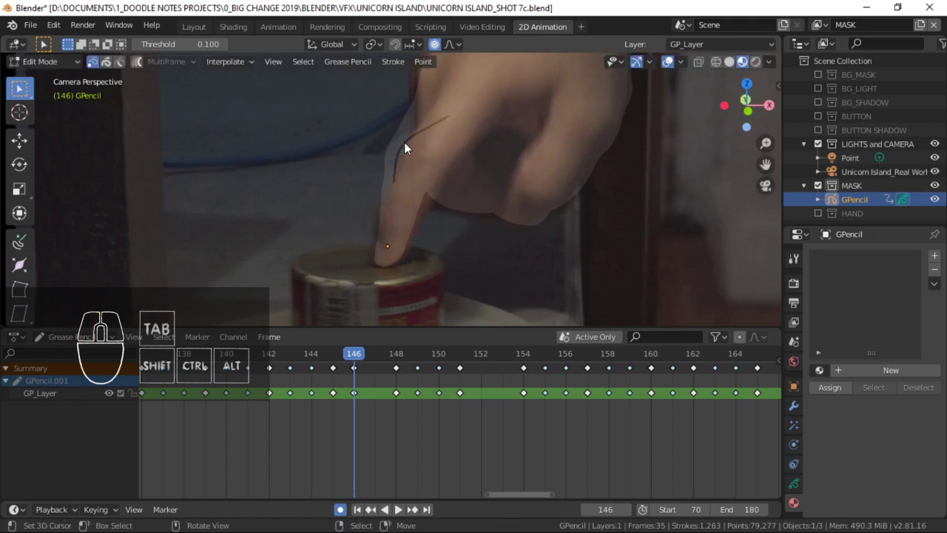
{"action": "key", "text": "g"}
{"action": "left_click", "coordinate": [422, 162]}
{"action": "key", "text": "g"}
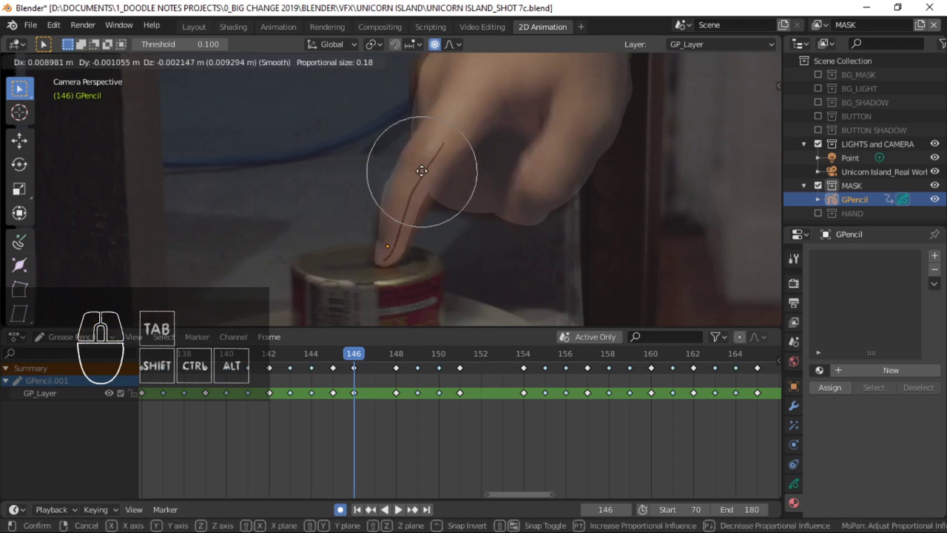
{"action": "left_click", "coordinate": [423, 173]}
{"action": "key", "text": "g"}
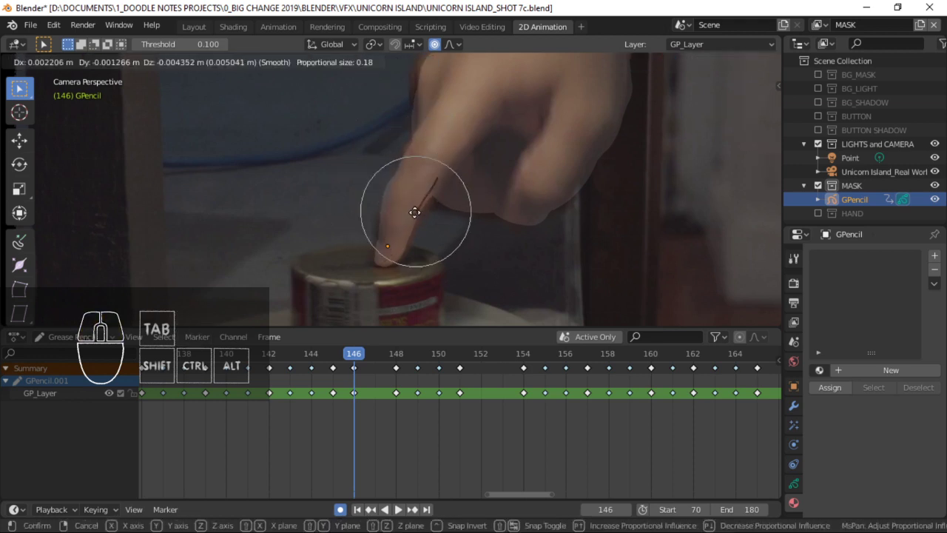
{"action": "right_click", "coordinate": [415, 215]}
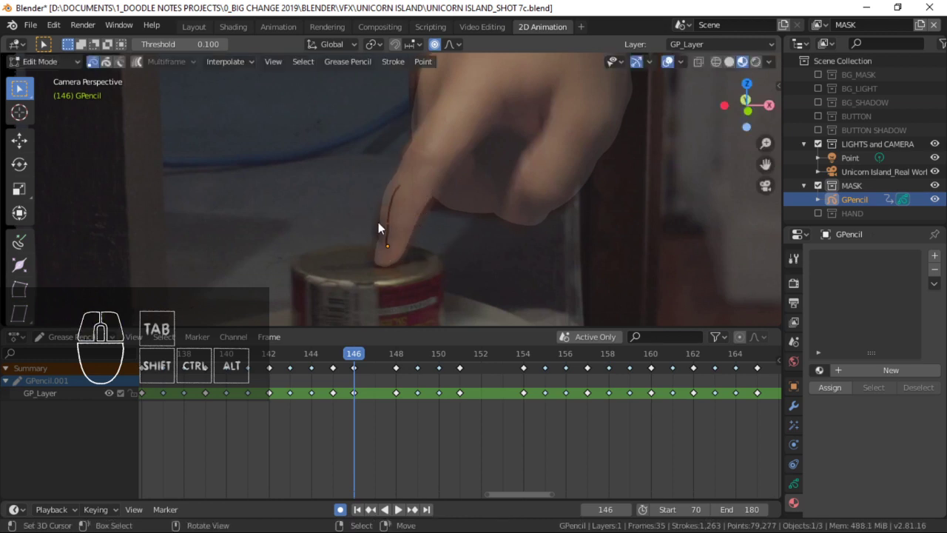
Nudge the mask points along the left edge of the index finger's last joint to follow the real outline.
{"action": "key", "text": "r"}
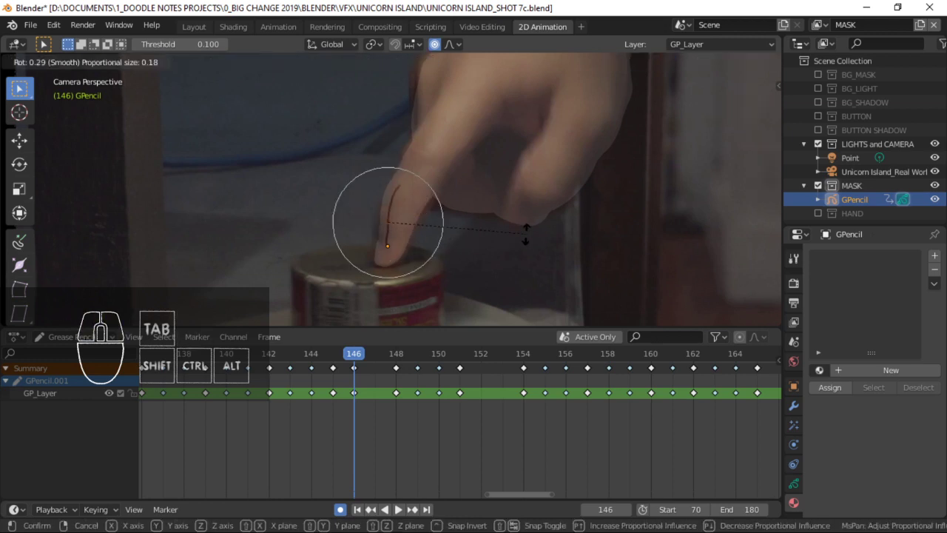
{"action": "right_click", "coordinate": [528, 241]}
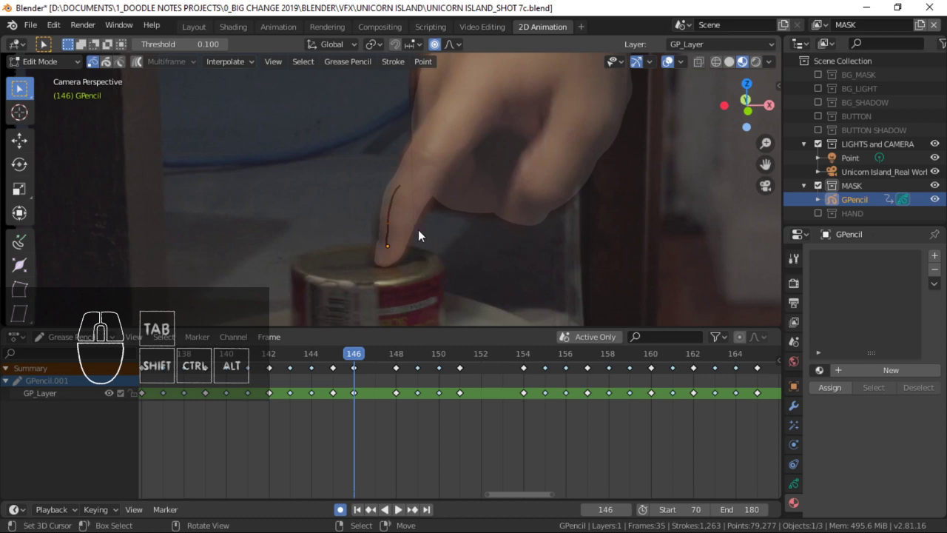
{"action": "key", "text": "g"}
{"action": "right_click", "coordinate": [448, 241]}
{"action": "key", "text": "g"}
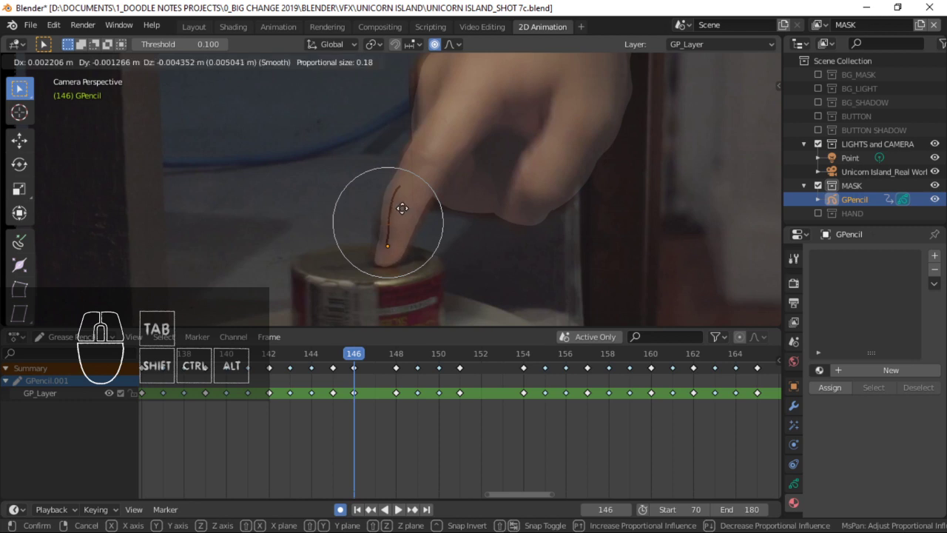
{"action": "left_click", "coordinate": [400, 213]}
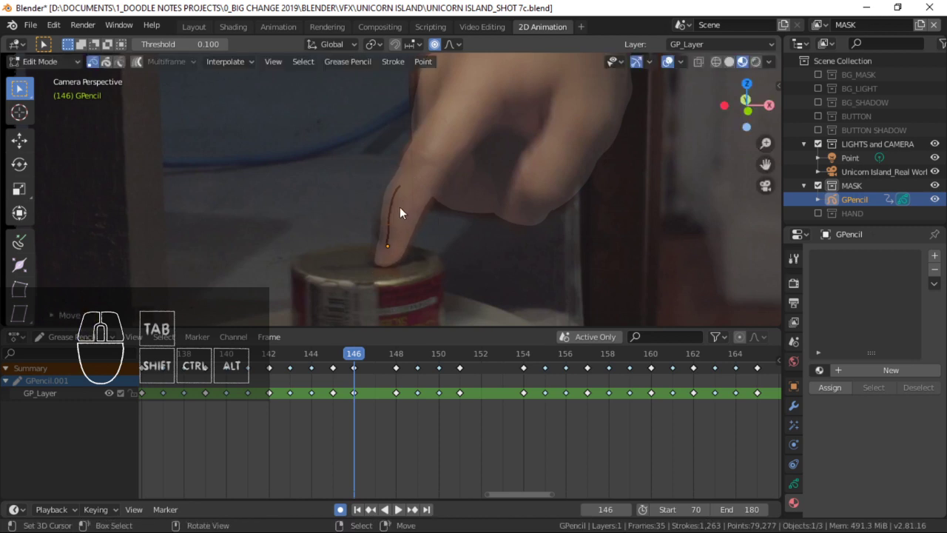
{"action": "right_click", "coordinate": [389, 228]}
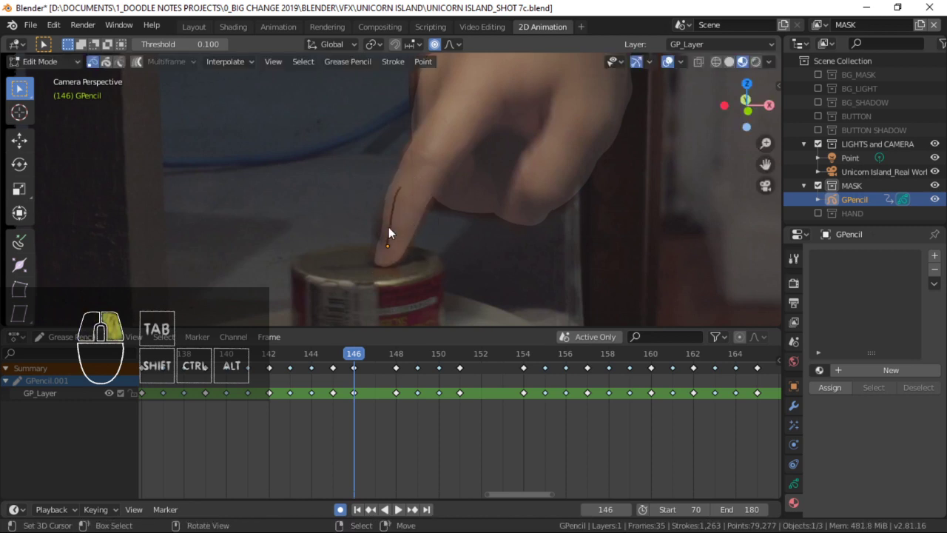
{"action": "key", "text": "g"}
{"action": "left_click", "coordinate": [434, 256]}
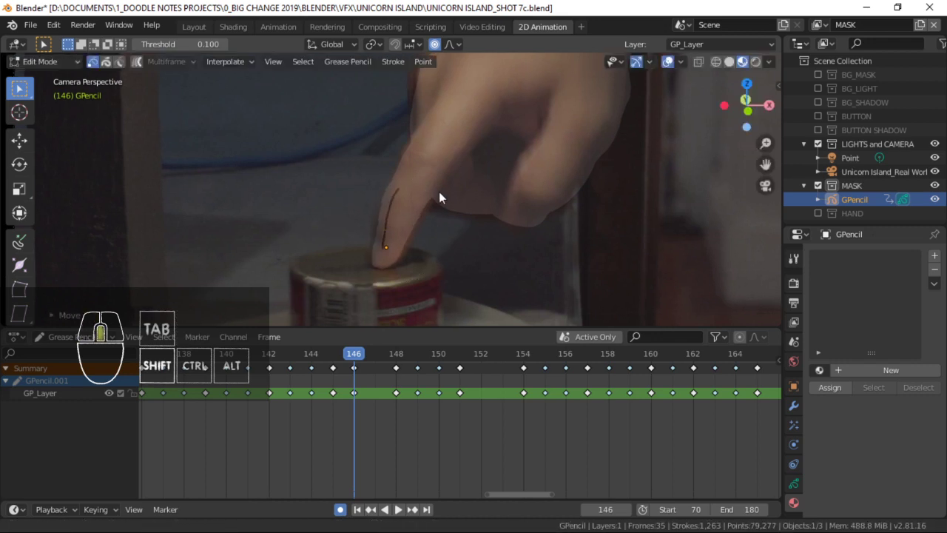
Fine-tune the left edge of the mask's index finger and its right edge near the palm.
{"action": "right_click", "coordinate": [379, 206]}
{"action": "key", "text": "g"}
{"action": "left_click", "coordinate": [413, 218]}
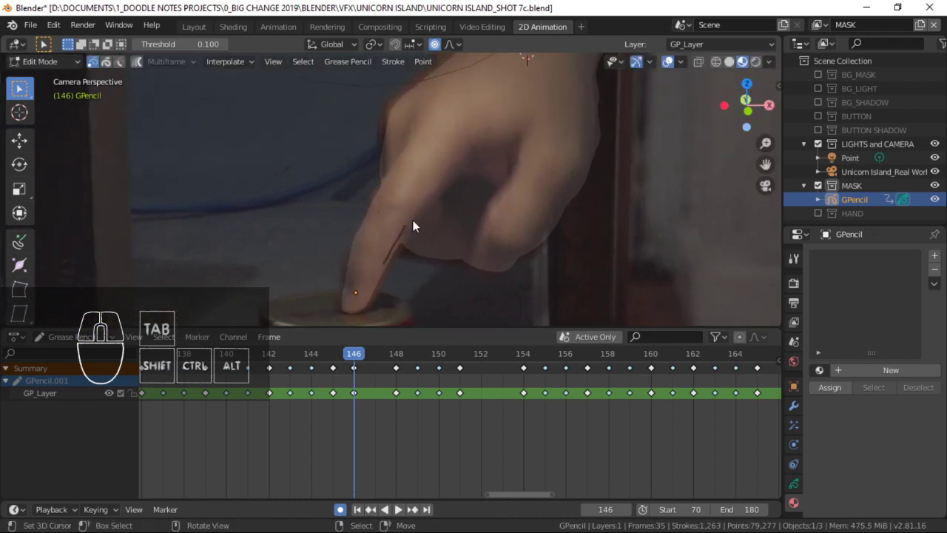
{"action": "key", "text": "g"}
{"action": "left_click", "coordinate": [438, 223]}
Move the mask points under the curled fingers so the lower hand edge fits the footage.
{"action": "right_click", "coordinate": [440, 234]}
{"action": "middle_click_drag", "start_coordinate": [507, 245], "coordinate": [493, 224], "text": "shift"}
{"action": "key", "text": "g"}
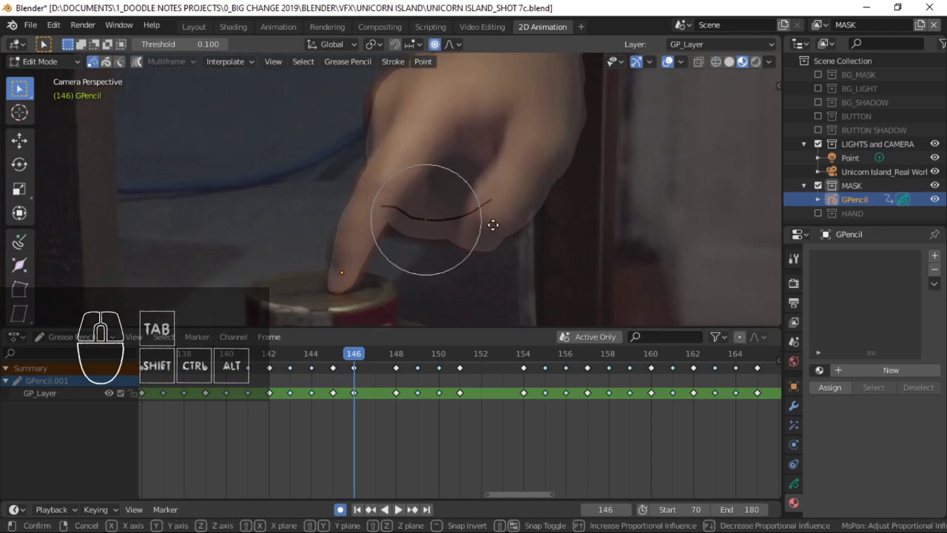
{"action": "left_click", "coordinate": [493, 225]}
{"action": "right_click", "coordinate": [493, 225]}
{"action": "key", "text": "g"}
{"action": "left_click", "coordinate": [535, 218]}
{"action": "right_click", "coordinate": [531, 181]}
{"action": "mouse_move", "coordinate": [470, 152]}
{"action": "middle_mouse_down", "text": "shift"}
{"action": "mouse_move", "coordinate": [477, 159]}
{"action": "mouse_move", "coordinate": [523, 109]}
{"action": "middle_mouse_up", "text": "shift"}
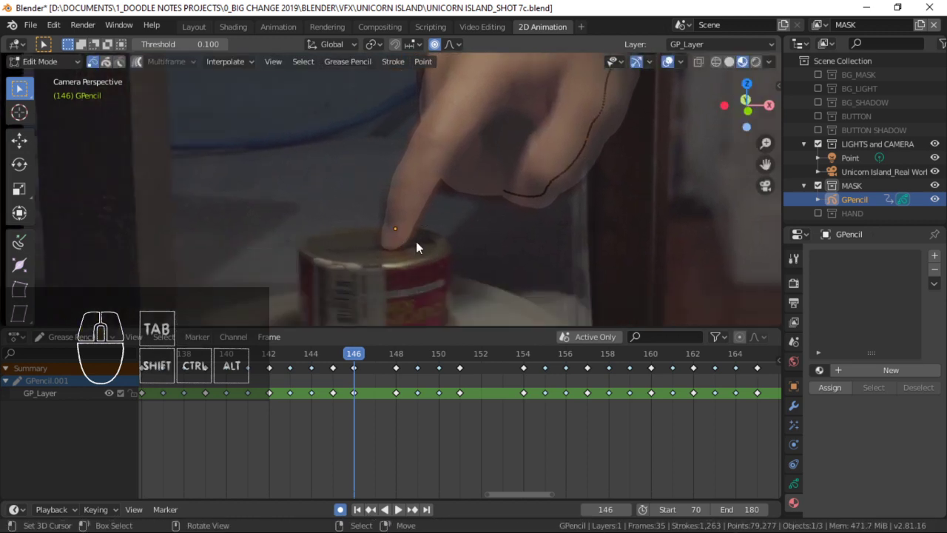
Rotate the mask's fingertip points slightly to match the real fingertip, keeping the camera view.
{"action": "key", "text": "r"}
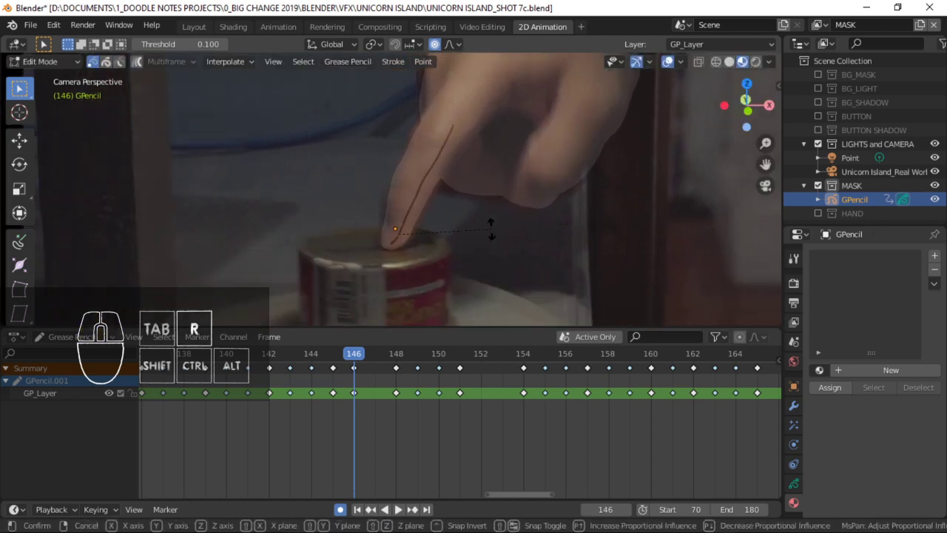
{"action": "scroll", "coordinate": [491, 226], "scroll_direction": "down", "scroll_amount": 3}
{"action": "left_click", "coordinate": [497, 240]}
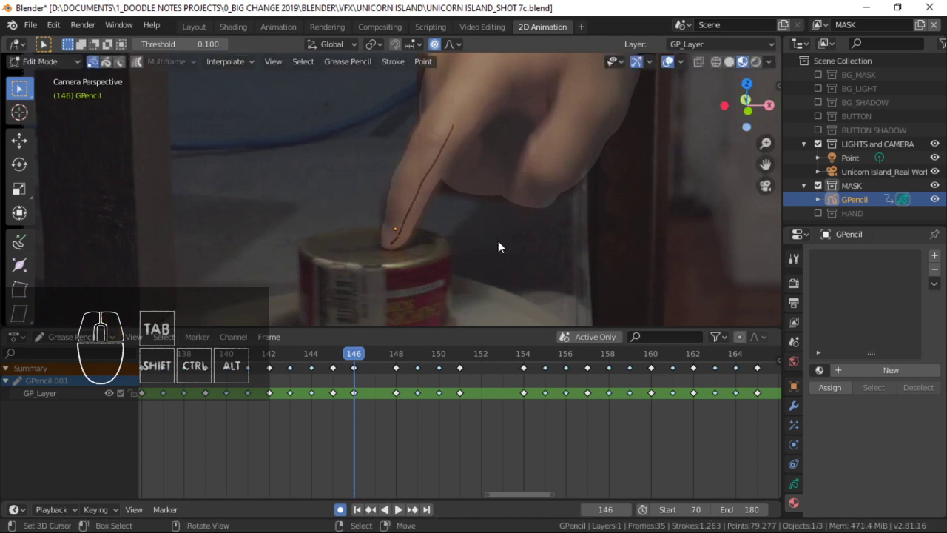
{"action": "mouse_move", "coordinate": [497, 241]}
{"action": "middle_mouse_down"}
{"action": "mouse_move", "coordinate": [449, 235]}
{"action": "mouse_move", "coordinate": [451, 226]}
{"action": "middle_mouse_up"}
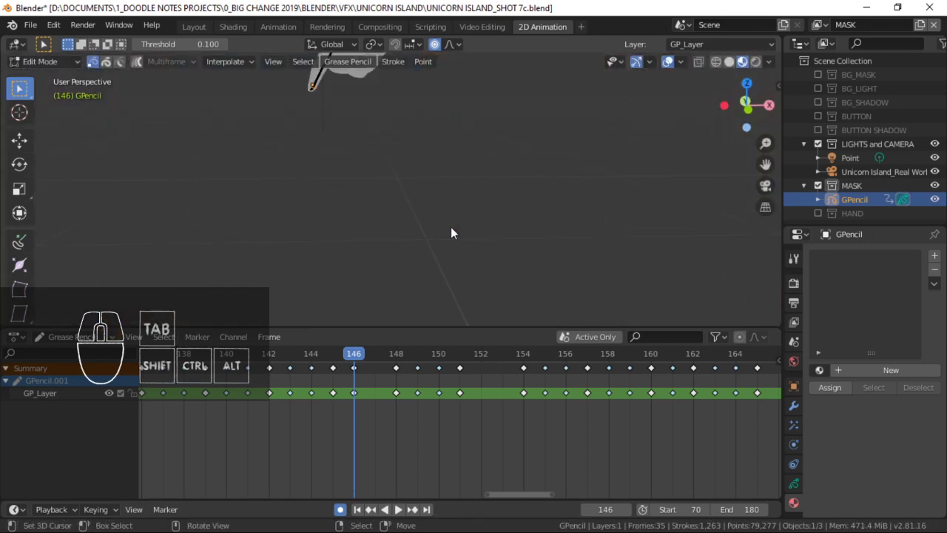
{"action": "key", "text": "KP_0"}
{"action": "middle_click_drag", "start_coordinate": [500, 203], "coordinate": [492, 223], "text": "shift"}
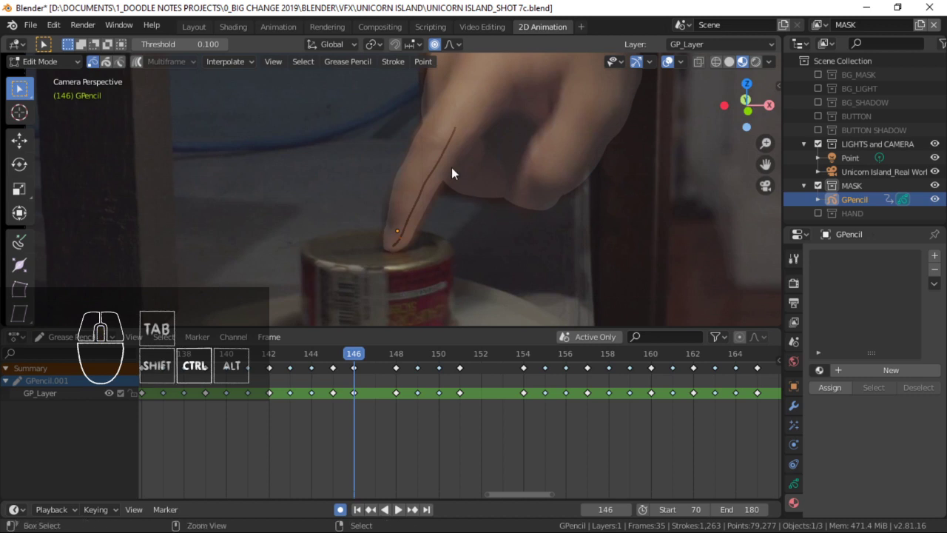
Move the mask points around the index knuckle to fit the back of the hand.
{"action": "mouse_move", "coordinate": [447, 94]}
{"action": "middle_mouse_down", "text": "shift"}
{"action": "mouse_move", "coordinate": [464, 158]}
{"action": "mouse_move", "coordinate": [466, 144]}
{"action": "middle_mouse_up", "text": "shift"}
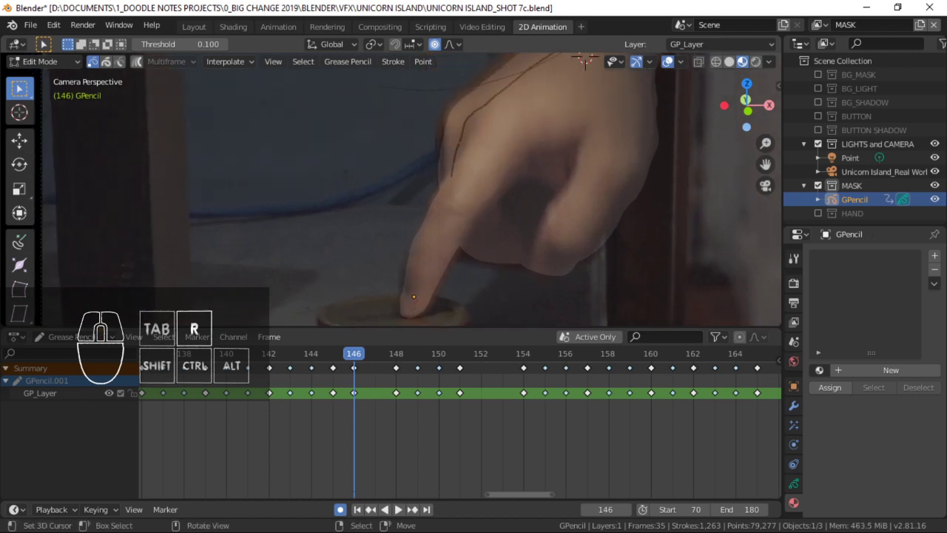
{"action": "key", "text": "g"}
{"action": "left_click", "coordinate": [523, 139]}
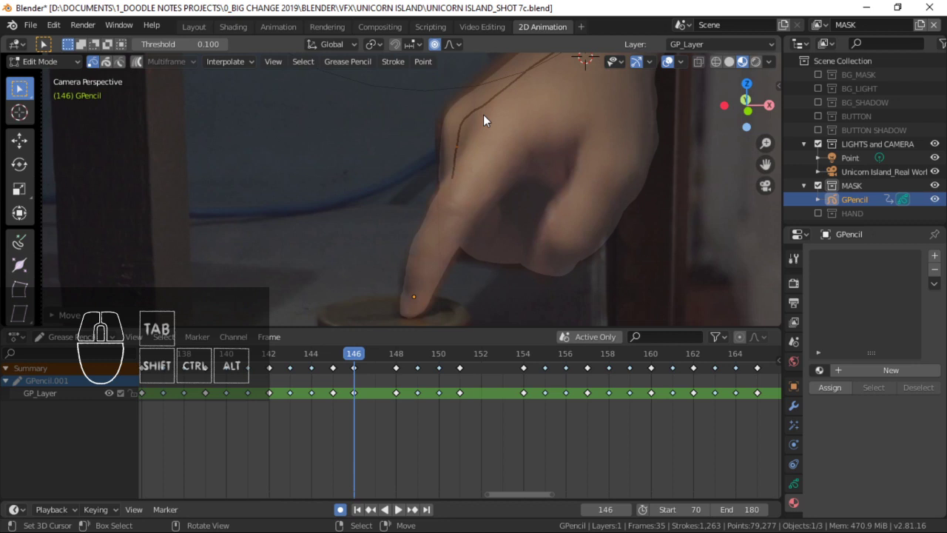
{"action": "middle_click_drag", "start_coordinate": [483, 114], "coordinate": [441, 135], "text": "shift"}
Go to frame 147, select only the mask's index fingertip points, and move them onto the real fingertip.
{"action": "key", "text": "a"}
{"action": "middle_click_drag", "start_coordinate": [535, 273], "coordinate": [507, 191], "text": "shift"}
{"action": "mouse_move", "coordinate": [369, 379]}
{"action": "left_mouse_down"}
{"action": "mouse_move", "coordinate": [357, 380]}
{"action": "mouse_move", "coordinate": [376, 380]}
{"action": "left_mouse_up"}
{"action": "key", "text": "alt+a"}
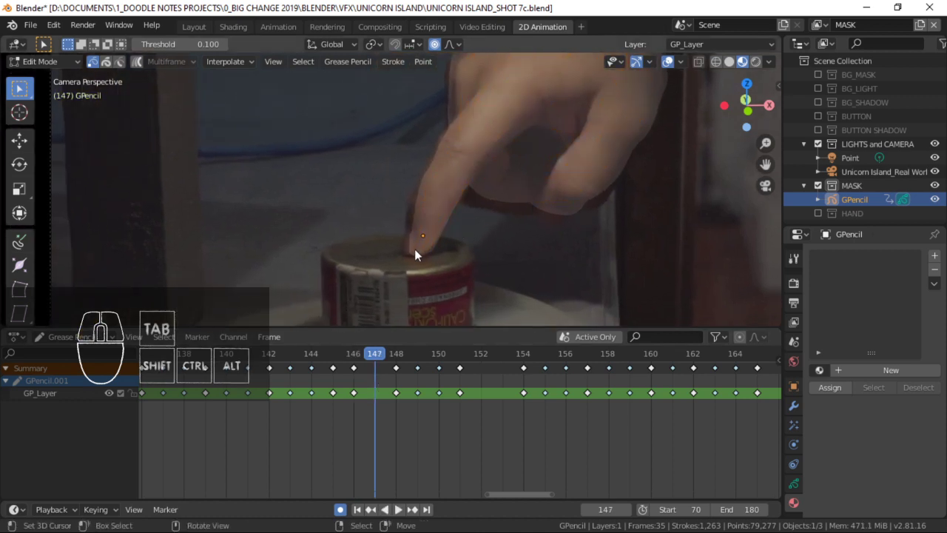
{"action": "key", "text": "c"}
{"action": "left_click", "coordinate": [417, 256]}
{"action": "right_click", "coordinate": [494, 270]}
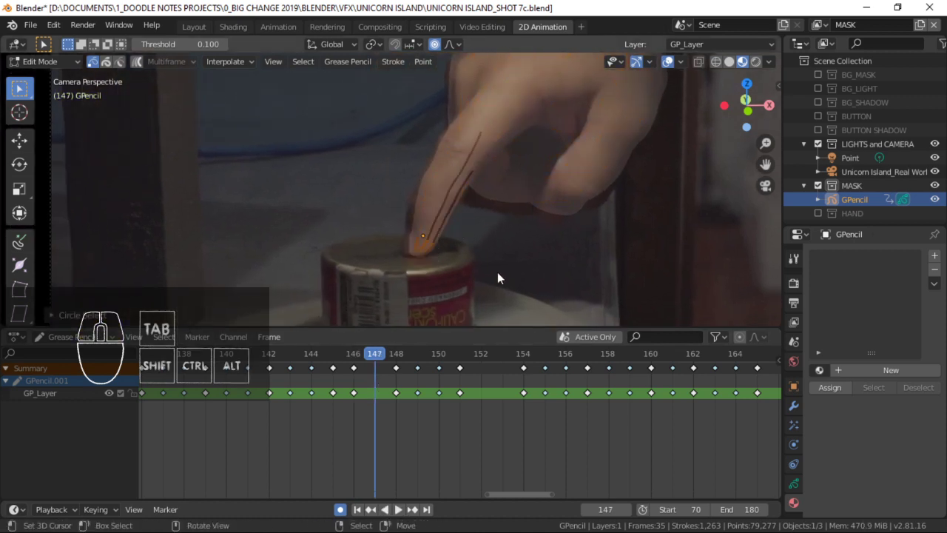
{"action": "key", "text": "g"}
{"action": "left_click", "coordinate": [494, 270]}
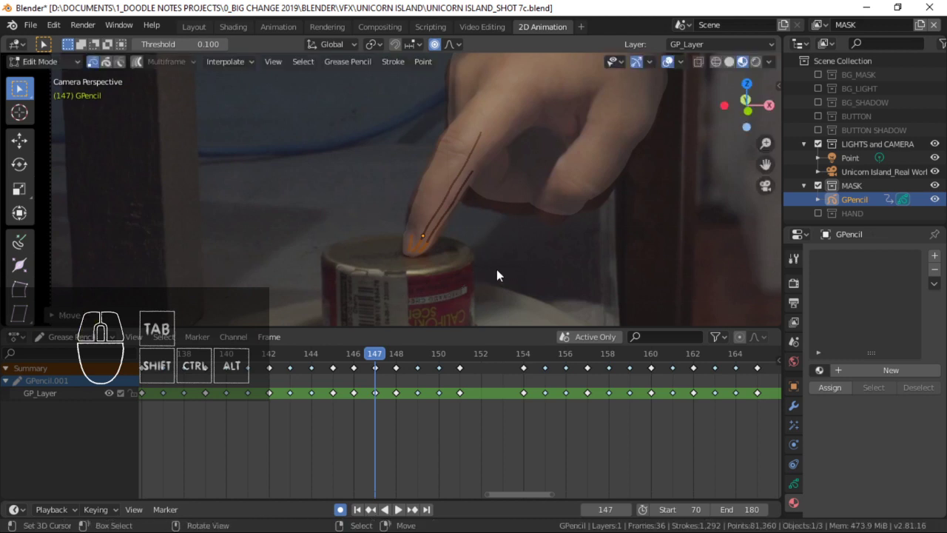
Move the mask points on the index finger's left edge to match its outline at frame 147.
{"action": "left_click", "coordinate": [426, 196]}
{"action": "key", "text": "g"}
{"action": "left_click", "coordinate": [447, 228]}
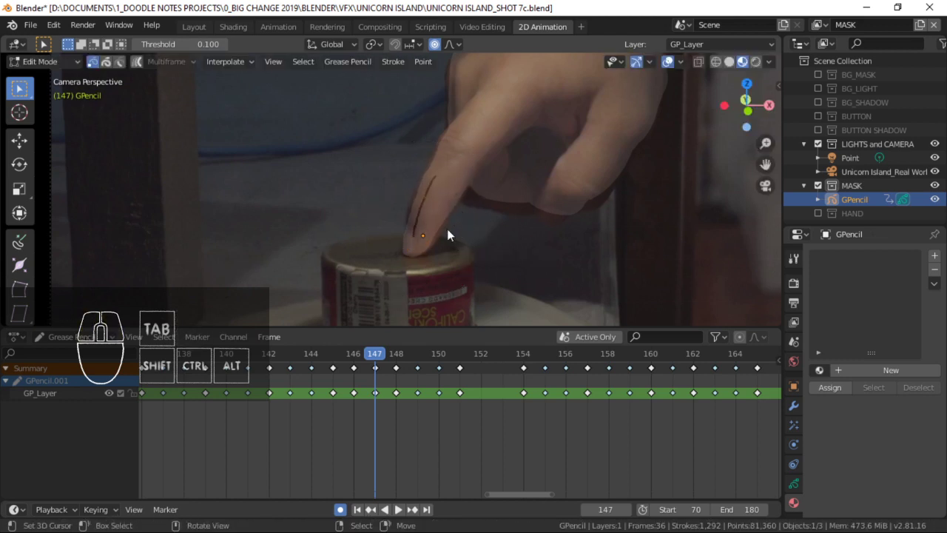
Fit the mask's fingertip and the right edge of the index finger to the footage, undoing an unsuitable move.
{"action": "mouse_move", "coordinate": [446, 229]}
{"action": "middle_mouse_down", "text": "ctrl"}
{"action": "mouse_move", "coordinate": [440, 196]}
{"action": "mouse_move", "coordinate": [444, 274]}
{"action": "mouse_move", "coordinate": [437, 231]}
{"action": "middle_mouse_up", "text": "ctrl"}
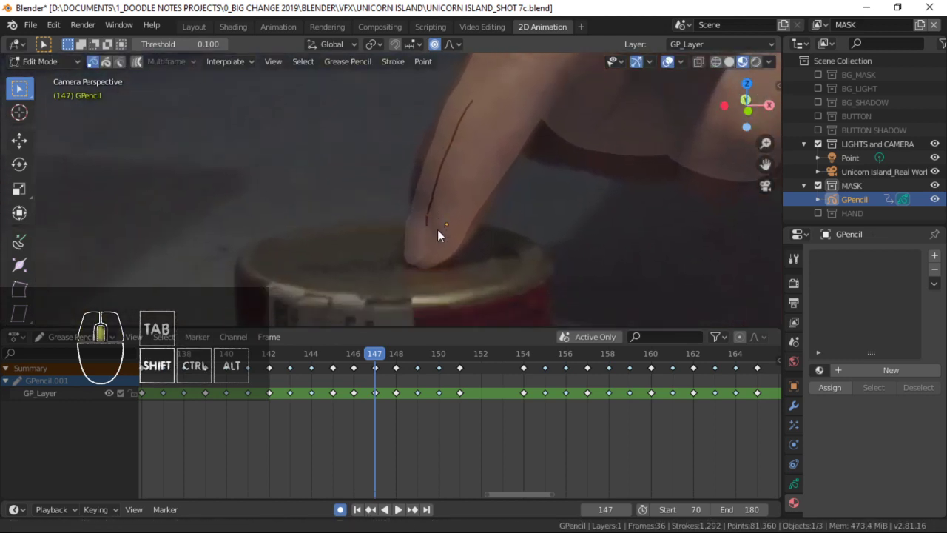
{"action": "key", "text": "g"}
{"action": "left_click", "coordinate": [439, 246]}
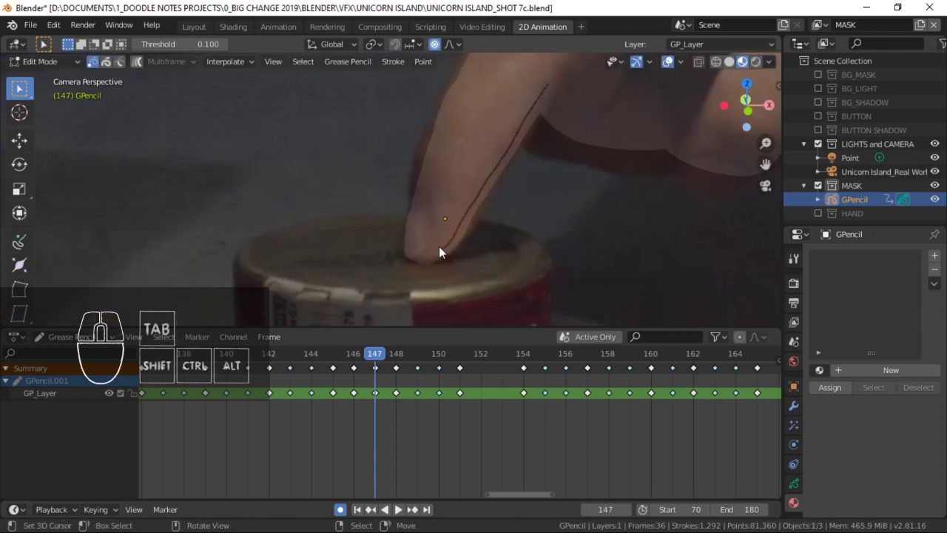
{"action": "key", "text": "ctrl+z"}
{"action": "key", "text": "g"}
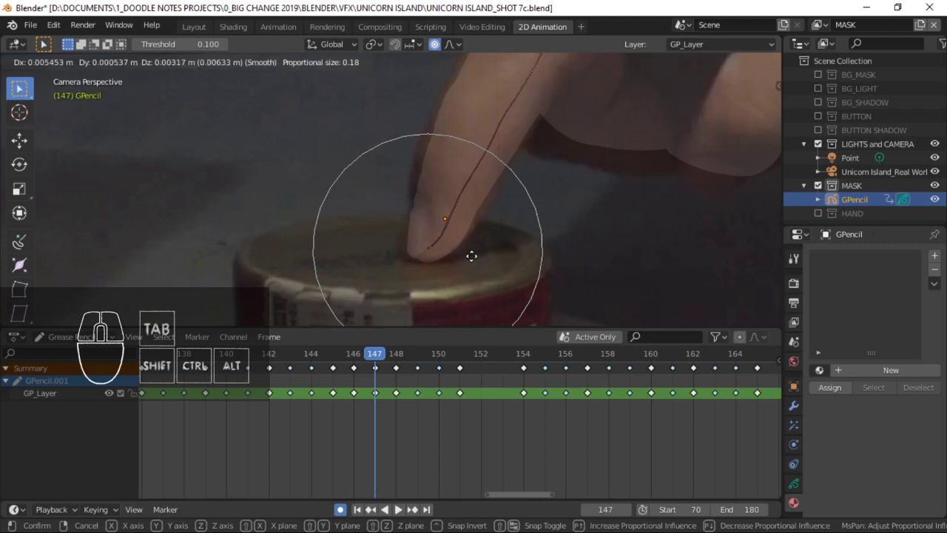
{"action": "left_click", "coordinate": [469, 258]}
{"action": "key", "text": "g"}
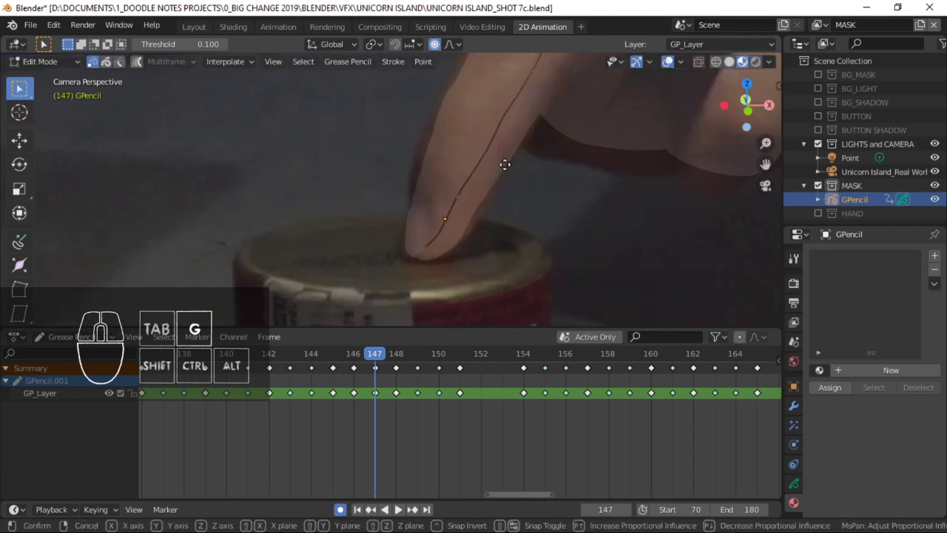
{"action": "left_click", "coordinate": [502, 166]}
{"action": "middle_click_drag", "start_coordinate": [447, 147], "coordinate": [441, 180], "text": "shift"}
{"action": "right_click", "coordinate": [441, 180]}
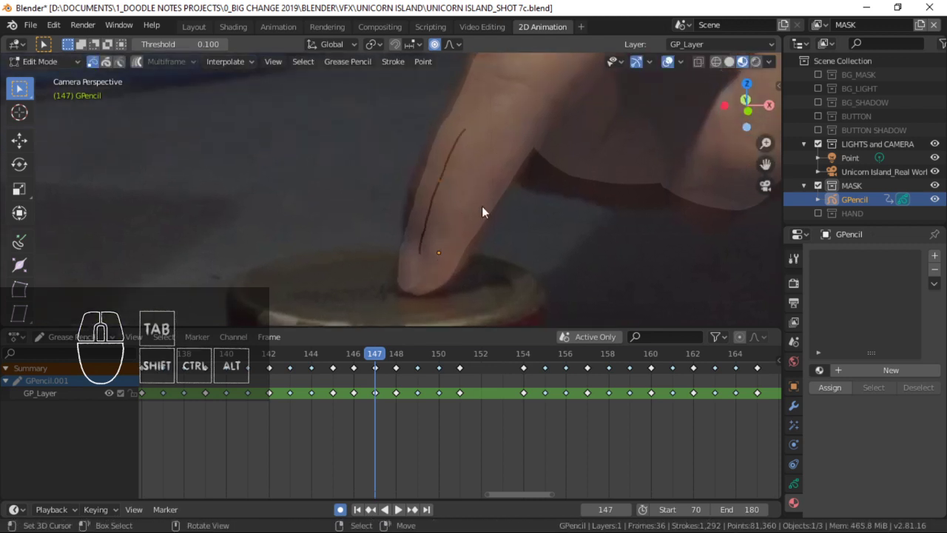
{"action": "key", "text": "g"}
{"action": "right_click", "coordinate": [477, 206]}
{"action": "left_click", "coordinate": [450, 43]}
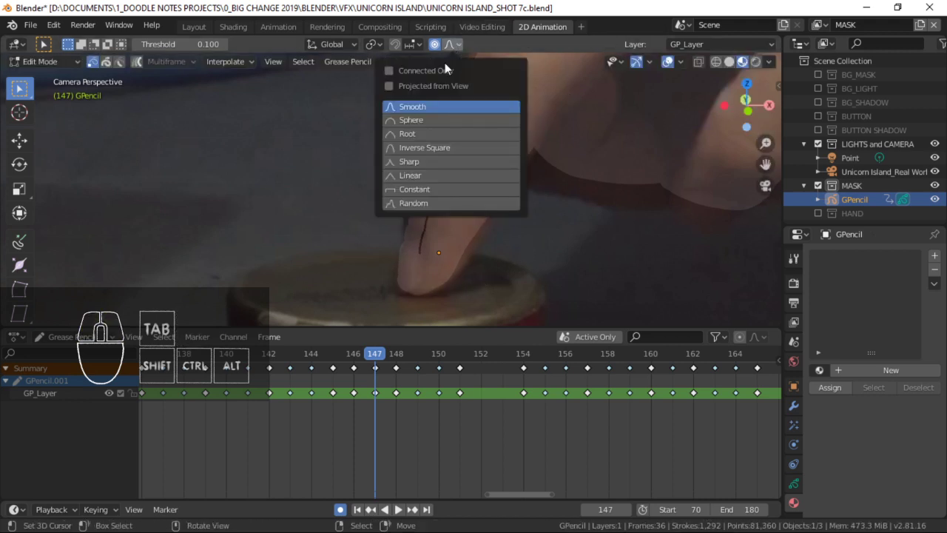
{"action": "left_click", "coordinate": [414, 103]}
{"action": "key", "text": "g"}
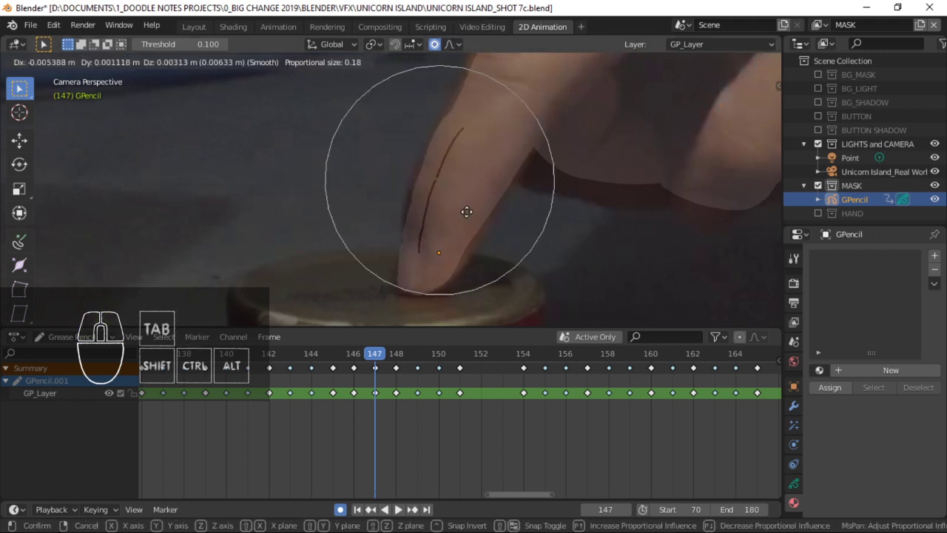
{"action": "right_click", "coordinate": [440, 212]}
{"action": "key", "text": "g"}
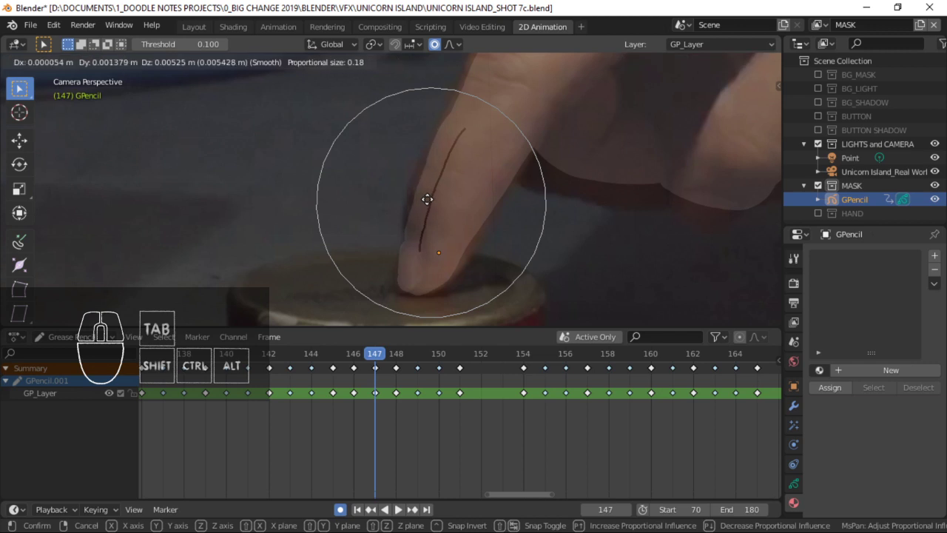
{"action": "right_click", "coordinate": [505, 233]}
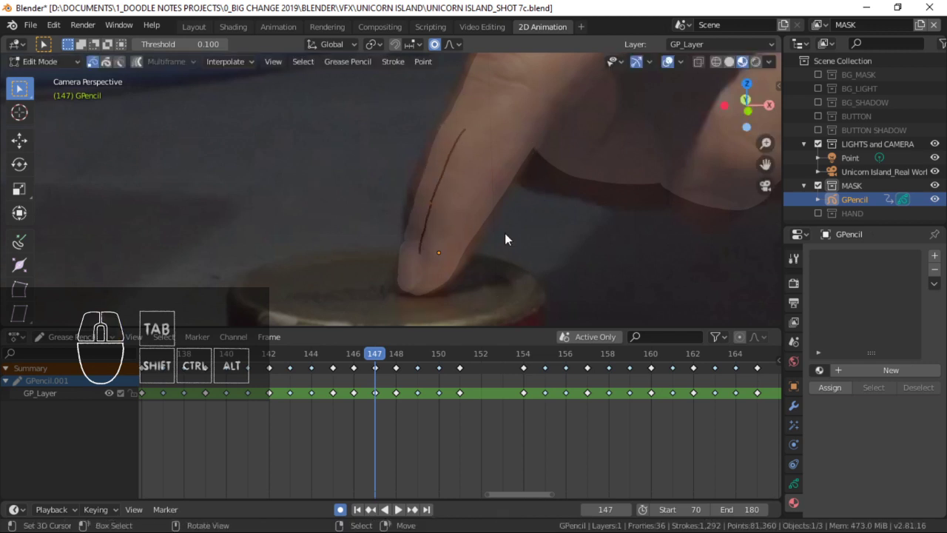
{"action": "key", "text": "g"}
{"action": "right_click", "coordinate": [490, 225]}
Move and rotate the mask points along the index finger's left edge to match its outline at frame 147.
{"action": "left_click", "coordinate": [442, 175]}
{"action": "key", "text": "g"}
{"action": "right_click", "coordinate": [516, 170]}
{"action": "key", "text": "r"}
{"action": "right_click", "coordinate": [529, 175]}
{"action": "key", "text": "g"}
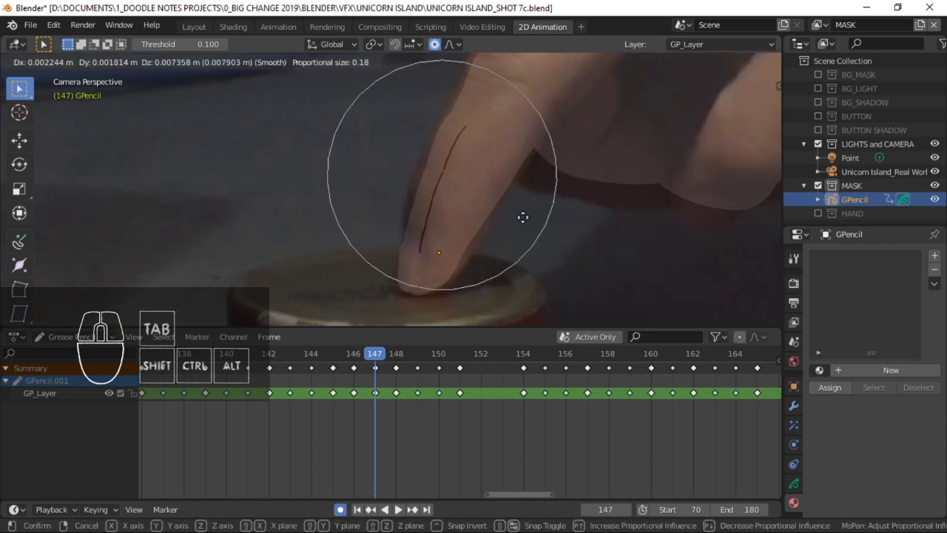
{"action": "left_click", "coordinate": [517, 182]}
{"action": "scroll", "coordinate": [516, 182], "scroll_direction": "up", "scroll_amount": 2}
{"action": "key", "text": "r"}
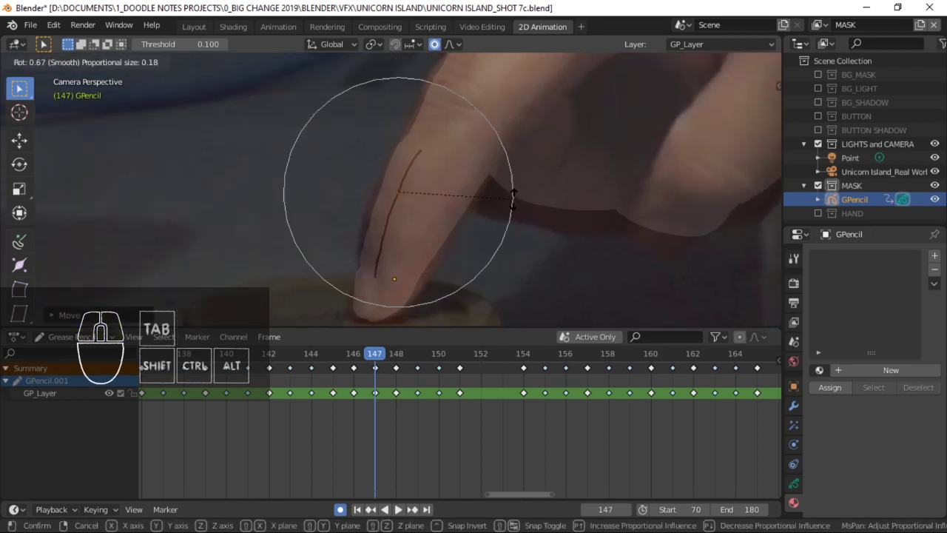
{"action": "right_click", "coordinate": [514, 197]}
{"action": "key", "text": "r"}
{"action": "key", "text": "g"}
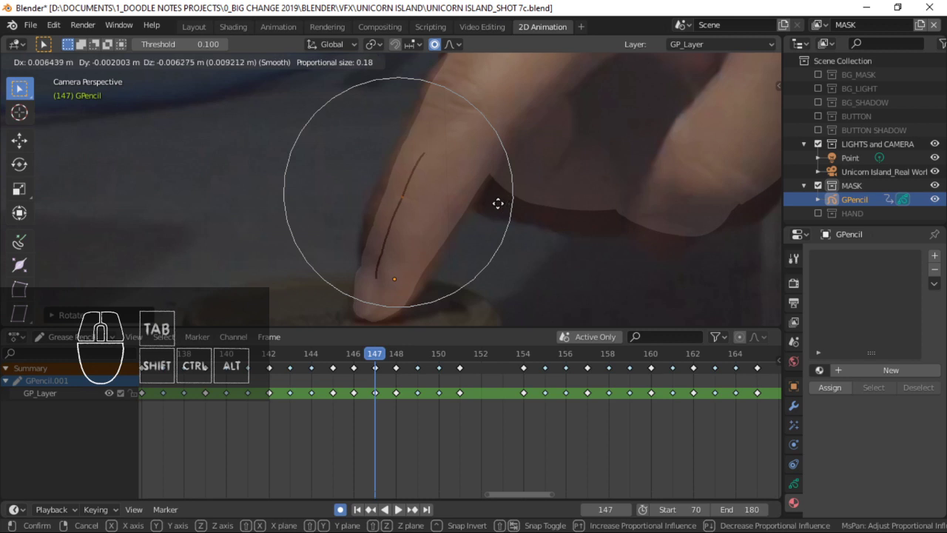
Move the mask points on the right edge of the index finger to fit the footage.
{"action": "right_click", "coordinate": [494, 208]}
{"action": "key", "text": "g"}
{"action": "left_click", "coordinate": [446, 216]}
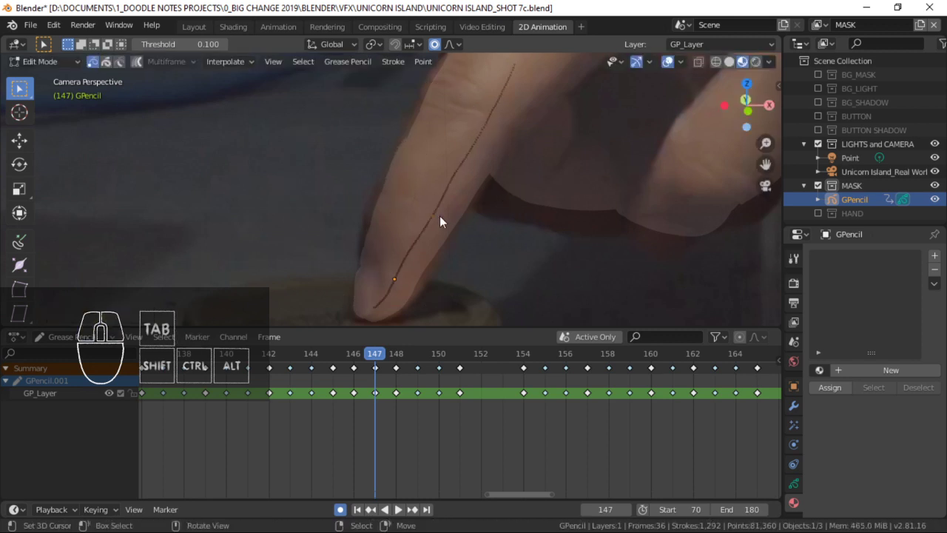
Move the mask points where the index finger meets the lower edge of the palm onto the hand's outline.
{"action": "middle_click_drag", "start_coordinate": [431, 126], "coordinate": [427, 161], "text": "shift"}
{"action": "middle_click_drag", "start_coordinate": [522, 193], "coordinate": [499, 141], "text": "shift"}
{"action": "right_click", "coordinate": [500, 141]}
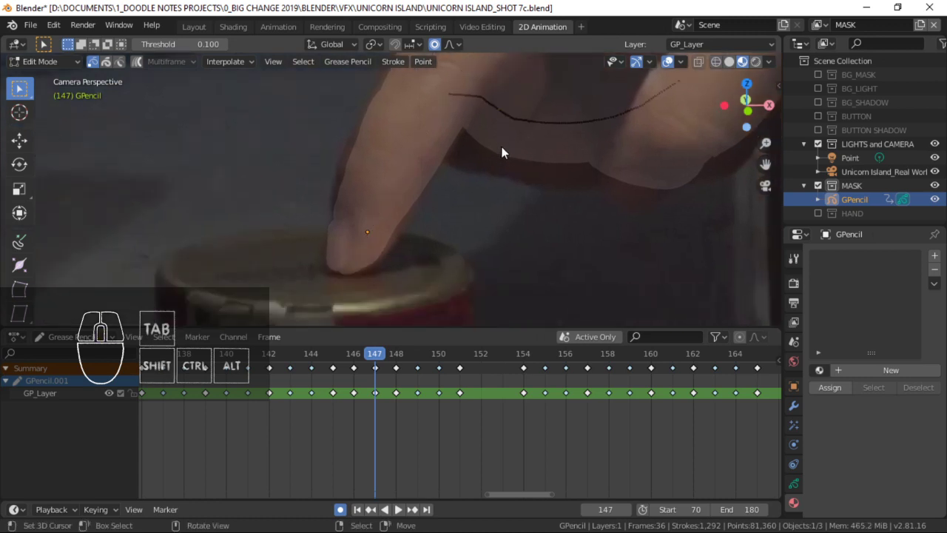
{"action": "key", "text": "g"}
{"action": "left_click", "coordinate": [468, 151]}
Move and rotate the mask points along the middle of the palm's lower edge to fit the footage.
{"action": "right_click", "coordinate": [550, 141]}
{"action": "key", "text": "g"}
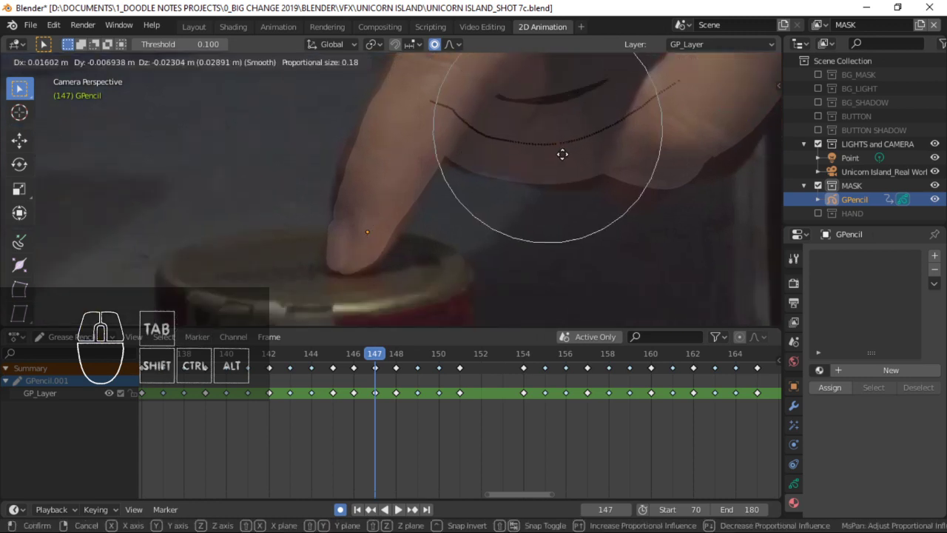
{"action": "left_click", "coordinate": [539, 138]}
{"action": "key", "text": "r"}
{"action": "left_click", "coordinate": [621, 185]}
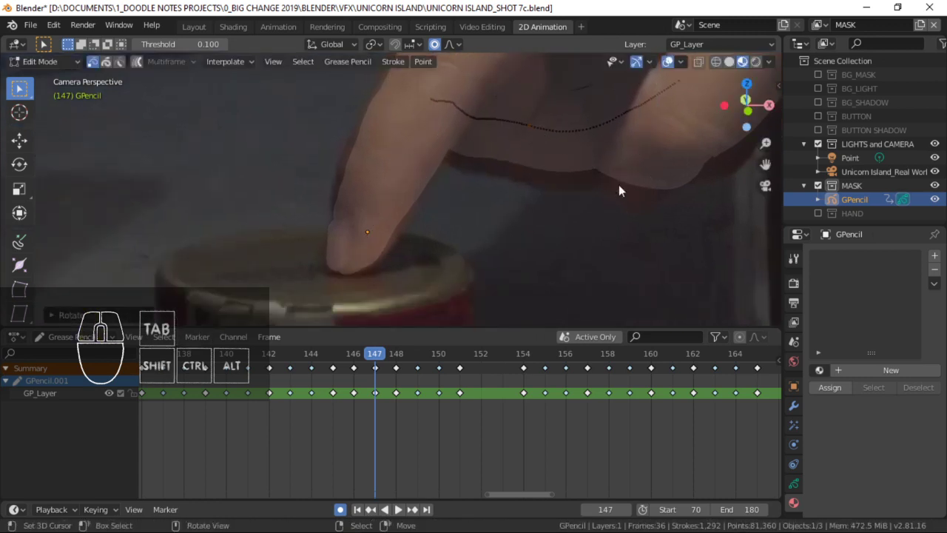
{"action": "key", "text": "g"}
{"action": "left_click", "coordinate": [554, 158]}
{"action": "middle_click_drag", "start_coordinate": [554, 158], "coordinate": [523, 181], "text": "shift"}
Adjust the mask points between the palm and the thumb to follow the hand.
{"action": "right_click", "coordinate": [616, 153]}
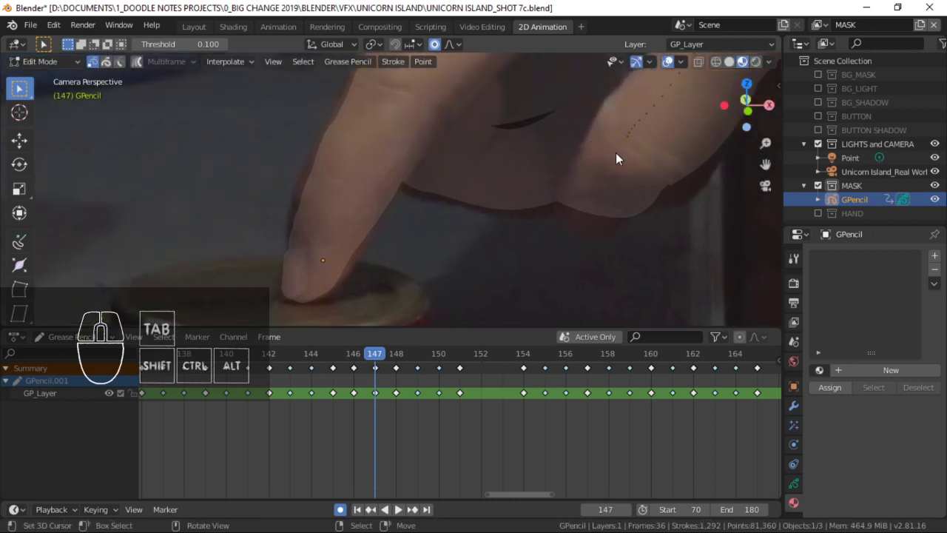
{"action": "key", "text": "g"}
{"action": "right_click", "coordinate": [617, 160]}
{"action": "right_click", "coordinate": [529, 110]}
{"action": "key", "text": "g"}
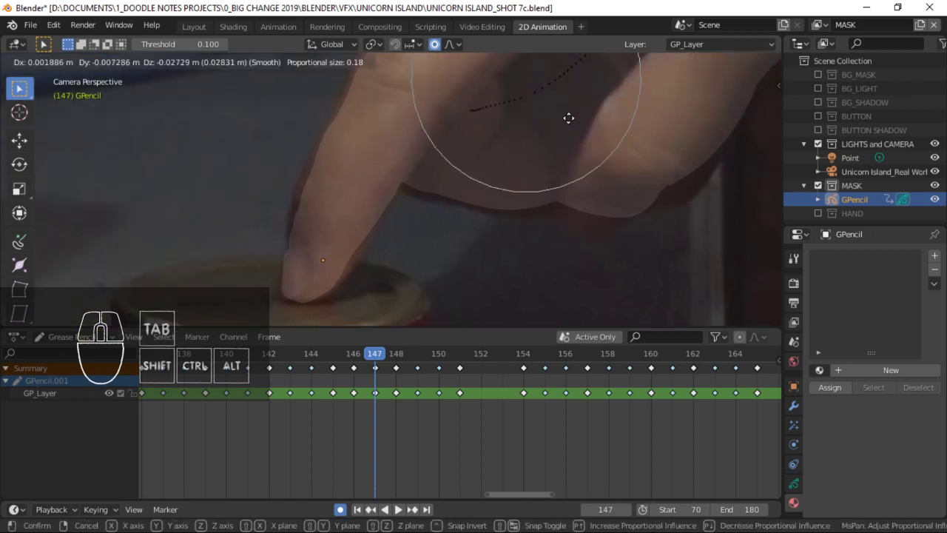
{"action": "left_click", "coordinate": [591, 186]}
Move the mask points around the tip of the thumb onto its outline.
{"action": "key", "text": "g"}
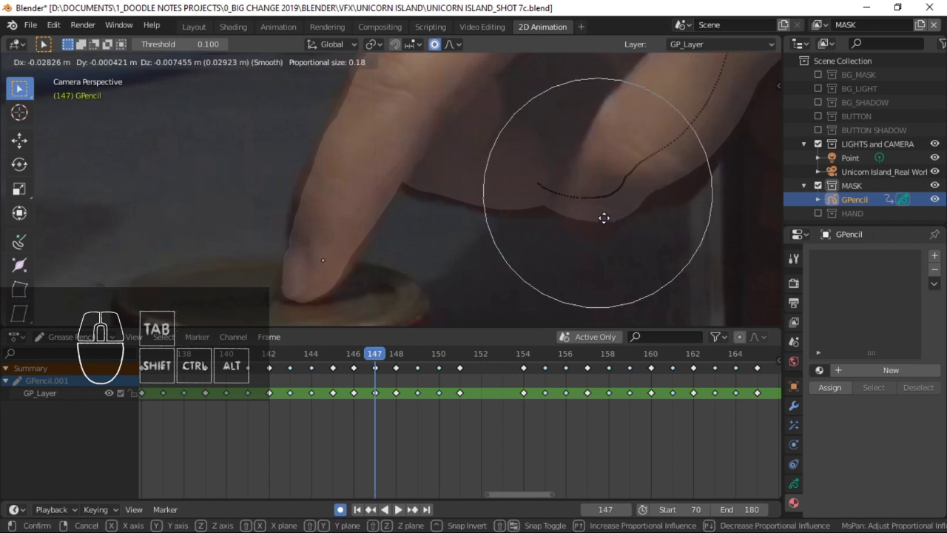
{"action": "left_click", "coordinate": [605, 217]}
{"action": "key", "text": "r"}
{"action": "right_click", "coordinate": [657, 241]}
{"action": "key", "text": "g"}
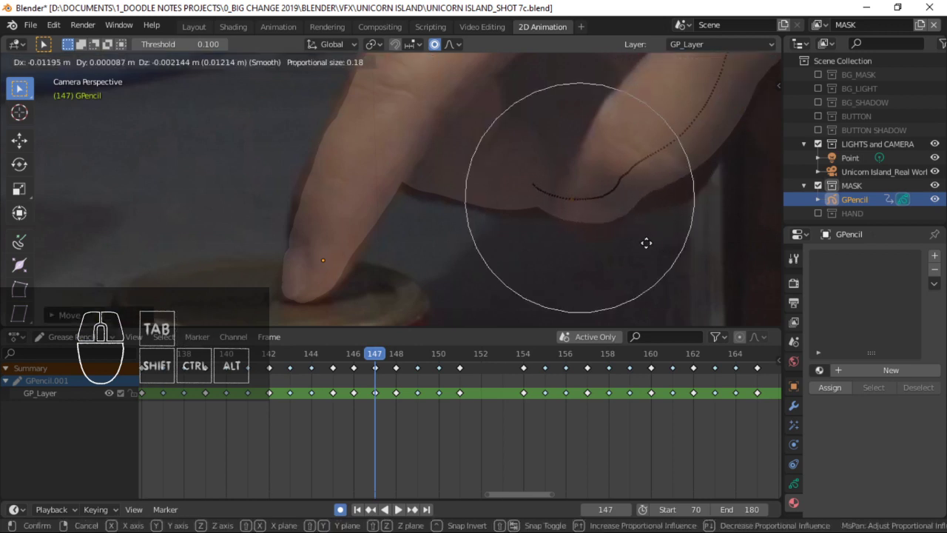
{"action": "left_click", "coordinate": [646, 250]}
{"action": "key", "text": "g"}
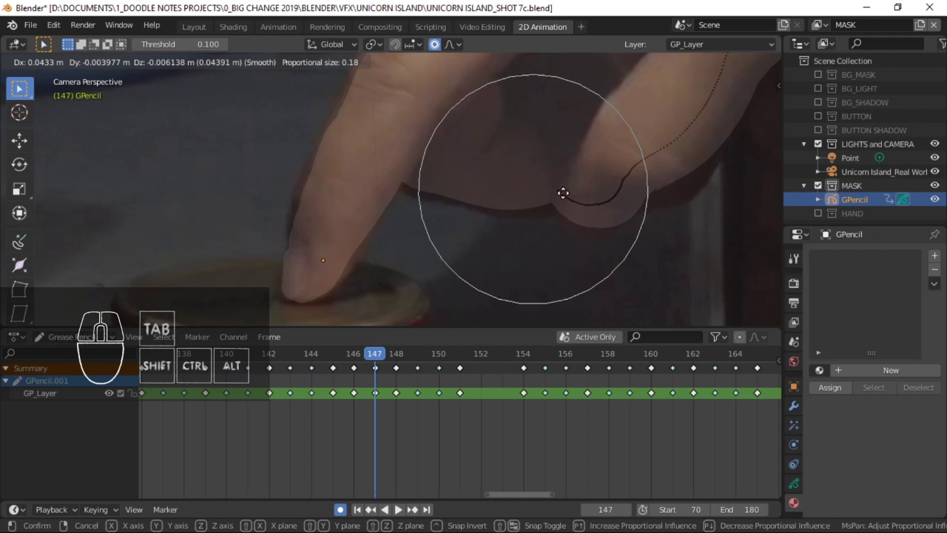
{"action": "left_click", "coordinate": [562, 193]}
Move the mask points along the thumb's lower edge to fit the footage.
{"action": "right_click", "coordinate": [658, 155]}
{"action": "key", "text": "g"}
{"action": "left_click", "coordinate": [660, 166]}
Switch to Draw mode and draw a mask stroke covering the gap on the index finger's left edge, undoing the first two attempts.
{"action": "middle_click_drag", "start_coordinate": [622, 147], "coordinate": [587, 193], "text": "shift"}
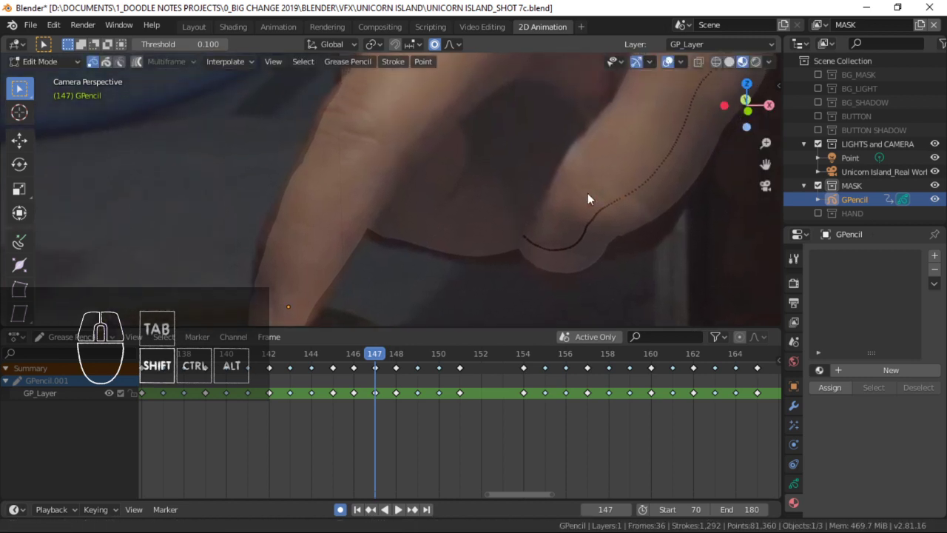
{"action": "mouse_move", "coordinate": [394, 197]}
{"action": "middle_mouse_down", "text": "shift"}
{"action": "mouse_move", "coordinate": [506, 201]}
{"action": "mouse_move", "coordinate": [506, 130]}
{"action": "middle_mouse_up", "text": "shift"}
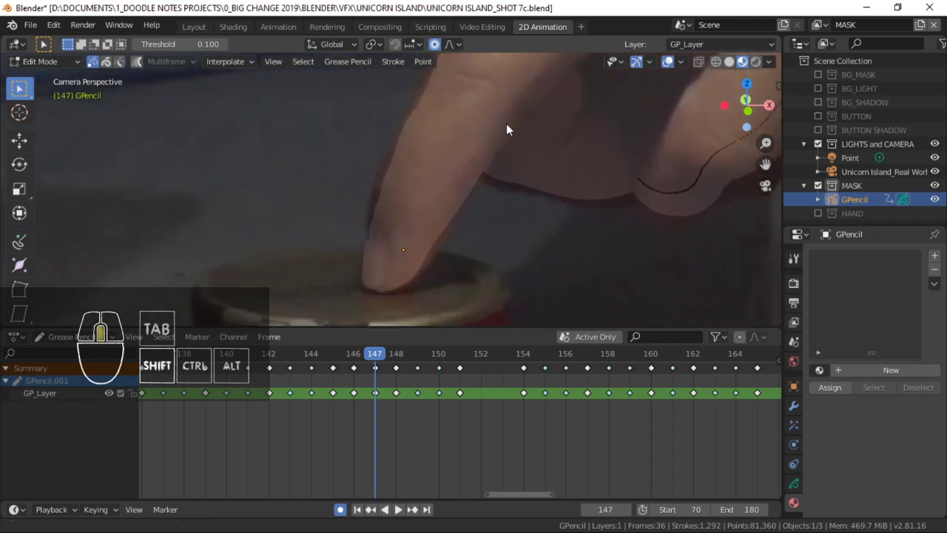
{"action": "middle_click_drag", "start_coordinate": [419, 157], "coordinate": [428, 161], "text": "shift"}
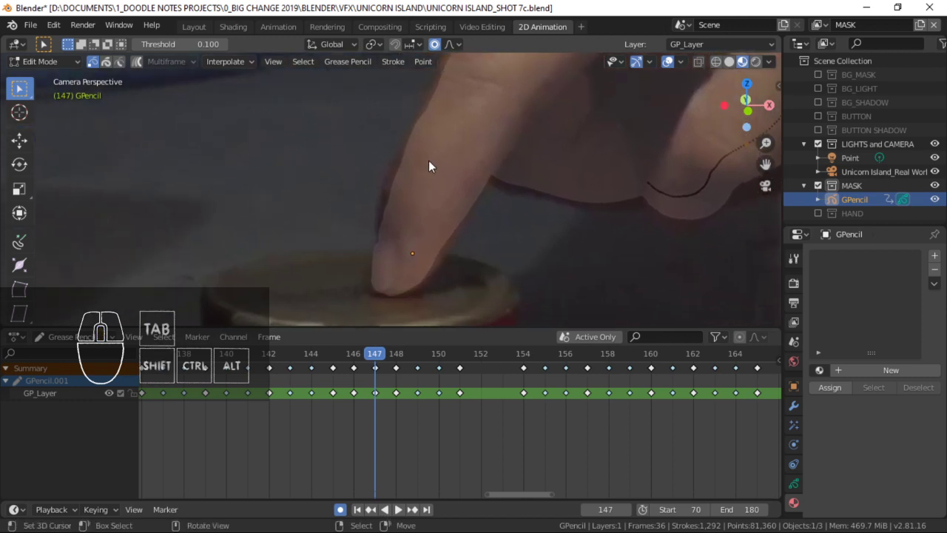
{"action": "key", "text": "ctrl+Tab"}
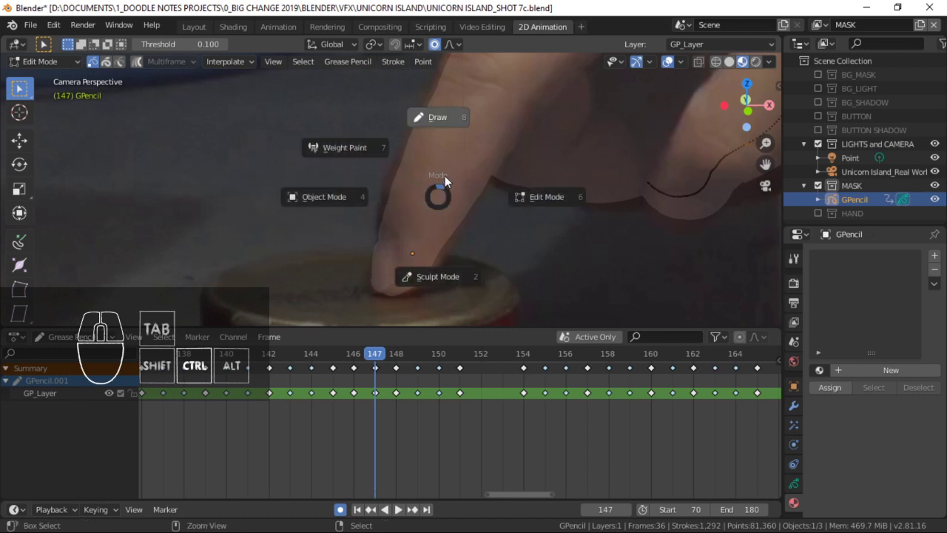
{"action": "left_click", "coordinate": [445, 118]}
{"action": "left_click_drag", "start_coordinate": [382, 226], "coordinate": [398, 164]}
{"action": "key", "text": "ctrl+z"}
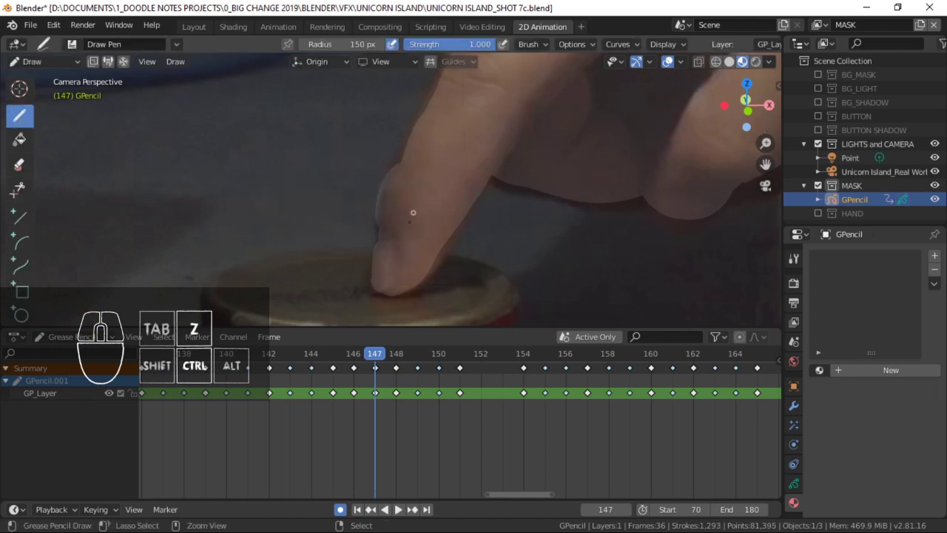
{"action": "mouse_move", "coordinate": [404, 237]}
{"action": "left_mouse_down"}
{"action": "mouse_move", "coordinate": [397, 243]}
{"action": "mouse_move", "coordinate": [384, 205]}
{"action": "mouse_move", "coordinate": [404, 242]}
{"action": "left_mouse_up"}
{"action": "key", "text": "ctrl+z"}
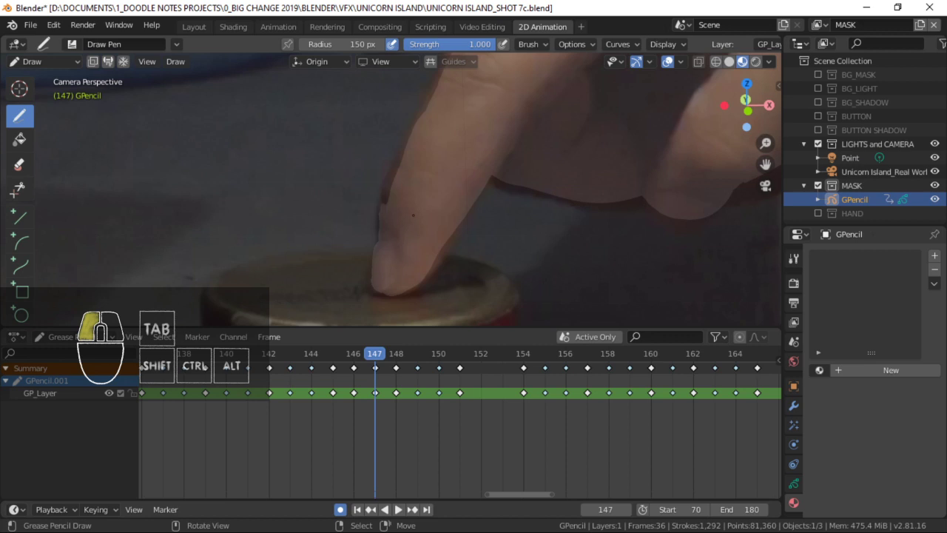
{"action": "left_click_drag", "start_coordinate": [432, 174], "coordinate": [454, 175]}
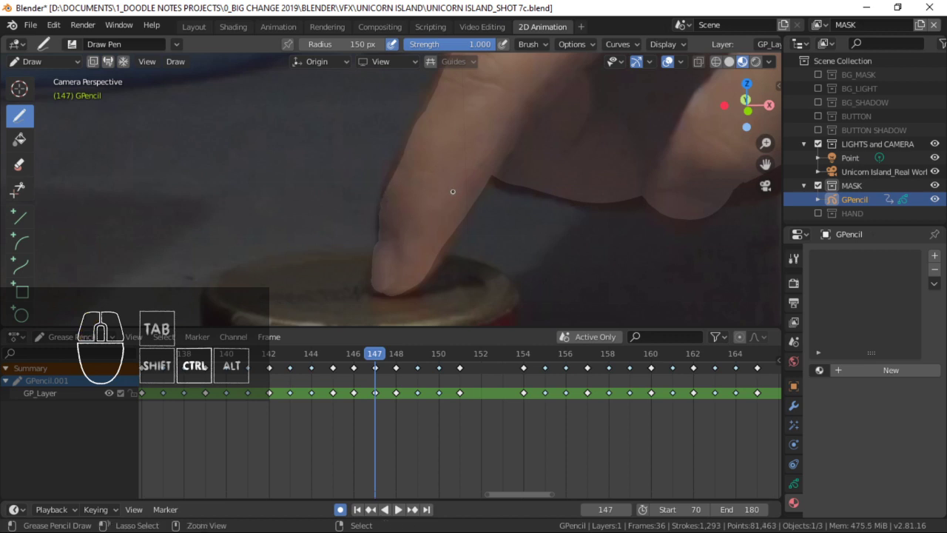
Undo the last Grease Pencil stroke and set the Draw Pen radius to 20 px.
{"action": "key", "text": "ctrl+z"}
{"action": "left_click", "coordinate": [354, 42]}
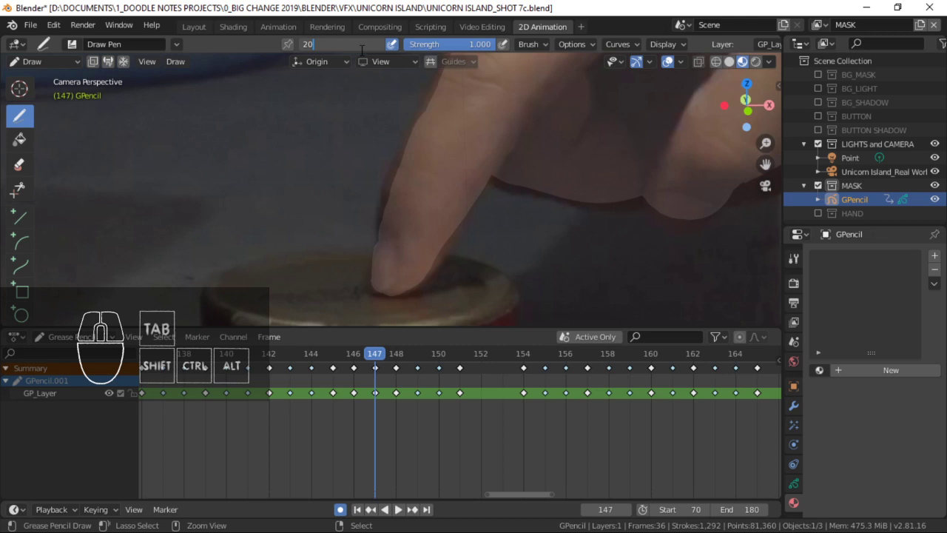
{"action": "key", "text": "Return"}
Draw thin mask strokes along the outer edge of the pointing finger down to the fingertip on frame 147, undoing the stray attempts.
{"action": "mouse_move", "coordinate": [399, 198]}
{"action": "left_mouse_down"}
{"action": "mouse_move", "coordinate": [385, 223]}
{"action": "mouse_move", "coordinate": [395, 185]}
{"action": "left_mouse_up"}
{"action": "key", "text": "ctrl+z"}
{"action": "key", "text": "ctrl+z"}
{"action": "left_click_drag", "start_coordinate": [385, 223], "coordinate": [382, 225]}
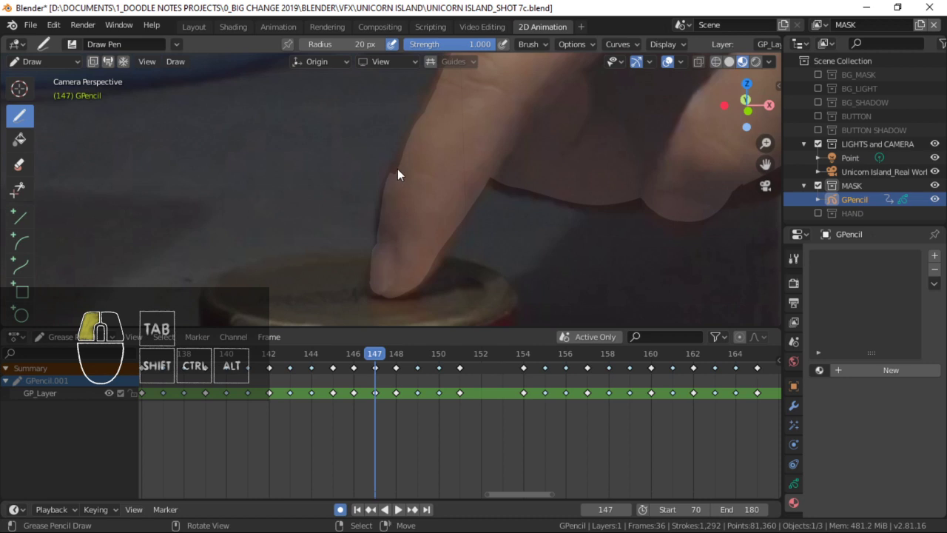
{"action": "middle_click_drag", "start_coordinate": [403, 193], "coordinate": [395, 187], "text": "shift"}
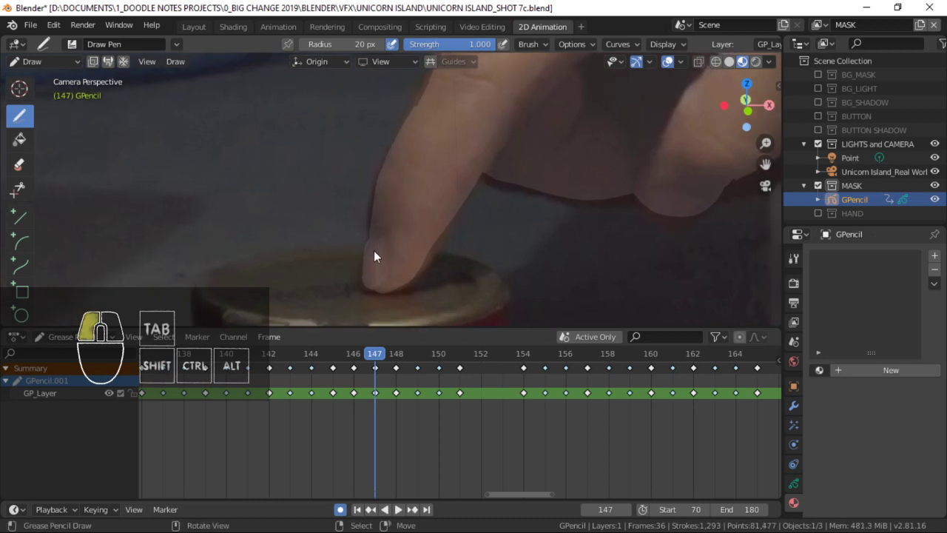
{"action": "left_click_drag", "start_coordinate": [374, 250], "coordinate": [377, 247]}
{"action": "middle_click_drag", "start_coordinate": [386, 241], "coordinate": [390, 199], "text": "shift"}
{"action": "middle_click_drag", "start_coordinate": [385, 249], "coordinate": [400, 184], "text": "shift"}
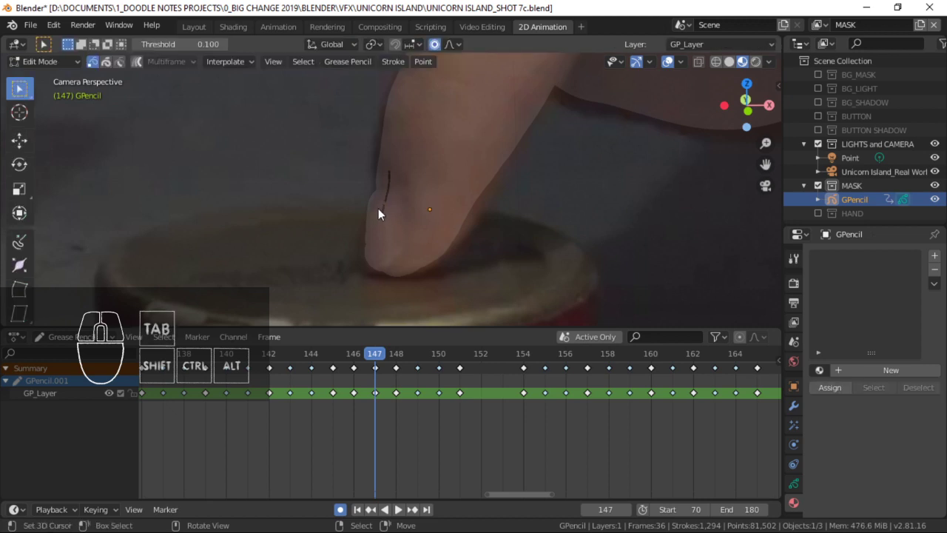
In Edit Mode, move and rotate the short mask stroke on frame 147 so it follows the fingertip's outer edge.
{"action": "key", "text": "g"}
{"action": "right_click", "coordinate": [394, 216]}
{"action": "key", "text": "g"}
{"action": "left_click", "coordinate": [381, 233]}
{"action": "key", "text": "r"}
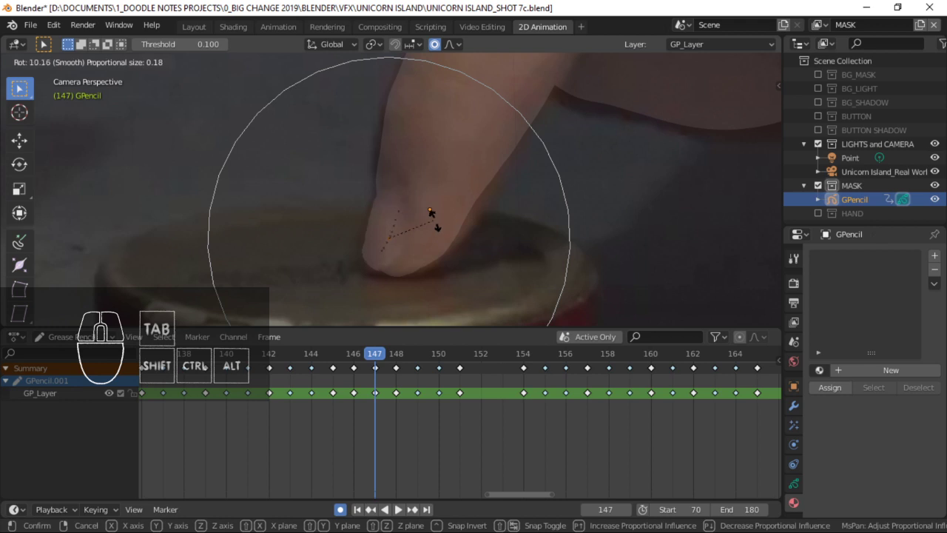
{"action": "right_click", "coordinate": [431, 230]}
{"action": "key", "text": "g"}
{"action": "right_click", "coordinate": [435, 233]}
{"action": "key", "text": "r"}
{"action": "right_click", "coordinate": [436, 236]}
{"action": "key", "text": "g"}
{"action": "left_click", "coordinate": [434, 249]}
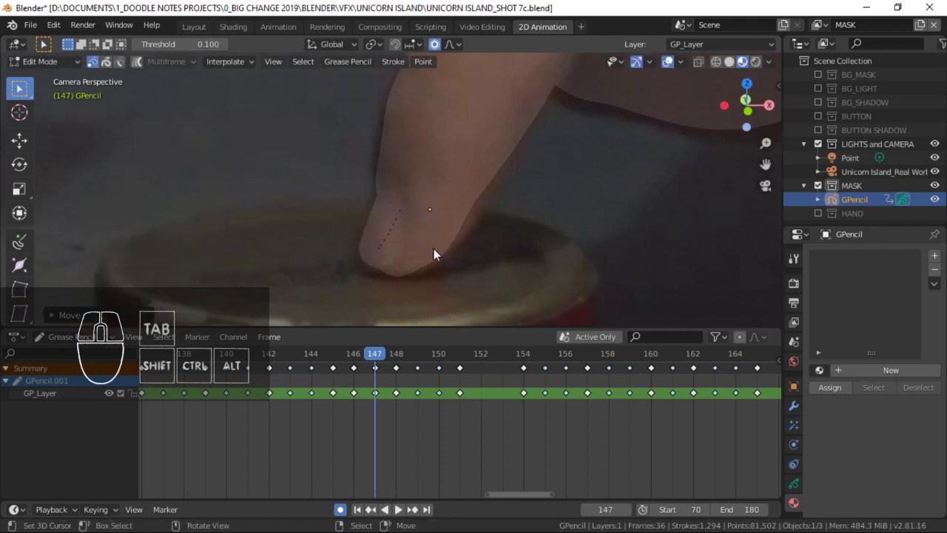
{"action": "key", "text": "g"}
{"action": "right_click", "coordinate": [434, 250]}
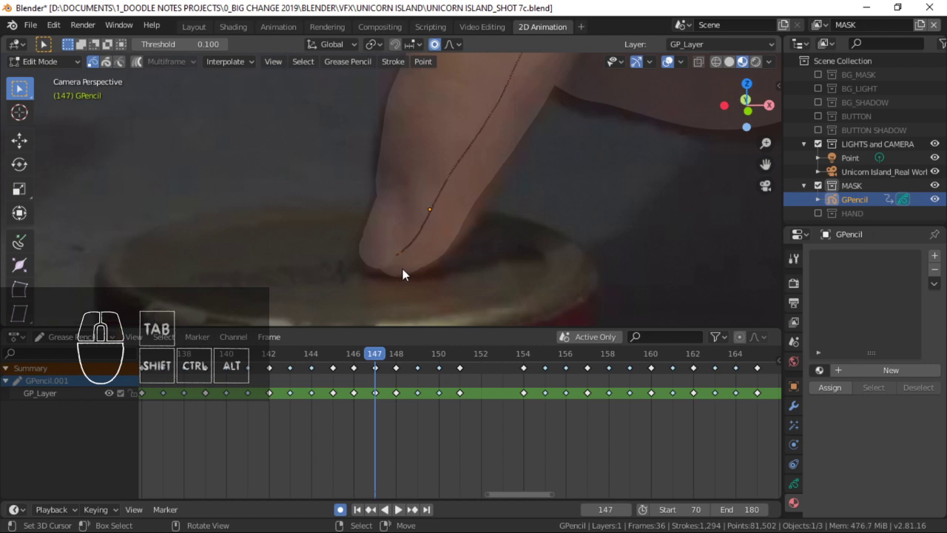
Save the blend file after checking the mask strokes around the finger and hand on frame 147.
{"action": "scroll", "coordinate": [403, 268], "scroll_direction": "down", "scroll_amount": 5}
{"action": "middle_click_drag", "start_coordinate": [464, 185], "coordinate": [434, 196], "text": "shift"}
{"action": "middle_click_drag", "start_coordinate": [360, 181], "coordinate": [376, 229], "text": "shift"}
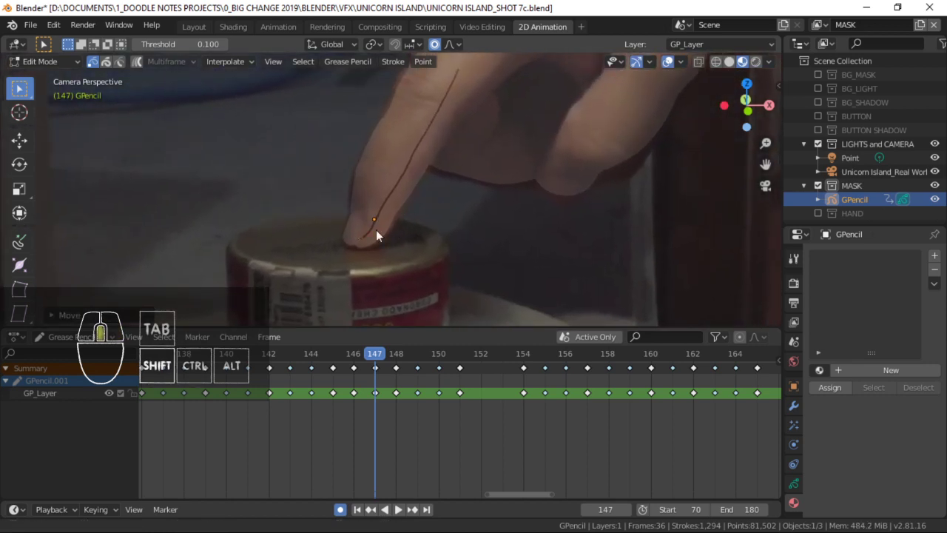
{"action": "key", "text": "ctrl+s"}
{"action": "right_click", "coordinate": [392, 156]}
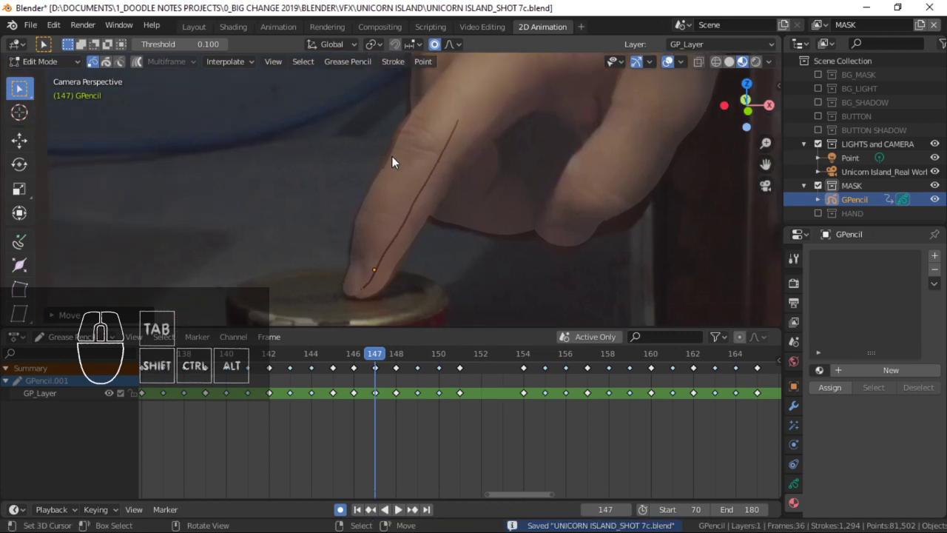
{"action": "key", "text": "ctrl+s"}
{"action": "middle_click_drag", "start_coordinate": [442, 169], "coordinate": [465, 114], "text": "shift"}
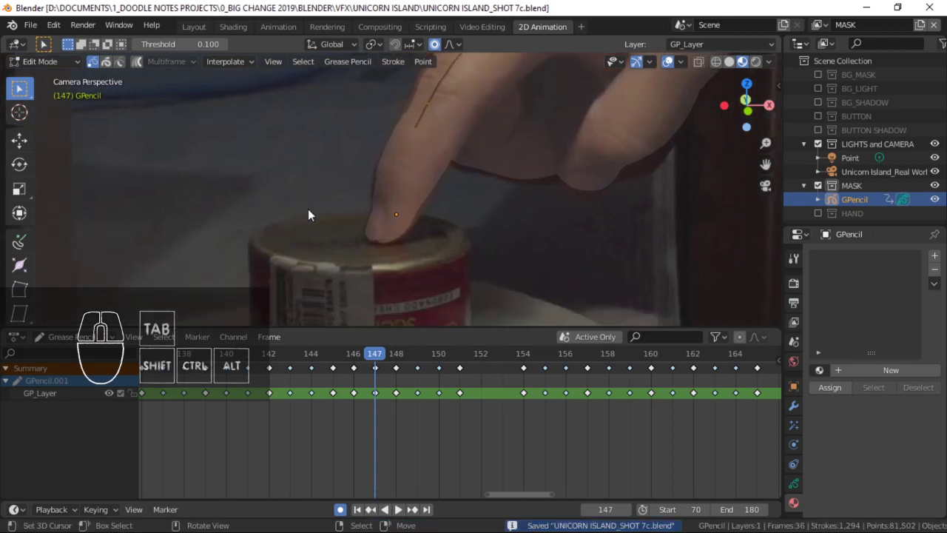
{"action": "middle_click_drag", "start_coordinate": [476, 179], "coordinate": [467, 202], "text": "ctrl"}
{"action": "key", "text": "ctrl+s"}
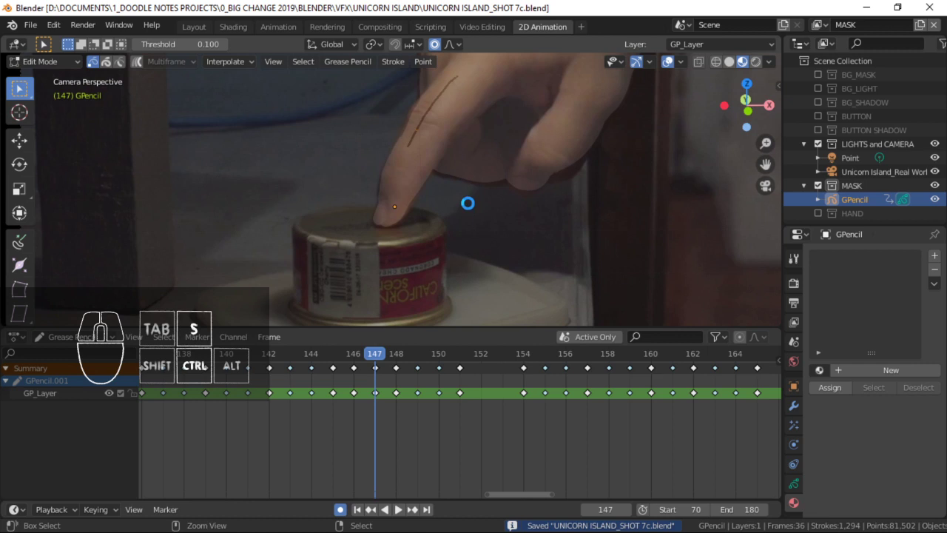
Scrub back to frame 131 and check how the mask fits the hand through frames 131 to 134.
{"action": "middle_click_drag", "start_coordinate": [538, 164], "coordinate": [503, 157], "text": "ctrl"}
{"action": "mouse_move", "coordinate": [521, 134]}
{"action": "middle_mouse_down", "text": "shift"}
{"action": "mouse_move", "coordinate": [481, 174]}
{"action": "mouse_move", "coordinate": [482, 183]}
{"action": "mouse_move", "coordinate": [516, 190]}
{"action": "middle_mouse_up", "text": "shift"}
{"action": "key", "text": "a"}
{"action": "middle_click_drag", "start_coordinate": [447, 427], "coordinate": [271, 398], "text": "ctrl"}
{"action": "left_click_drag", "start_coordinate": [272, 398], "coordinate": [228, 398]}
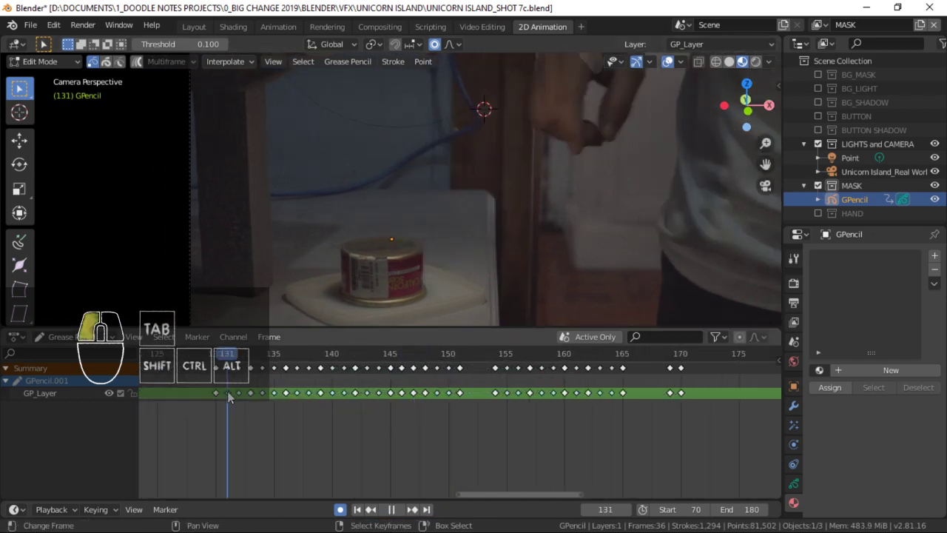
{"action": "key", "text": "Right"}
{"action": "key", "text": "Right"}
{"action": "key", "text": "Left"}
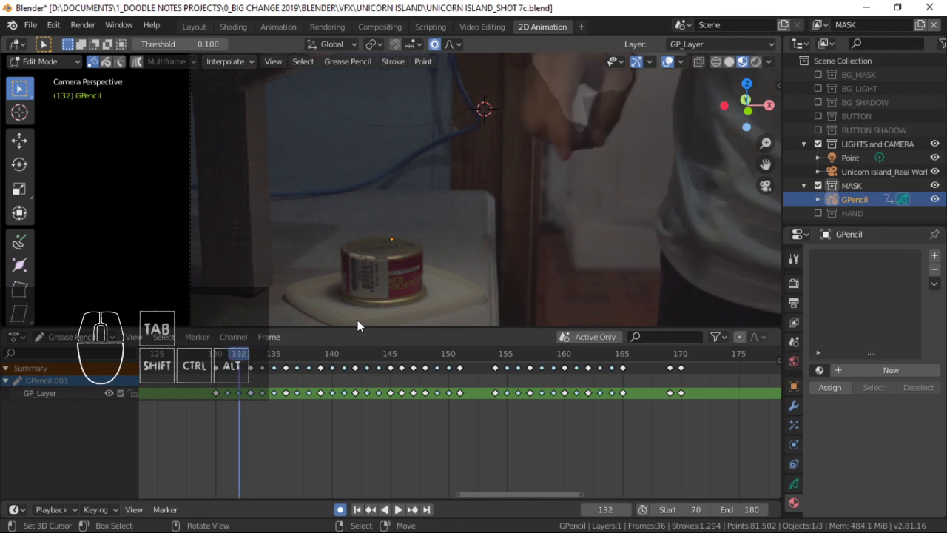
{"action": "key", "text": "Right"}
{"action": "key", "text": "Right"}
{"action": "key", "text": "Right"}
{"action": "key", "text": "Left"}
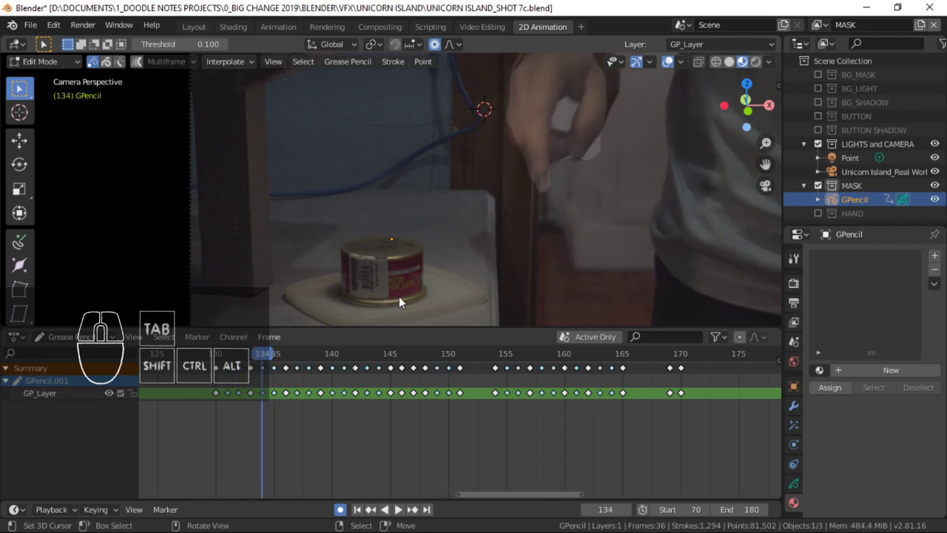
Select all mask strokes on frame 134, and move and rotate them to line up with the hand.
{"action": "middle_click_drag", "start_coordinate": [555, 179], "coordinate": [511, 247], "text": "shift"}
{"action": "middle_click_drag", "start_coordinate": [543, 170], "coordinate": [556, 126], "text": "ctrl"}
{"action": "middle_click_drag", "start_coordinate": [555, 193], "coordinate": [400, 150], "text": "shift"}
{"action": "key", "text": "a"}
{"action": "middle_click_drag", "start_coordinate": [531, 167], "coordinate": [528, 205], "text": "shift"}
{"action": "key", "text": "g"}
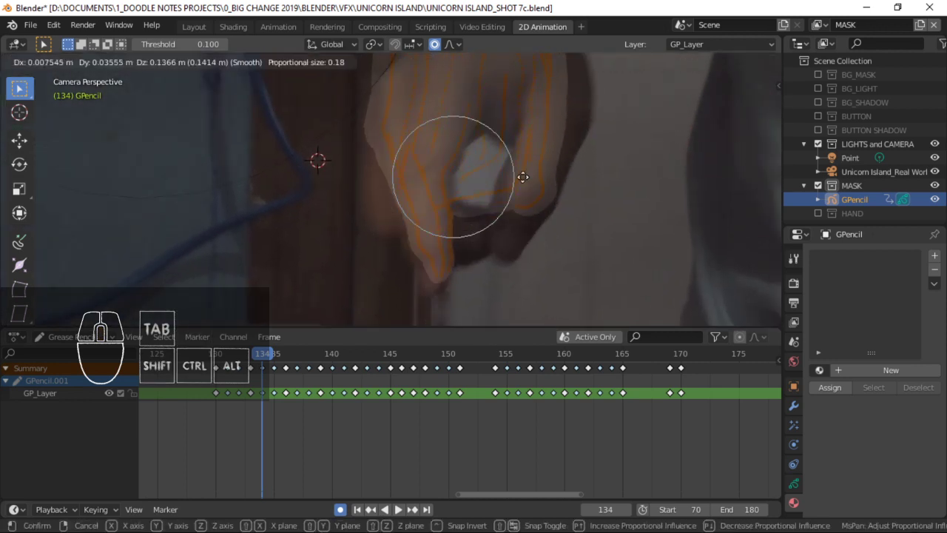
{"action": "left_click", "coordinate": [524, 182]}
{"action": "key", "text": "r"}
{"action": "left_click", "coordinate": [610, 196]}
{"action": "key", "text": "g"}
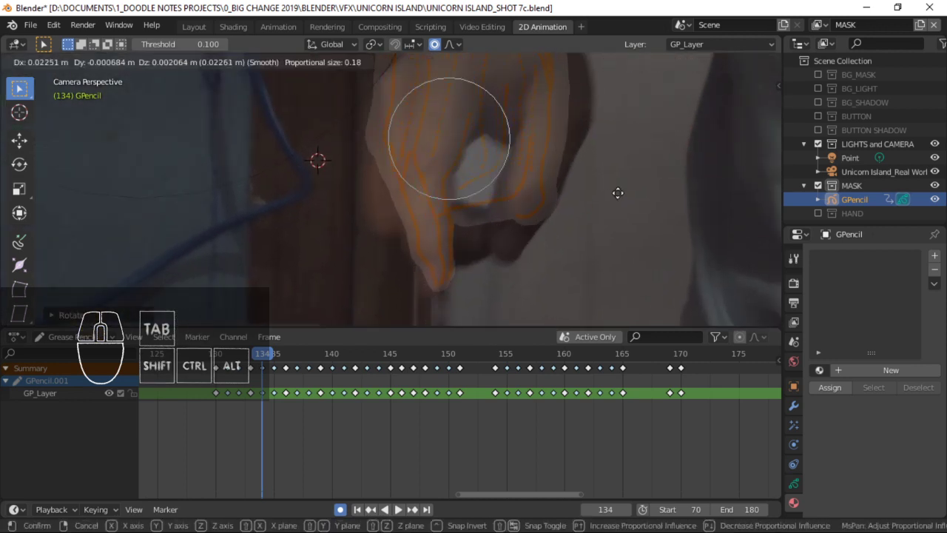
{"action": "left_click", "coordinate": [610, 192]}
On frame 133, rotate and move all the mask strokes to fit the hand's position.
{"action": "left_click_drag", "start_coordinate": [262, 374], "coordinate": [251, 376]}
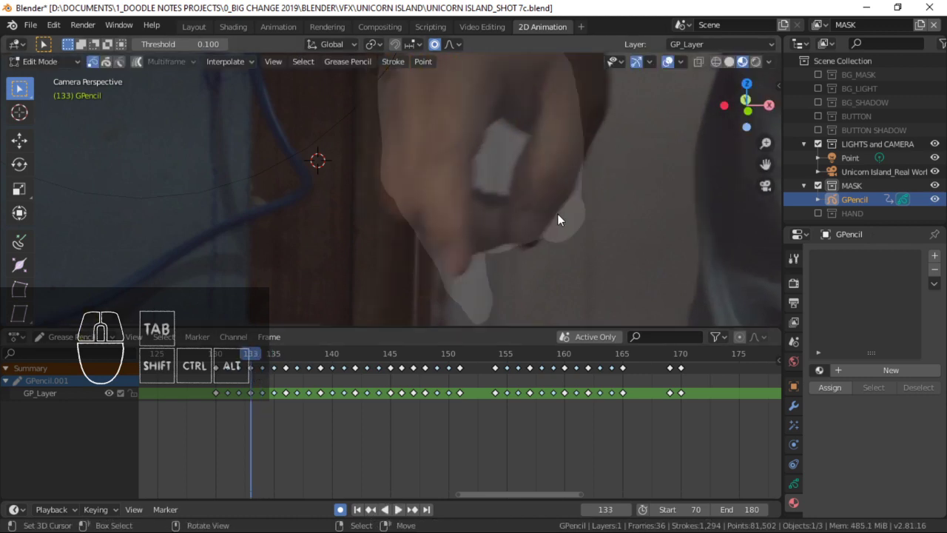
{"action": "key", "text": "g"}
{"action": "key", "text": "r"}
{"action": "left_click", "coordinate": [551, 210]}
{"action": "key", "text": "g"}
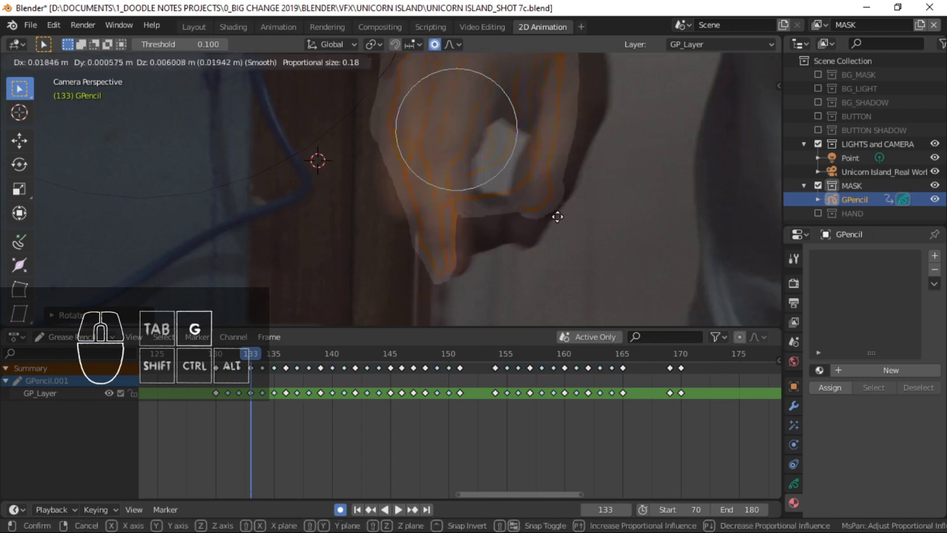
{"action": "left_click", "coordinate": [570, 216]}
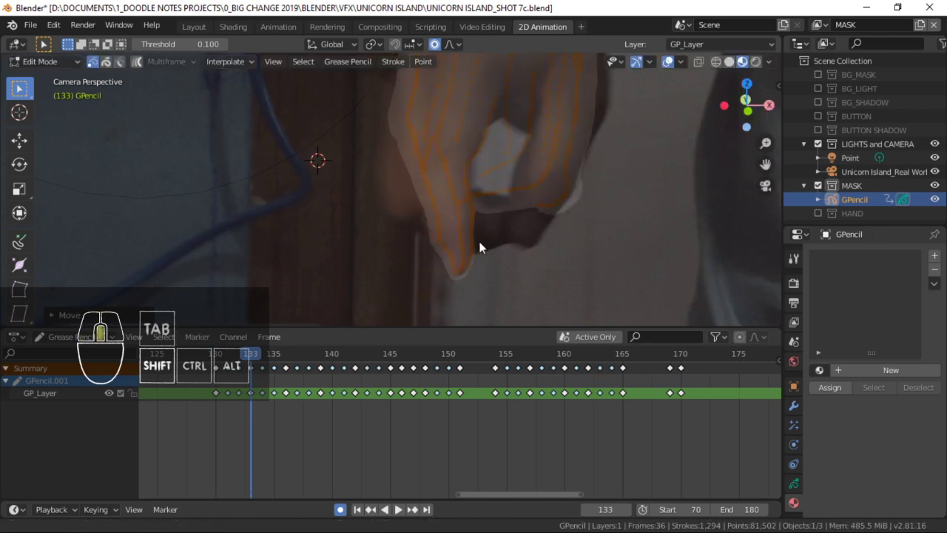
Go to frame 135, select all the mask strokes and move them over the hand.
{"action": "left_click_drag", "start_coordinate": [282, 375], "coordinate": [273, 376]}
{"action": "key", "text": "a"}
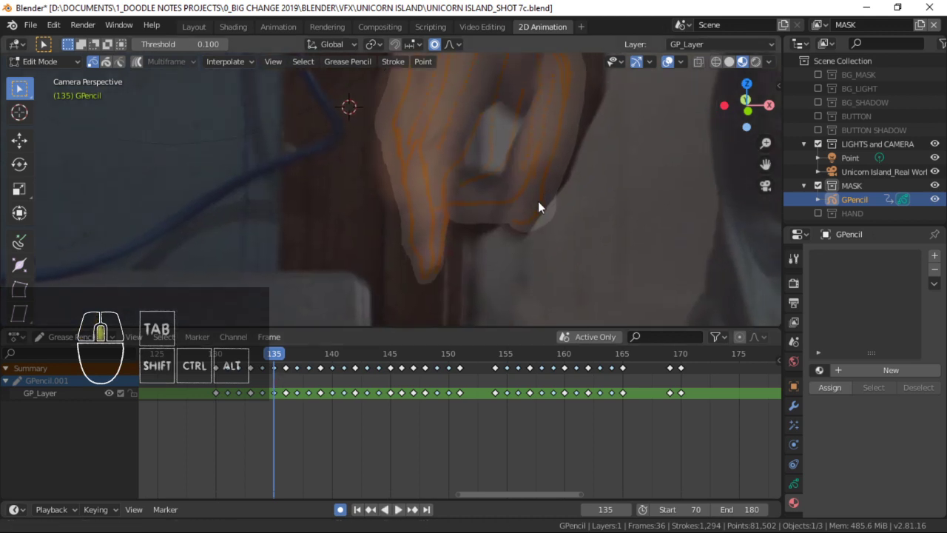
{"action": "key", "text": "g"}
{"action": "left_click", "coordinate": [483, 257]}
Go to frame 136, select all the mask strokes and adjust their position and rotation to the hand.
{"action": "left_click_drag", "start_coordinate": [276, 385], "coordinate": [286, 384]}
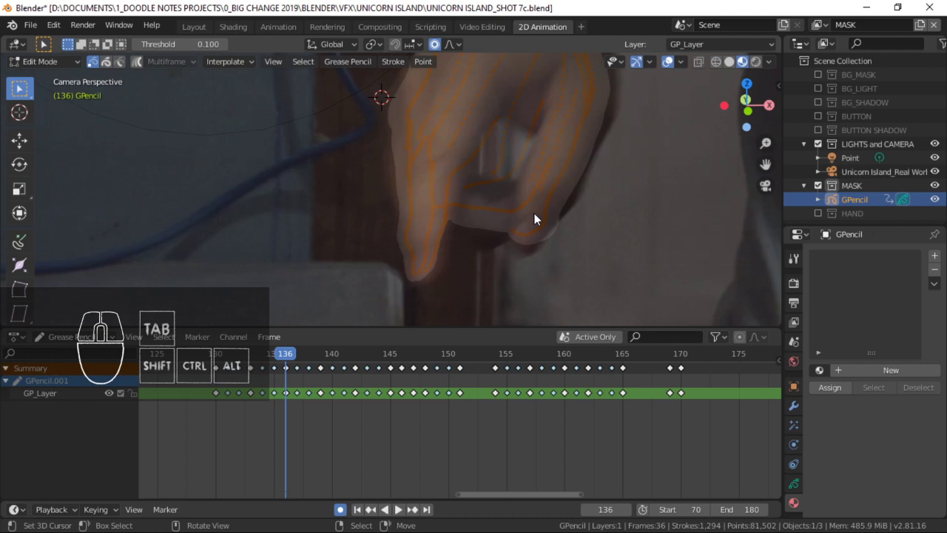
{"action": "key", "text": "a"}
{"action": "key", "text": "g"}
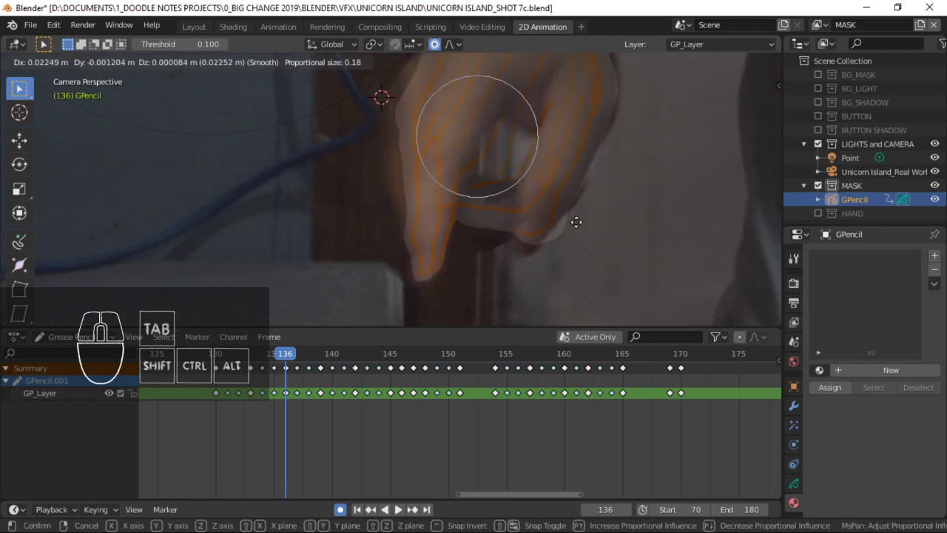
{"action": "right_click", "coordinate": [576, 222]}
{"action": "middle_click_drag", "start_coordinate": [598, 208], "coordinate": [562, 198], "text": "shift"}
{"action": "middle_click_drag", "start_coordinate": [562, 198], "coordinate": [529, 191]}
{"action": "middle_click_drag", "start_coordinate": [529, 191], "coordinate": [517, 187], "text": "ctrl"}
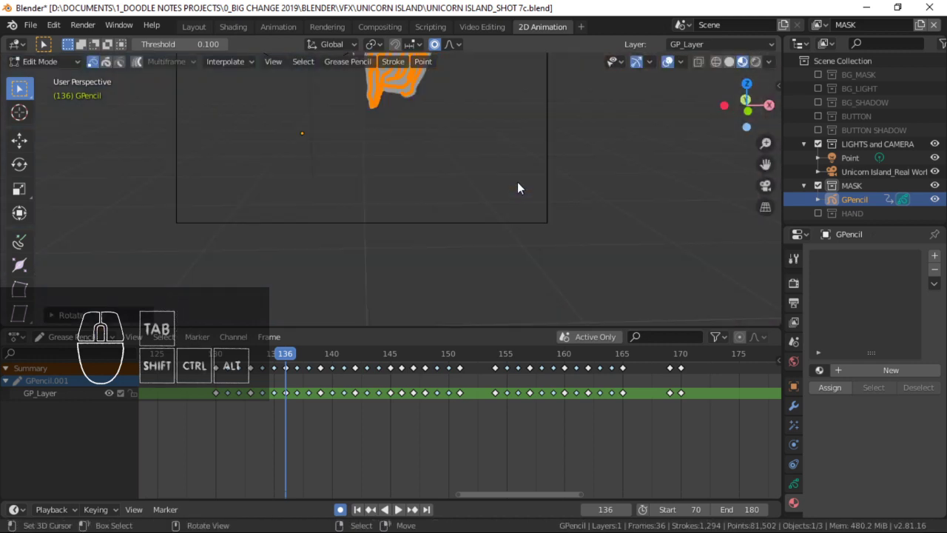
Return to the camera view on frame 137, select all the mask strokes, and rotate and move them onto the hand.
{"action": "key", "text": "Right"}
{"action": "key", "text": "KP_0"}
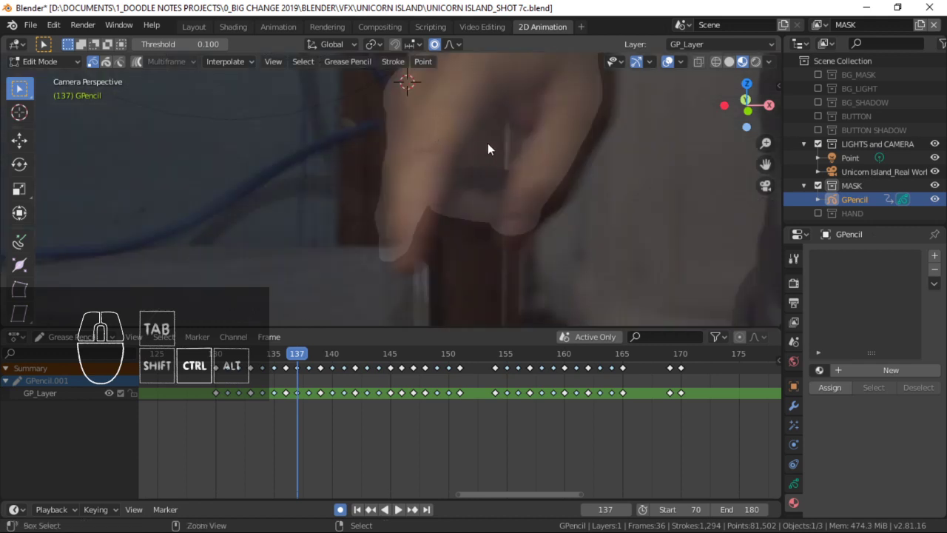
{"action": "mouse_move", "coordinate": [486, 148]}
{"action": "middle_mouse_down", "text": "ctrl"}
{"action": "mouse_move", "coordinate": [481, 220]}
{"action": "mouse_move", "coordinate": [426, 218]}
{"action": "mouse_move", "coordinate": [447, 166]}
{"action": "middle_mouse_up", "text": "ctrl"}
{"action": "key", "text": "a"}
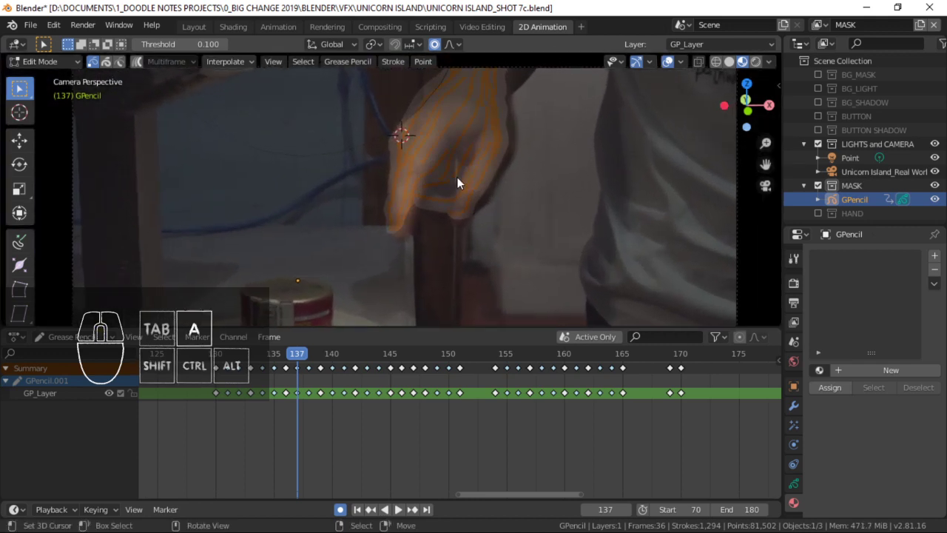
{"action": "key", "text": "r"}
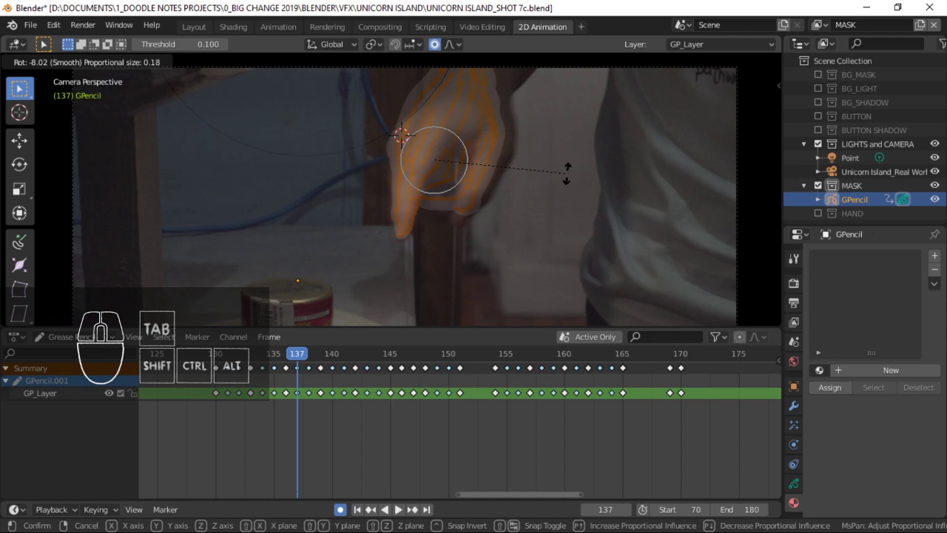
{"action": "left_click", "coordinate": [570, 177]}
{"action": "key", "text": "g"}
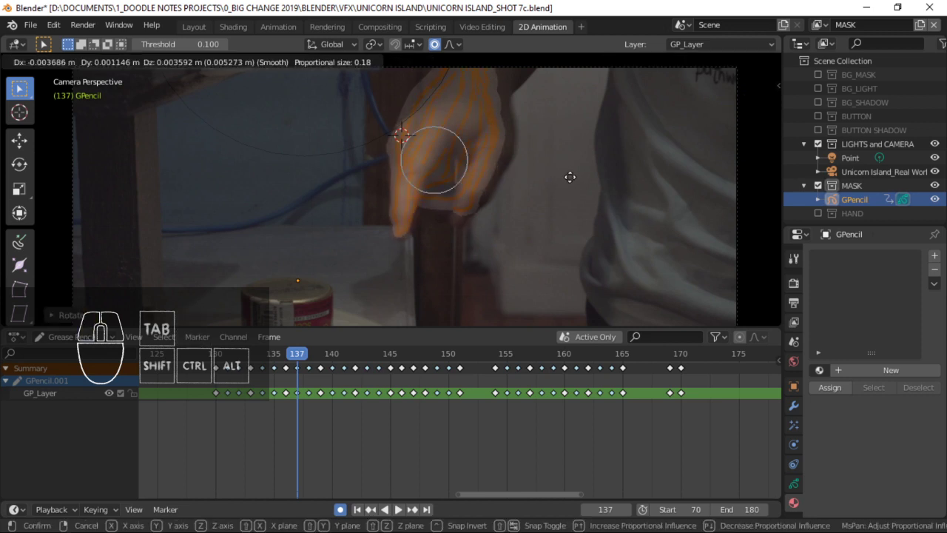
{"action": "left_click", "coordinate": [458, 226]}
{"action": "middle_click_drag", "start_coordinate": [457, 226], "coordinate": [483, 183], "text": "ctrl"}
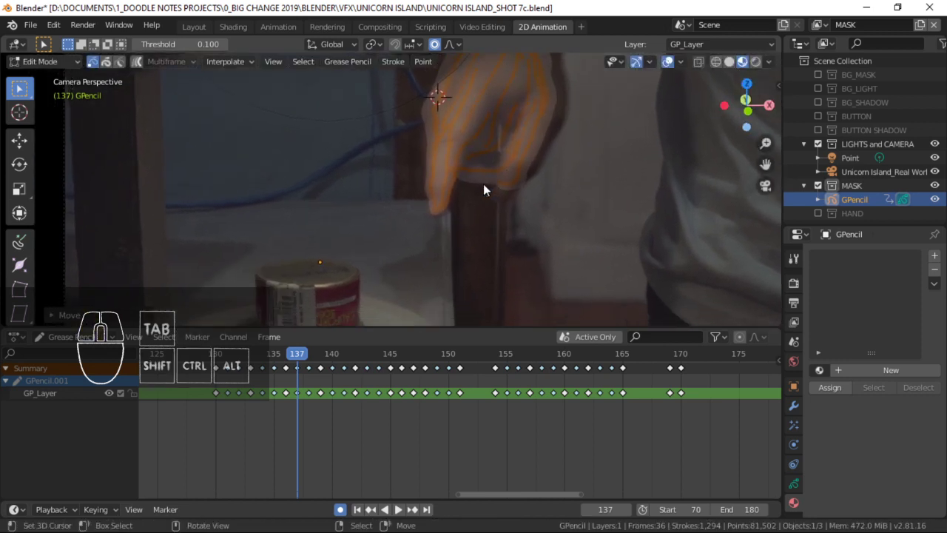
Select all mask strokes on frame 138 and shift them to match the hand.
{"action": "key", "text": "Right"}
{"action": "key", "text": "a"}
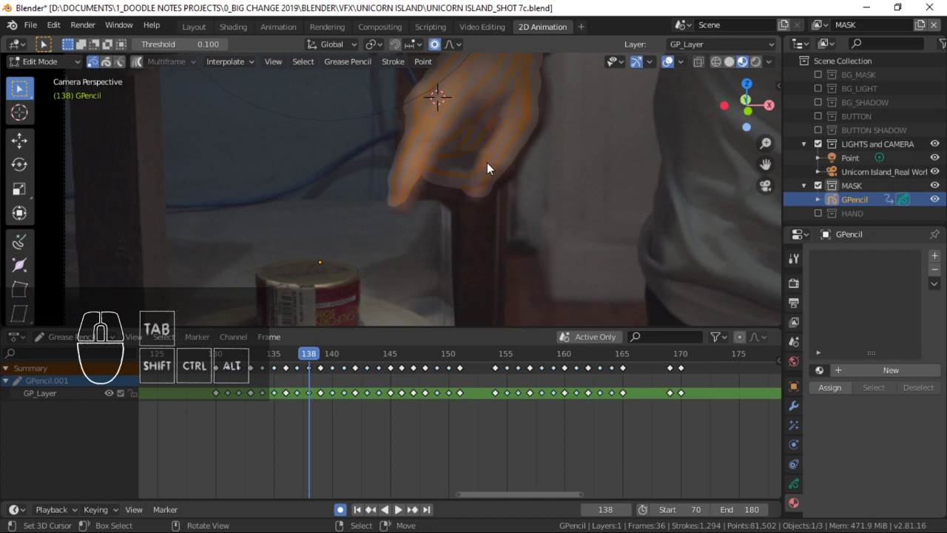
{"action": "key", "text": "g"}
{"action": "left_click", "coordinate": [495, 169]}
{"action": "middle_click_drag", "start_coordinate": [473, 216], "coordinate": [481, 181], "text": "ctrl"}
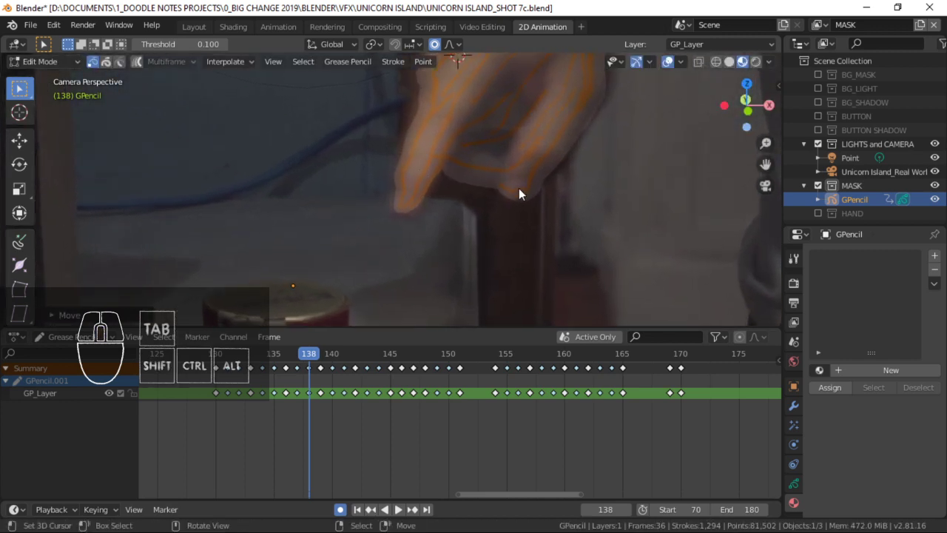
Compare the neighbouring frames, select all the mask strokes on frame 140 and move them over the hand.
{"action": "key", "text": "Right"}
{"action": "key", "text": "Right"}
{"action": "key", "text": "Left"}
{"action": "key", "text": "Left"}
{"action": "key", "text": "Right"}
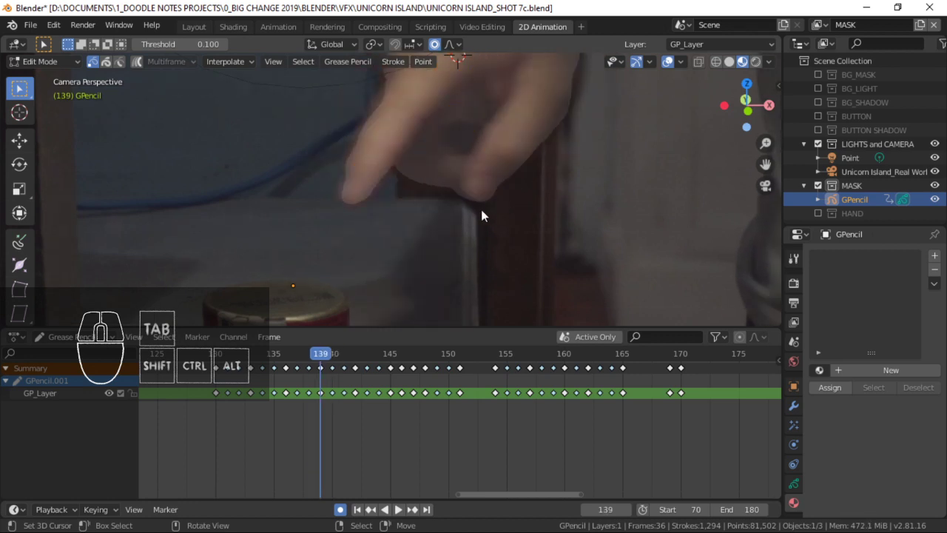
{"action": "key", "text": "Right"}
{"action": "key", "text": "a"}
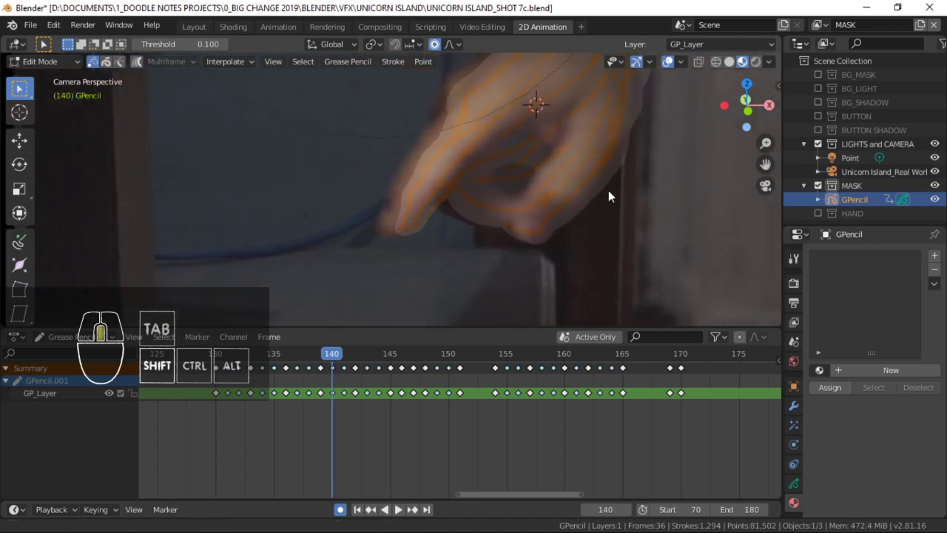
{"action": "key", "text": "g"}
{"action": "scroll", "coordinate": [692, 184], "scroll_direction": "down", "scroll_amount": 6}
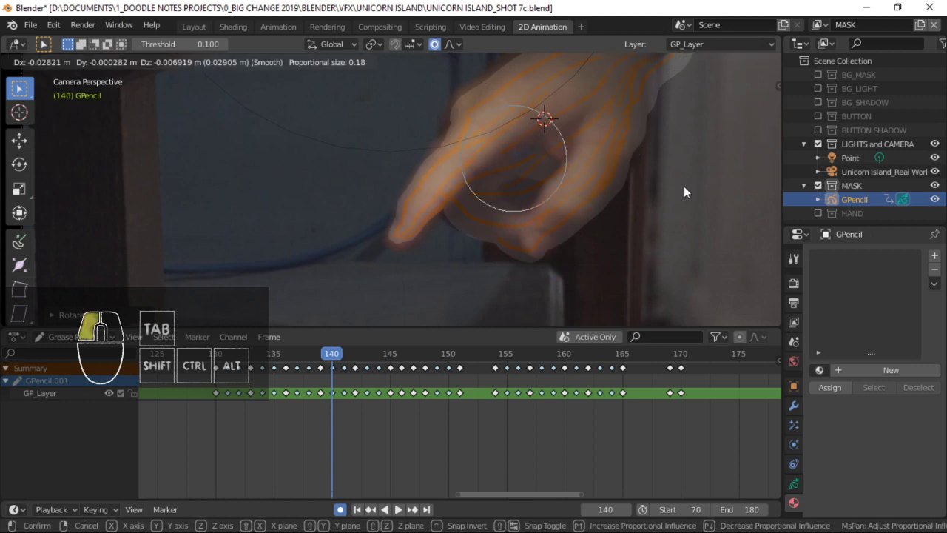
{"action": "left_click", "coordinate": [684, 185]}
Fine-tune the rotation and position of all the mask strokes over the hand on frame 140.
{"action": "key", "text": "r"}
{"action": "middle_click_drag", "start_coordinate": [620, 173], "coordinate": [501, 154], "text": "shift"}
{"action": "left_click", "coordinate": [617, 239]}
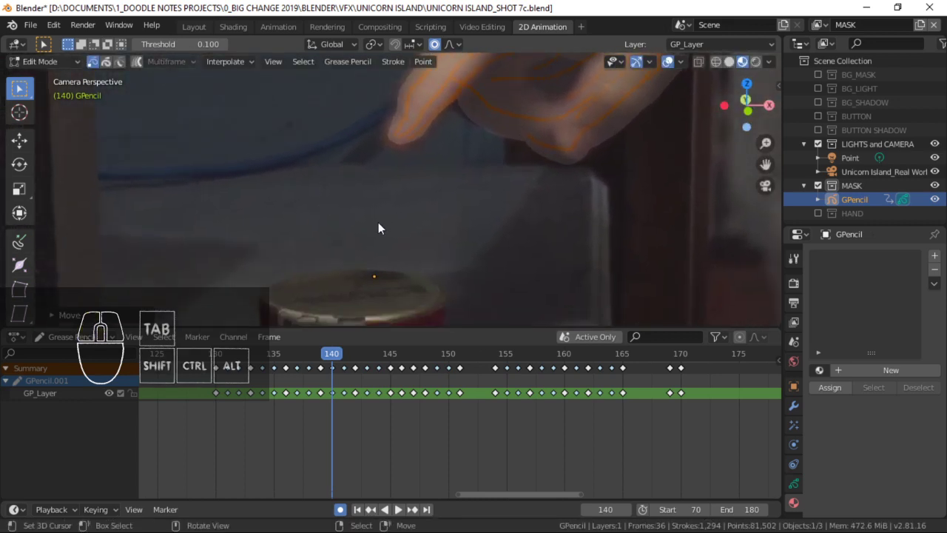
{"action": "middle_click_drag", "start_coordinate": [443, 208], "coordinate": [424, 283], "text": "shift"}
{"action": "key", "text": "g"}
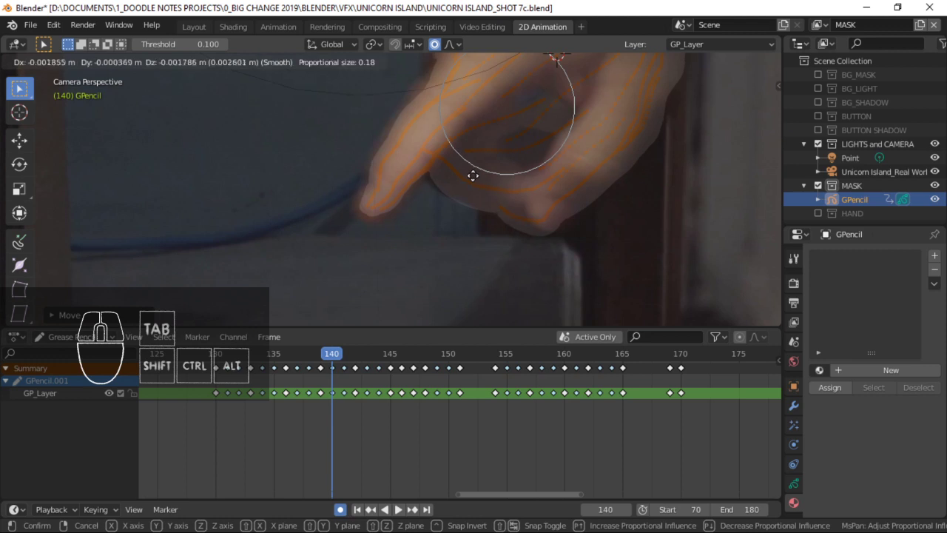
{"action": "left_click", "coordinate": [481, 180]}
Reshape the single mask stroke beneath the curled fingers on frame 140 by moving its points to the fingers' lower edge.
{"action": "middle_click_drag", "start_coordinate": [481, 180], "coordinate": [462, 190], "text": "shift"}
{"action": "left_click", "coordinate": [472, 202]}
{"action": "key", "text": "g"}
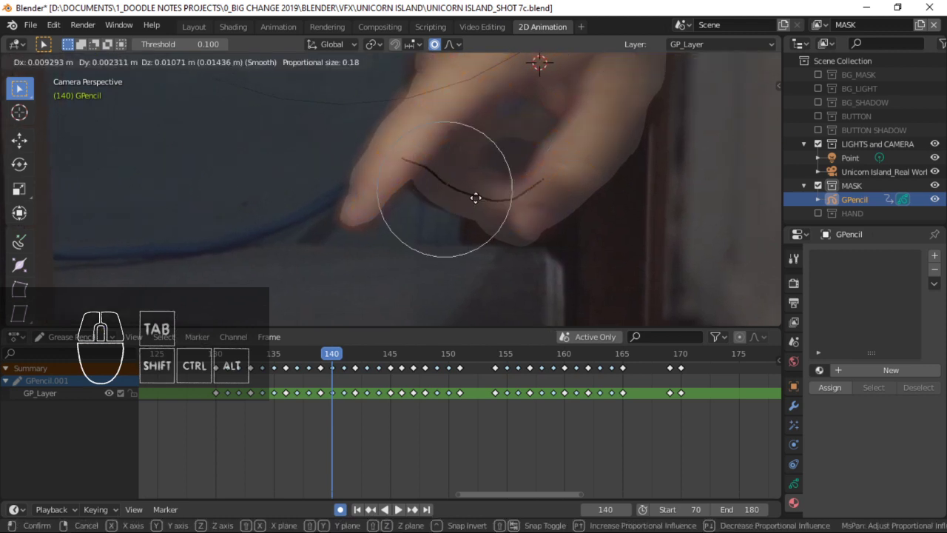
{"action": "left_click", "coordinate": [475, 196]}
{"action": "left_click", "coordinate": [430, 168]}
{"action": "key", "text": "g"}
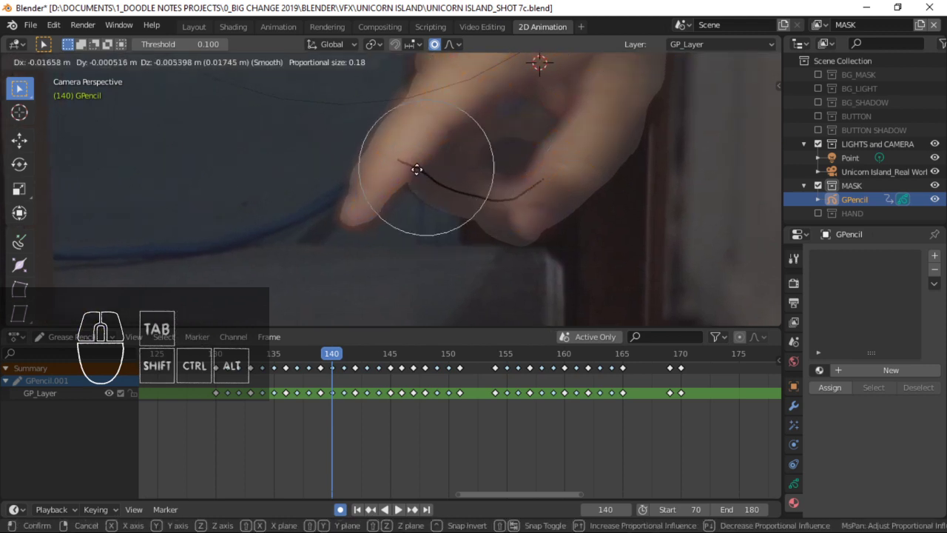
{"action": "left_click", "coordinate": [422, 169]}
{"action": "middle_click_drag", "start_coordinate": [560, 223], "coordinate": [548, 221], "text": "shift"}
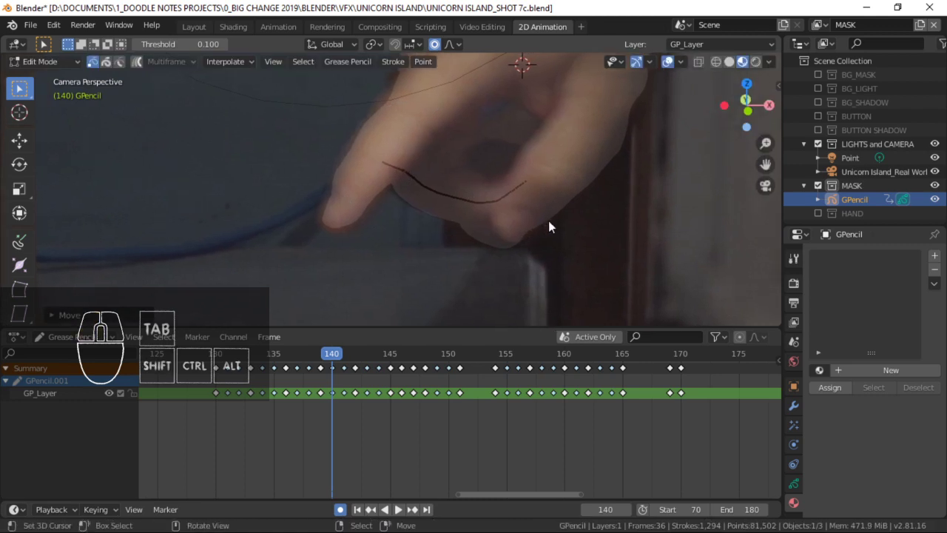
Go to frame 141, select all the mask strokes, and rotate and move them onto the hand.
{"action": "key", "text": "Right"}
{"action": "key", "text": "r"}
{"action": "left_click", "coordinate": [681, 198]}
{"action": "key", "text": "g"}
{"action": "left_click", "coordinate": [673, 203]}
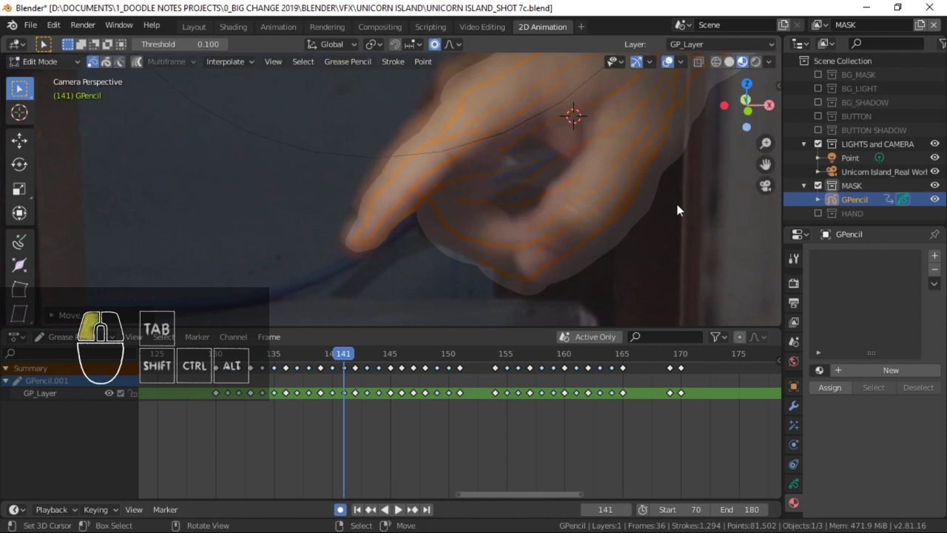
{"action": "middle_click_drag", "start_coordinate": [645, 203], "coordinate": [439, 185], "text": "shift"}
{"action": "middle_click_drag", "start_coordinate": [531, 179], "coordinate": [517, 184], "text": "shift"}
{"action": "key", "text": "r"}
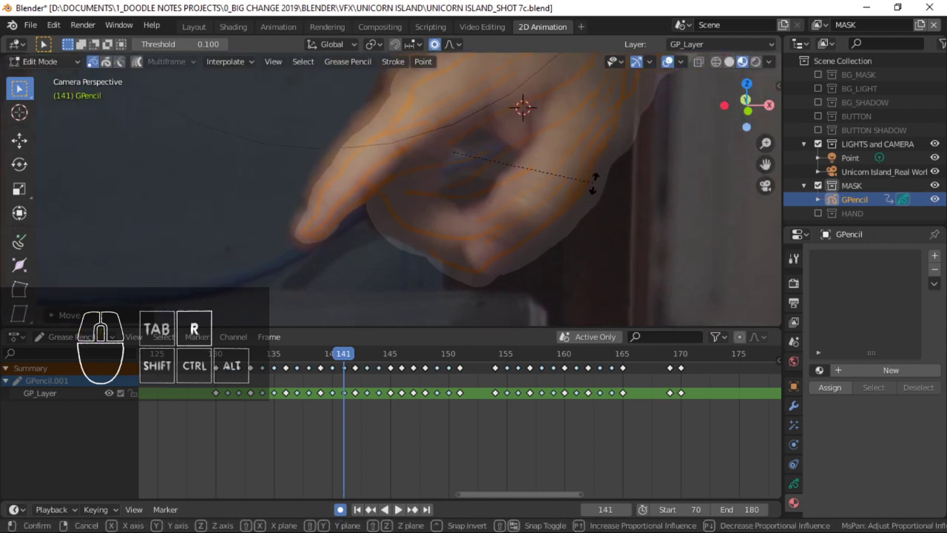
{"action": "left_click", "coordinate": [596, 177]}
{"action": "key", "text": "g"}
{"action": "left_click", "coordinate": [591, 174]}
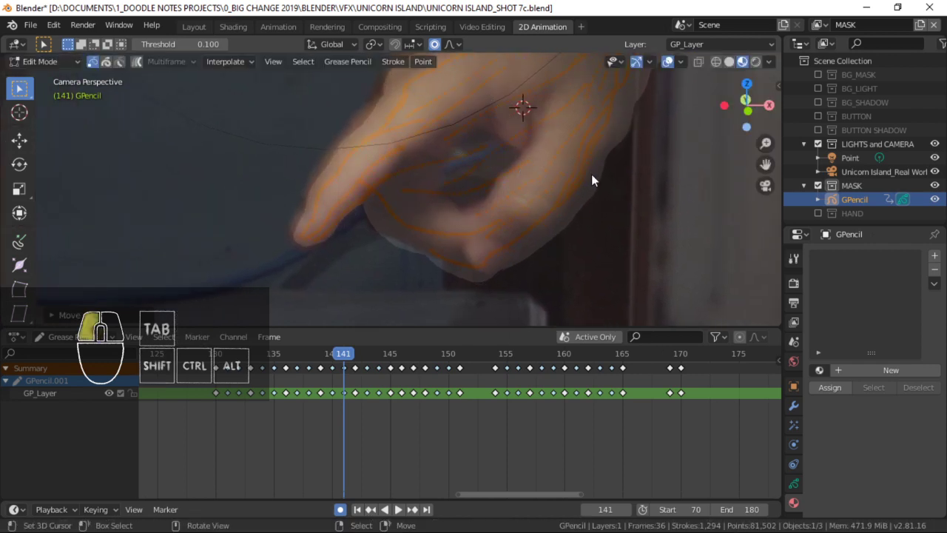
Adjust the curved stroke beneath the curled fingers on frame 141 so the mask meets their lower edge.
{"action": "key", "text": "g"}
{"action": "left_click", "coordinate": [410, 218]}
{"action": "key", "text": "r"}
{"action": "left_click", "coordinate": [548, 225]}
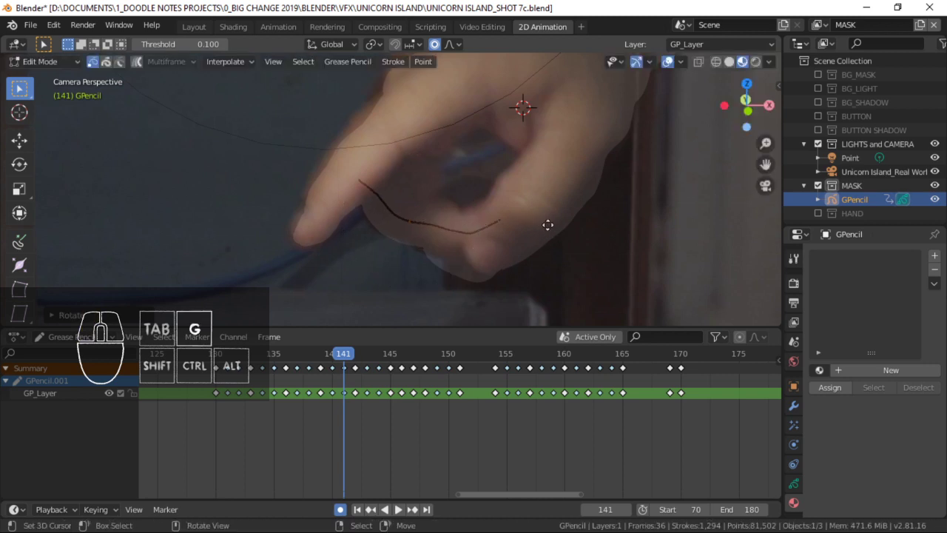
{"action": "key", "text": "g"}
{"action": "left_click", "coordinate": [474, 248]}
{"action": "key", "text": "g"}
{"action": "left_click", "coordinate": [474, 261]}
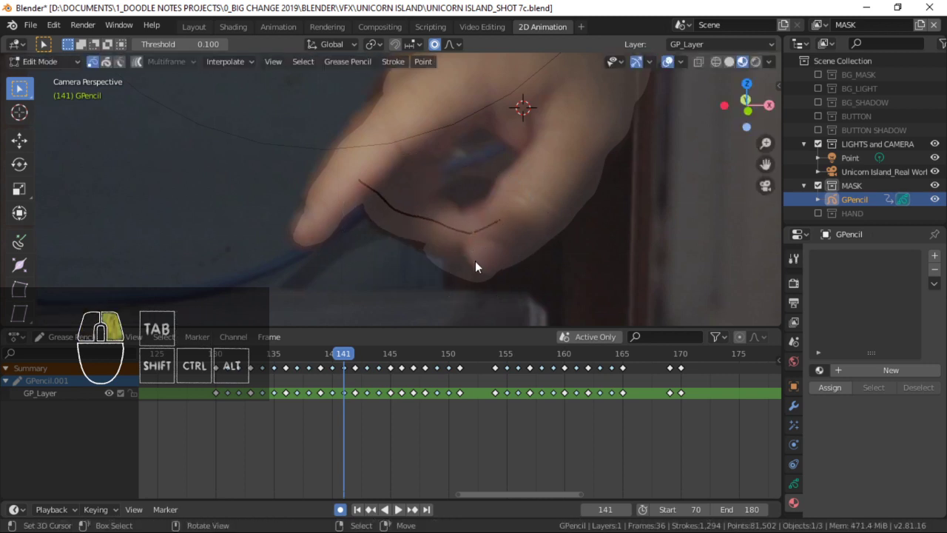
Move points of the stroke along the thumb's outer edge and tip on frame 141 to fit the hand outline.
{"action": "key", "text": "g"}
{"action": "left_click", "coordinate": [496, 249]}
{"action": "key", "text": "g"}
{"action": "left_click", "coordinate": [450, 242]}
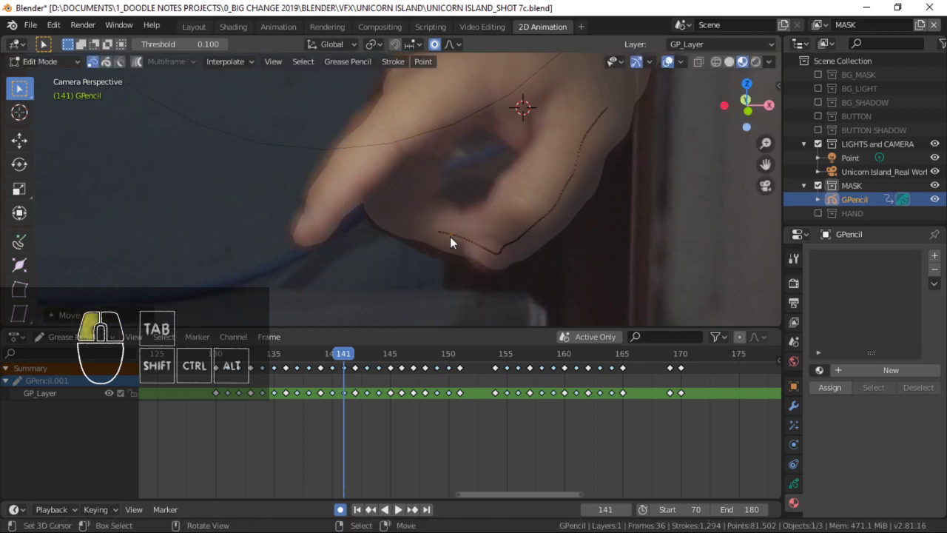
{"action": "key", "text": "g"}
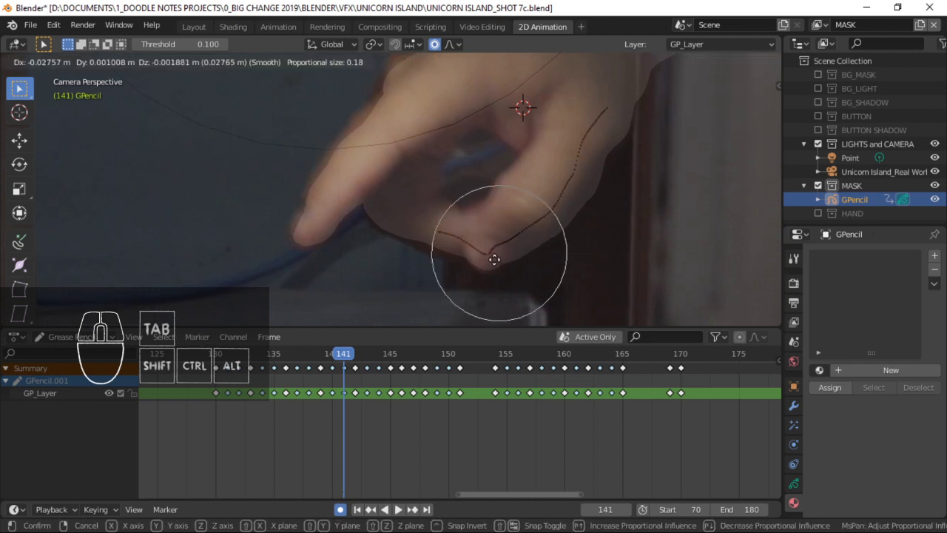
{"action": "left_click", "coordinate": [501, 252]}
{"action": "middle_click_drag", "start_coordinate": [505, 247], "coordinate": [518, 235], "text": "ctrl"}
{"action": "middle_click_drag", "start_coordinate": [437, 216], "coordinate": [503, 196], "text": "shift"}
{"action": "middle_click_drag", "start_coordinate": [503, 191], "coordinate": [503, 222], "text": "shift"}
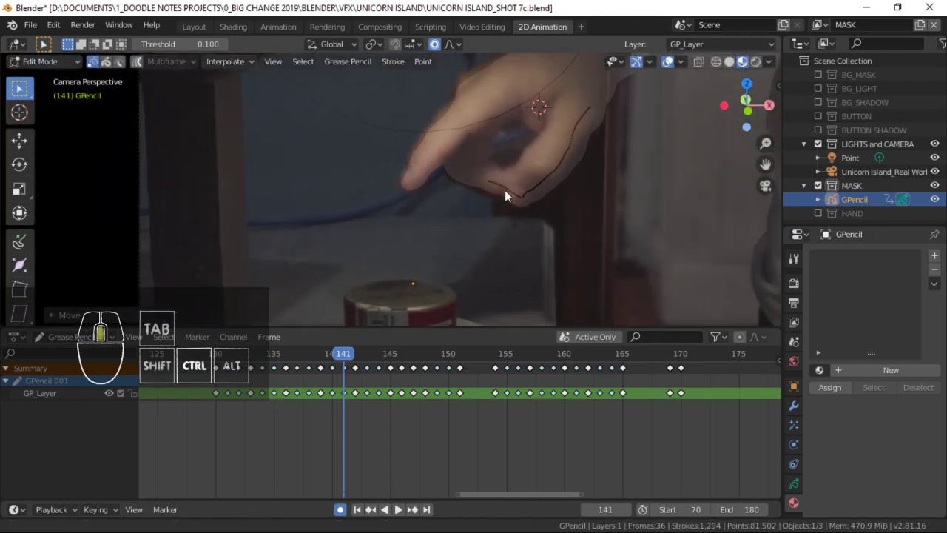
{"action": "middle_click_drag", "start_coordinate": [503, 222], "coordinate": [499, 150], "text": "ctrl"}
{"action": "middle_click_drag", "start_coordinate": [498, 151], "coordinate": [446, 158], "text": "shift"}
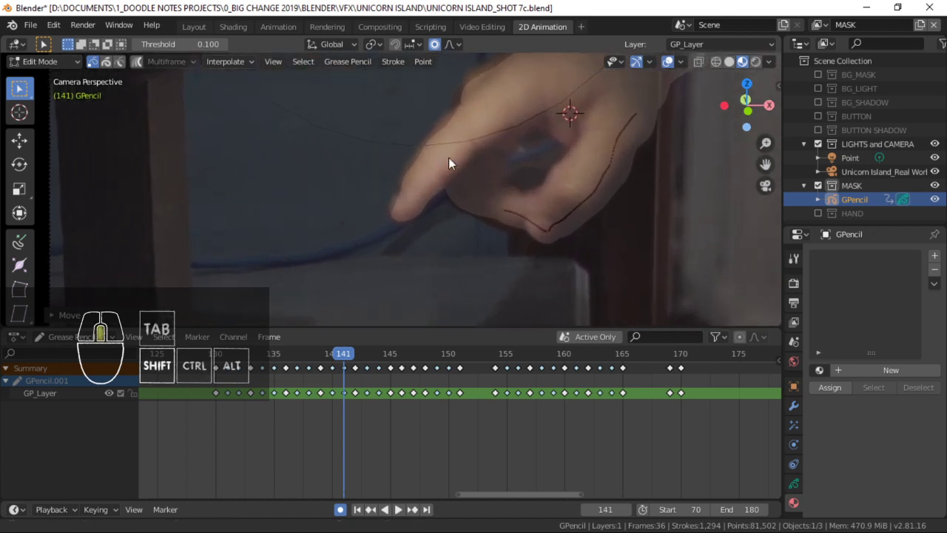
Compare frames 141 to 143, select all the mask strokes on frame 143, and rotate and move them onto the hand.
{"action": "key", "text": "Right"}
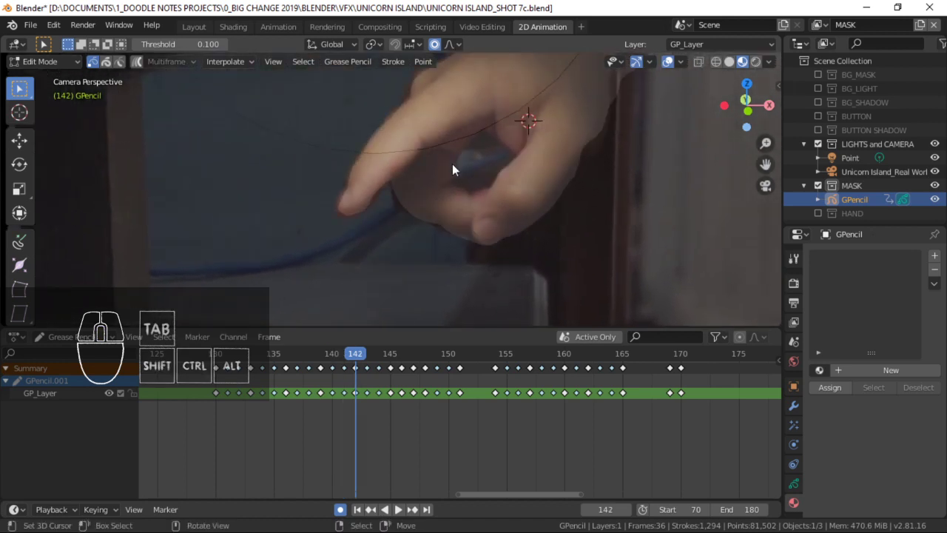
{"action": "key", "text": "Left"}
{"action": "key", "text": "Right"}
{"action": "key", "text": "Right"}
{"action": "key", "text": "Left"}
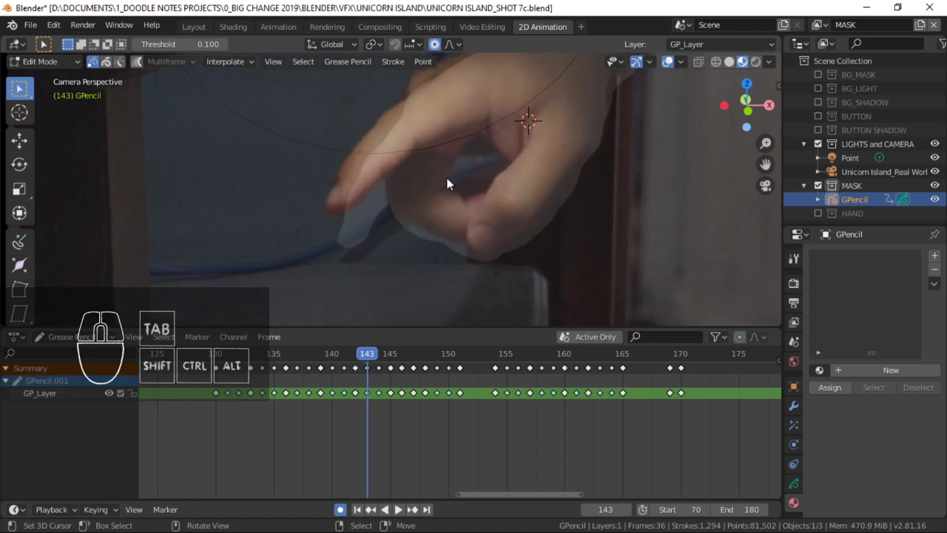
{"action": "key", "text": "Right"}
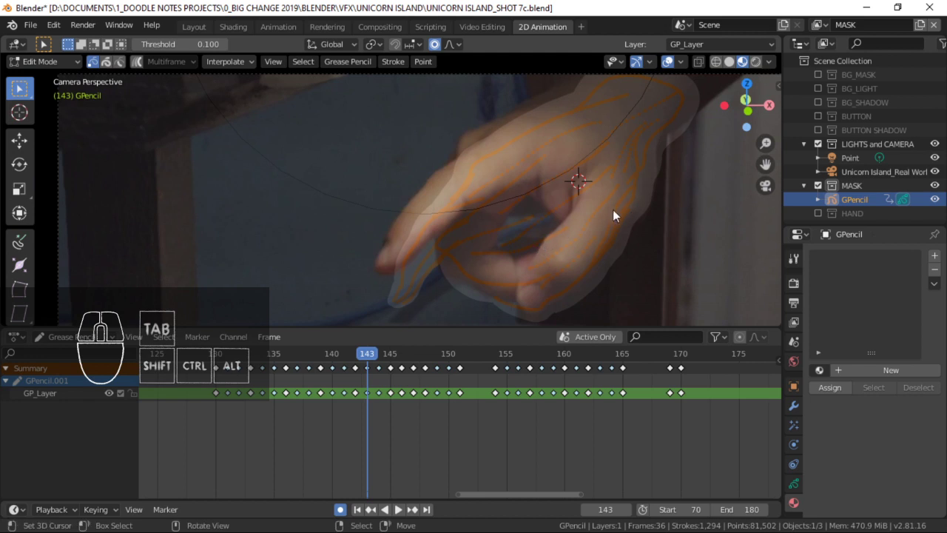
{"action": "key", "text": "g"}
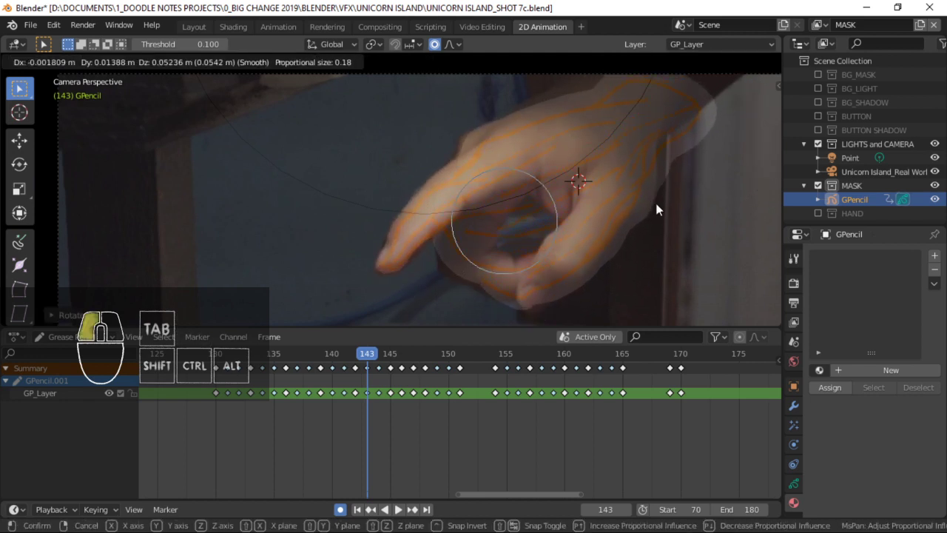
{"action": "left_click", "coordinate": [656, 204]}
Reshape the curved stroke beneath the curled fingers on frame 143 by moving its points to the fingers' edge.
{"action": "left_click", "coordinate": [497, 210]}
{"action": "key", "text": "g"}
{"action": "key", "text": "r"}
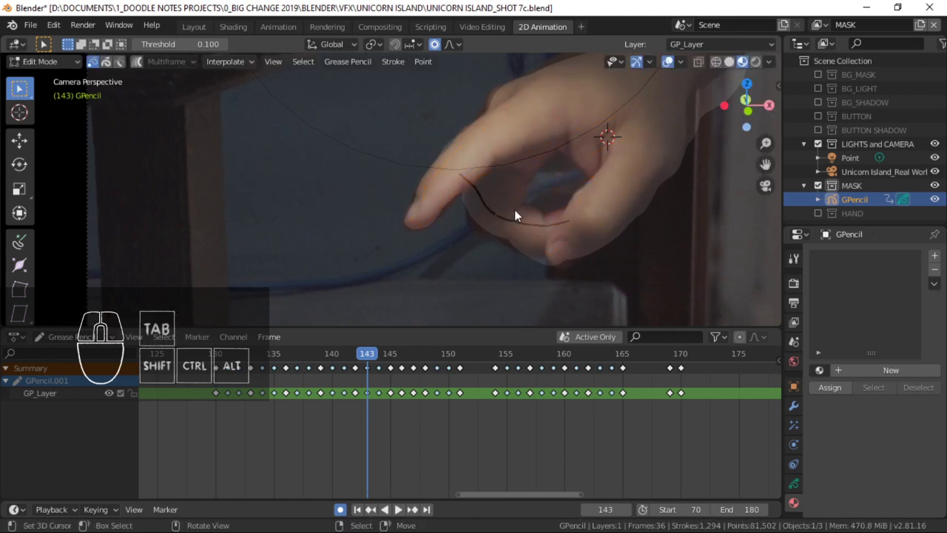
{"action": "left_click", "coordinate": [582, 219]}
{"action": "key", "text": "g"}
{"action": "left_click", "coordinate": [565, 219]}
{"action": "key", "text": "g"}
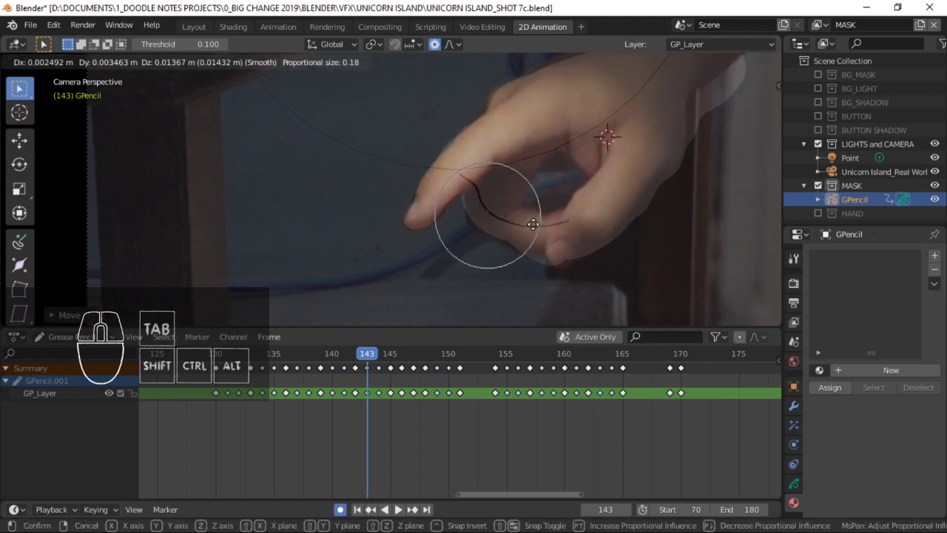
{"action": "left_click", "coordinate": [529, 221]}
{"action": "left_click", "coordinate": [477, 187]}
{"action": "key", "text": "g"}
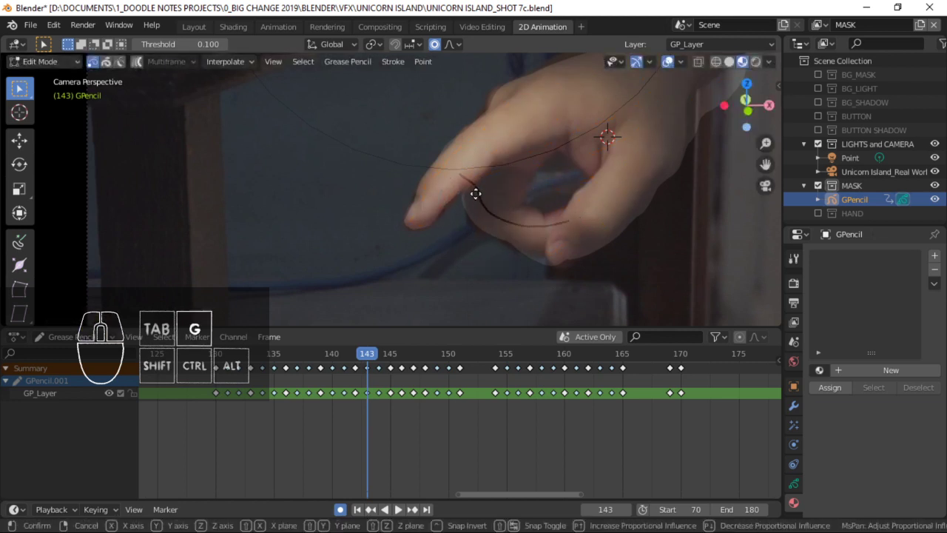
{"action": "left_click", "coordinate": [491, 219]}
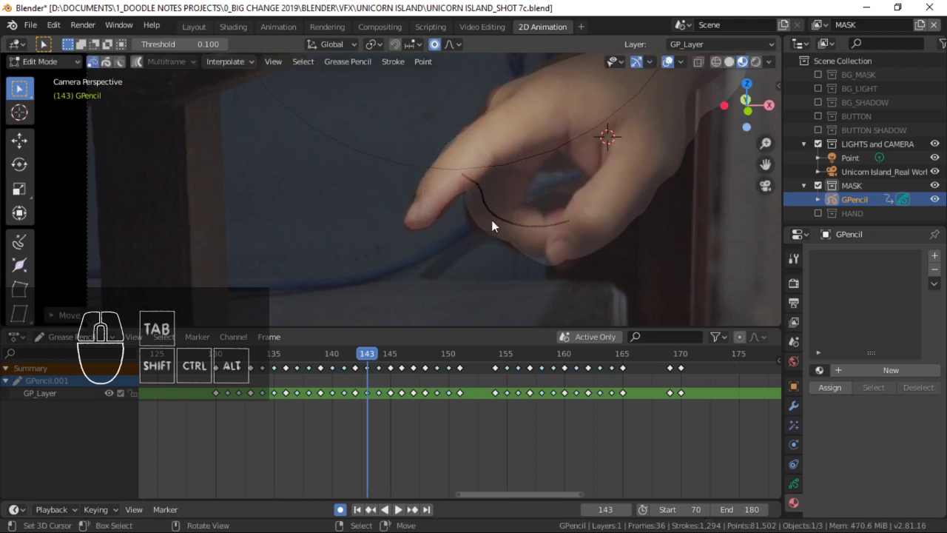
{"action": "key", "text": "g"}
{"action": "left_click", "coordinate": [490, 222]}
{"action": "right_click", "coordinate": [536, 225]}
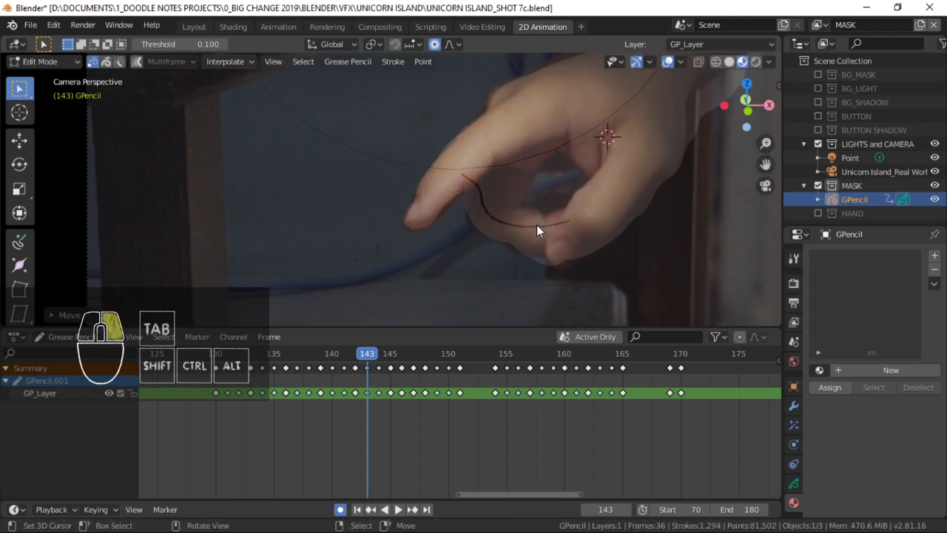
Go to frame 144, select all the mask strokes, and rotate and move them to match the hand.
{"action": "middle_click_drag", "start_coordinate": [559, 227], "coordinate": [516, 204], "text": "shift"}
{"action": "key", "text": "Right"}
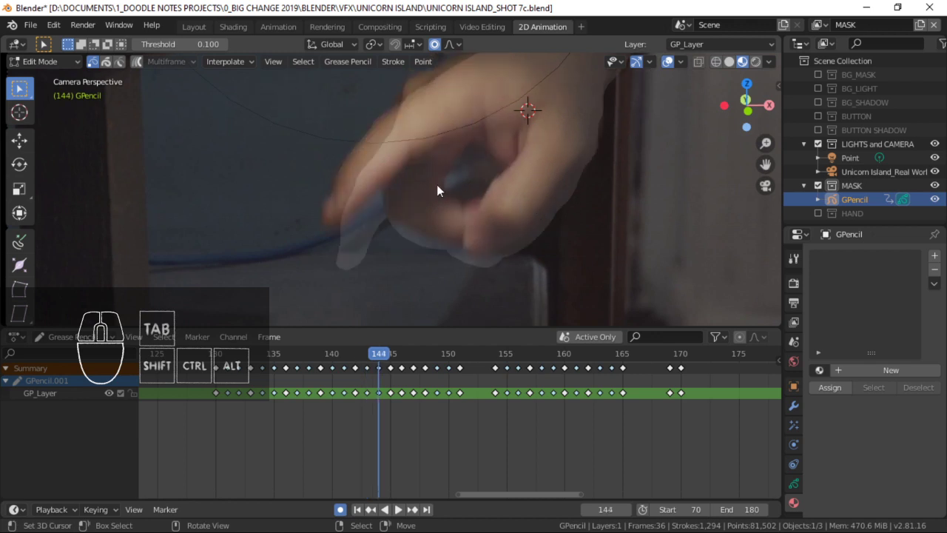
{"action": "key", "text": "r"}
{"action": "left_click", "coordinate": [556, 206]}
{"action": "key", "text": "g"}
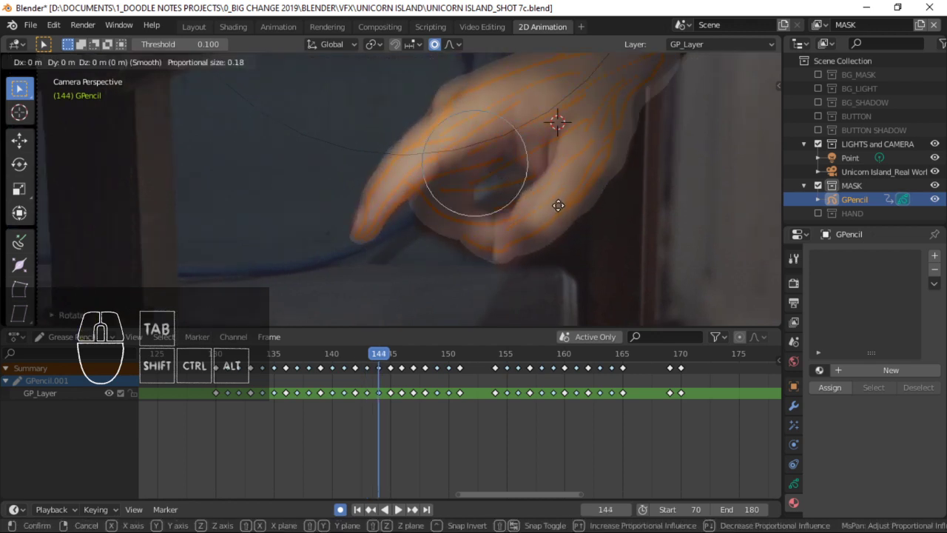
{"action": "left_click", "coordinate": [563, 204]}
{"action": "key", "text": "r"}
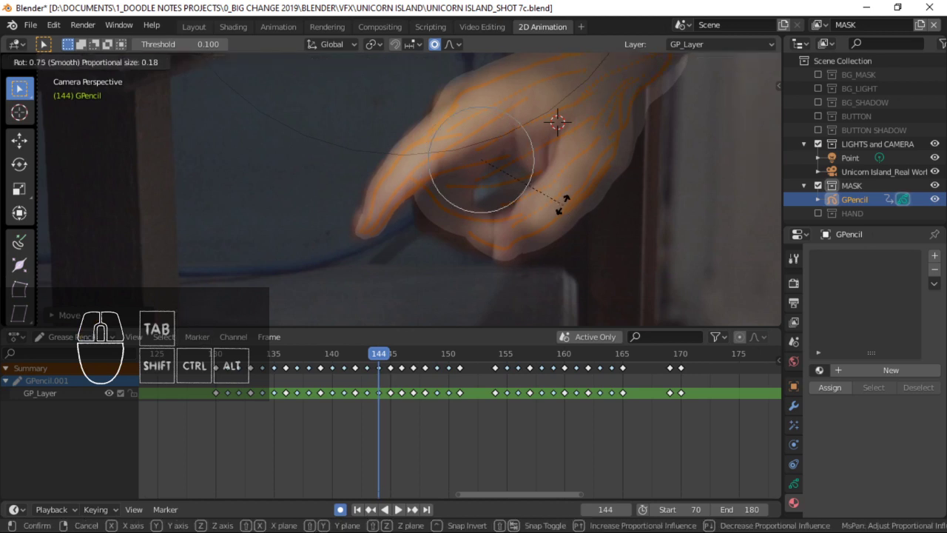
{"action": "left_click", "coordinate": [565, 208]}
{"action": "key", "text": "g"}
{"action": "left_click", "coordinate": [562, 208]}
Check the mask around the fingers on frame 144 and save the project file.
{"action": "middle_click_drag", "start_coordinate": [498, 193], "coordinate": [529, 80], "text": "shift"}
{"action": "middle_click_drag", "start_coordinate": [510, 131], "coordinate": [518, 153], "text": "shift"}
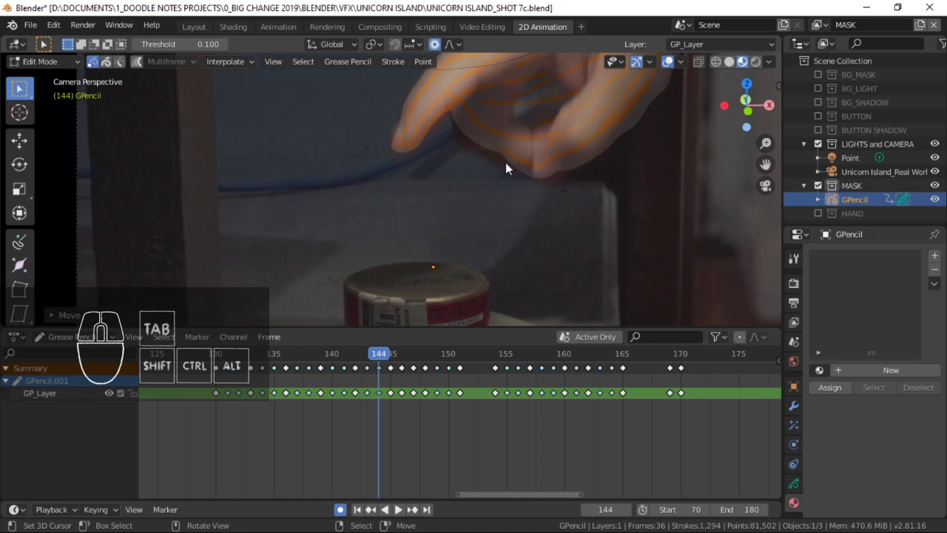
{"action": "middle_click_drag", "start_coordinate": [596, 170], "coordinate": [558, 198], "text": "shift"}
{"action": "key", "text": "ctrl+s"}
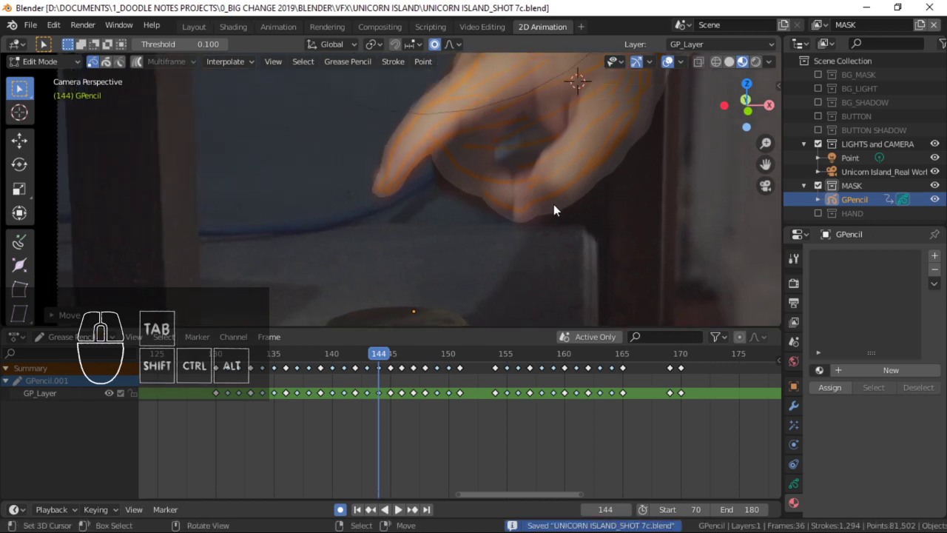
Check frames 145 to 148, select all the mask strokes on frame 149 and move them onto the hand.
{"action": "key", "text": "Right"}
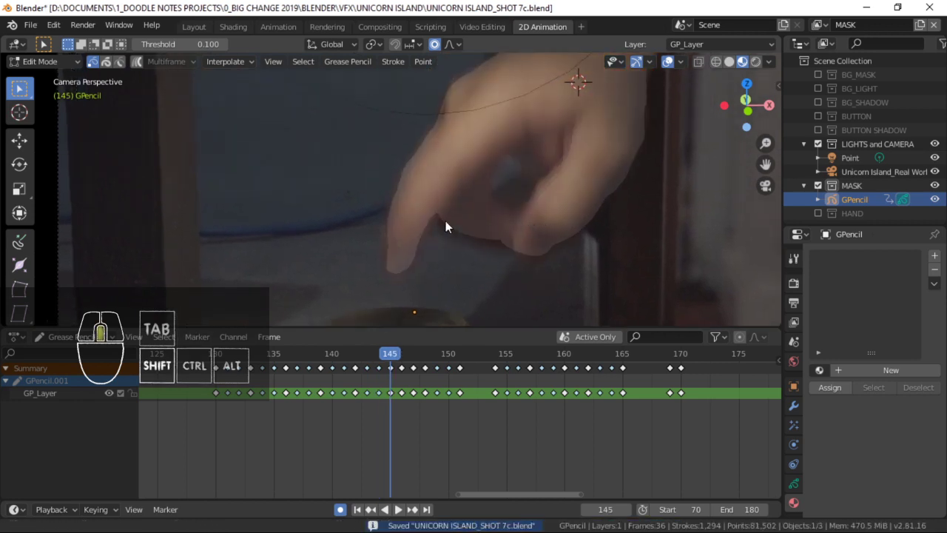
{"action": "middle_click_drag", "start_coordinate": [445, 220], "coordinate": [448, 199], "text": "shift"}
{"action": "key", "text": "Right"}
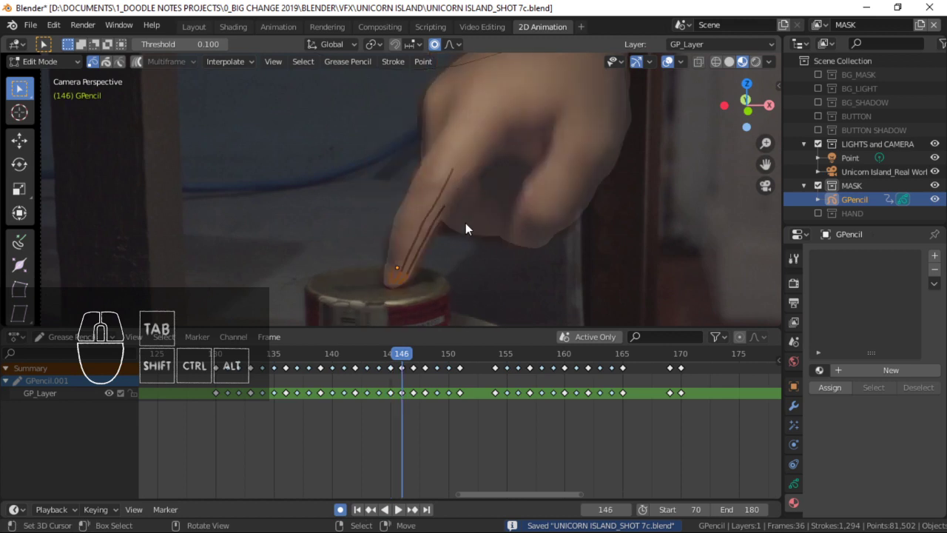
{"action": "key", "text": "Right"}
{"action": "key", "text": "Right"}
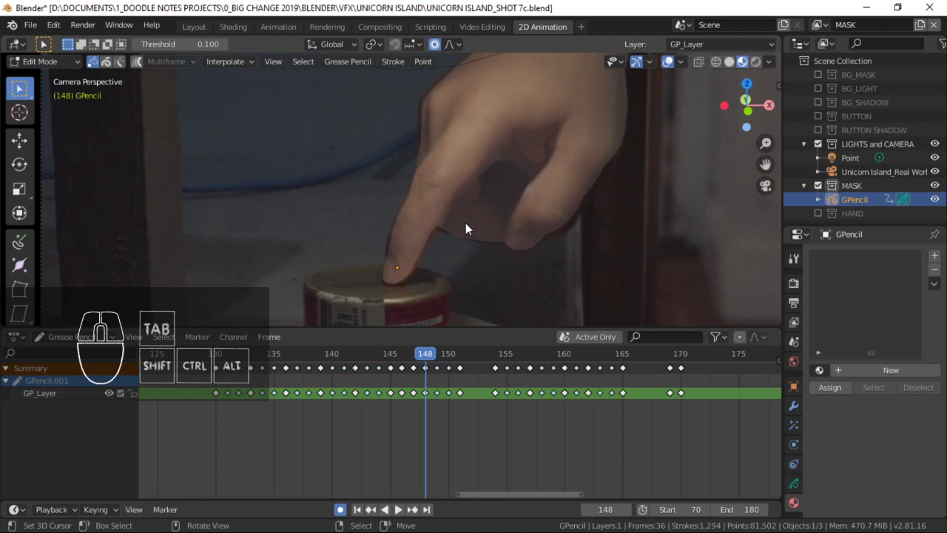
{"action": "key", "text": "Right"}
{"action": "key", "text": "g"}
{"action": "left_click", "coordinate": [541, 197]}
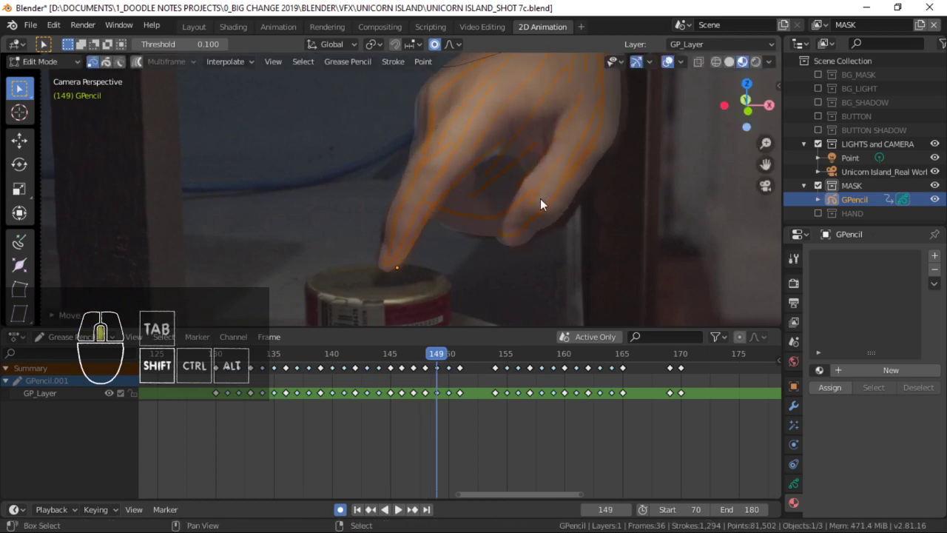
{"action": "key", "text": "g"}
{"action": "left_click", "coordinate": [536, 208]}
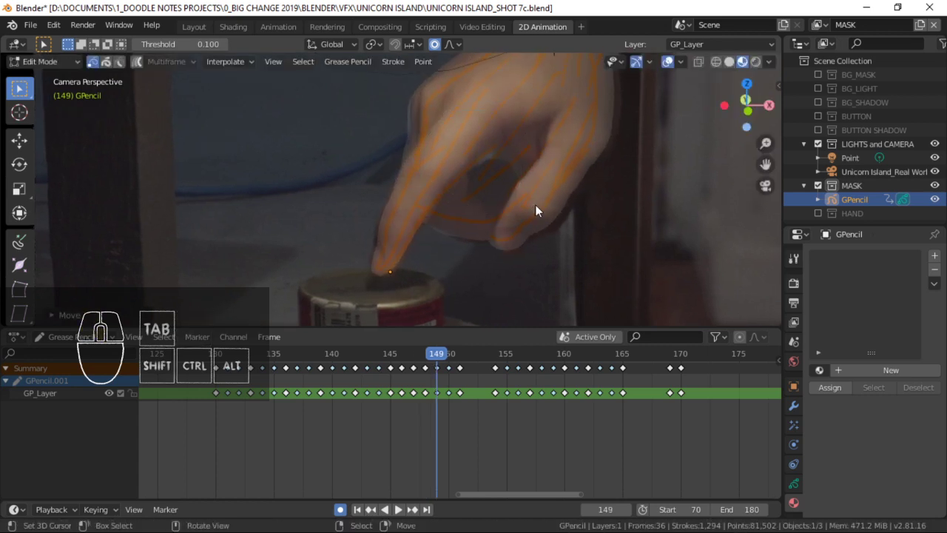
Go to frame 150 and move and rotate all the mask strokes to match the hand.
{"action": "key", "text": "Right"}
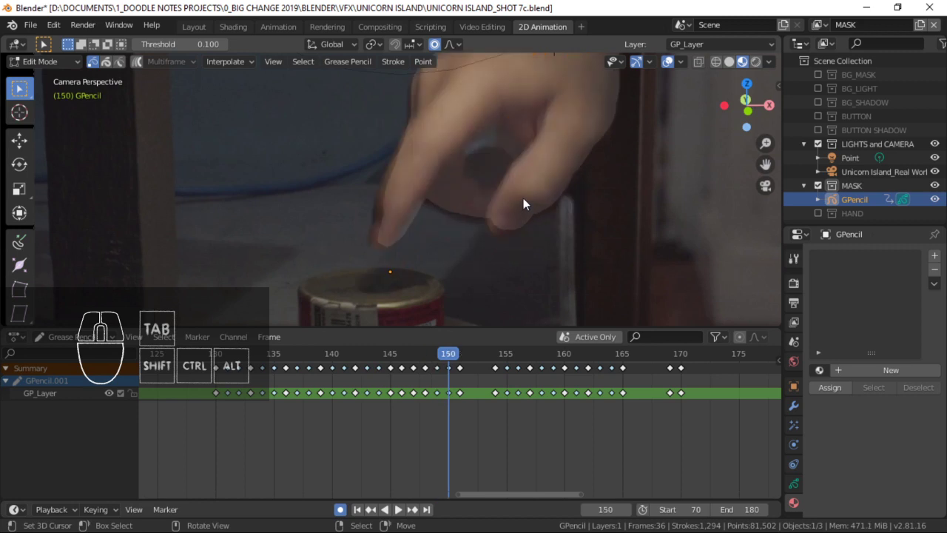
{"action": "key", "text": "g"}
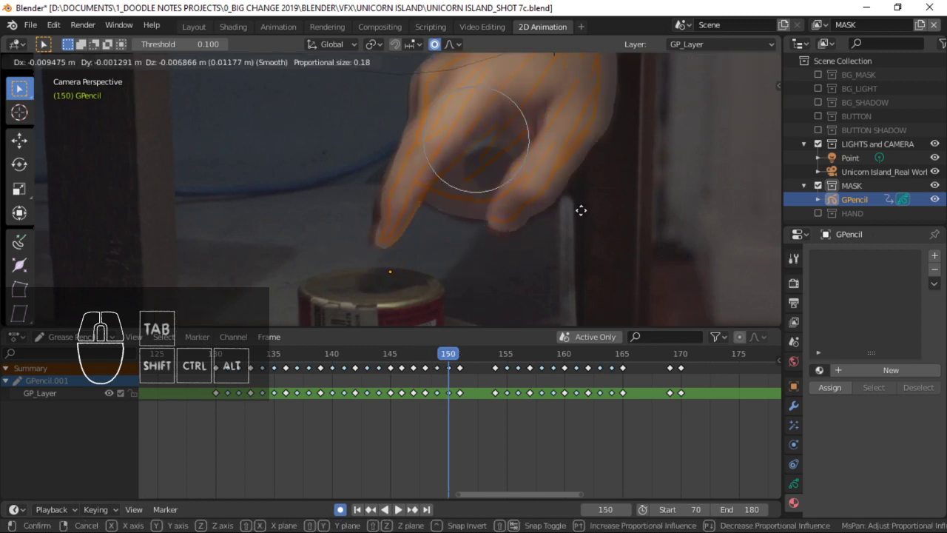
{"action": "key", "text": "r"}
{"action": "left_click", "coordinate": [551, 212]}
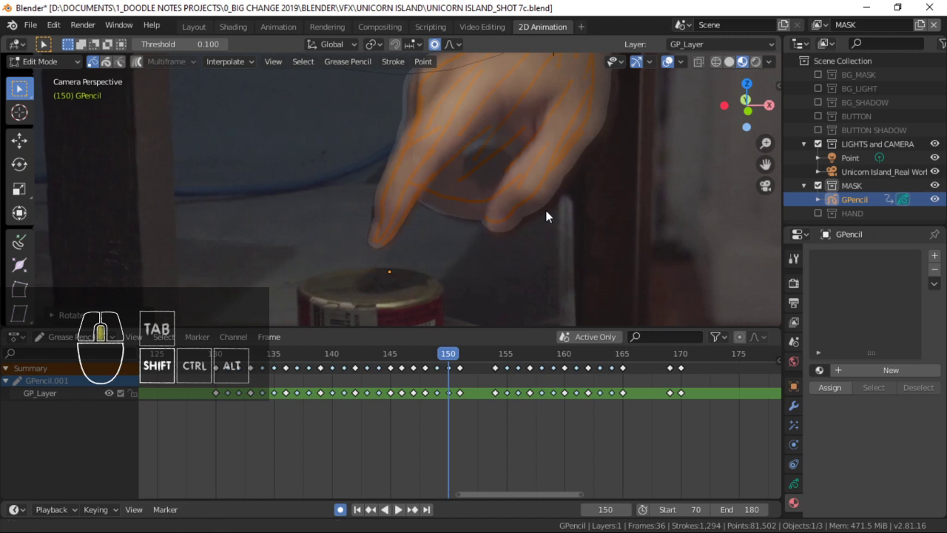
Move the curved stroke beneath the curled fingers on frame 150 to the fingers' edge and save the project file.
{"action": "right_click", "coordinate": [422, 209]}
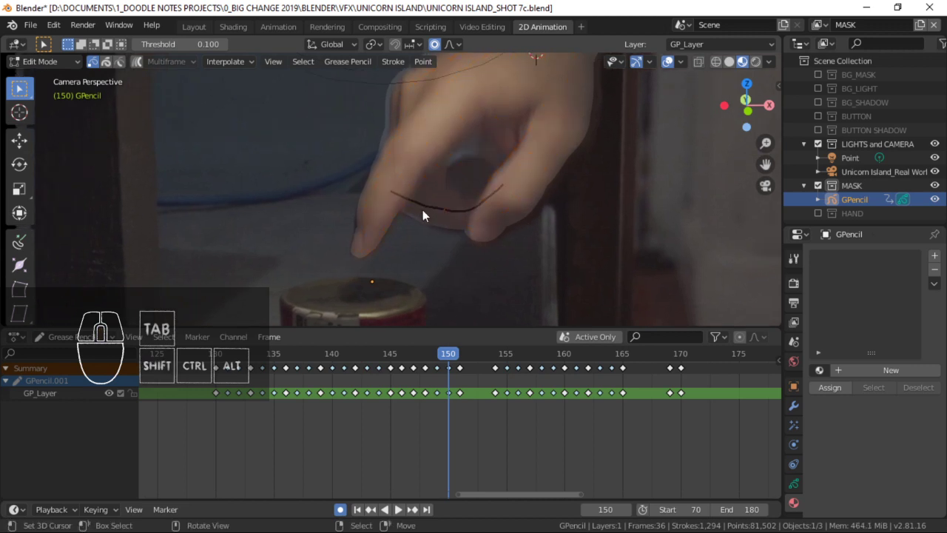
{"action": "key", "text": "g"}
{"action": "left_click", "coordinate": [430, 210]}
{"action": "key", "text": "ctrl+s"}
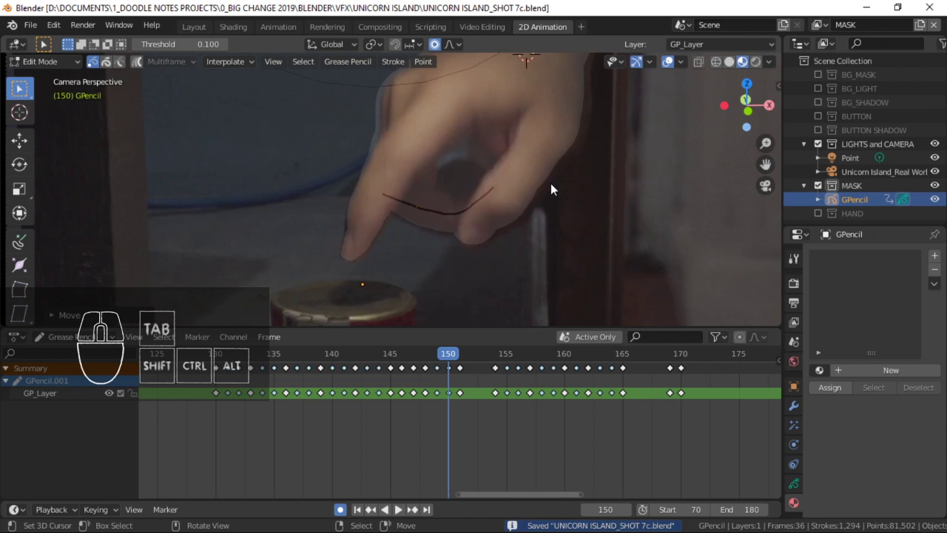
Go to frame 152 and move all the mask strokes onto the hand.
{"action": "key", "text": "Right"}
{"action": "key", "text": "Right"}
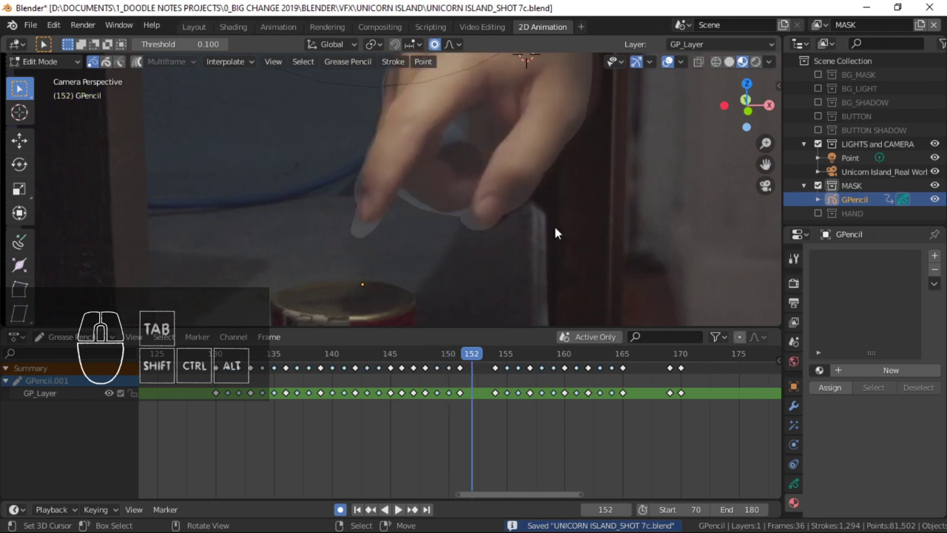
{"action": "key", "text": "g"}
{"action": "left_click", "coordinate": [512, 182]}
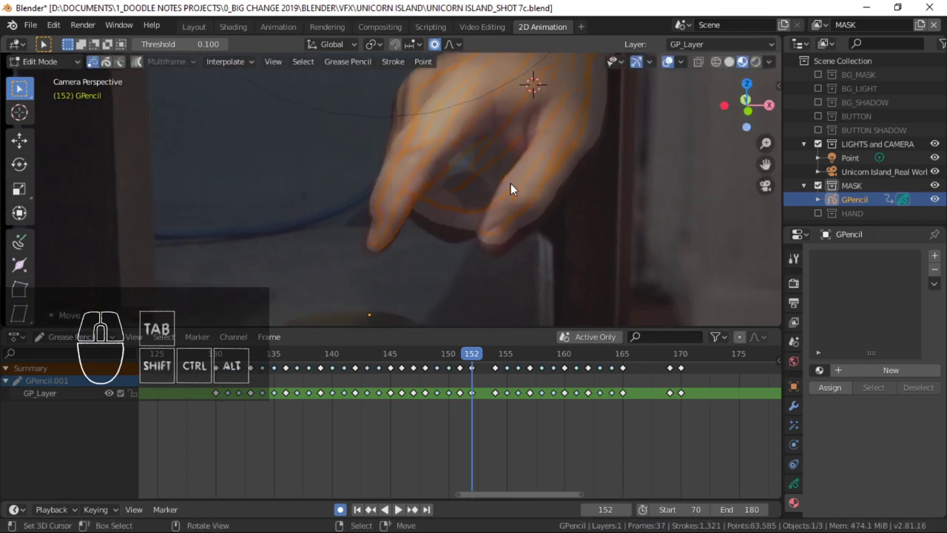
Go to frame 153 and move and rotate all the mask strokes to match the hand.
{"action": "key", "text": "Right"}
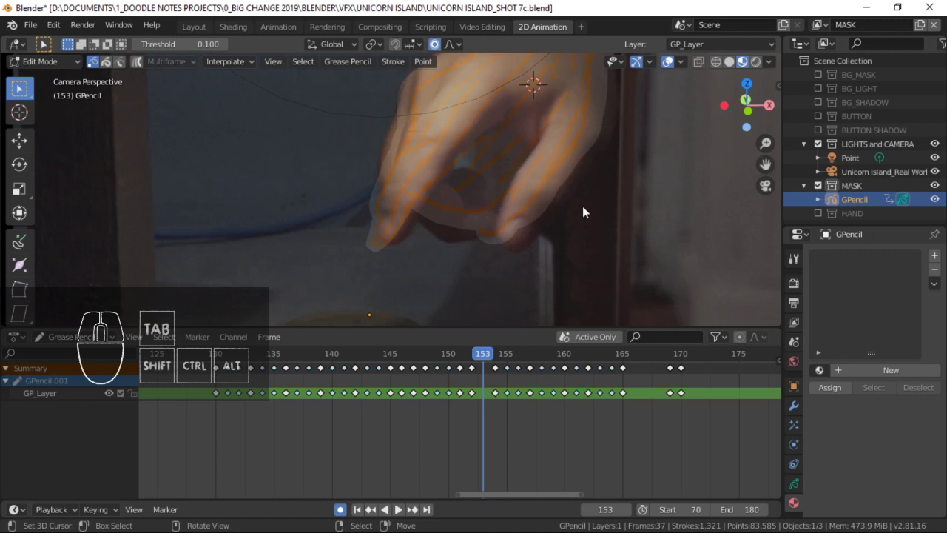
{"action": "key", "text": "g"}
{"action": "left_click", "coordinate": [530, 226]}
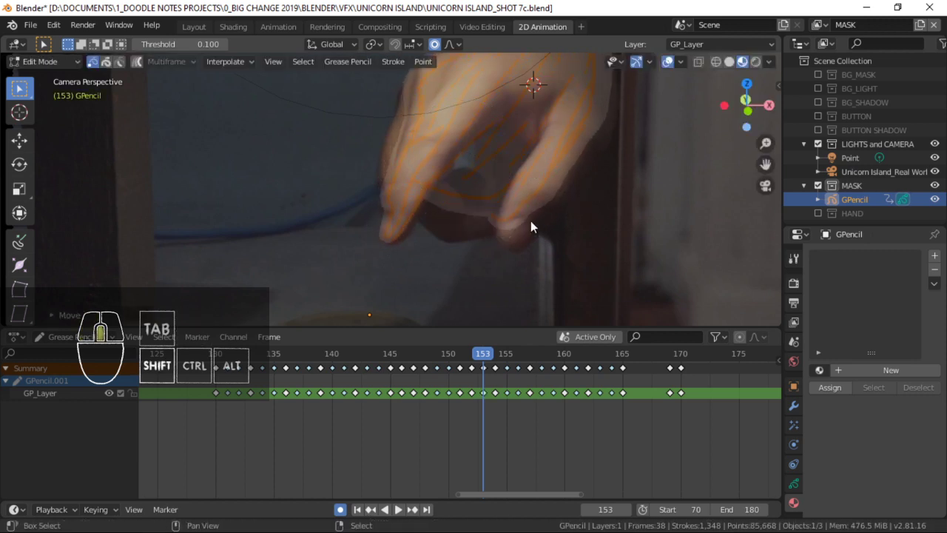
{"action": "key", "text": "r"}
{"action": "left_click", "coordinate": [565, 219]}
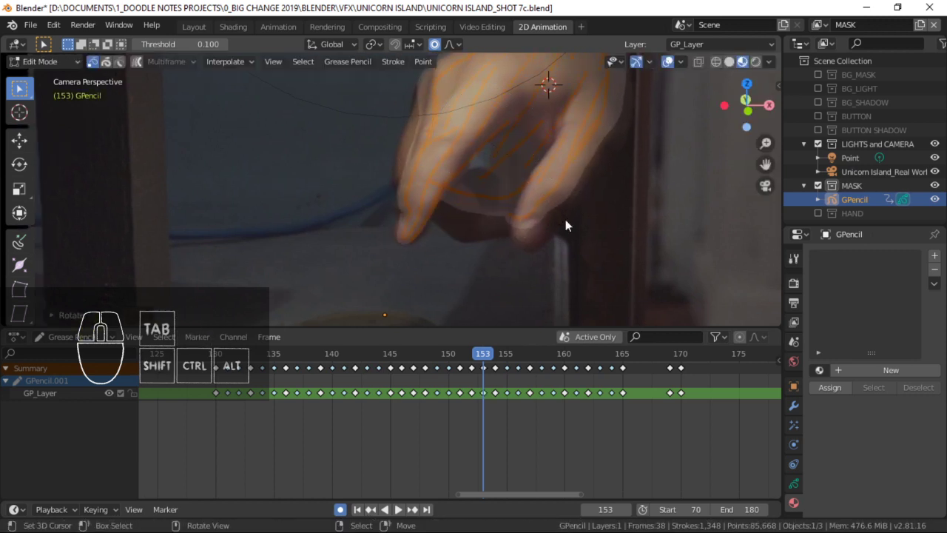
{"action": "middle_click_drag", "start_coordinate": [448, 247], "coordinate": [446, 186], "text": "shift"}
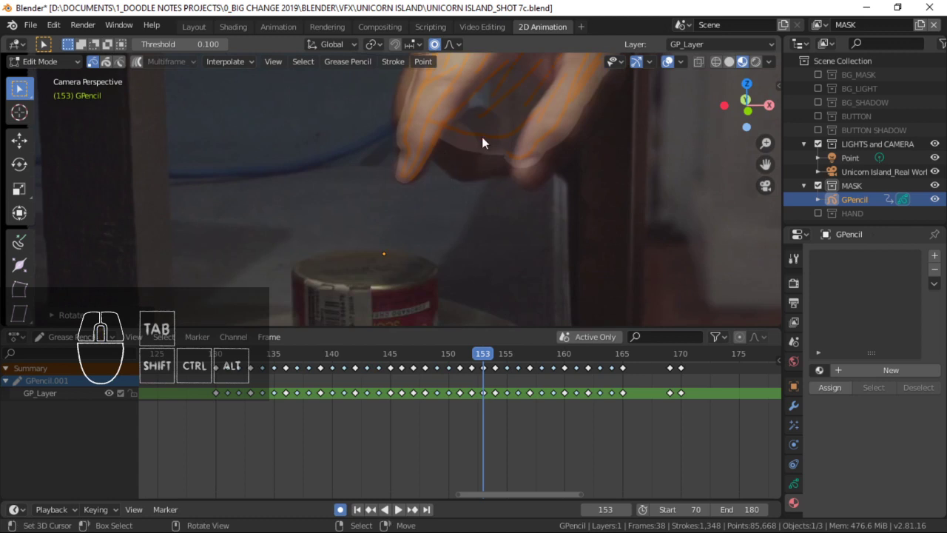
Pull the strokes beneath the curled fingers on frame 153 down to the fingers' lower edge.
{"action": "key", "text": "g"}
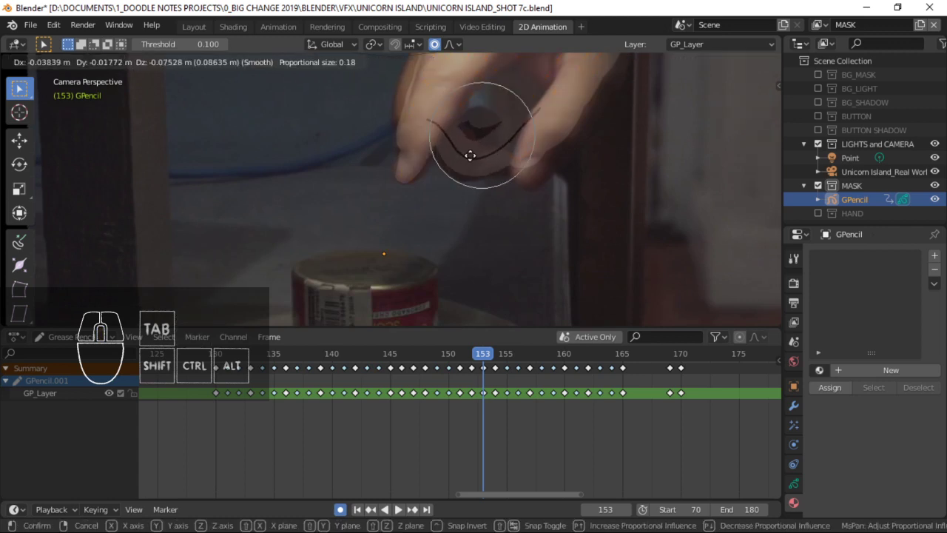
{"action": "left_click", "coordinate": [470, 155]}
{"action": "middle_click_drag", "start_coordinate": [487, 150], "coordinate": [466, 160], "text": "shift"}
{"action": "right_click", "coordinate": [467, 128]}
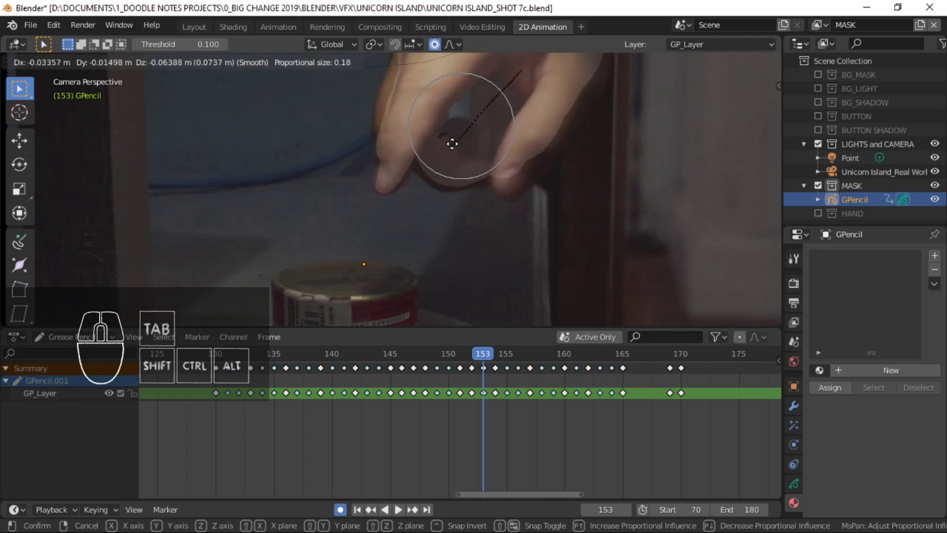
{"action": "left_click", "coordinate": [452, 149]}
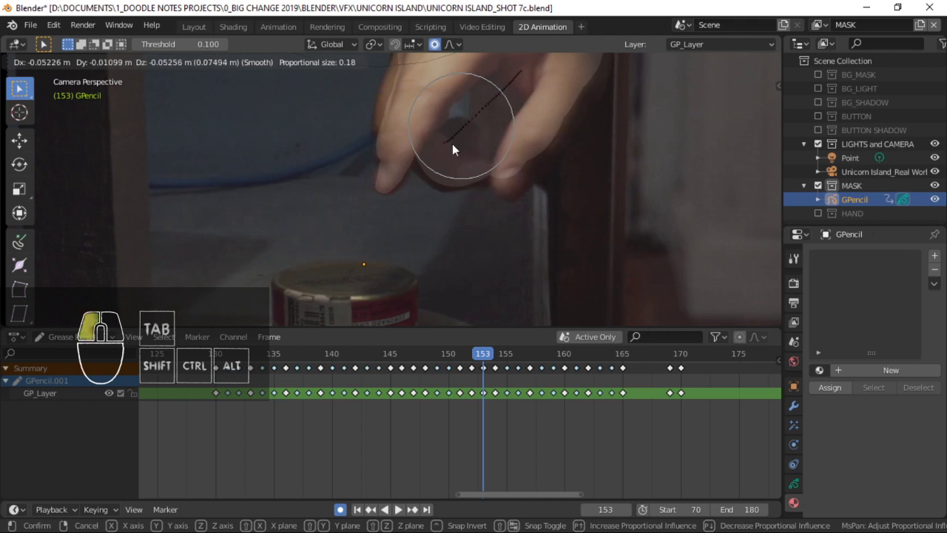
{"action": "key", "text": "g"}
{"action": "right_click", "coordinate": [410, 159]}
{"action": "key", "text": "g"}
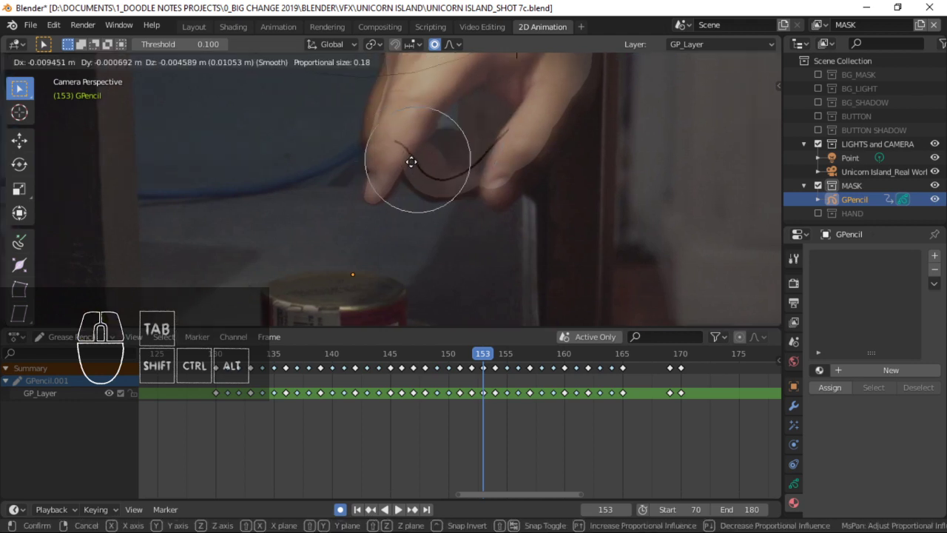
{"action": "left_click", "coordinate": [464, 176]}
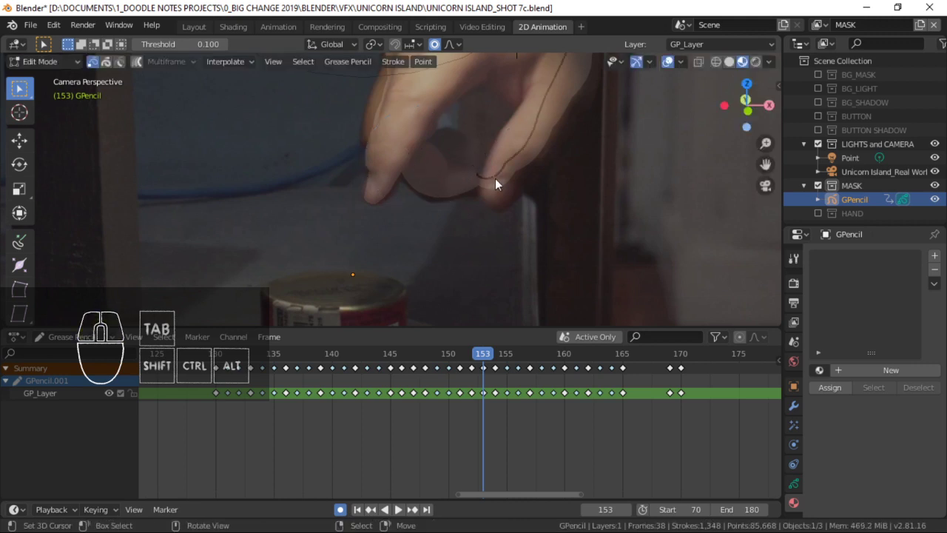
Adjust the stroke along the thumb on frame 153 to follow the thumb's edge and save the project file.
{"action": "key", "text": "g"}
{"action": "left_click", "coordinate": [525, 158]}
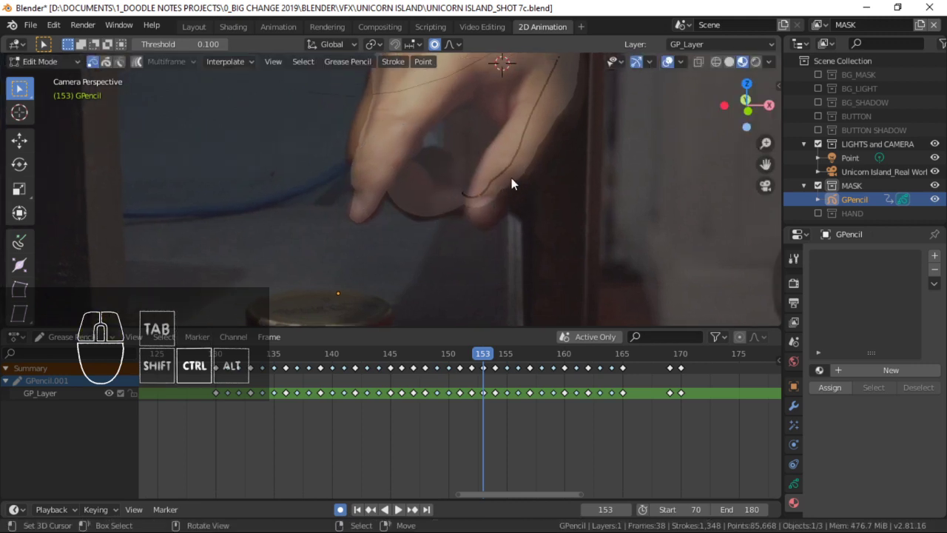
{"action": "key", "text": "ctrl+s"}
{"action": "middle_click_drag", "start_coordinate": [510, 179], "coordinate": [489, 186], "text": "shift"}
Go to frame 155 and move and rotate the mask strokes of the lowest fingertip onto that finger.
{"action": "key", "text": "Right"}
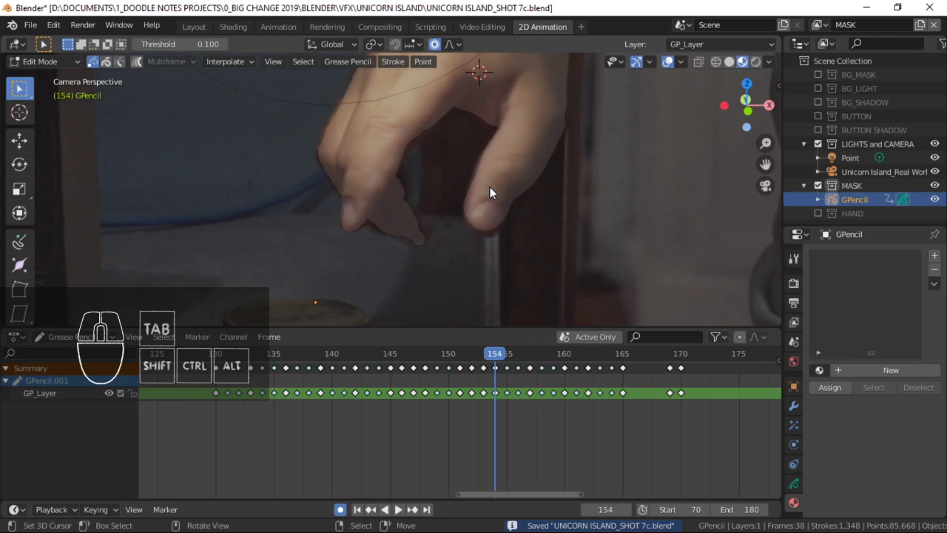
{"action": "key", "text": "Right"}
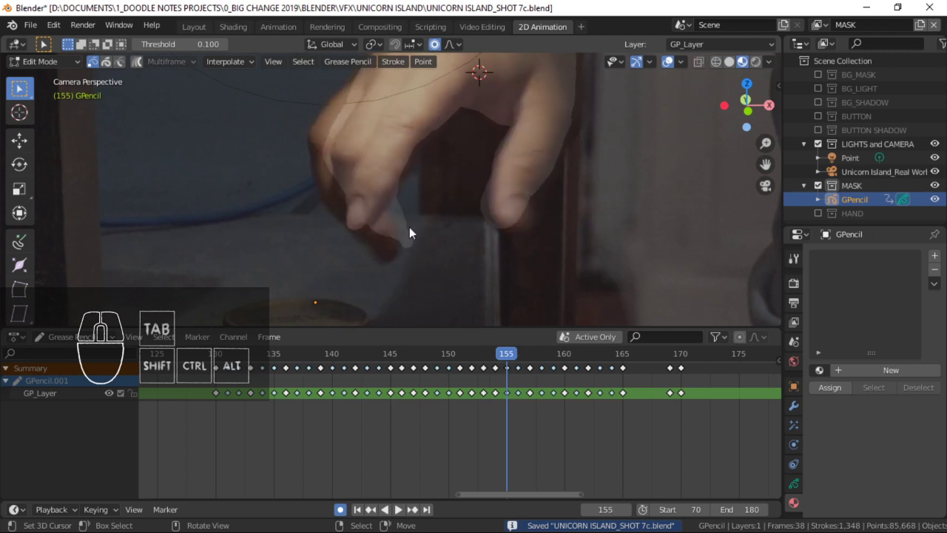
{"action": "middle_click_drag", "start_coordinate": [409, 227], "coordinate": [512, 208], "text": "shift"}
{"action": "key", "text": "g"}
{"action": "left_click", "coordinate": [475, 219]}
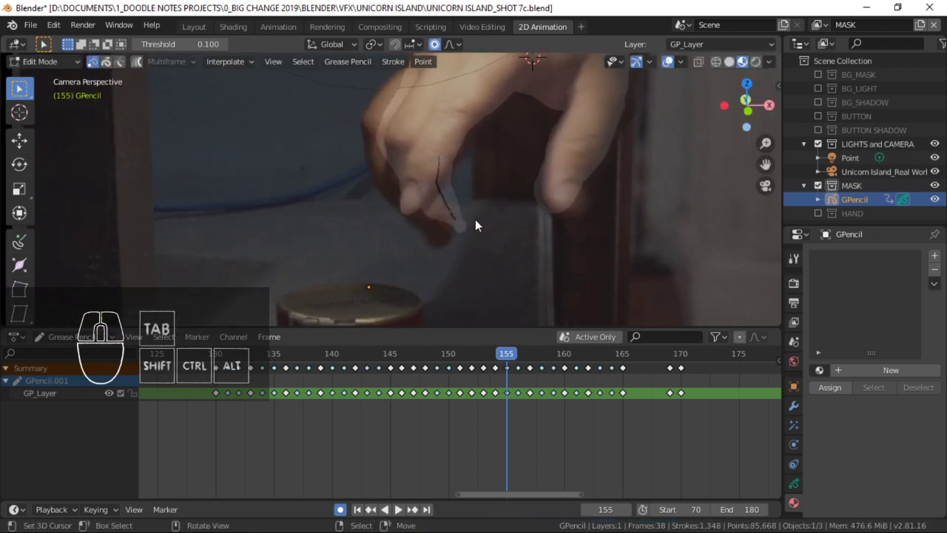
{"action": "key", "text": "c"}
{"action": "left_click", "coordinate": [465, 227]}
{"action": "right_click", "coordinate": [465, 228]}
{"action": "key", "text": "g"}
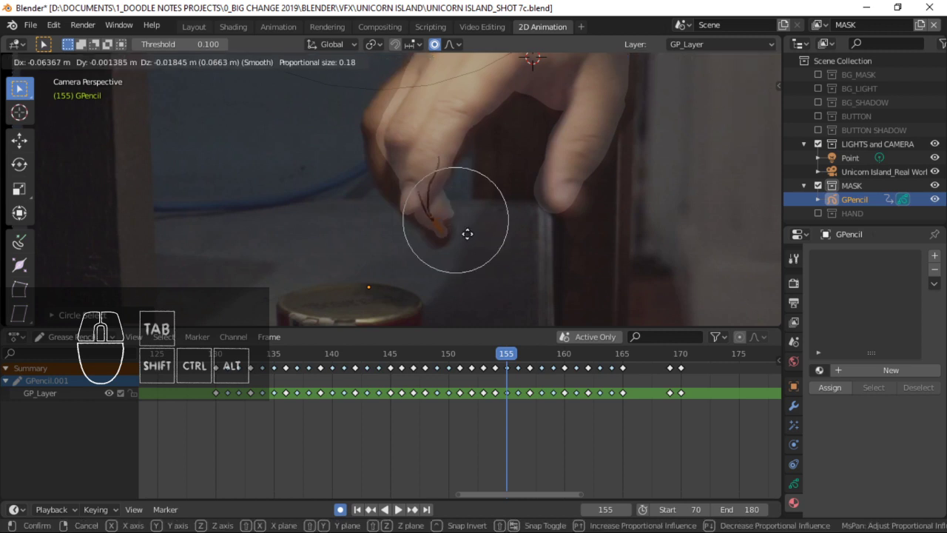
{"action": "left_click", "coordinate": [467, 233]}
{"action": "key", "text": "r"}
{"action": "left_click", "coordinate": [460, 224]}
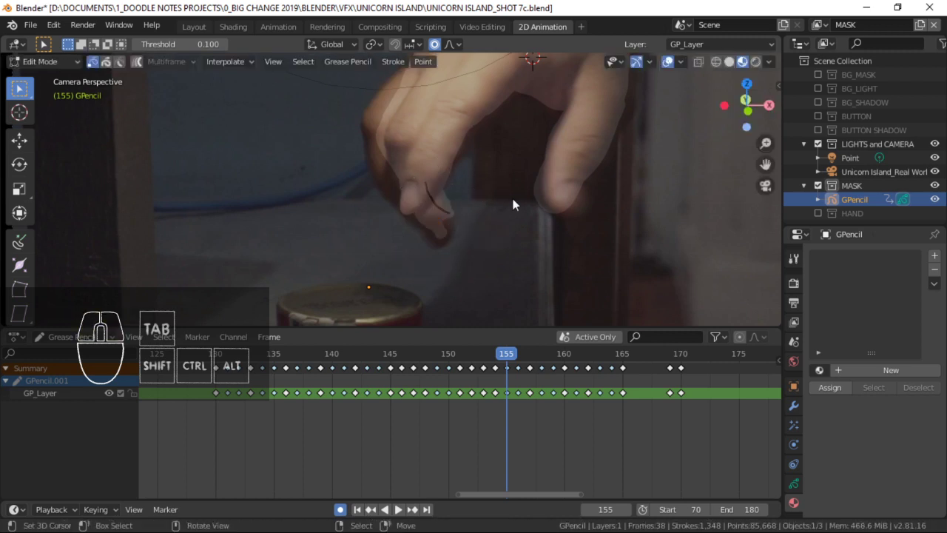
Reshape the strokes around the fingers and outer knuckle on frame 155, then compare the mask with frame 154.
{"action": "key", "text": "g"}
{"action": "left_click", "coordinate": [477, 200]}
{"action": "key", "text": "g"}
{"action": "left_click", "coordinate": [402, 135]}
{"action": "key", "text": "g"}
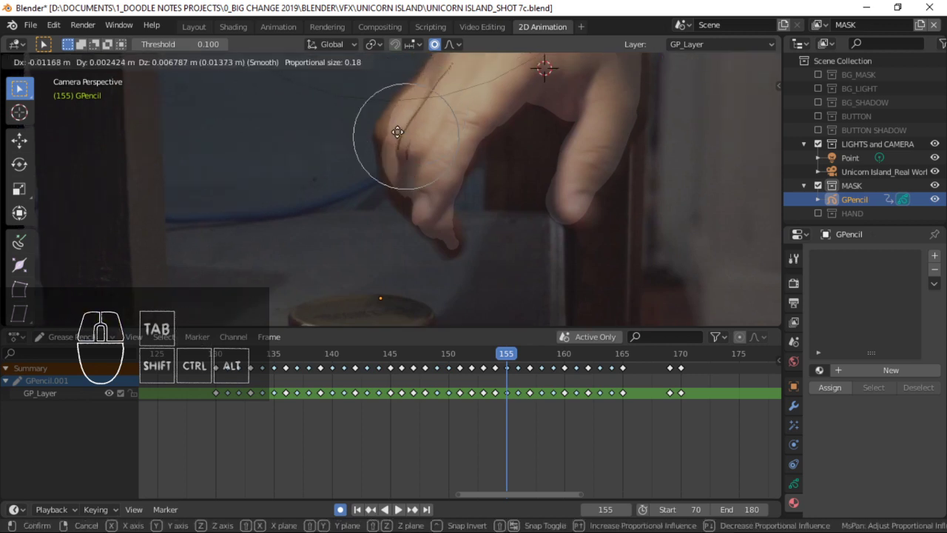
{"action": "left_click", "coordinate": [405, 142]}
{"action": "key", "text": "g"}
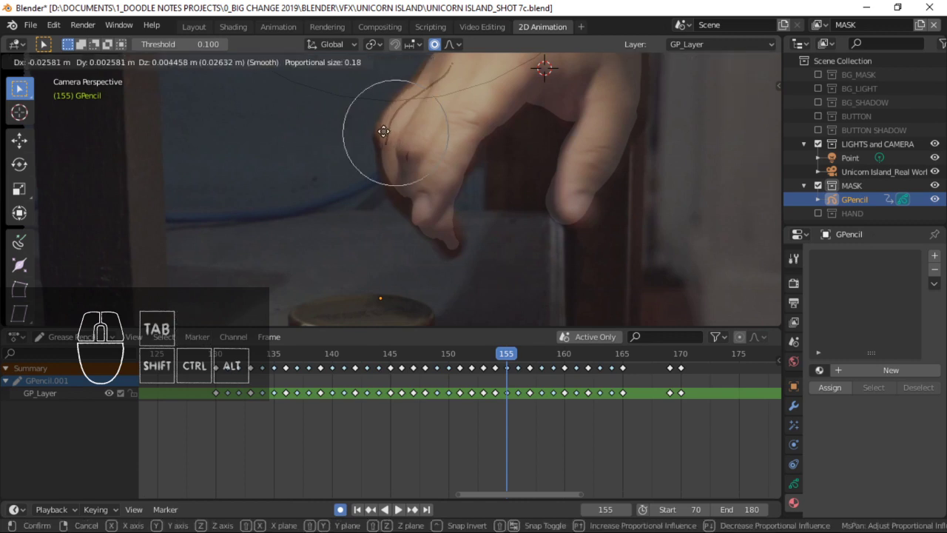
{"action": "left_click", "coordinate": [381, 129]}
{"action": "right_click", "coordinate": [397, 144]}
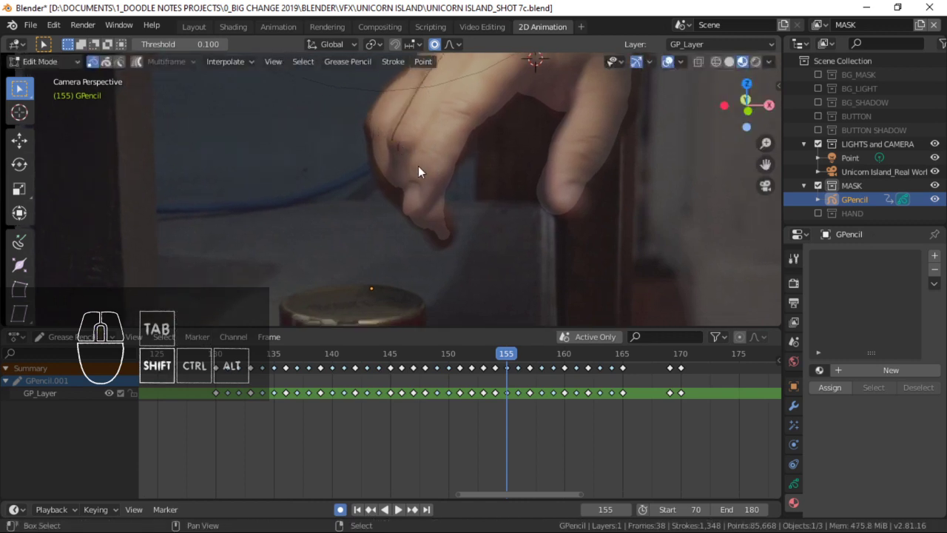
{"action": "key", "text": "Left"}
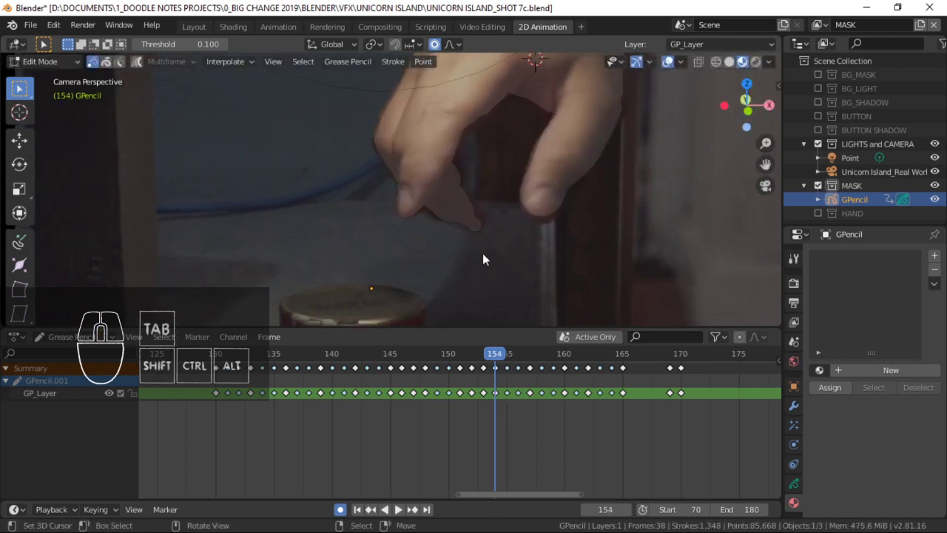
{"action": "key", "text": "Right"}
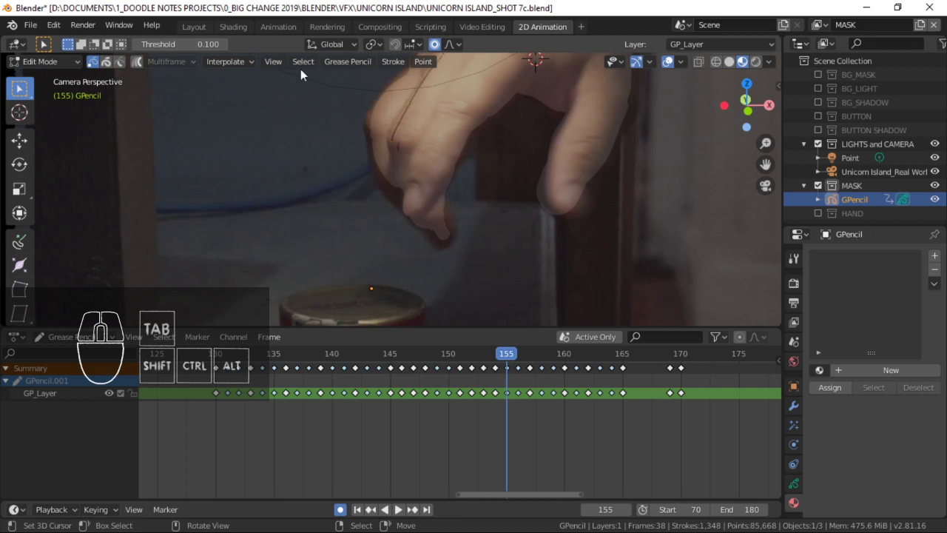
Switch the Grease Pencil object to Draw mode and add two short mask strokes on the fingers on frame 155.
{"action": "key", "text": "ctrl+Tab"}
{"action": "left_click", "coordinate": [442, 152]}
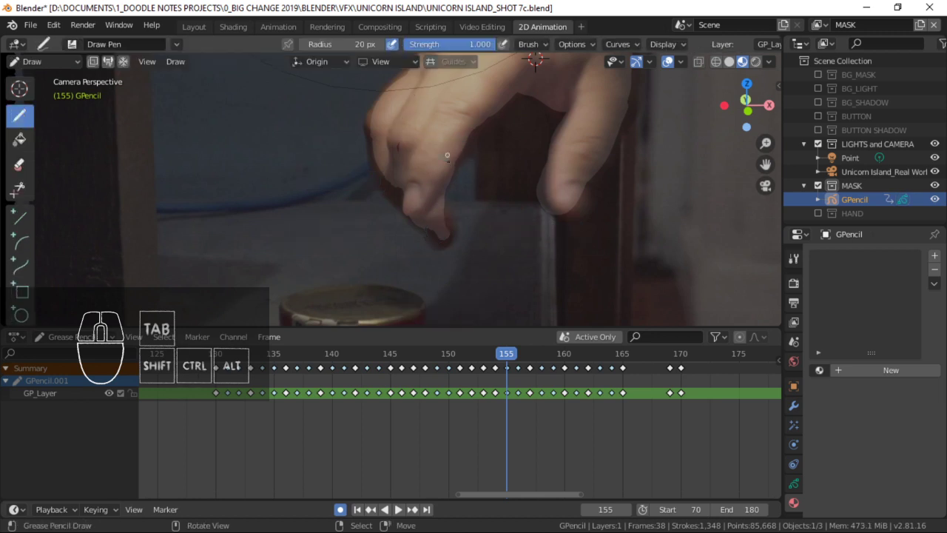
{"action": "middle_click_drag", "start_coordinate": [388, 200], "coordinate": [395, 204], "text": "shift"}
{"action": "left_click_drag", "start_coordinate": [427, 166], "coordinate": [421, 152]}
{"action": "left_click_drag", "start_coordinate": [420, 157], "coordinate": [420, 176]}
{"action": "mouse_move", "coordinate": [433, 208]}
{"action": "middle_mouse_down", "text": "shift"}
{"action": "mouse_move", "coordinate": [423, 187]}
{"action": "mouse_move", "coordinate": [436, 193]}
{"action": "mouse_move", "coordinate": [420, 195]}
{"action": "middle_mouse_up", "text": "shift"}
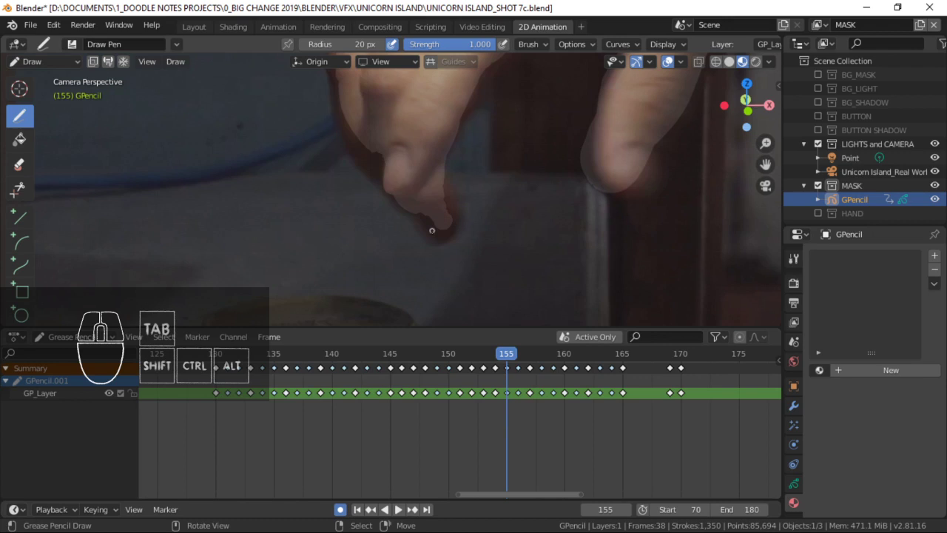
Set the brush radius to 90 px and draw mask strokes over the lowest fingertip on frame 155.
{"action": "left_click_drag", "start_coordinate": [437, 235], "coordinate": [427, 216]}
{"action": "key", "text": "ctrl+z"}
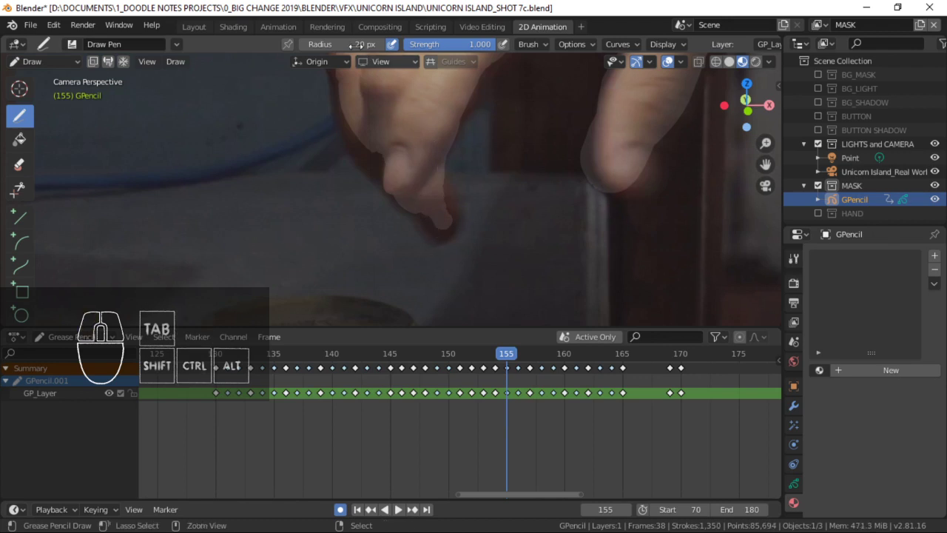
{"action": "left_click_drag", "start_coordinate": [359, 44], "coordinate": [392, 45]}
{"action": "left_click_drag", "start_coordinate": [429, 227], "coordinate": [424, 198]}
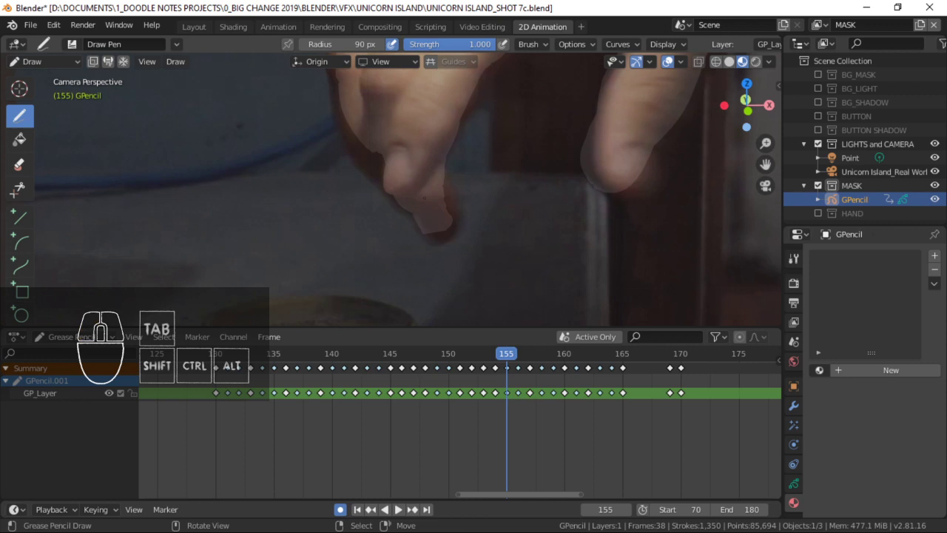
{"action": "key", "text": "ctrl+z"}
{"action": "left_click_drag", "start_coordinate": [438, 230], "coordinate": [423, 200]}
{"action": "left_click_drag", "start_coordinate": [440, 235], "coordinate": [444, 180]}
{"action": "middle_click_drag", "start_coordinate": [418, 205], "coordinate": [424, 205], "text": "shift"}
{"action": "left_click_drag", "start_coordinate": [445, 236], "coordinate": [421, 207]}
{"action": "key", "text": "ctrl+z"}
{"action": "middle_click_drag", "start_coordinate": [410, 182], "coordinate": [443, 221], "text": "shift"}
Draw mask strokes along the outer edge of the curled fingers on frame 155, redoing the ones that miss it.
{"action": "left_click_drag", "start_coordinate": [437, 224], "coordinate": [378, 140]}
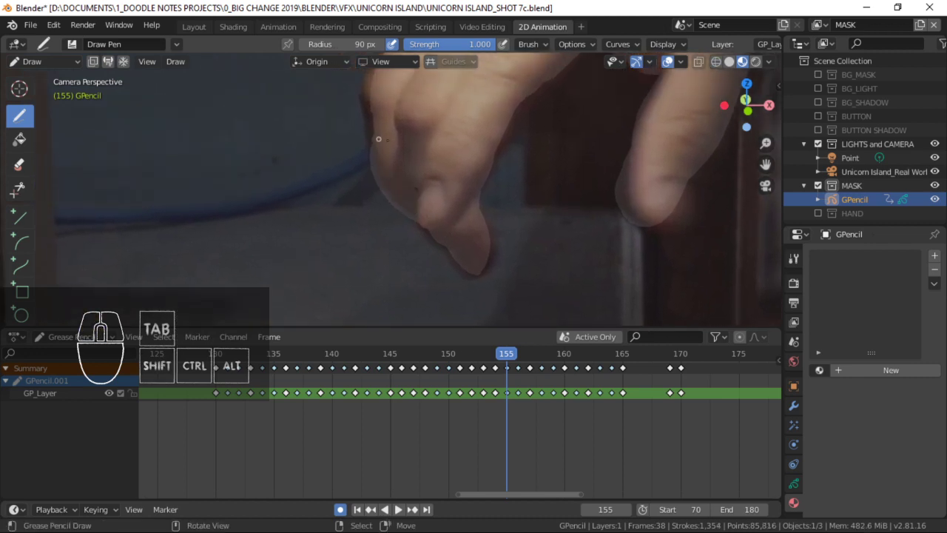
{"action": "key", "text": "ctrl+z"}
{"action": "left_click_drag", "start_coordinate": [418, 219], "coordinate": [383, 159]}
{"action": "middle_click_drag", "start_coordinate": [392, 127], "coordinate": [408, 151], "text": "shift"}
{"action": "left_click_drag", "start_coordinate": [421, 232], "coordinate": [419, 230]}
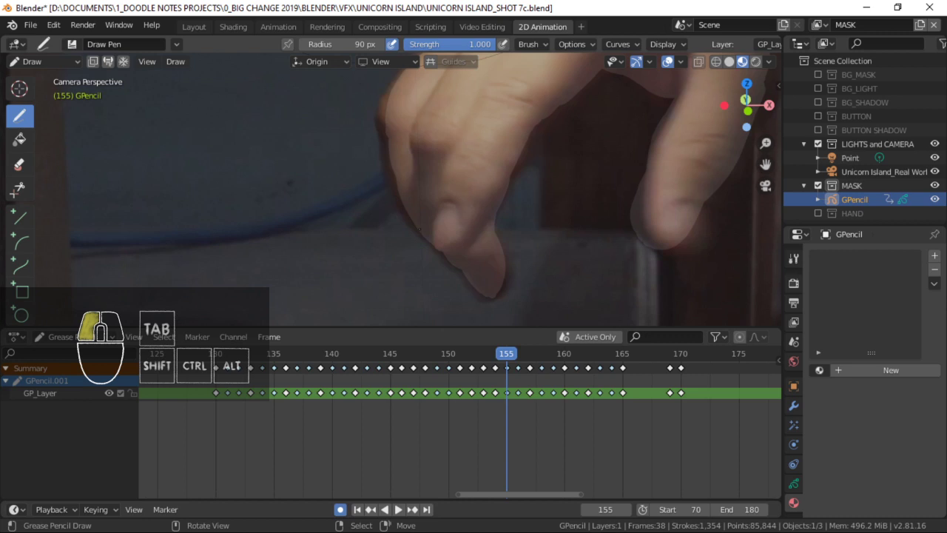
{"action": "left_click_drag", "start_coordinate": [399, 159], "coordinate": [398, 158]}
{"action": "key", "text": "ctrl+z"}
{"action": "left_click_drag", "start_coordinate": [427, 224], "coordinate": [406, 177]}
{"action": "left_click_drag", "start_coordinate": [398, 129], "coordinate": [397, 125]}
Draw a mask stroke along the inner edge of the fingers toward the palm on frame 155 and save the project file.
{"action": "middle_click_drag", "start_coordinate": [519, 161], "coordinate": [448, 192], "text": "shift"}
{"action": "left_click_drag", "start_coordinate": [449, 193], "coordinate": [517, 120]}
{"action": "mouse_move", "coordinate": [524, 122]}
{"action": "middle_mouse_down", "text": "shift"}
{"action": "mouse_move", "coordinate": [515, 128]}
{"action": "mouse_move", "coordinate": [514, 210]}
{"action": "mouse_move", "coordinate": [529, 196]}
{"action": "middle_mouse_up", "text": "shift"}
{"action": "middle_click_drag", "start_coordinate": [529, 197], "coordinate": [503, 142], "text": "ctrl"}
{"action": "key", "text": "ctrl+s"}
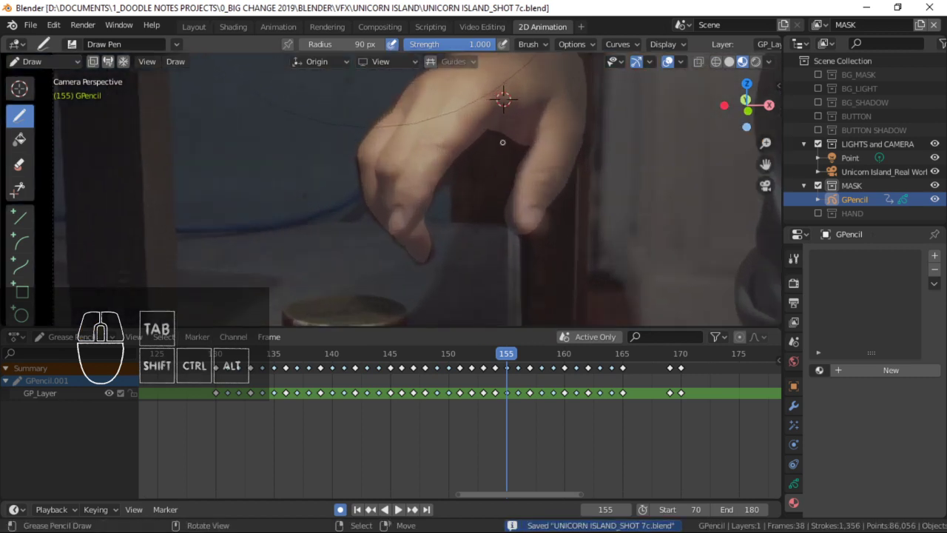
{"action": "middle_click_drag", "start_coordinate": [423, 264], "coordinate": [434, 262], "text": "shift"}
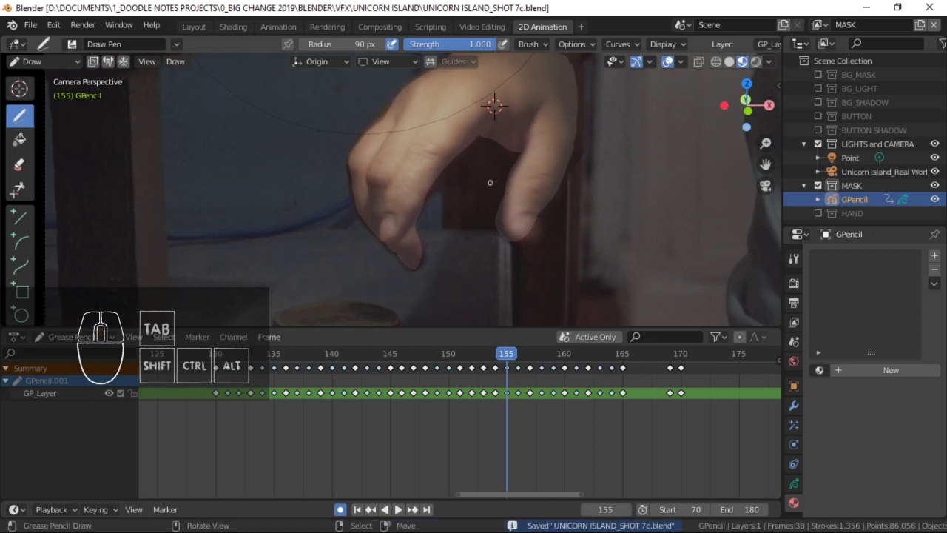
On frame 156, switch to Edit Mode and move the lowest fingertip's mask points onto the fingertip with proportional editing.
{"action": "key", "text": "Right"}
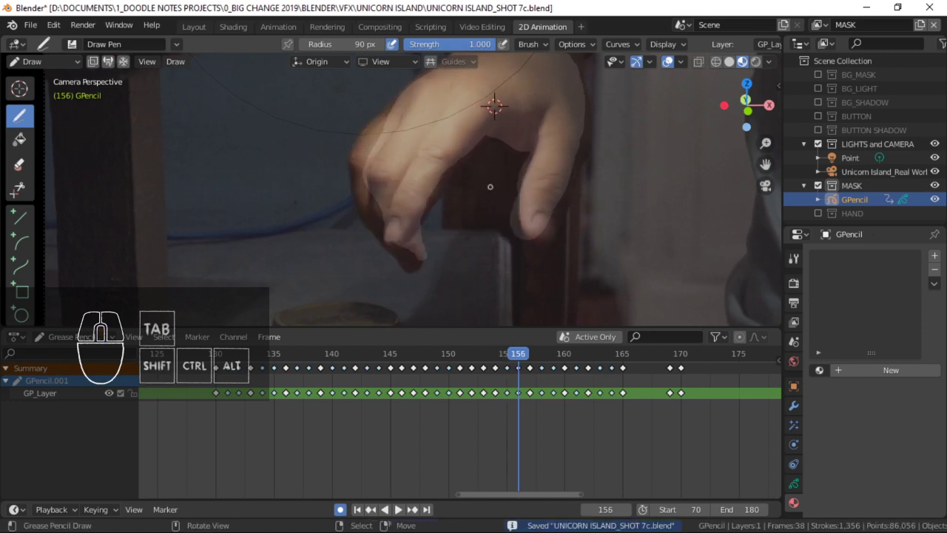
{"action": "key", "text": "ctrl+Tab"}
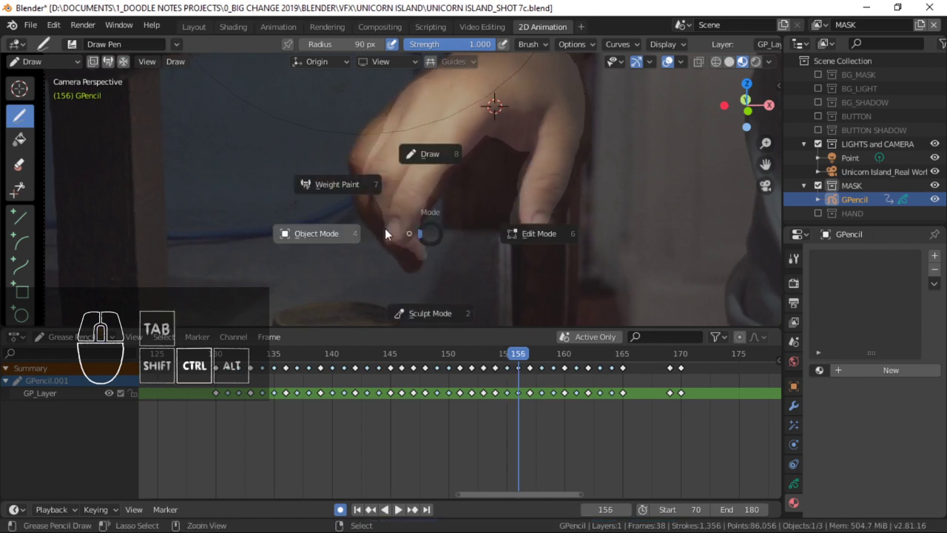
{"action": "left_click", "coordinate": [356, 234]}
{"action": "middle_click_drag", "start_coordinate": [435, 265], "coordinate": [450, 212], "text": "ctrl"}
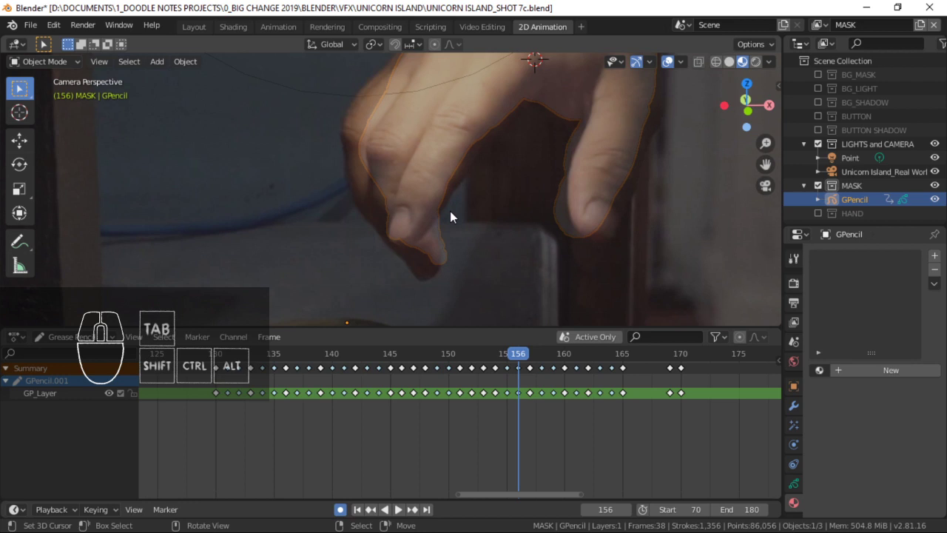
{"action": "key", "text": "Tab"}
{"action": "key", "text": "alt+a"}
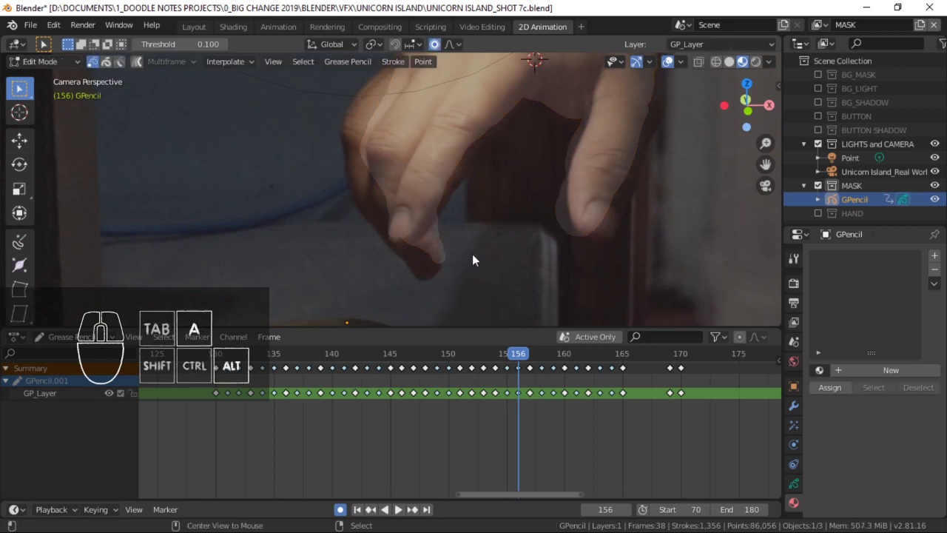
{"action": "key", "text": "c"}
{"action": "left_click", "coordinate": [435, 255]}
{"action": "key", "text": "g"}
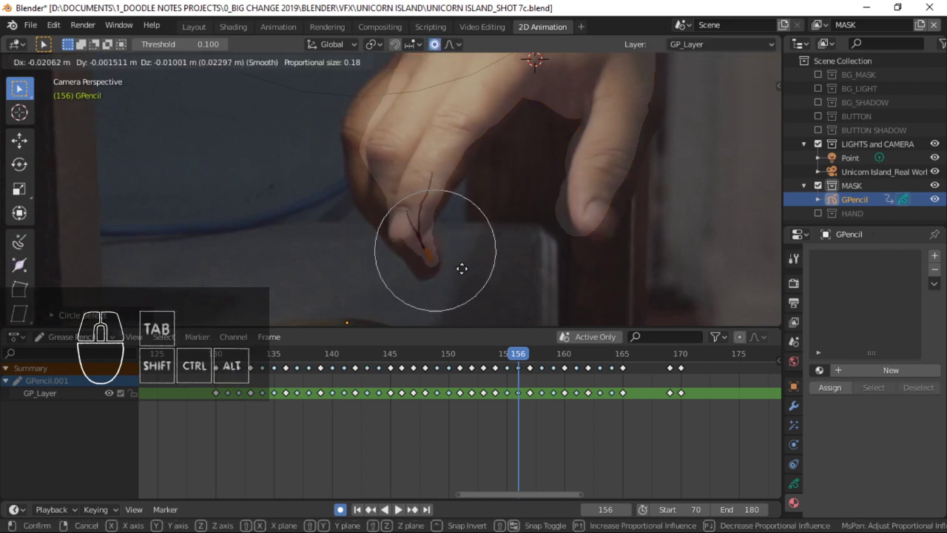
{"action": "left_click", "coordinate": [428, 241]}
{"action": "key", "text": "g"}
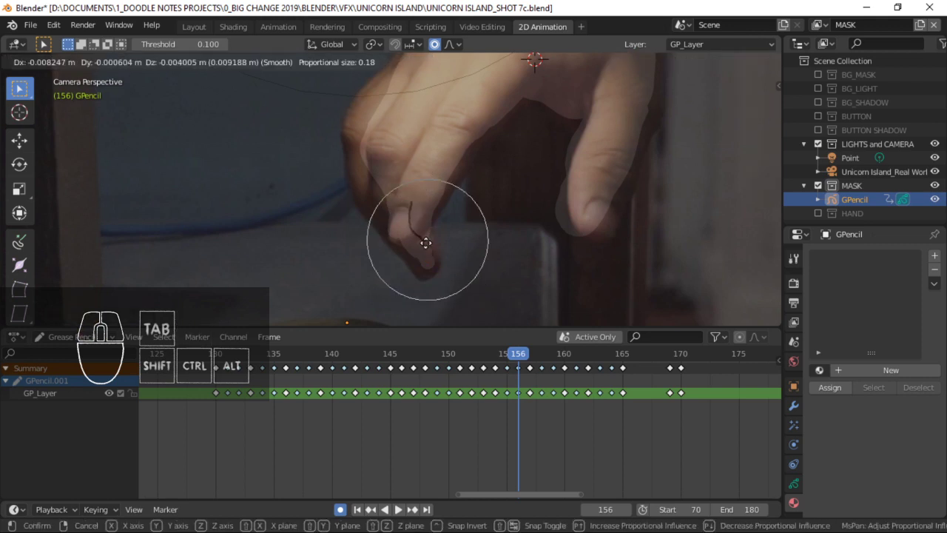
{"action": "left_click", "coordinate": [425, 250]}
Shift the mask stroke running over the middle knuckle slightly on frame 156 and save the project file.
{"action": "right_click", "coordinate": [392, 169]}
{"action": "key", "text": "g"}
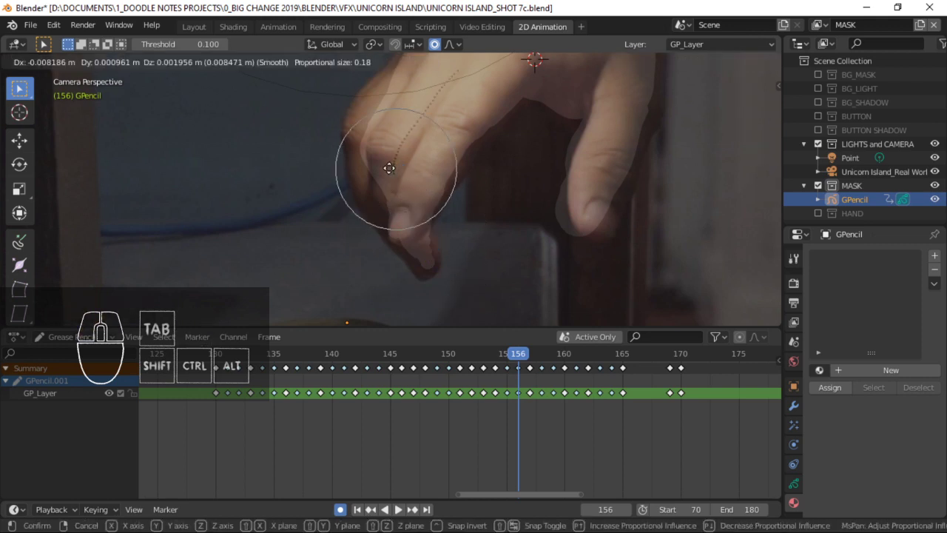
{"action": "left_click", "coordinate": [390, 167]}
{"action": "mouse_move", "coordinate": [390, 167]}
{"action": "middle_mouse_down", "text": "shift"}
{"action": "mouse_move", "coordinate": [407, 228]}
{"action": "mouse_move", "coordinate": [420, 136]}
{"action": "middle_mouse_up", "text": "shift"}
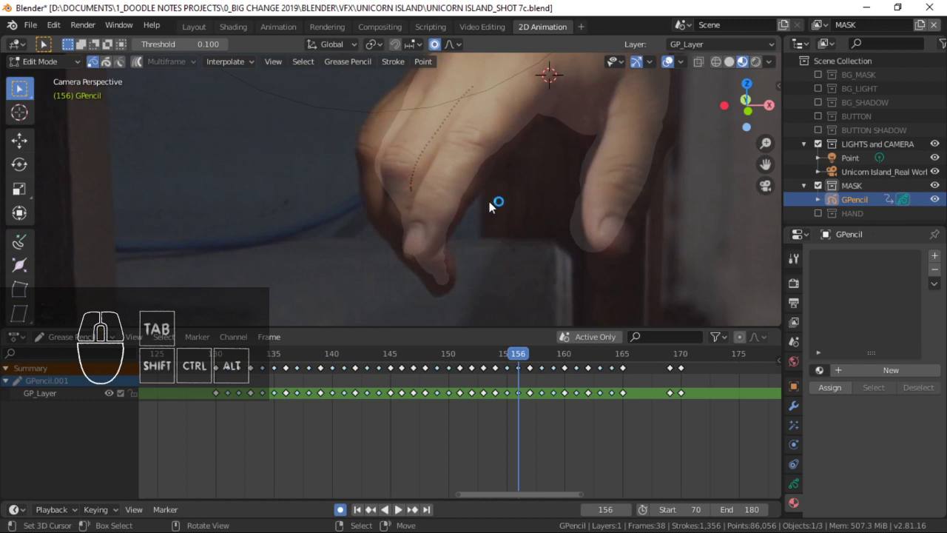
{"action": "key", "text": "ctrl+s"}
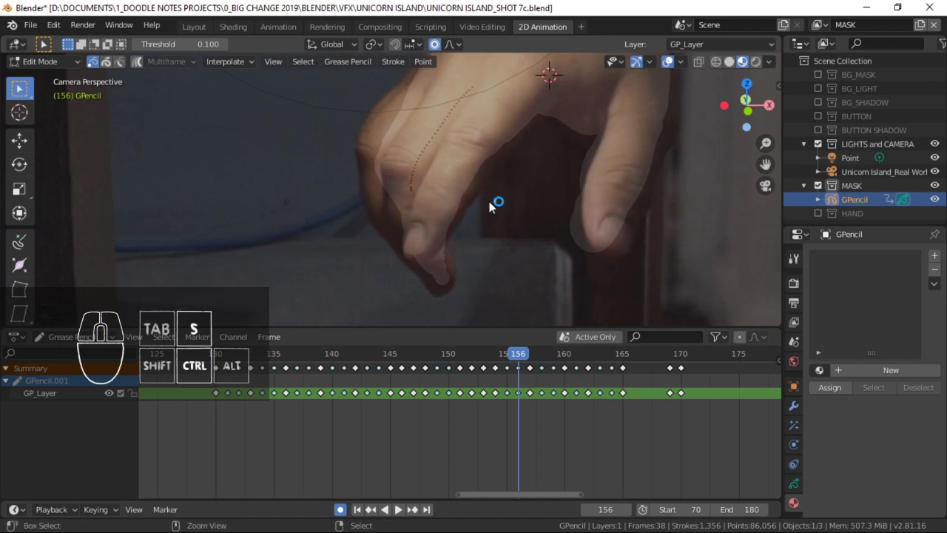
Return to Draw mode, enlarge the viewport and draw mask strokes over the lowest fingertip on frame 156, redoing the one that misses.
{"action": "key", "text": "Tab"}
{"action": "middle_click_drag", "start_coordinate": [503, 306], "coordinate": [481, 313], "text": "shift"}
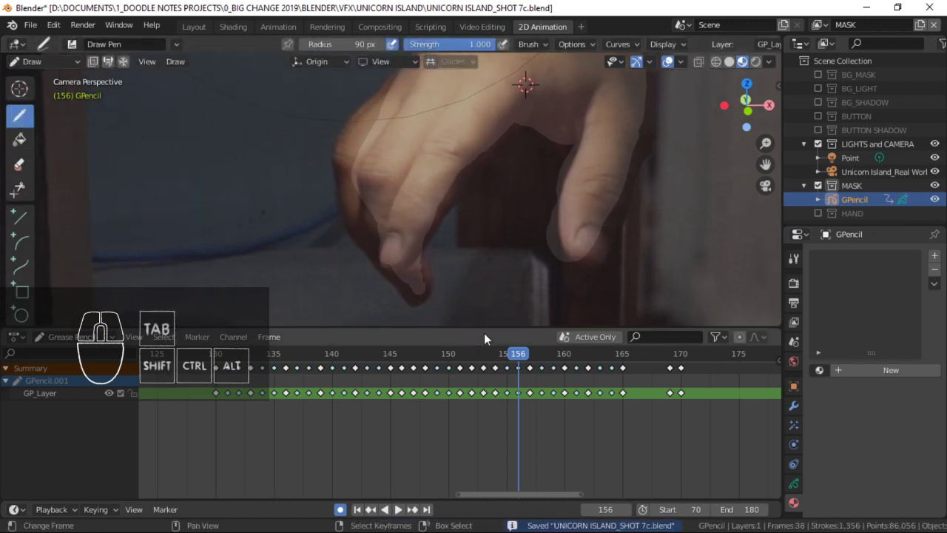
{"action": "left_click_drag", "start_coordinate": [483, 332], "coordinate": [486, 389]}
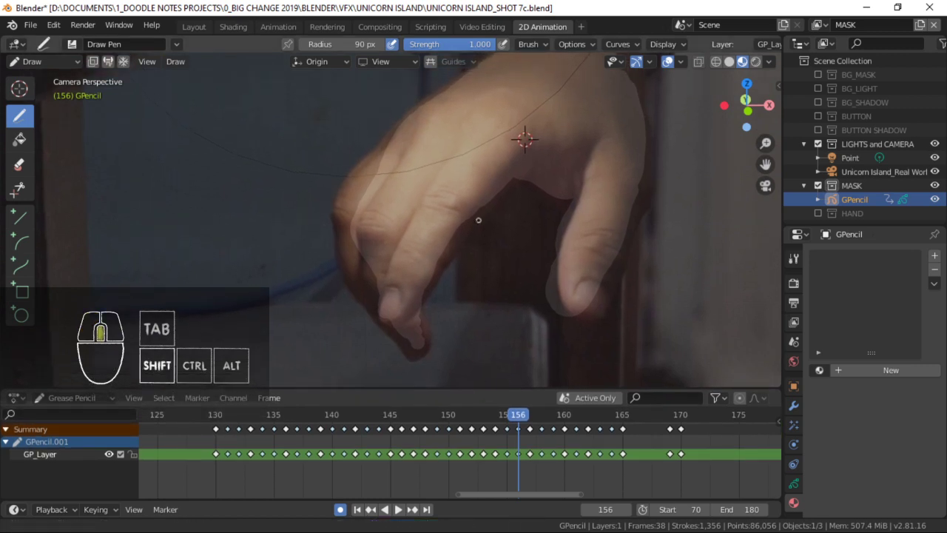
{"action": "middle_click_drag", "start_coordinate": [479, 220], "coordinate": [452, 234], "text": "shift"}
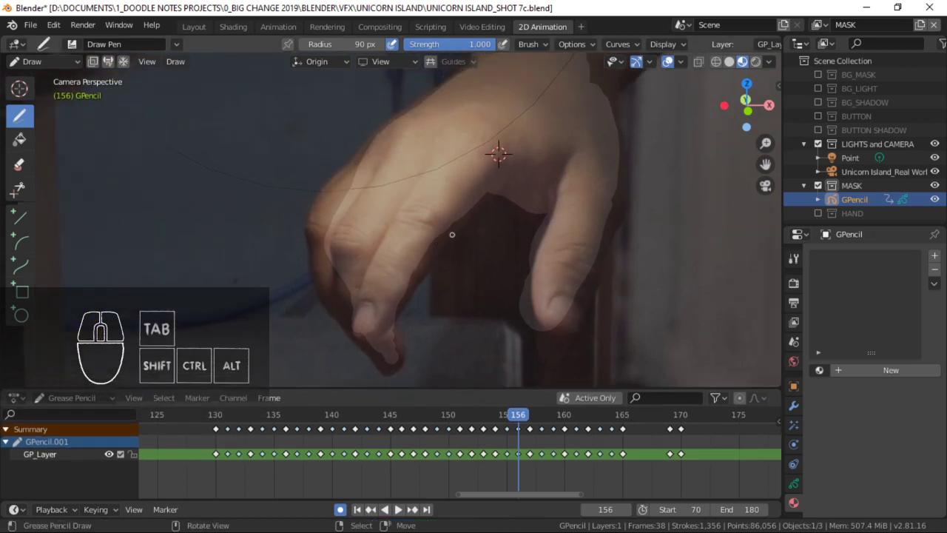
{"action": "middle_click_drag", "start_coordinate": [351, 178], "coordinate": [363, 285], "text": "shift"}
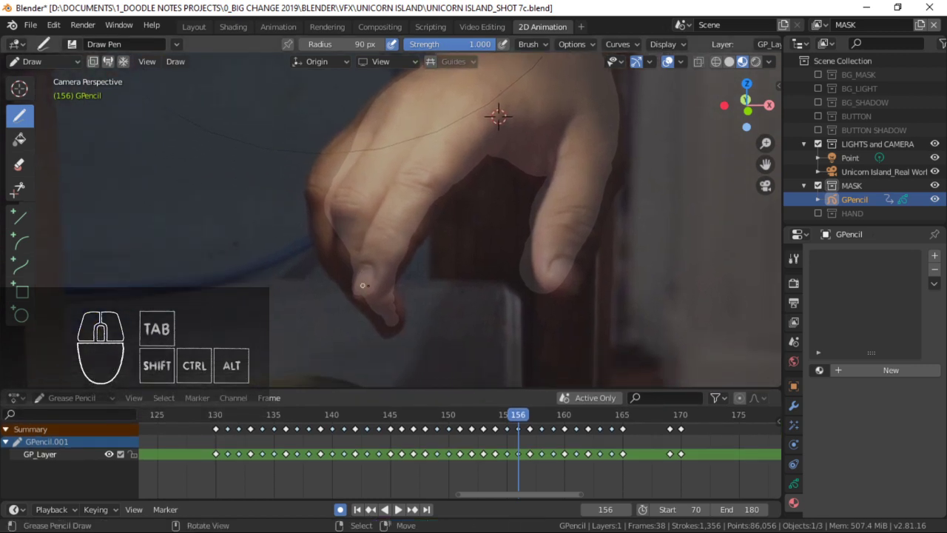
{"action": "mouse_move", "coordinate": [392, 325]}
{"action": "left_mouse_down"}
{"action": "mouse_move", "coordinate": [370, 304]}
{"action": "mouse_move", "coordinate": [343, 190]}
{"action": "left_mouse_up"}
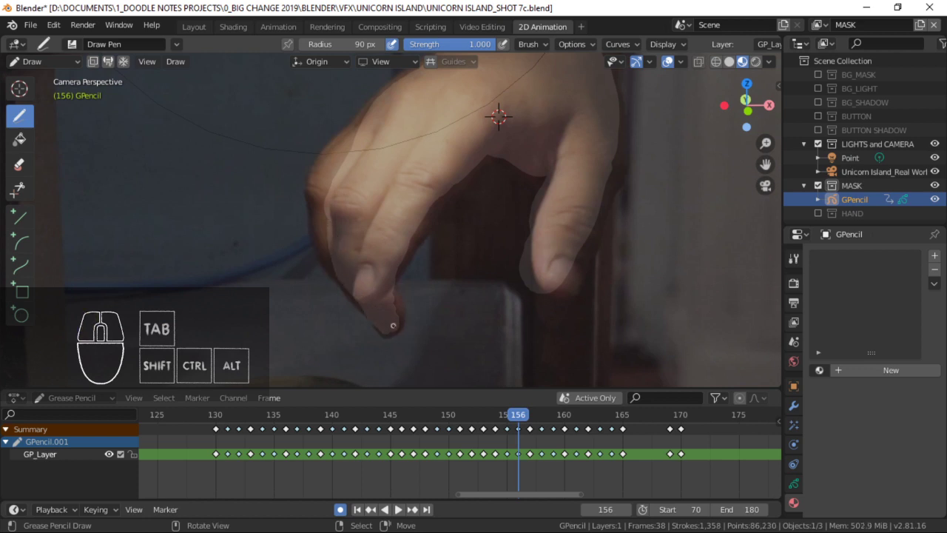
{"action": "left_click_drag", "start_coordinate": [392, 325], "coordinate": [386, 330]}
{"action": "key", "text": "ctrl+z"}
{"action": "left_click_drag", "start_coordinate": [391, 294], "coordinate": [388, 331]}
{"action": "left_click_drag", "start_coordinate": [383, 287], "coordinate": [375, 259]}
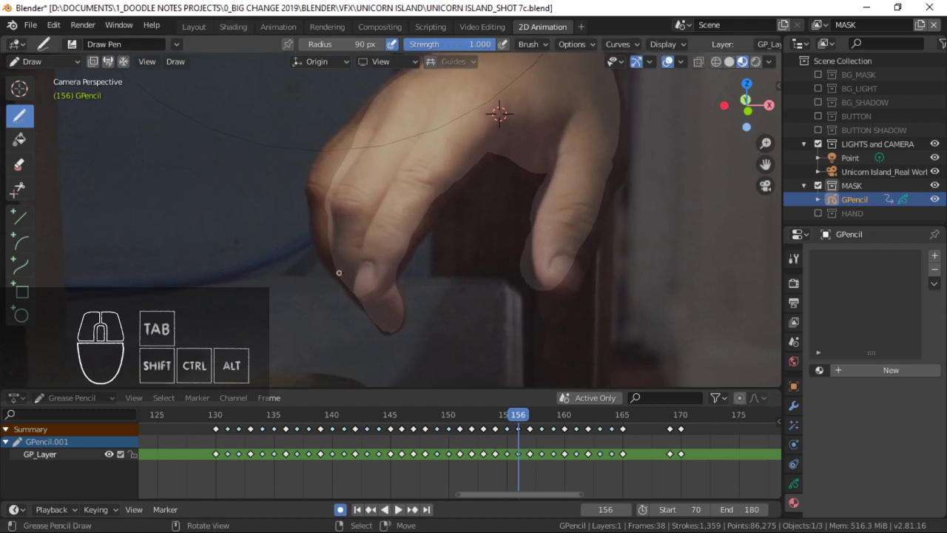
Draw mask strokes along the outer edge of the curled fingers and along their inner edge toward the palm on frame 156.
{"action": "left_click_drag", "start_coordinate": [340, 270], "coordinate": [327, 235]}
{"action": "mouse_move", "coordinate": [326, 194]}
{"action": "left_mouse_down"}
{"action": "mouse_move", "coordinate": [342, 150]}
{"action": "mouse_move", "coordinate": [398, 140]}
{"action": "left_mouse_up"}
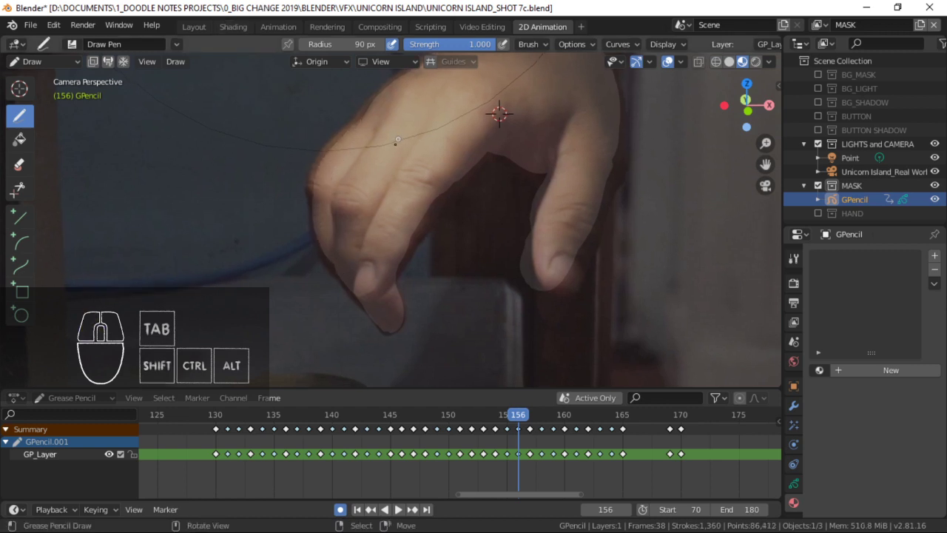
{"action": "middle_click_drag", "start_coordinate": [397, 228], "coordinate": [378, 228], "text": "shift"}
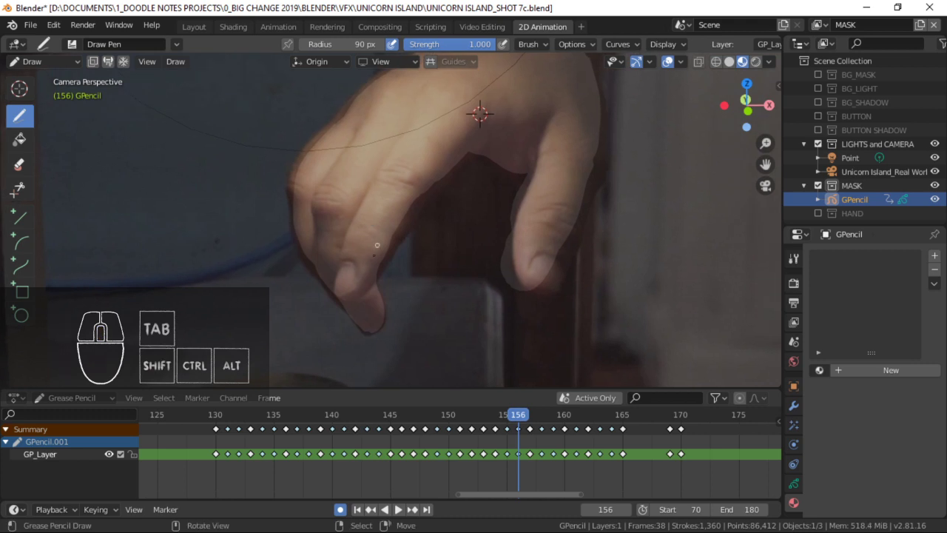
{"action": "left_click_drag", "start_coordinate": [370, 262], "coordinate": [396, 222]}
{"action": "left_click_drag", "start_coordinate": [473, 155], "coordinate": [477, 155]}
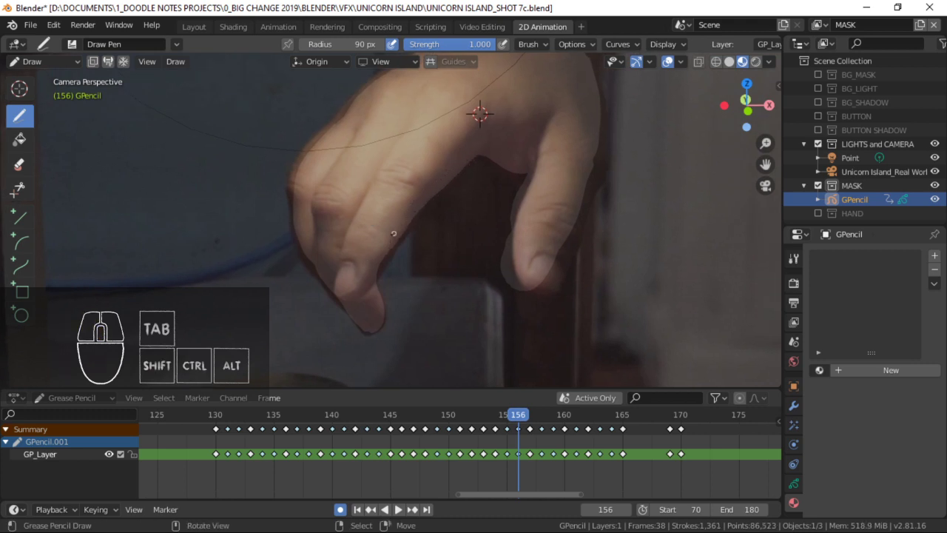
{"action": "middle_click_drag", "start_coordinate": [392, 227], "coordinate": [407, 232], "text": "shift"}
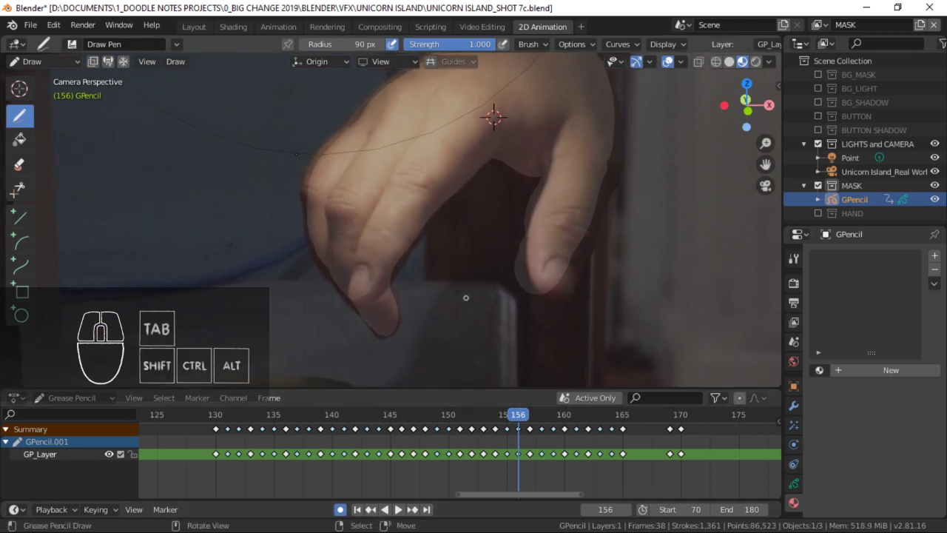
Scrub the timeline from about frame 131 and step through frames 156 to 169 to check the mask against the hand.
{"action": "middle_click_drag", "start_coordinate": [455, 439], "coordinate": [392, 440], "text": "ctrl"}
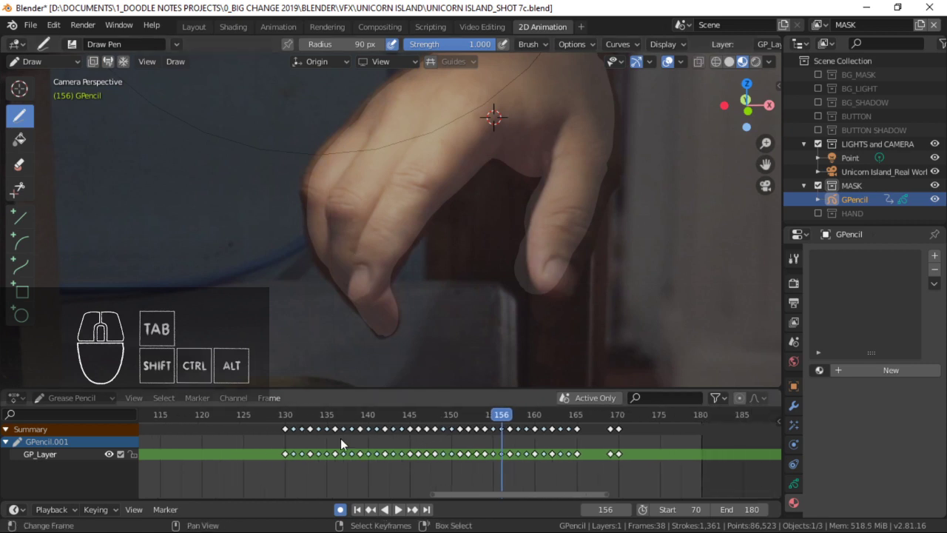
{"action": "left_click_drag", "start_coordinate": [294, 439], "coordinate": [560, 441]}
{"action": "key", "text": "Up"}
{"action": "key", "text": "Up"}
{"action": "key", "text": "Up"}
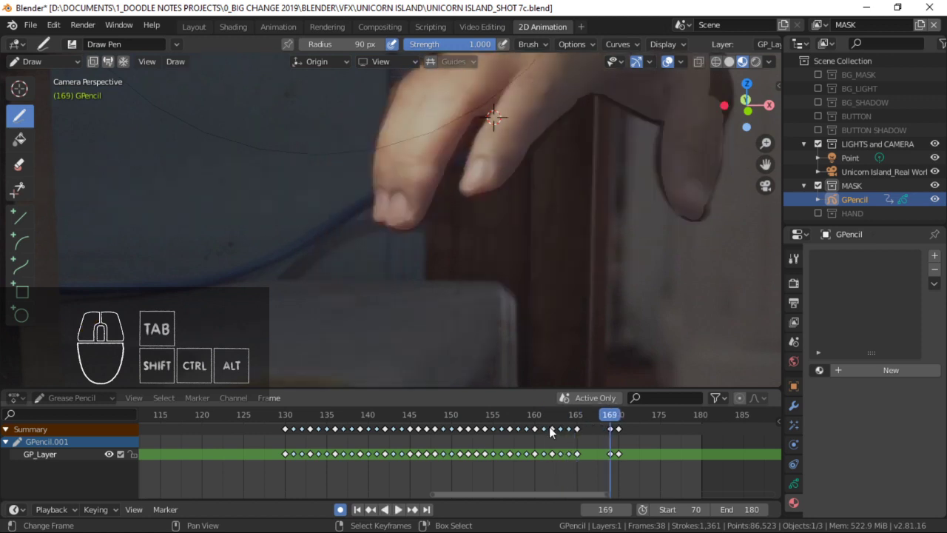
{"action": "key", "text": "Down"}
{"action": "key", "text": "Down"}
{"action": "key", "text": "Down"}
{"action": "key", "text": "Down"}
{"action": "key", "text": "Down"}
{"action": "key", "text": "Down"}
{"action": "key", "text": "Down"}
{"action": "key", "text": "Down"}
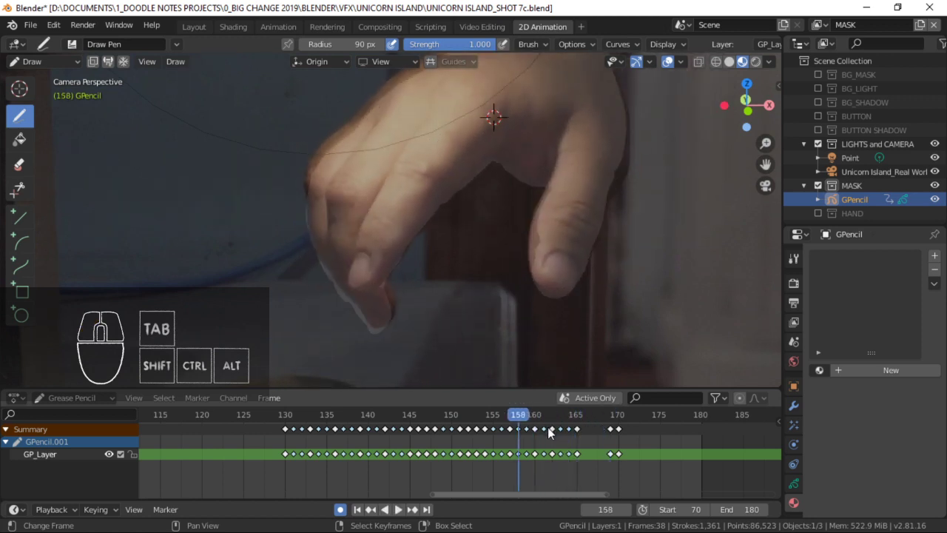
{"action": "key", "text": "Up"}
{"action": "key", "text": "Up"}
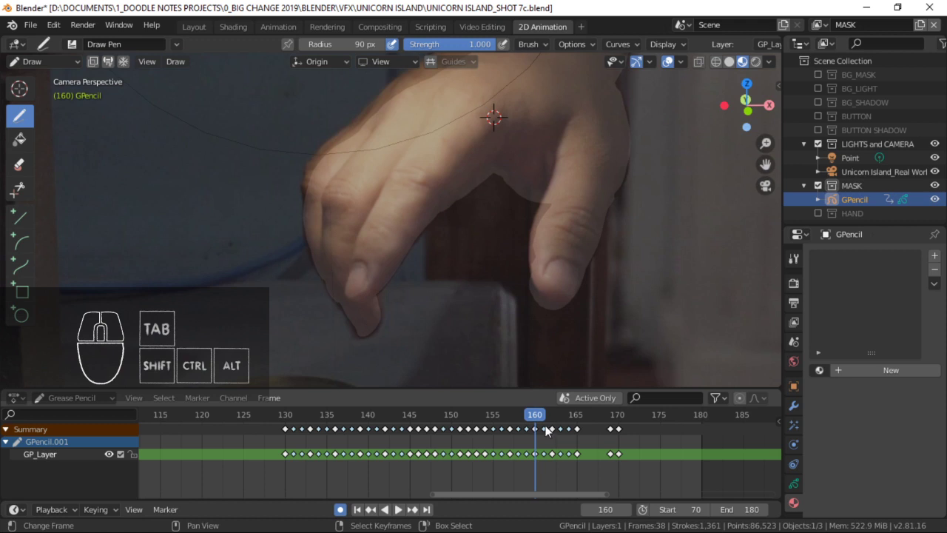
{"action": "key", "text": "Down"}
{"action": "key", "text": "Down"}
{"action": "key", "text": "Down"}
{"action": "key", "text": "Down"}
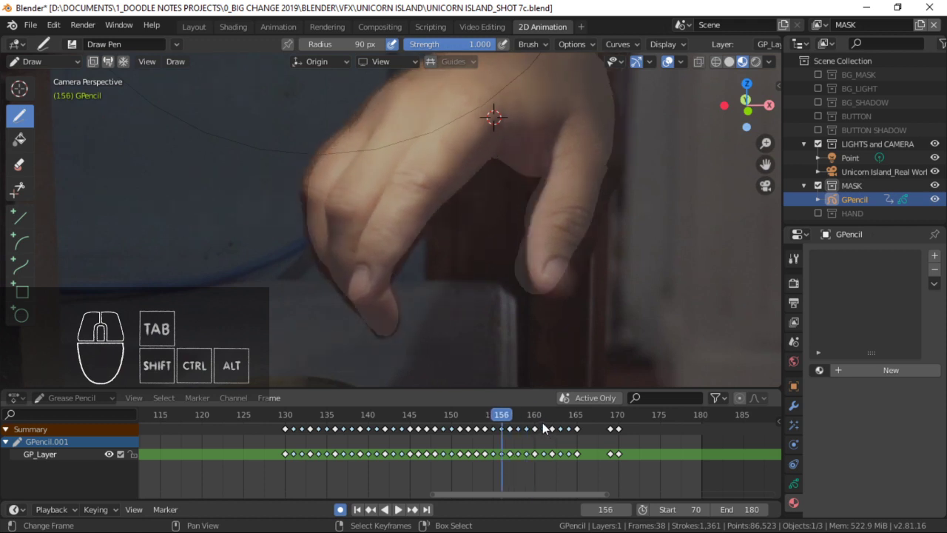
Compare frames 155 and 156, and add a mask stroke along the outer edge of the fingers on frame 156.
{"action": "key", "text": "Down"}
{"action": "key", "text": "Up"}
{"action": "key", "text": "Down"}
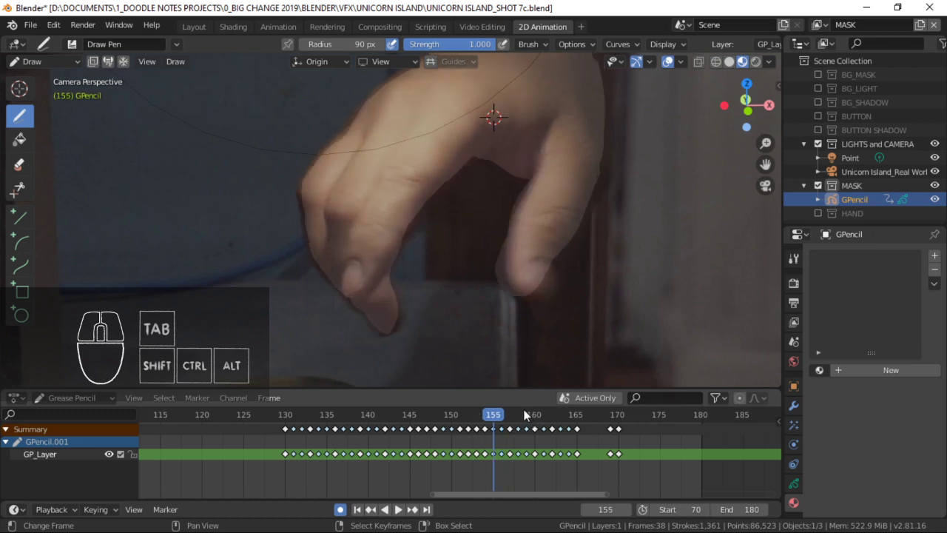
{"action": "key", "text": "Up"}
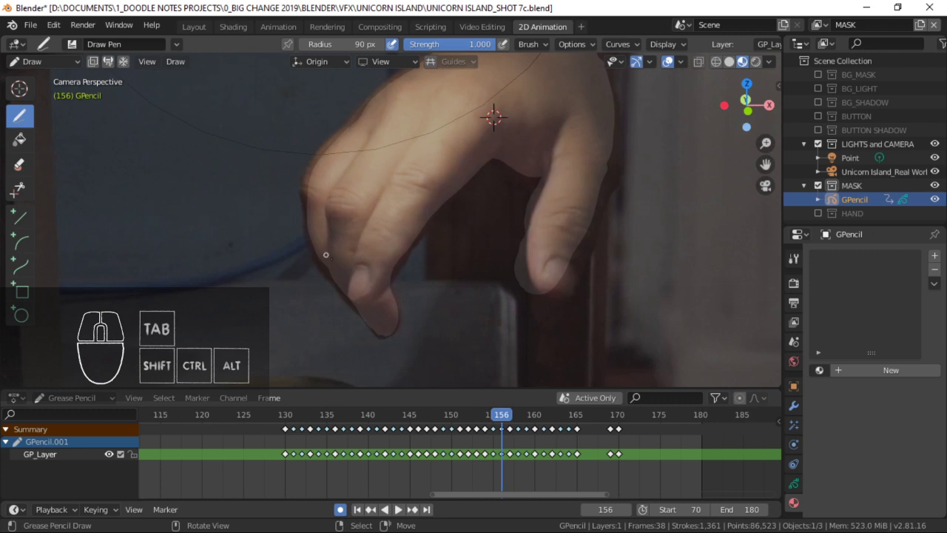
{"action": "left_click_drag", "start_coordinate": [336, 265], "coordinate": [324, 223]}
Step back and forth through frames 154 to 158 to examine how well the finger mask follows the hand.
{"action": "left_click", "coordinate": [513, 442]}
{"action": "key", "text": "Left"}
{"action": "key", "text": "Left"}
{"action": "key", "text": "Left"}
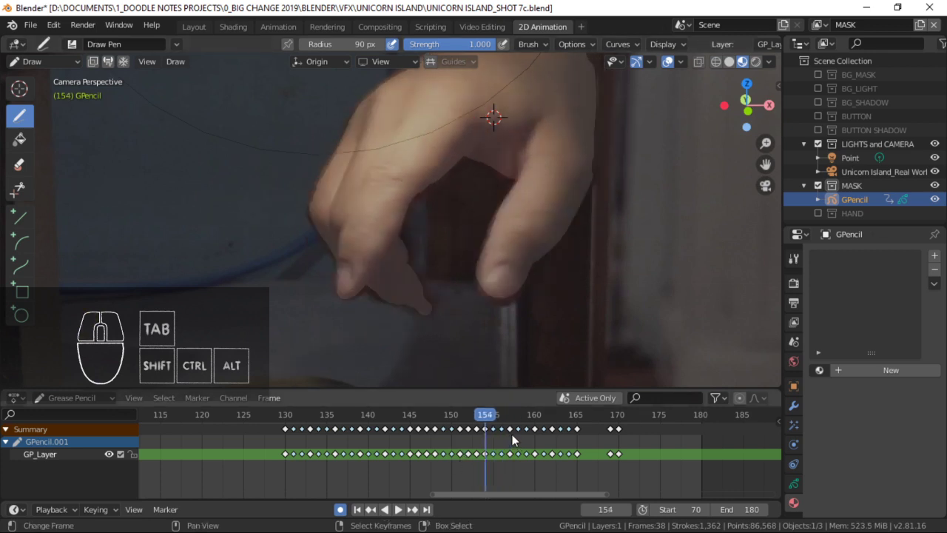
{"action": "key", "text": "Right"}
{"action": "key", "text": "Left"}
{"action": "key", "text": "Right"}
{"action": "key", "text": "Left"}
{"action": "key", "text": "Right"}
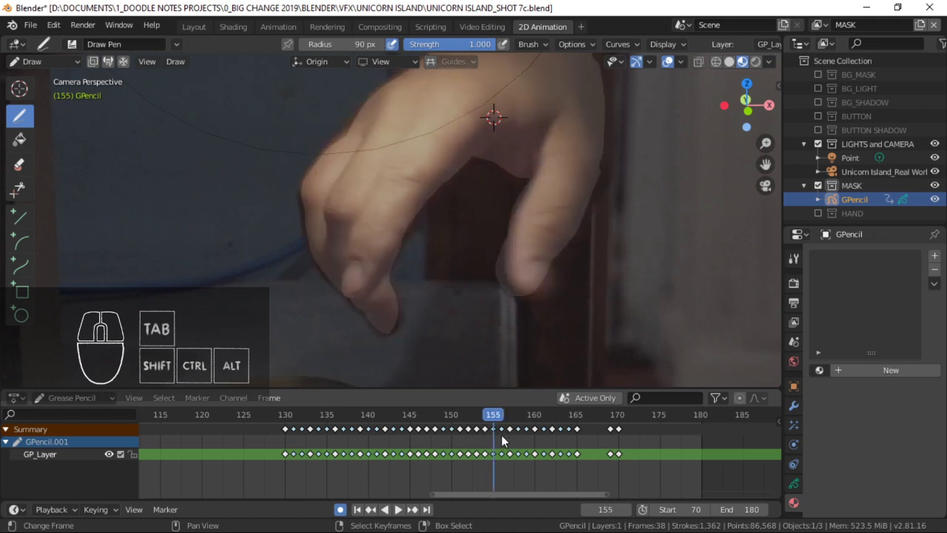
{"action": "key", "text": "Right"}
{"action": "key", "text": "Right"}
{"action": "key", "text": "Right"}
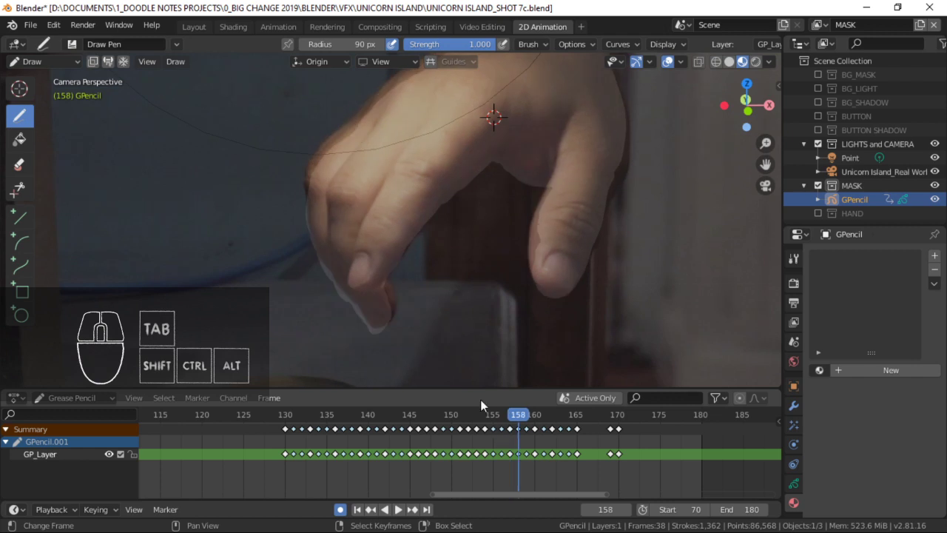
In Edit Mode, move all mask strokes on frame 158 slightly upward onto the hand and save the project file.
{"action": "key", "text": "Tab"}
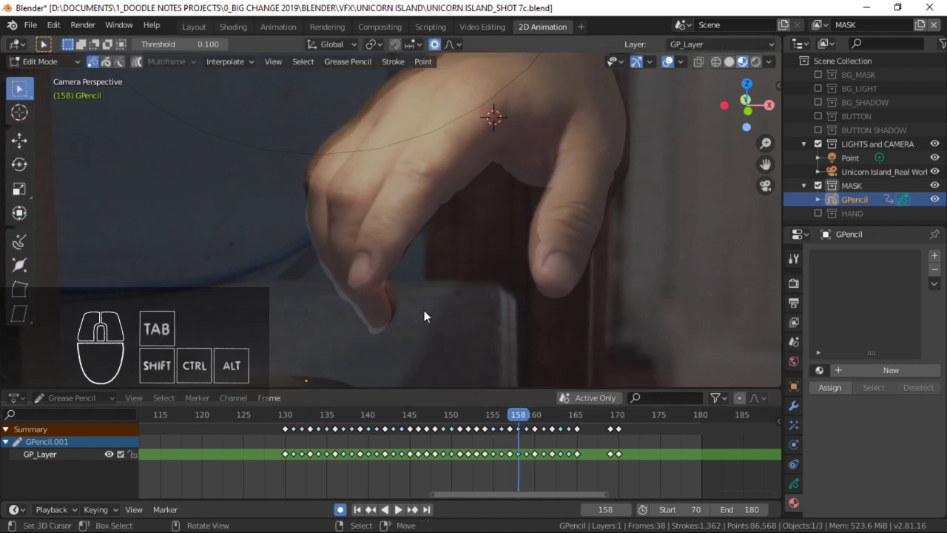
{"action": "key", "text": "a"}
{"action": "key", "text": "g"}
{"action": "left_click", "coordinate": [477, 217]}
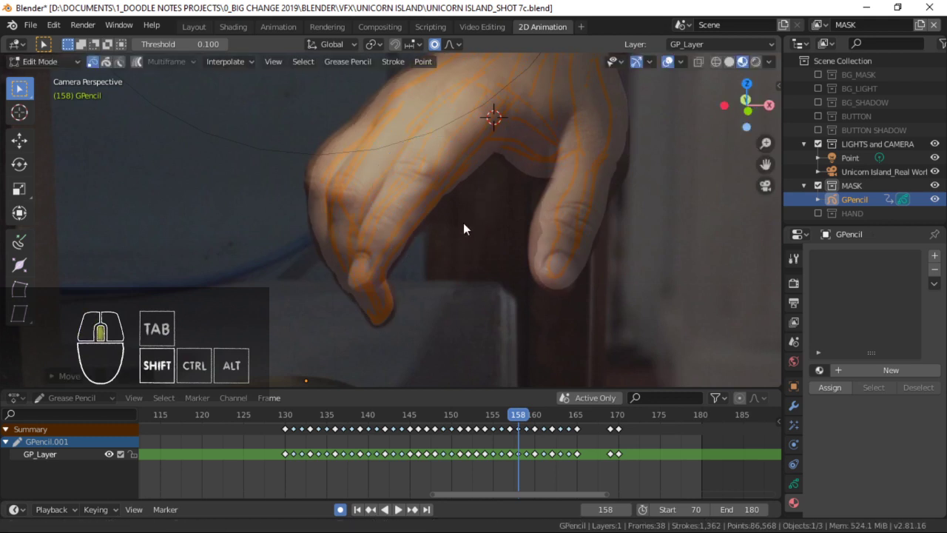
{"action": "middle_click_drag", "start_coordinate": [466, 222], "coordinate": [426, 230], "text": "shift"}
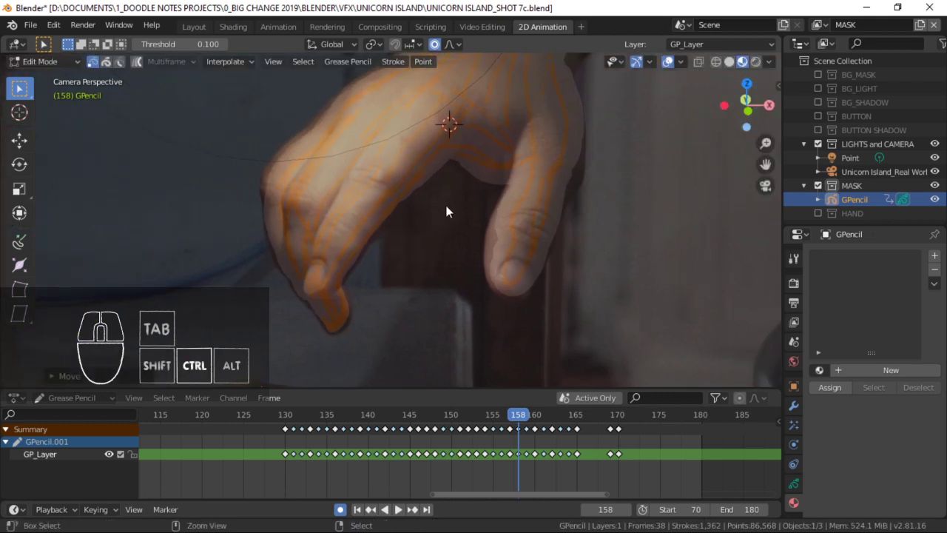
{"action": "key", "text": "ctrl+s"}
Move all mask strokes on frame 159 slightly upward onto the hand, save the project file and advance to frame 160.
{"action": "key", "text": "Right"}
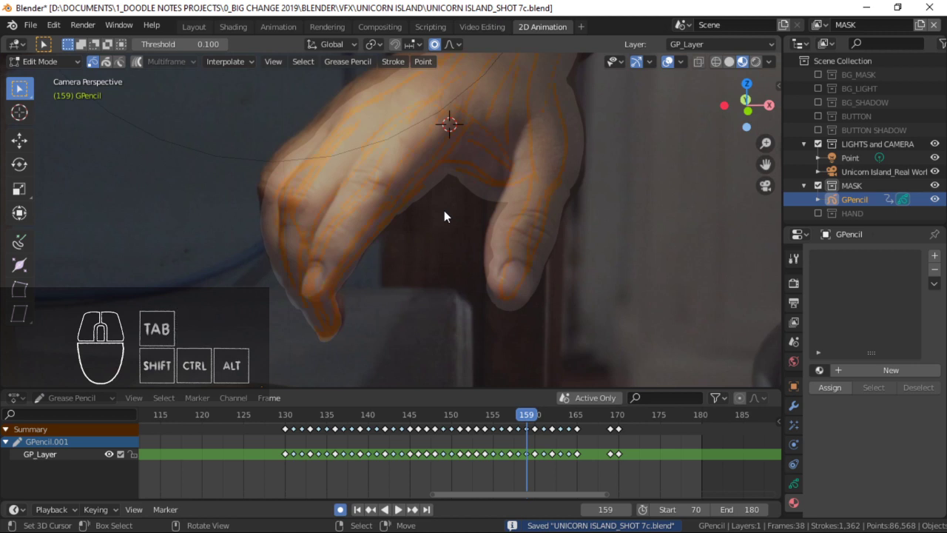
{"action": "key", "text": "g"}
{"action": "left_click", "coordinate": [444, 204]}
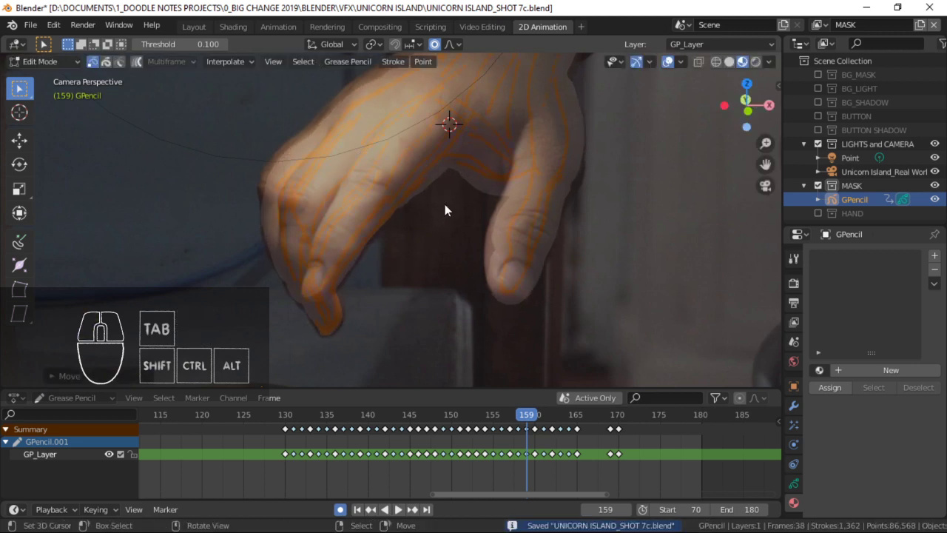
{"action": "key", "text": "ctrl+s"}
{"action": "key", "text": "Right"}
{"action": "key", "text": "Right"}
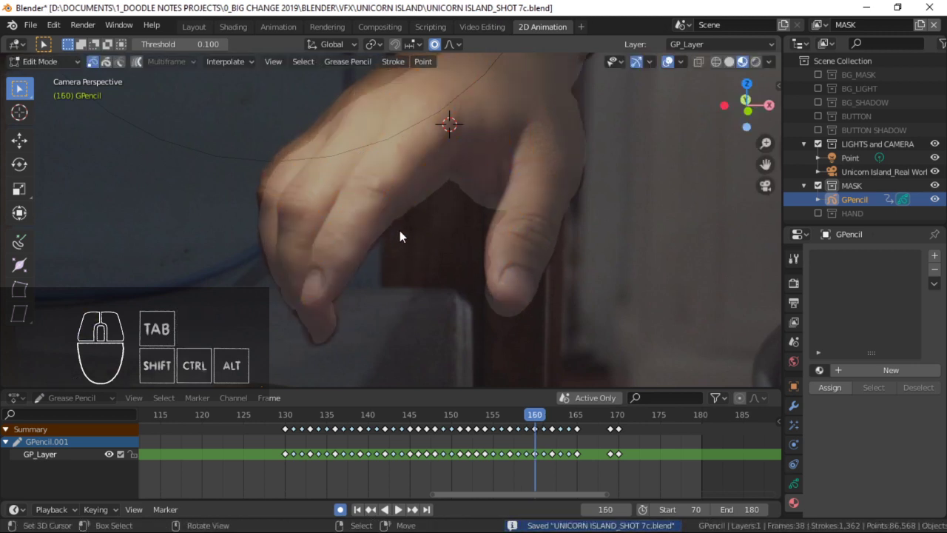
On frame 161, select the mask points at the lowest fingertip and move them down onto the tip.
{"action": "key", "text": "a"}
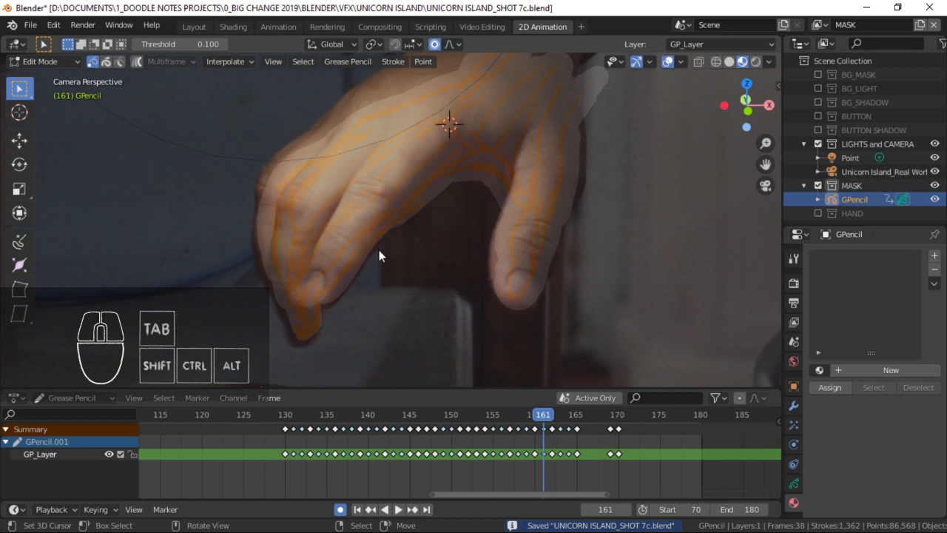
{"action": "middle_click_drag", "start_coordinate": [377, 274], "coordinate": [432, 203], "text": "shift"}
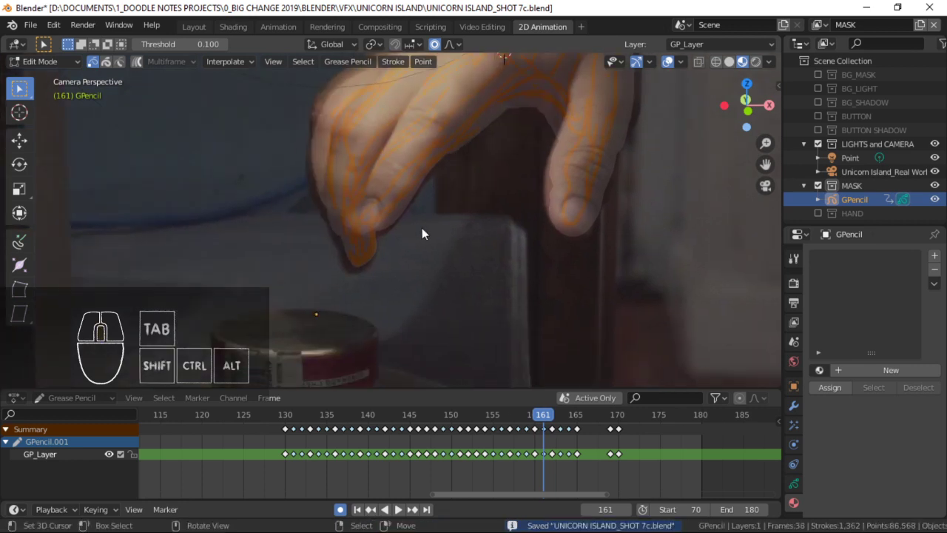
{"action": "key", "text": "alt+a"}
{"action": "mouse_move", "coordinate": [375, 276]}
{"action": "middle_mouse_down", "text": "shift"}
{"action": "mouse_move", "coordinate": [410, 271]}
{"action": "mouse_move", "coordinate": [404, 250]}
{"action": "middle_mouse_up", "text": "shift"}
{"action": "key", "text": "c"}
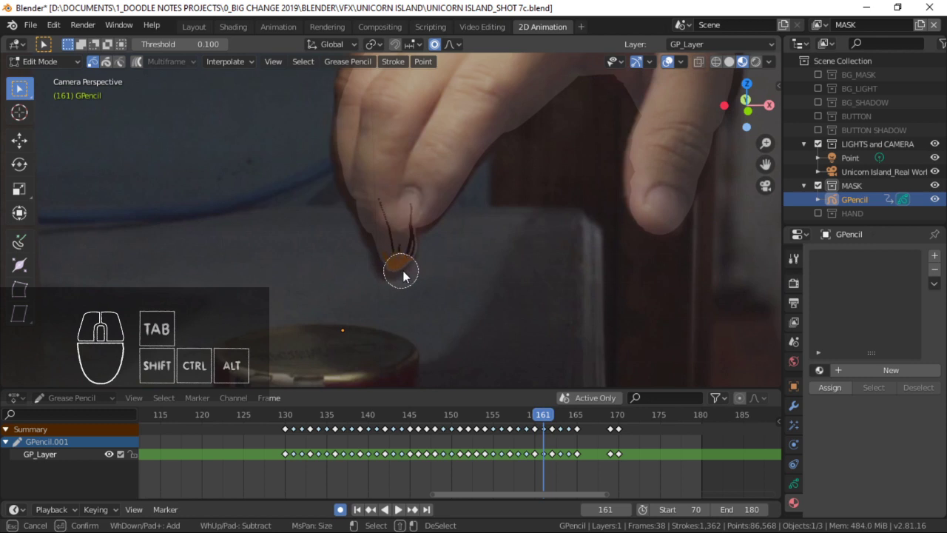
{"action": "key", "text": "Escape"}
{"action": "key", "text": "g"}
{"action": "left_click", "coordinate": [430, 234]}
{"action": "middle_click_drag", "start_coordinate": [429, 235], "coordinate": [423, 251], "text": "shift"}
{"action": "middle_click_drag", "start_coordinate": [423, 252], "coordinate": [405, 253], "text": "ctrl"}
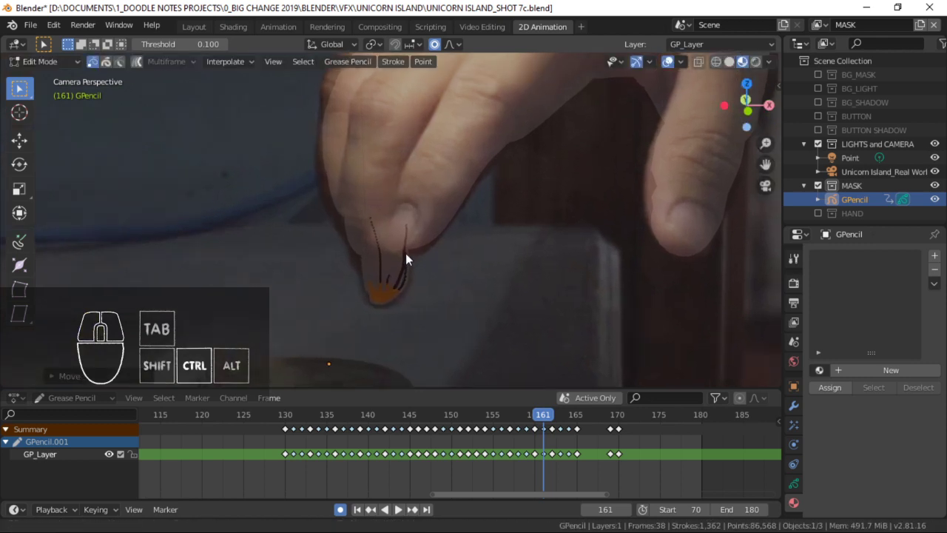
Move the stroke ends along the outer side of the lowest finger on frame 161 outward to the finger's edge.
{"action": "right_click", "coordinate": [363, 244]}
{"action": "key", "text": "g"}
{"action": "left_click", "coordinate": [363, 258]}
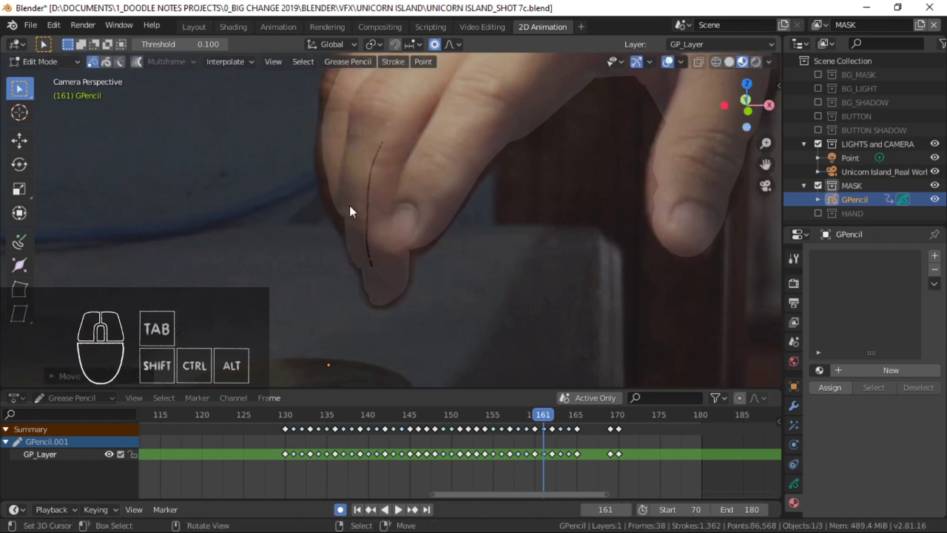
{"action": "right_click", "coordinate": [346, 189]}
{"action": "key", "text": "g"}
{"action": "left_click", "coordinate": [339, 202]}
{"action": "right_click", "coordinate": [346, 211]}
{"action": "key", "text": "g"}
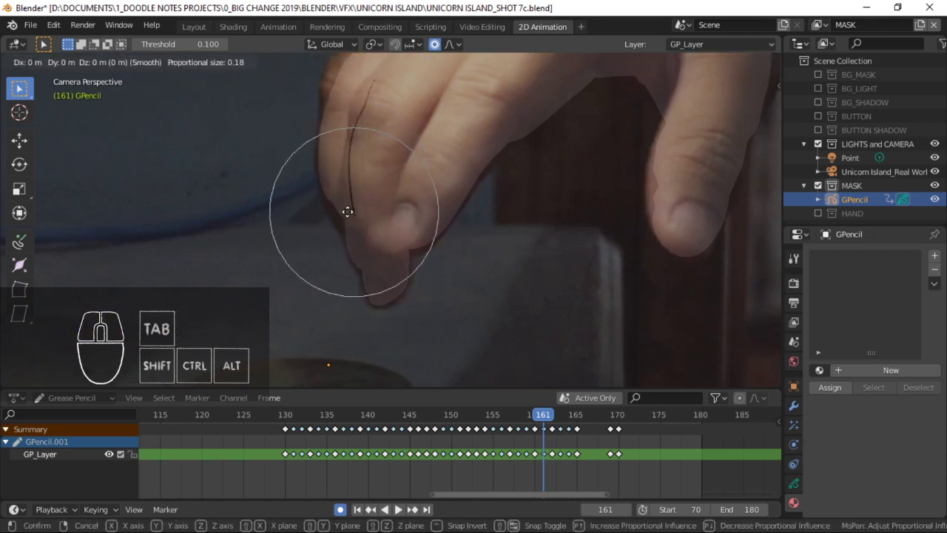
{"action": "left_click", "coordinate": [343, 208]}
{"action": "right_click", "coordinate": [342, 200]}
{"action": "key", "text": "g"}
{"action": "left_click", "coordinate": [341, 210]}
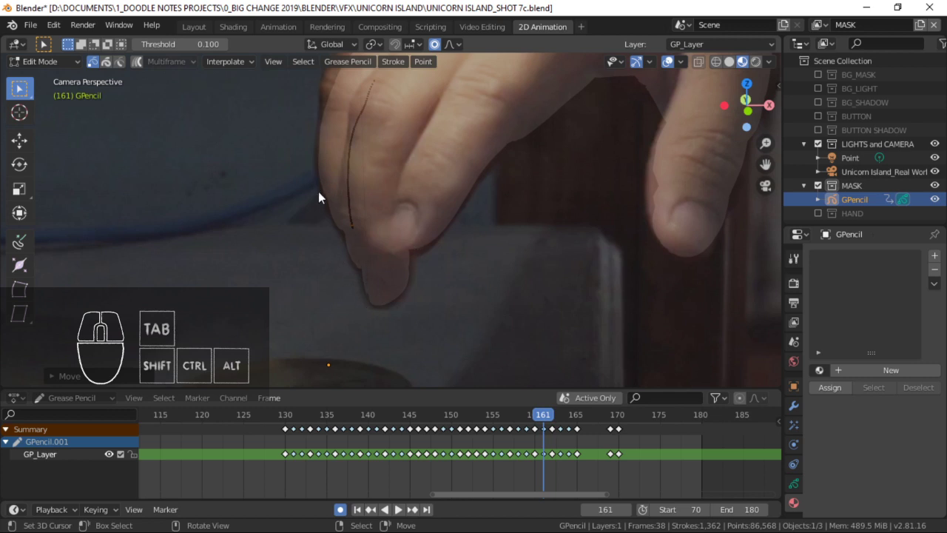
Move the end of the mask stroke at the outer knuckle on frame 161 to fit the hand's contour.
{"action": "middle_click_drag", "start_coordinate": [304, 139], "coordinate": [393, 255], "text": "shift"}
{"action": "right_click", "coordinate": [317, 155]}
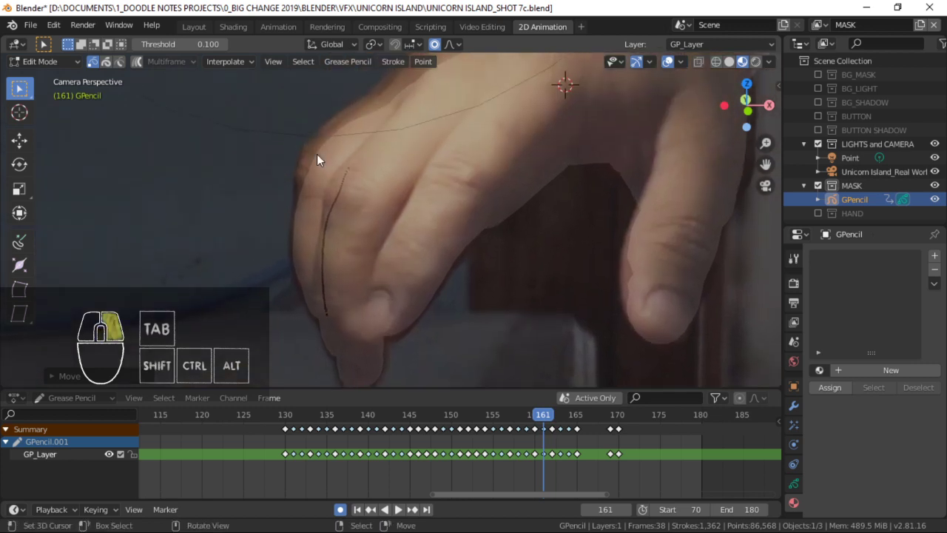
{"action": "key", "text": "g"}
{"action": "left_click", "coordinate": [336, 169]}
{"action": "middle_click_drag", "start_coordinate": [522, 203], "coordinate": [404, 199], "text": "shift"}
Save the project file from the camera view and advance to frame 163.
{"action": "middle_click_drag", "start_coordinate": [536, 277], "coordinate": [535, 276]}
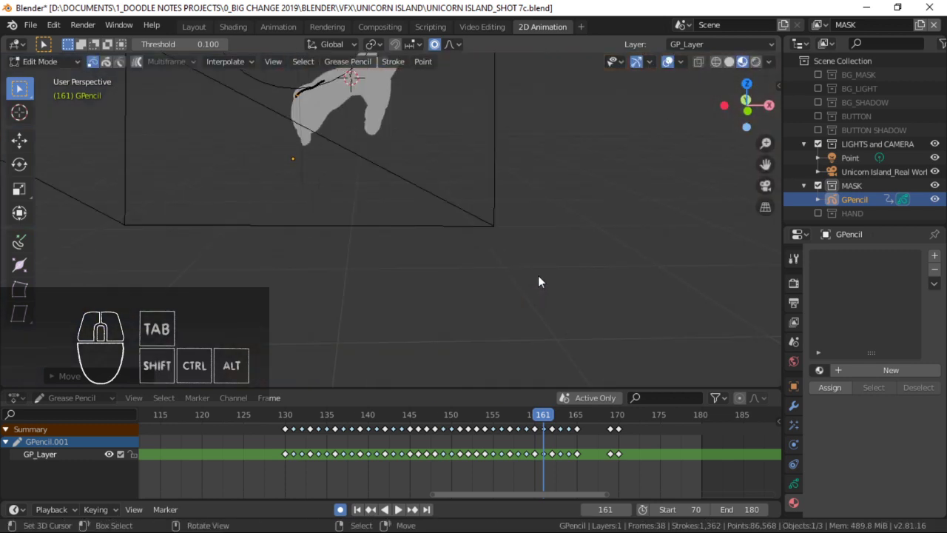
{"action": "key", "text": "KP_0"}
{"action": "key", "text": "ctrl+s"}
{"action": "middle_click_drag", "start_coordinate": [578, 266], "coordinate": [548, 242], "text": "shift"}
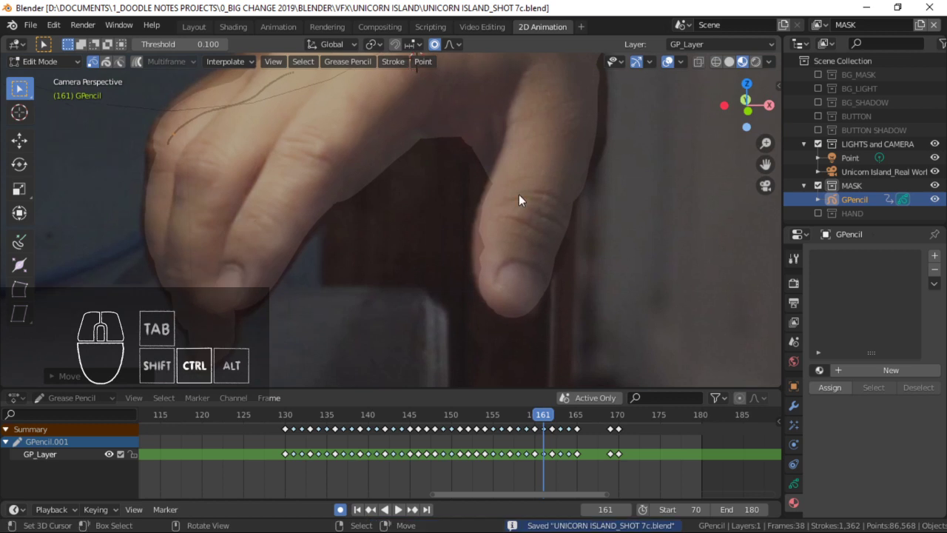
{"action": "middle_click_drag", "start_coordinate": [518, 194], "coordinate": [479, 215], "text": "ctrl"}
{"action": "key", "text": "Tab"}
{"action": "key", "text": "Tab"}
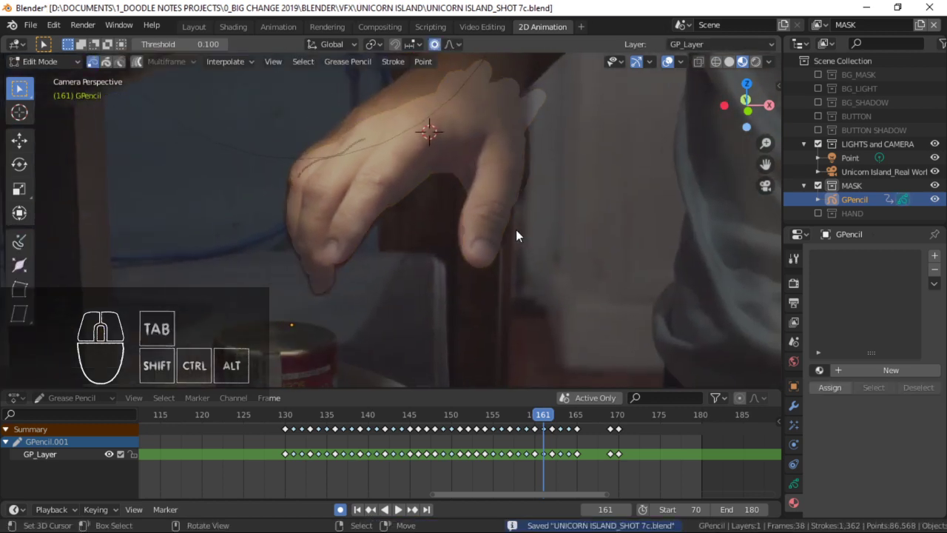
{"action": "key", "text": "Right"}
{"action": "key", "text": "Right"}
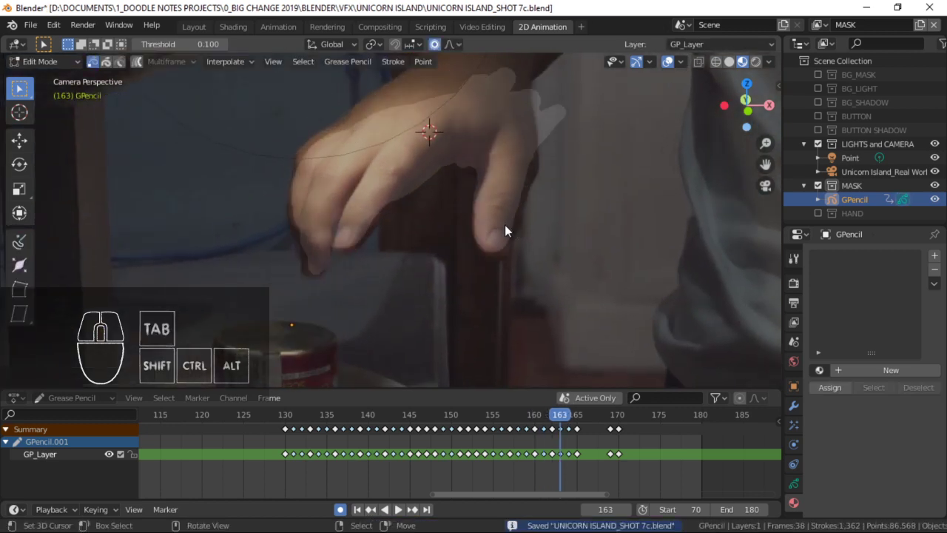
On frame 163, select the mask points at the lowest fingertip, then rotate and move them to fit the tip.
{"action": "middle_click_drag", "start_coordinate": [373, 276], "coordinate": [375, 244], "text": "ctrl"}
{"action": "key", "text": "a"}
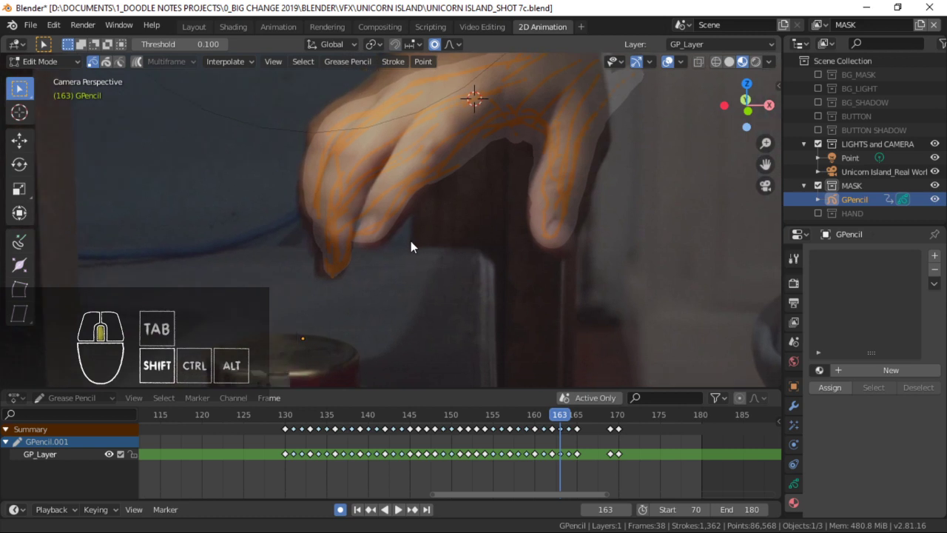
{"action": "middle_click_drag", "start_coordinate": [410, 241], "coordinate": [449, 235], "text": "shift"}
{"action": "middle_click_drag", "start_coordinate": [449, 236], "coordinate": [396, 222], "text": "ctrl"}
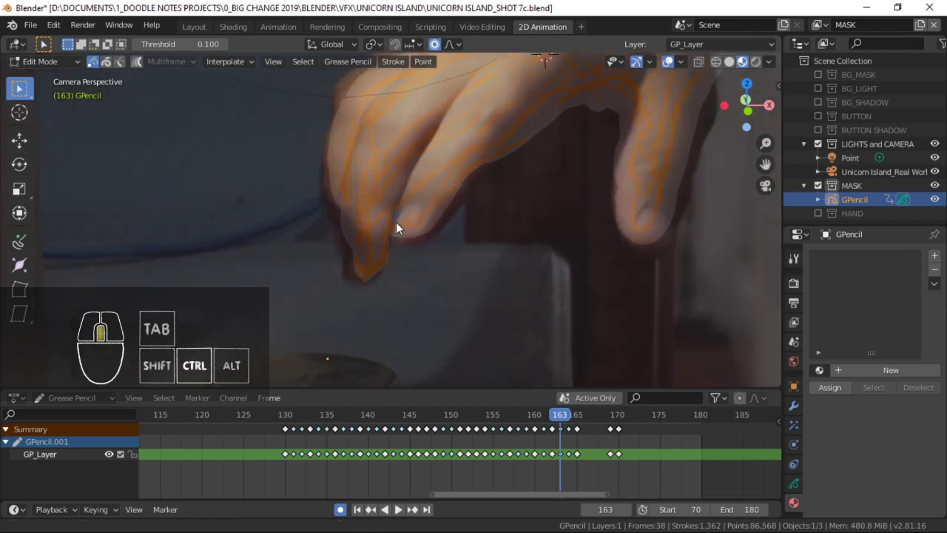
{"action": "key", "text": "alt+a"}
{"action": "key", "text": "x"}
{"action": "key", "text": "c"}
{"action": "left_click_drag", "start_coordinate": [359, 279], "coordinate": [382, 271]}
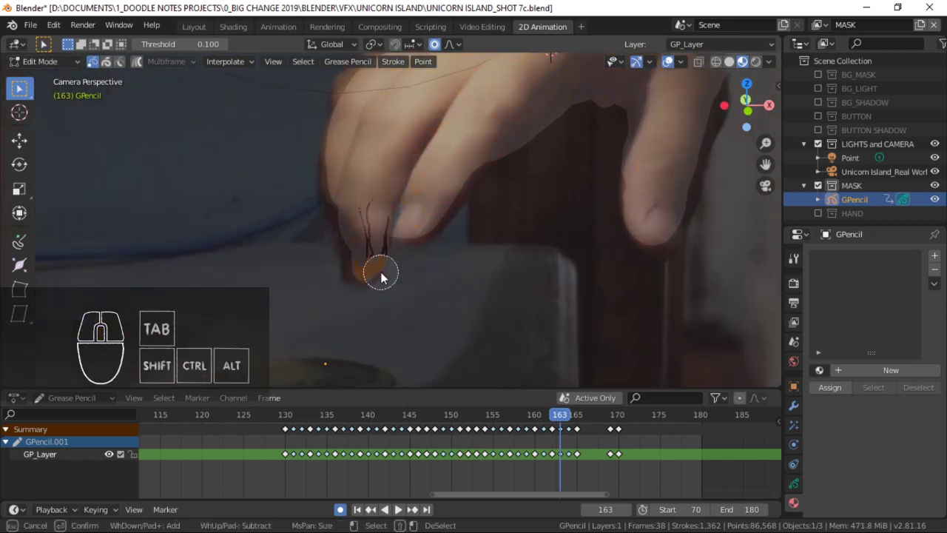
{"action": "right_click", "coordinate": [383, 270]}
{"action": "key", "text": "r"}
{"action": "left_click", "coordinate": [528, 279]}
{"action": "key", "text": "g"}
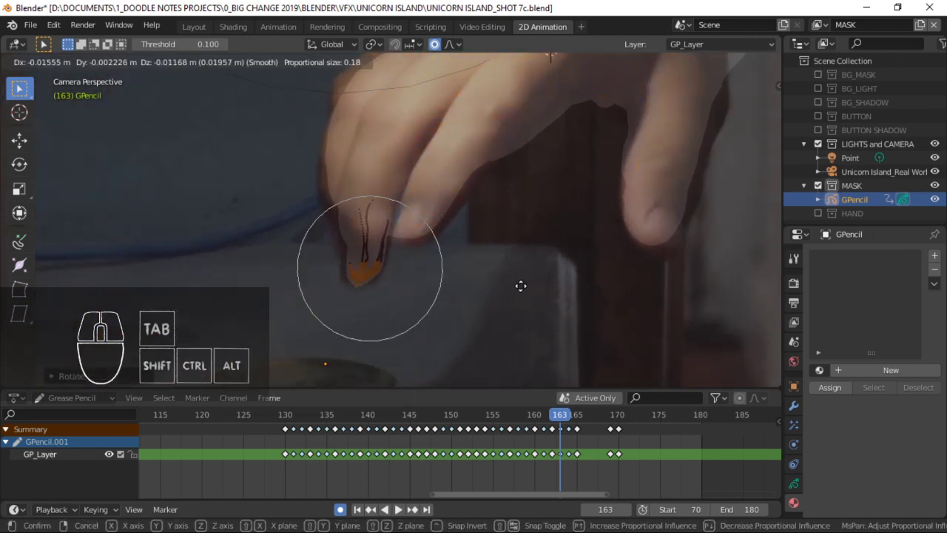
{"action": "key", "text": "s"}
{"action": "left_click", "coordinate": [531, 282]}
{"action": "key", "text": "g"}
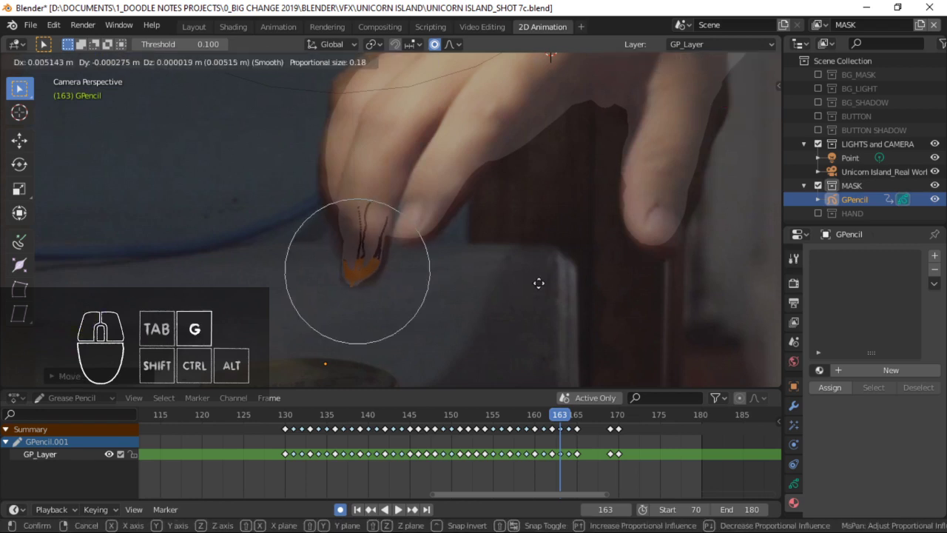
{"action": "left_click", "coordinate": [539, 288]}
{"action": "left_click", "coordinate": [366, 228]}
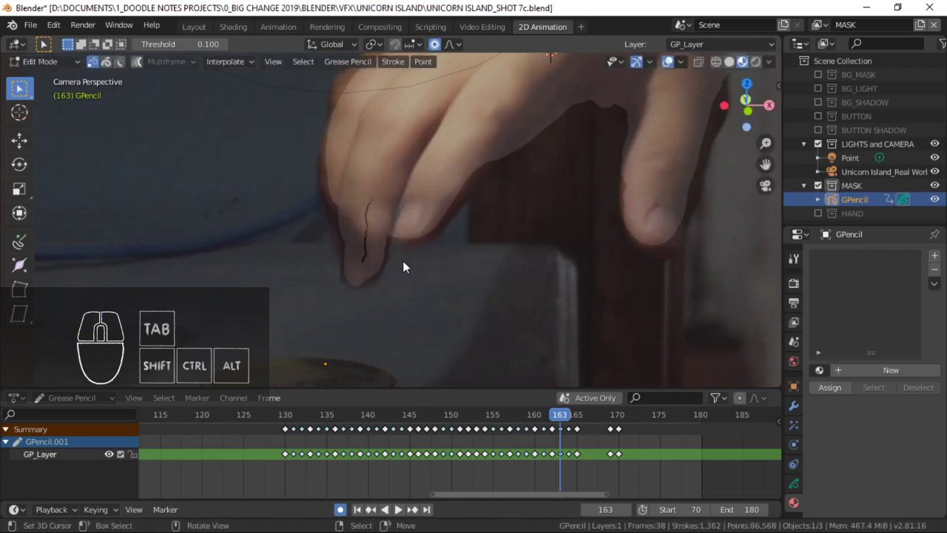
{"action": "key", "text": "alt+a"}
{"action": "key", "text": "c"}
{"action": "left_click", "coordinate": [362, 274]}
{"action": "right_click", "coordinate": [442, 280]}
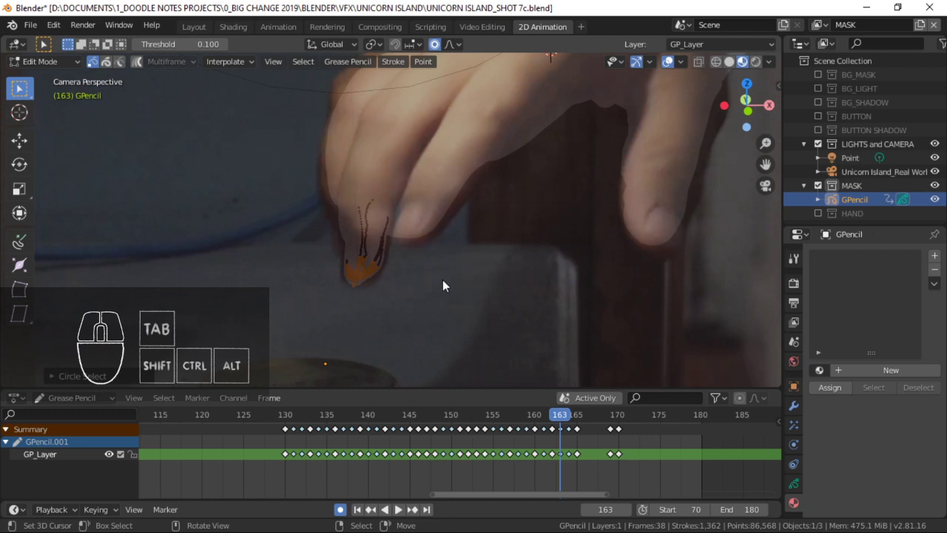
{"action": "key", "text": "s"}
{"action": "right_click", "coordinate": [582, 264]}
{"action": "key", "text": "g"}
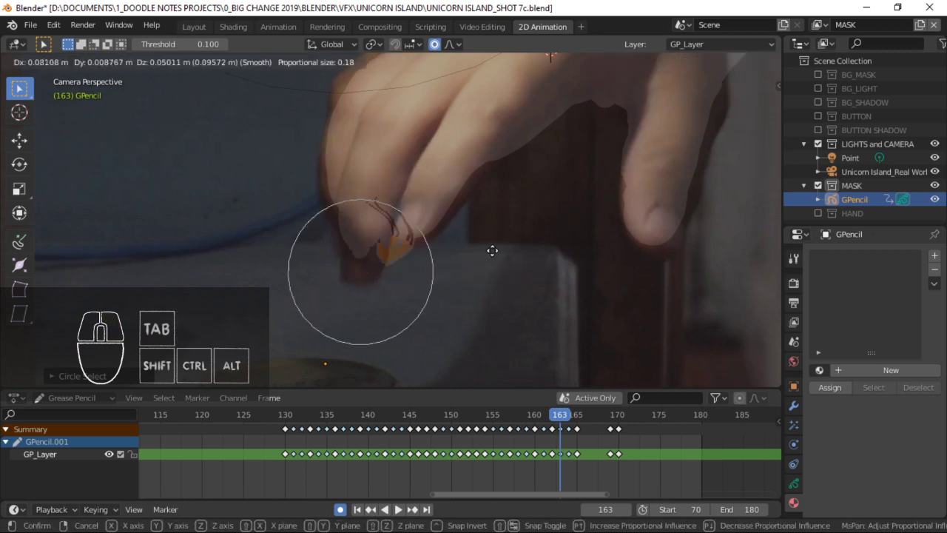
{"action": "right_click", "coordinate": [459, 258]}
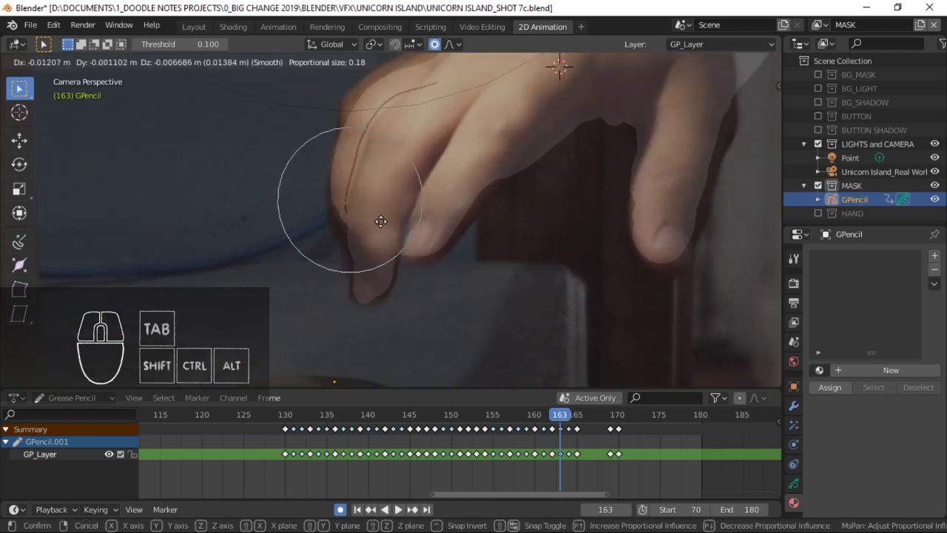
Move the stroke ends on the outer side of the lowest finger on frame 163 outward to the finger's edge.
{"action": "left_click", "coordinate": [354, 210]}
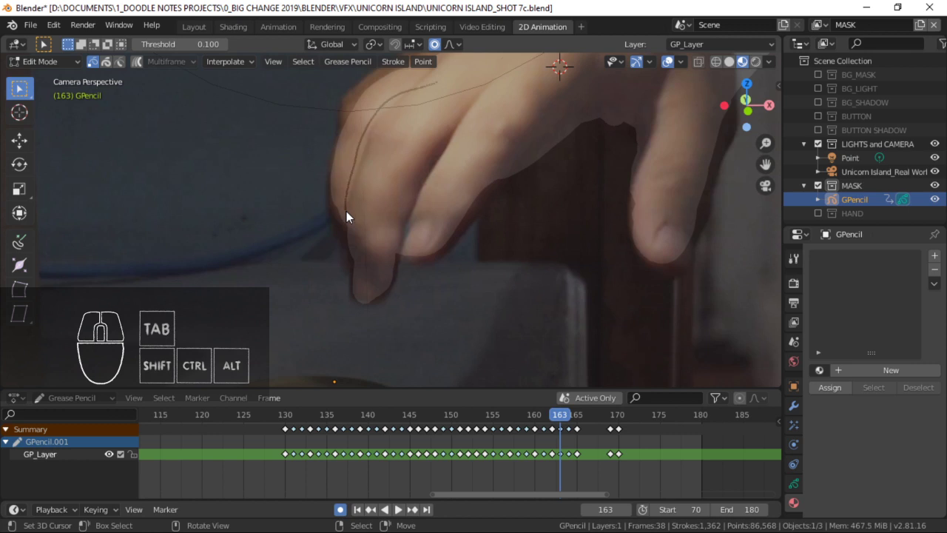
{"action": "key", "text": "g"}
{"action": "right_click", "coordinate": [370, 226]}
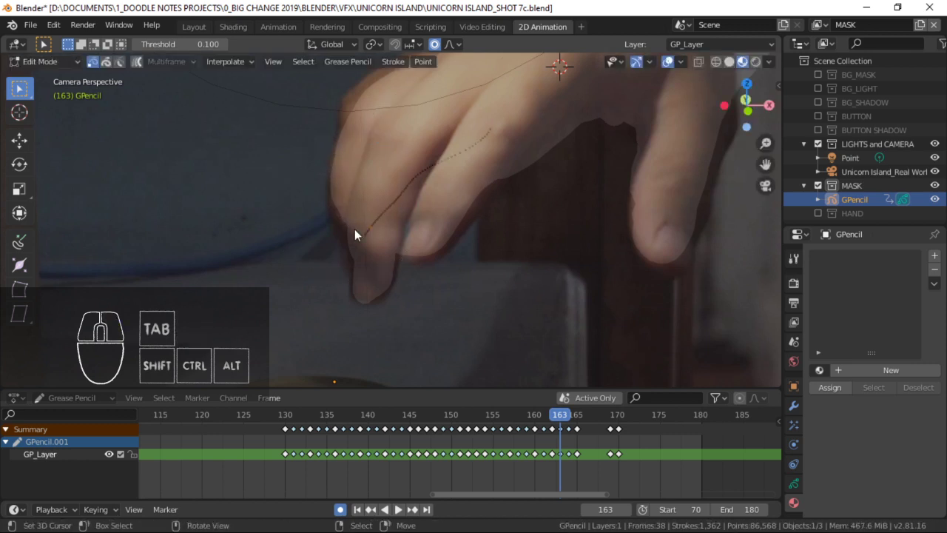
{"action": "key", "text": "g"}
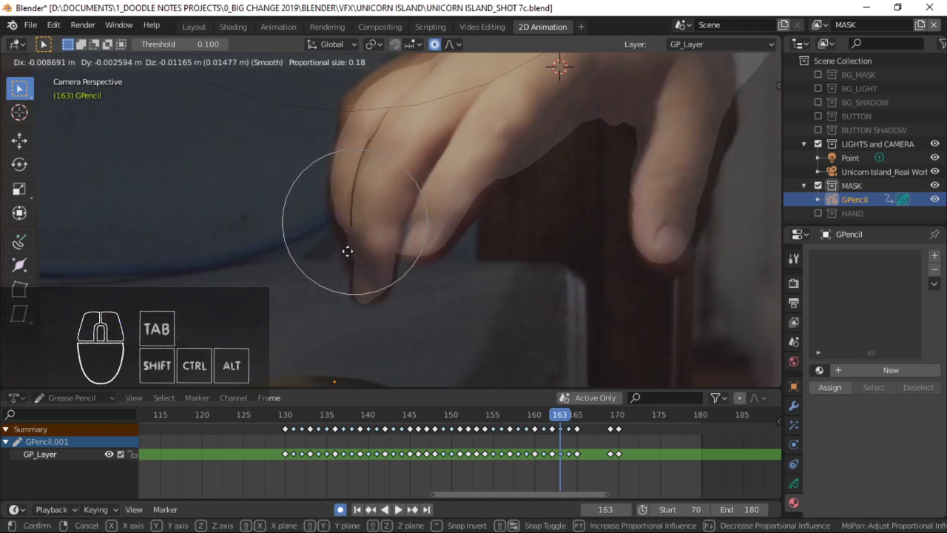
{"action": "left_click", "coordinate": [347, 251]}
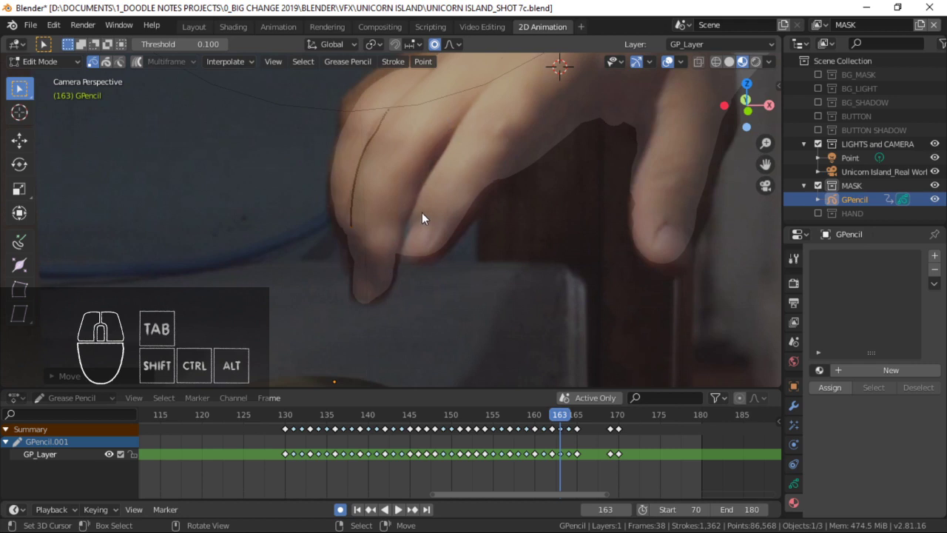
Move the mask stroke points around the outer knuckle on frame 163 toward the upper contour of the hand.
{"action": "middle_click_drag", "start_coordinate": [421, 187], "coordinate": [403, 203], "text": "shift"}
{"action": "middle_click_drag", "start_coordinate": [495, 192], "coordinate": [449, 189], "text": "shift"}
{"action": "middle_click_drag", "start_coordinate": [378, 162], "coordinate": [357, 232], "text": "shift"}
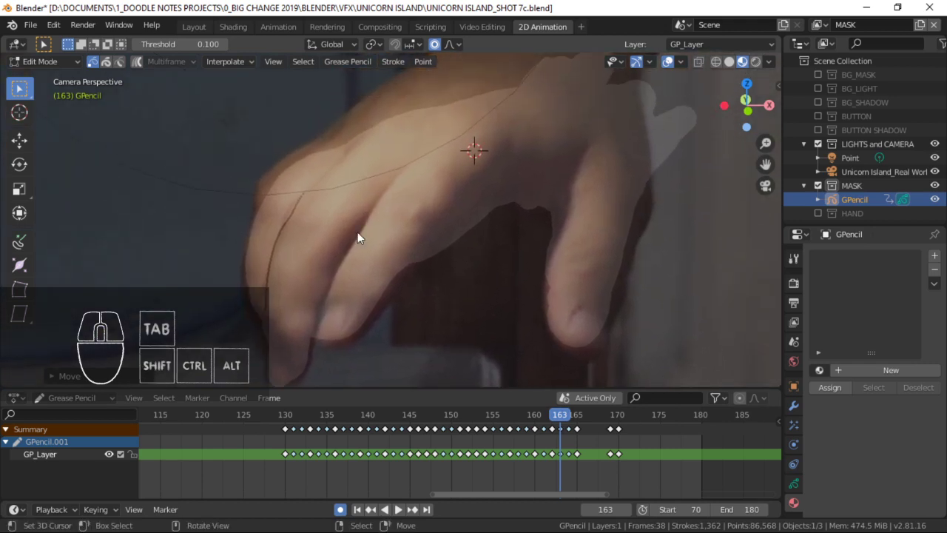
{"action": "key", "text": "g"}
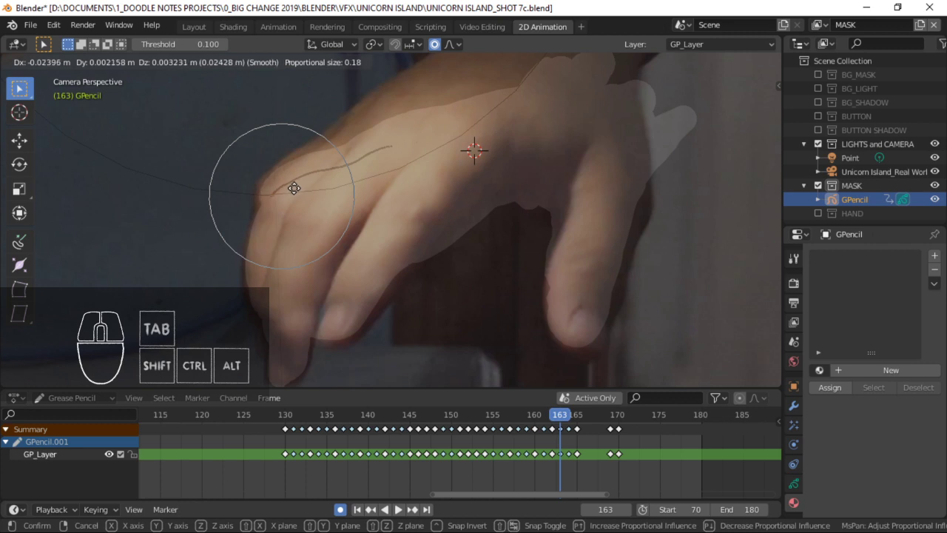
{"action": "left_click", "coordinate": [333, 184]}
{"action": "left_click", "coordinate": [338, 161]}
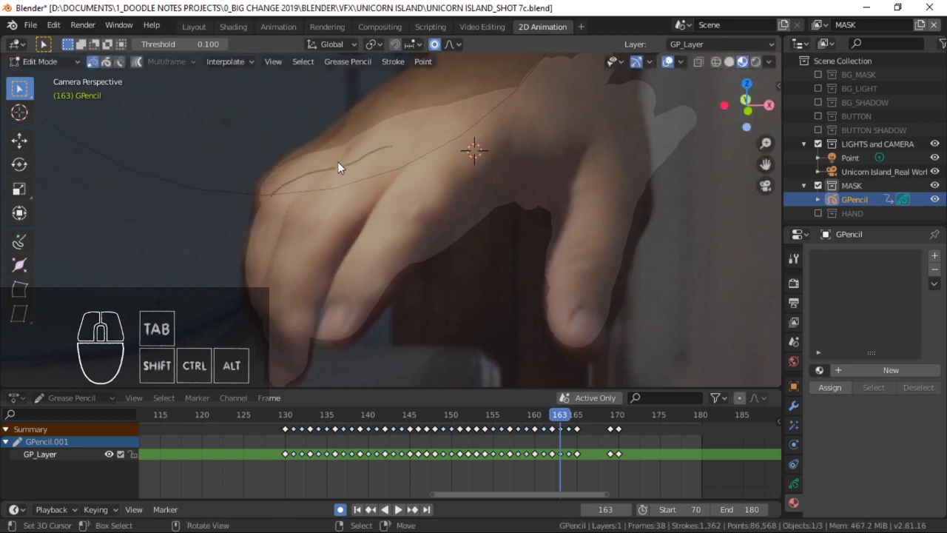
{"action": "key", "text": "g"}
{"action": "left_click", "coordinate": [335, 151]}
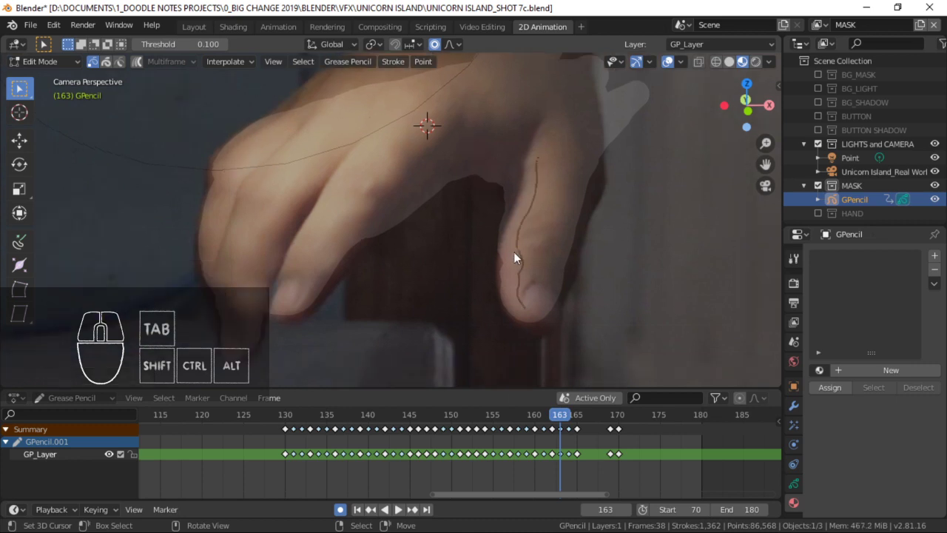
Reshape the mask stroke along the inner side of the thumb on frame 163 by moving its points to the thumb's edge.
{"action": "key", "text": "g"}
{"action": "scroll", "coordinate": [519, 278], "scroll_direction": "down", "scroll_amount": 2}
{"action": "key", "text": "Escape"}
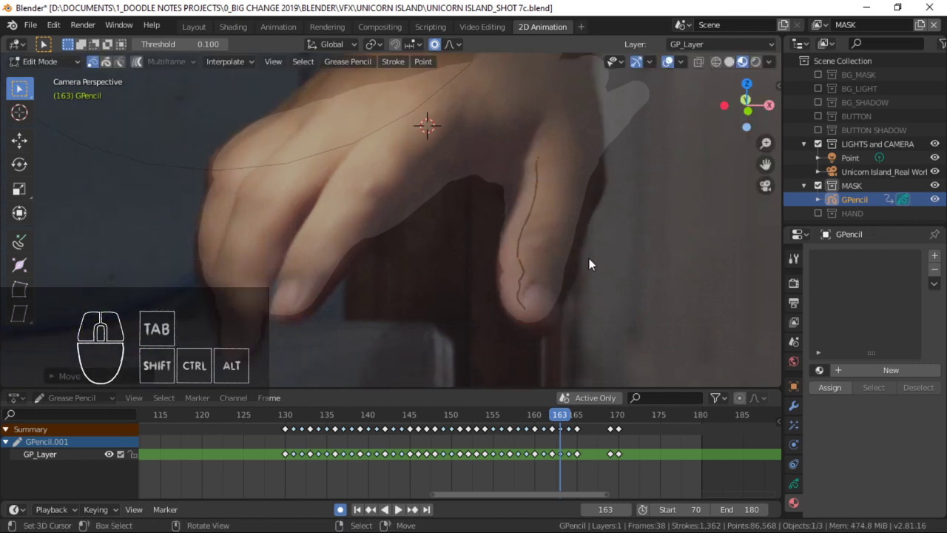
{"action": "key", "text": "g"}
{"action": "left_click", "coordinate": [503, 288]}
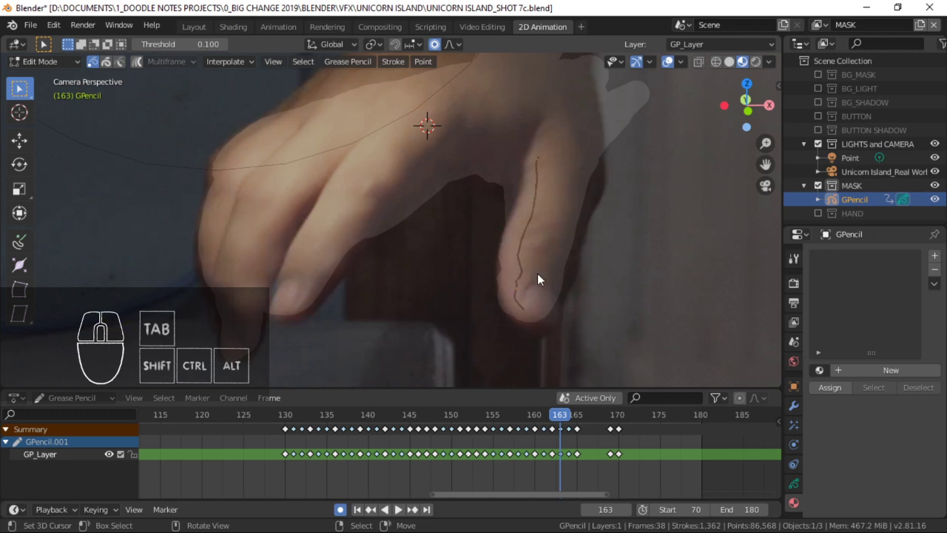
{"action": "left_click", "coordinate": [523, 270]}
{"action": "key", "text": "g"}
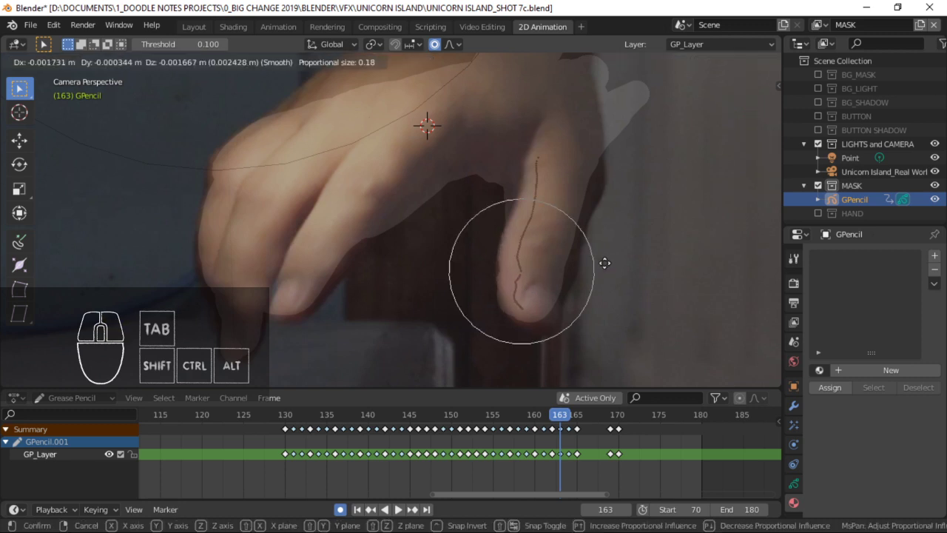
{"action": "left_click", "coordinate": [600, 263]}
{"action": "key", "text": "g"}
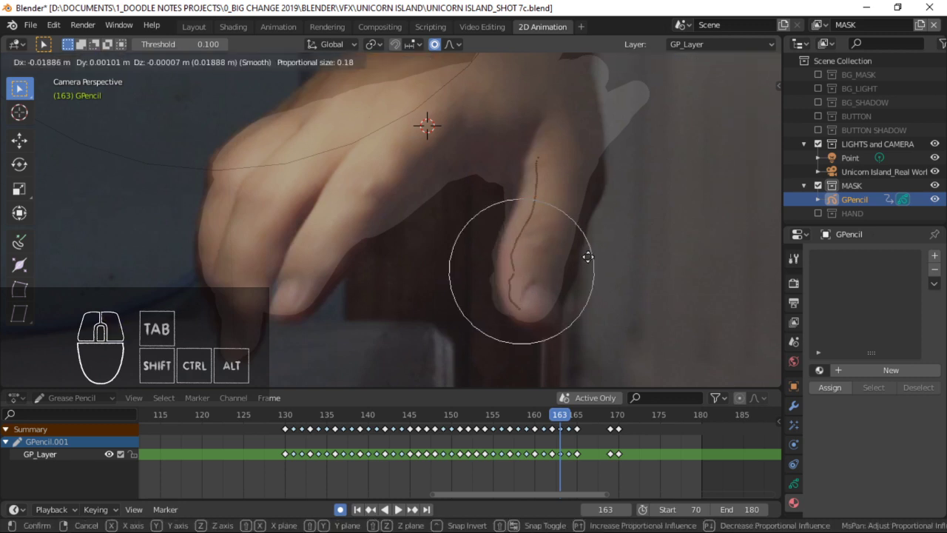
{"action": "left_click", "coordinate": [582, 275]}
Rotate and move the stroke points near the thumb's tip on frame 163 down toward the end of the thumb.
{"action": "left_click", "coordinate": [516, 295]}
{"action": "key", "text": "r"}
{"action": "left_click", "coordinate": [608, 304]}
{"action": "key", "text": "g"}
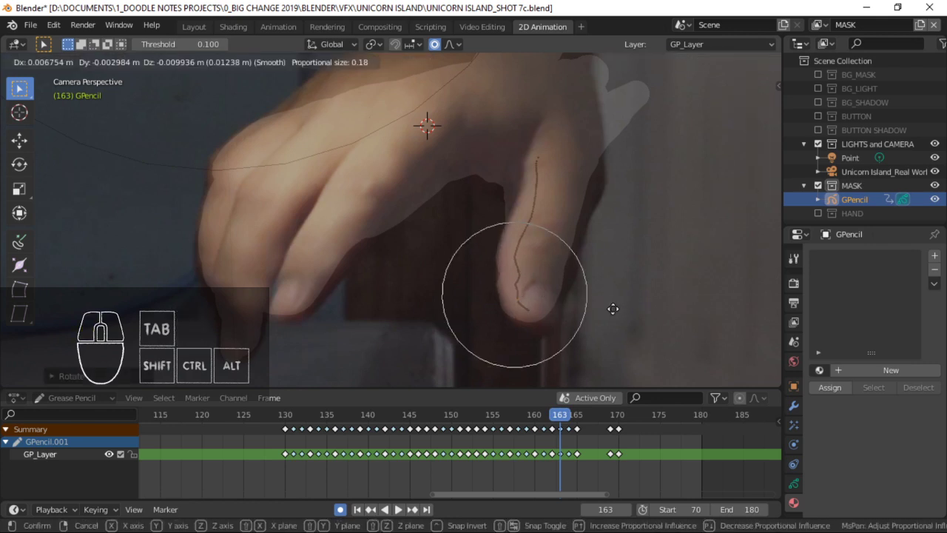
{"action": "left_click", "coordinate": [565, 316]}
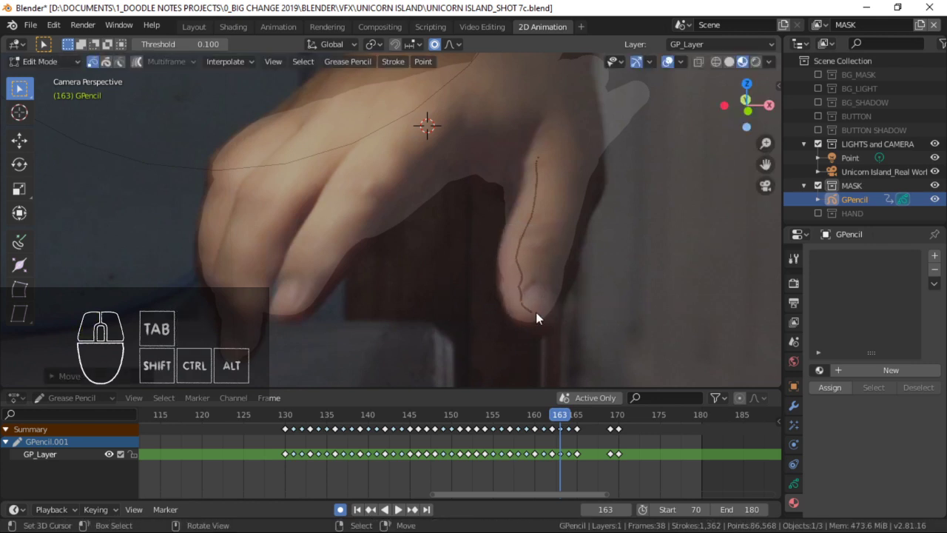
Move the mask stroke end at the thumb's tip on frame 163 to the thumb's edge and save the file.
{"action": "key", "text": "g"}
{"action": "left_click", "coordinate": [537, 315]}
{"action": "key", "text": "ctrl+s"}
Move the mask stroke points at the tip of the finger nearest the thumb on frame 163 to its lower edge, then save.
{"action": "mouse_move", "coordinate": [543, 239]}
{"action": "middle_mouse_down", "text": "shift"}
{"action": "mouse_move", "coordinate": [519, 242]}
{"action": "mouse_move", "coordinate": [549, 271]}
{"action": "mouse_move", "coordinate": [581, 204]}
{"action": "mouse_move", "coordinate": [486, 239]}
{"action": "mouse_move", "coordinate": [389, 249]}
{"action": "mouse_move", "coordinate": [412, 221]}
{"action": "middle_mouse_up", "text": "shift"}
{"action": "key", "text": "g"}
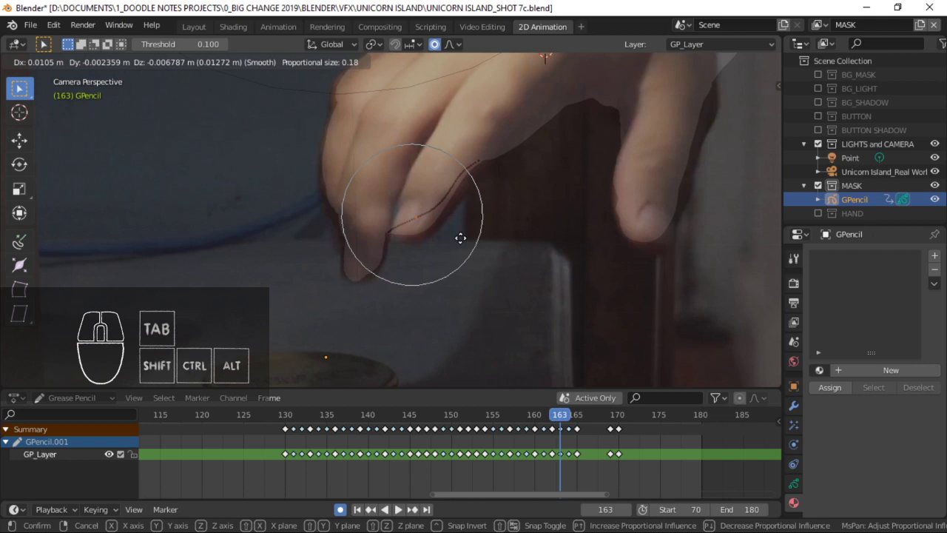
{"action": "left_click", "coordinate": [460, 238]}
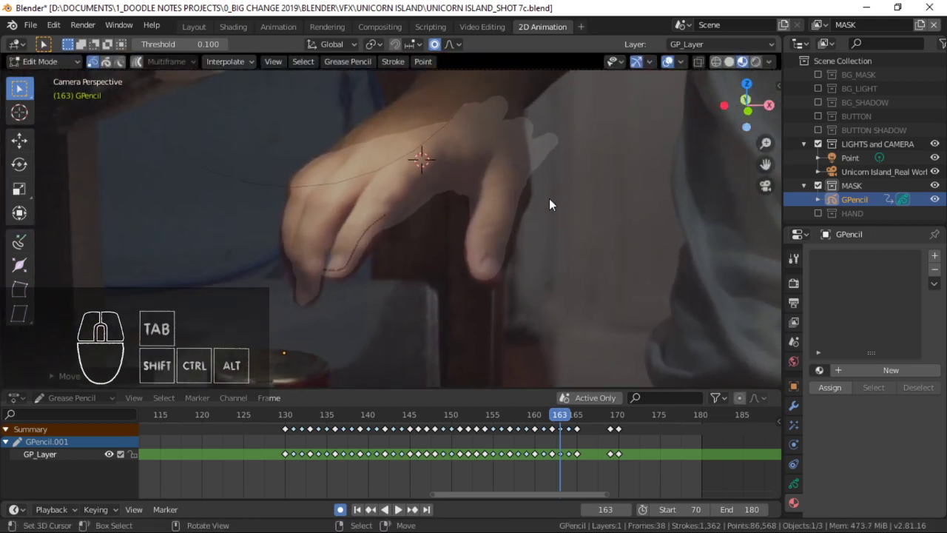
{"action": "key", "text": "ctrl+s"}
On frame 164, select the mask points at the lowest fingertip, then move and rotate them to fit the fingertip.
{"action": "key", "text": "Right"}
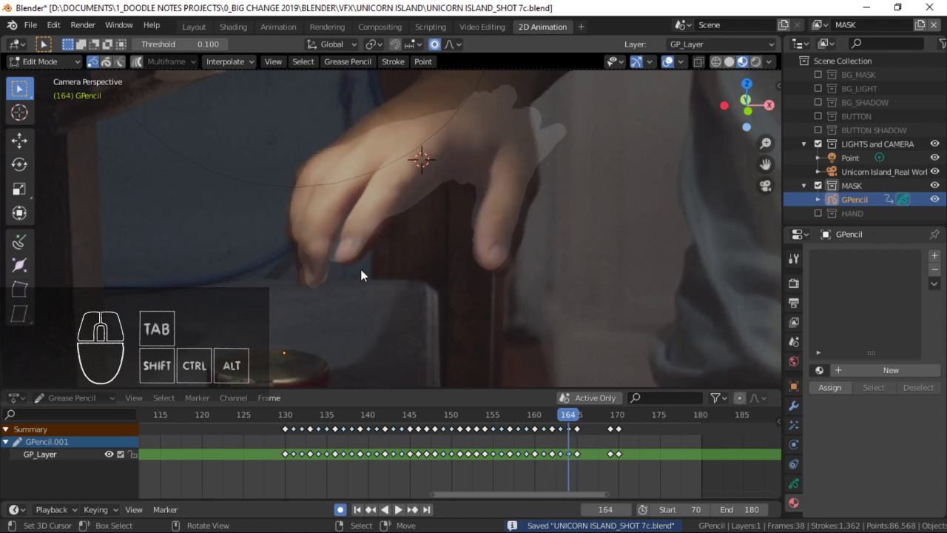
{"action": "middle_click_drag", "start_coordinate": [332, 299], "coordinate": [427, 264], "text": "shift"}
{"action": "scroll", "coordinate": [426, 263], "scroll_direction": "up", "scroll_amount": 2}
{"action": "right_click", "coordinate": [402, 261]}
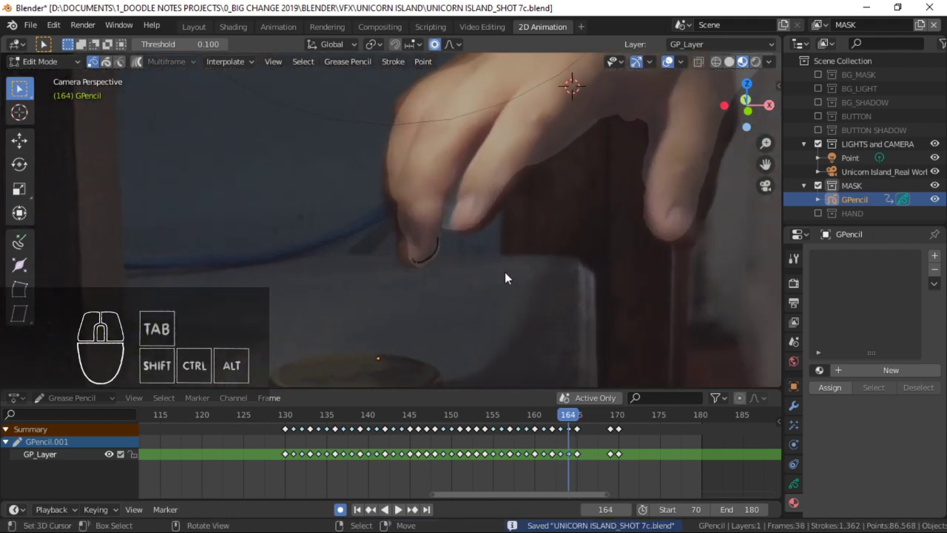
{"action": "key", "text": "c"}
{"action": "left_click_drag", "start_coordinate": [422, 268], "coordinate": [422, 258]}
{"action": "key", "text": "Escape"}
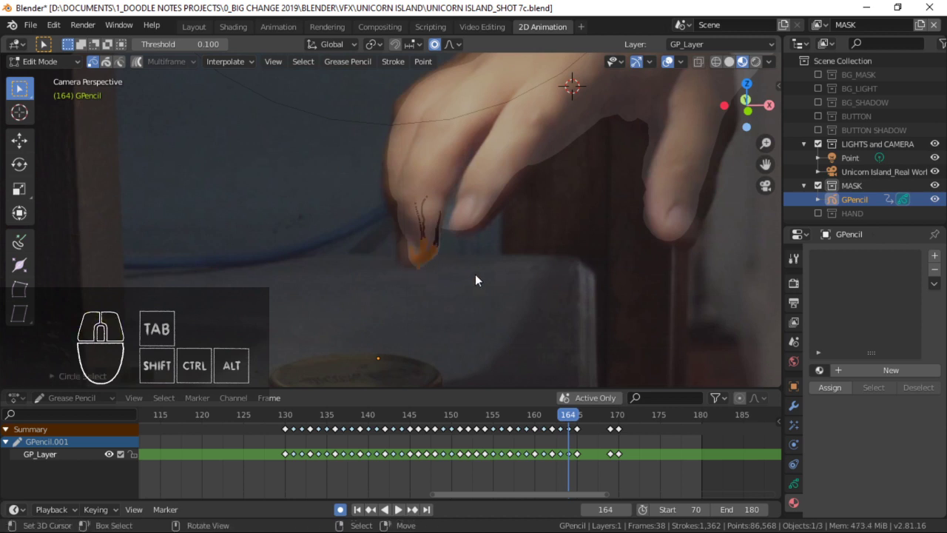
{"action": "key", "text": "g"}
{"action": "key", "text": "r"}
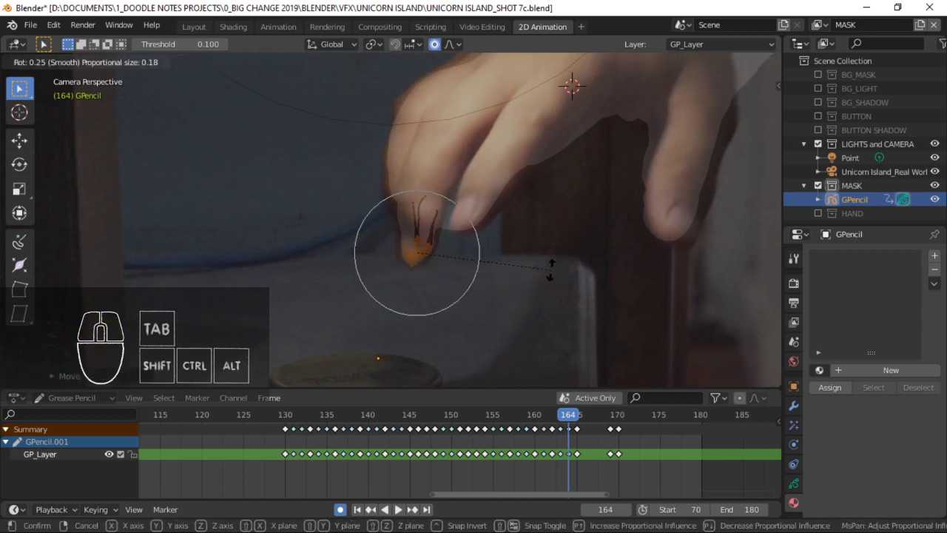
{"action": "left_click", "coordinate": [536, 269]}
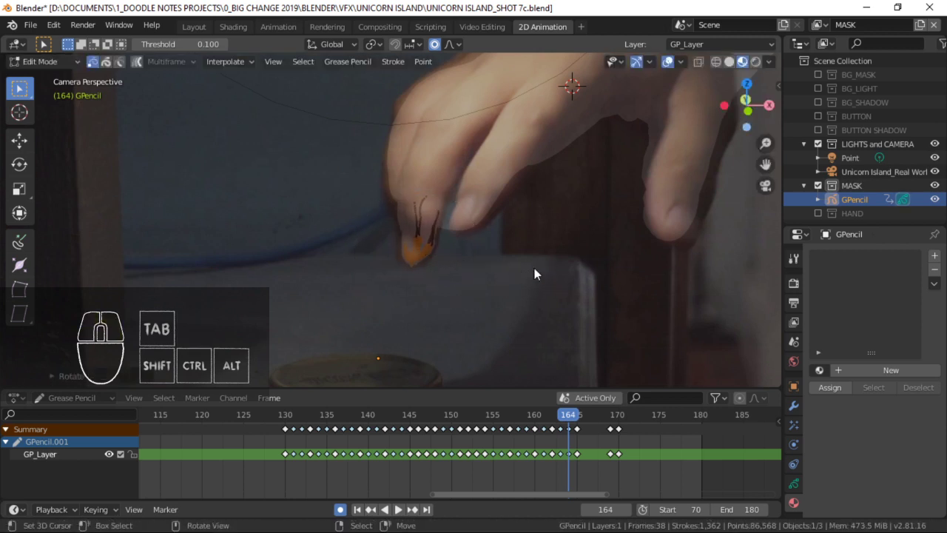
Move the mask stroke along the outer side of the lowest finger on frame 164 to follow the finger's contour.
{"action": "key", "text": "g"}
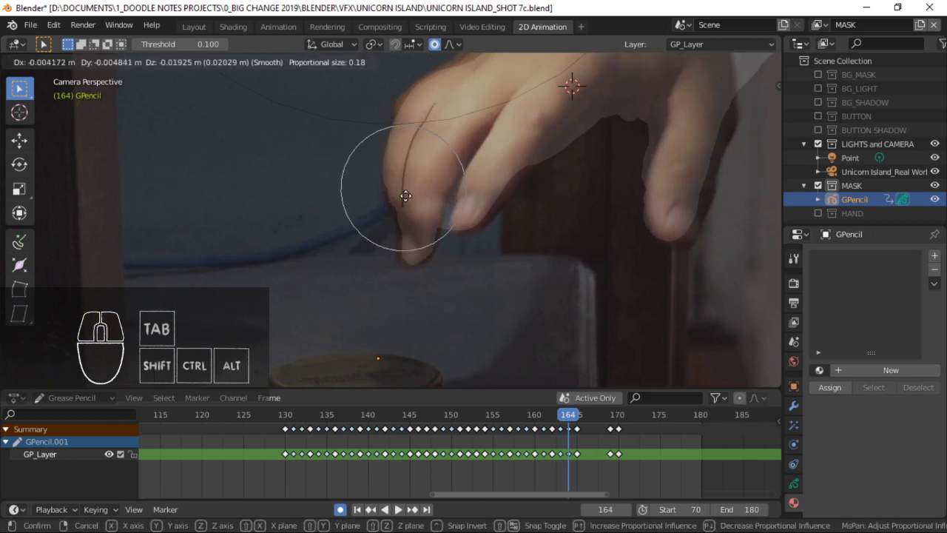
{"action": "left_click", "coordinate": [401, 194]}
{"action": "middle_click_drag", "start_coordinate": [413, 212], "coordinate": [385, 220], "text": "shift"}
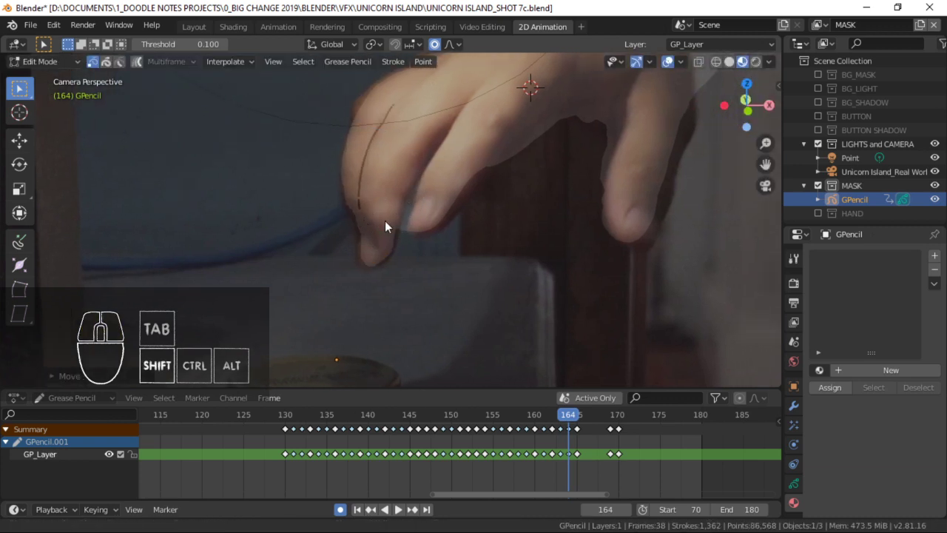
Adjust the mask stroke points at the tip of the finger nearest the thumb on frame 164 to its lower edge.
{"action": "middle_click_drag", "start_coordinate": [454, 220], "coordinate": [435, 243], "text": "shift"}
{"action": "right_click", "coordinate": [418, 235]}
{"action": "right_click", "coordinate": [406, 244]}
{"action": "key", "text": "g"}
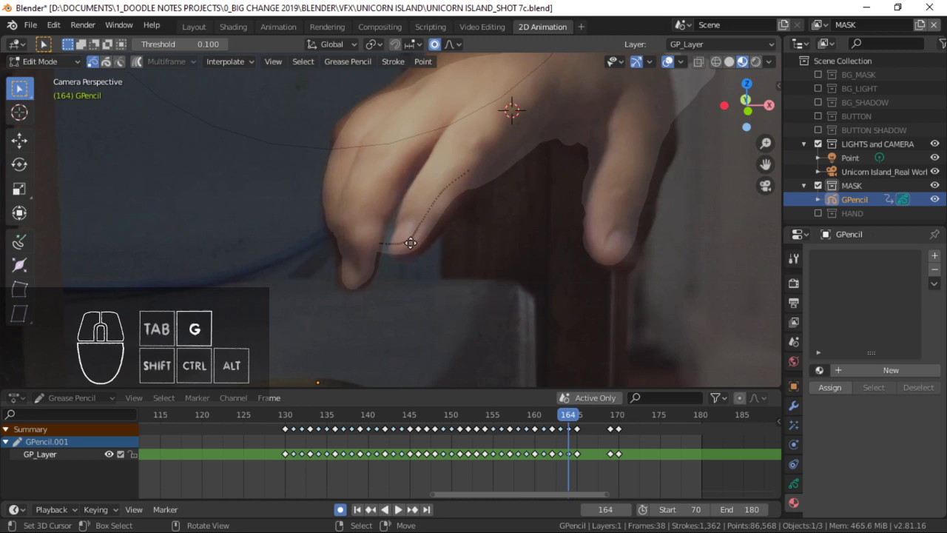
{"action": "right_click", "coordinate": [410, 244]}
Move the end of the mask stroke on the back of the hand on frame 164 toward the wrist.
{"action": "middle_click_drag", "start_coordinate": [415, 290], "coordinate": [396, 256], "text": "shift"}
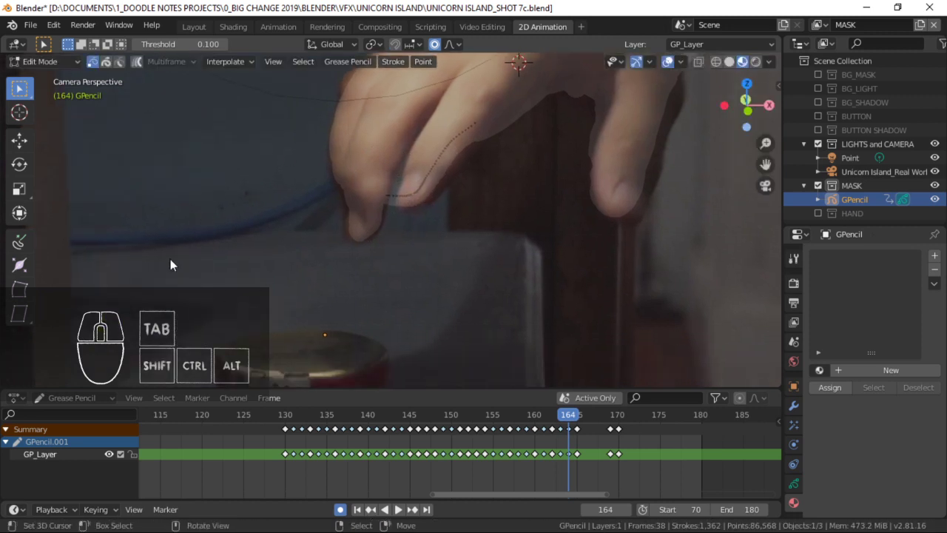
{"action": "scroll", "coordinate": [444, 212], "scroll_direction": "down", "scroll_amount": 1}
{"action": "scroll", "coordinate": [485, 189], "scroll_direction": "down", "scroll_amount": 1}
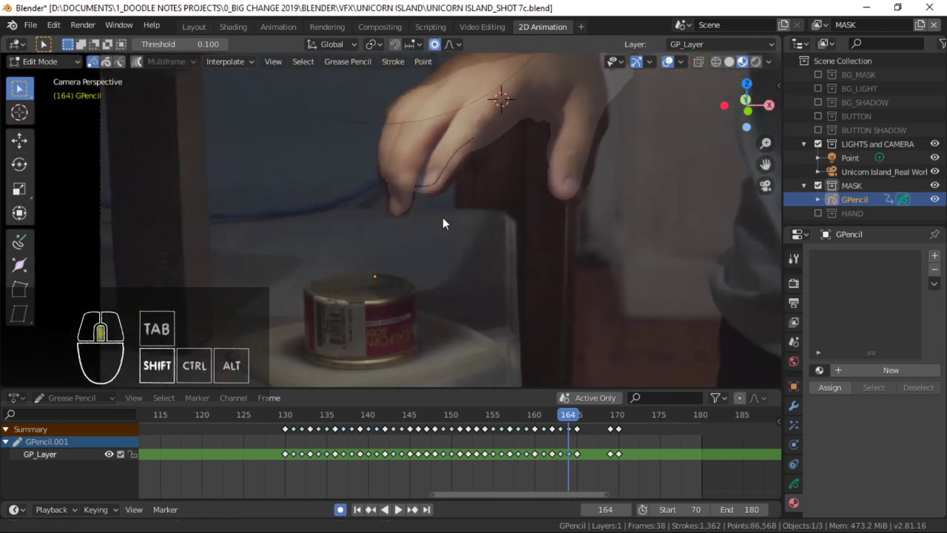
{"action": "middle_click_drag", "start_coordinate": [460, 232], "coordinate": [462, 204], "text": "ctrl"}
{"action": "middle_click_drag", "start_coordinate": [520, 171], "coordinate": [543, 81], "text": "shift"}
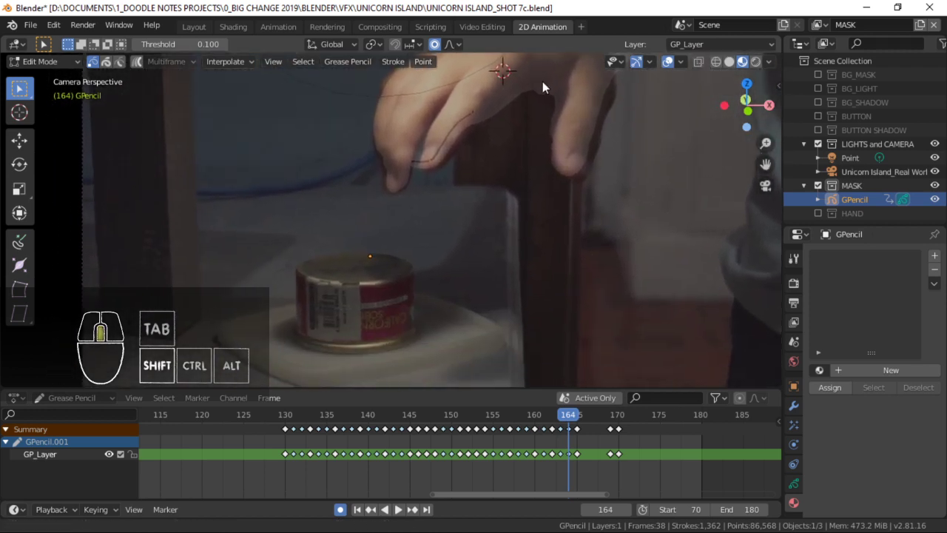
{"action": "key", "text": "g"}
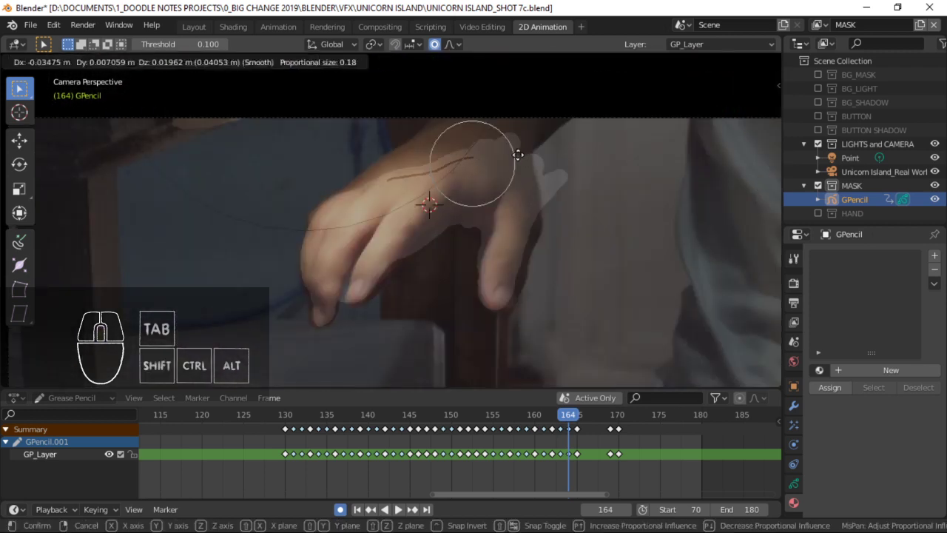
{"action": "left_click", "coordinate": [514, 148]}
On frame 167, select the whole mask, then move and rotate it over the hand to create a keyframe.
{"action": "mouse_move", "coordinate": [549, 189]}
{"action": "middle_mouse_down", "text": "shift"}
{"action": "mouse_move", "coordinate": [546, 159]}
{"action": "mouse_move", "coordinate": [557, 147]}
{"action": "middle_mouse_up", "text": "shift"}
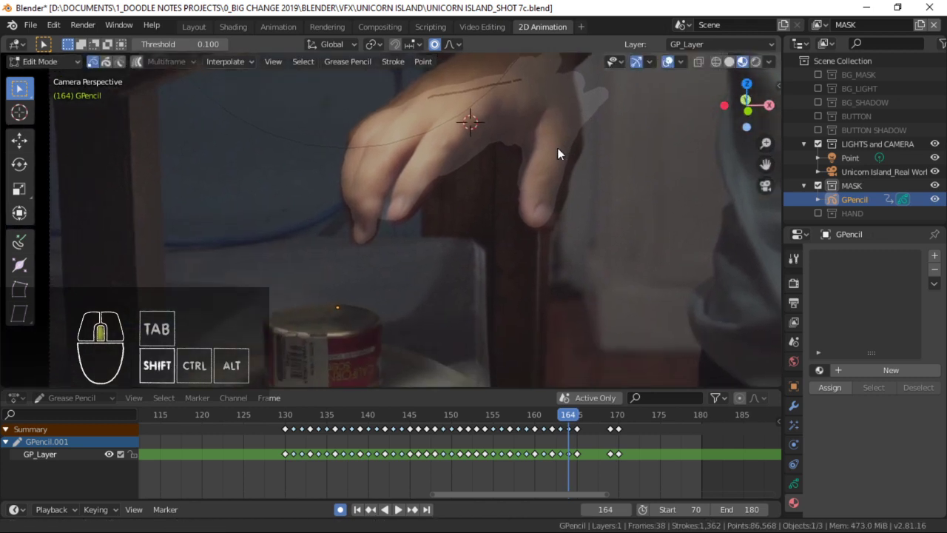
{"action": "key", "text": "Right"}
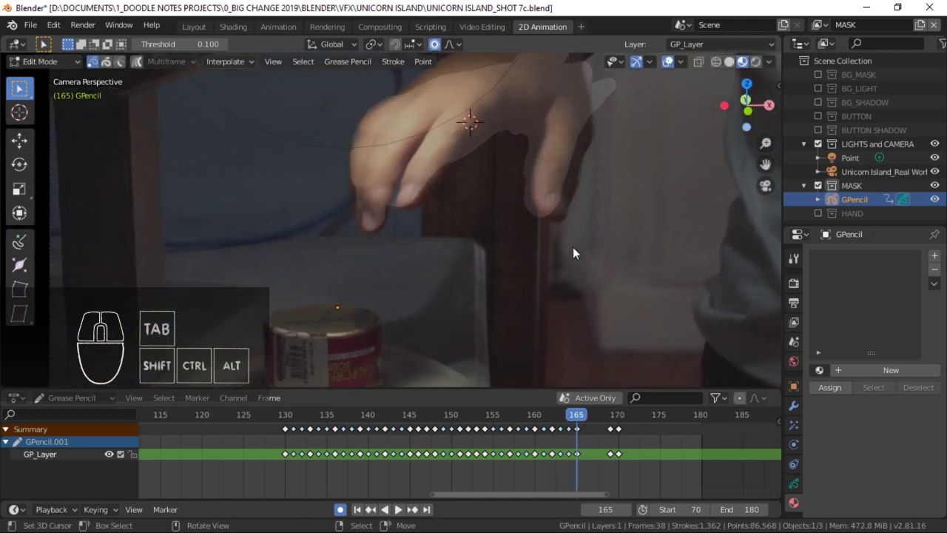
{"action": "key", "text": "Right"}
{"action": "key", "text": "Right"}
{"action": "key", "text": "Right"}
{"action": "key", "text": "Right"}
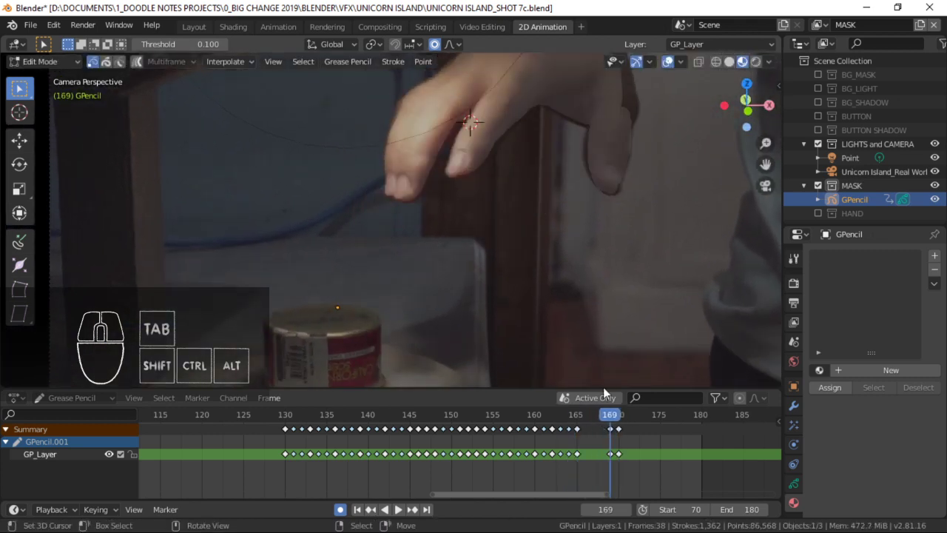
{"action": "key", "text": "Left"}
{"action": "key", "text": "Left"}
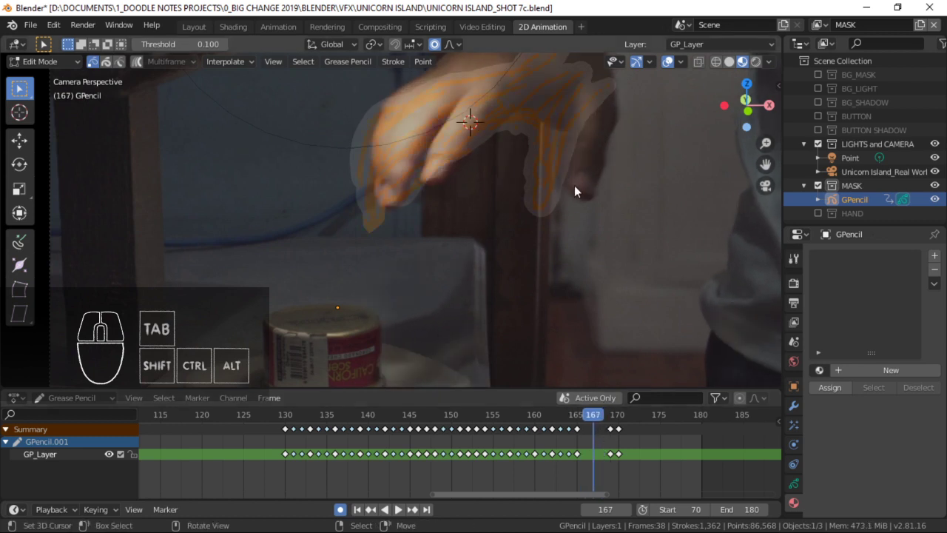
{"action": "key", "text": "g"}
{"action": "scroll", "coordinate": [604, 162], "scroll_direction": "down", "scroll_amount": 4}
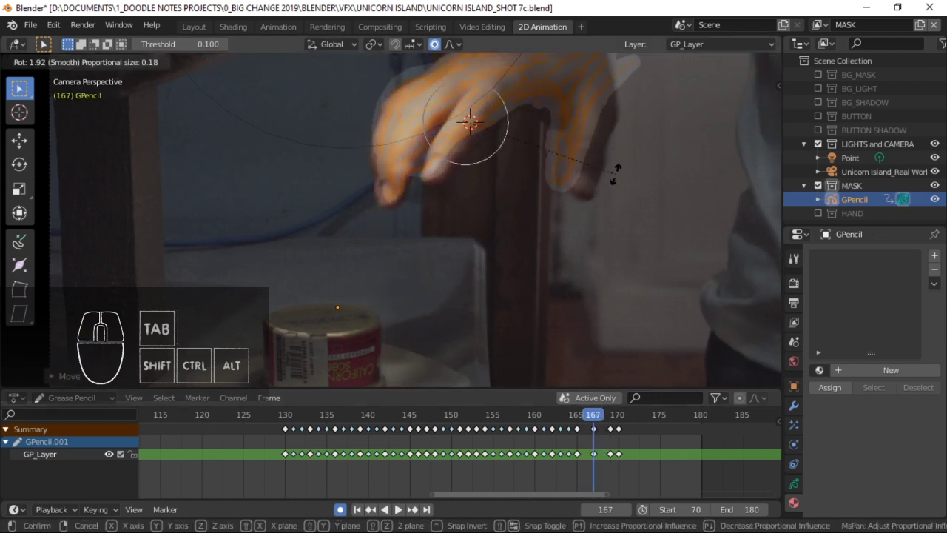
{"action": "left_click", "coordinate": [616, 177]}
On frame 166, move and rotate the whole mask to match the hand's position.
{"action": "key", "text": "Left"}
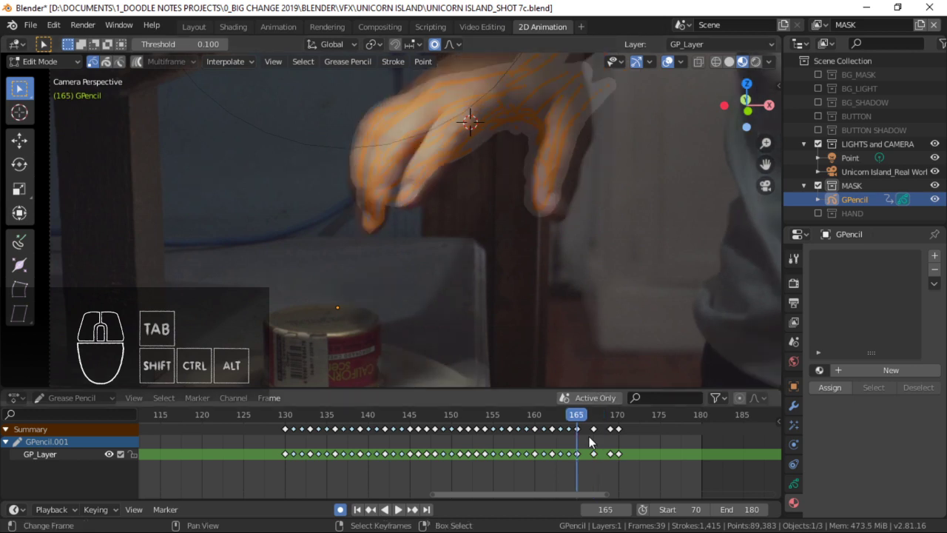
{"action": "key", "text": "g"}
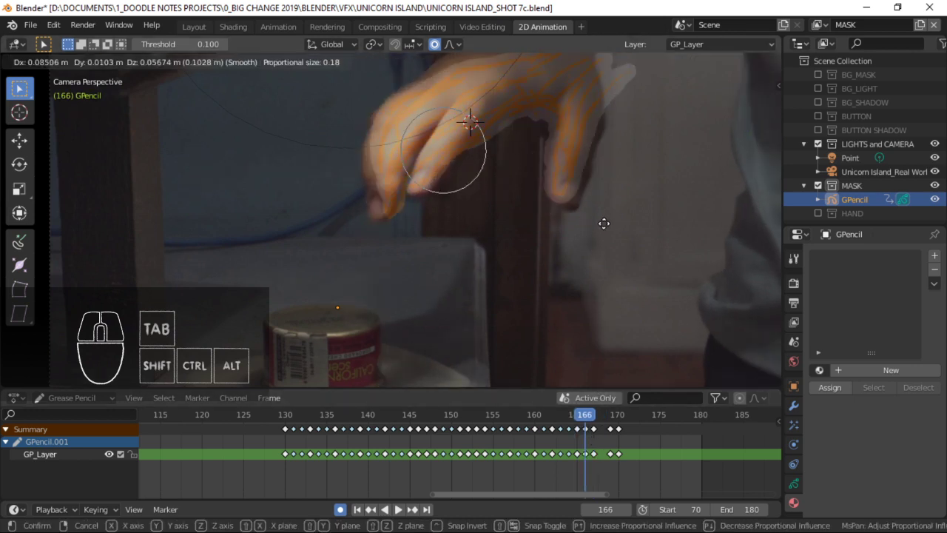
{"action": "left_click", "coordinate": [601, 226]}
{"action": "key", "text": "r"}
{"action": "left_click", "coordinate": [611, 226]}
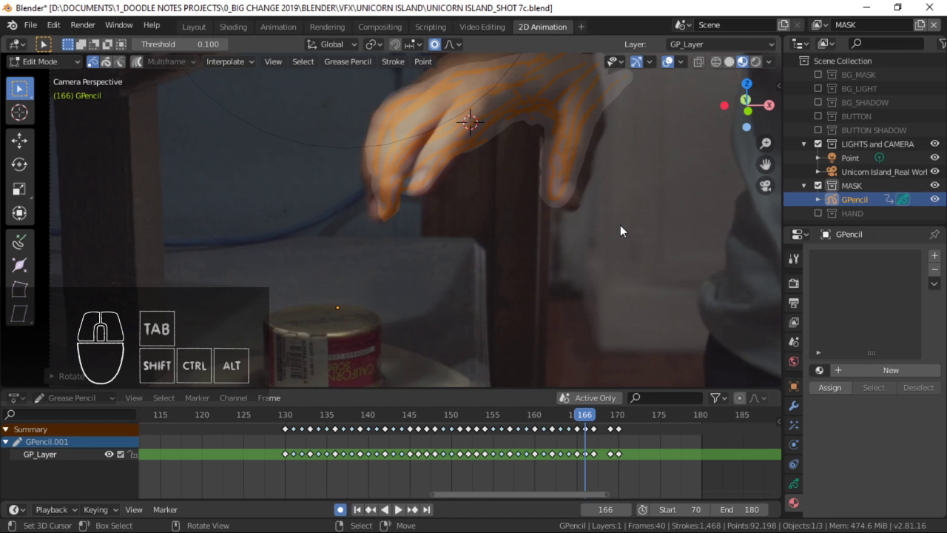
On frame 168, move the whole mask toward the hand to fill the missing keyframe.
{"action": "key", "text": "Right"}
{"action": "key", "text": "Right"}
{"action": "key", "text": "g"}
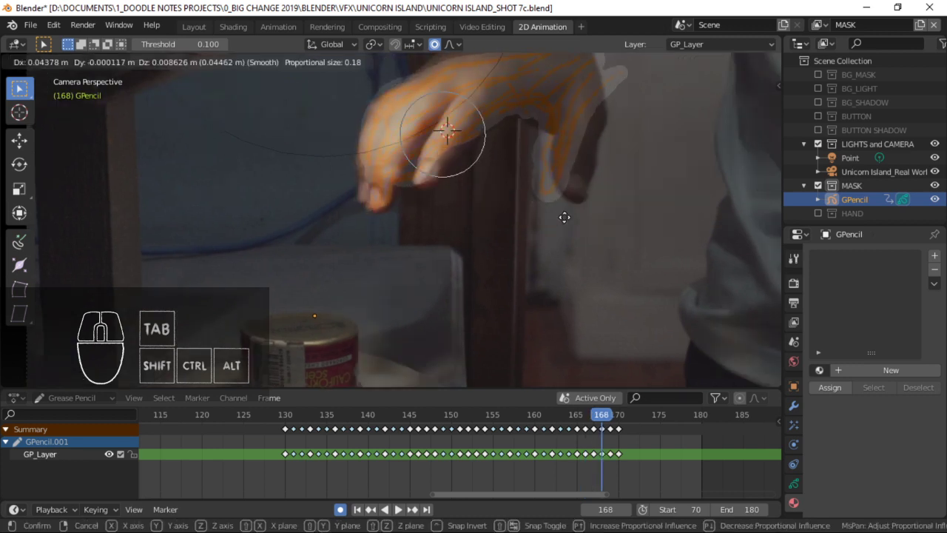
{"action": "left_click", "coordinate": [562, 216]}
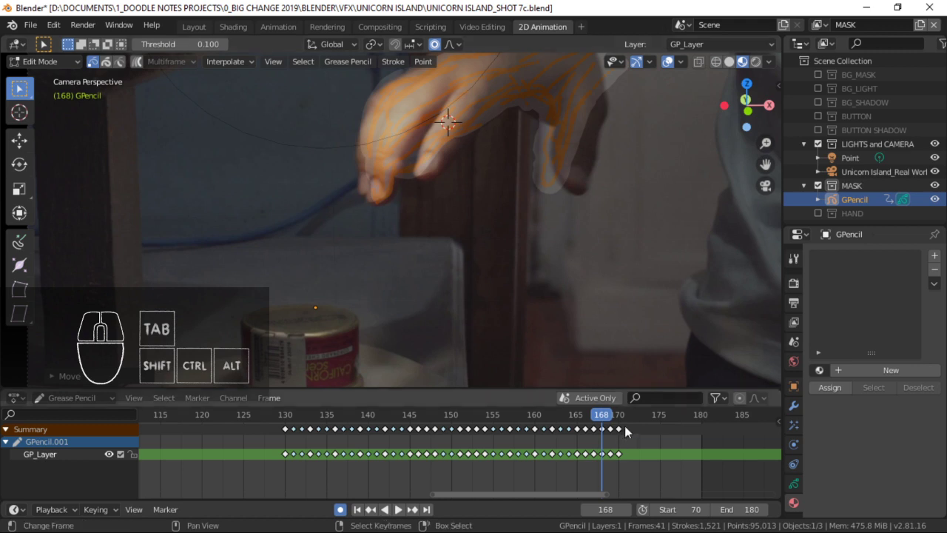
Play the shot repeatedly from just before frame 130 to check how the mask follows the hand.
{"action": "left_click_drag", "start_coordinate": [624, 427], "coordinate": [286, 444]}
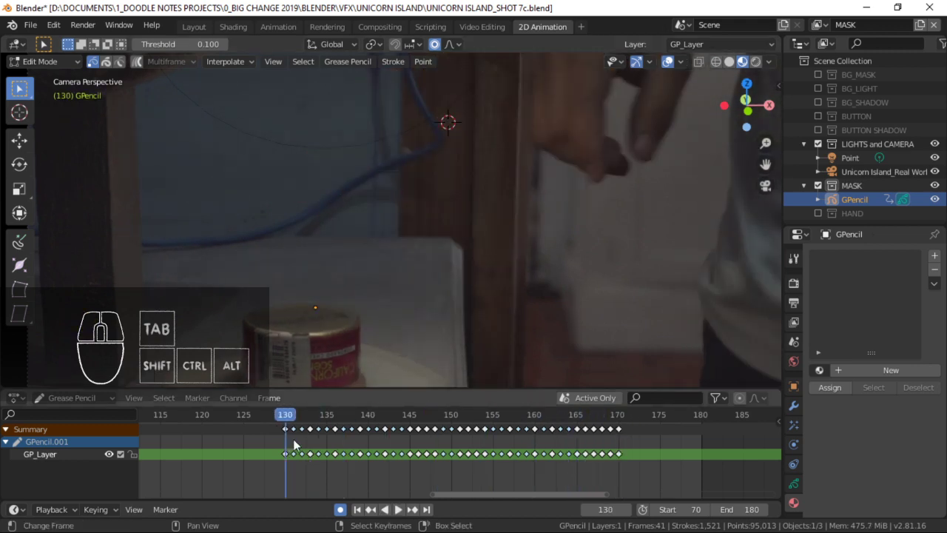
{"action": "left_click", "coordinate": [281, 445]}
{"action": "left_click", "coordinate": [281, 445]}
{"action": "middle_click_drag", "start_coordinate": [441, 182], "coordinate": [468, 226], "text": "ctrl"}
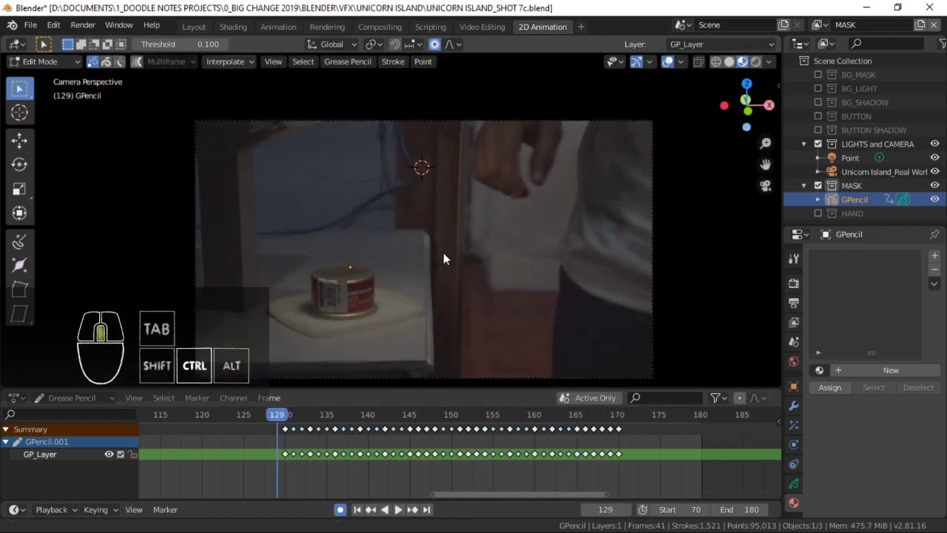
{"action": "key", "text": "space"}
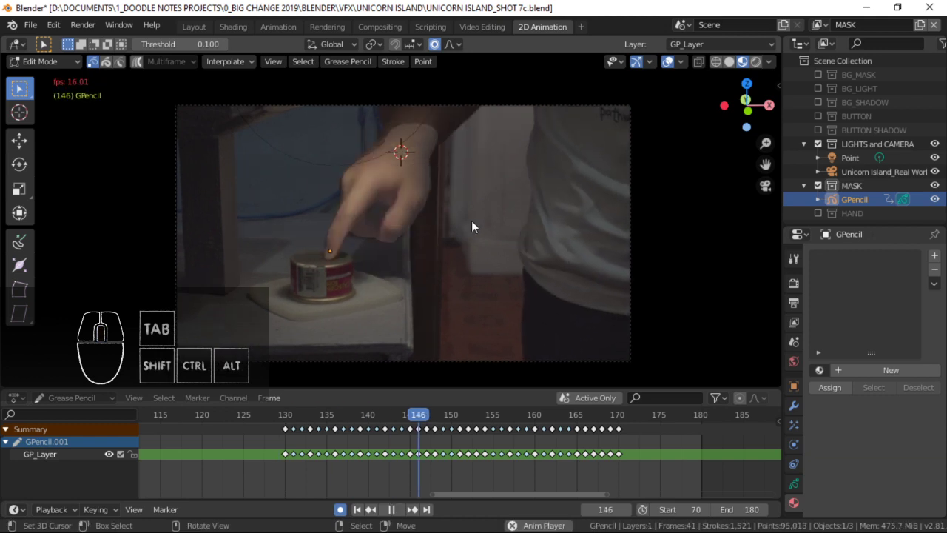
{"action": "key", "text": "space"}
{"action": "left_click", "coordinate": [269, 446]}
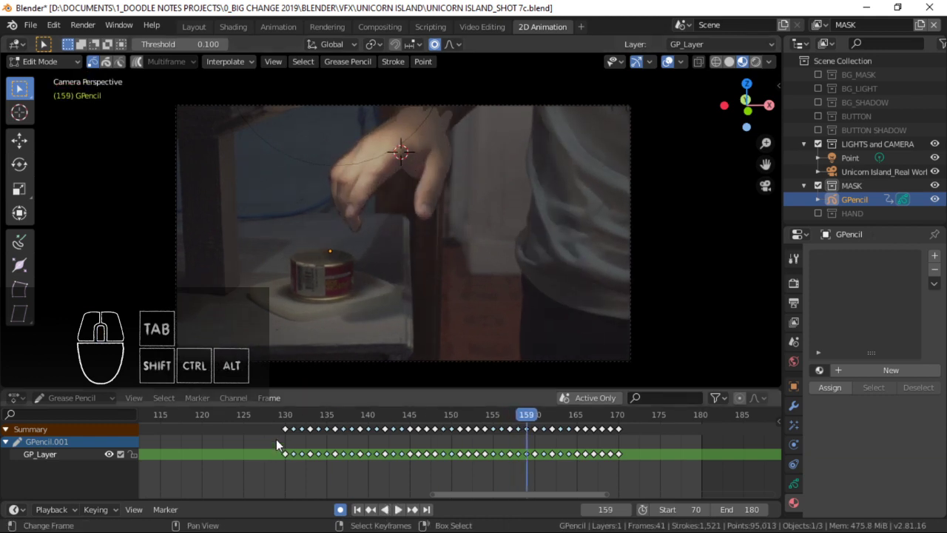
{"action": "left_click", "coordinate": [276, 438]}
{"action": "key", "text": "space"}
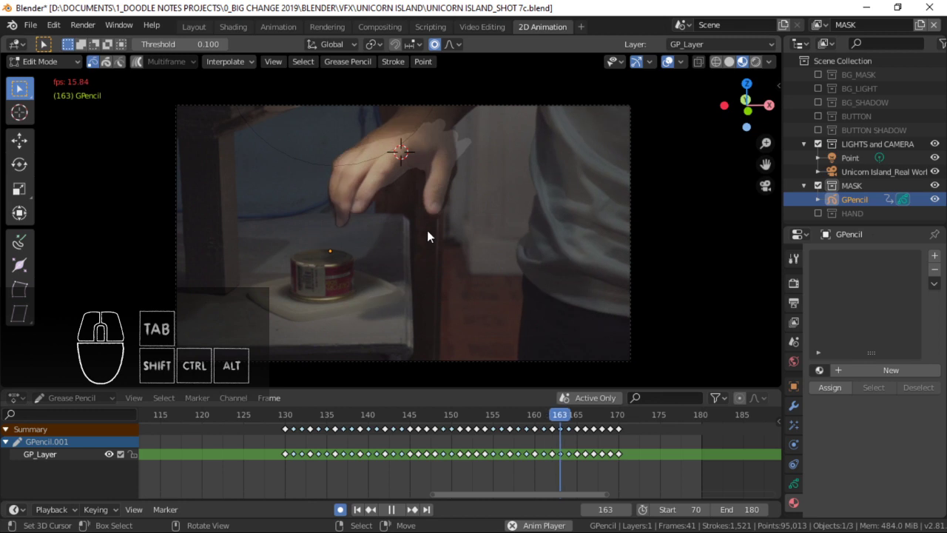
{"action": "key", "text": "space"}
{"action": "mouse_move", "coordinate": [261, 430]}
{"action": "left_mouse_down"}
{"action": "mouse_move", "coordinate": [279, 439]}
{"action": "mouse_move", "coordinate": [261, 436]}
{"action": "left_mouse_up"}
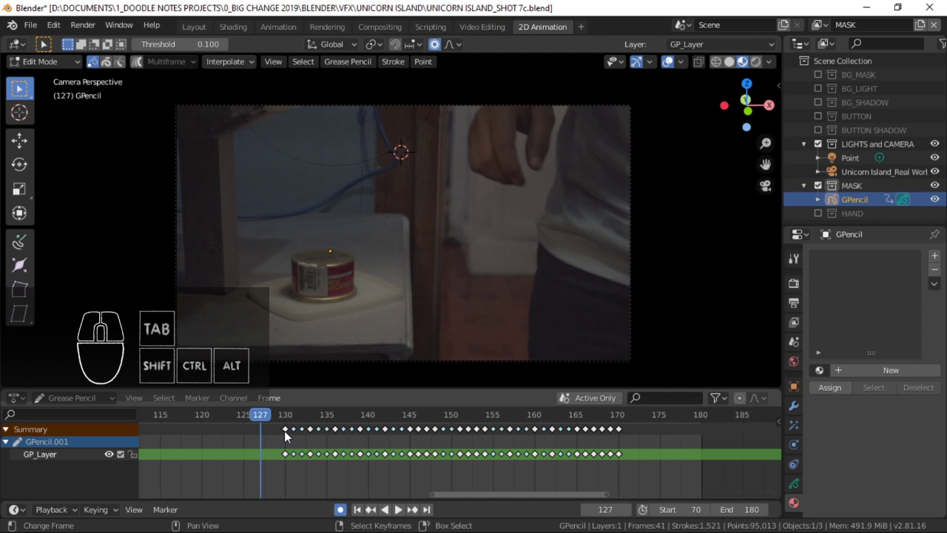
{"action": "key", "text": "space"}
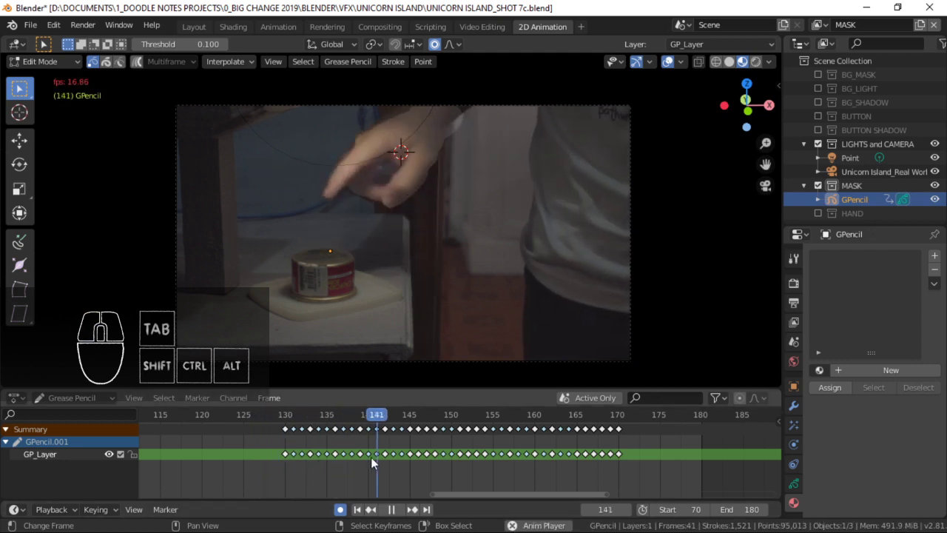
{"action": "key", "text": "space"}
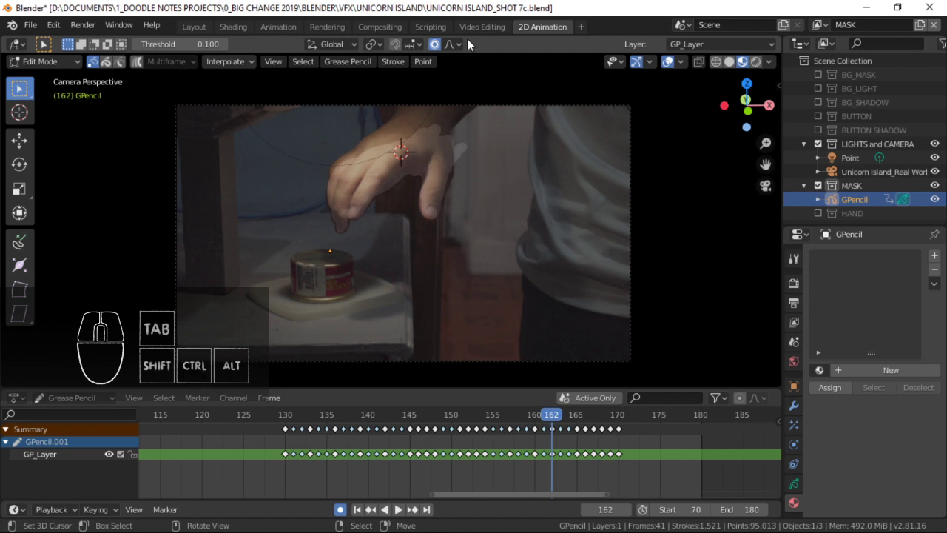
Enable the MASK view layer for rendering in the view layer settings.
{"action": "left_click", "coordinate": [338, 26]}
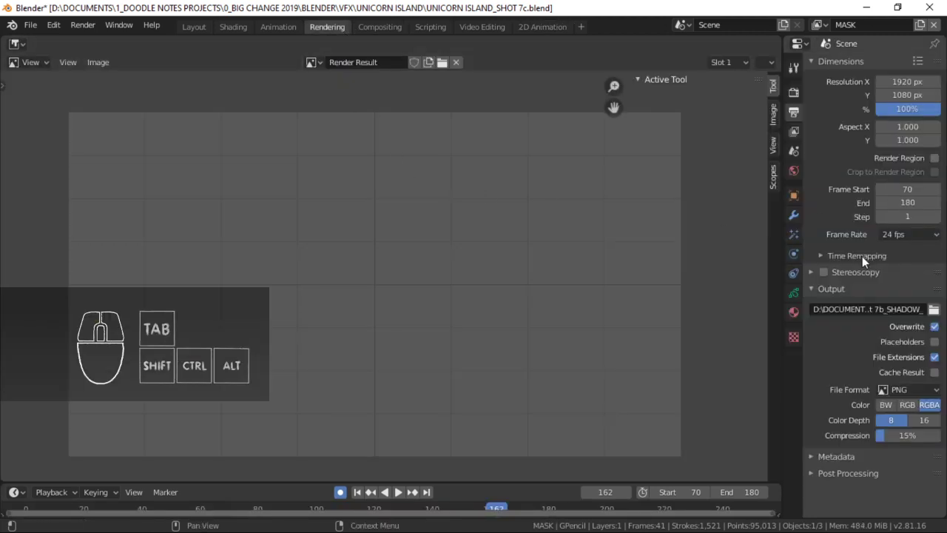
{"action": "left_click", "coordinate": [817, 24]}
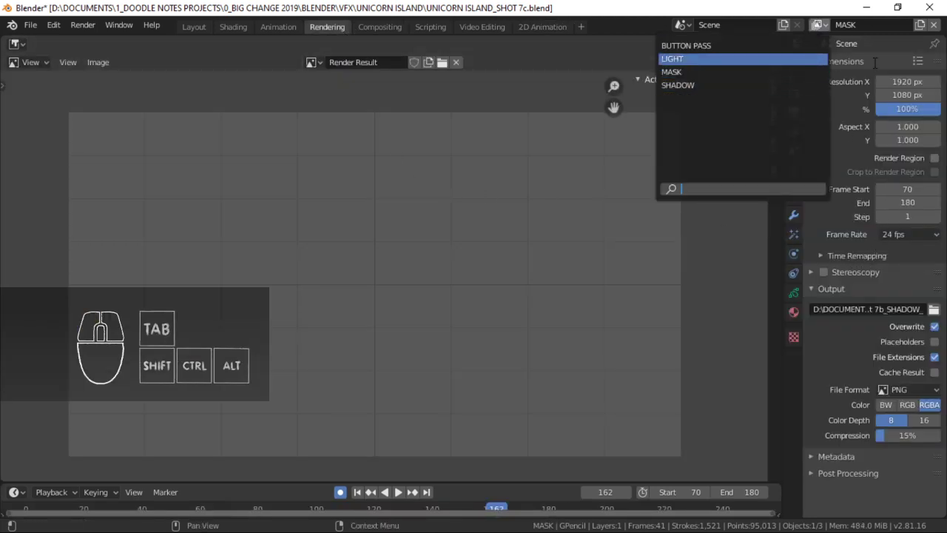
{"action": "left_click", "coordinate": [793, 130]}
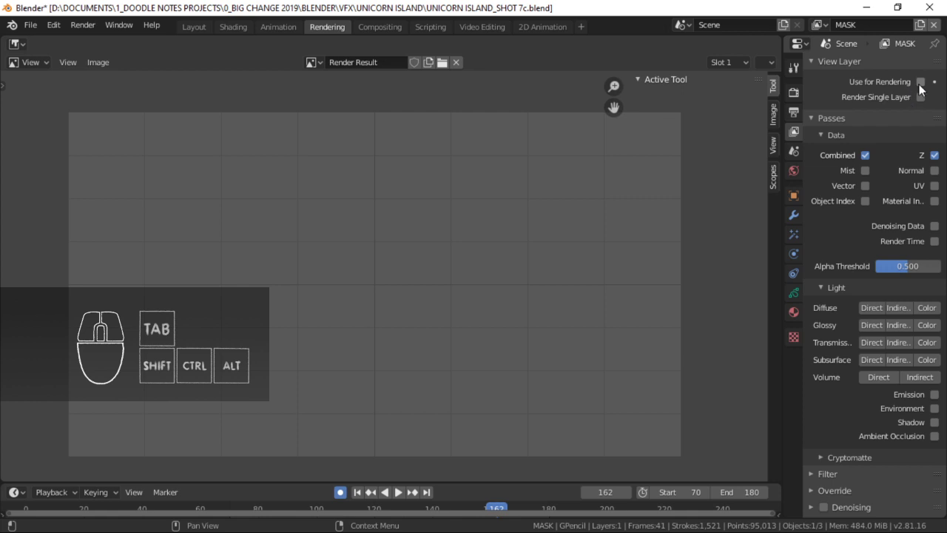
Make sure BUTTON PASS, LIGHT and SHADOW are excluded from rendering, return to the MASK view layer and save the file.
{"action": "left_click", "coordinate": [817, 24]}
{"action": "left_click", "coordinate": [727, 45]}
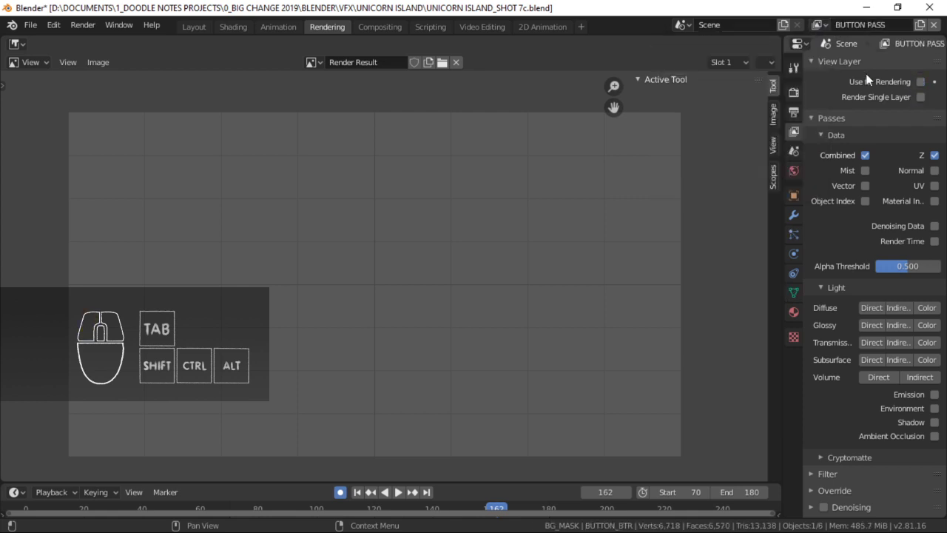
{"action": "left_click", "coordinate": [818, 26]}
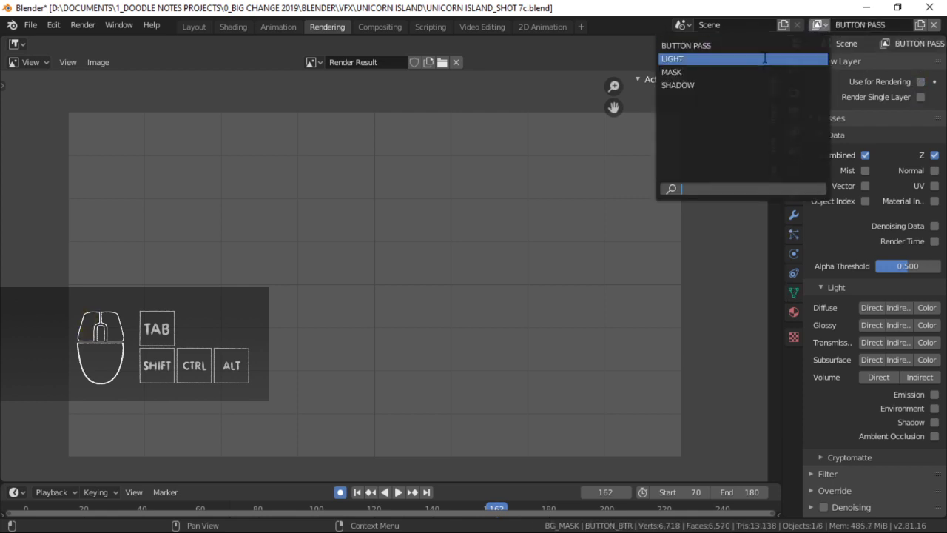
{"action": "left_click", "coordinate": [764, 58]}
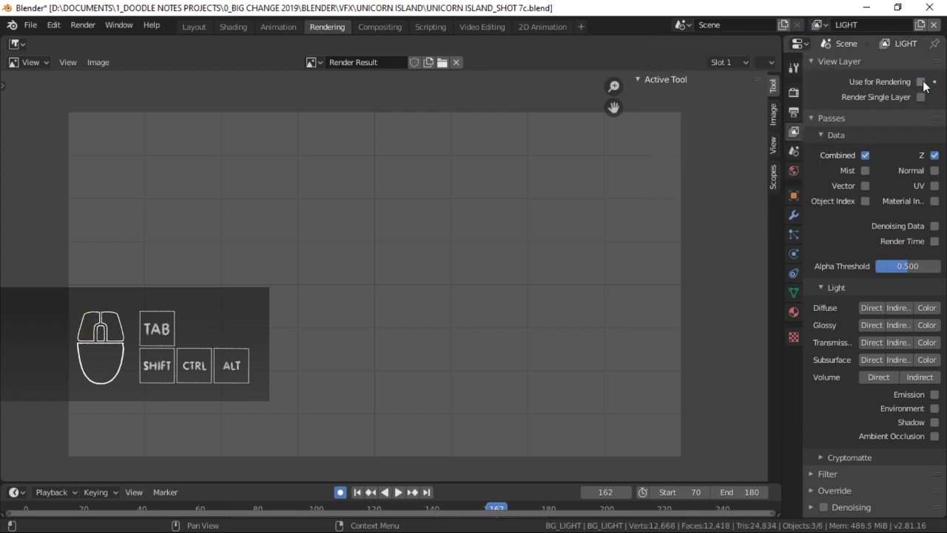
{"action": "left_click", "coordinate": [818, 26]}
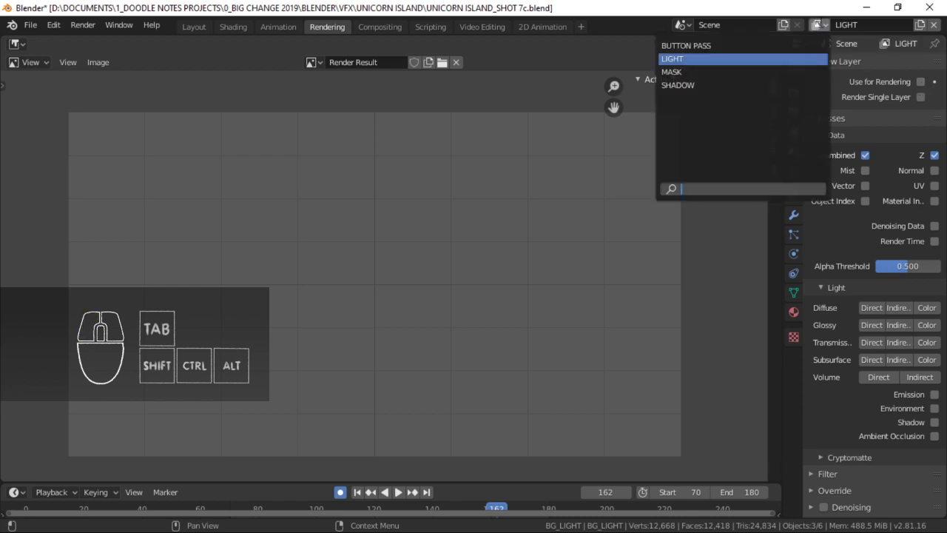
{"action": "left_click", "coordinate": [762, 71]}
{"action": "left_click", "coordinate": [818, 25]}
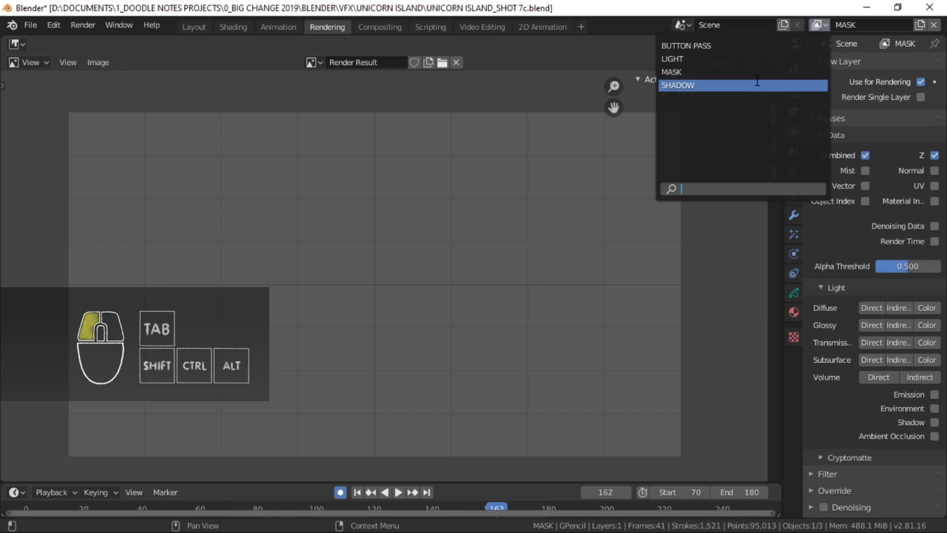
{"action": "left_click", "coordinate": [757, 85]}
{"action": "left_click", "coordinate": [818, 25]}
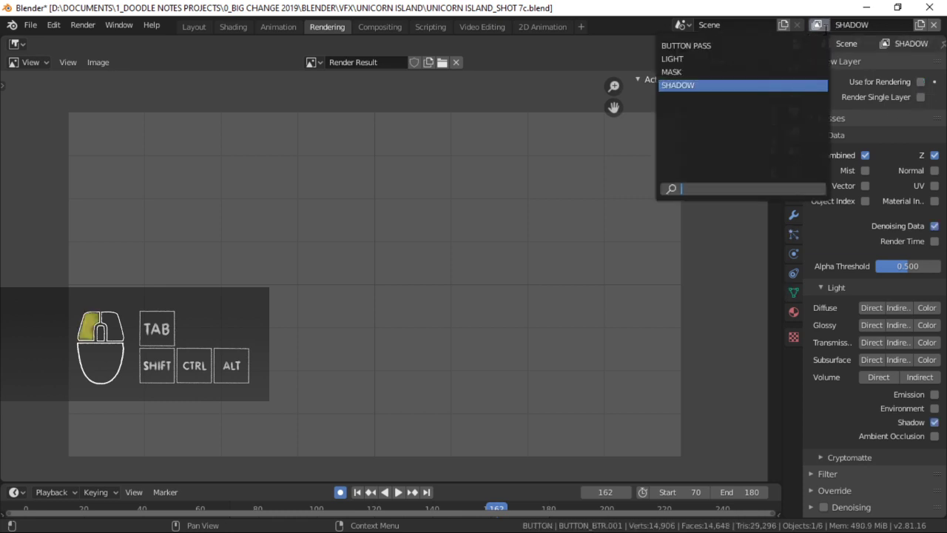
{"action": "left_click", "coordinate": [762, 71]}
{"action": "key", "text": "ctrl+s"}
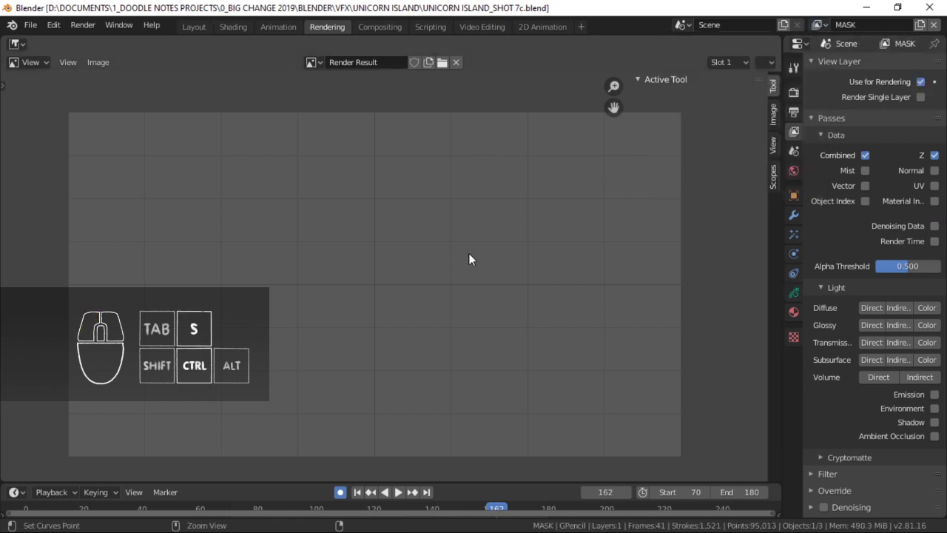
Go to frame 147 in the mask animation and save the file.
{"action": "left_click", "coordinate": [278, 27]}
{"action": "left_click", "coordinate": [379, 26]}
{"action": "left_click", "coordinate": [330, 27]}
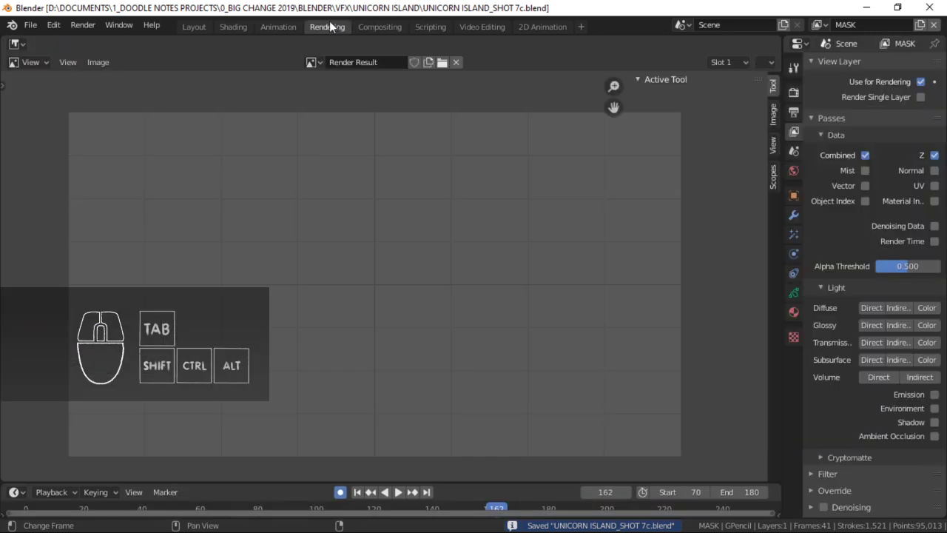
{"action": "left_click", "coordinate": [258, 27]}
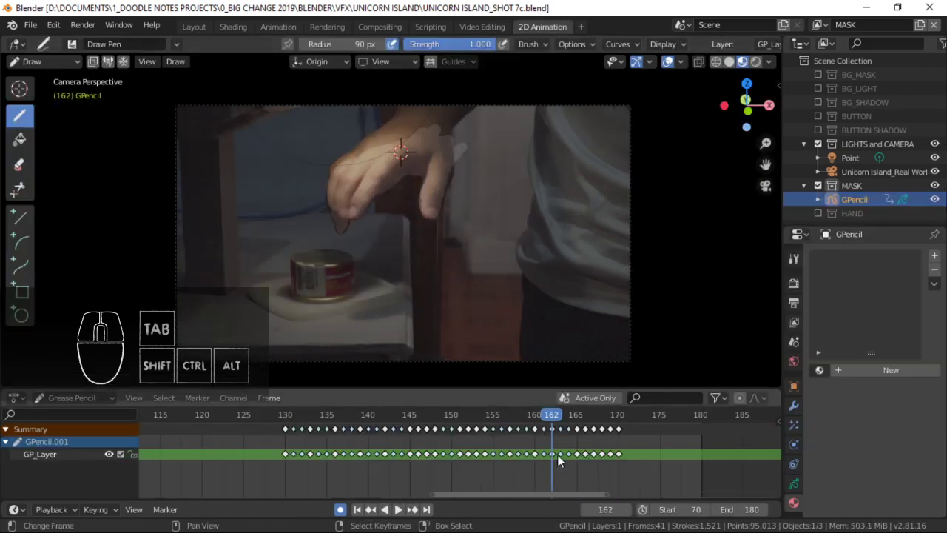
{"action": "left_click_drag", "start_coordinate": [557, 454], "coordinate": [423, 439]}
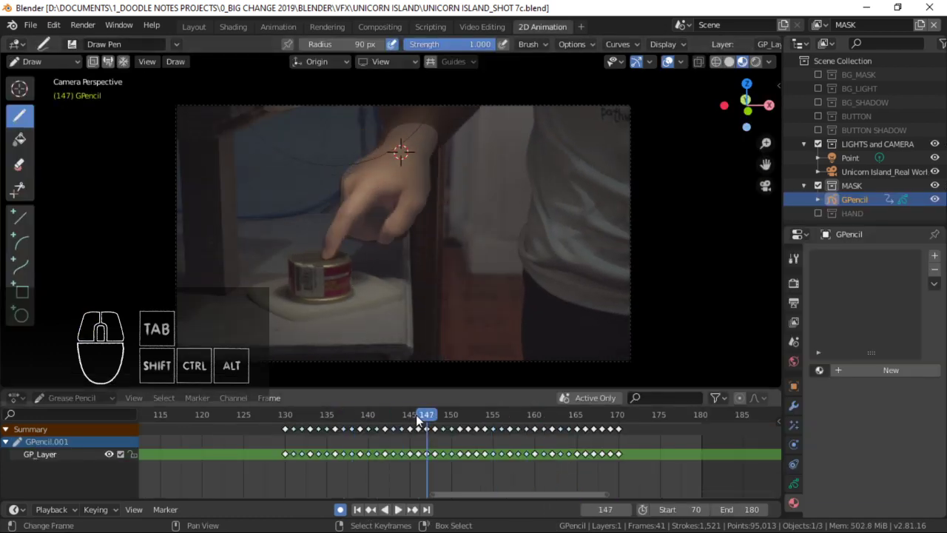
{"action": "left_click", "coordinate": [327, 26]}
{"action": "key", "text": "ctrl+s"}
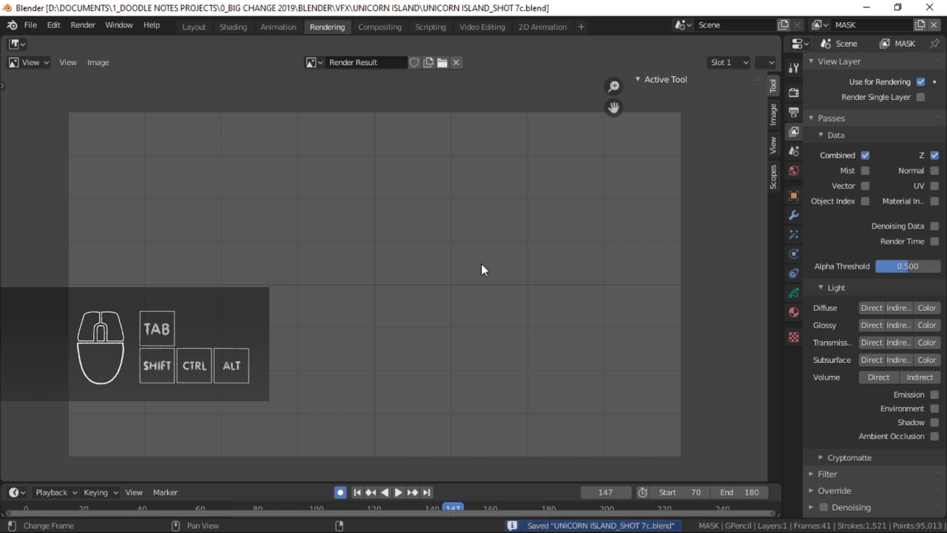
{"action": "key", "text": "F12"}
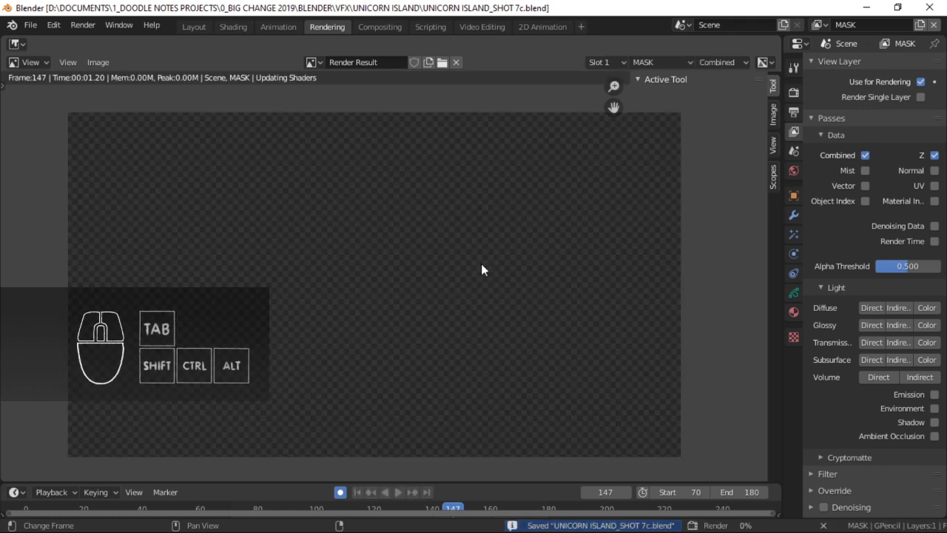
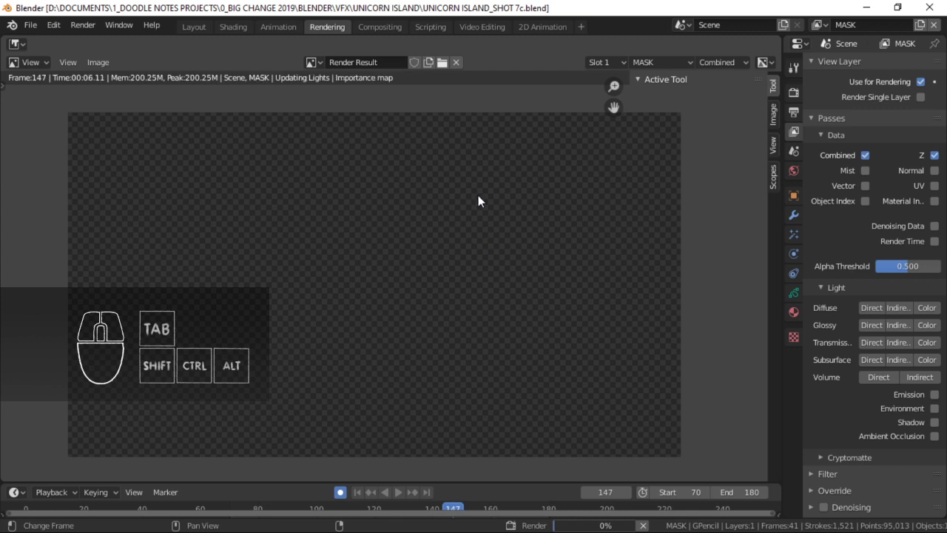
{"action": "key", "text": "Escape"}
{"action": "key", "text": "Escape"}
{"action": "key", "text": "Escape"}
{"action": "key", "text": "Escape"}
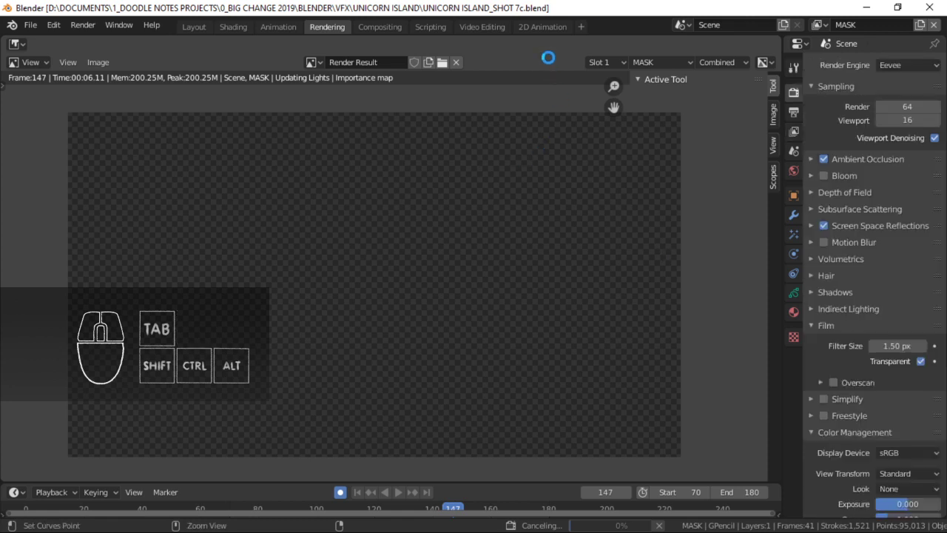
Switch the render engine to Eevee and render the MASK layer on frame 147.
{"action": "key", "text": "ctrl+s"}
{"action": "left_click", "coordinate": [529, 26]}
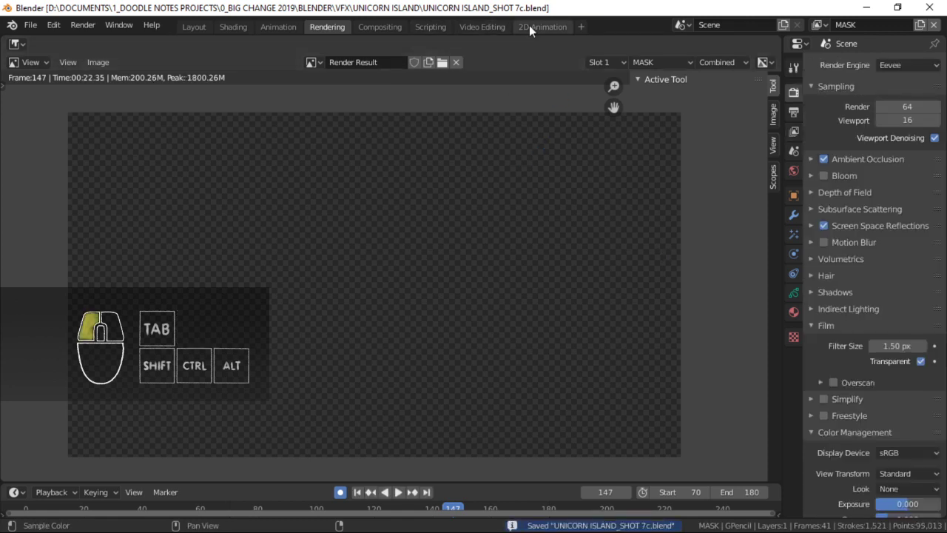
{"action": "left_click", "coordinate": [331, 28]}
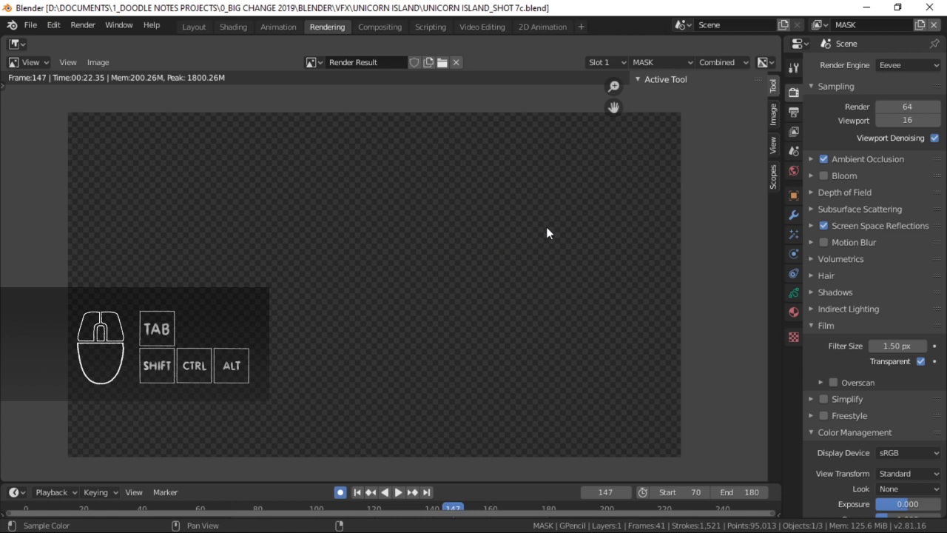
{"action": "left_click", "coordinate": [462, 235]}
{"action": "key", "text": "F12"}
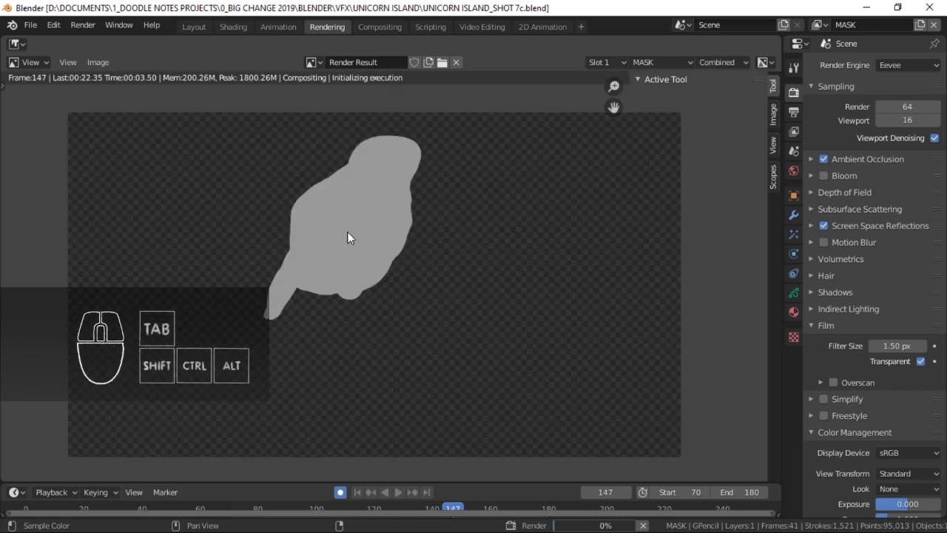
{"action": "middle_click_drag", "start_coordinate": [347, 238], "coordinate": [314, 232]}
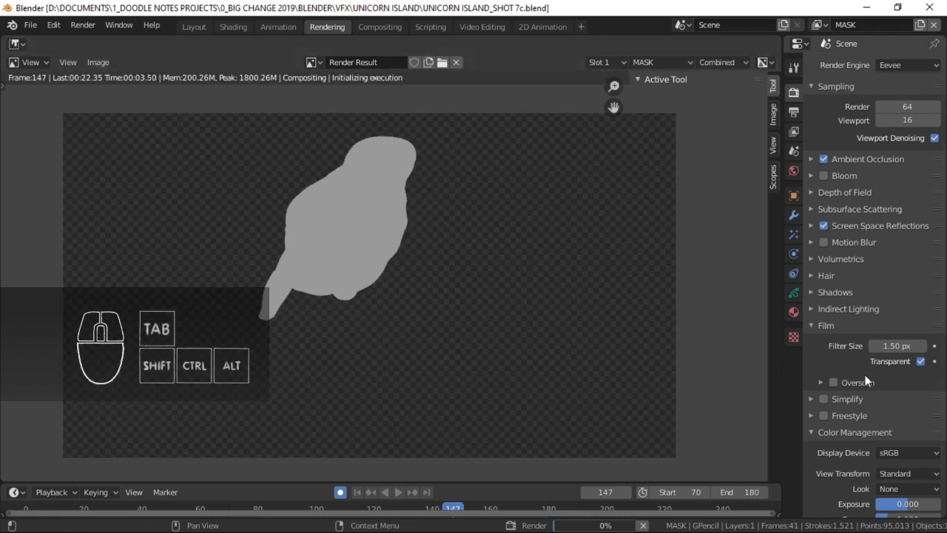
{"action": "scroll", "coordinate": [821, 429], "scroll_direction": "down", "scroll_amount": 2}
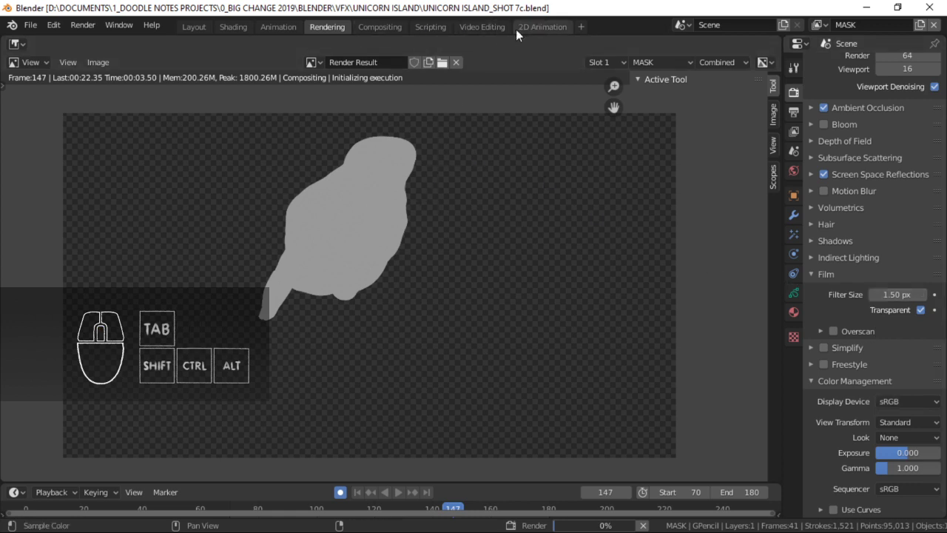
Switch the Grease Pencil mask to Object Mode and assign the existing FILL material to it.
{"action": "left_click", "coordinate": [540, 27]}
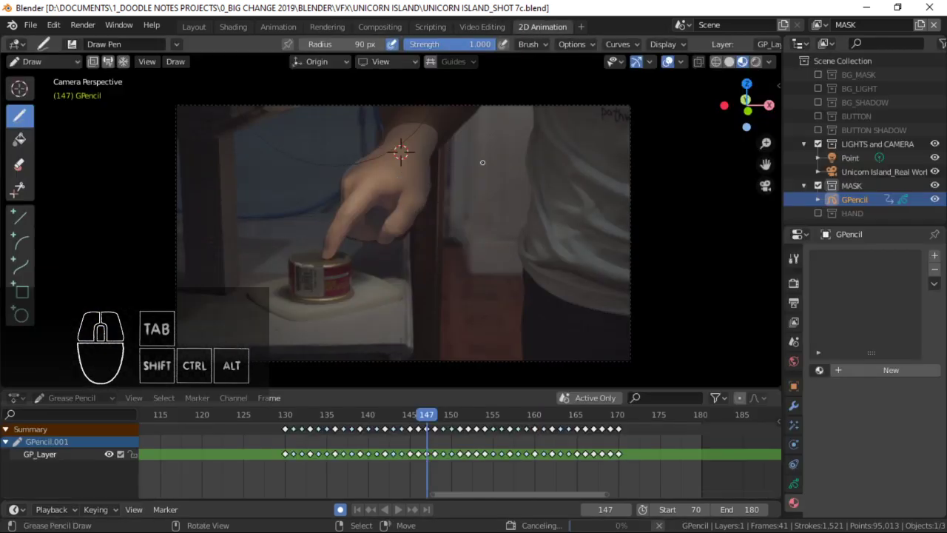
{"action": "key", "text": "ctrl+Tab"}
{"action": "left_click", "coordinate": [390, 167]}
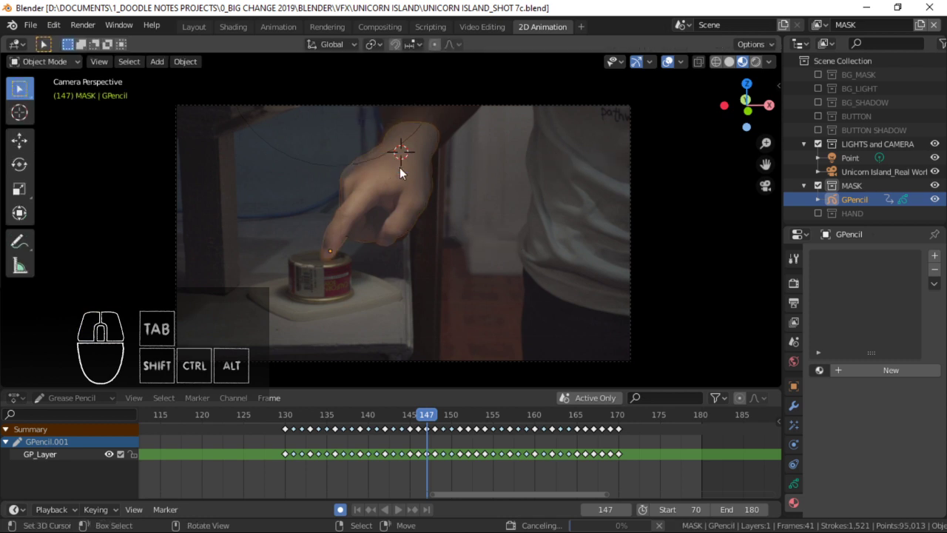
{"action": "left_click", "coordinate": [818, 371]}
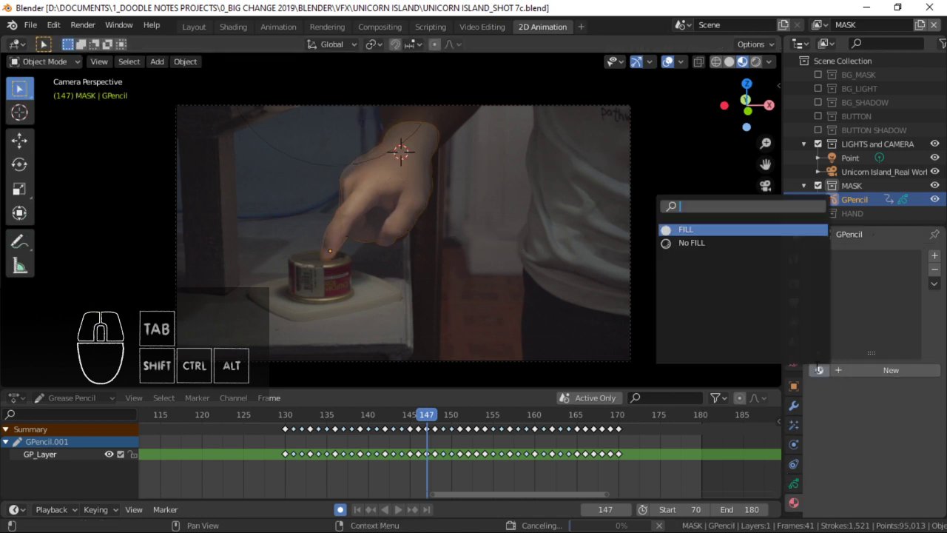
{"action": "left_click", "coordinate": [711, 229]}
{"action": "left_click", "coordinate": [895, 481]}
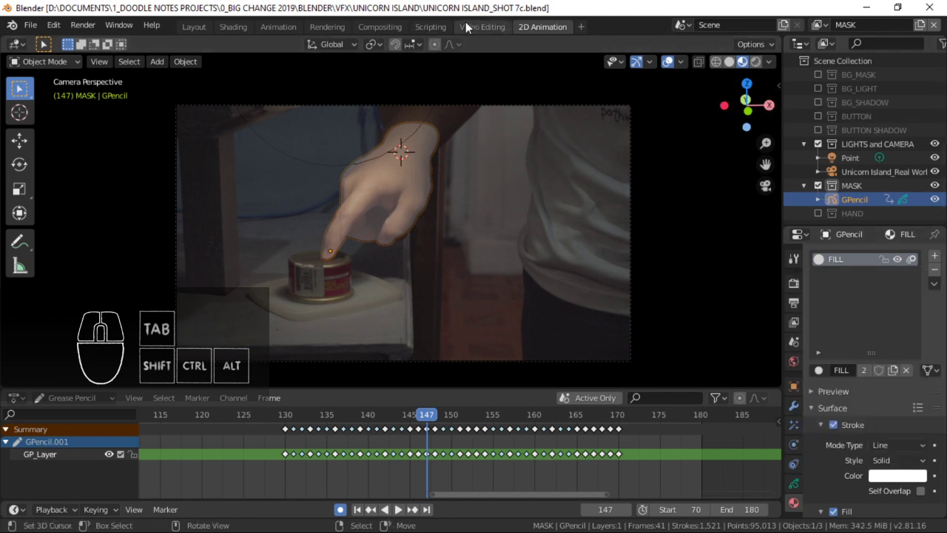
Turn off the compositor's node processing and render frame 147 of the mask again.
{"action": "left_click", "coordinate": [330, 27]}
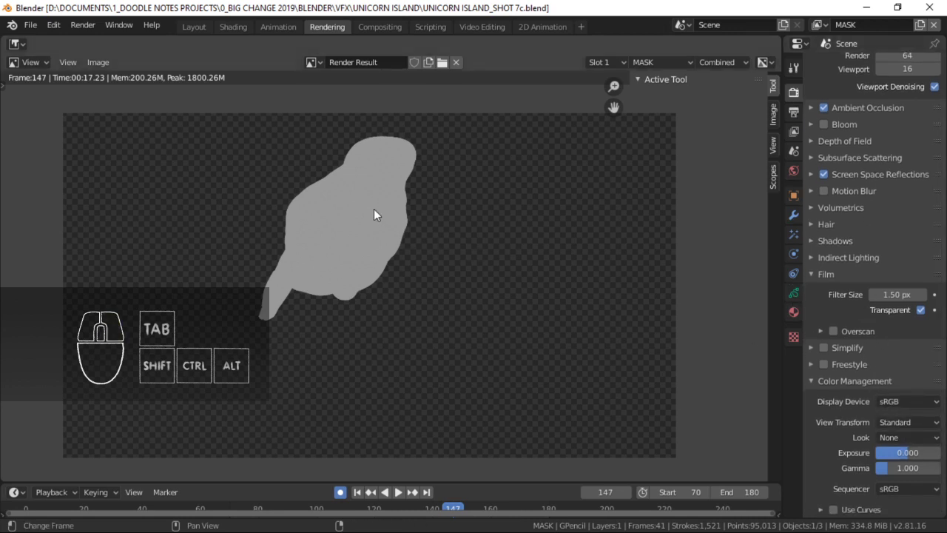
{"action": "left_click", "coordinate": [377, 25]}
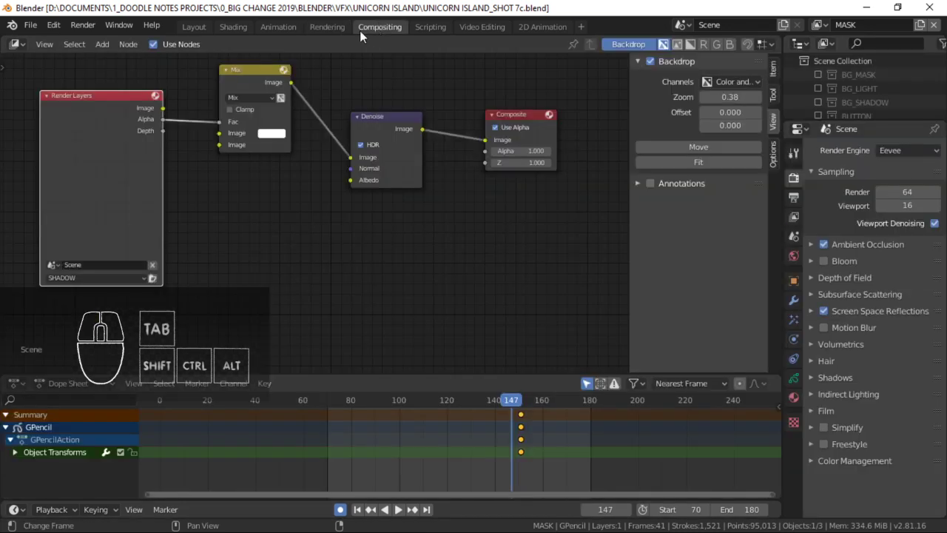
{"action": "left_click", "coordinate": [156, 44]}
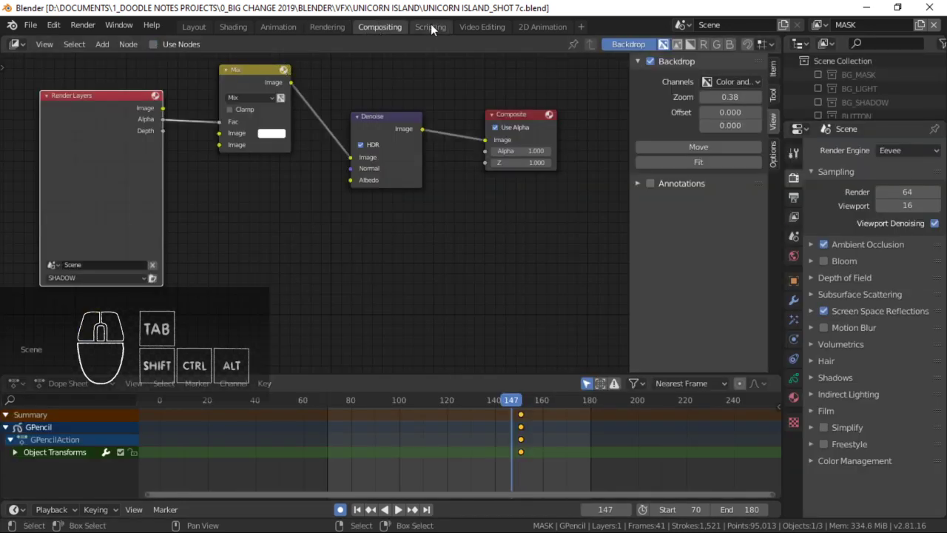
{"action": "left_click", "coordinate": [324, 28]}
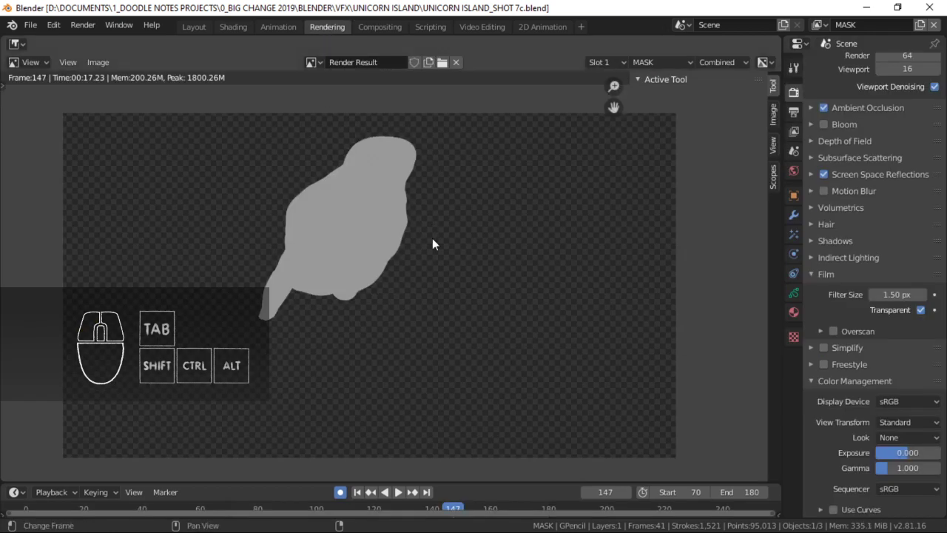
{"action": "key", "text": "F12"}
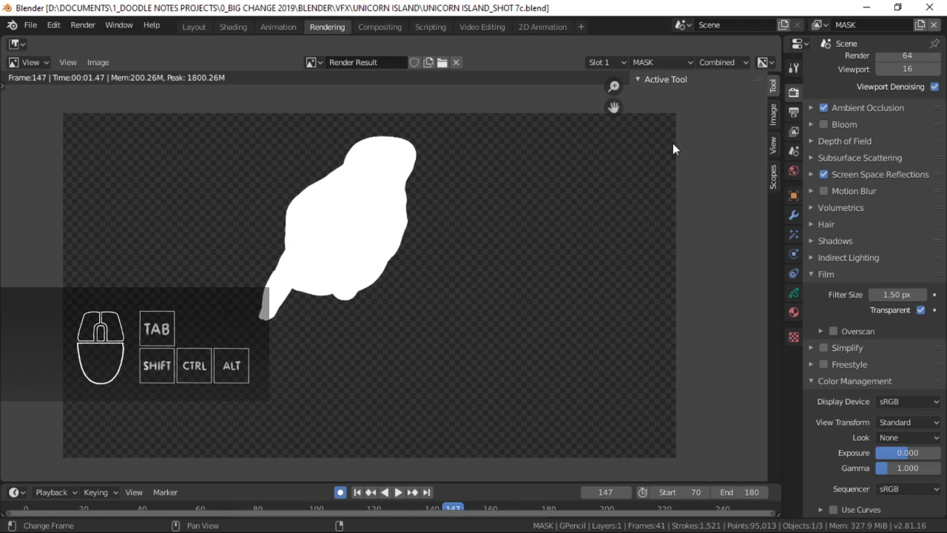
Add a second Render Layers node in the compositor below the existing nodes and set it to the MASK view layer.
{"action": "left_click", "coordinate": [374, 25]}
{"action": "key", "text": "shift+a"}
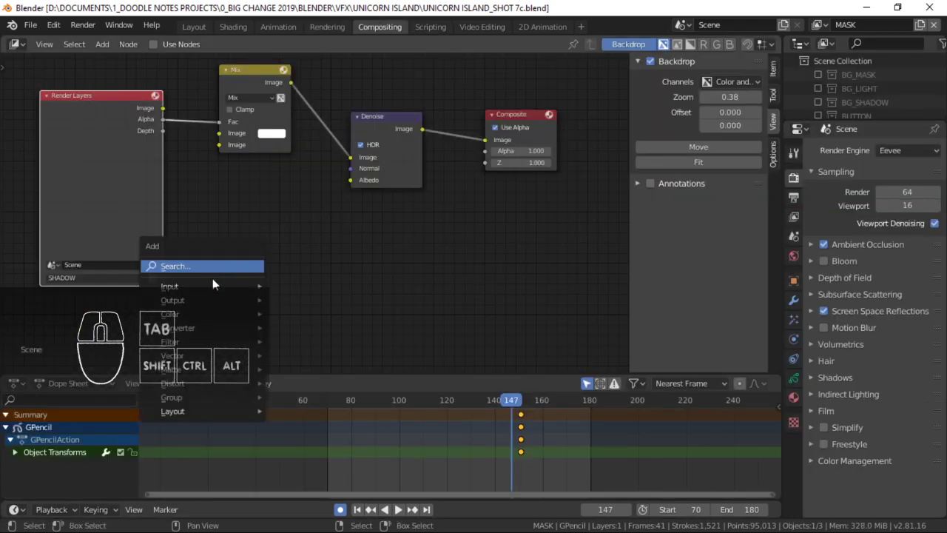
{"action": "mouse_move", "coordinate": [212, 283]}
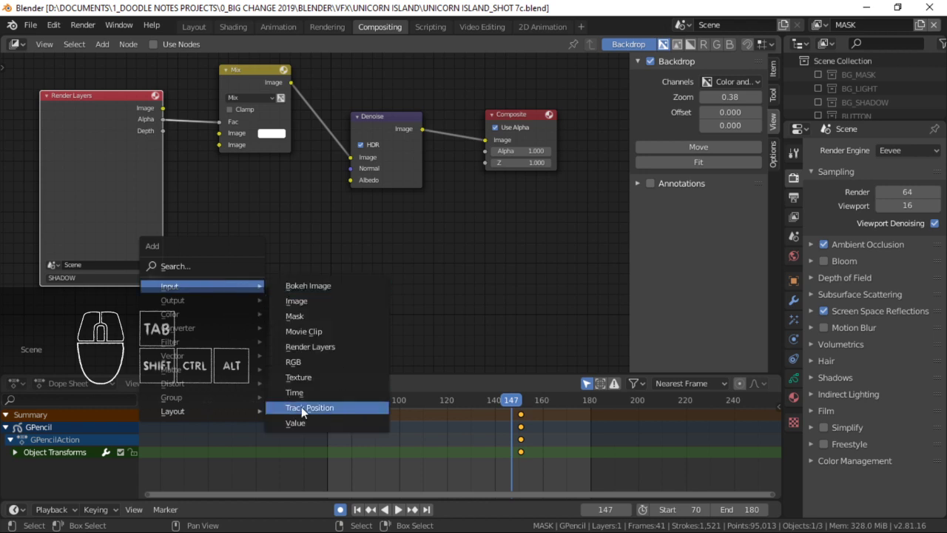
{"action": "left_click", "coordinate": [326, 348]}
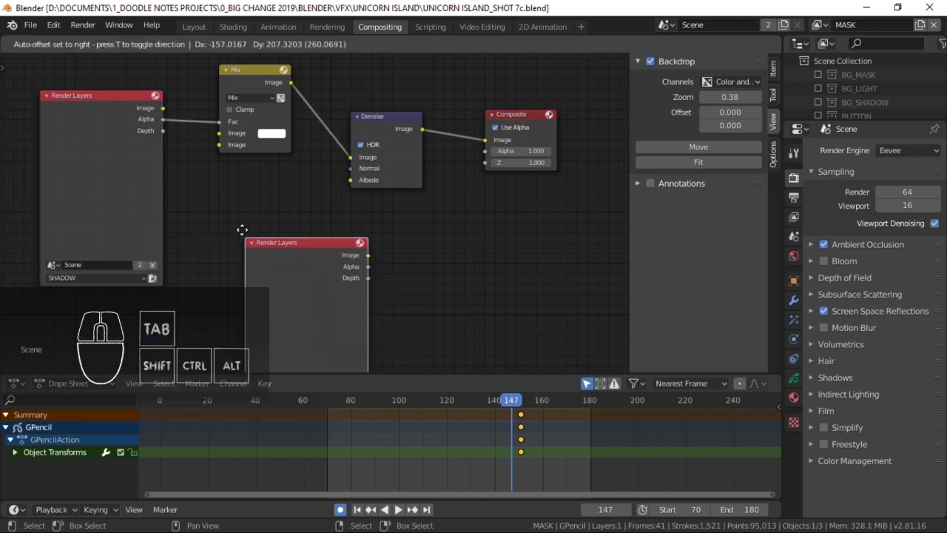
{"action": "left_click", "coordinate": [296, 296]}
{"action": "middle_click_drag", "start_coordinate": [296, 296], "coordinate": [289, 215]}
{"action": "left_click", "coordinate": [266, 298]}
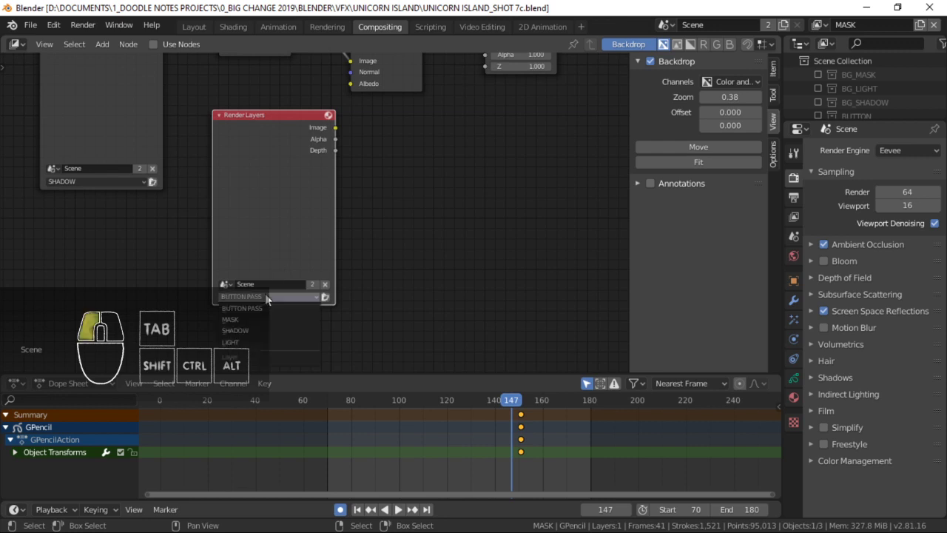
{"action": "left_click", "coordinate": [255, 323]}
{"action": "left_click", "coordinate": [338, 138]}
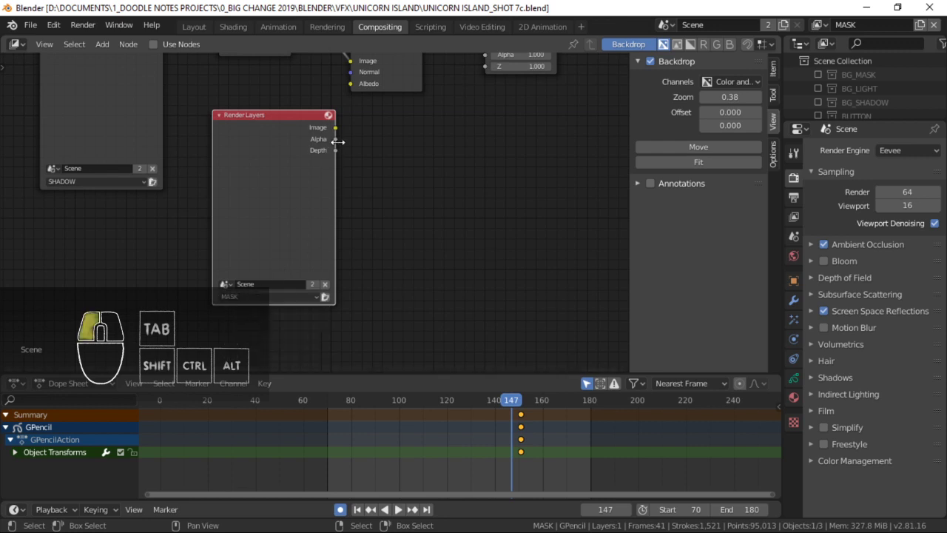
Add an Alpha Over node beside the MASK Render Layers node and connect that layer's Alpha output to its Fac input.
{"action": "left_click_drag", "start_coordinate": [338, 139], "coordinate": [482, 130]}
{"action": "middle_click_drag", "start_coordinate": [407, 134], "coordinate": [355, 283]}
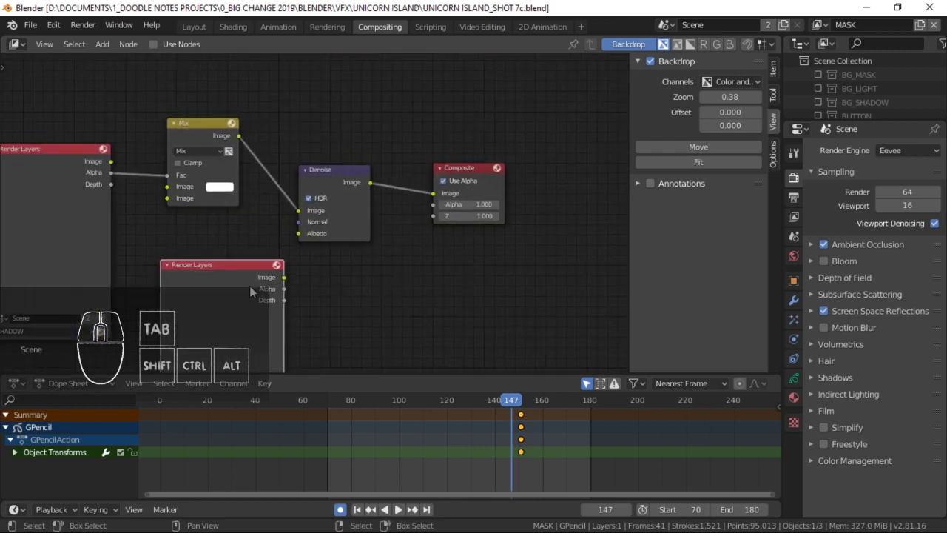
{"action": "left_click_drag", "start_coordinate": [284, 289], "coordinate": [356, 268]}
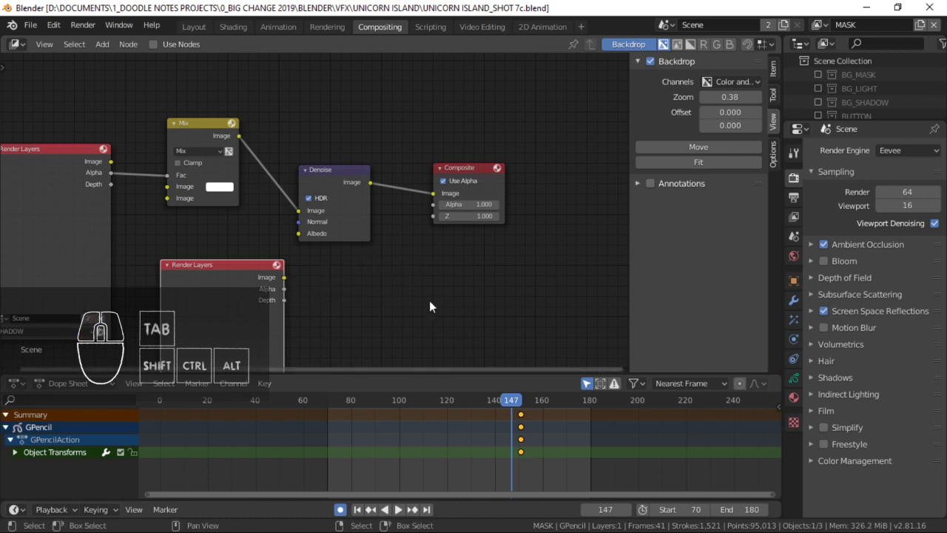
{"action": "middle_click_drag", "start_coordinate": [357, 279], "coordinate": [387, 254]}
{"action": "key", "text": "shift+a"}
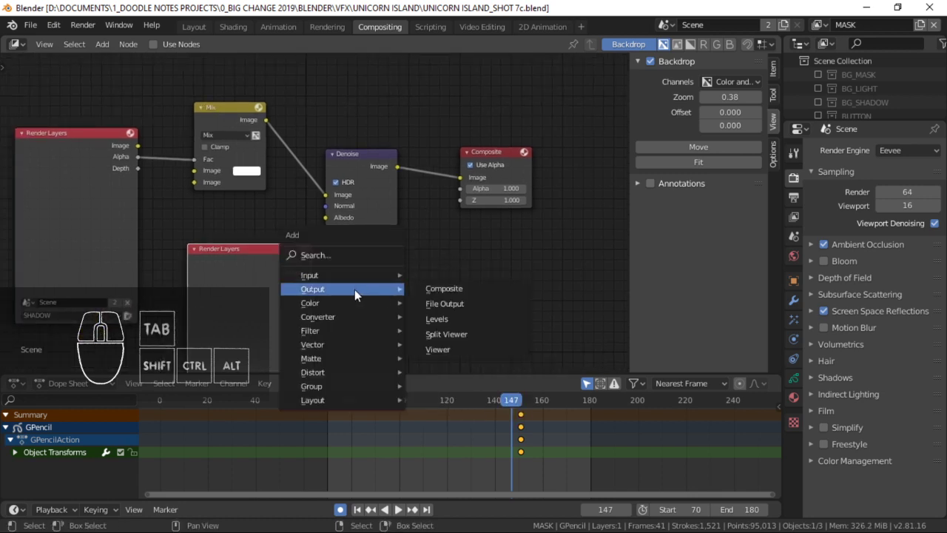
{"action": "mouse_move", "coordinate": [372, 309]}
{"action": "left_click", "coordinate": [435, 303]}
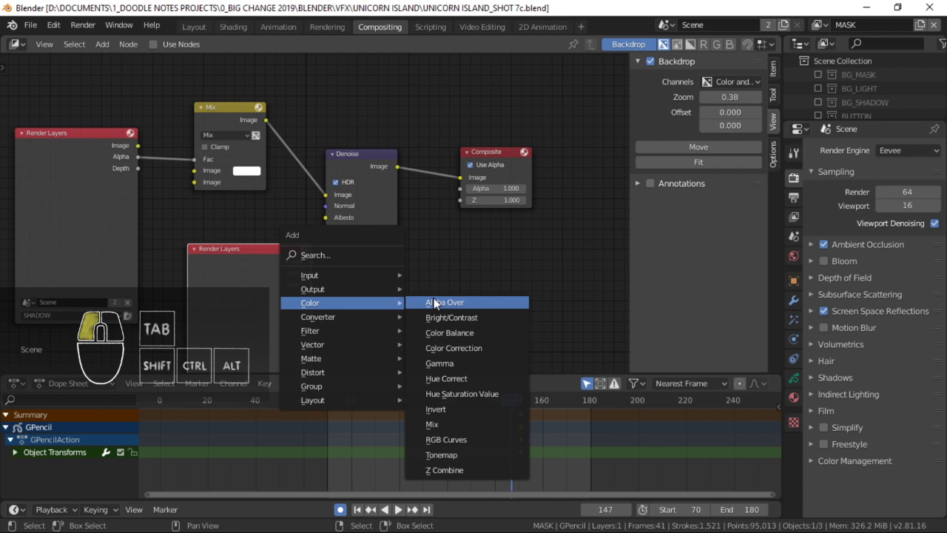
{"action": "left_click", "coordinate": [435, 297]}
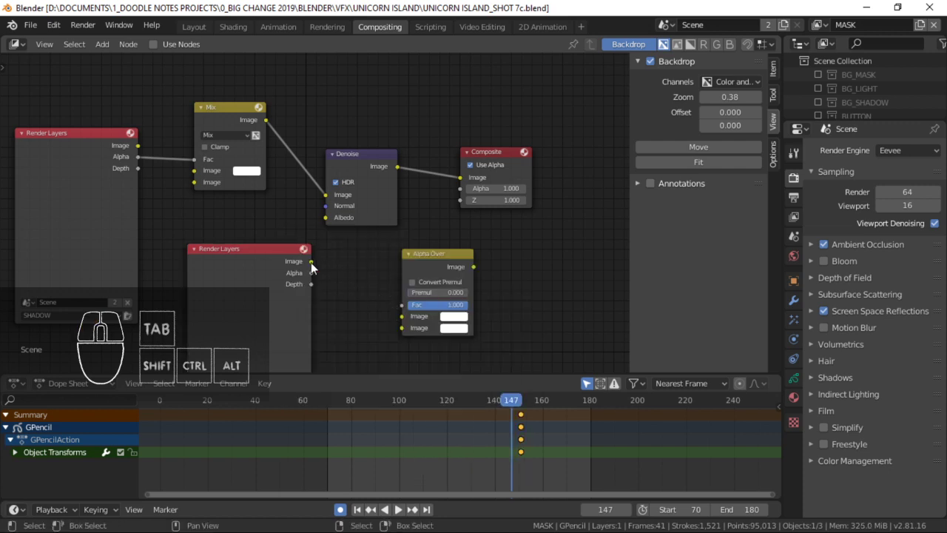
{"action": "left_click_drag", "start_coordinate": [310, 262], "coordinate": [374, 297]}
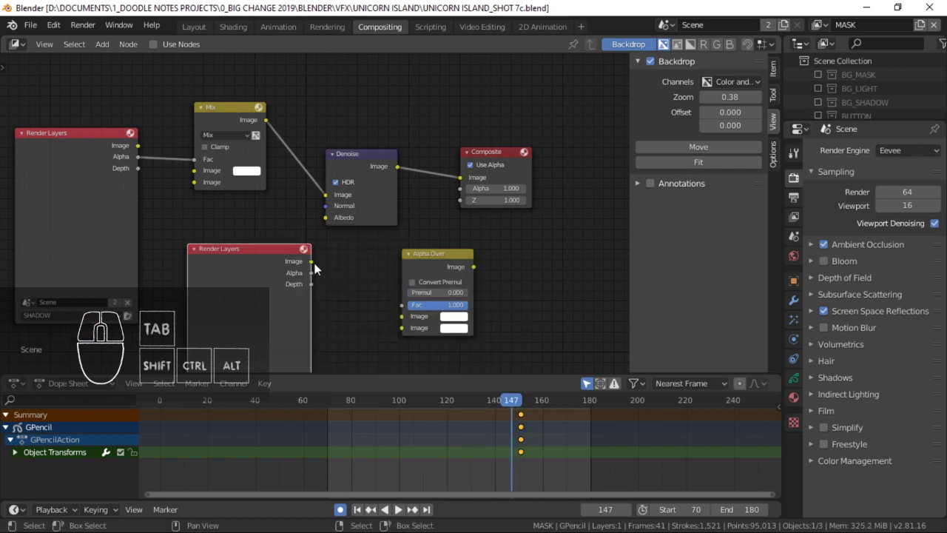
{"action": "left_click_drag", "start_coordinate": [312, 262], "coordinate": [361, 297]}
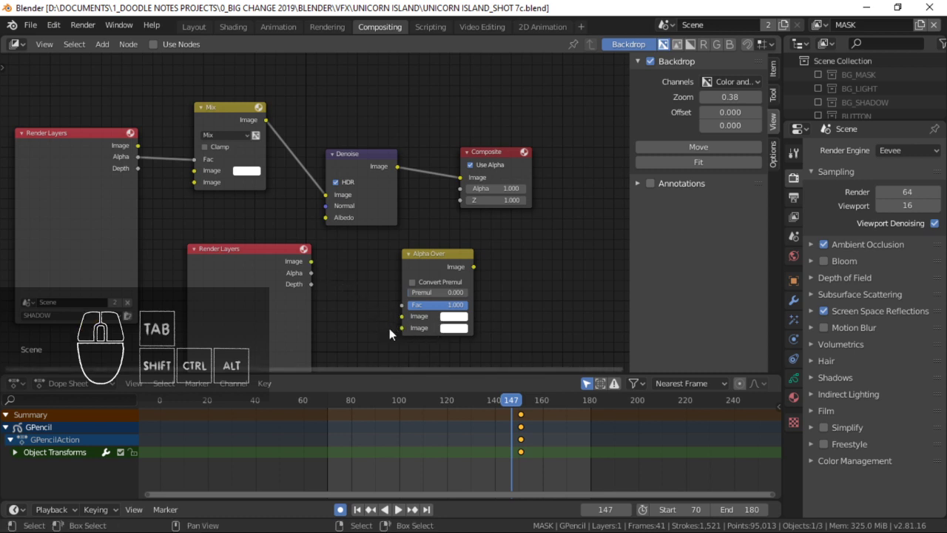
{"action": "left_click_drag", "start_coordinate": [311, 272], "coordinate": [403, 305]}
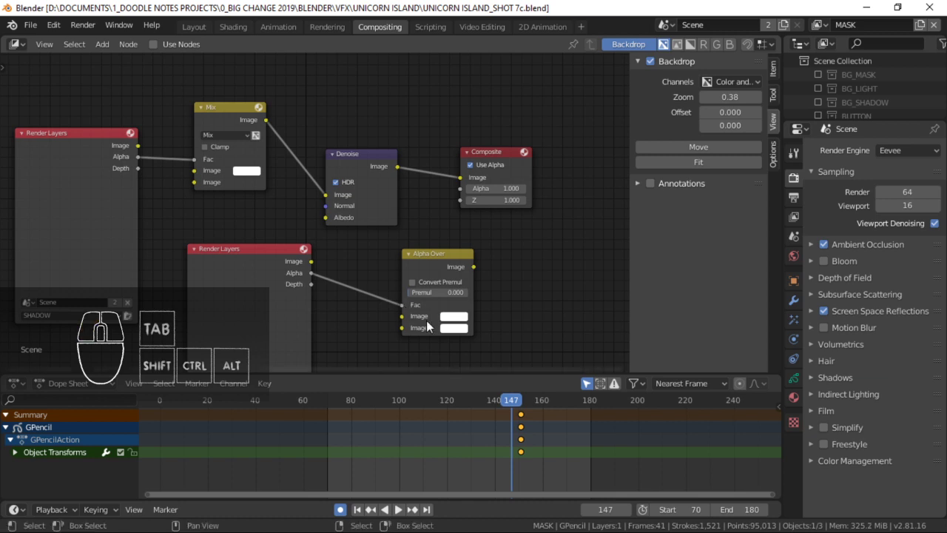
Delete the Alpha Over node from the compositor.
{"action": "left_click", "coordinate": [417, 254]}
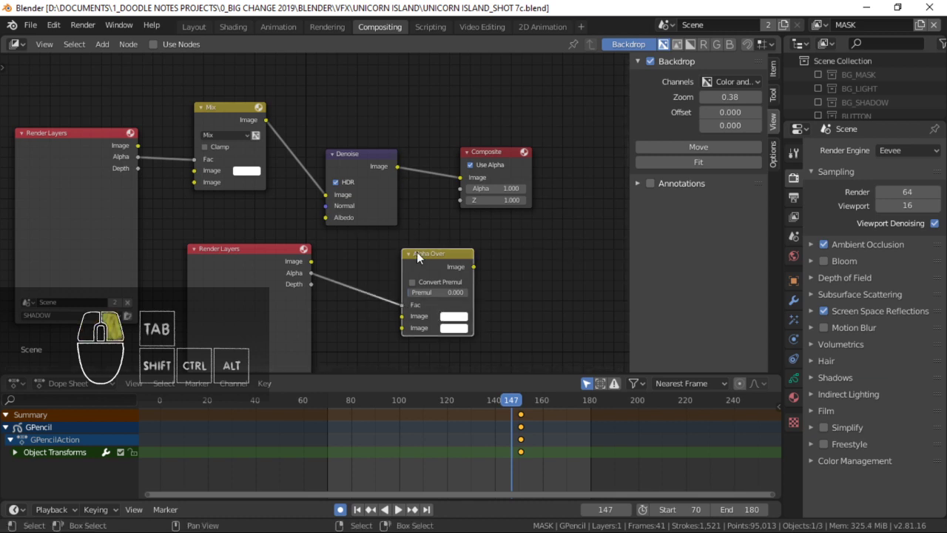
{"action": "key", "text": "ctrl"}
{"action": "key", "text": "x"}
Save the blend file and return to the rendered mask in the Rendering workspace.
{"action": "key", "text": "ctrl+s"}
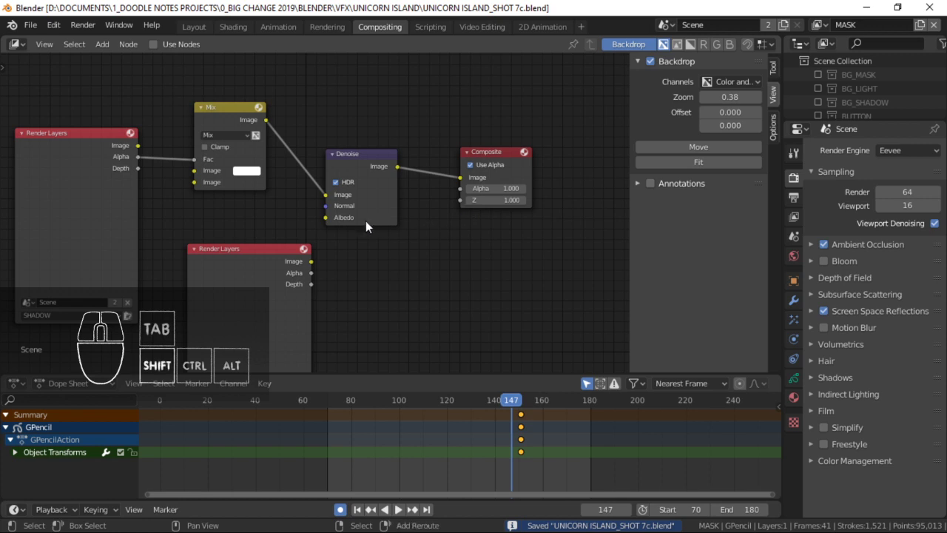
{"action": "middle_click_drag", "start_coordinate": [384, 210], "coordinate": [418, 202], "text": "shift"}
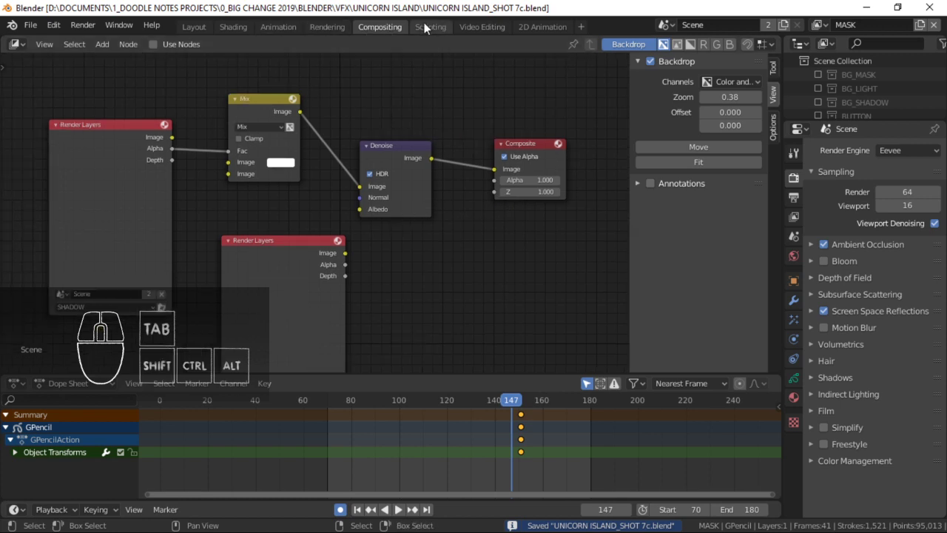
{"action": "left_click", "coordinate": [329, 27]}
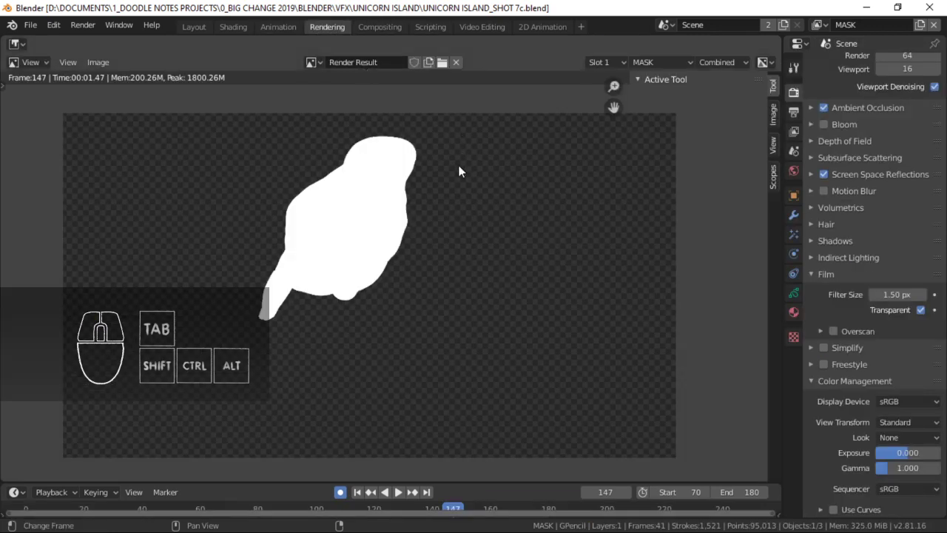
{"action": "key", "text": "ctrl+s"}
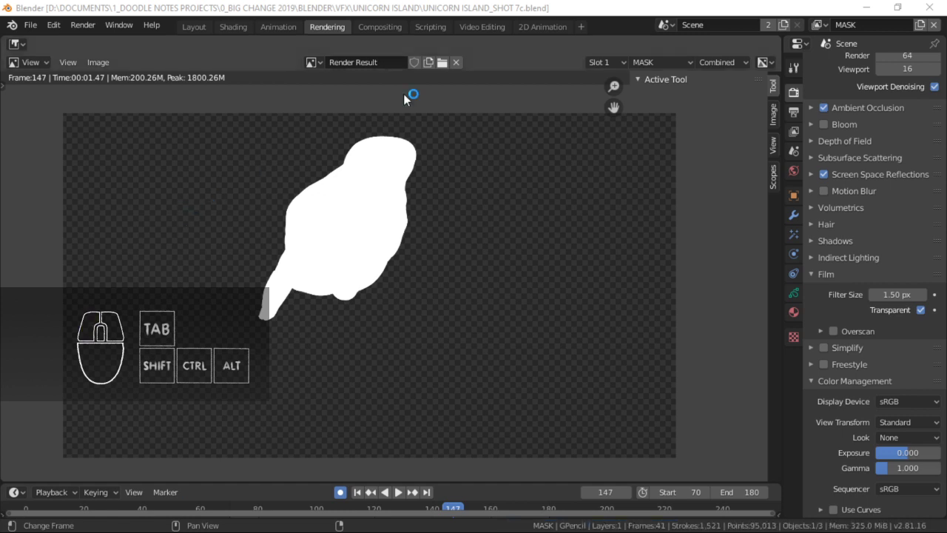
Play the hand mask animation over the footage from frame 129 in the 2D Animation workspace.
{"action": "left_click", "coordinate": [544, 26]}
{"action": "left_click", "coordinate": [268, 453]}
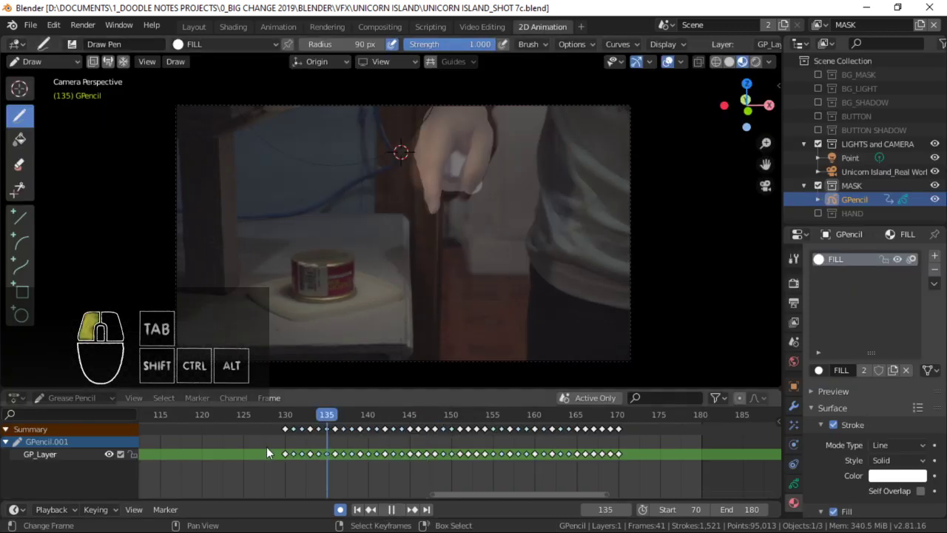
{"action": "mouse_move", "coordinate": [266, 446]}
{"action": "left_mouse_down"}
{"action": "mouse_move", "coordinate": [313, 447]}
{"action": "mouse_move", "coordinate": [280, 447]}
{"action": "left_mouse_up"}
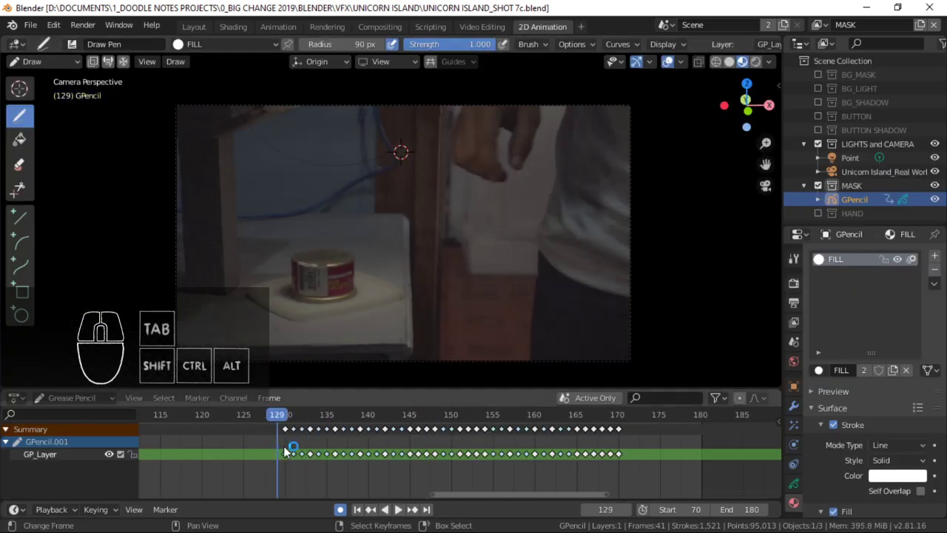
{"action": "key", "text": "space"}
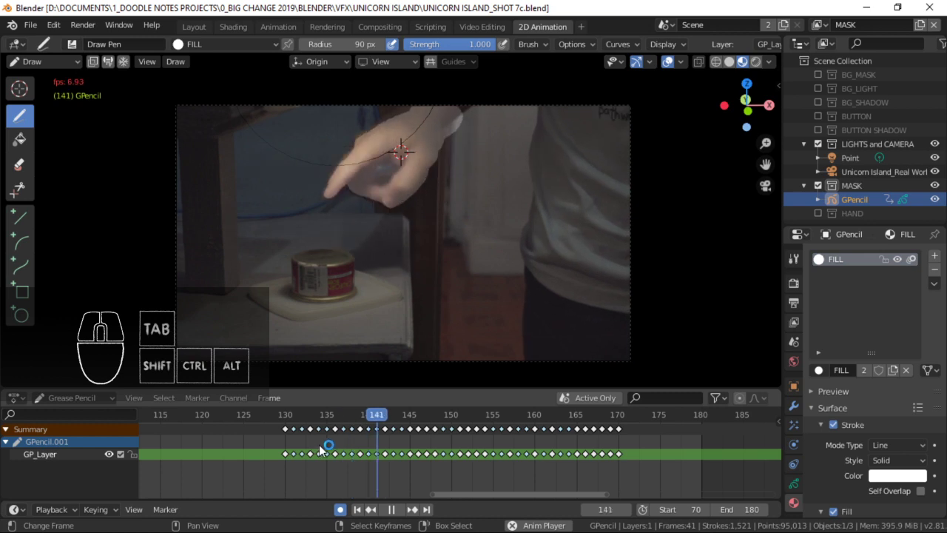
{"action": "key", "text": "space"}
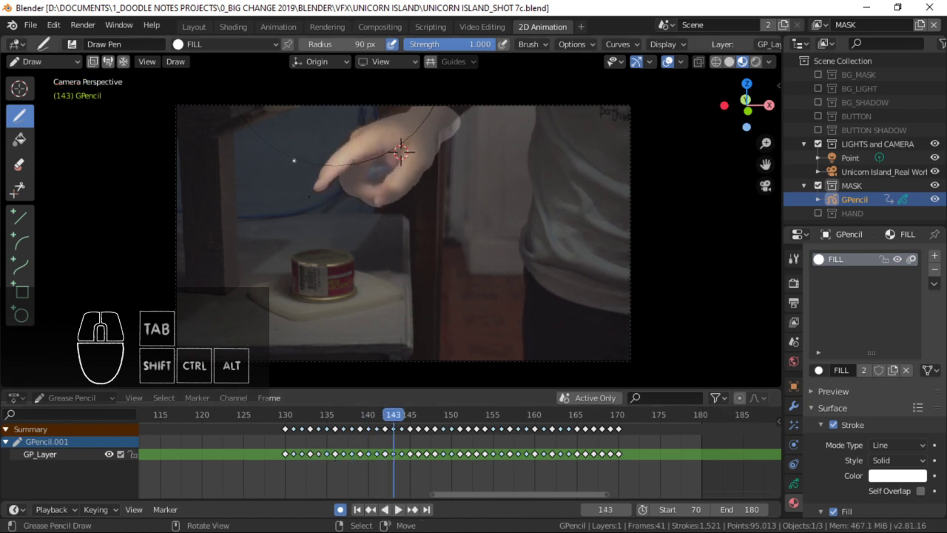
Switch the Grease Pencil mask to Object Mode, deselect it, and step through to frame 149 to check the mask around the hand.
{"action": "key", "text": "Tab"}
{"action": "left_click", "coordinate": [360, 202]}
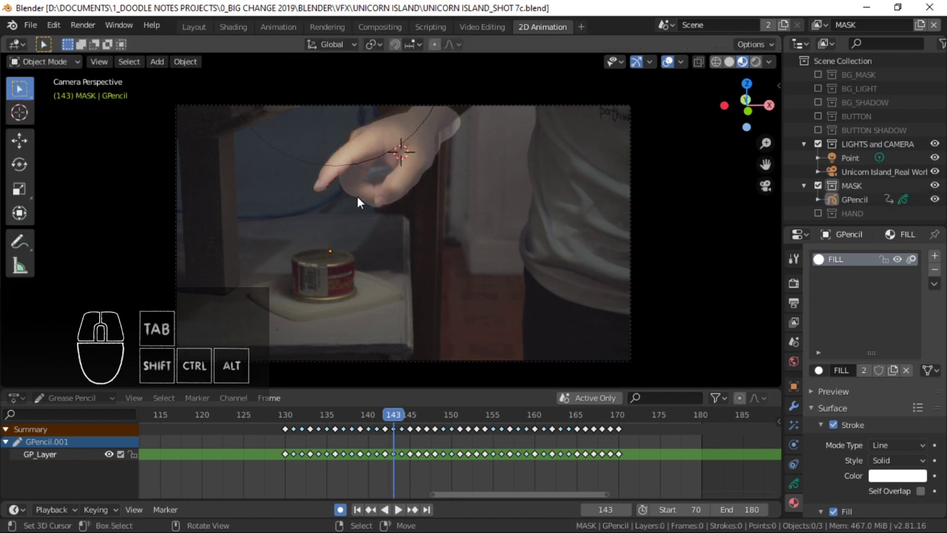
{"action": "key", "text": "Right"}
{"action": "key", "text": "Right"}
{"action": "key", "text": "Right"}
{"action": "key", "text": "Right"}
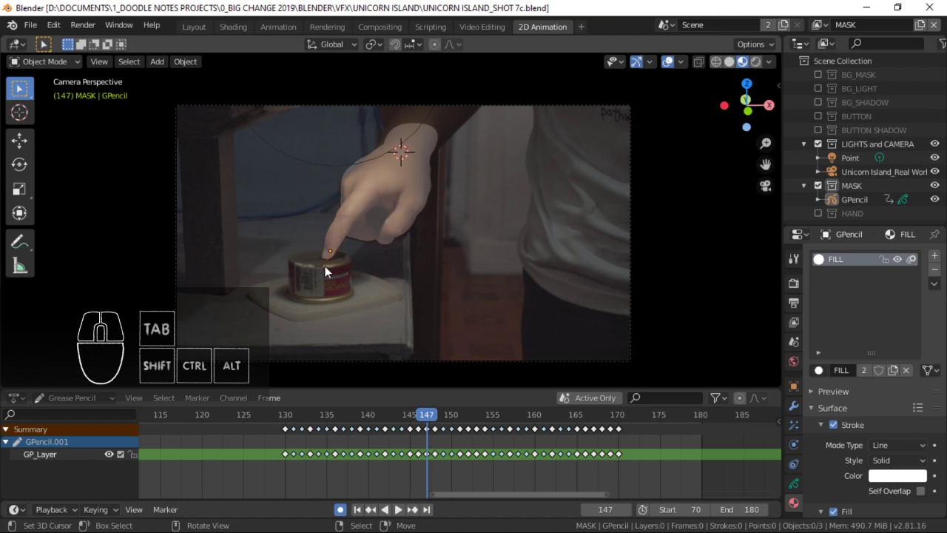
{"action": "key", "text": "Right"}
{"action": "key", "text": "Right"}
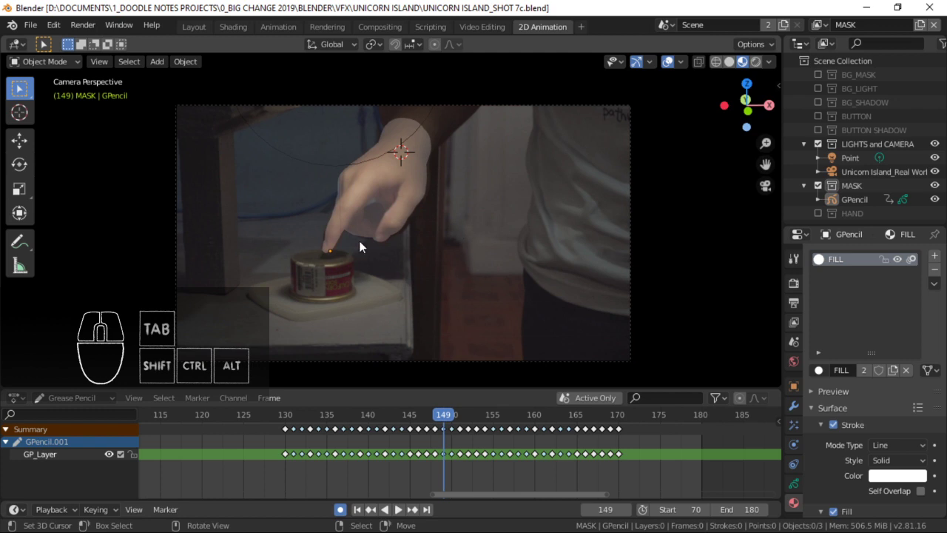
Play the rest of the mask animation and scrub through the unmasked frames after frame 170.
{"action": "key", "text": "space"}
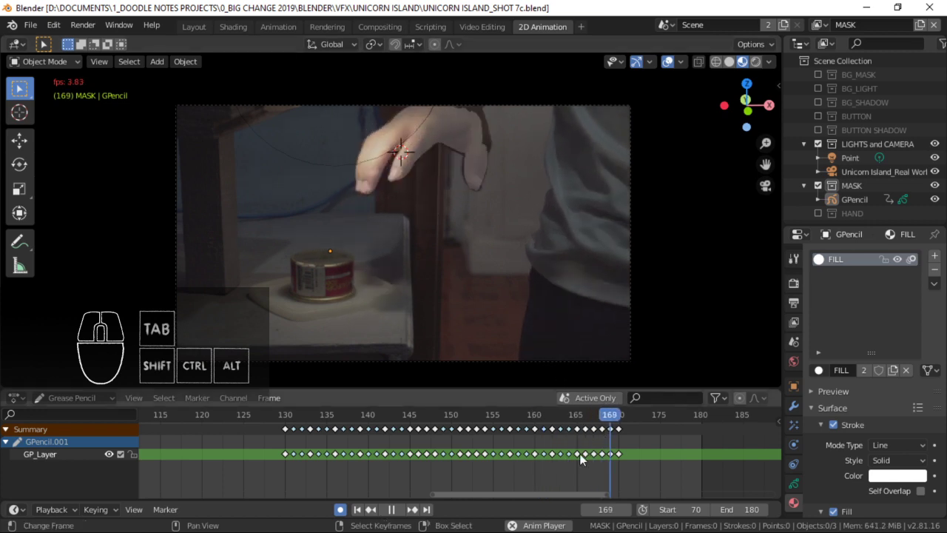
{"action": "key", "text": "space"}
{"action": "left_click_drag", "start_coordinate": [472, 468], "coordinate": [625, 453]}
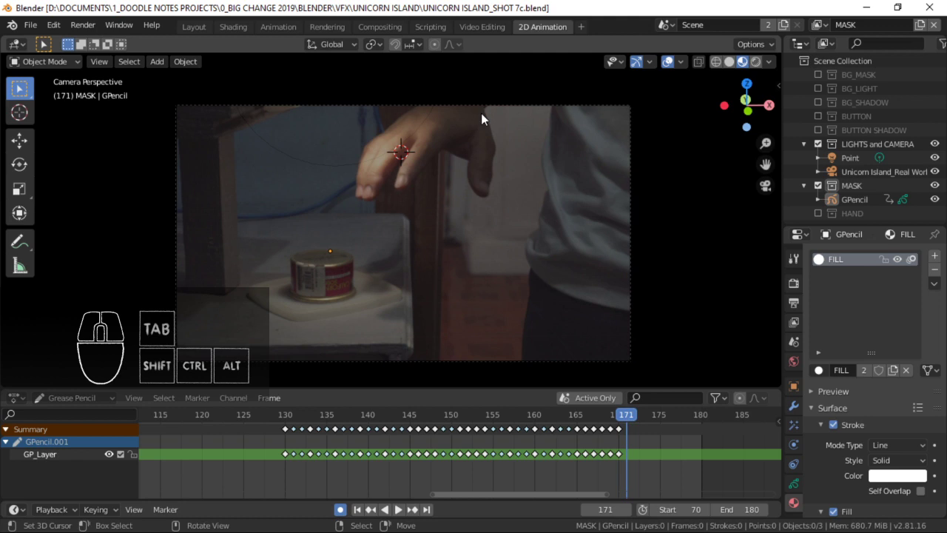
{"action": "left_click_drag", "start_coordinate": [531, 436], "coordinate": [628, 444]}
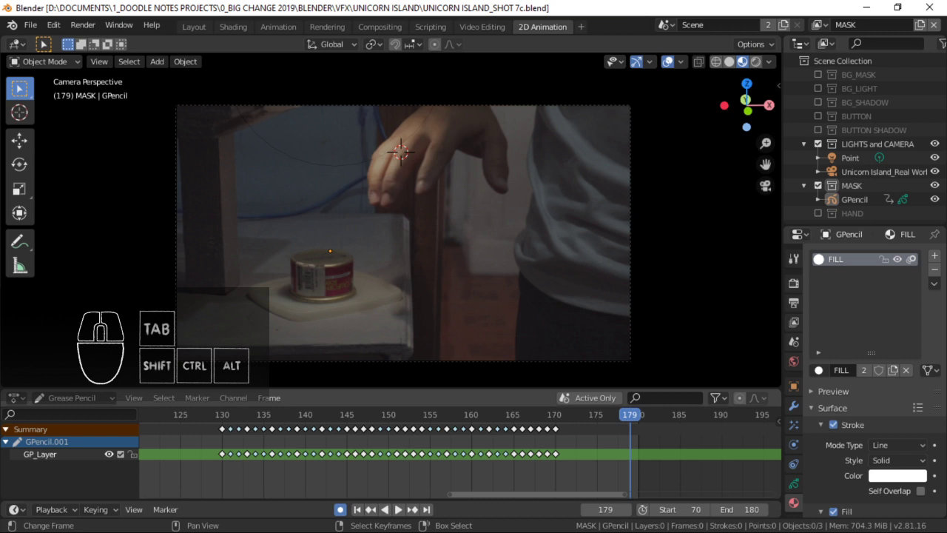
{"action": "left_click_drag", "start_coordinate": [570, 434], "coordinate": [565, 440]}
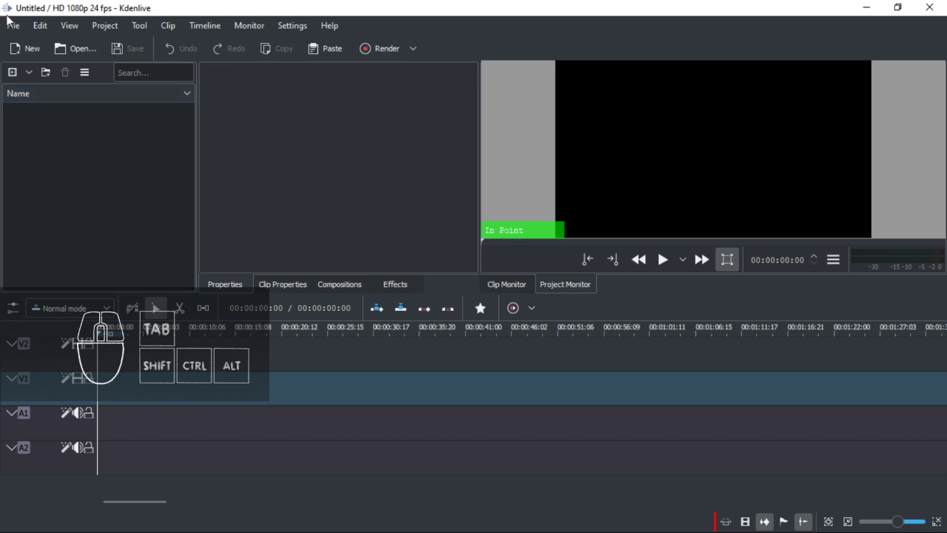
Switch to Kdenlive and open the recent project Journey To Awesomeness_F.kdenlive without recovering the auto-saved files.
{"action": "left_click", "coordinate": [14, 25]}
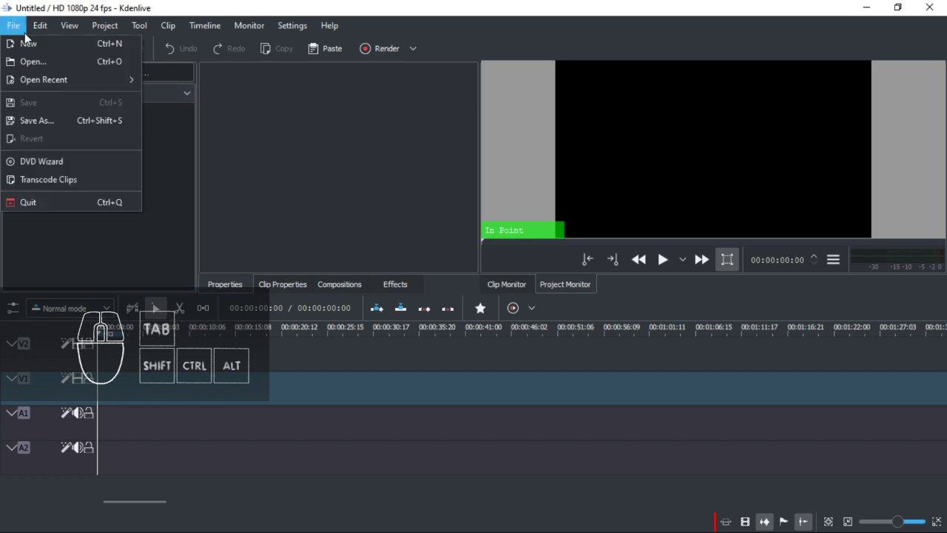
{"action": "mouse_move", "coordinate": [53, 79]}
{"action": "left_click", "coordinate": [194, 94]}
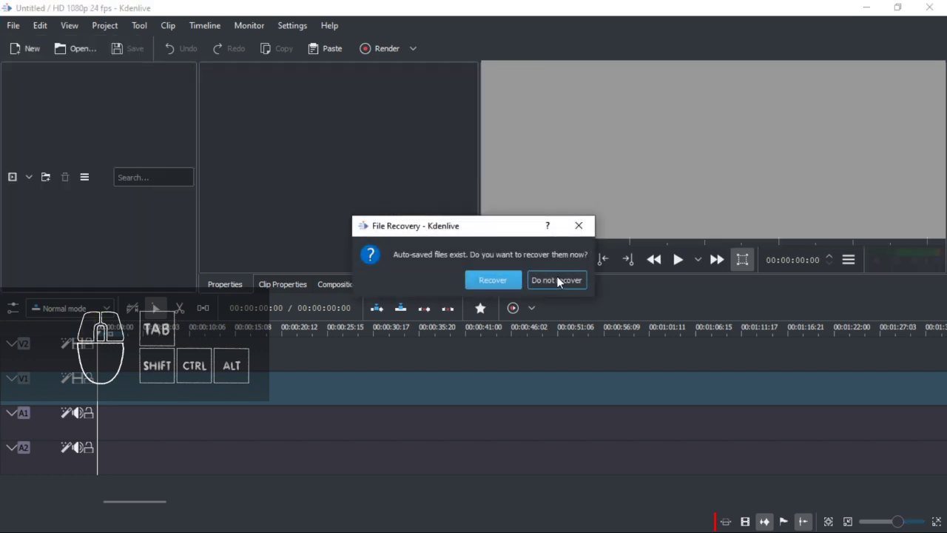
{"action": "left_click", "coordinate": [557, 280]}
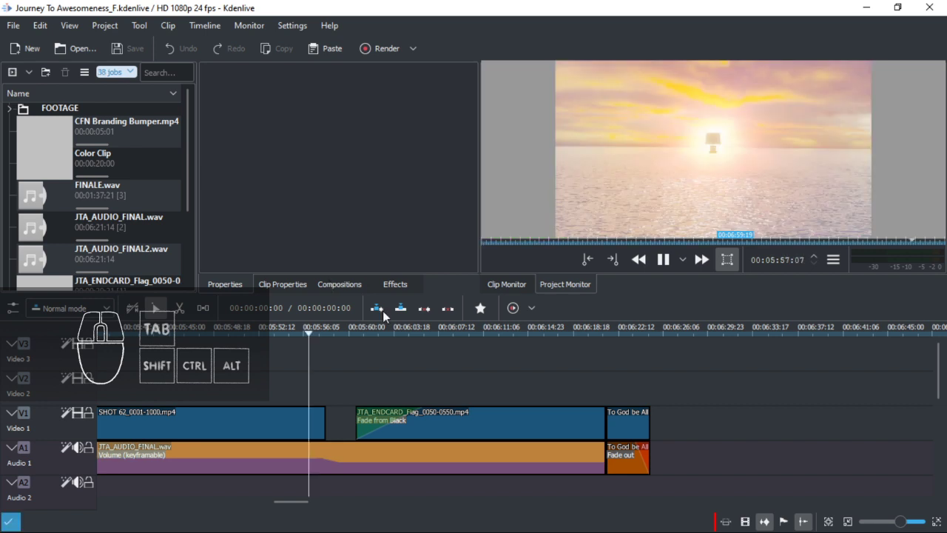
Open the recent project UNICORN ISLAND.kdenlive, and enlarge the project monitor with the playhead at the start.
{"action": "left_click", "coordinate": [13, 25]}
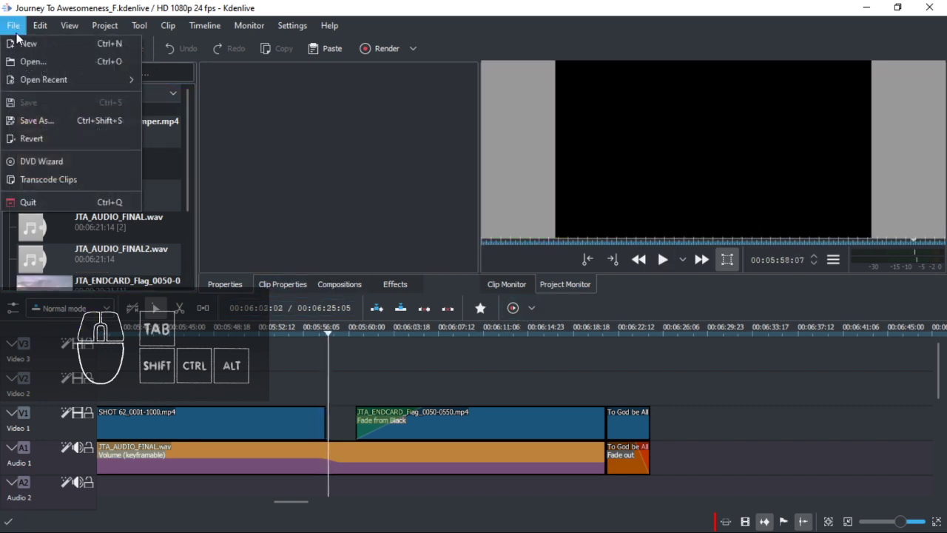
{"action": "mouse_move", "coordinate": [47, 85]}
{"action": "left_click", "coordinate": [202, 81]}
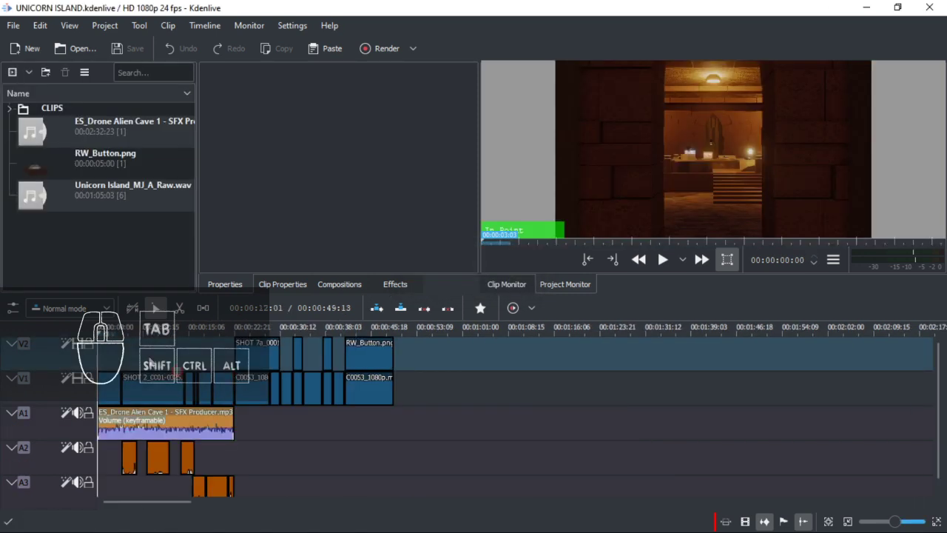
{"action": "left_click_drag", "start_coordinate": [110, 345], "coordinate": [88, 345]}
{"action": "left_click_drag", "start_coordinate": [470, 292], "coordinate": [470, 340]}
{"action": "key", "text": "ctrl"}
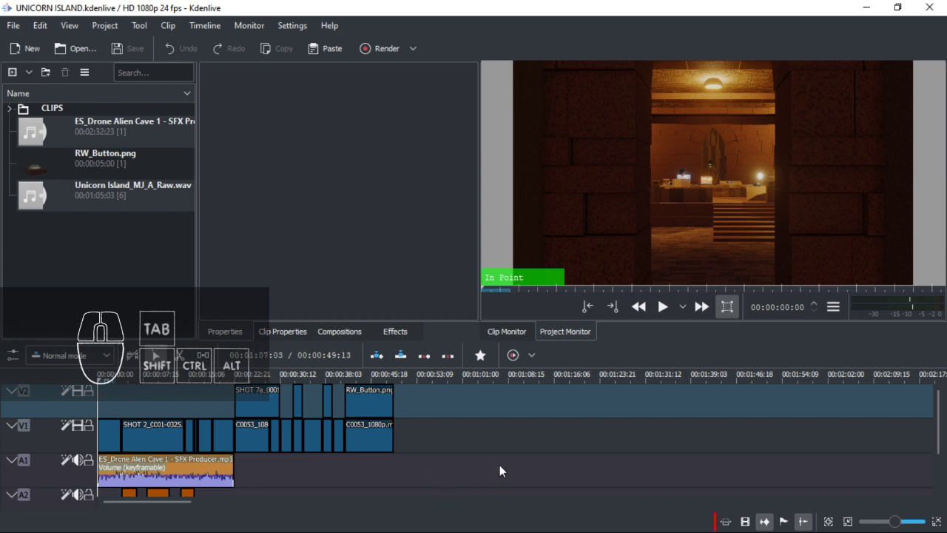
Play the edit from the start and replay the hand pressing the button in the cave shot before the cut.
{"action": "key", "text": "space"}
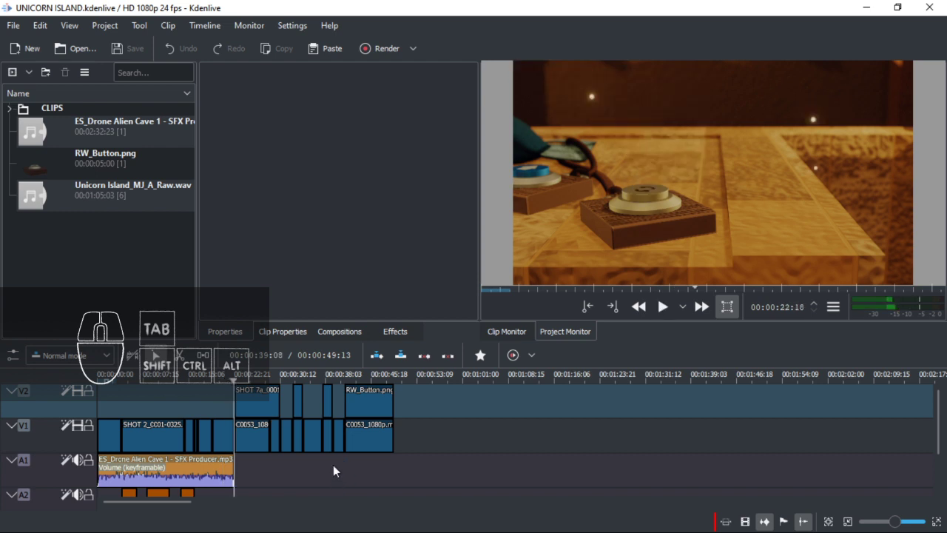
{"action": "left_click", "coordinate": [228, 405]}
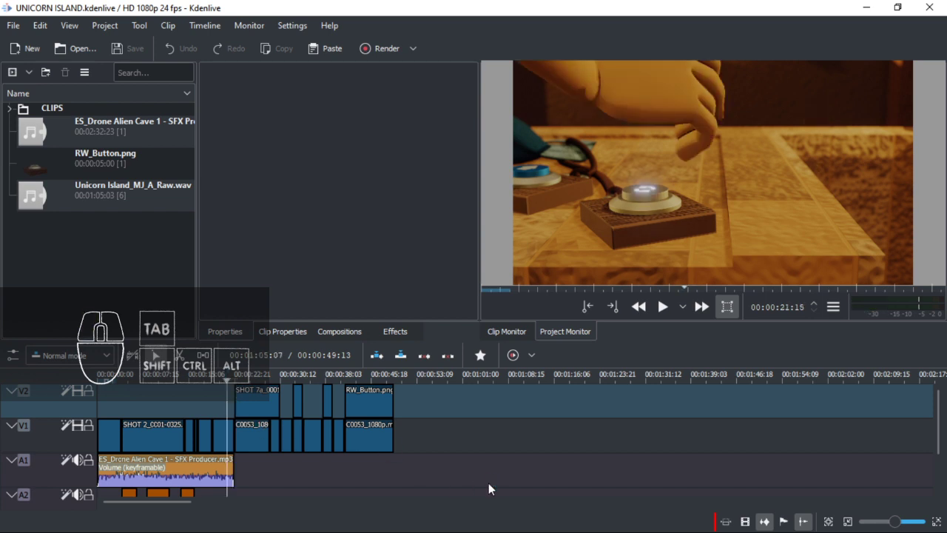
{"action": "key", "text": "space"}
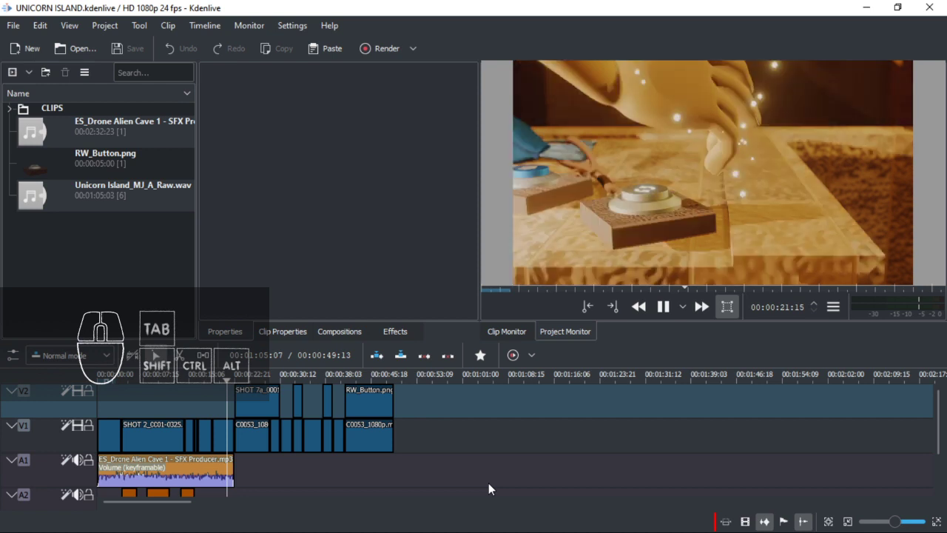
{"action": "key", "text": "space"}
{"action": "left_click", "coordinate": [222, 398]}
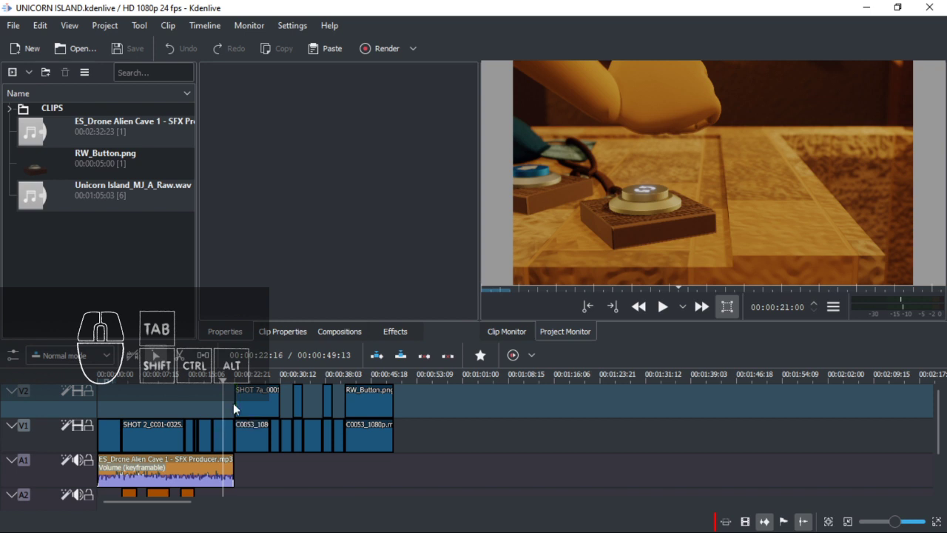
{"action": "left_click", "coordinate": [233, 403]}
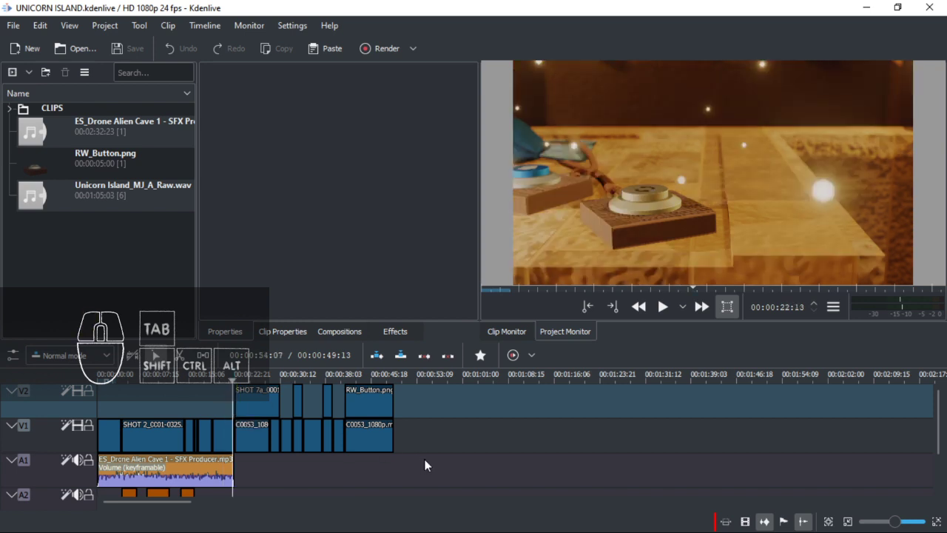
Step forward frame by frame across the cut from the cave table to the real-world button shot, up to 00:00:23:04.
{"action": "key", "text": "Right"}
{"action": "key", "text": "Right"}
{"action": "key", "text": "Right"}
{"action": "key", "text": "Right"}
{"action": "key", "text": "Right"}
{"action": "key", "text": "Right"}
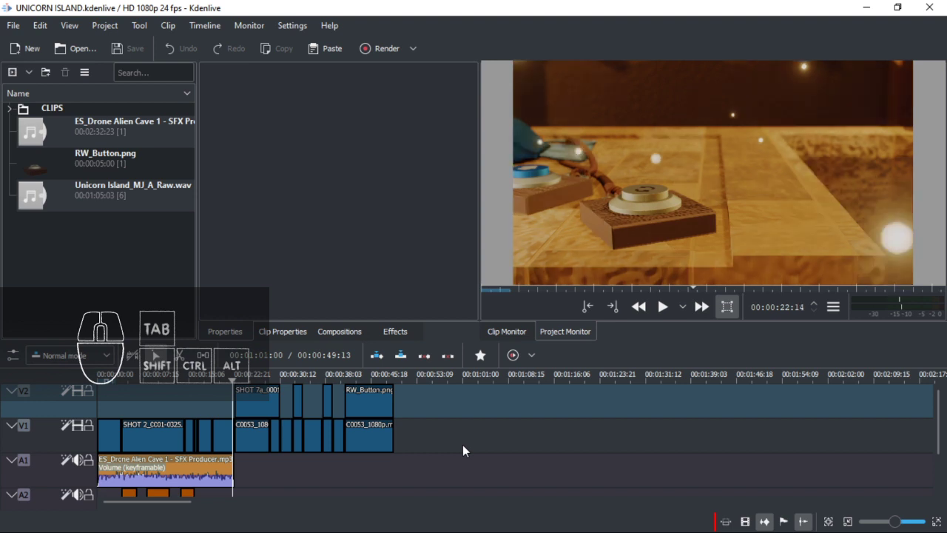
{"action": "key", "text": "Right"}
{"action": "key", "text": "Right"}
{"action": "key", "text": "Right"}
{"action": "key", "text": "Right"}
{"action": "key", "text": "Right"}
{"action": "key", "text": "Right"}
{"action": "key", "text": "Right"}
{"action": "key", "text": "Right"}
{"action": "key", "text": "Right"}
{"action": "key", "text": "Right"}
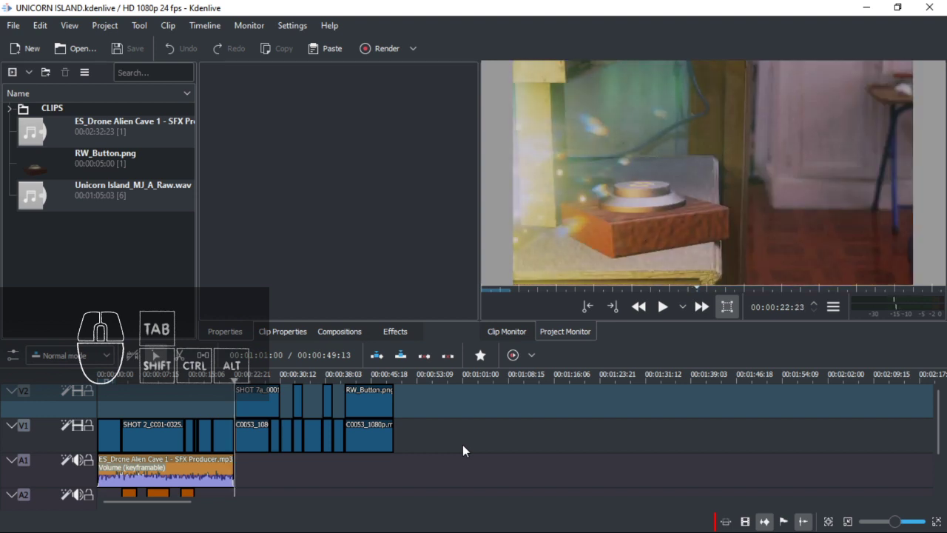
Step back frame by frame across the cut to the glowing particles in the cave shot at 00:00:22:13.
{"action": "key", "text": "Left"}
{"action": "key", "text": "Left"}
{"action": "key", "text": "Left"}
{"action": "key", "text": "Left"}
{"action": "key", "text": "Left"}
{"action": "key", "text": "Left"}
{"action": "key", "text": "Left"}
{"action": "key", "text": "Left"}
{"action": "key", "text": "Left"}
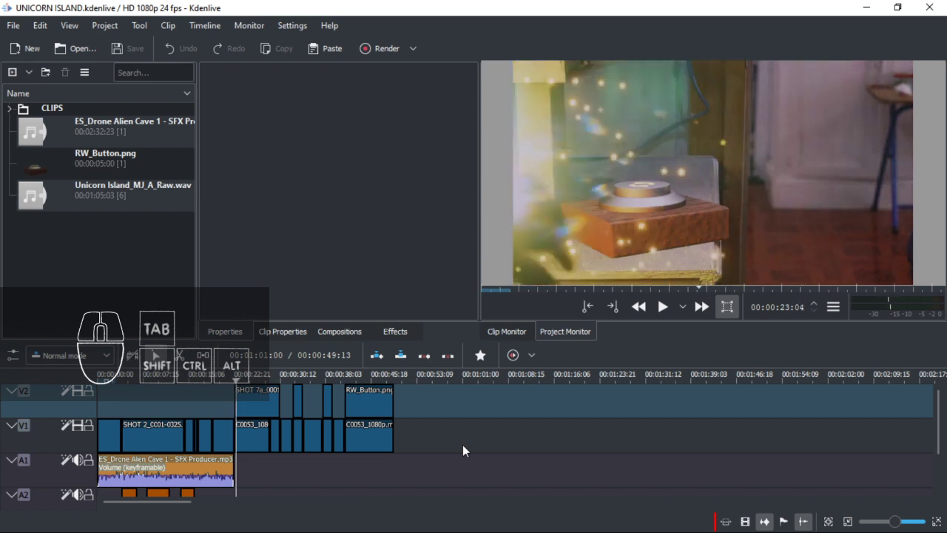
{"action": "key", "text": "Left"}
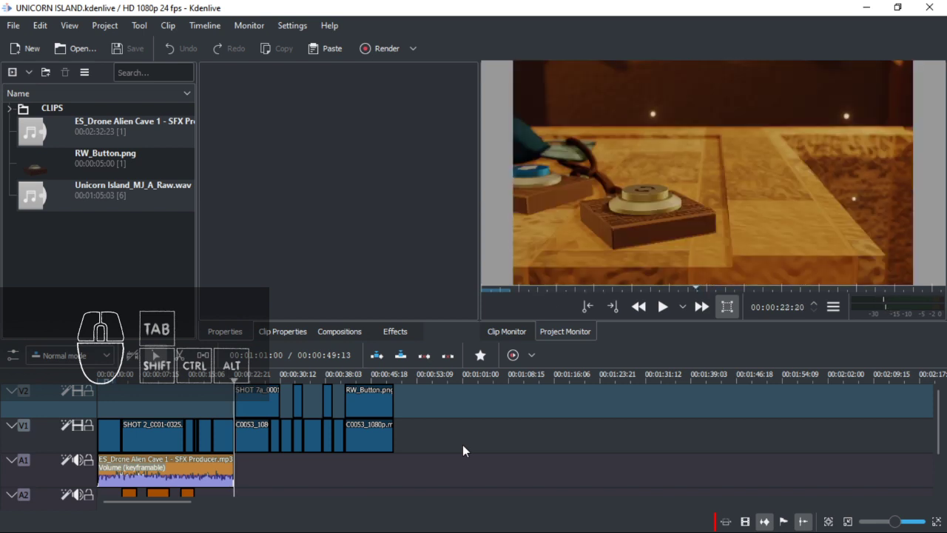
{"action": "key", "text": "Left"}
{"action": "key", "text": "Left"}
{"action": "key", "text": "Left"}
{"action": "key", "text": "Left"}
{"action": "key", "text": "Left"}
{"action": "key", "text": "Left"}
{"action": "key", "text": "Left"}
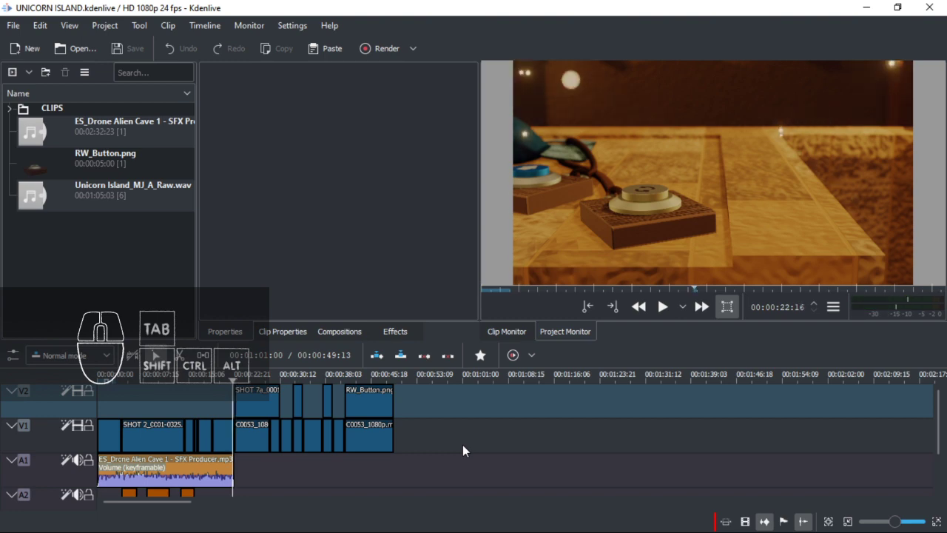
Step forward through the cut again to 00:00:24:00, examining how the light particles and flare carry over onto the real button.
{"action": "key", "text": "Right"}
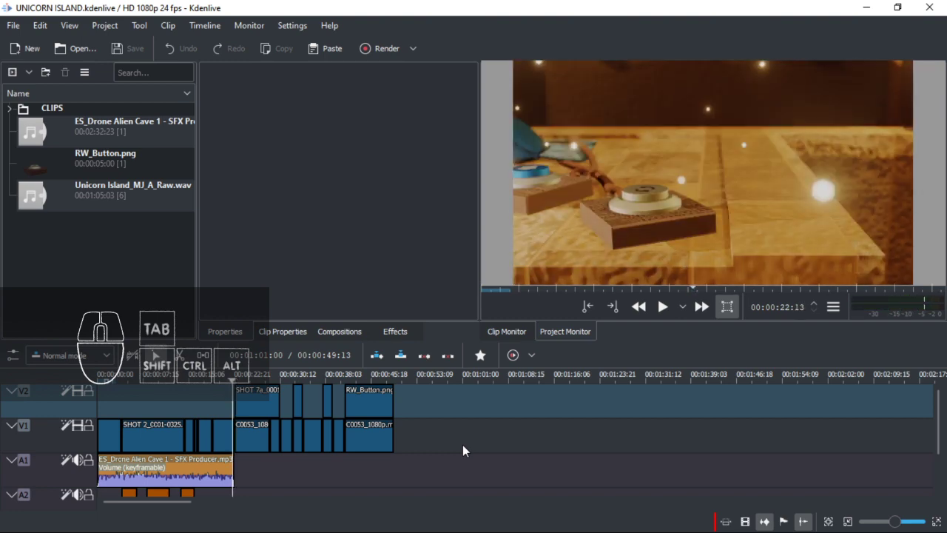
{"action": "key", "text": "Right"}
{"action": "key", "text": "Right"}
{"action": "key", "text": "Right"}
{"action": "key", "text": "Right"}
{"action": "key", "text": "Right"}
{"action": "key", "text": "Right"}
{"action": "key", "text": "Right"}
{"action": "key", "text": "Right"}
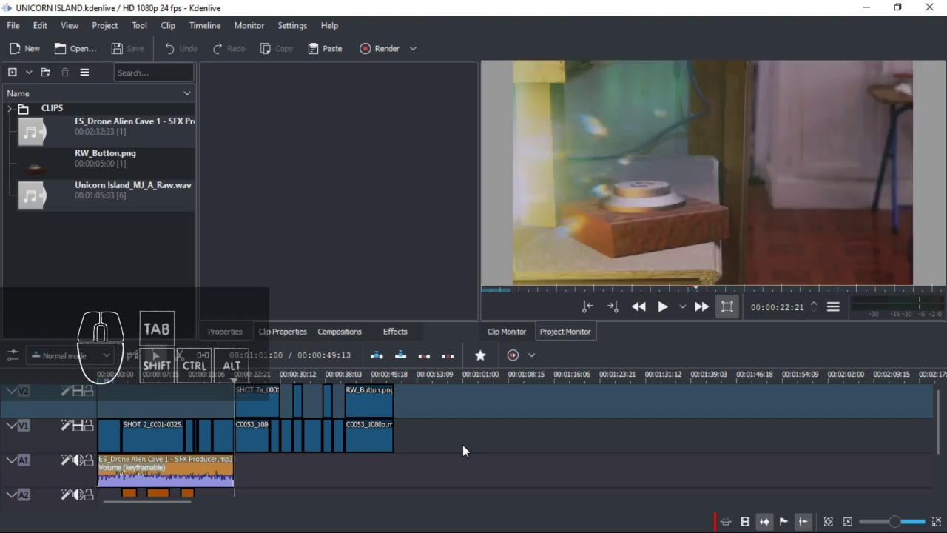
{"action": "key", "text": "Right"}
{"action": "key", "text": "Right"}
{"action": "key", "text": "Right"}
{"action": "key", "text": "Right"}
{"action": "key", "text": "Right"}
{"action": "key", "text": "Right"}
{"action": "key", "text": "Right"}
{"action": "key", "text": "Right"}
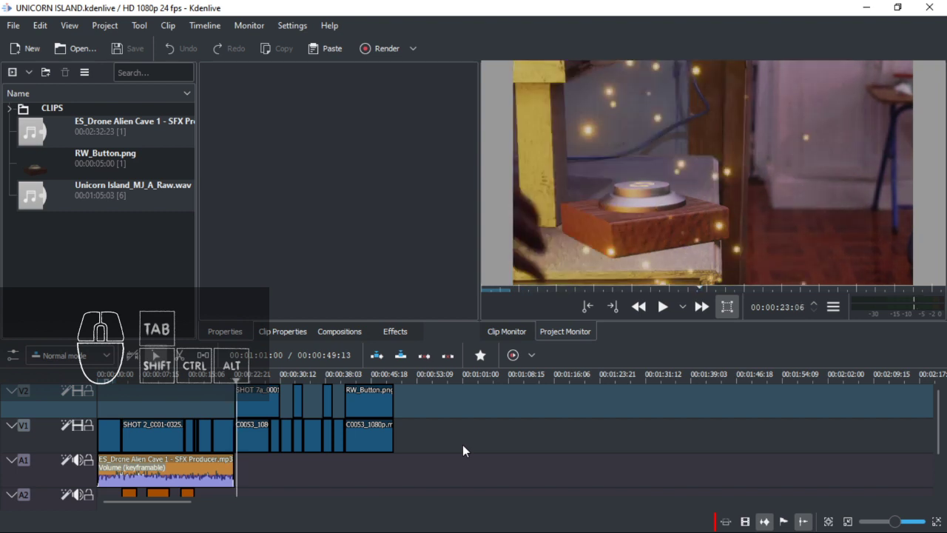
{"action": "key", "text": "Right"}
{"action": "key", "text": "Right"}
{"action": "key", "text": "Right"}
{"action": "key", "text": "Right"}
{"action": "key", "text": "Right"}
{"action": "key", "text": "Right"}
{"action": "key", "text": "Right"}
{"action": "key", "text": "Right"}
{"action": "key", "text": "Right"}
{"action": "key", "text": "Right"}
{"action": "key", "text": "Right"}
{"action": "key", "text": "Right"}
{"action": "key", "text": "Right"}
{"action": "key", "text": "Right"}
{"action": "key", "text": "Right"}
{"action": "key", "text": "Right"}
{"action": "key", "text": "Right"}
{"action": "key", "text": "Right"}
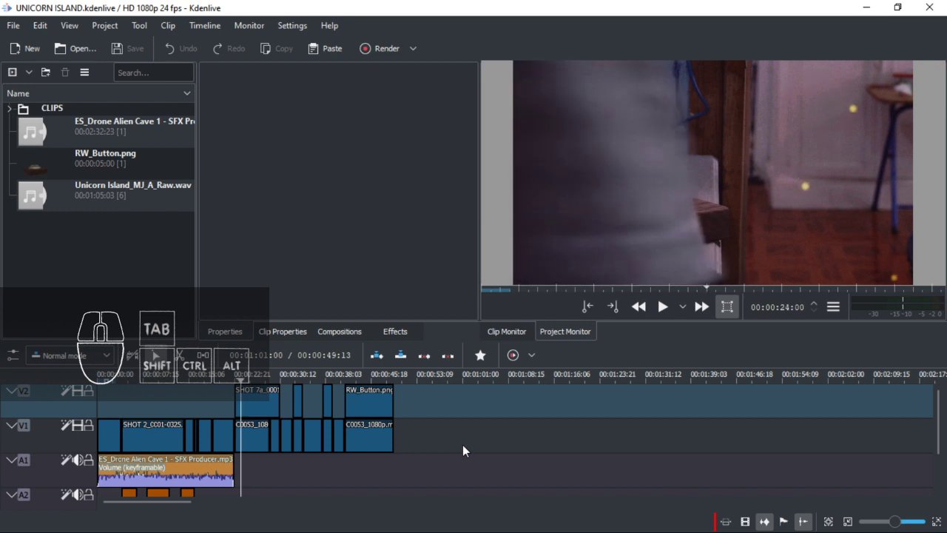
Step frame by frame through the person passing the button up to 00:00:27:03, and scrub through the following clips.
{"action": "key", "text": "Right"}
{"action": "key", "text": "Right"}
{"action": "key", "text": "Right"}
{"action": "key", "text": "Right"}
{"action": "key", "text": "Right"}
{"action": "key", "text": "Right"}
{"action": "key", "text": "Right"}
{"action": "key", "text": "Right"}
{"action": "key", "text": "Right"}
{"action": "key", "text": "Right"}
{"action": "key", "text": "Right"}
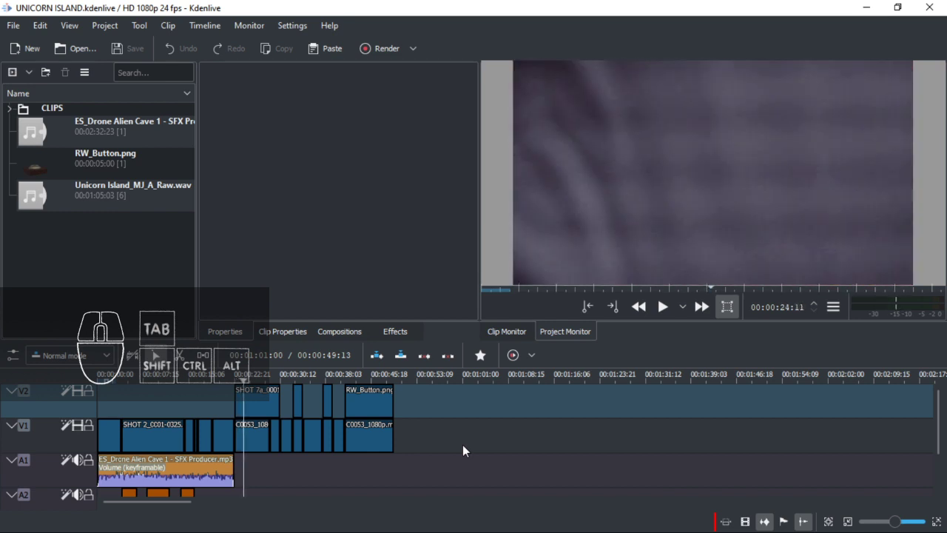
{"action": "key", "text": "Right"}
{"action": "key", "text": "Right"}
{"action": "key", "text": "Right"}
{"action": "key", "text": "Right"}
{"action": "key", "text": "Right"}
{"action": "key", "text": "Right"}
{"action": "key", "text": "Right"}
{"action": "key", "text": "Right"}
{"action": "key", "text": "Right"}
{"action": "key", "text": "Right"}
{"action": "key", "text": "Right"}
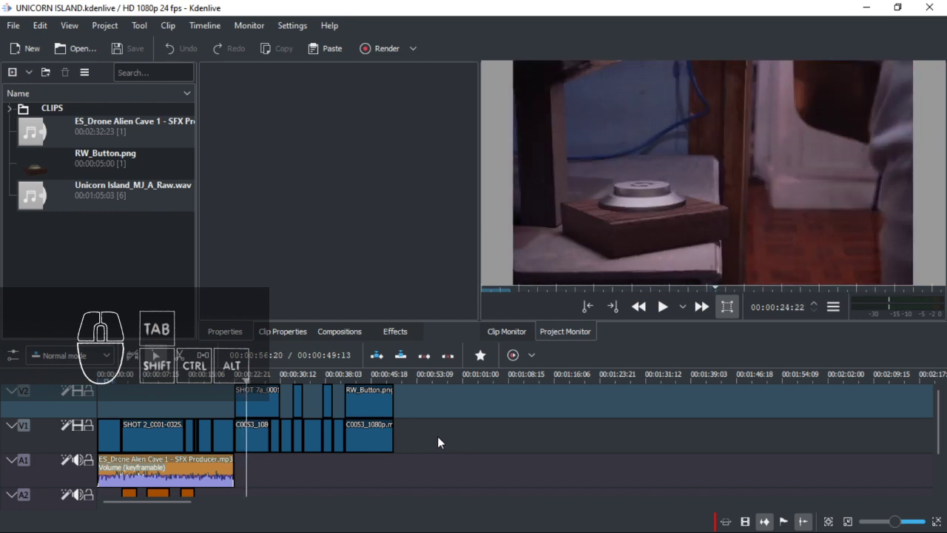
{"action": "key", "text": "Right"}
{"action": "key", "text": "Right"}
{"action": "key", "text": "Right"}
{"action": "key", "text": "Right"}
{"action": "key", "text": "Right"}
{"action": "key", "text": "Right"}
{"action": "key", "text": "Right"}
{"action": "key", "text": "Right"}
{"action": "key", "text": "Right"}
{"action": "key", "text": "Right"}
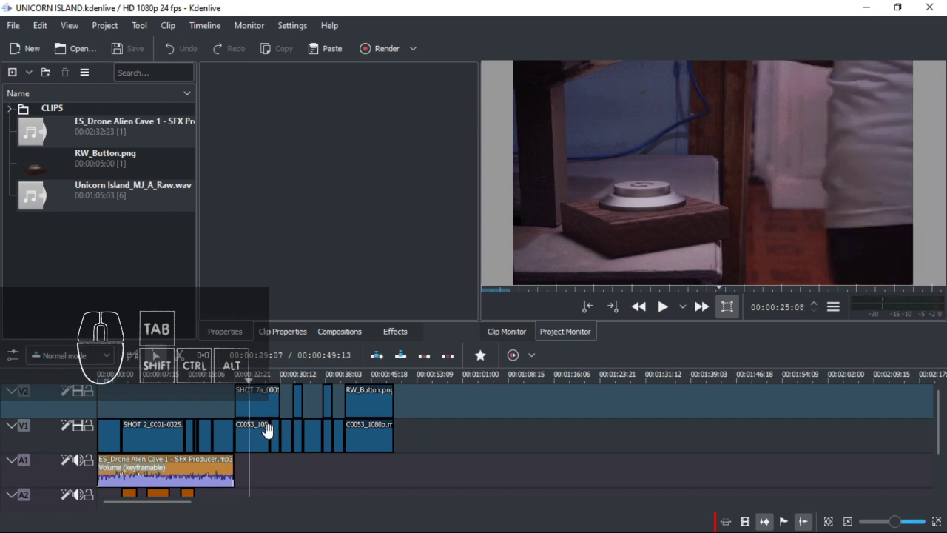
{"action": "key", "text": "Right"}
{"action": "key", "text": "Right"}
{"action": "key", "text": "Right"}
{"action": "key", "text": "Right"}
{"action": "key", "text": "Right"}
{"action": "key", "text": "Right"}
{"action": "key", "text": "Right"}
{"action": "key", "text": "Right"}
{"action": "key", "text": "Right"}
{"action": "key", "text": "Right"}
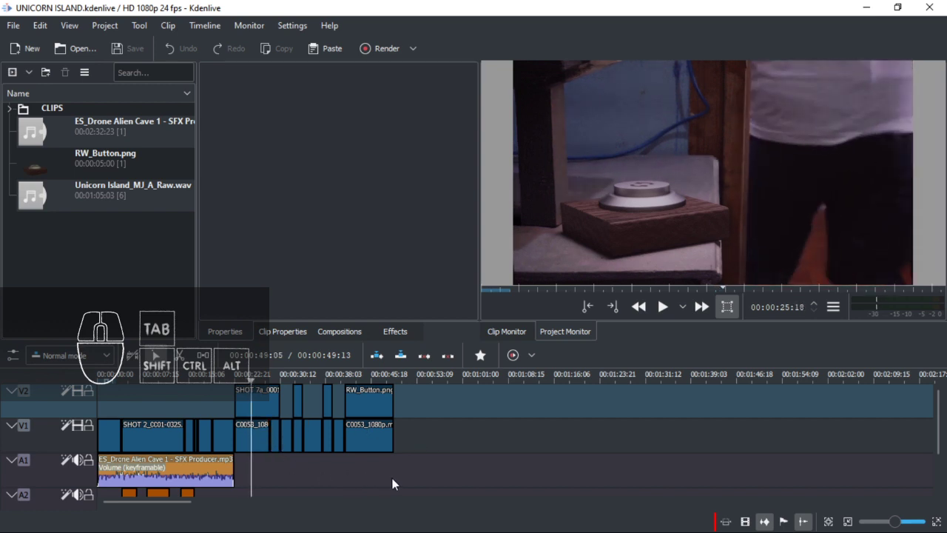
{"action": "key", "text": "Right"}
{"action": "key", "text": "Right"}
{"action": "key", "text": "Right"}
{"action": "key", "text": "Right"}
{"action": "key", "text": "Right"}
{"action": "key", "text": "Right"}
{"action": "key", "text": "Right"}
{"action": "key", "text": "Right"}
{"action": "key", "text": "Right"}
{"action": "key", "text": "Right"}
{"action": "key", "text": "Right"}
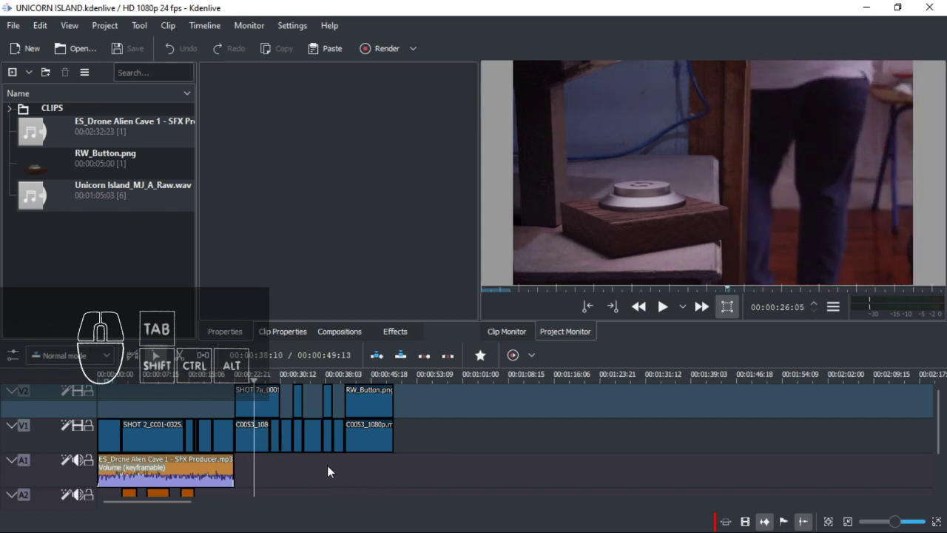
{"action": "key", "text": "Right"}
{"action": "key", "text": "Right"}
{"action": "key", "text": "Right"}
{"action": "key", "text": "Right"}
{"action": "key", "text": "Right"}
{"action": "key", "text": "Right"}
{"action": "key", "text": "Right"}
{"action": "key", "text": "Right"}
{"action": "key", "text": "Right"}
{"action": "key", "text": "Right"}
{"action": "key", "text": "Right"}
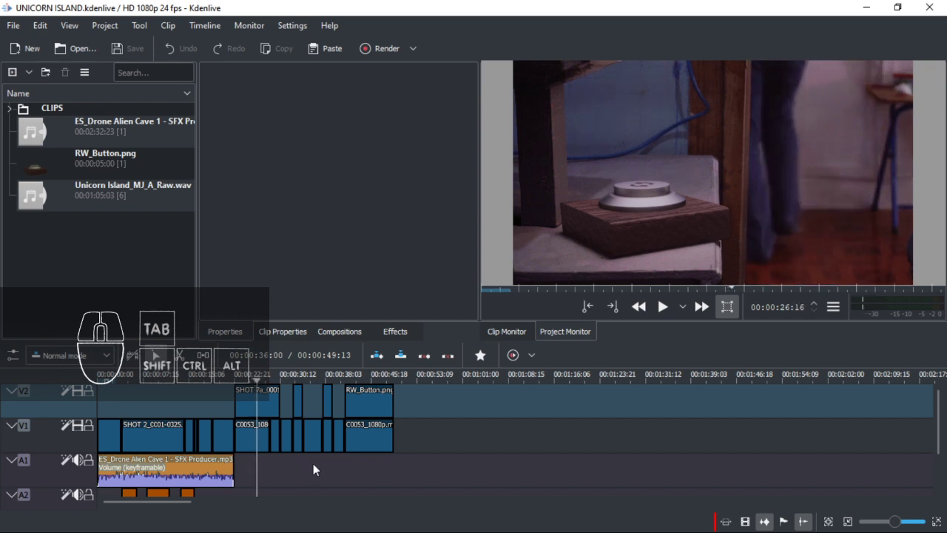
{"action": "key", "text": "Right"}
{"action": "key", "text": "Right"}
{"action": "key", "text": "Right"}
{"action": "key", "text": "Right"}
{"action": "key", "text": "Right"}
{"action": "key", "text": "Right"}
{"action": "key", "text": "Right"}
{"action": "key", "text": "Right"}
{"action": "key", "text": "Right"}
{"action": "key", "text": "Right"}
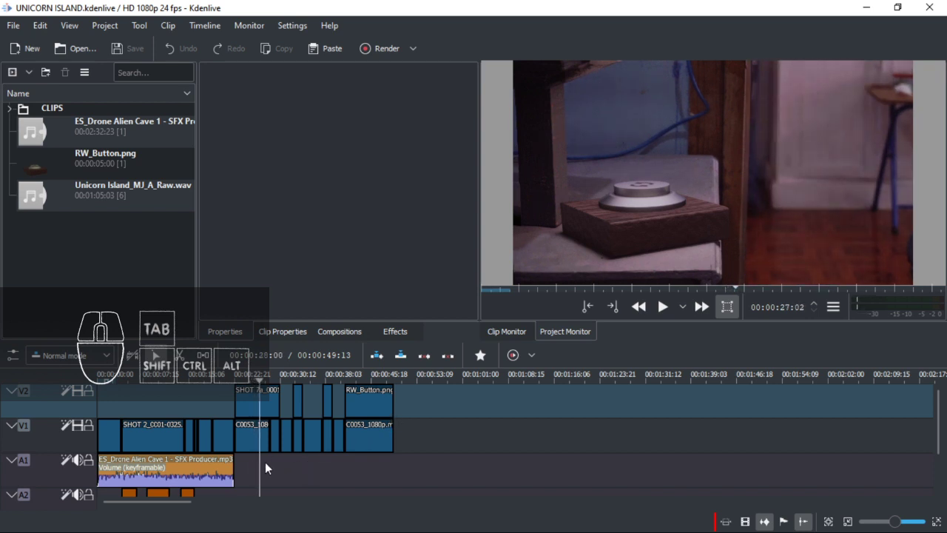
{"action": "key", "text": "Right"}
{"action": "left_click", "coordinate": [265, 464]}
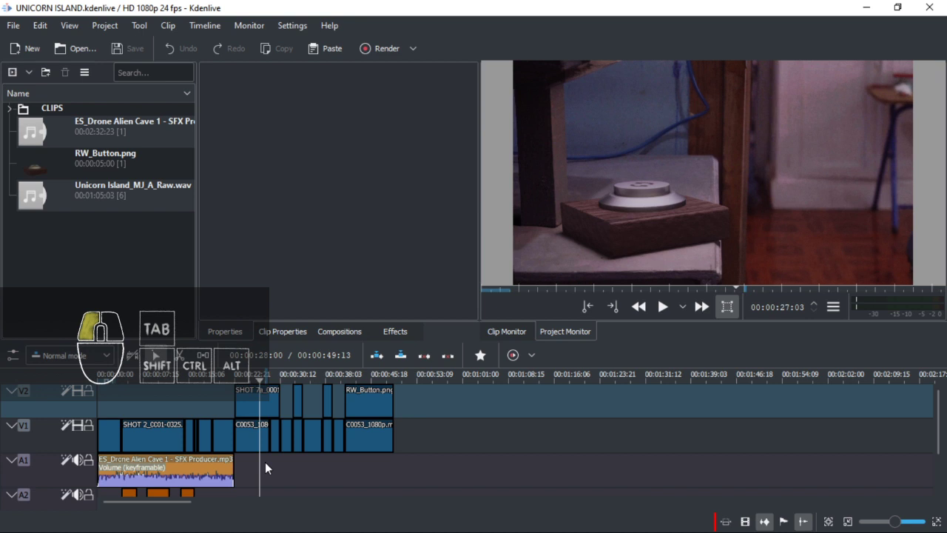
{"action": "left_click_drag", "start_coordinate": [265, 462], "coordinate": [344, 475]}
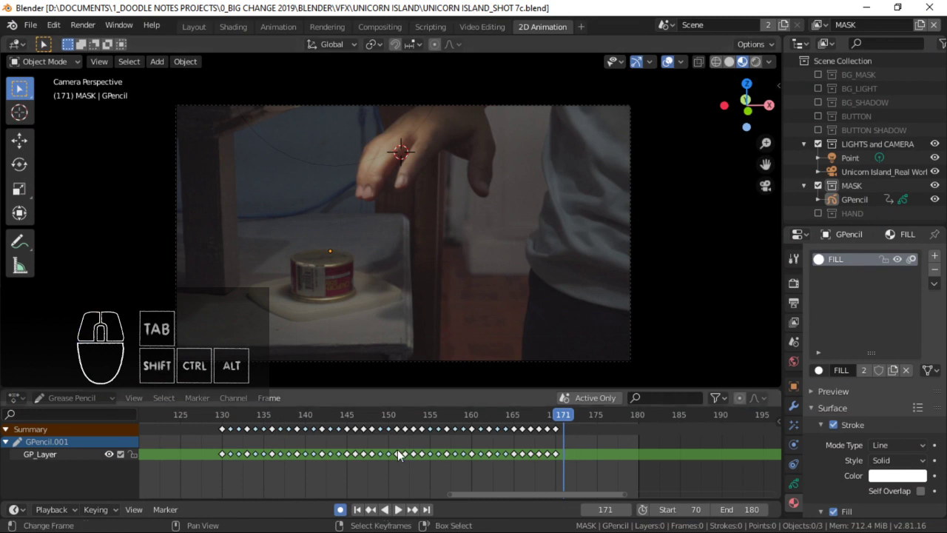
Switch to Blender, scrub the hand mask back to frame 129, and play it to check how it follows the hand.
{"action": "left_click_drag", "start_coordinate": [398, 455], "coordinate": [267, 435]}
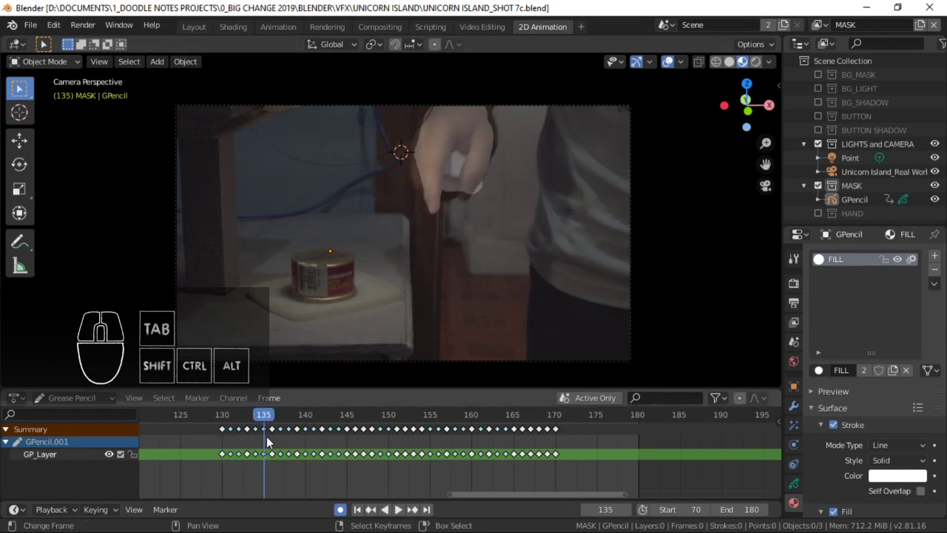
{"action": "left_click", "coordinate": [205, 430]}
{"action": "mouse_move", "coordinate": [217, 445]}
{"action": "left_mouse_down"}
{"action": "mouse_move", "coordinate": [476, 443]}
{"action": "mouse_move", "coordinate": [216, 450]}
{"action": "left_mouse_up"}
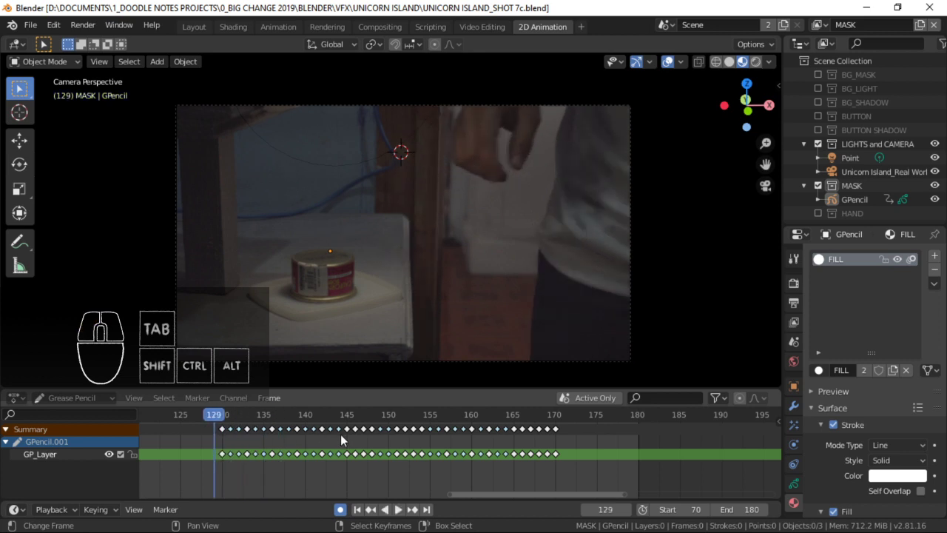
{"action": "key", "text": "space"}
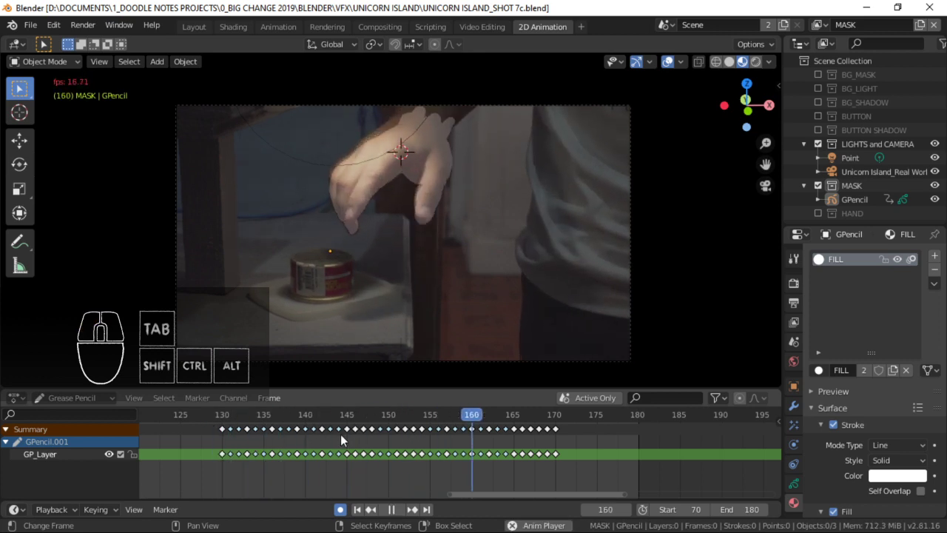
{"action": "key", "text": "space"}
Replay the hand mask from frame 130 and check its shape around frame 148, where the finger touches the can.
{"action": "left_click", "coordinate": [221, 445]}
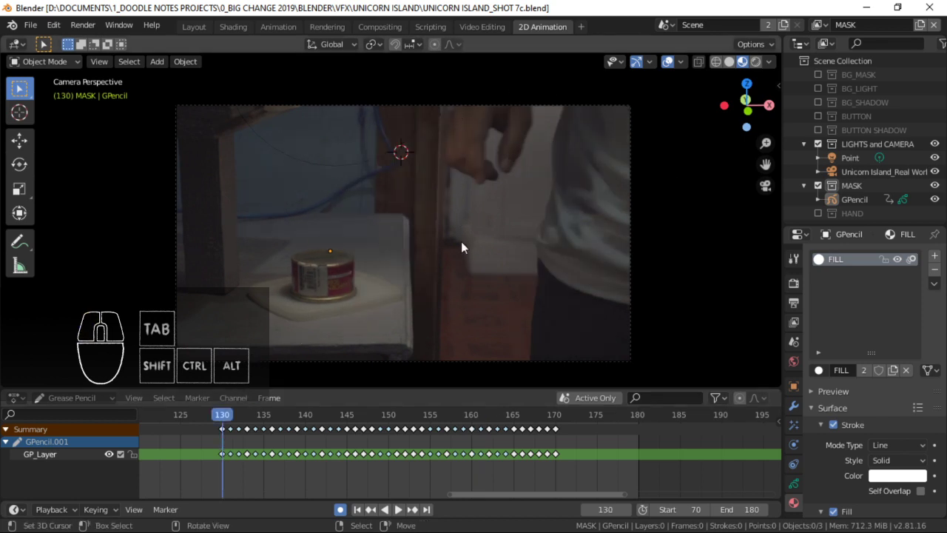
{"action": "key", "text": "space"}
{"action": "key", "text": "space"}
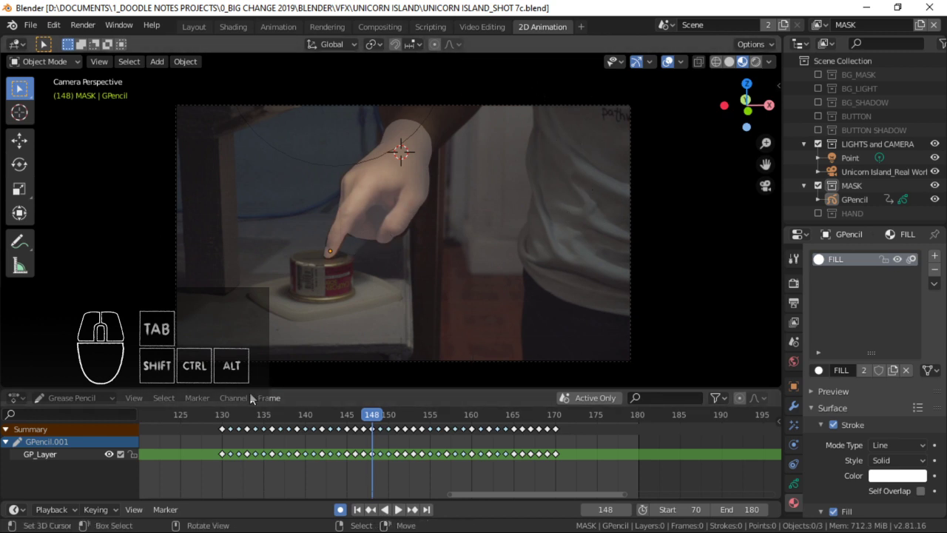
{"action": "mouse_move", "coordinate": [372, 432]}
{"action": "left_mouse_down"}
{"action": "mouse_move", "coordinate": [296, 432]}
{"action": "mouse_move", "coordinate": [375, 434]}
{"action": "left_mouse_up"}
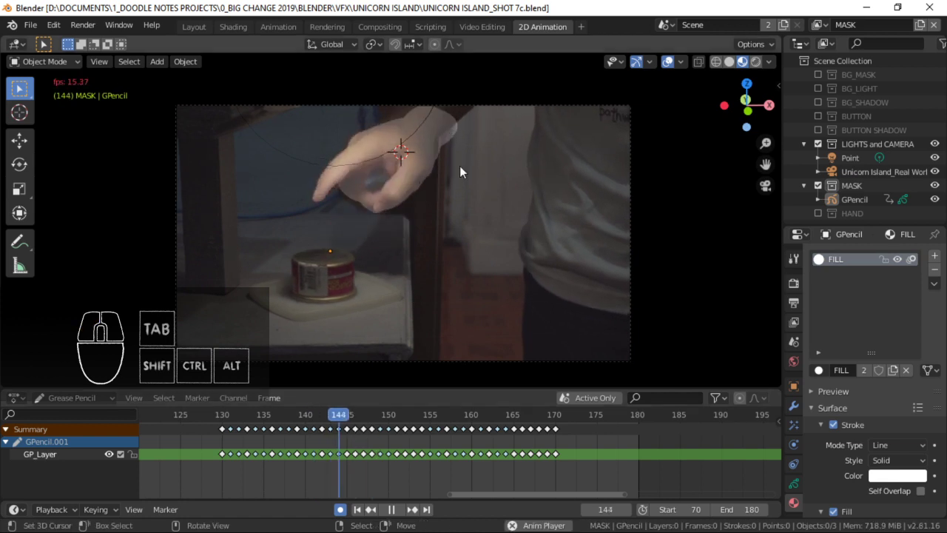
Replay the hand mask and scrub it from frame 130 to frame 163, checking how it covers the hand.
{"action": "key", "text": "space"}
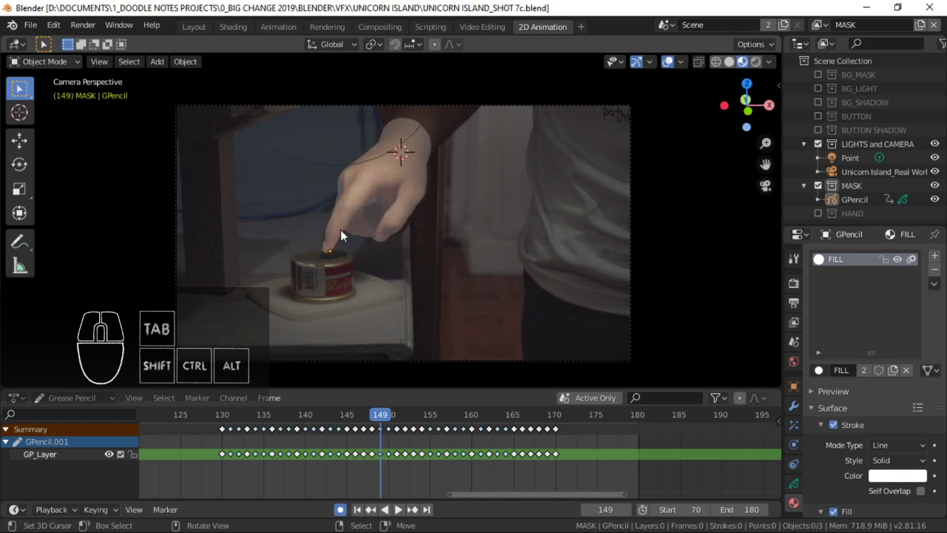
{"action": "left_click_drag", "start_coordinate": [460, 449], "coordinate": [273, 440]}
{"action": "key", "text": "space"}
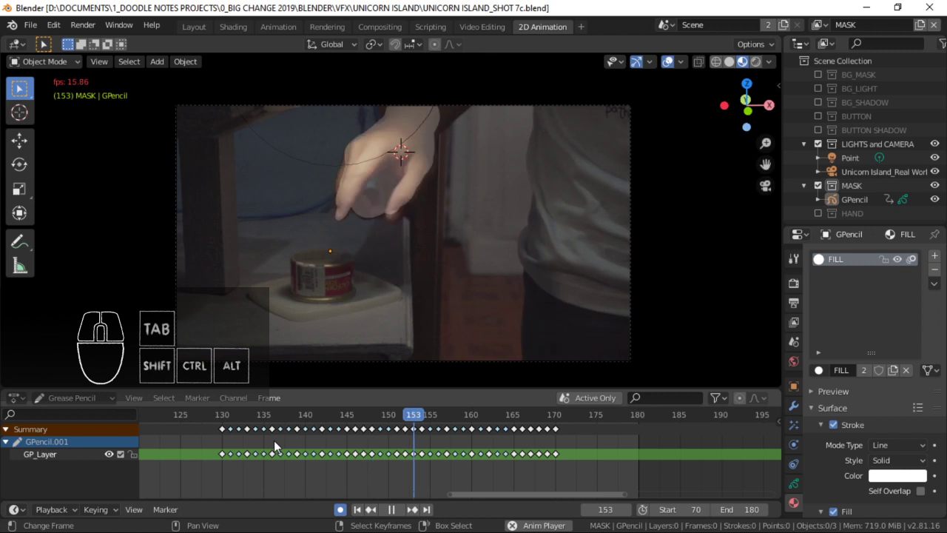
{"action": "key", "text": "space"}
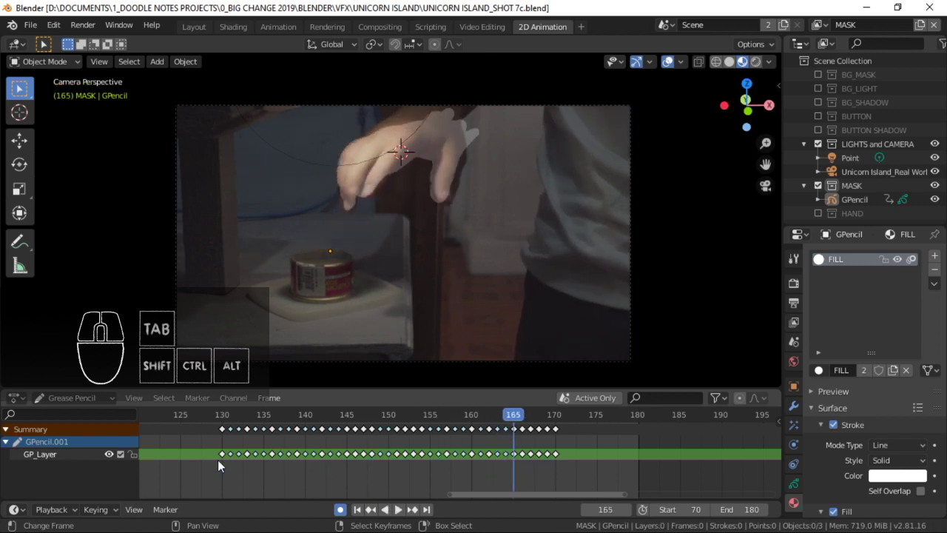
{"action": "left_click_drag", "start_coordinate": [217, 459], "coordinate": [355, 459]}
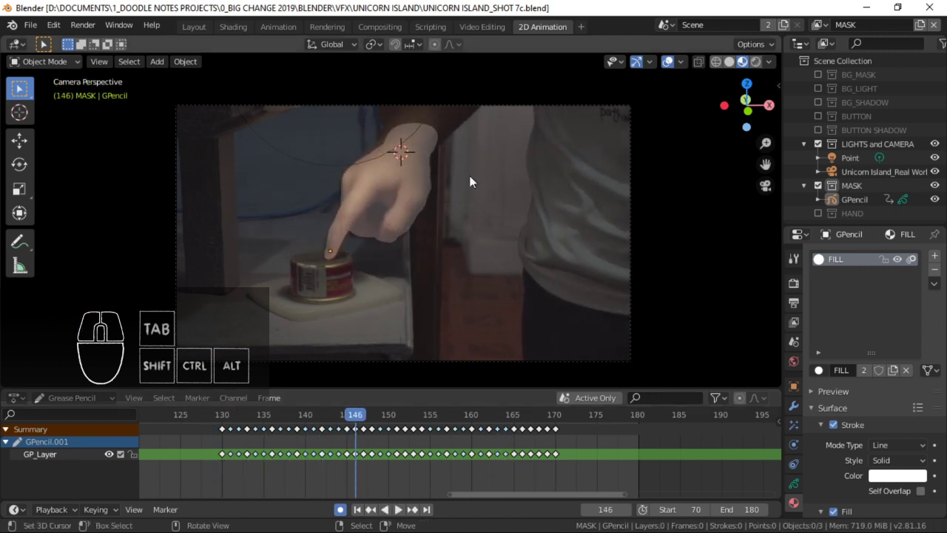
{"action": "left_click", "coordinate": [500, 466]}
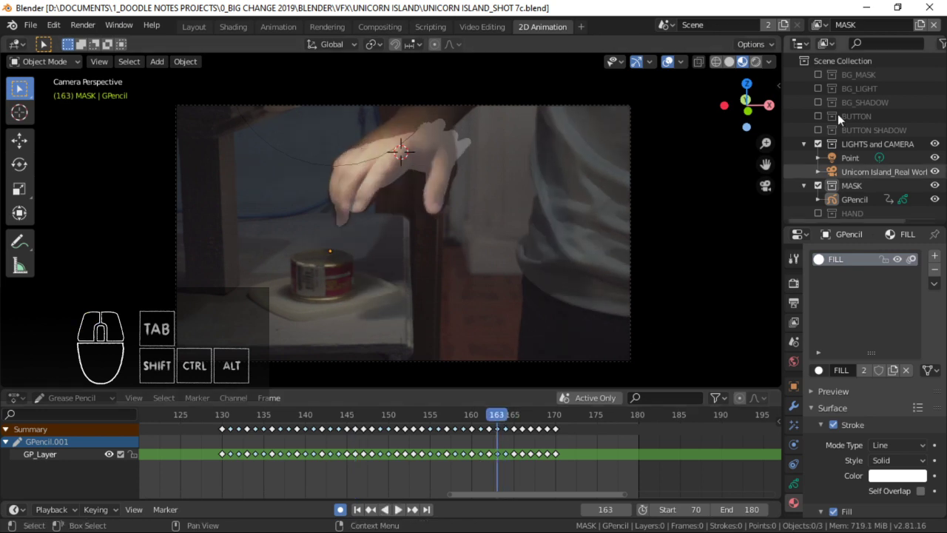
Switch to the BUTTON PASS view layer and set the camera's background image depth to Back.
{"action": "left_click", "coordinate": [820, 26]}
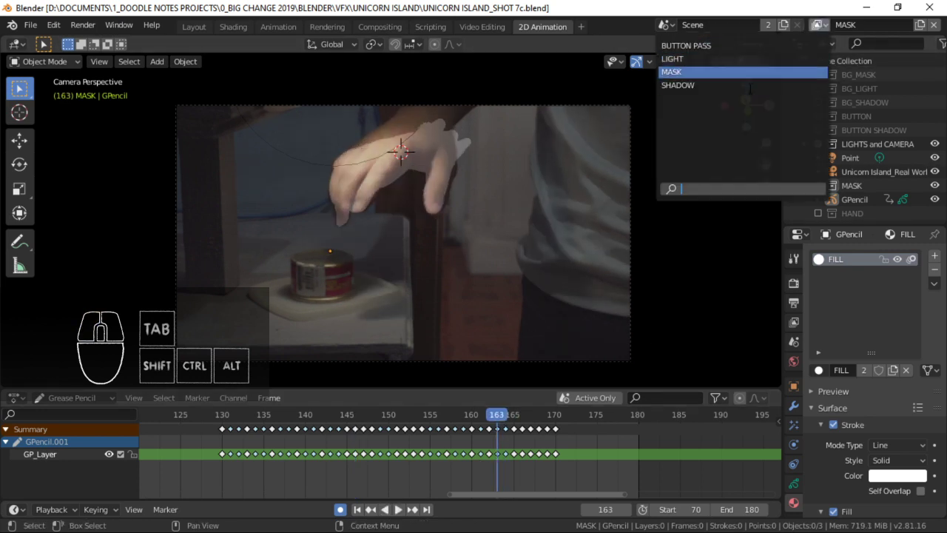
{"action": "left_click", "coordinate": [748, 44]}
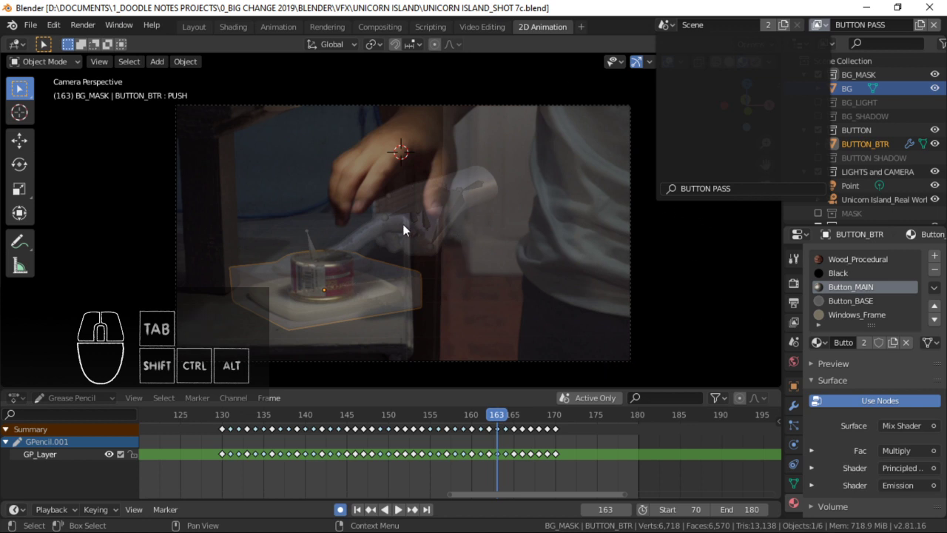
{"action": "left_click", "coordinate": [668, 239]}
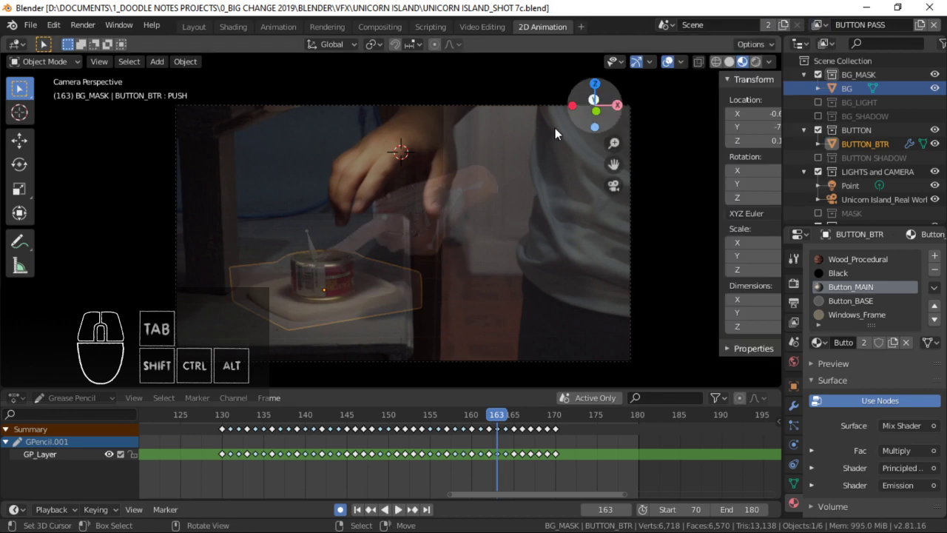
{"action": "middle_click_drag", "start_coordinate": [409, 216], "coordinate": [386, 220], "text": "shift"}
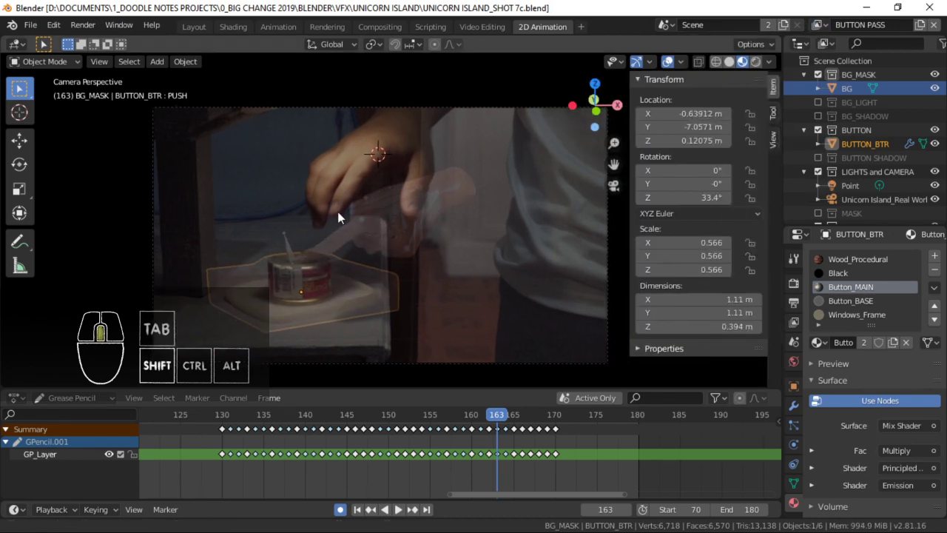
{"action": "left_click", "coordinate": [608, 356]}
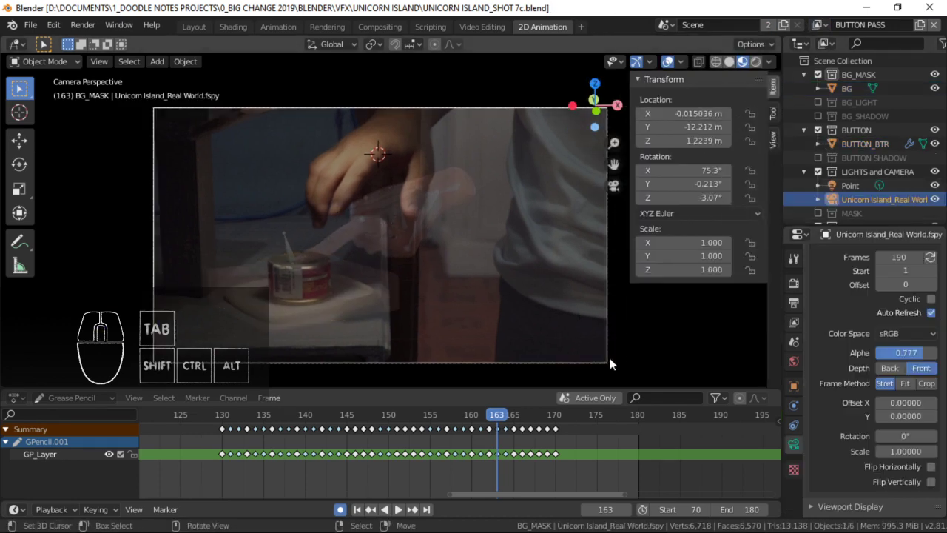
{"action": "scroll", "coordinate": [895, 362], "scroll_direction": "up", "scroll_amount": 2}
{"action": "left_click", "coordinate": [890, 404]}
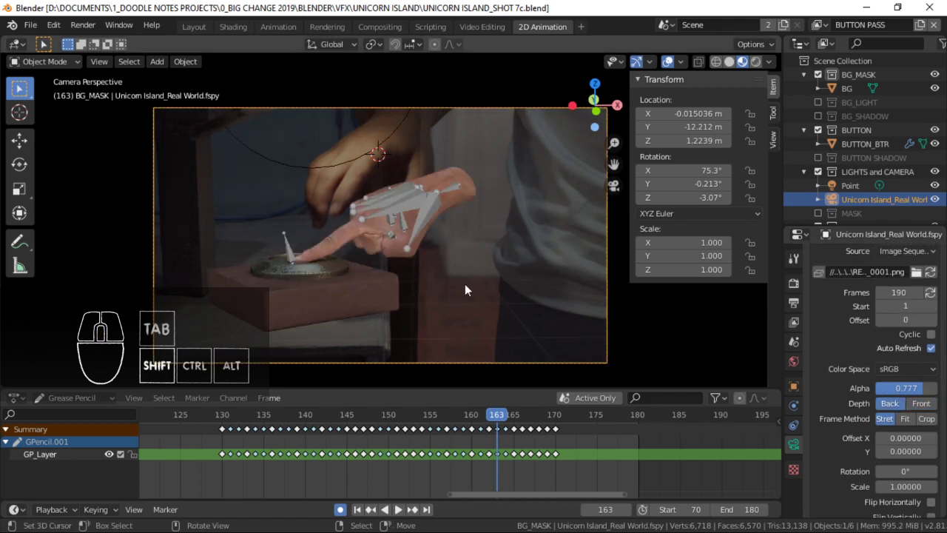
{"action": "middle_click_drag", "start_coordinate": [464, 283], "coordinate": [476, 275], "text": "shift"}
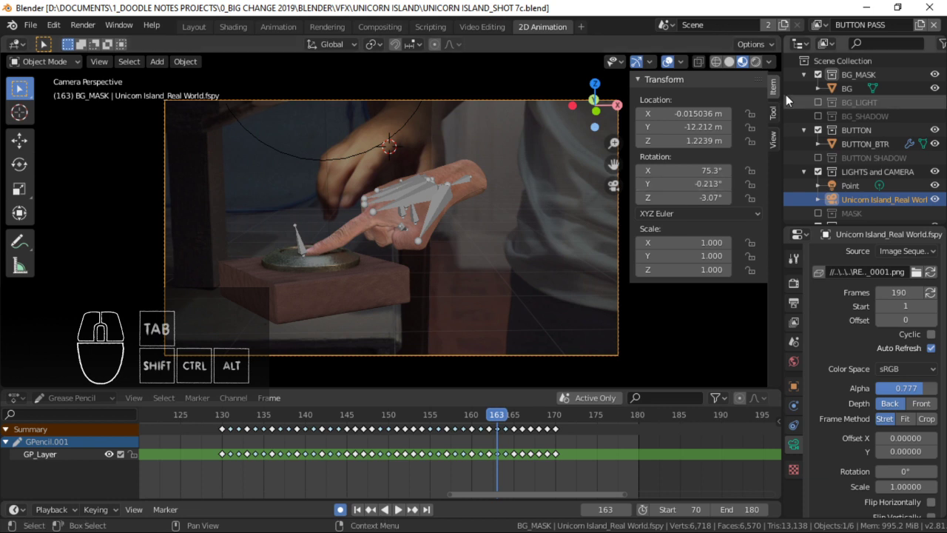
Show the scene in solid shading and examine the button and hand rig from outside and through the camera.
{"action": "left_click", "coordinate": [729, 62]}
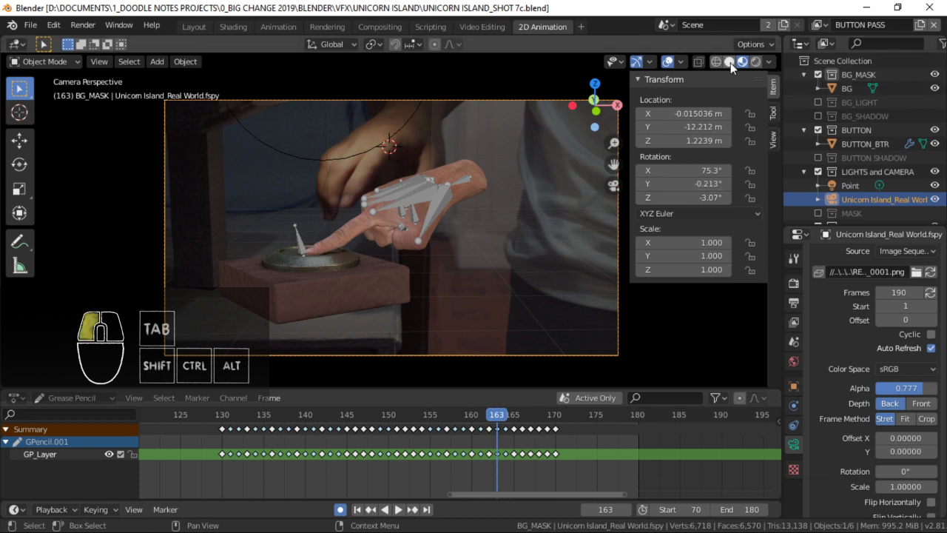
{"action": "middle_click_drag", "start_coordinate": [457, 259], "coordinate": [463, 252], "text": "ctrl"}
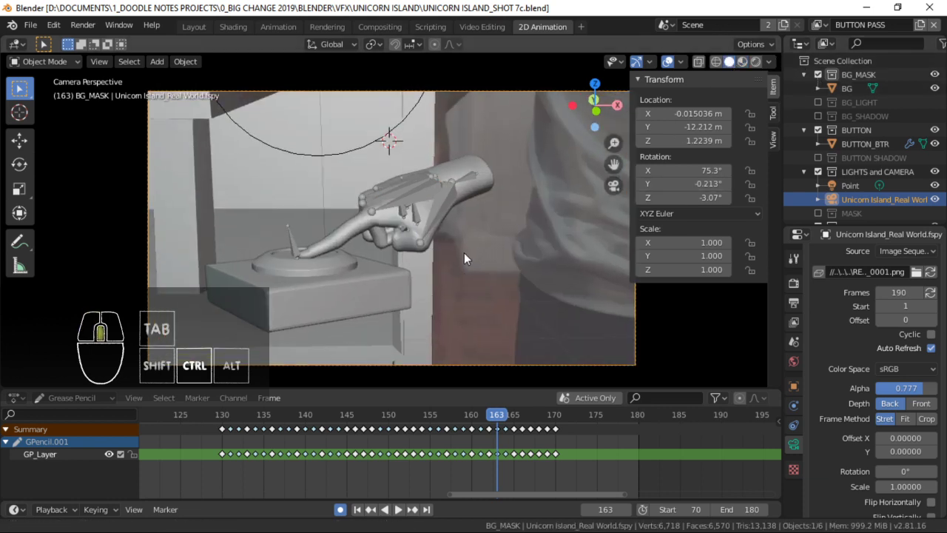
{"action": "middle_click_drag", "start_coordinate": [549, 236], "coordinate": [533, 240], "text": "shift"}
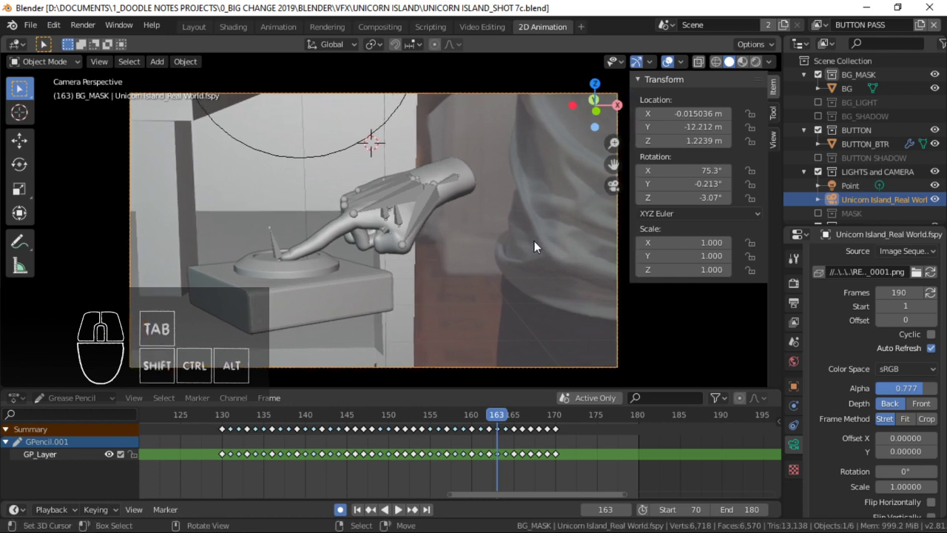
{"action": "middle_click_drag", "start_coordinate": [421, 237], "coordinate": [446, 211], "text": "ctrl"}
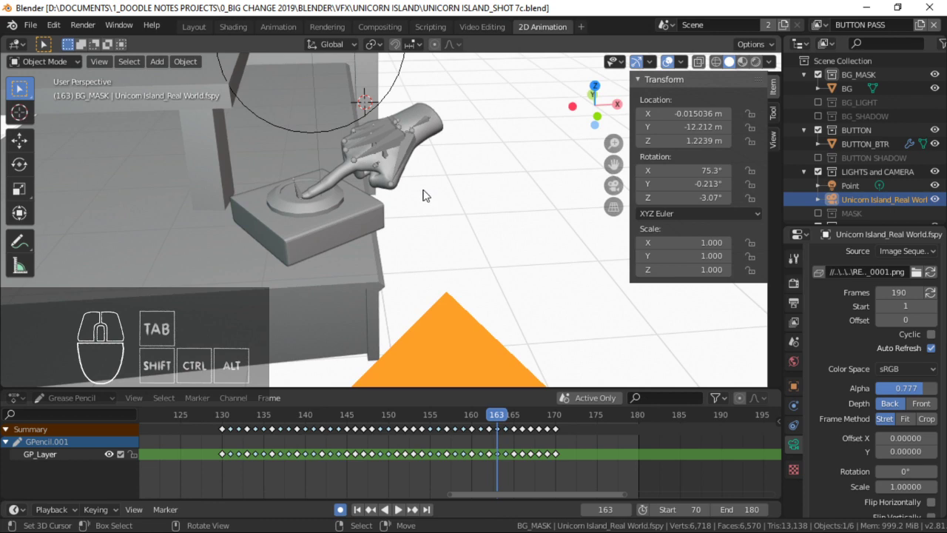
{"action": "key", "text": "KP_0"}
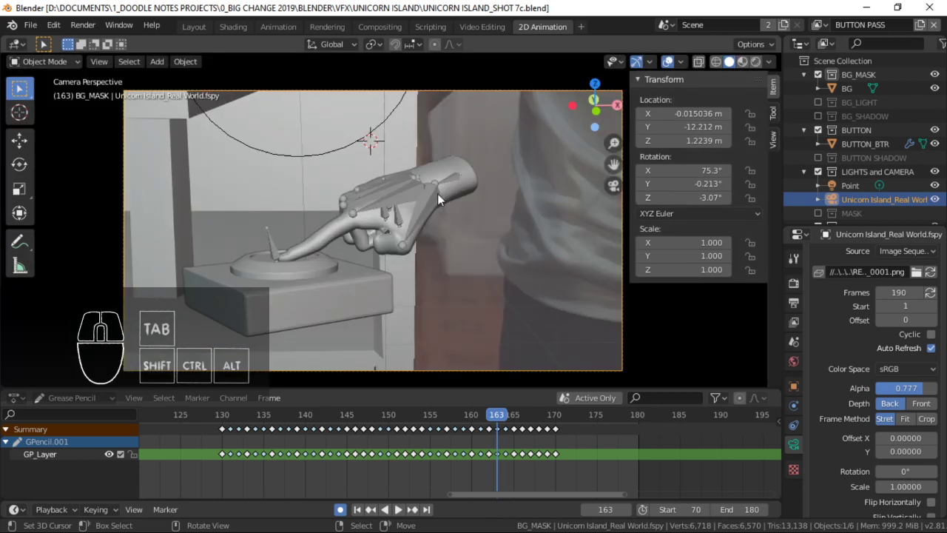
{"action": "left_click", "coordinate": [436, 202]}
{"action": "mouse_move", "coordinate": [453, 200]}
{"action": "middle_mouse_down", "text": "shift"}
{"action": "mouse_move", "coordinate": [462, 204]}
{"action": "mouse_move", "coordinate": [436, 185]}
{"action": "mouse_move", "coordinate": [455, 196]}
{"action": "middle_mouse_up", "text": "shift"}
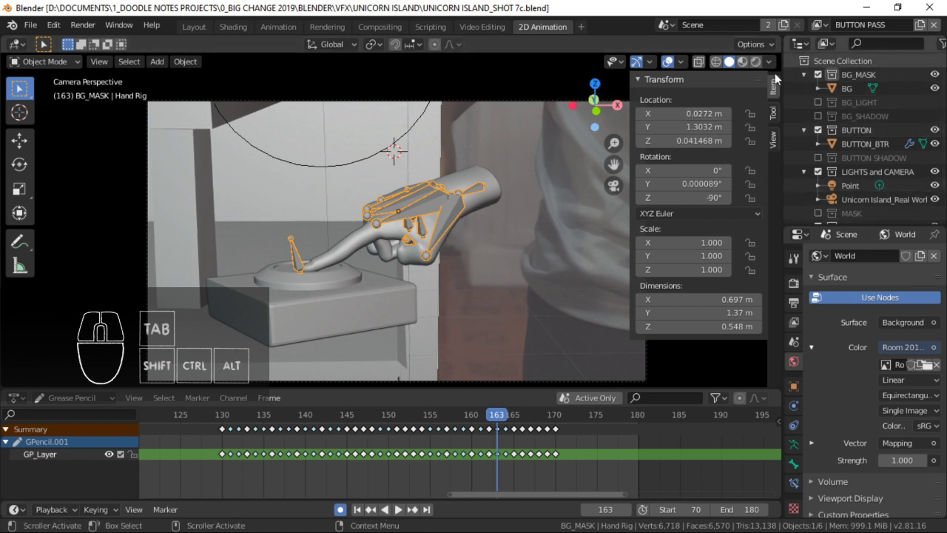
Examine the LIGHT view layer with everything deselected, and compare it with the SHADOW view layer.
{"action": "left_click", "coordinate": [825, 29]}
{"action": "left_click", "coordinate": [773, 56]}
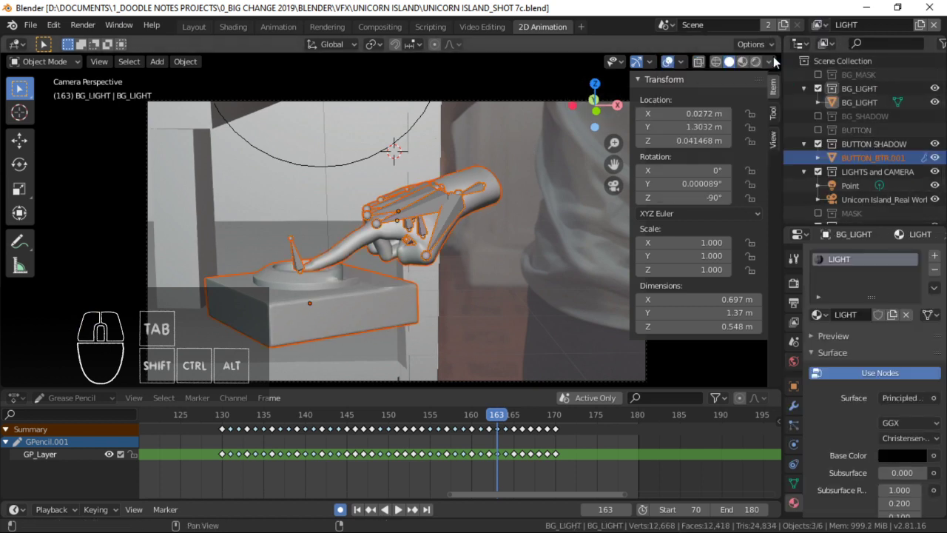
{"action": "key", "text": "alt+a"}
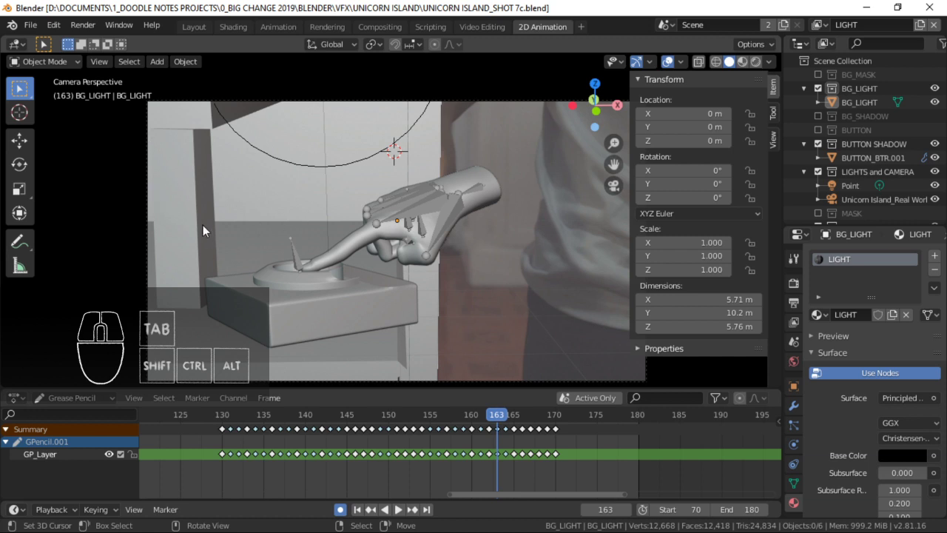
{"action": "left_click", "coordinate": [825, 25]}
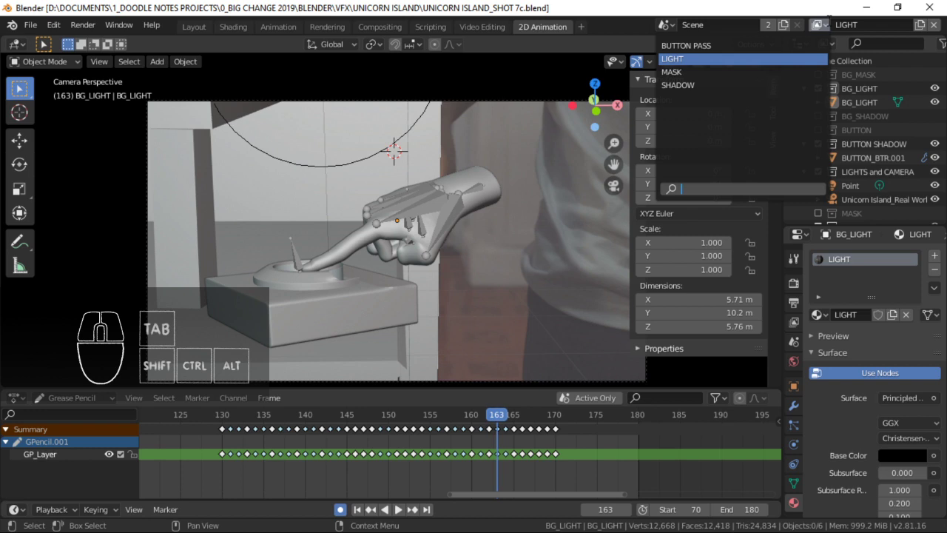
{"action": "left_click", "coordinate": [678, 85]}
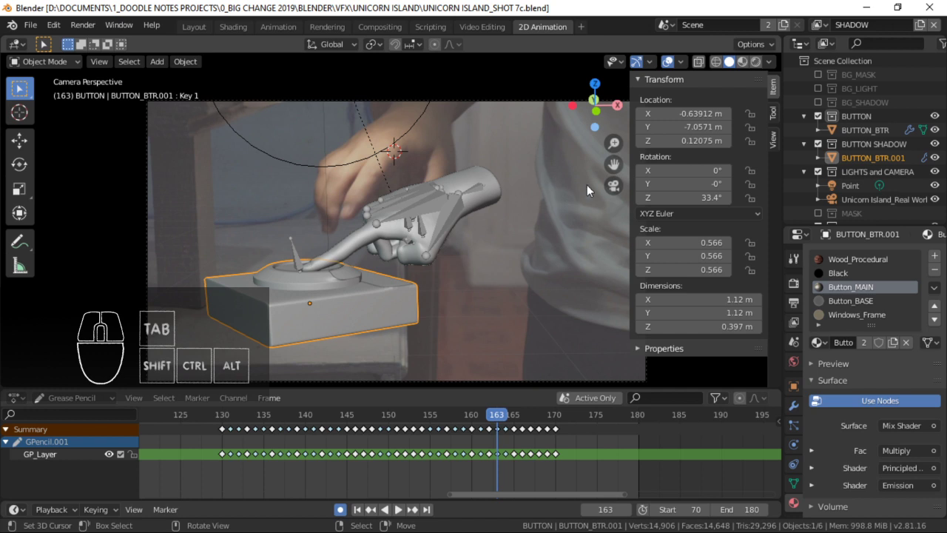
Return to the MASK view layer and scrub the hand mask from frame 130 to frame 161.
{"action": "left_click", "coordinate": [818, 24]}
{"action": "left_click", "coordinate": [673, 72]}
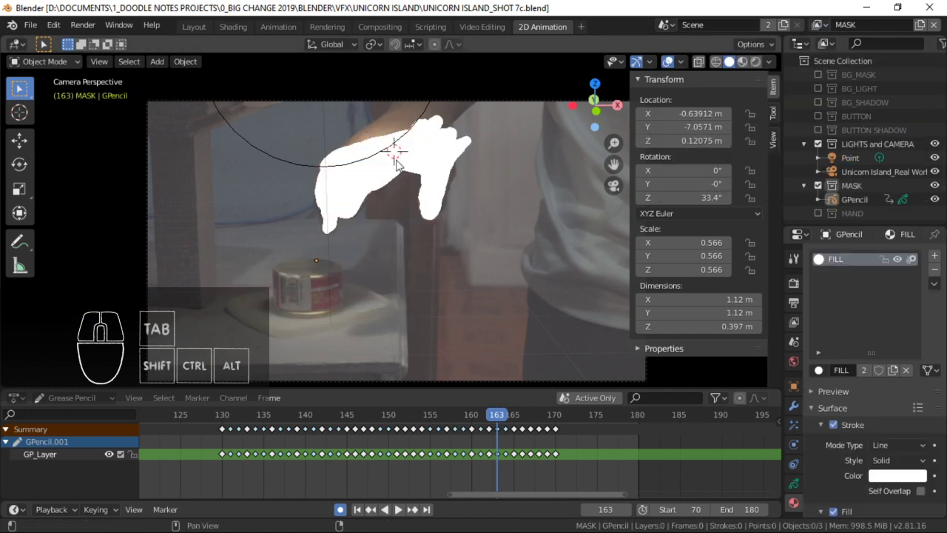
{"action": "left_click_drag", "start_coordinate": [223, 439], "coordinate": [478, 430]}
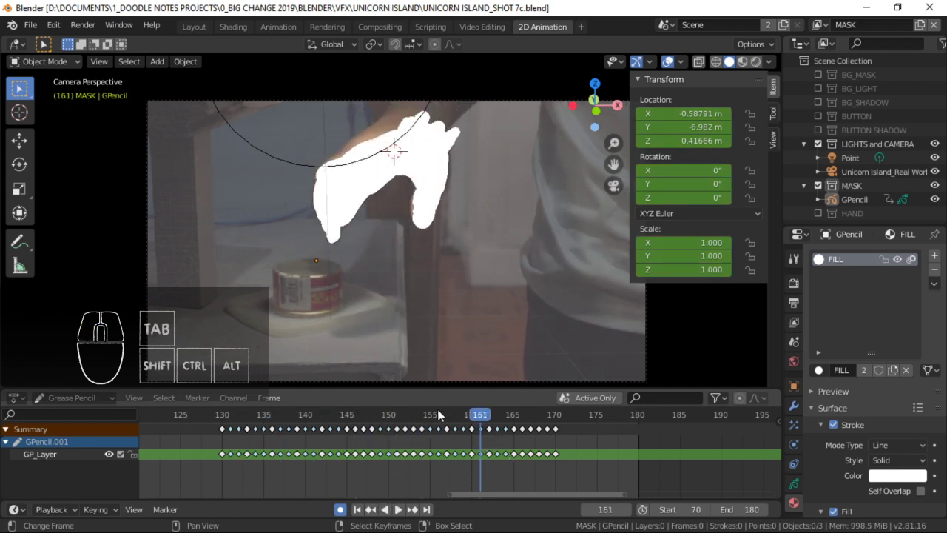